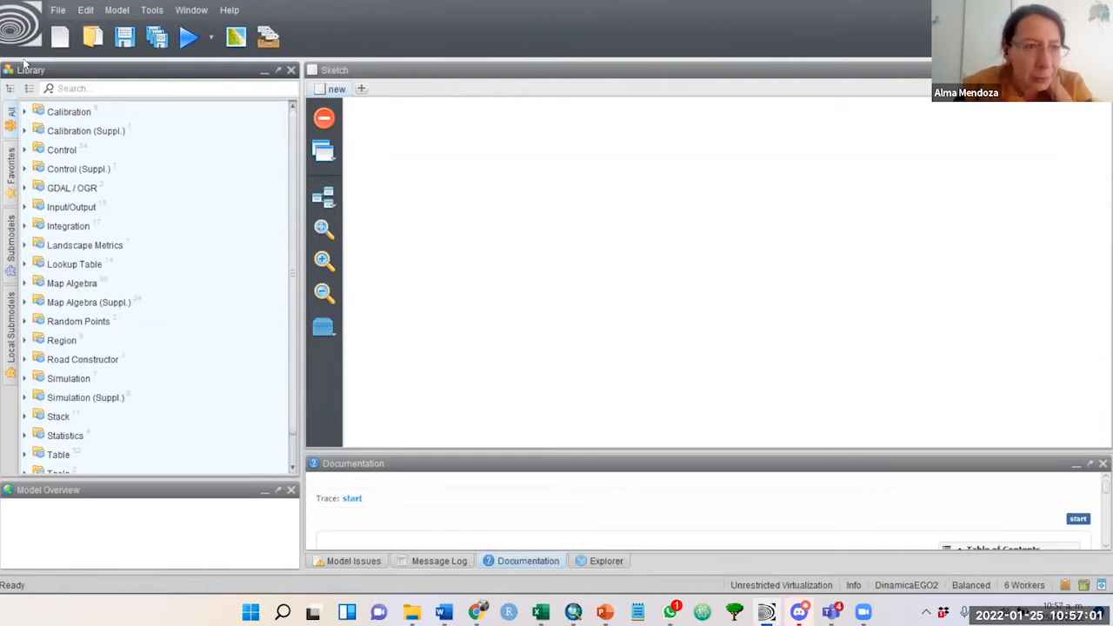
Step: Look through the functors in the Calibration, Calibration (Suppl.), Control and Control (Suppl.) categories of the library
{"action": "left_click", "coordinate": [191, 10]}
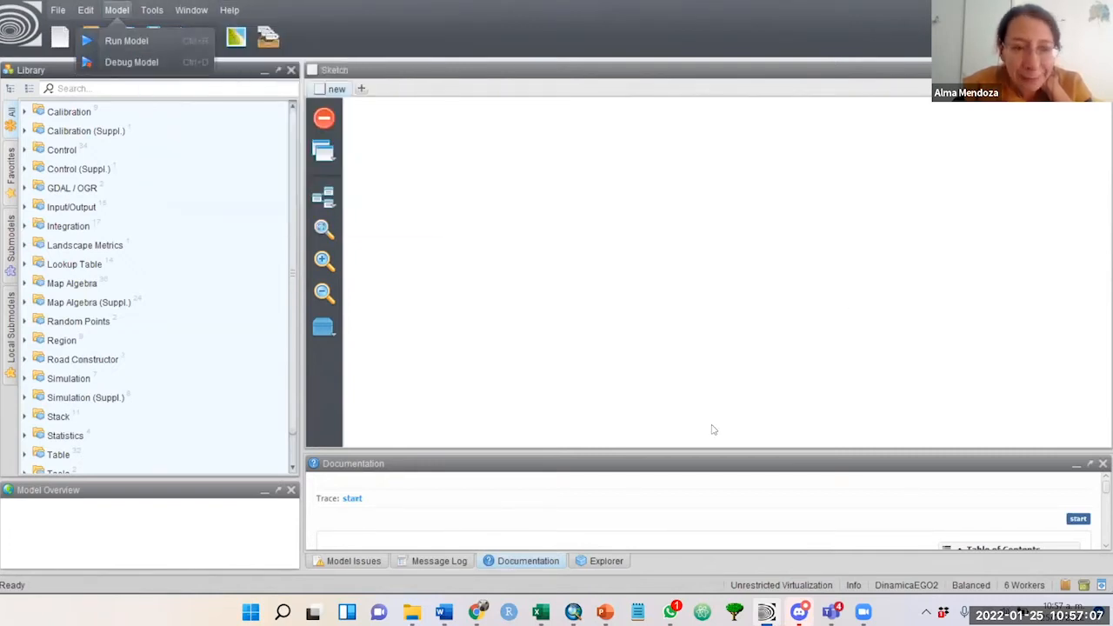
{"action": "left_click", "coordinate": [26, 112]}
{"action": "left_click", "coordinate": [26, 112]}
{"action": "left_click", "coordinate": [26, 130]}
{"action": "left_click", "coordinate": [26, 130]}
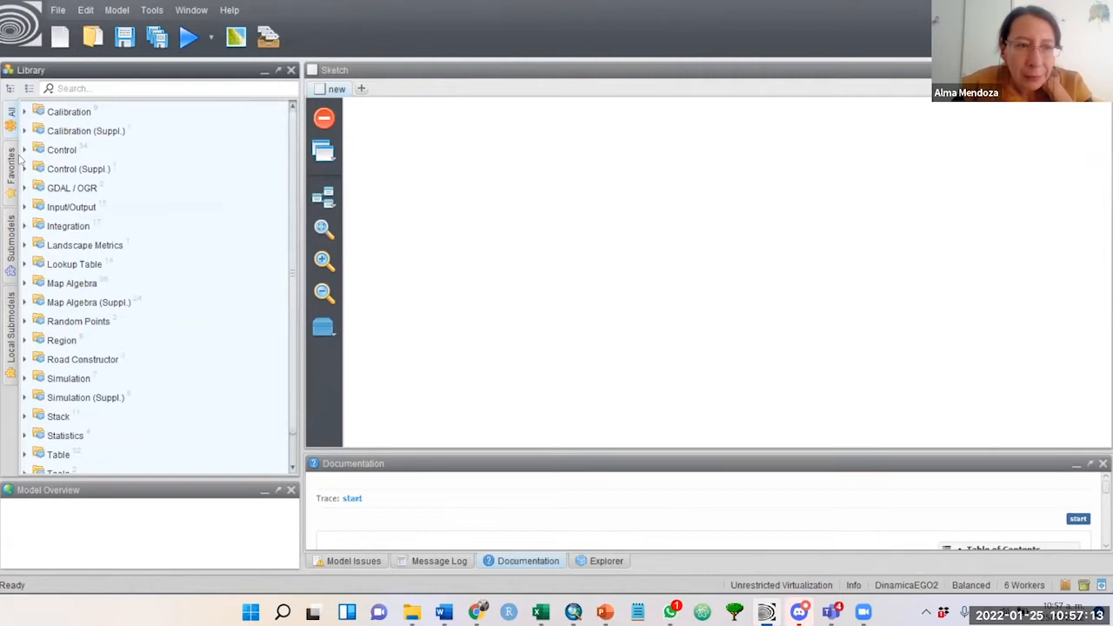
{"action": "left_click", "coordinate": [24, 149]}
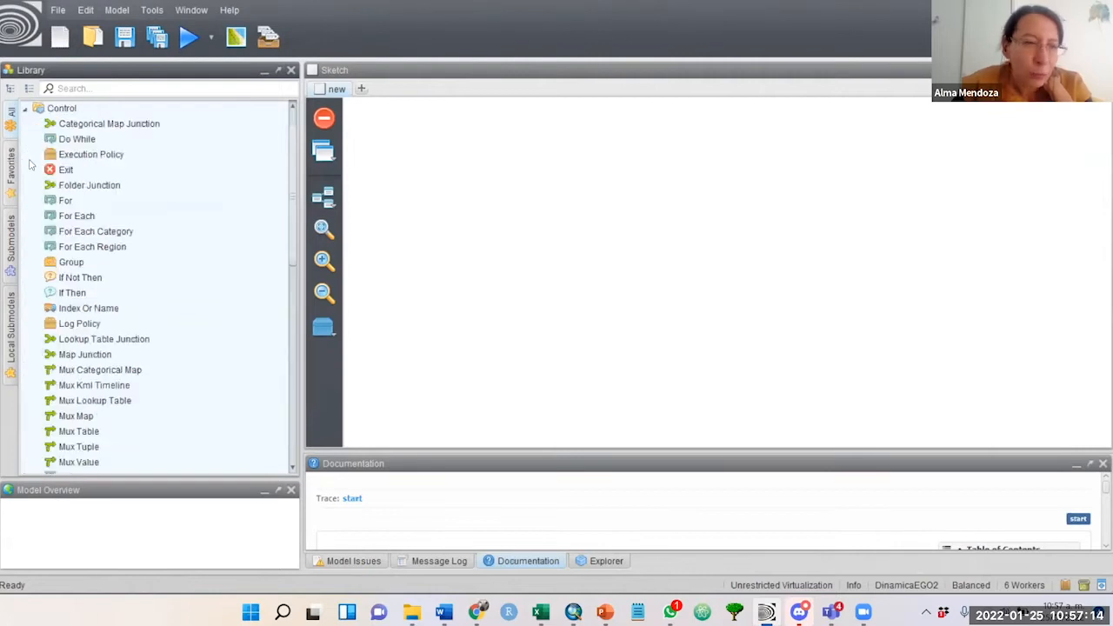
{"action": "left_click", "coordinate": [25, 108]}
{"action": "left_click", "coordinate": [24, 140]}
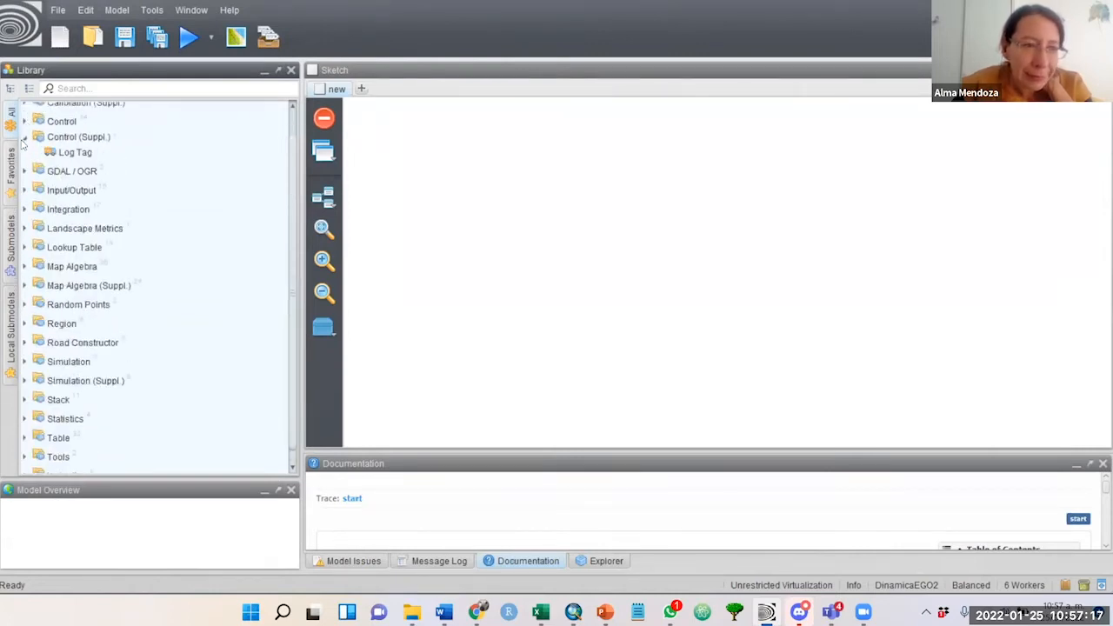
{"action": "left_click", "coordinate": [24, 137]}
Step: Look through the Region and Table functors in the library, and expand the Calibration category to view its functors
{"action": "left_click", "coordinate": [25, 308]}
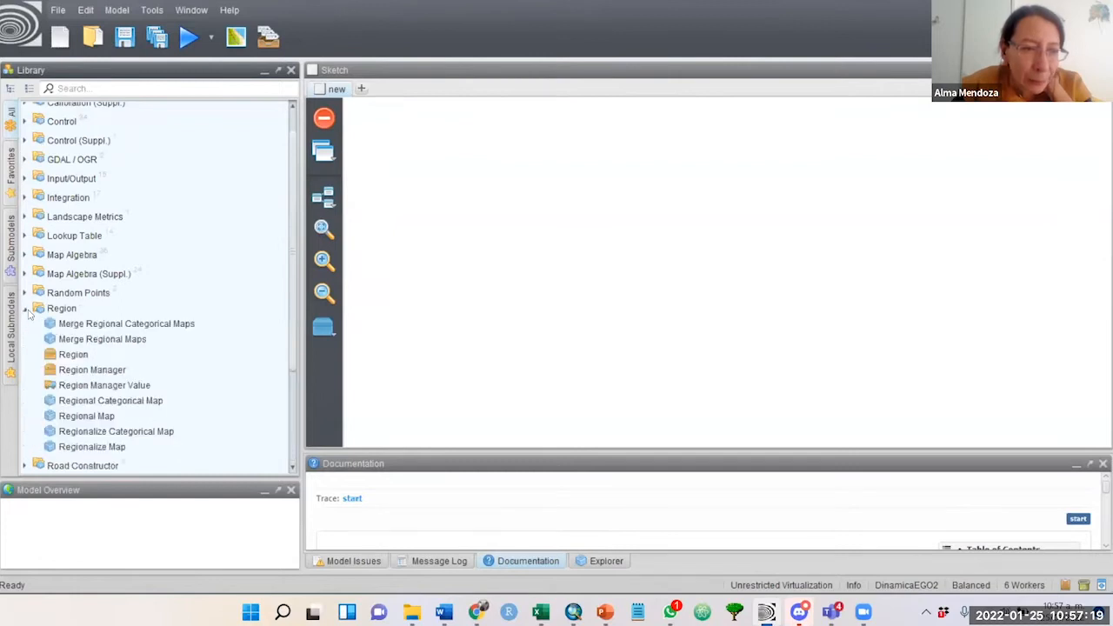
{"action": "left_click", "coordinate": [26, 309]}
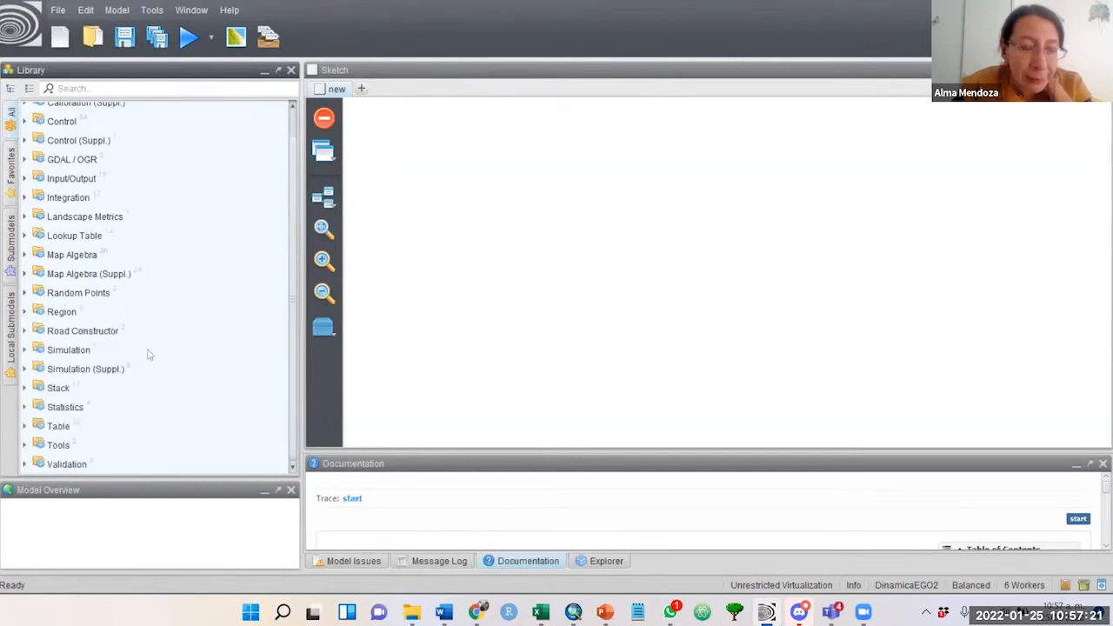
{"action": "left_click", "coordinate": [129, 87]}
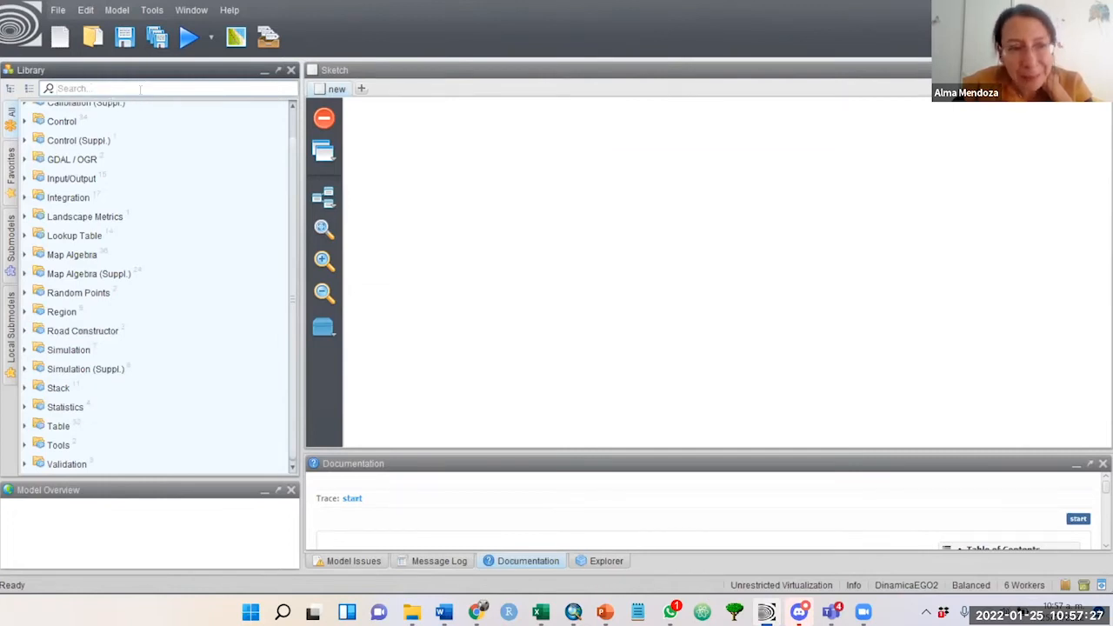
{"action": "left_click", "coordinate": [24, 426]}
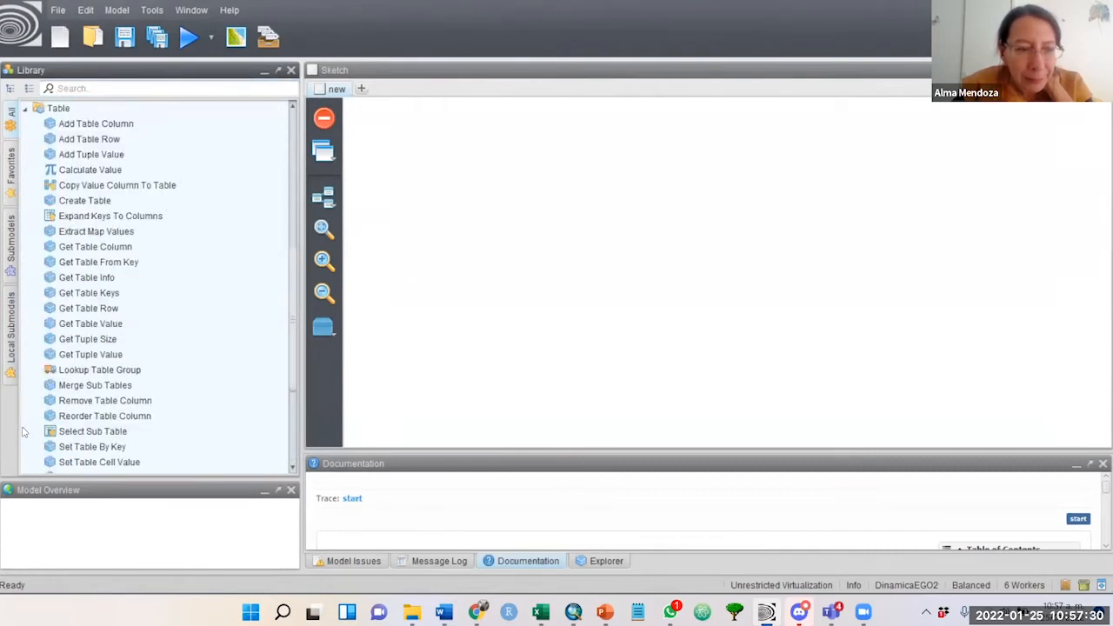
{"action": "left_click", "coordinate": [26, 108]}
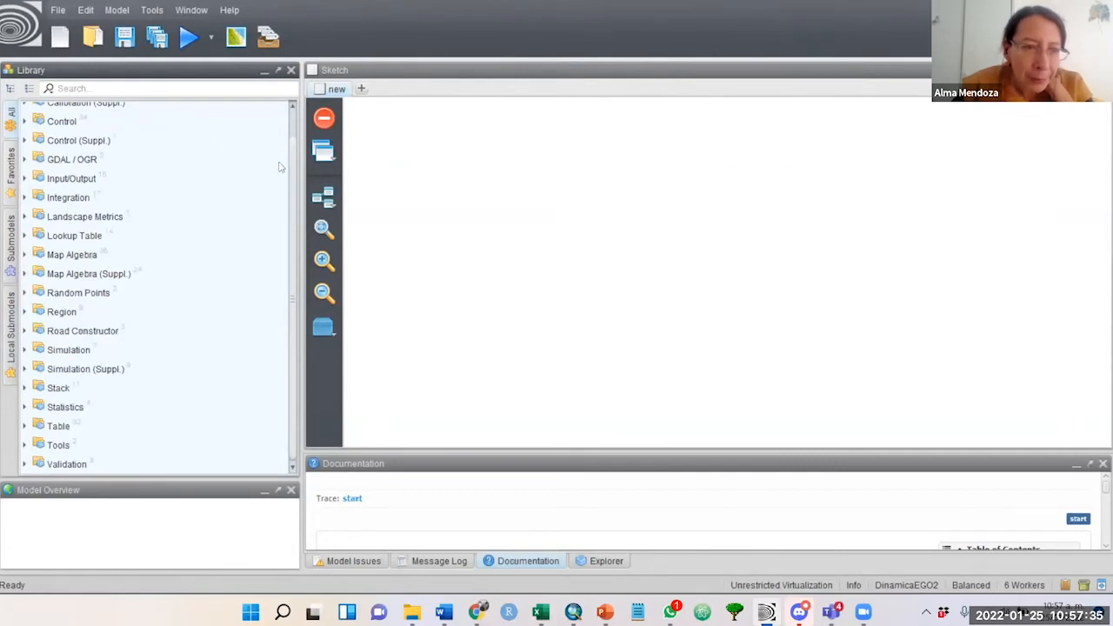
{"action": "scroll", "coordinate": [295, 182], "scroll_direction": "up", "scroll_amount": 1}
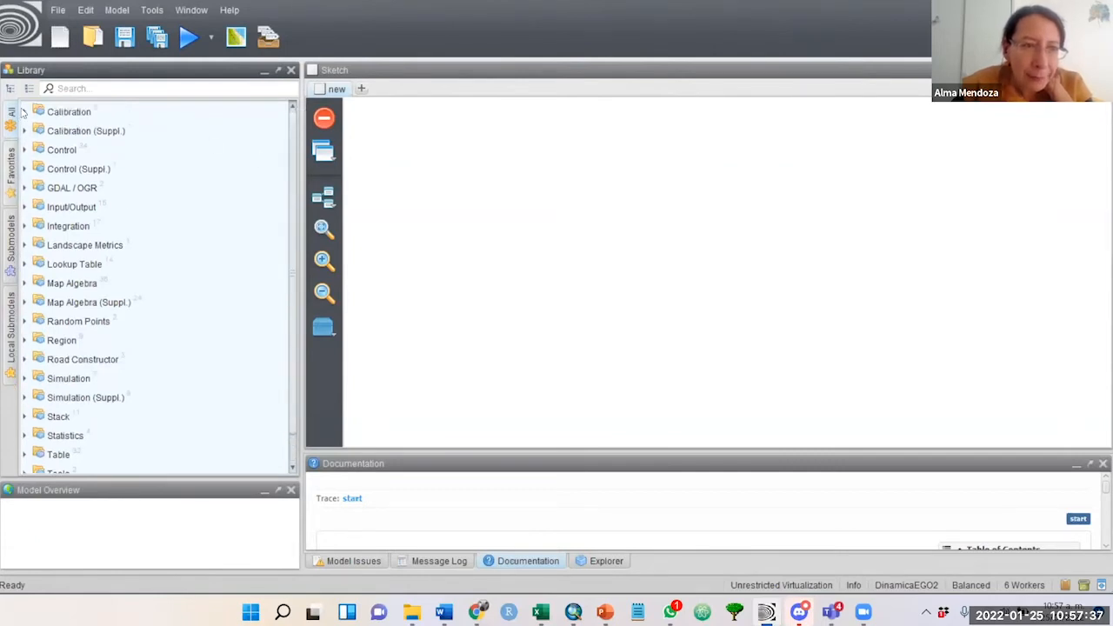
{"action": "left_click", "coordinate": [25, 112]}
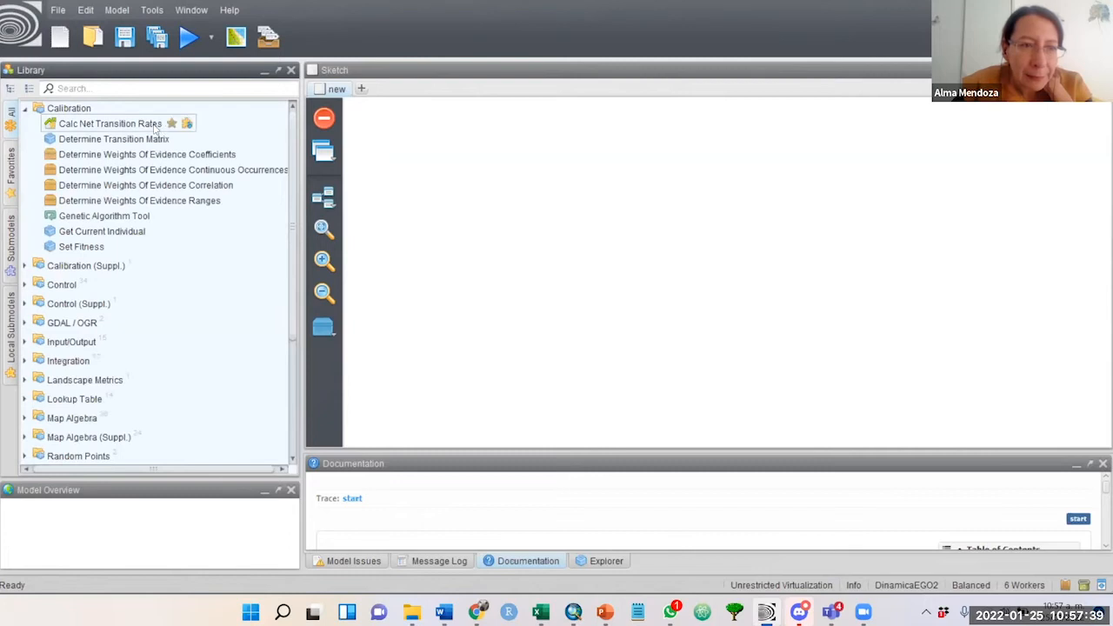
{"action": "mouse_move", "coordinate": [155, 127]}
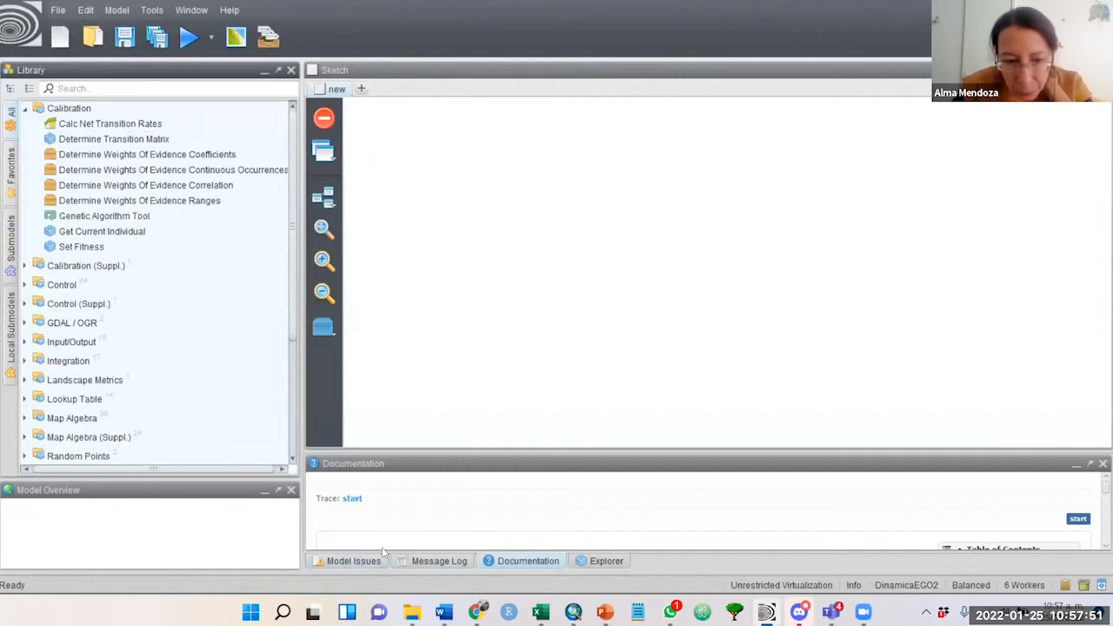
Step: Examine the model issues, the message log and the Dinamica EGO 6 documentation overview, enlarging their display area
{"action": "left_click", "coordinate": [366, 562]}
{"action": "left_click_drag", "start_coordinate": [409, 450], "coordinate": [423, 388]}
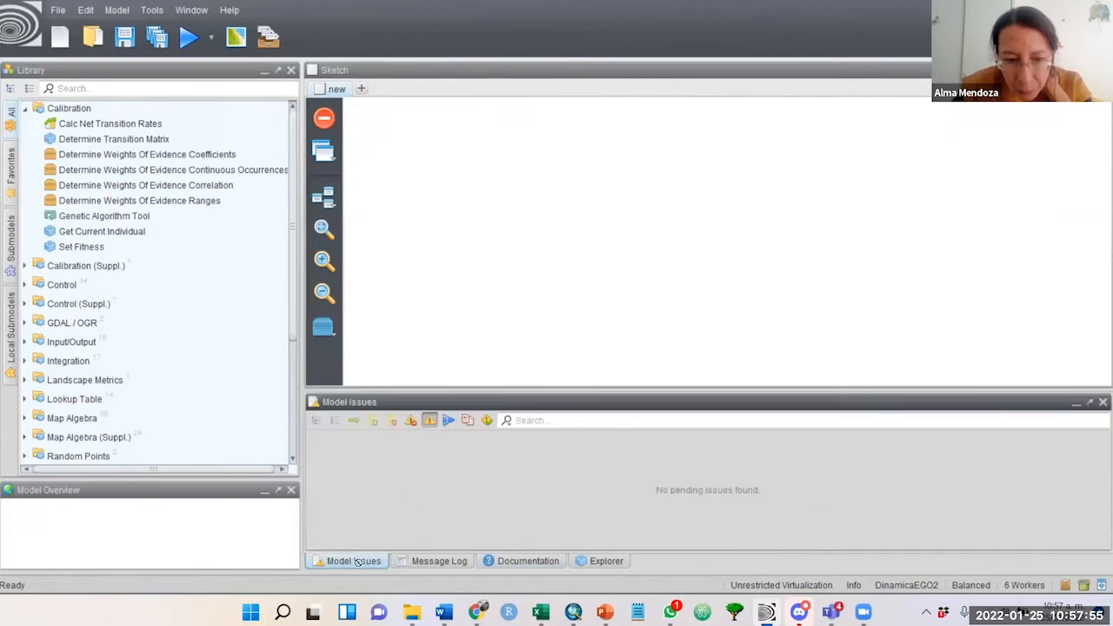
{"action": "left_click", "coordinate": [449, 562]}
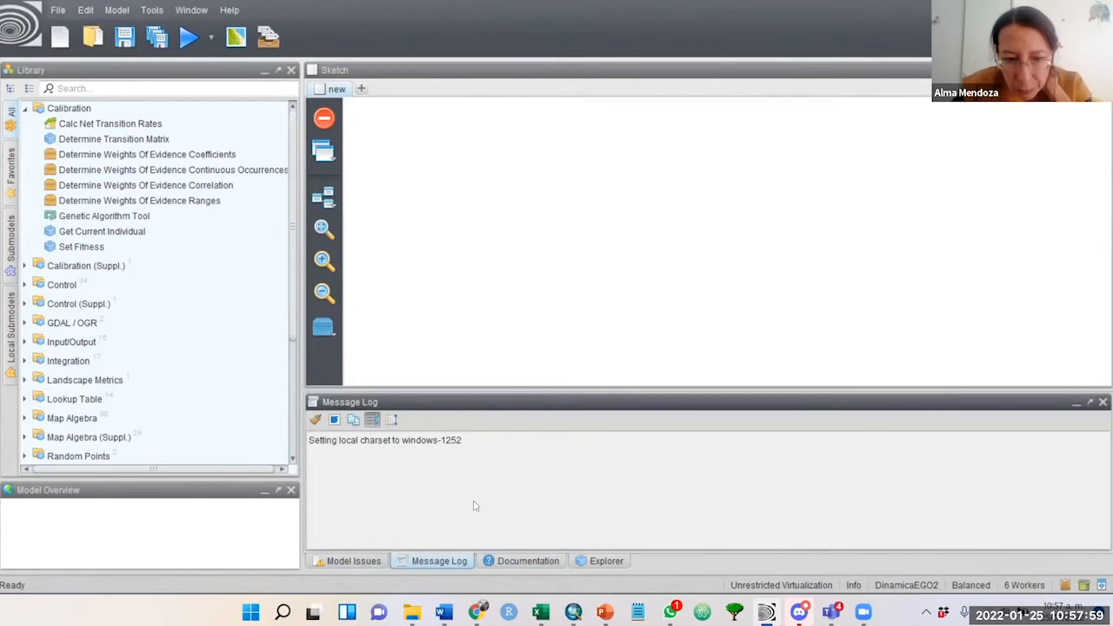
{"action": "left_click", "coordinate": [530, 561]}
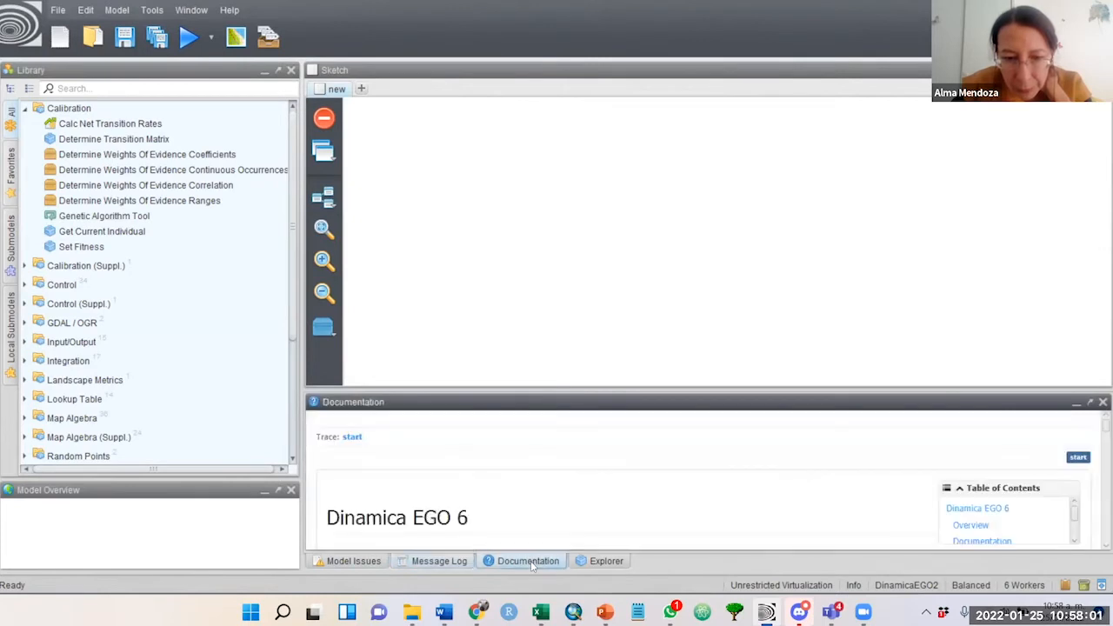
{"action": "left_click_drag", "start_coordinate": [781, 394], "coordinate": [794, 375]}
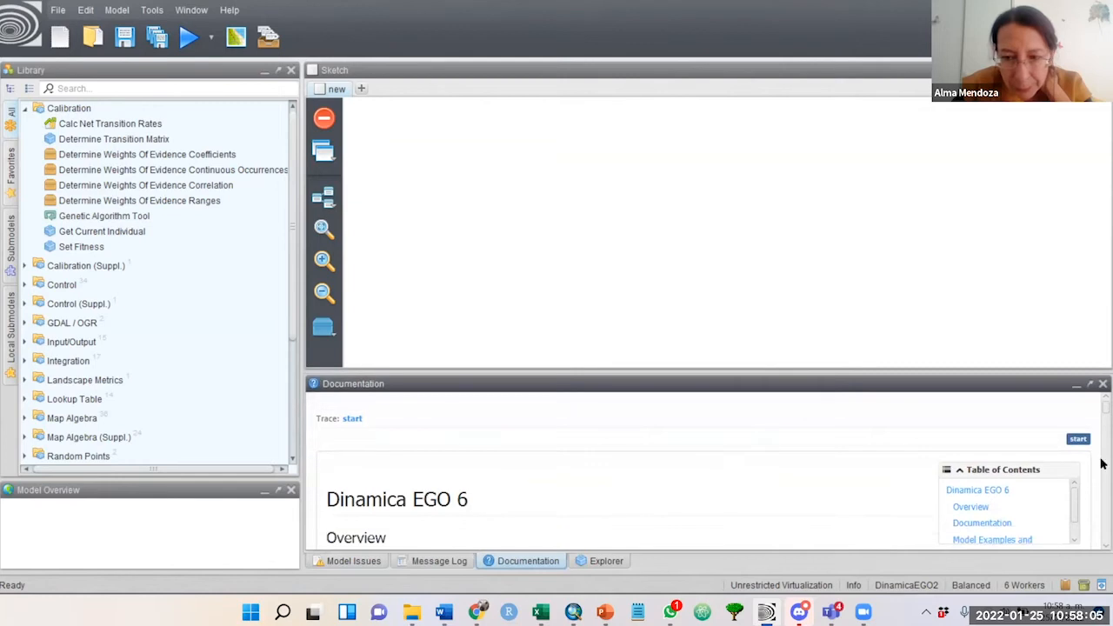
{"action": "scroll", "coordinate": [1101, 548], "scroll_direction": "down", "scroll_amount": 6}
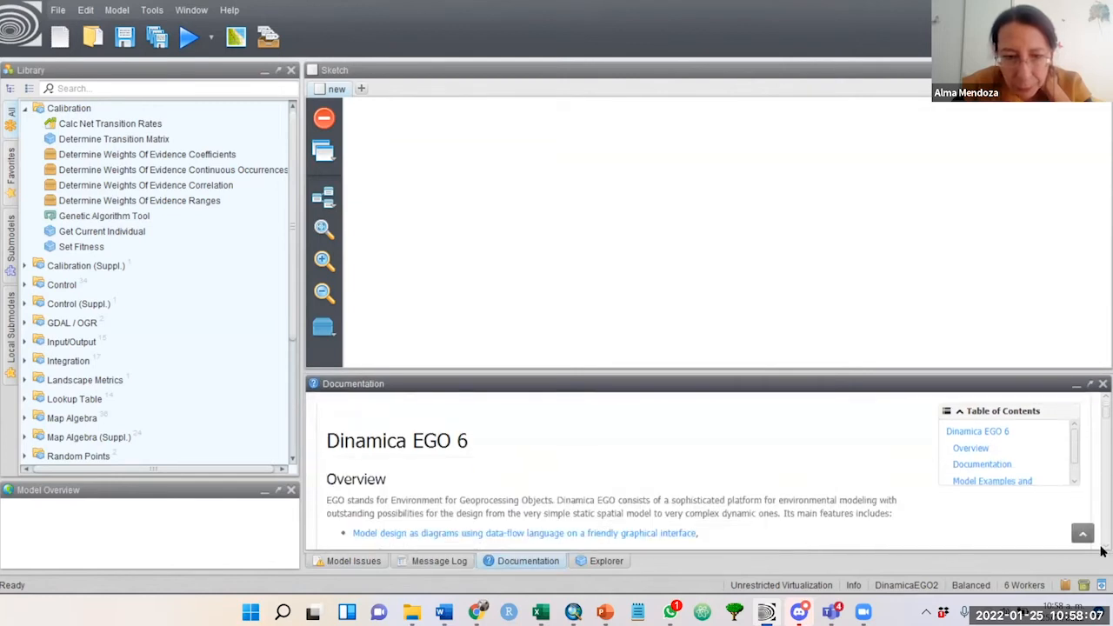
{"action": "scroll", "coordinate": [1101, 550], "scroll_direction": "down", "scroll_amount": 3}
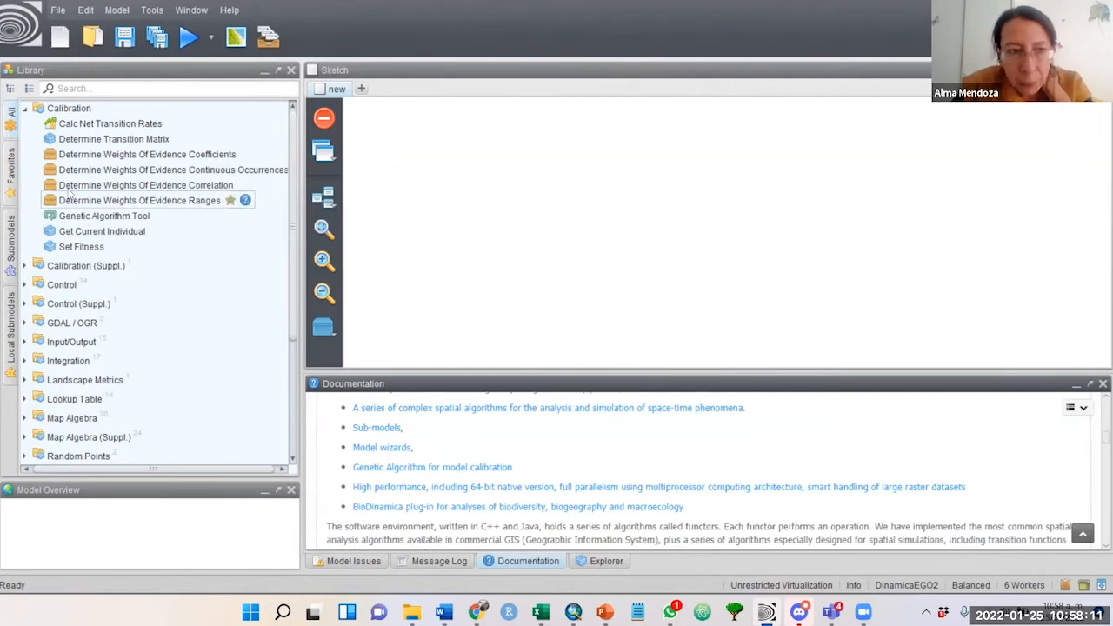
Step: Add a Calc Net Transition Rates functor to the sketch and check its entries in the model explorer and issues list
{"action": "mouse_move", "coordinate": [87, 127]}
{"action": "left_mouse_down"}
{"action": "mouse_move", "coordinate": [571, 225]}
{"action": "mouse_move", "coordinate": [563, 203]}
{"action": "left_mouse_up"}
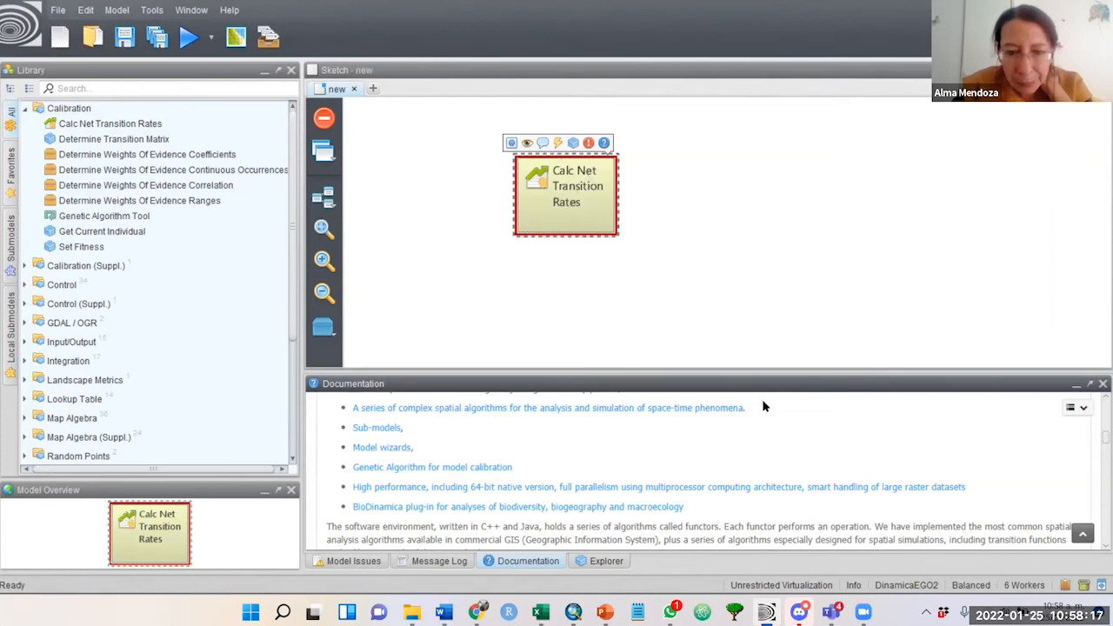
{"action": "left_click", "coordinate": [615, 562]}
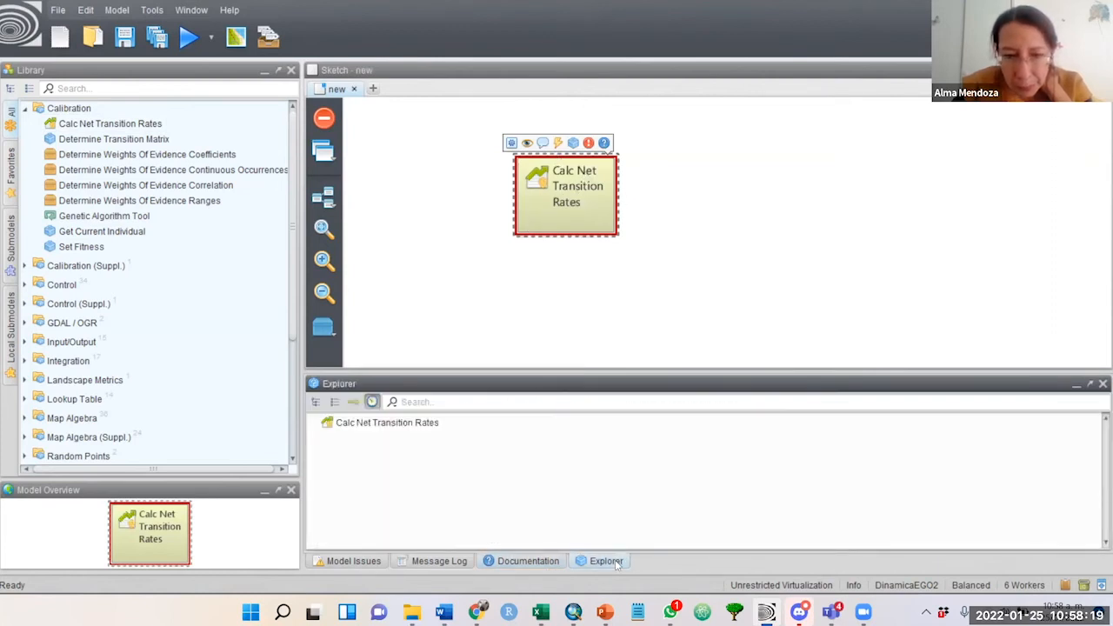
{"action": "left_click", "coordinate": [352, 561]}
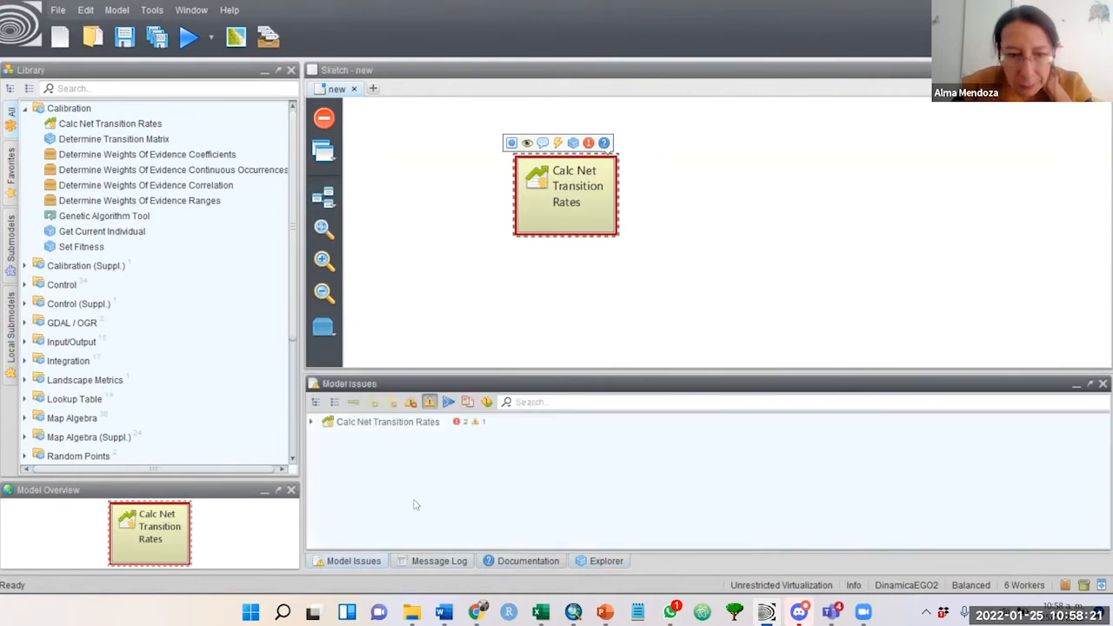
{"action": "left_click", "coordinate": [449, 404]}
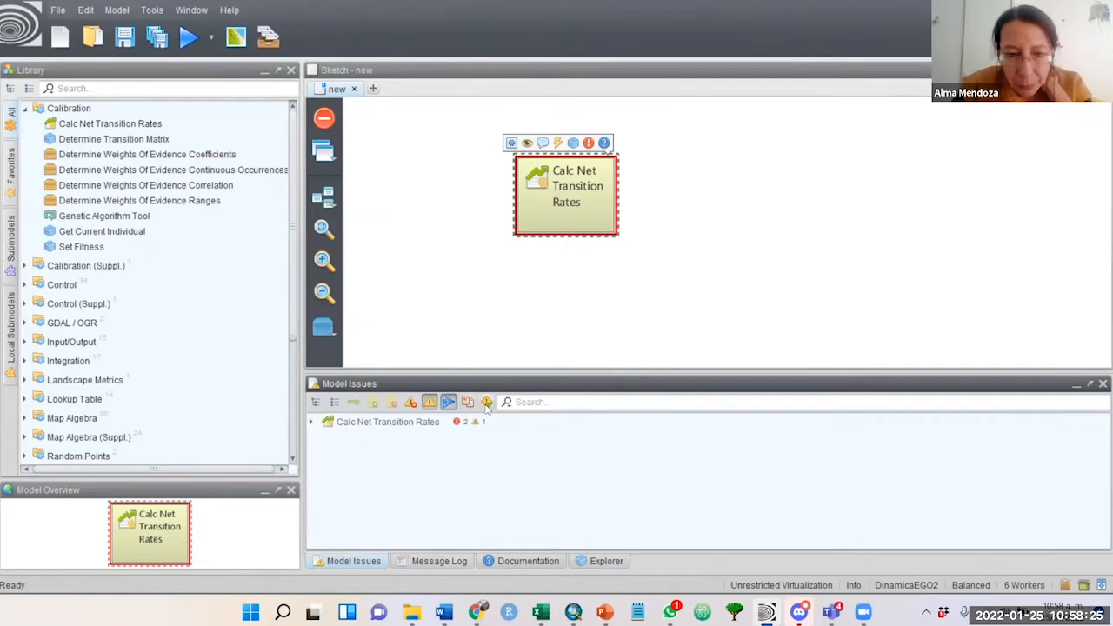
{"action": "mouse_move", "coordinate": [483, 421]}
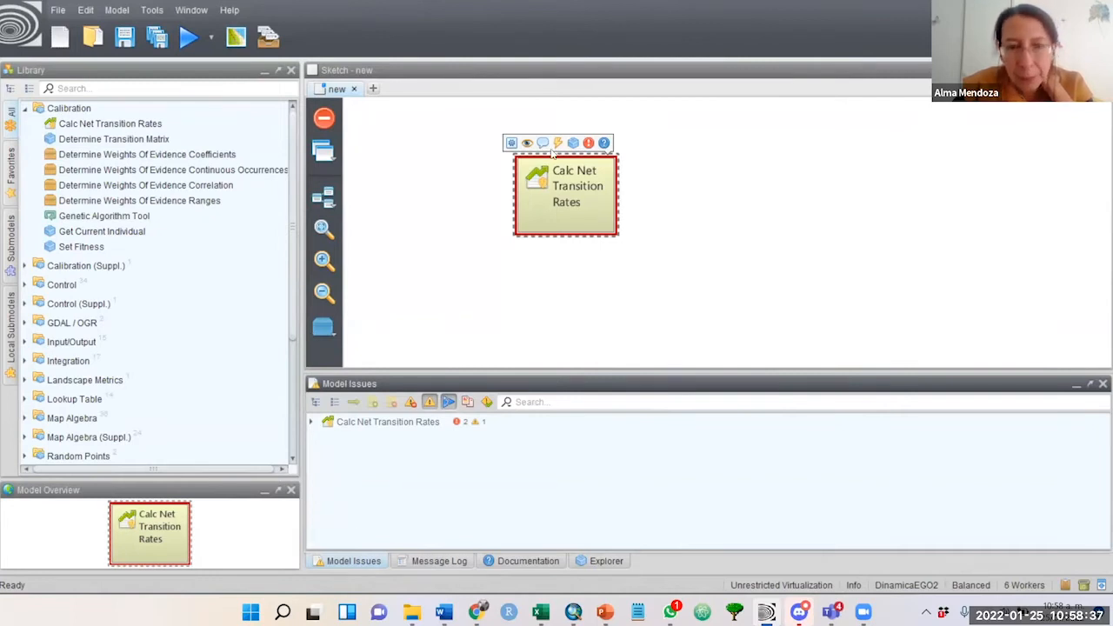
Step: Inspect the Calc Net Transition Rates functor's settings and output viewer, trying 5 as the number of time steps
{"action": "left_click", "coordinate": [511, 143]}
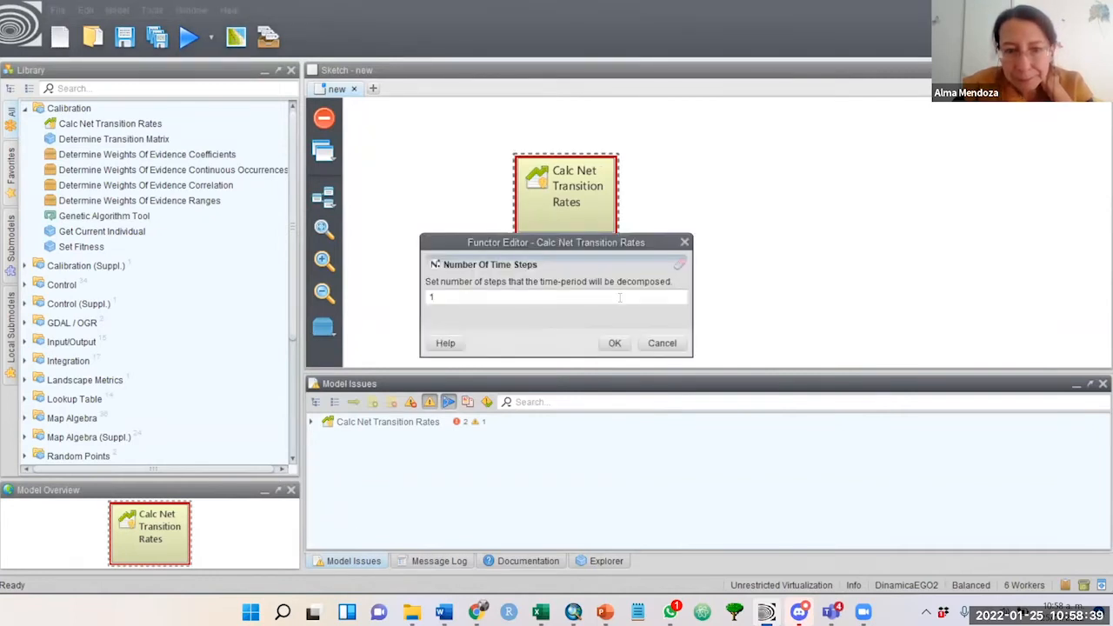
{"action": "left_click", "coordinate": [661, 343]}
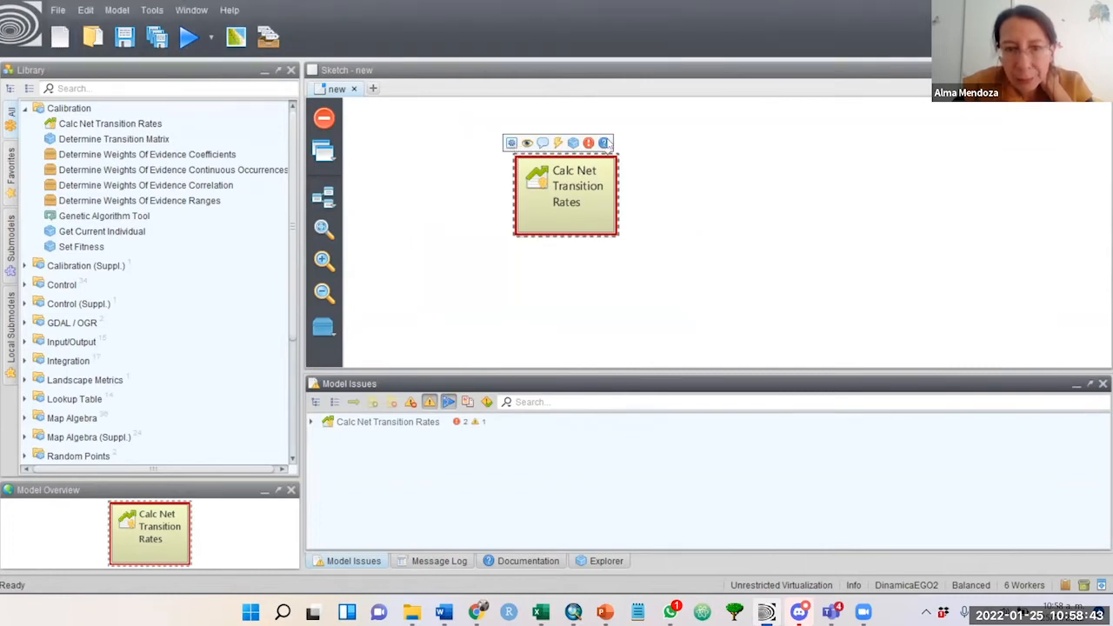
{"action": "left_click", "coordinate": [511, 144]}
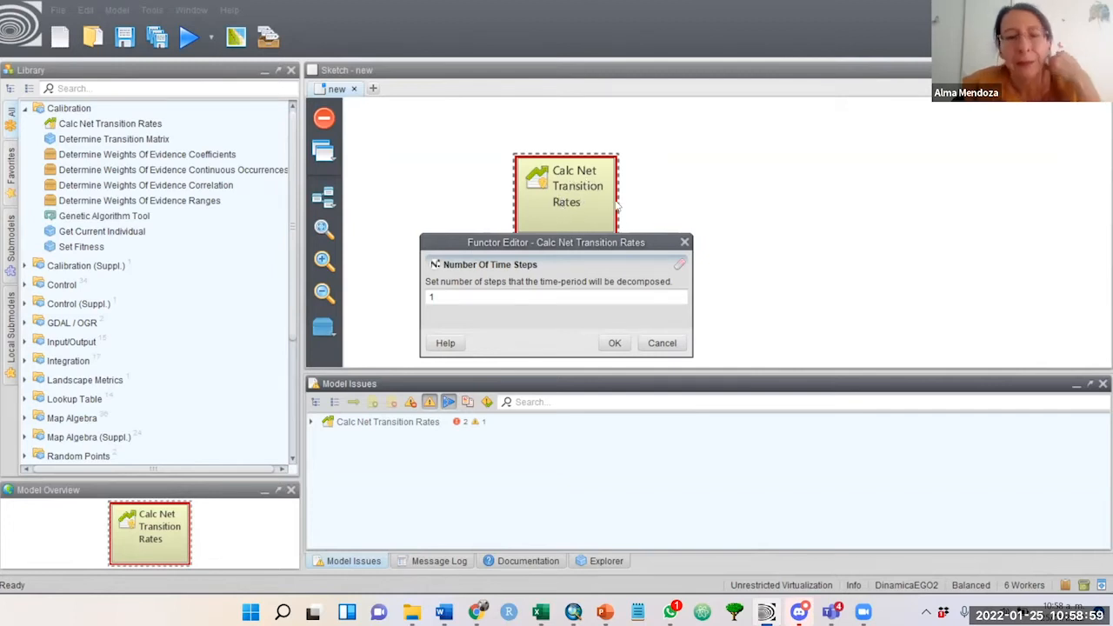
{"action": "left_click", "coordinate": [466, 298]}
{"action": "type", "text": "5"}
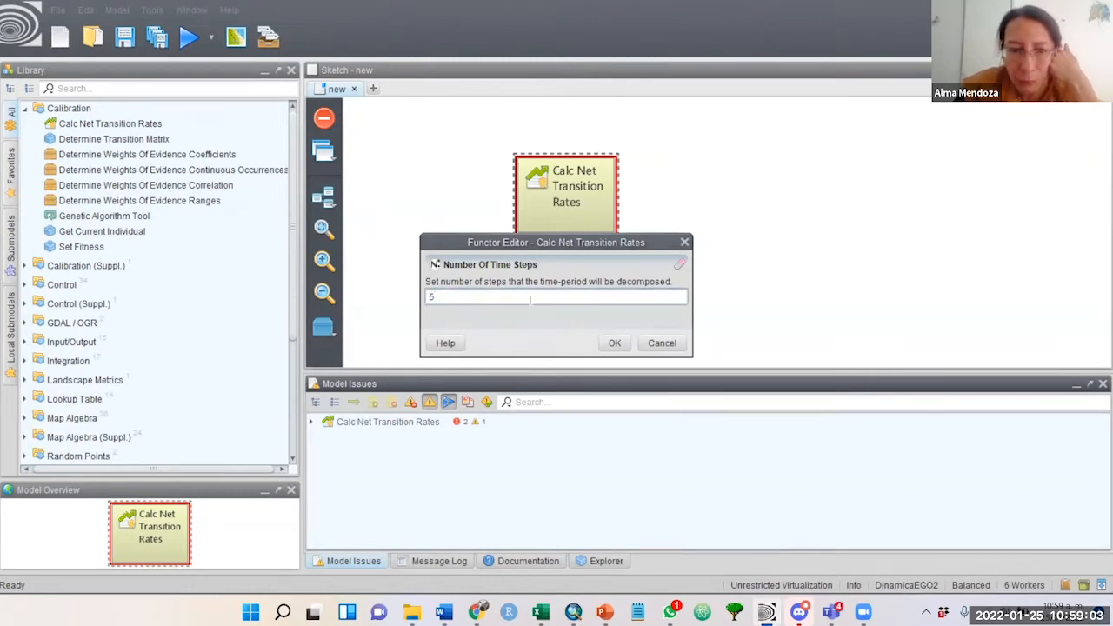
{"action": "left_click", "coordinate": [661, 343]}
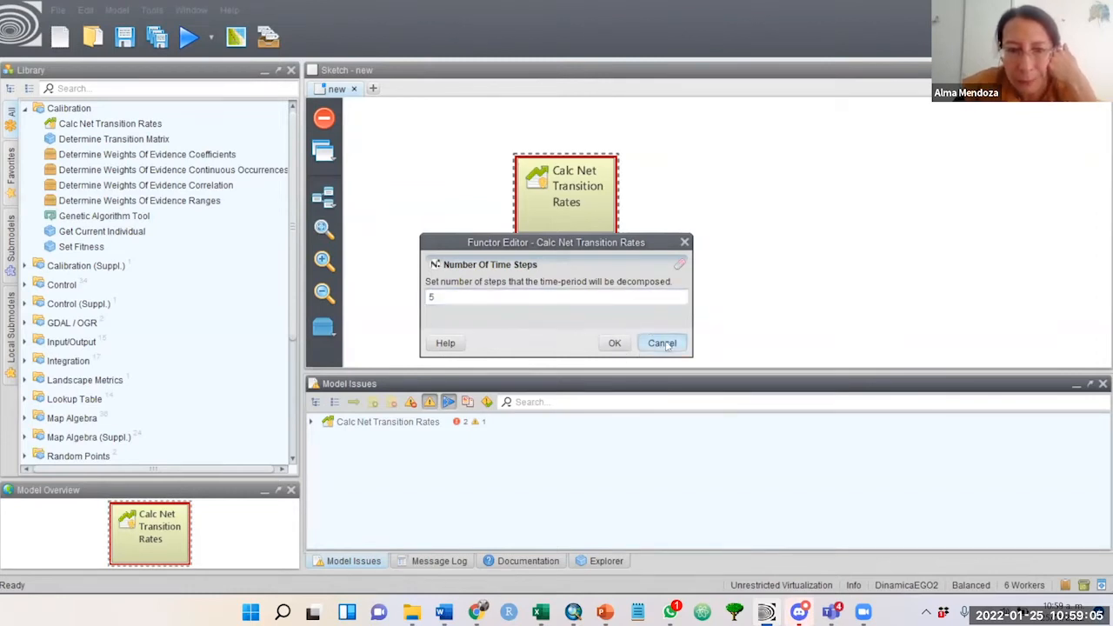
{"action": "left_click", "coordinate": [528, 143]}
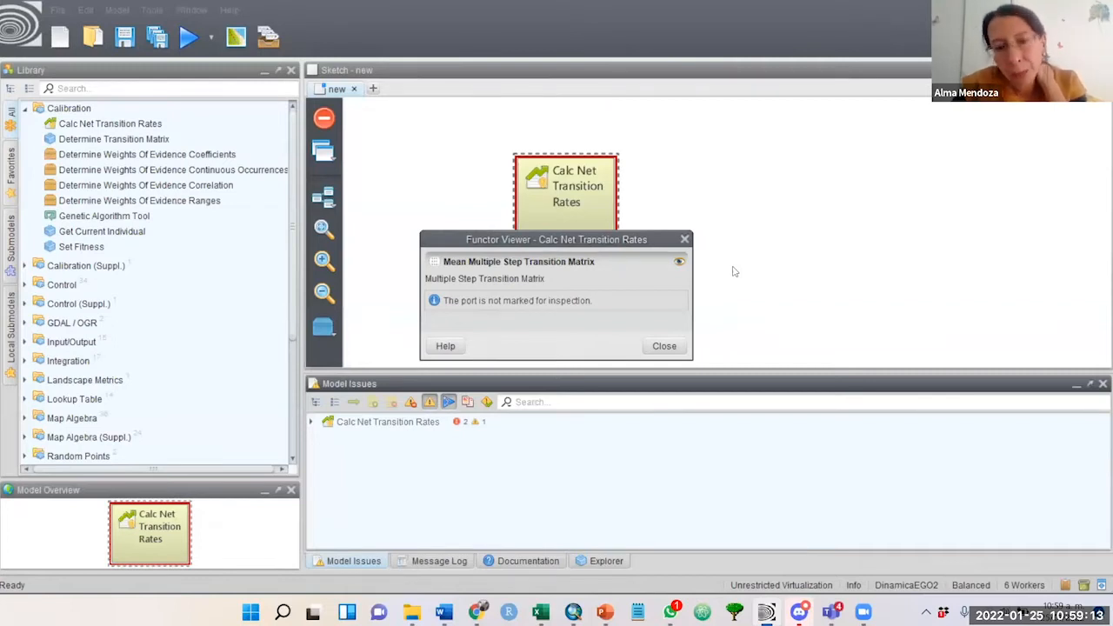
{"action": "left_click", "coordinate": [685, 239]}
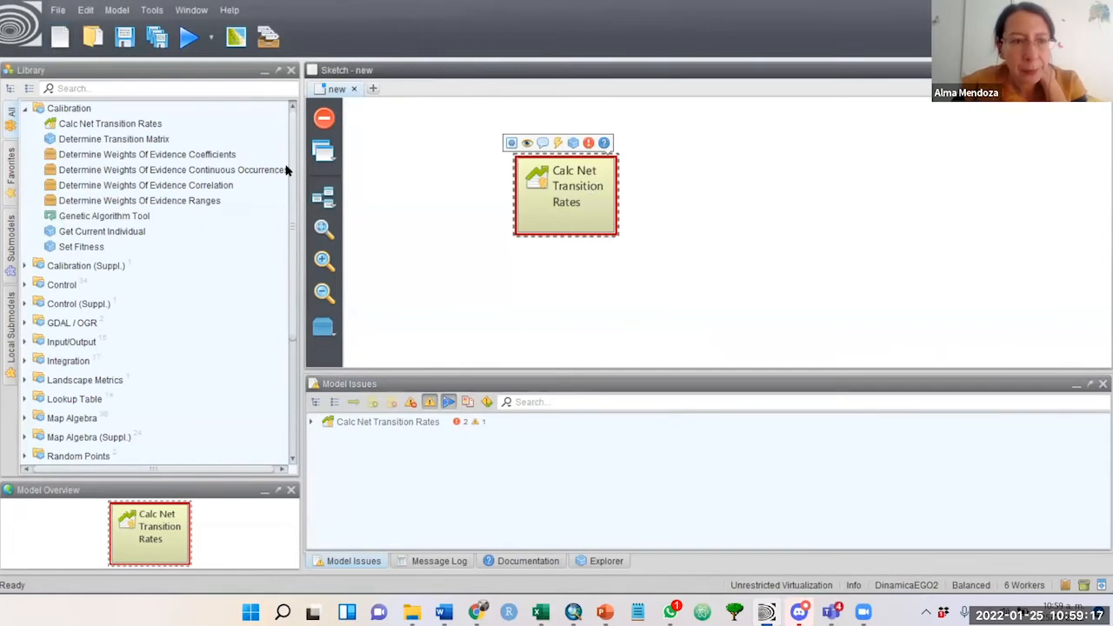
Step: Add a Load Categorical Map functor found by searching the library for "load", and delete the Calc Net Transition Rates functor
{"action": "left_click", "coordinate": [160, 85]}
{"action": "type", "text": "load"}
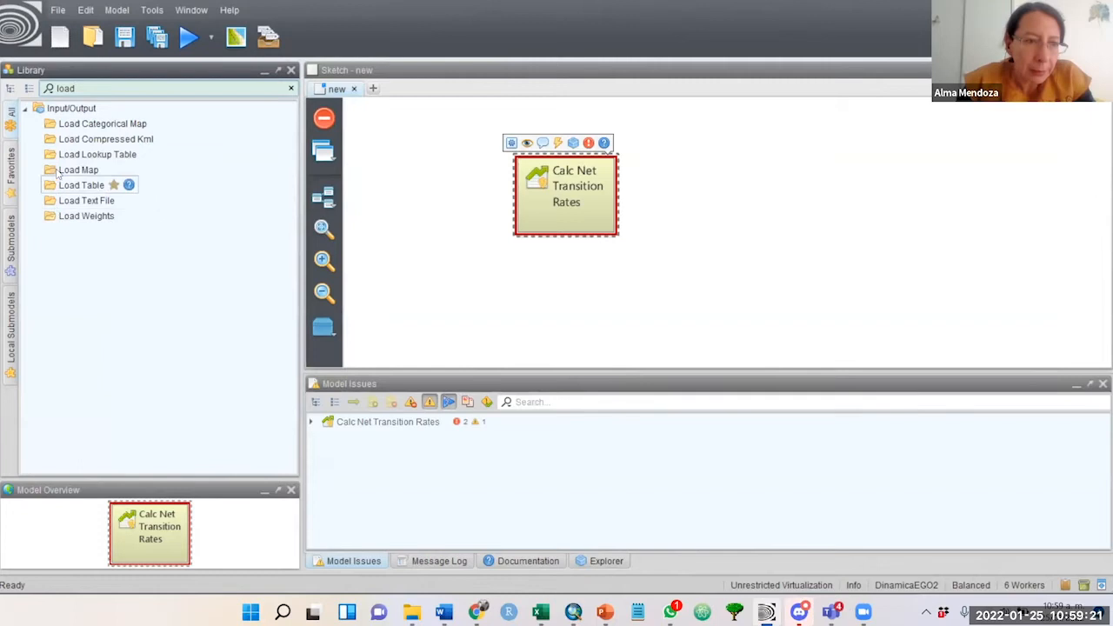
{"action": "left_click_drag", "start_coordinate": [70, 130], "coordinate": [426, 220]}
{"action": "left_click", "coordinate": [560, 207]}
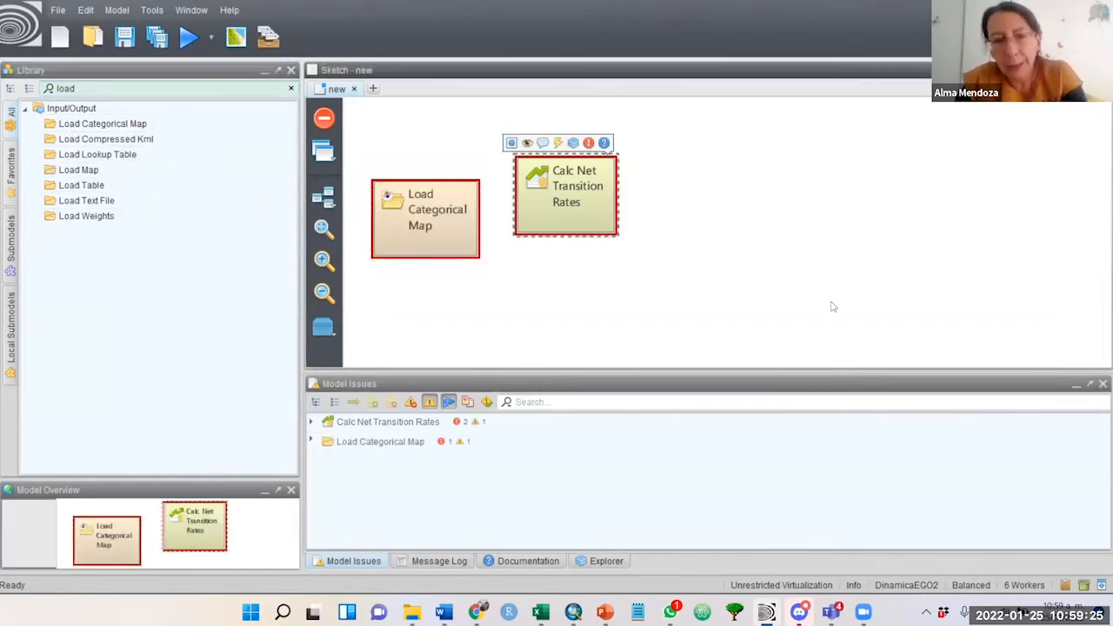
{"action": "key", "text": "Delete"}
Step: Browse for the Load Categorical Map input file, going to the taller_dinamica folder on the Windows (C:) drive
{"action": "double_click", "coordinate": [426, 217]}
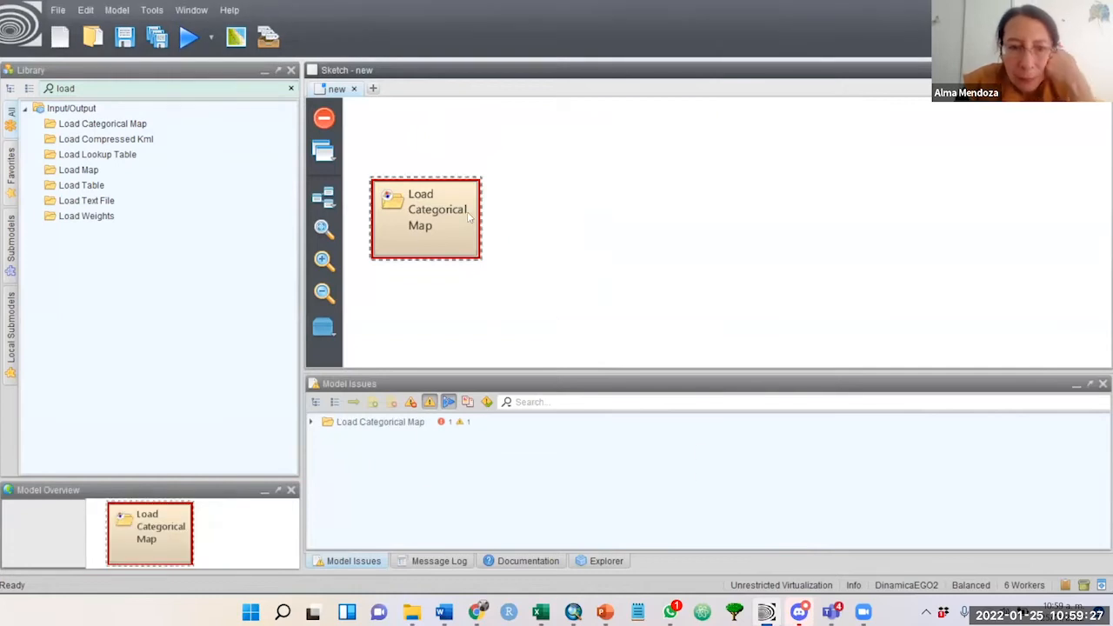
{"action": "left_click", "coordinate": [633, 222]}
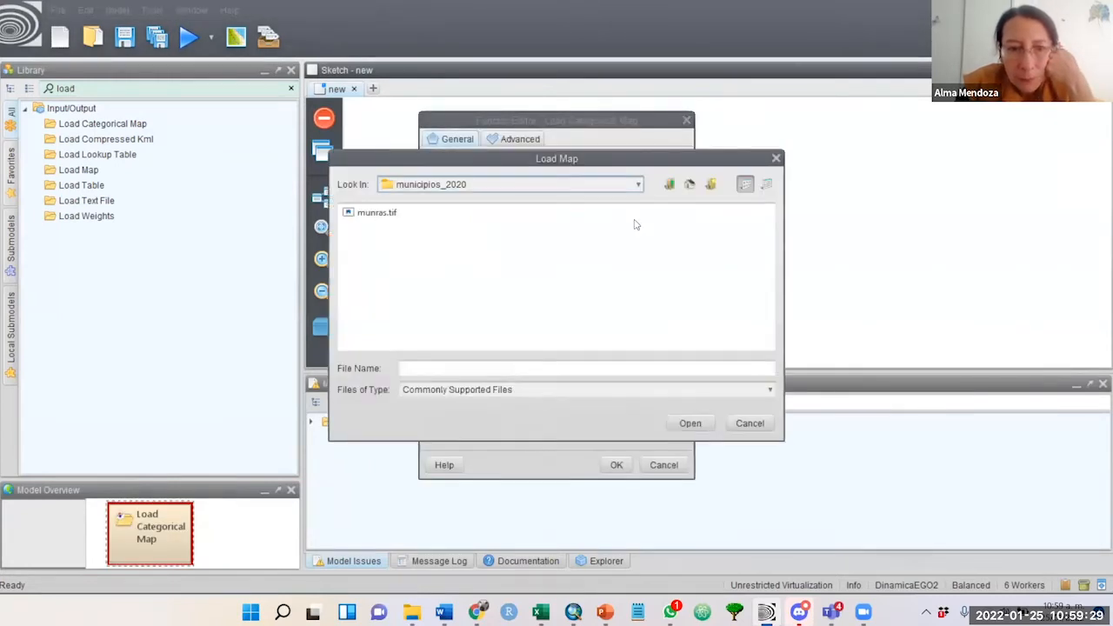
{"action": "left_click", "coordinate": [639, 186]}
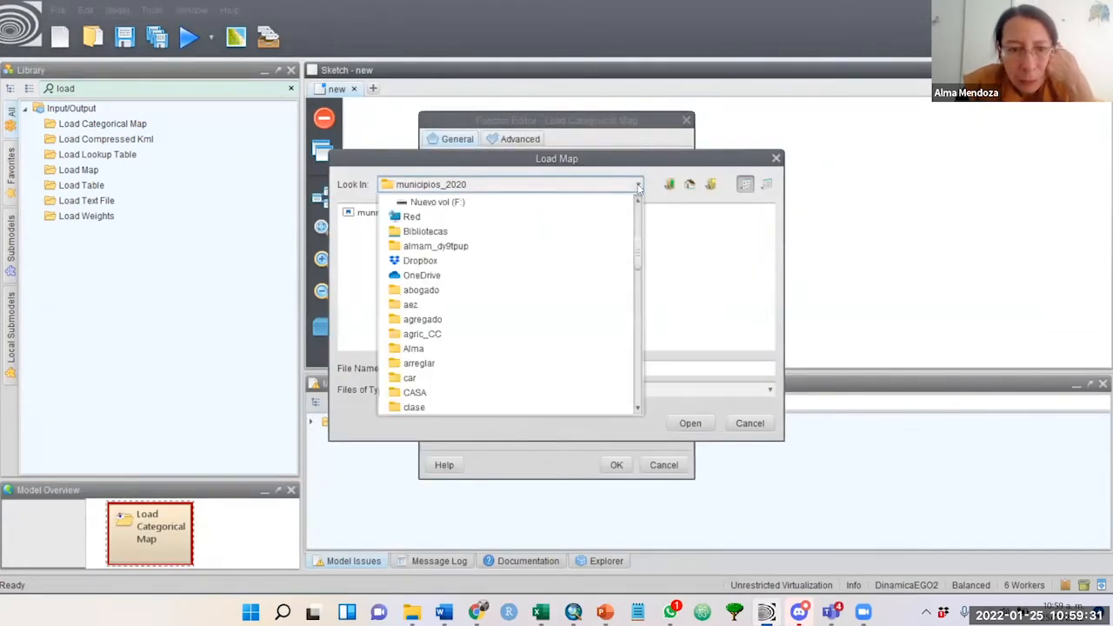
{"action": "left_click", "coordinate": [437, 202]}
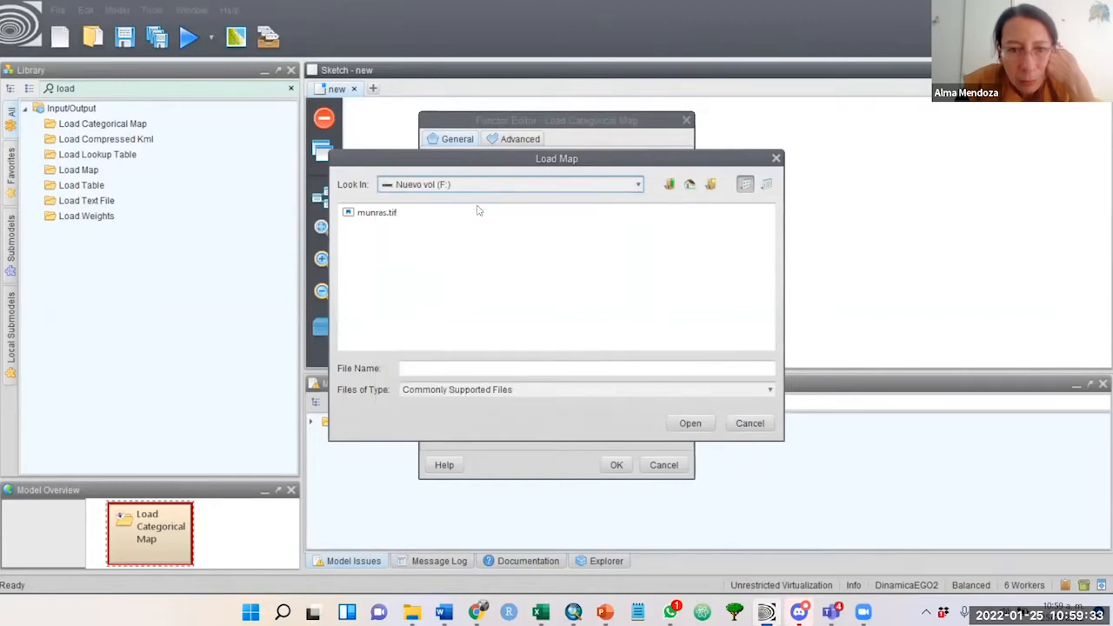
{"action": "left_click", "coordinate": [639, 186]}
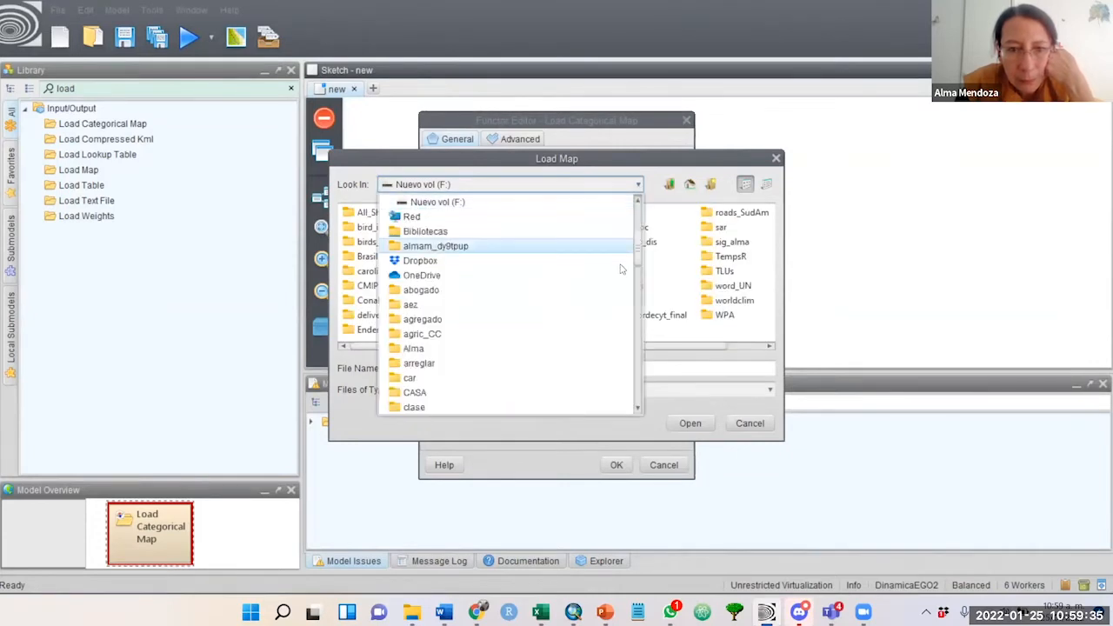
{"action": "left_click_drag", "start_coordinate": [640, 258], "coordinate": [640, 225]}
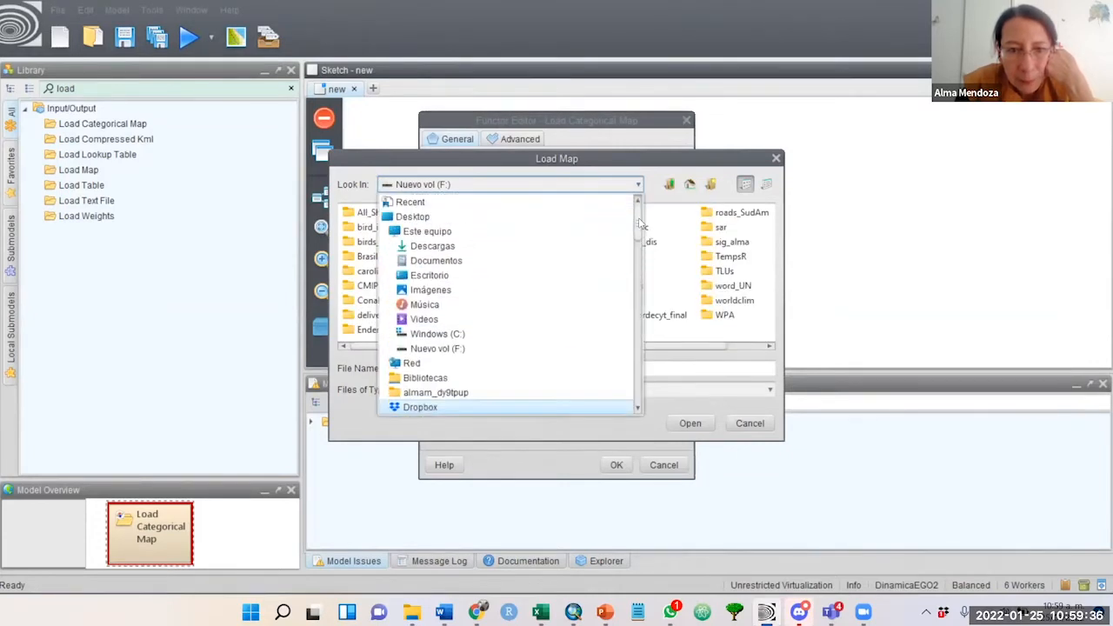
{"action": "left_click", "coordinate": [438, 336]}
{"action": "double_click", "coordinate": [369, 227]}
{"action": "double_click", "coordinate": [492, 242]}
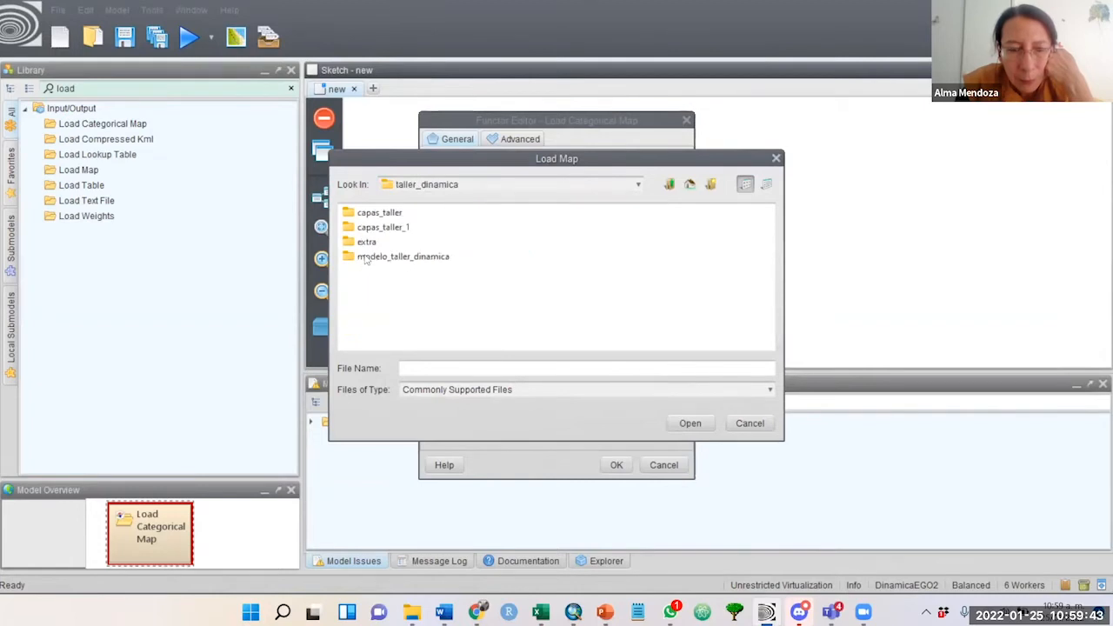
Step: Set s1_8.tif from capas_taller_1/CUS as the functor's input map, and shift the functor slightly right in the sketch
{"action": "double_click", "coordinate": [380, 230]}
{"action": "double_click", "coordinate": [367, 241]}
{"action": "left_click", "coordinate": [369, 214]}
{"action": "left_click", "coordinate": [689, 423]}
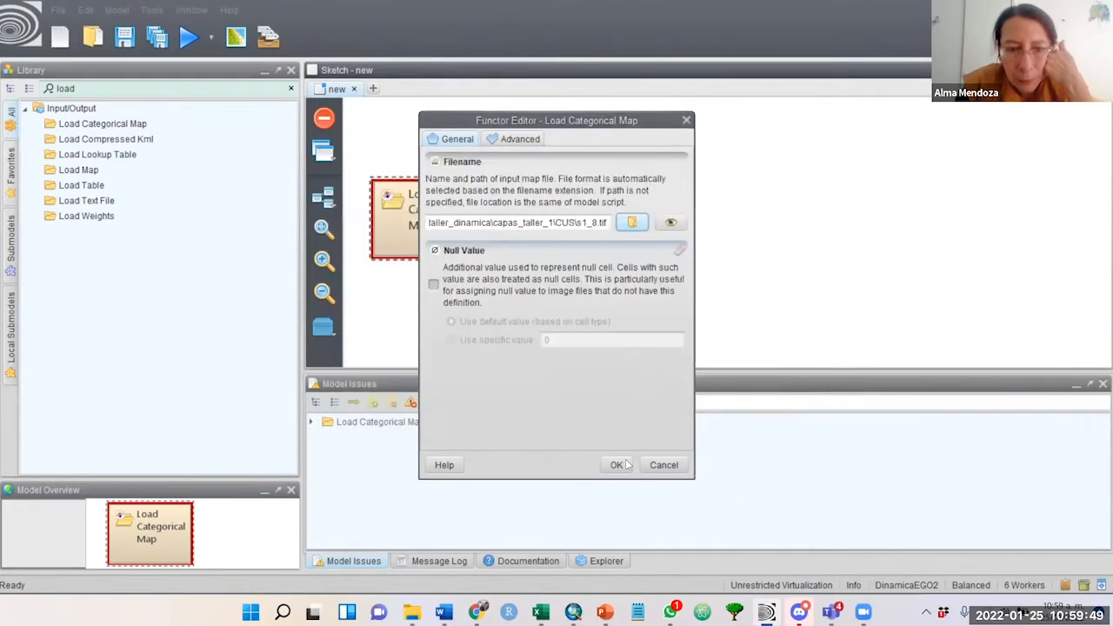
{"action": "left_click", "coordinate": [617, 465]}
{"action": "left_click_drag", "start_coordinate": [467, 256], "coordinate": [549, 248]}
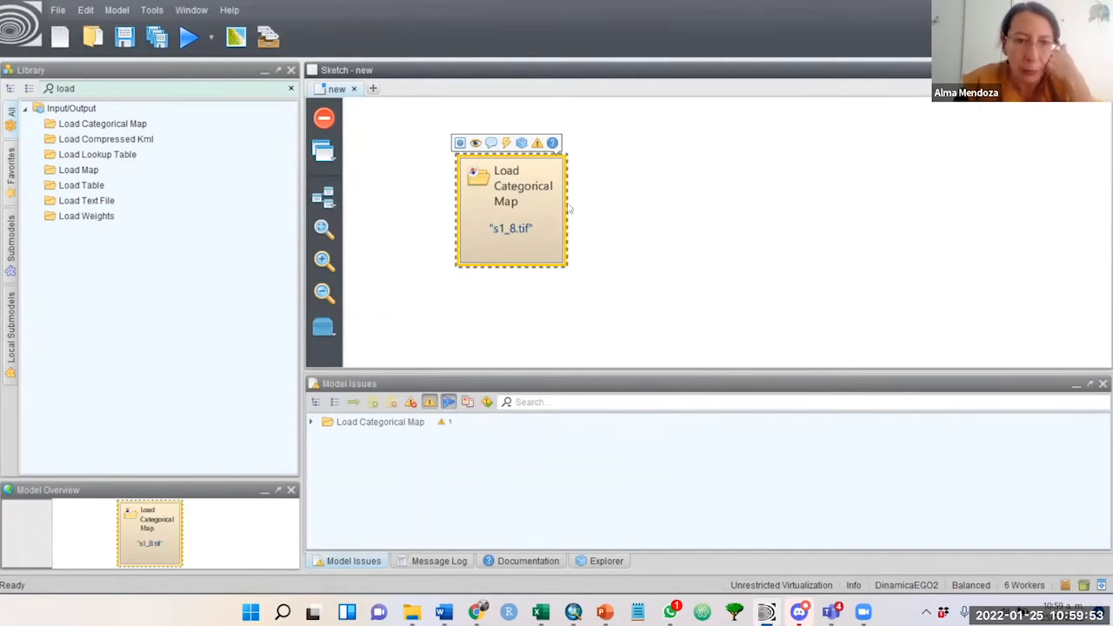
Step: Preview the s1_8.tif map in the map viewer and check its layer information
{"action": "double_click", "coordinate": [506, 194]}
{"action": "left_click", "coordinate": [678, 226]}
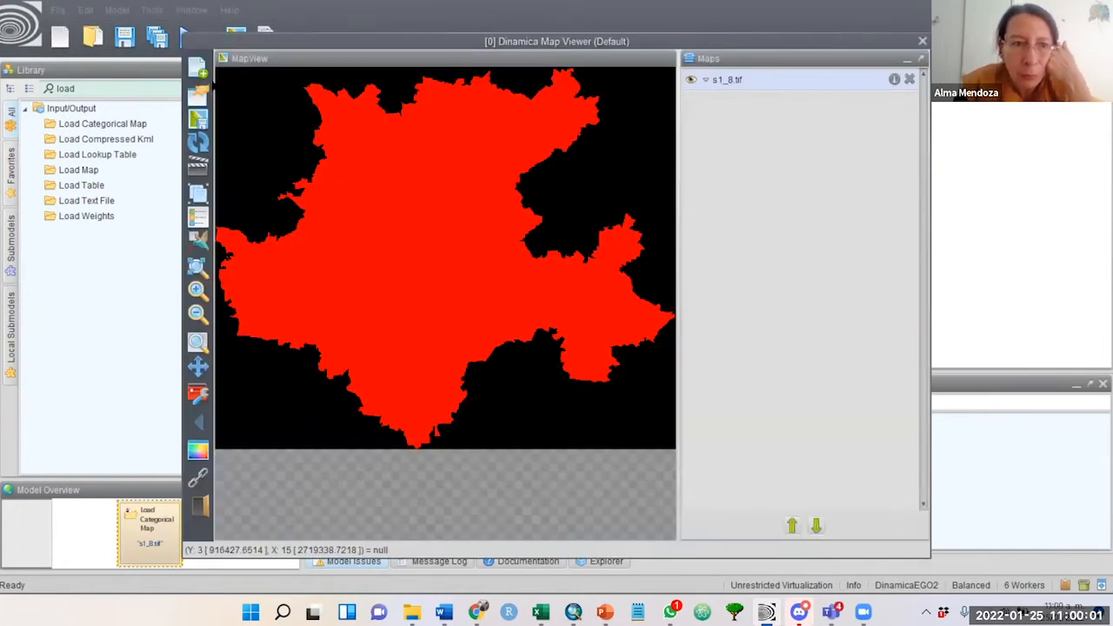
{"action": "left_click", "coordinate": [895, 80]}
{"action": "left_click", "coordinate": [715, 111]}
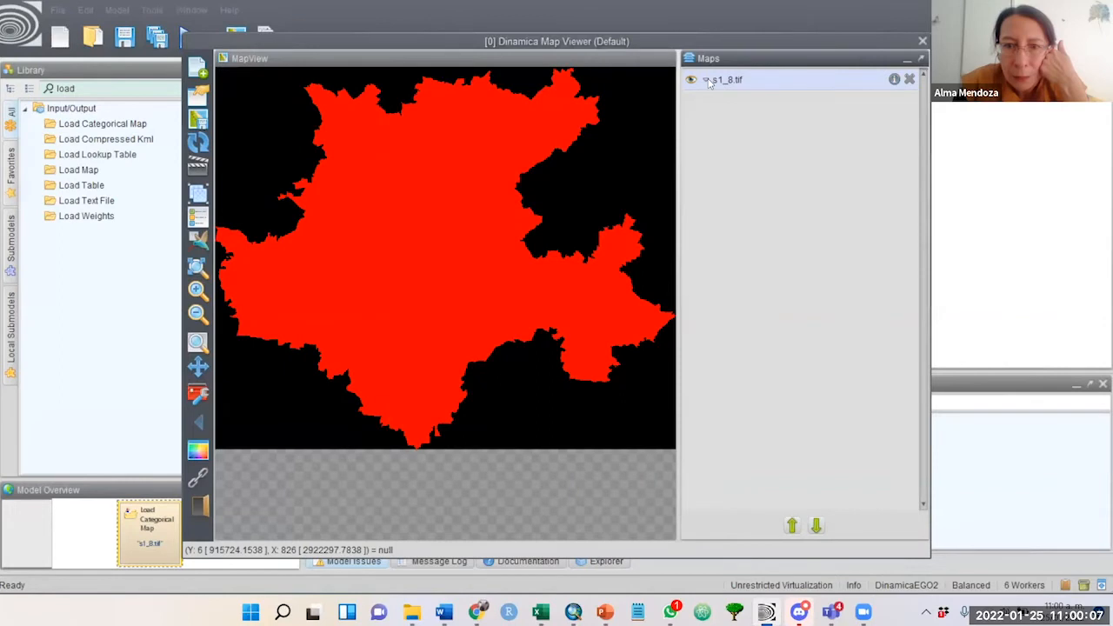
Step: Stretch the s1_8.tif layer's color histogram by setting its limits to Limits to Actual
{"action": "left_click", "coordinate": [707, 80]}
{"action": "left_click", "coordinate": [904, 144]}
{"action": "left_click", "coordinate": [716, 233]}
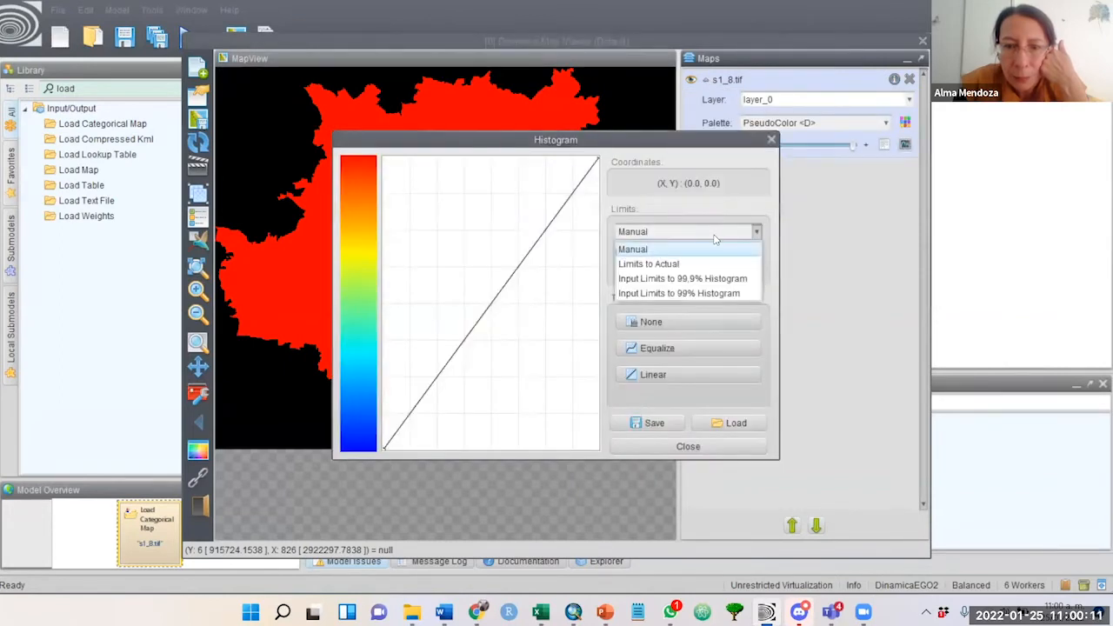
{"action": "left_click", "coordinate": [693, 264]}
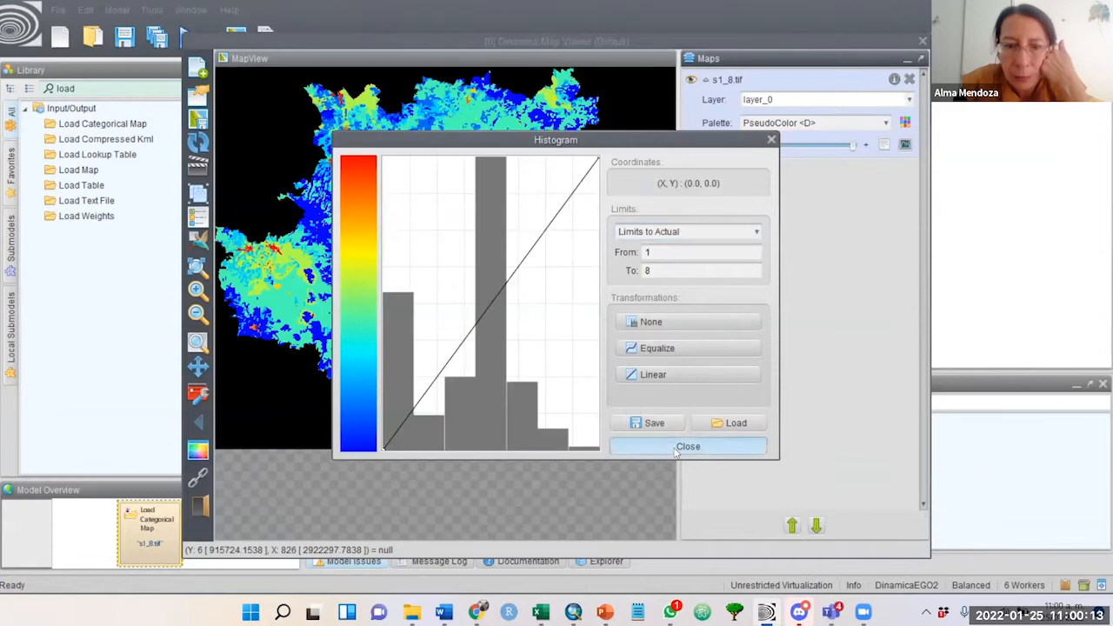
{"action": "left_click", "coordinate": [688, 446]}
Step: Review the layer's histogram and the PseudoColor palette's color table without changing them
{"action": "left_click", "coordinate": [906, 144]}
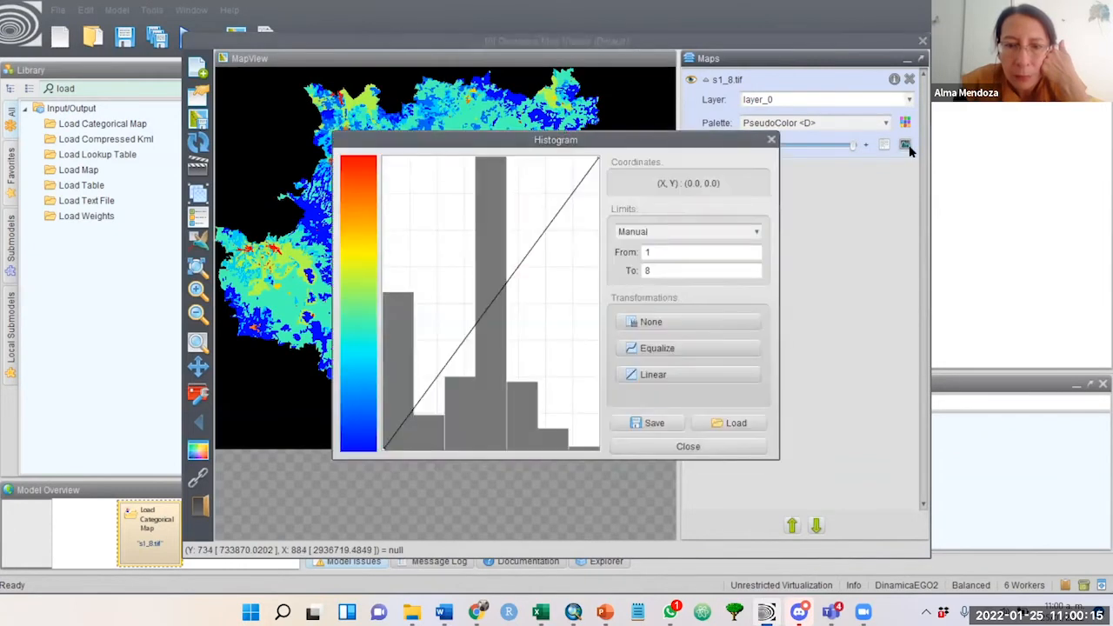
{"action": "left_click", "coordinate": [718, 445]}
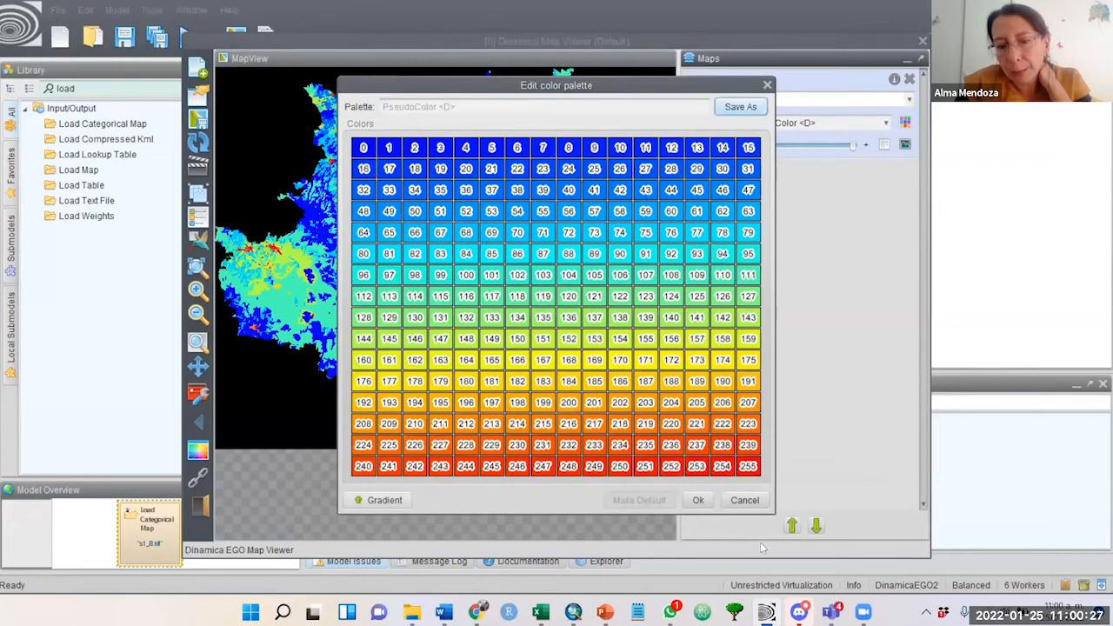
{"action": "left_click", "coordinate": [767, 86]}
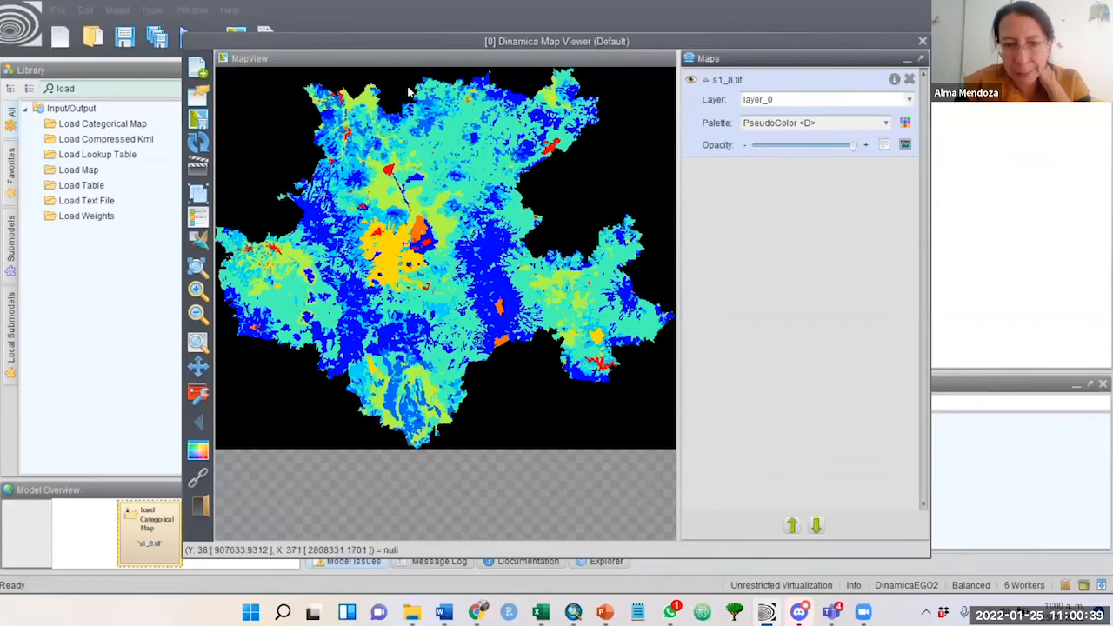
Step: Show the map legend to examine the category colors, and close the map viewer and the functor editor
{"action": "left_click", "coordinate": [200, 217]}
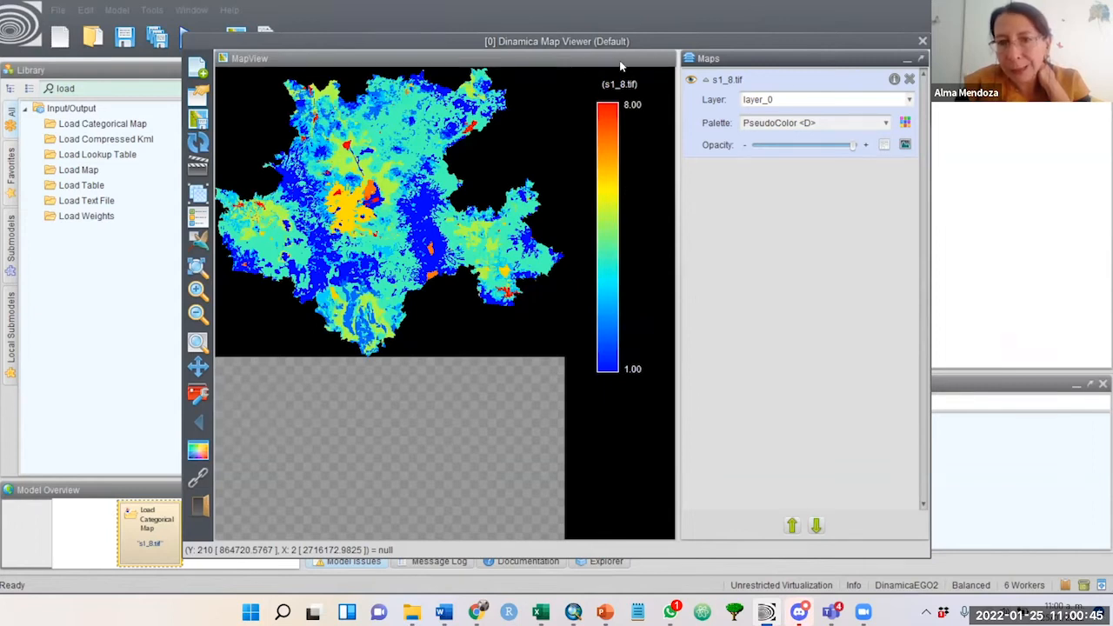
{"action": "left_click_drag", "start_coordinate": [345, 42], "coordinate": [328, 127]}
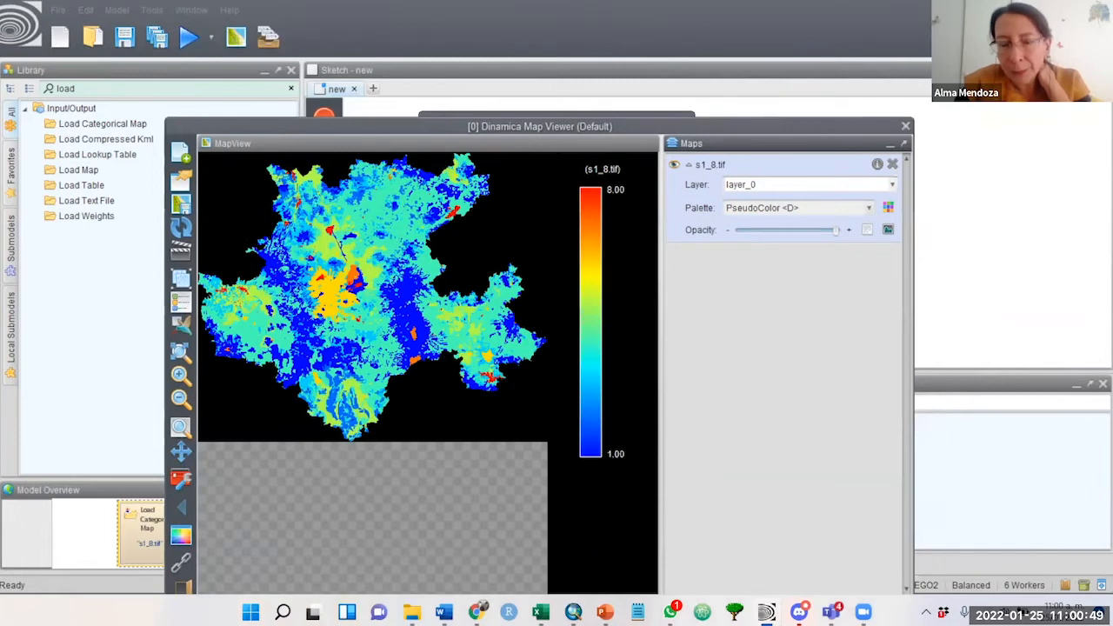
{"action": "left_click", "coordinate": [905, 126]}
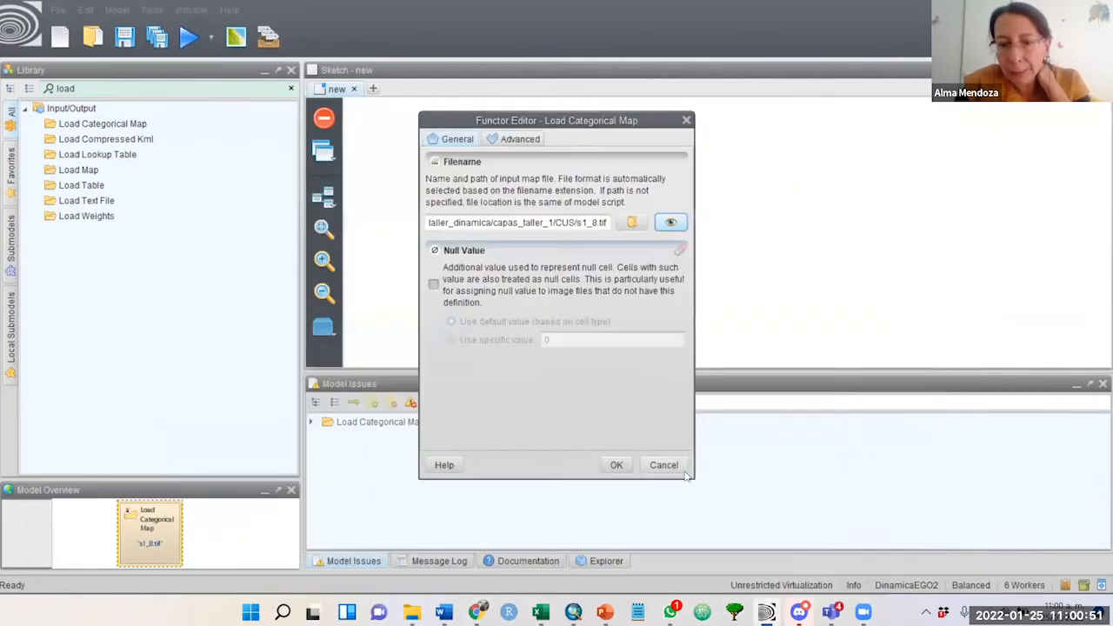
{"action": "left_click", "coordinate": [669, 467]}
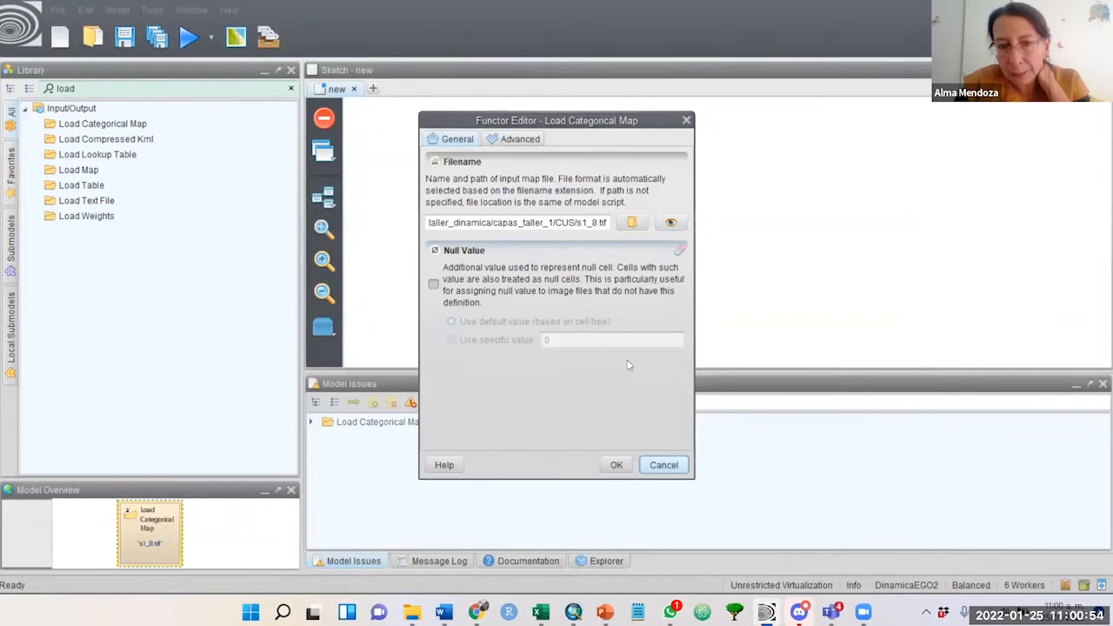
{"action": "left_click", "coordinate": [663, 464]}
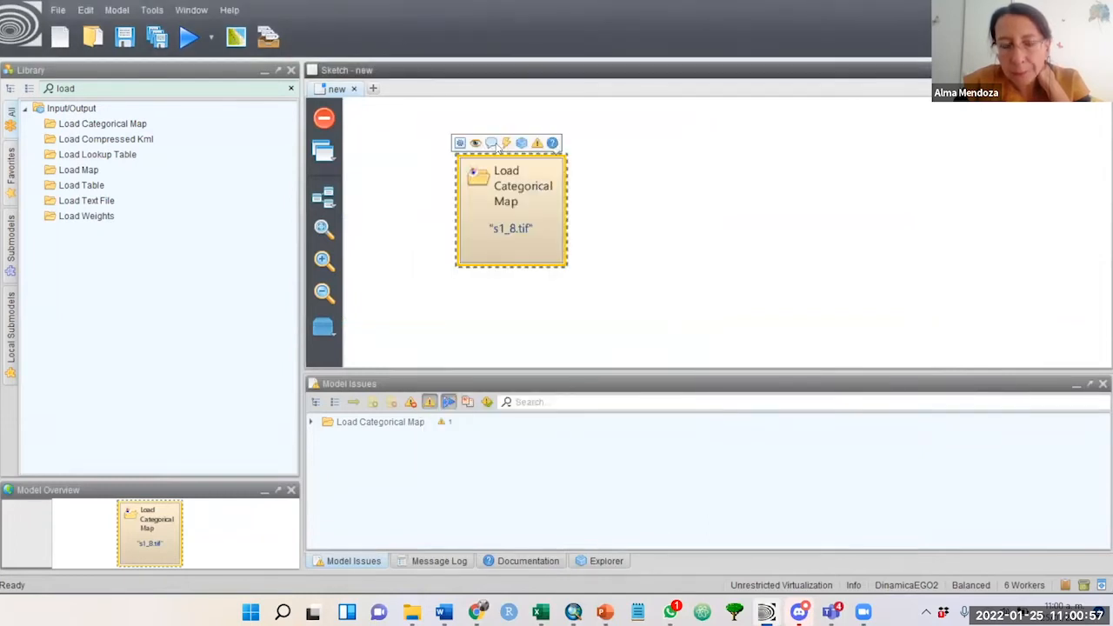
Step: Examine the alias, comment and color options of the Load Categorical Map functor without saving changes
{"action": "left_click", "coordinate": [492, 143]}
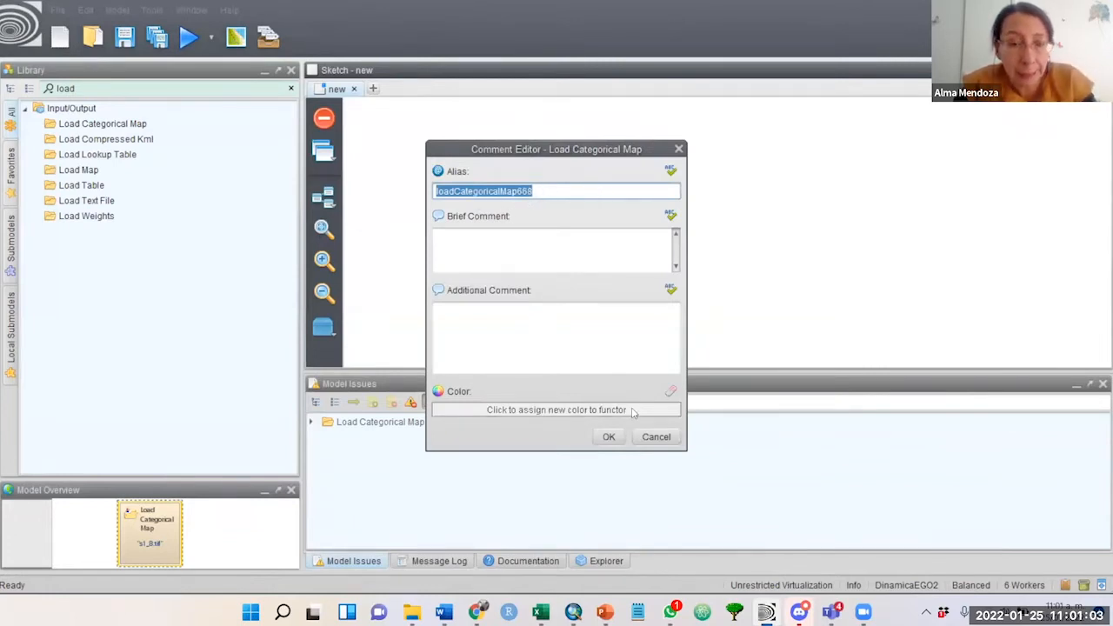
{"action": "left_click", "coordinate": [522, 241]}
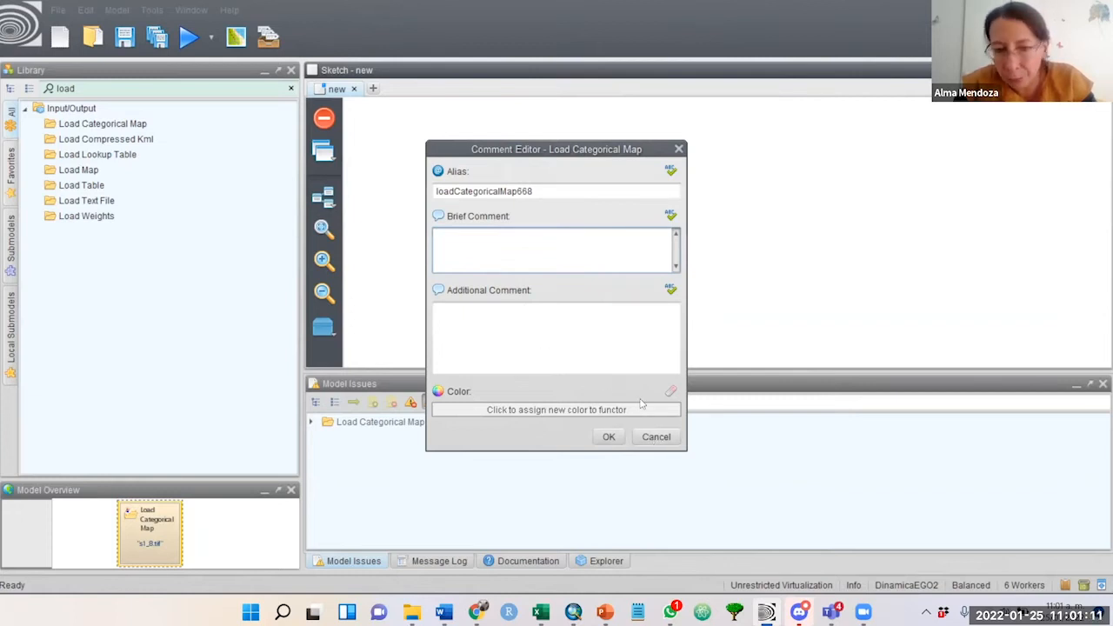
{"action": "left_click", "coordinate": [655, 436]}
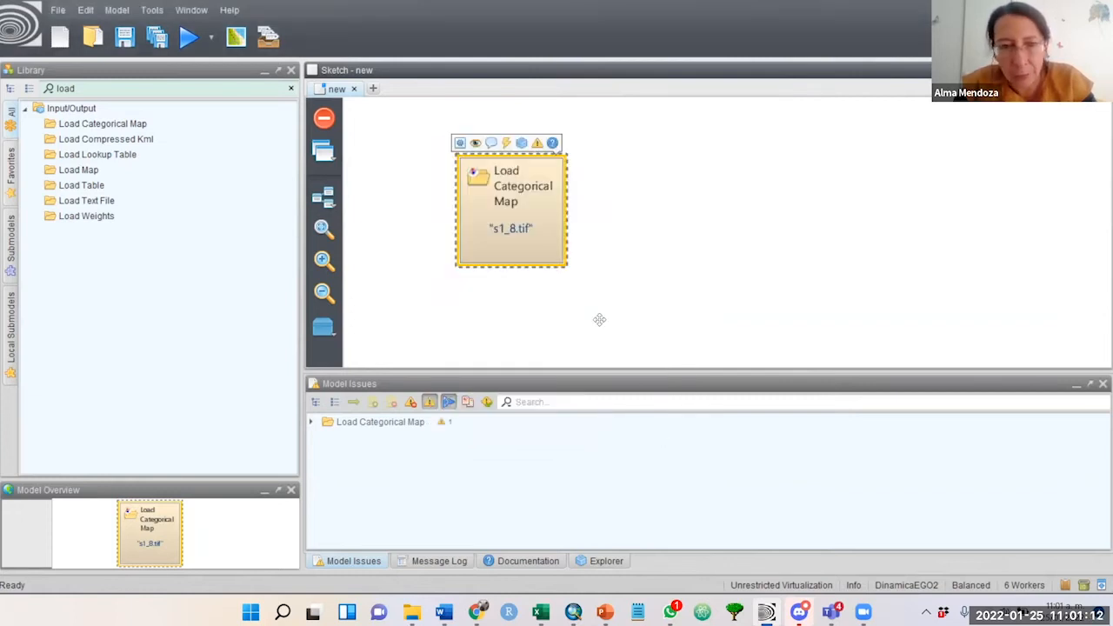
Step: Set the Load Categorical Map functor's alias to "Mapa inicial"
{"action": "left_click", "coordinate": [492, 145]}
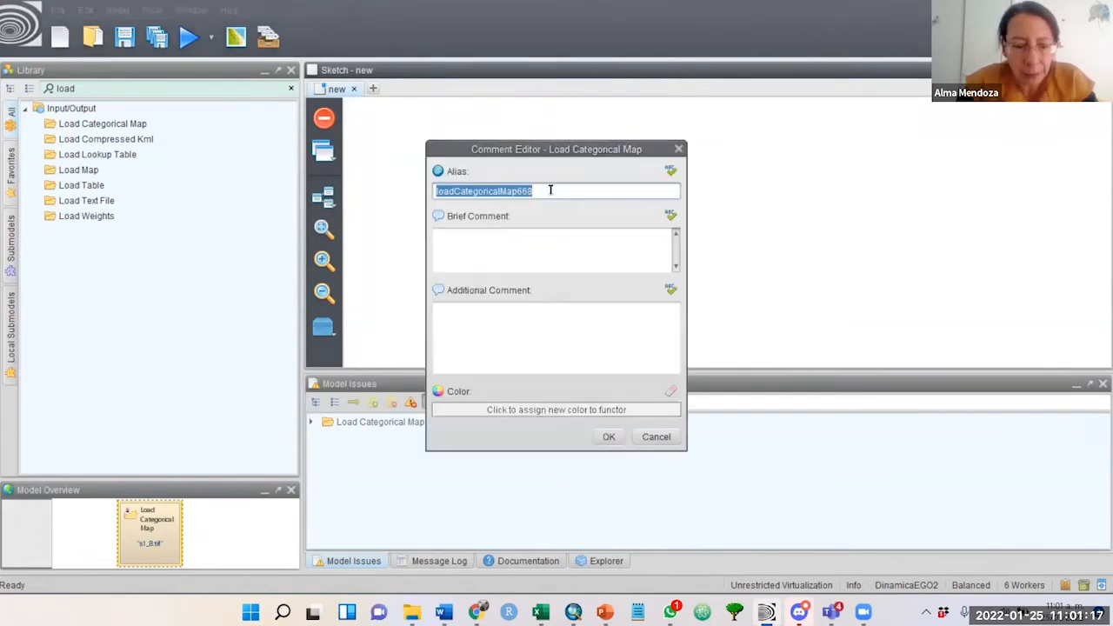
{"action": "key", "text": "BackSpace"}
{"action": "type", "text": "Ma"}
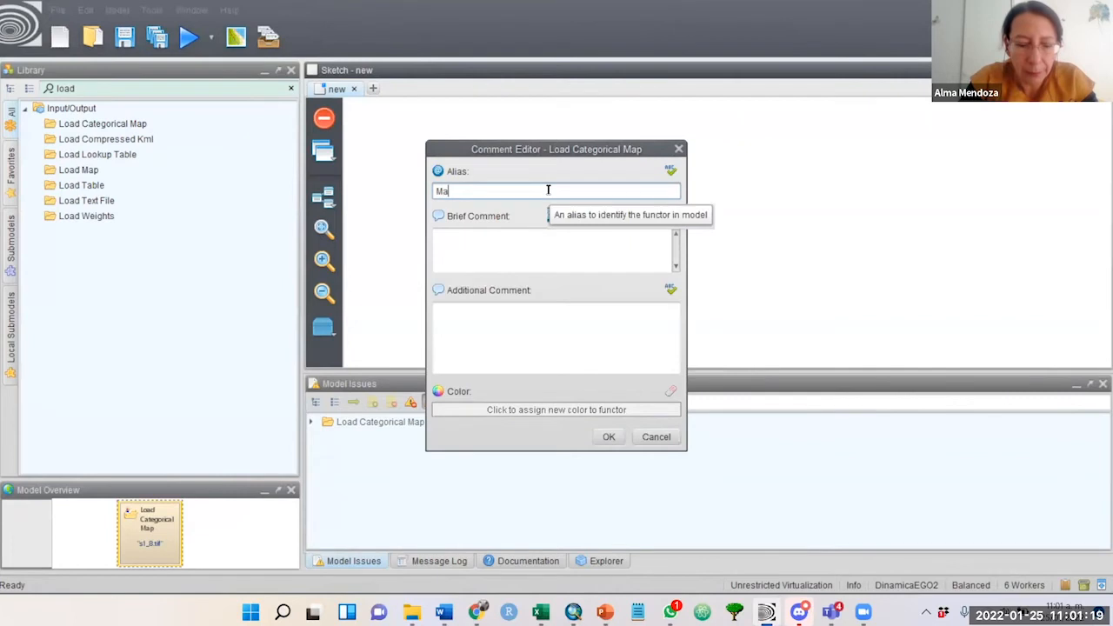
{"action": "type", "text": "pa inicial"}
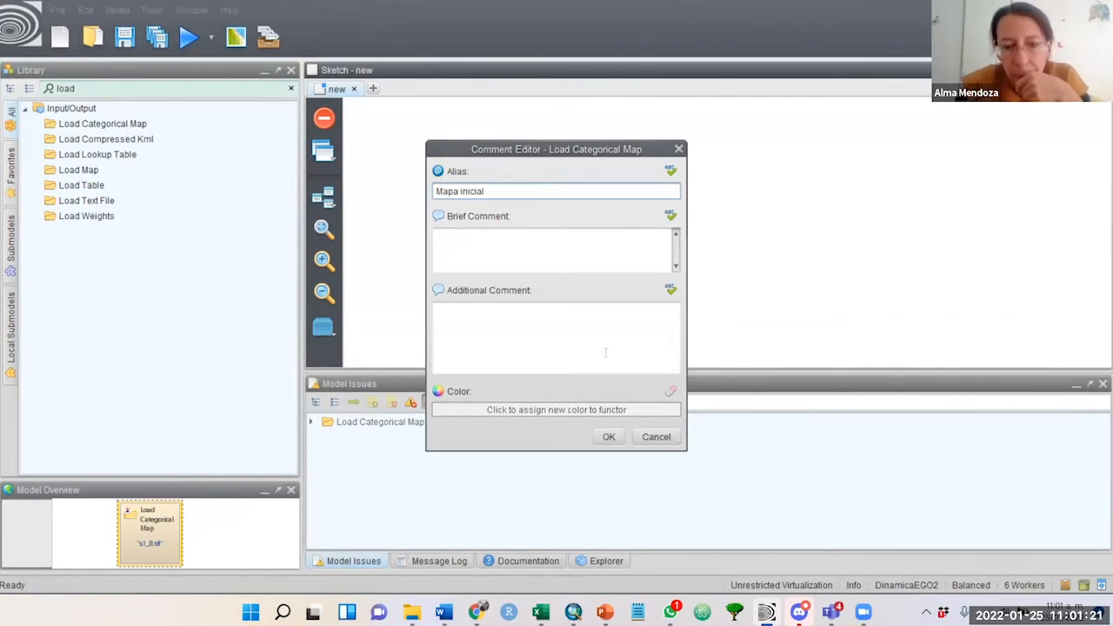
{"action": "left_click", "coordinate": [609, 437]}
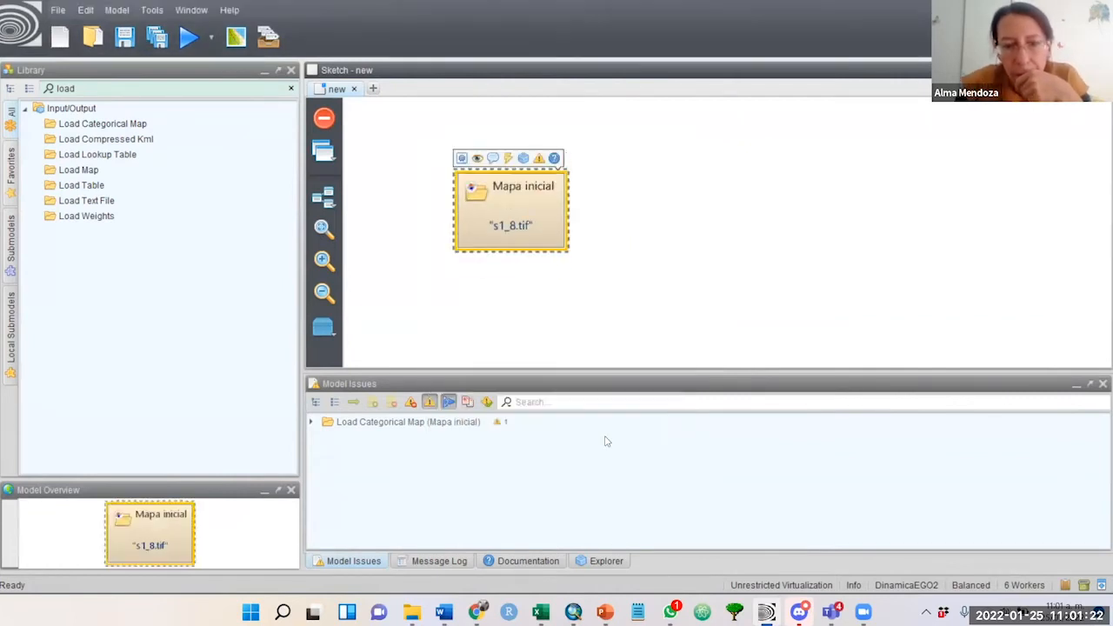
Step: Check the Mapa inicial functor's settings and show its entry in the model explorer
{"action": "double_click", "coordinate": [528, 229]}
{"action": "left_click", "coordinate": [663, 464]}
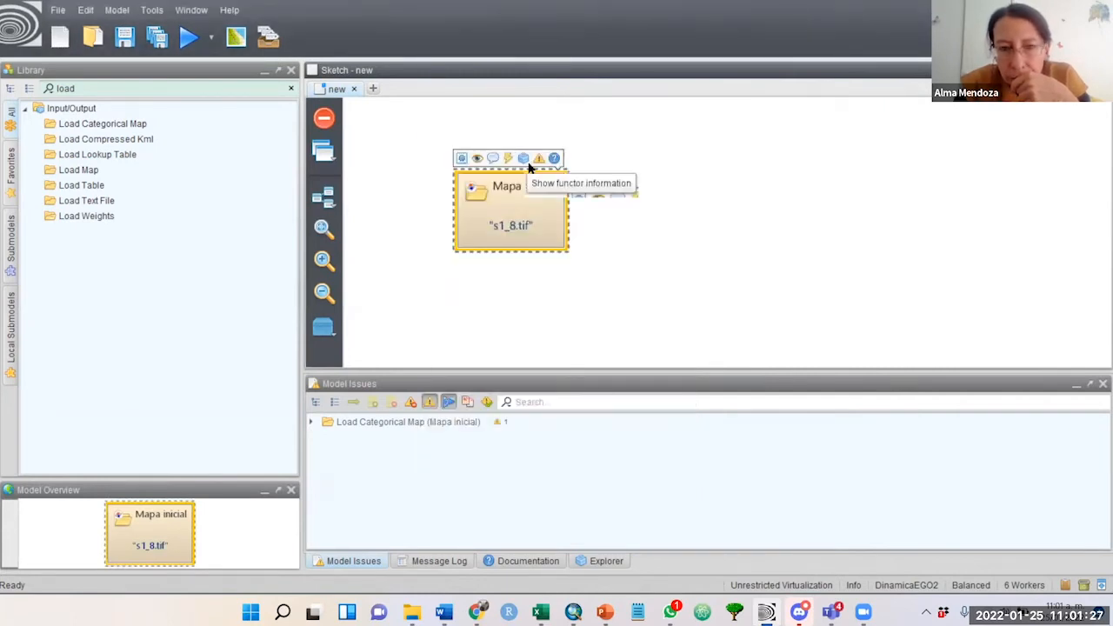
{"action": "left_click", "coordinate": [525, 162]}
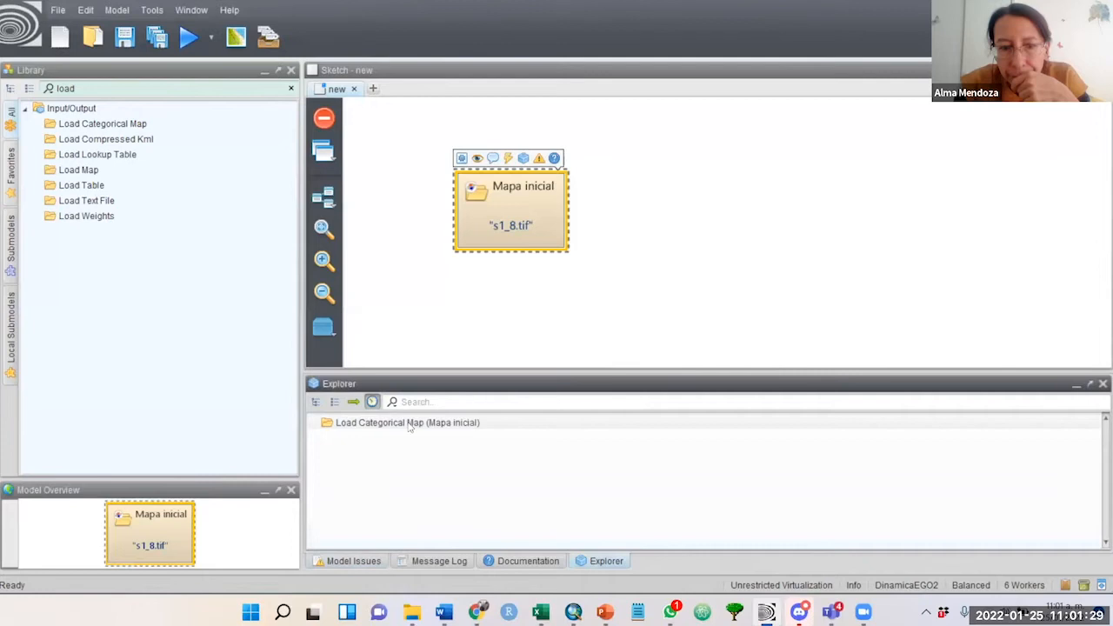
Step: Try moving the Mapa inicial functor around the sketch and show its model issues
{"action": "left_click_drag", "start_coordinate": [509, 162], "coordinate": [694, 184]}
{"action": "left_click_drag", "start_coordinate": [531, 218], "coordinate": [550, 292]}
{"action": "left_click_drag", "start_coordinate": [487, 203], "coordinate": [621, 221]}
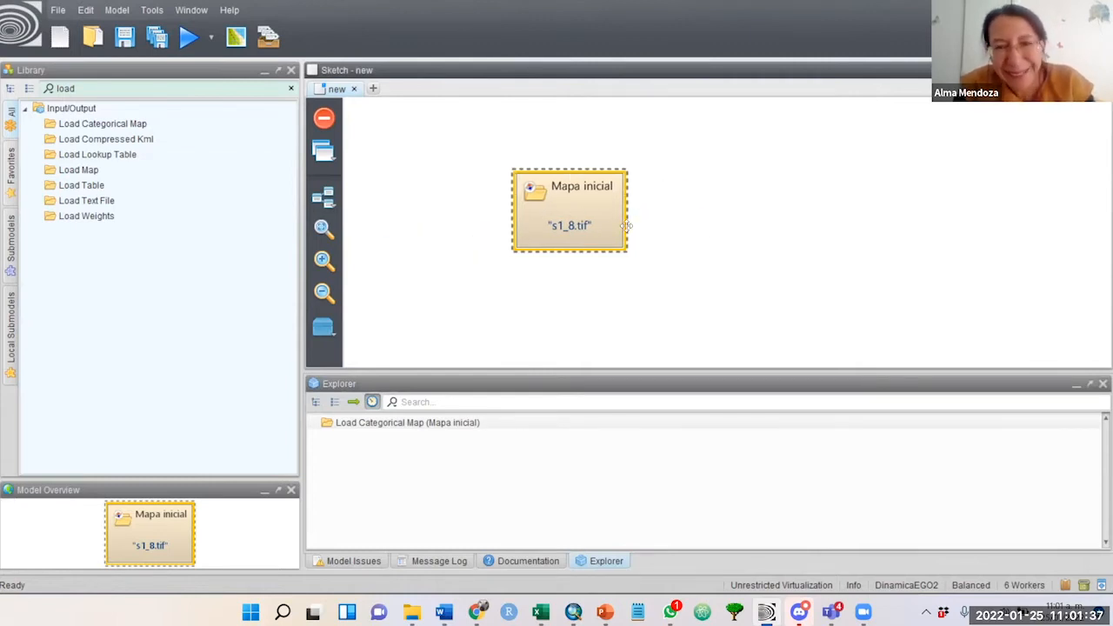
{"action": "left_click", "coordinate": [597, 159]}
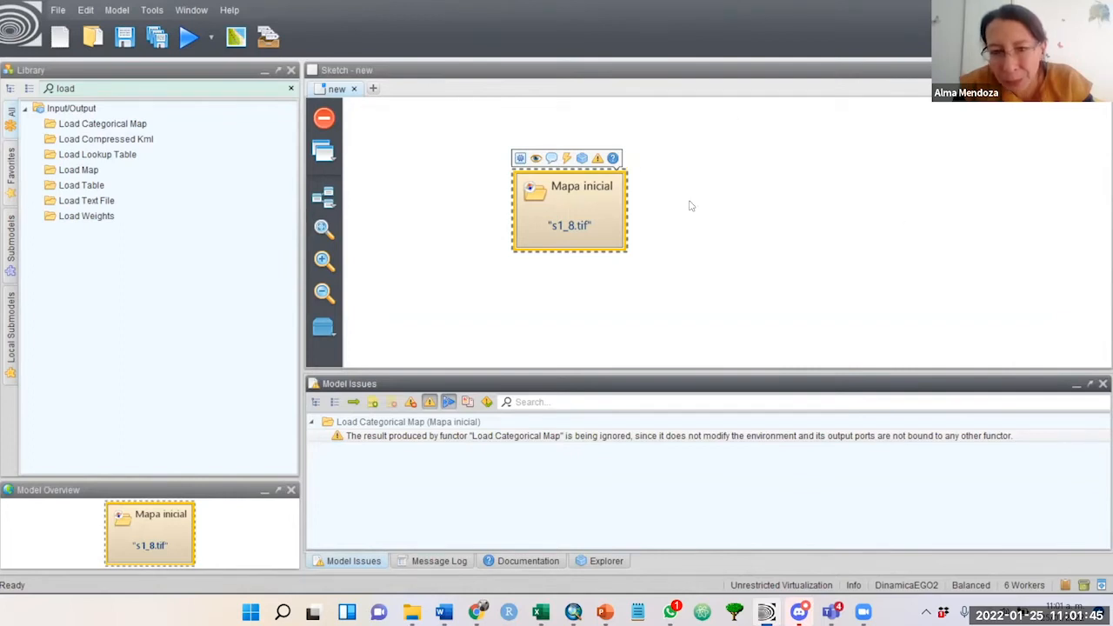
Step: Examine the Mapa inicial functor's input and output ports, and move the functor to the upper-left area of the sketch
{"action": "left_click", "coordinate": [613, 159]}
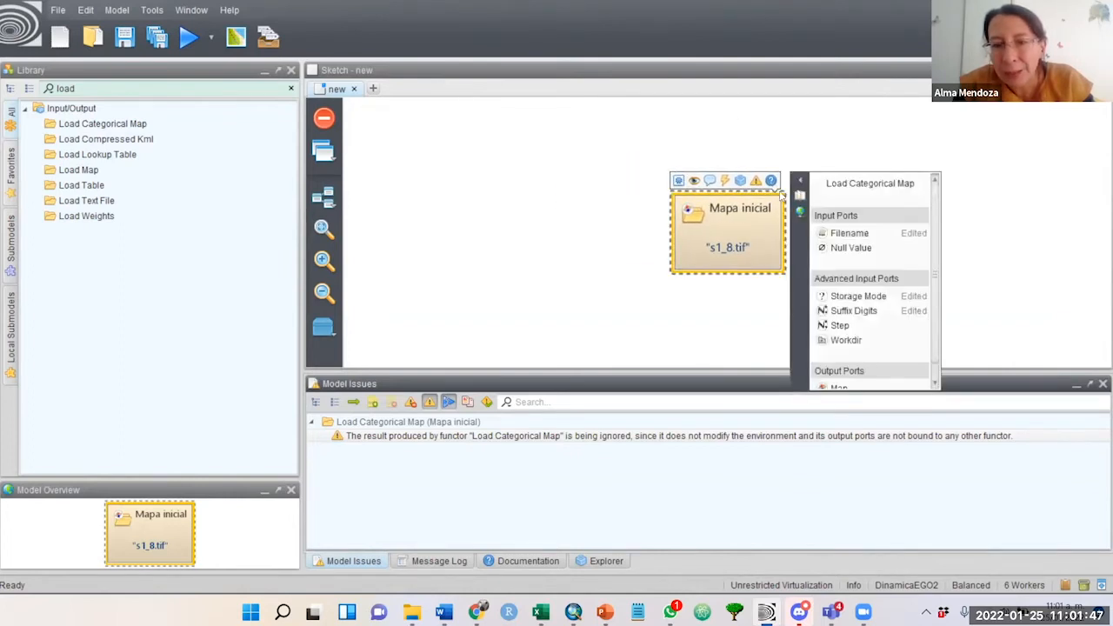
{"action": "left_click", "coordinate": [936, 380]}
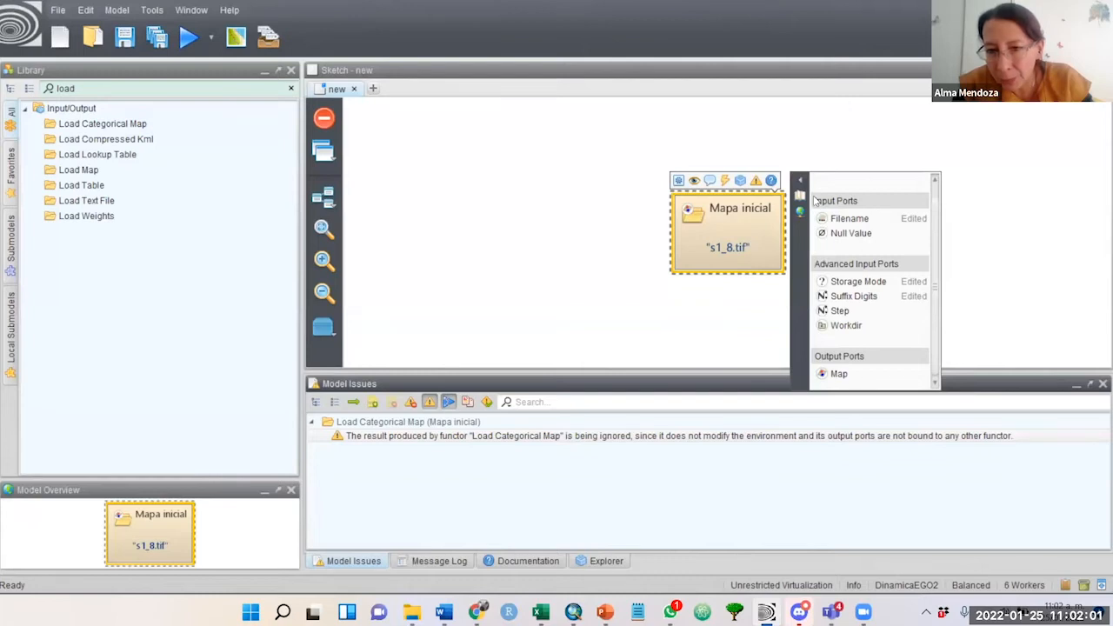
{"action": "left_click", "coordinate": [739, 326]}
{"action": "left_click_drag", "start_coordinate": [736, 243], "coordinate": [467, 188]}
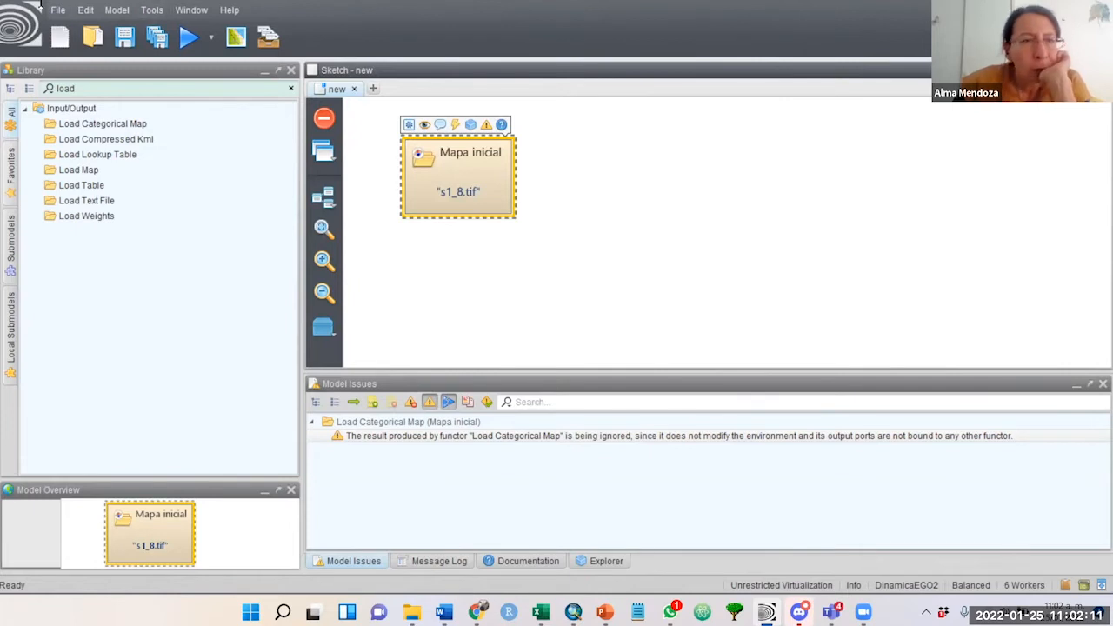
{"action": "left_click", "coordinate": [57, 9]}
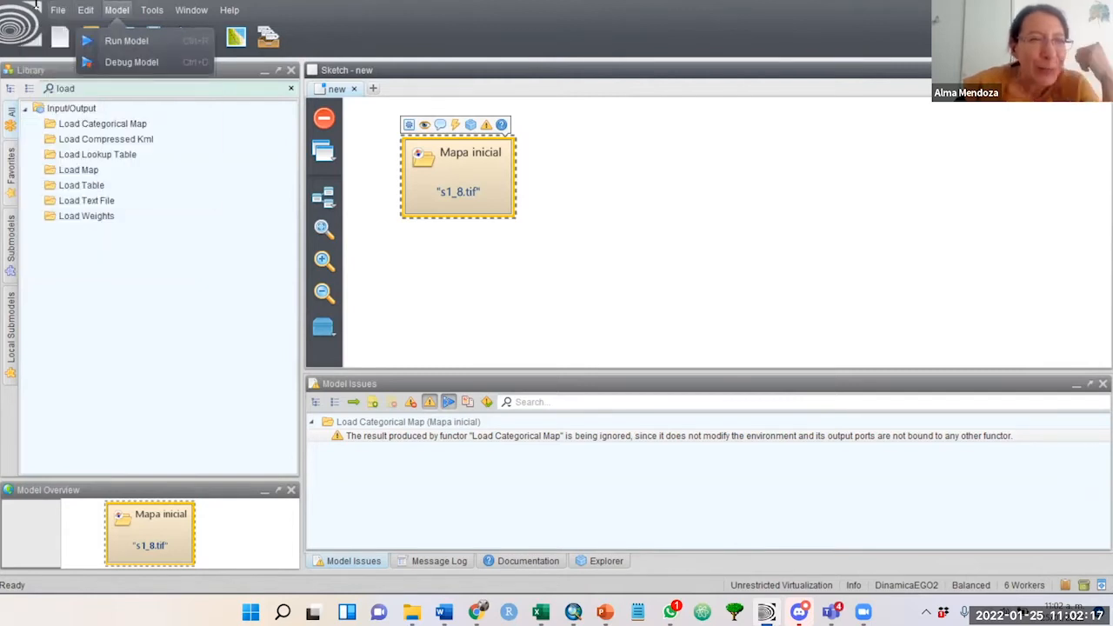
{"action": "mouse_move", "coordinate": [66, 22]}
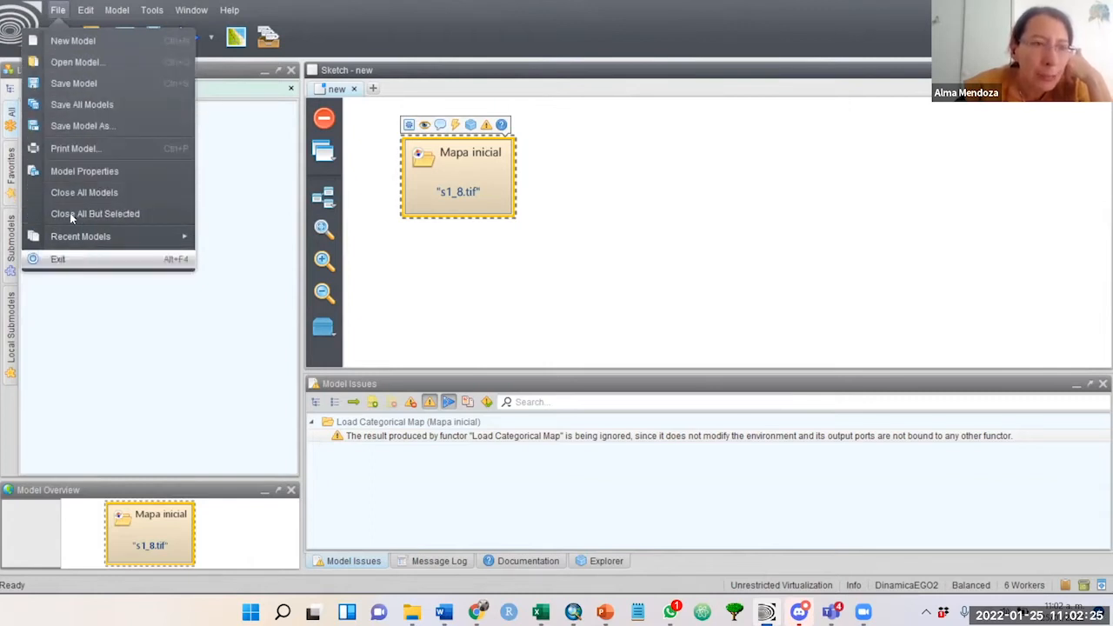
{"action": "mouse_move", "coordinate": [96, 6]}
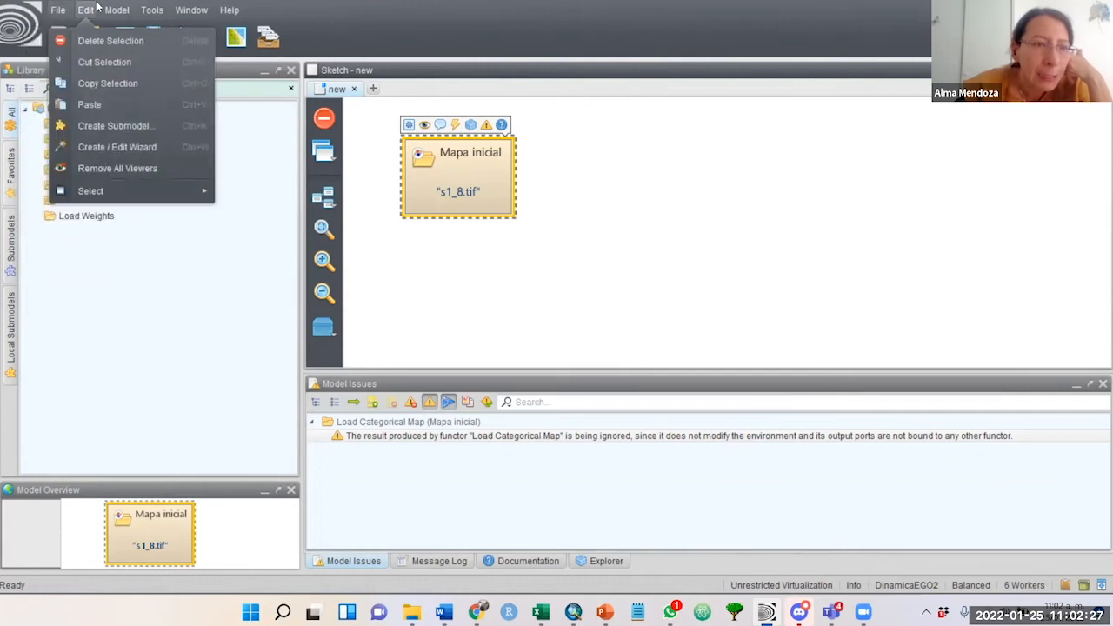
Step: Copy the Mapa inicial functor, paste a duplicate into the sketch and delete that duplicate
{"action": "left_click", "coordinate": [445, 196]}
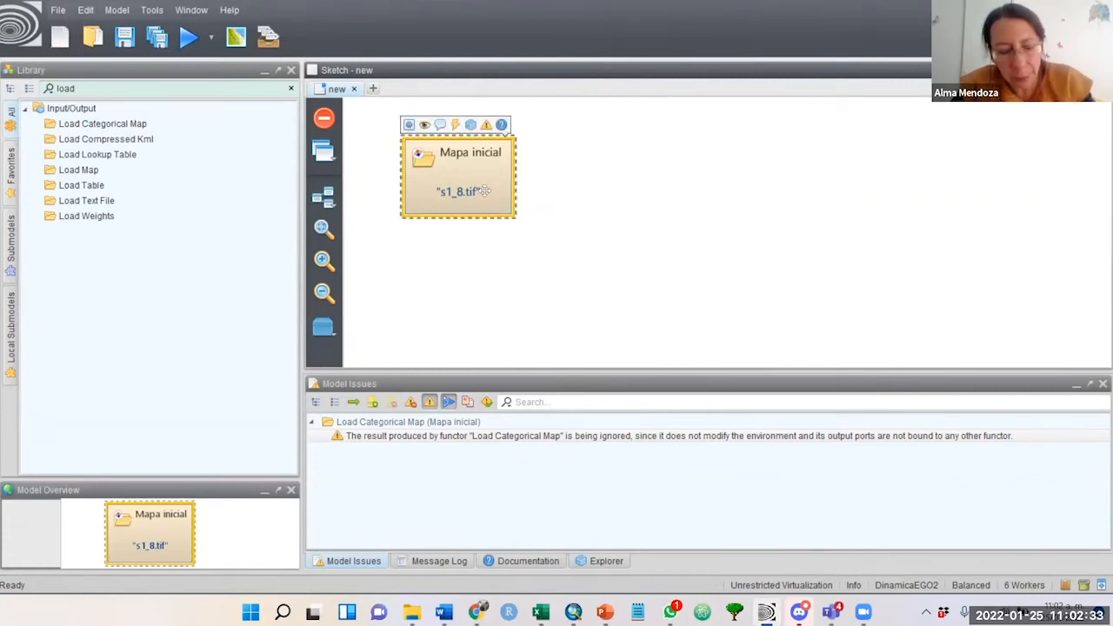
{"action": "left_click", "coordinate": [565, 210]}
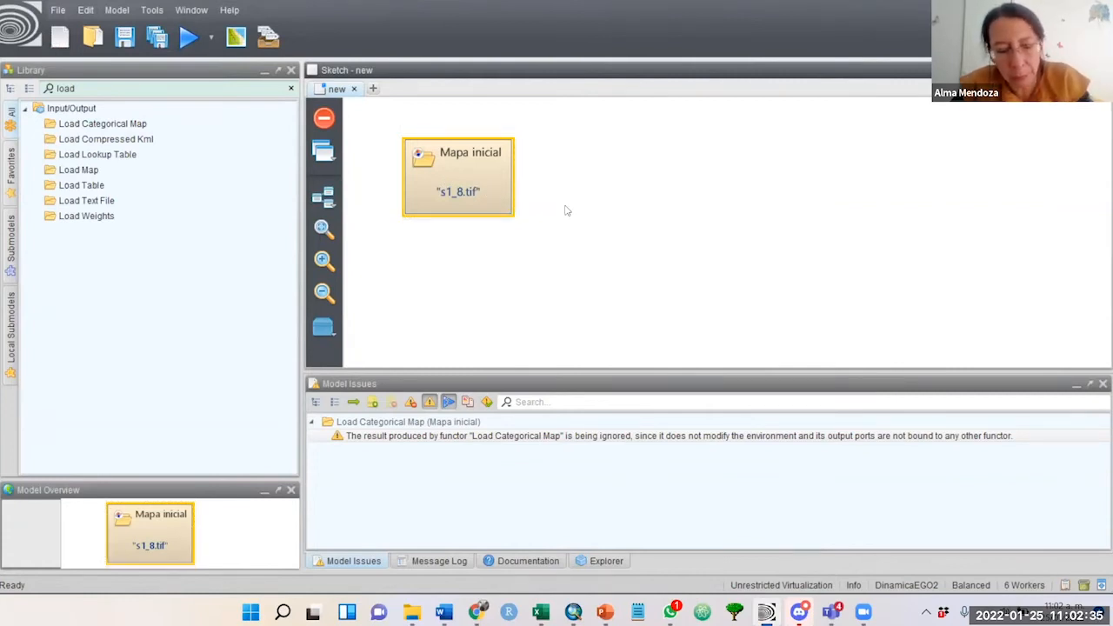
{"action": "key", "text": "ctrl+v"}
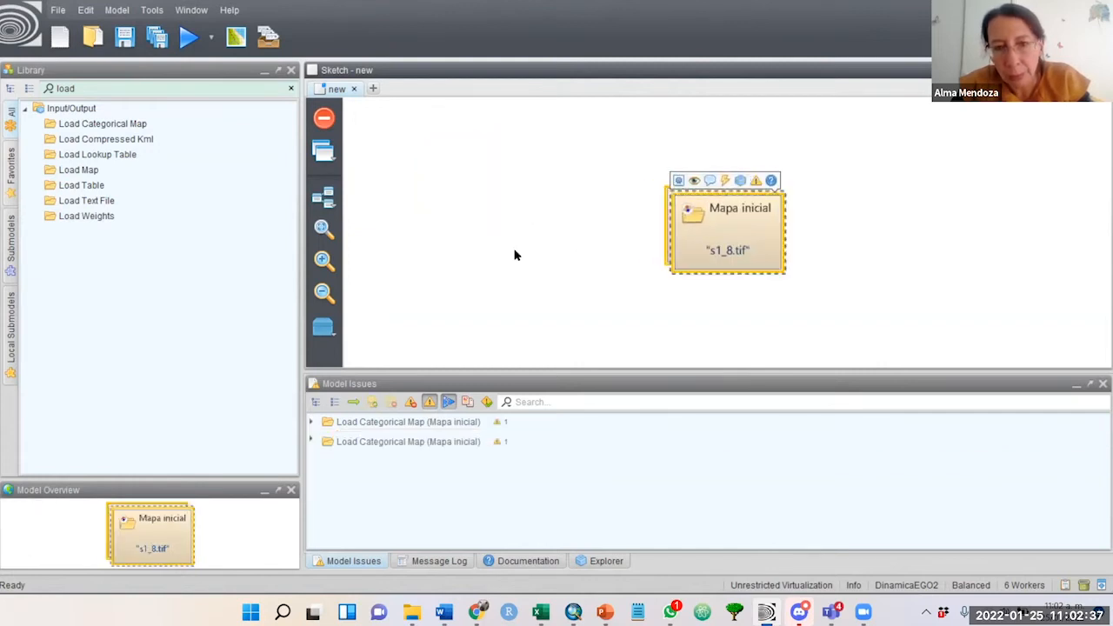
{"action": "left_click", "coordinate": [742, 223]}
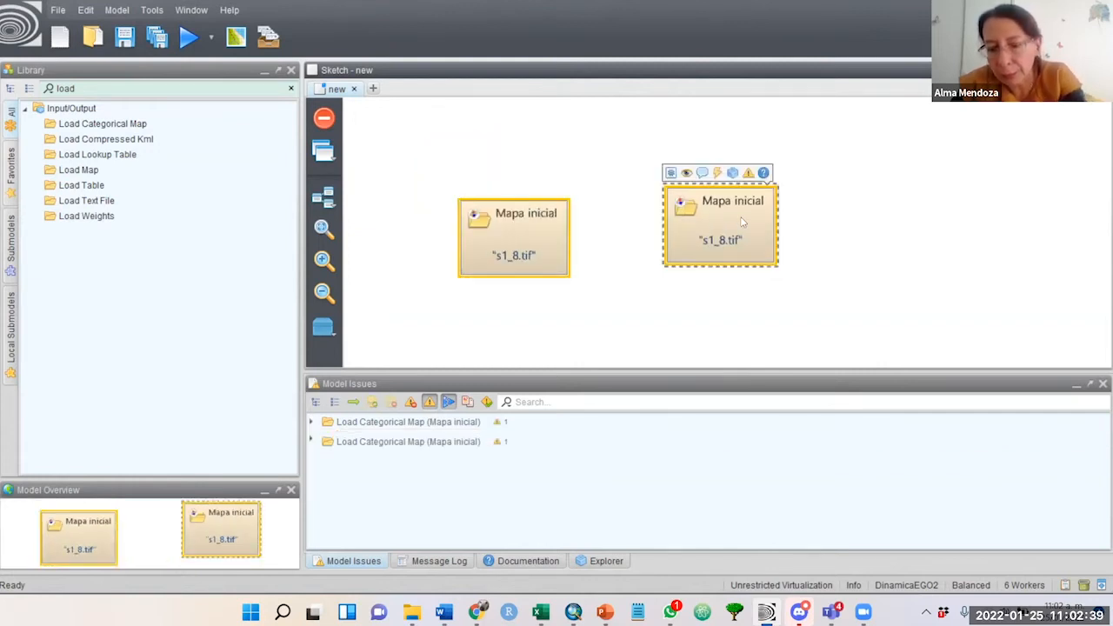
{"action": "key", "text": "Delete"}
{"action": "left_click", "coordinate": [531, 324]}
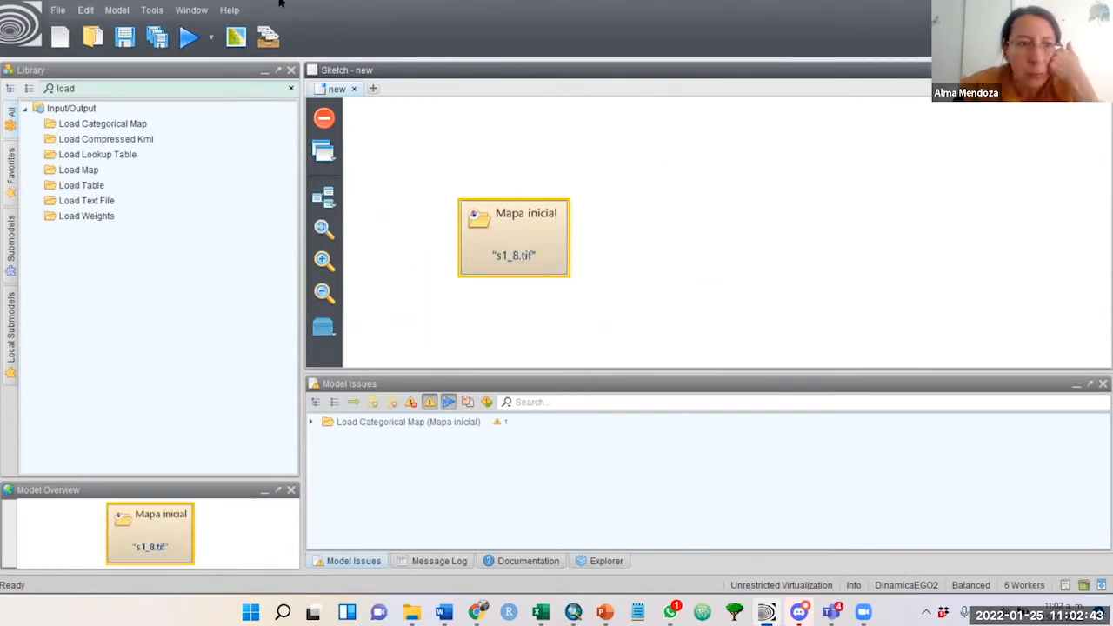
{"action": "left_click", "coordinate": [85, 10]}
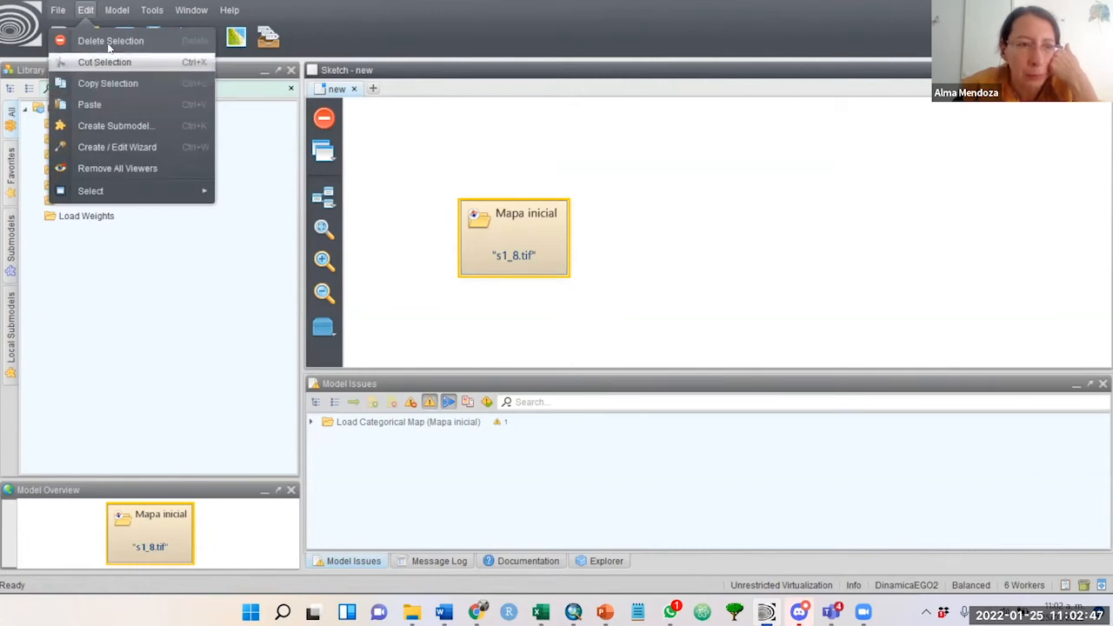
{"action": "mouse_move", "coordinate": [118, 11]}
{"action": "left_click", "coordinate": [135, 33]}
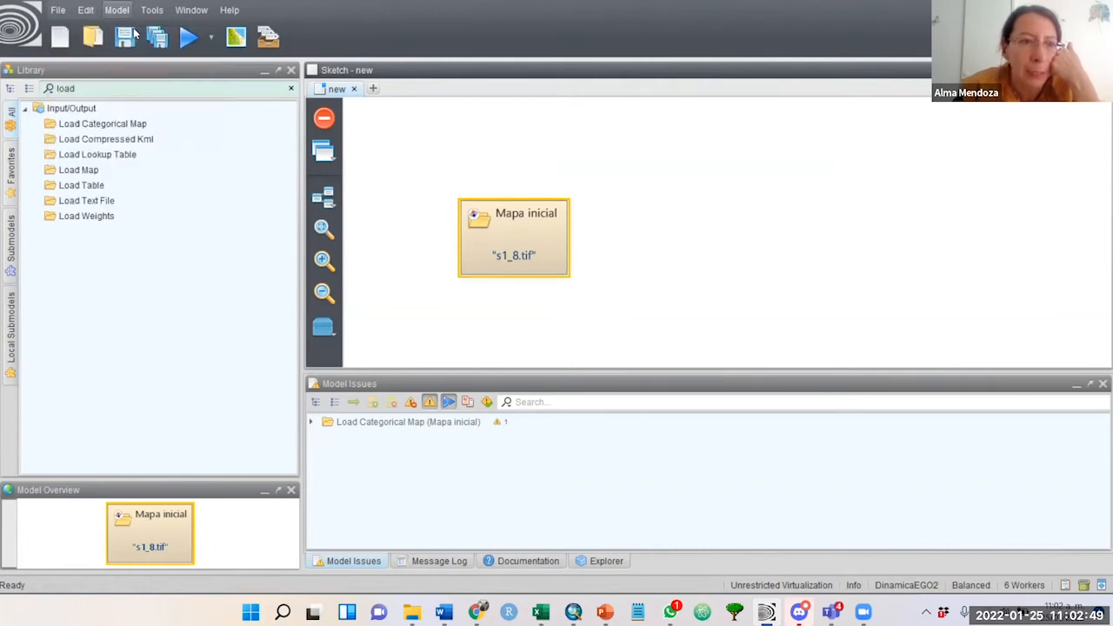
{"action": "left_click", "coordinate": [123, 11]}
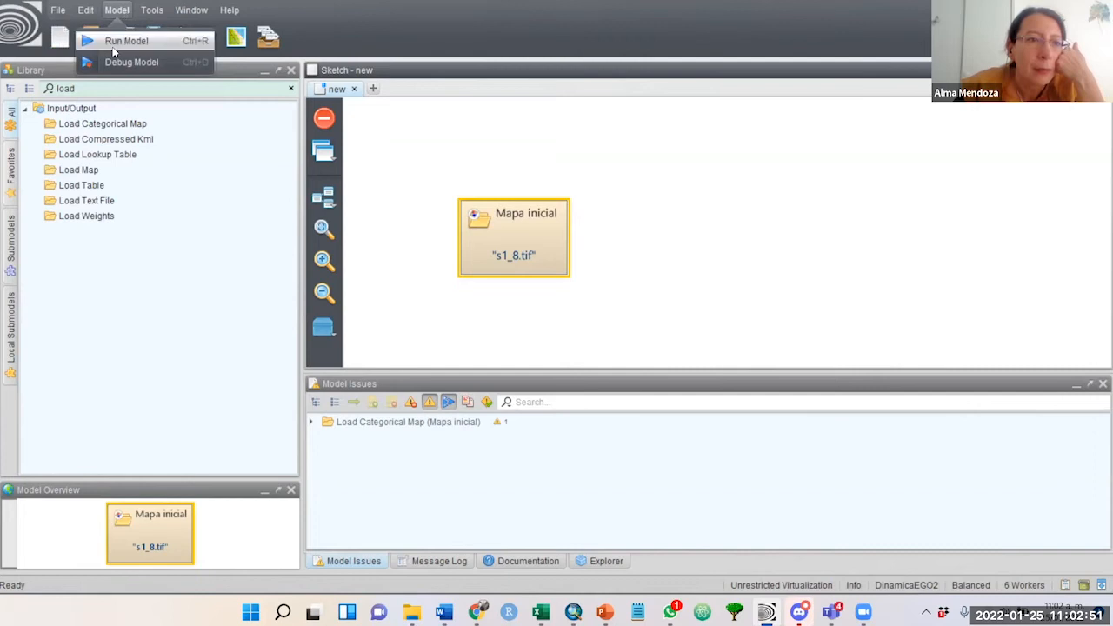
{"action": "left_click", "coordinate": [497, 145]}
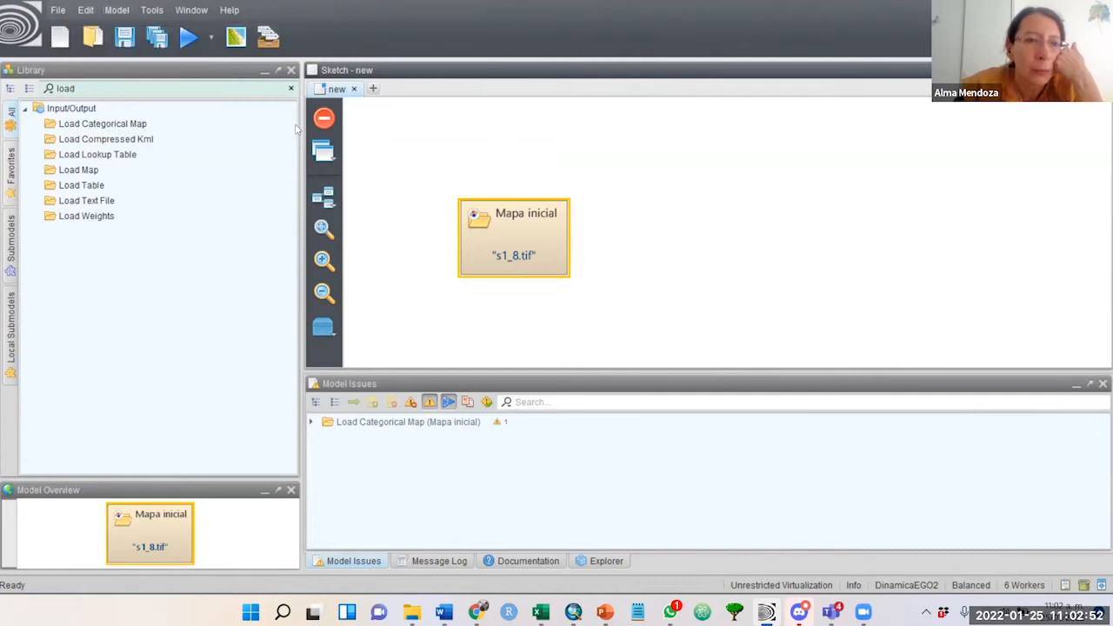
Step: Open the Map Viewer tool to look at its empty map view, and close it
{"action": "left_click", "coordinate": [150, 11]}
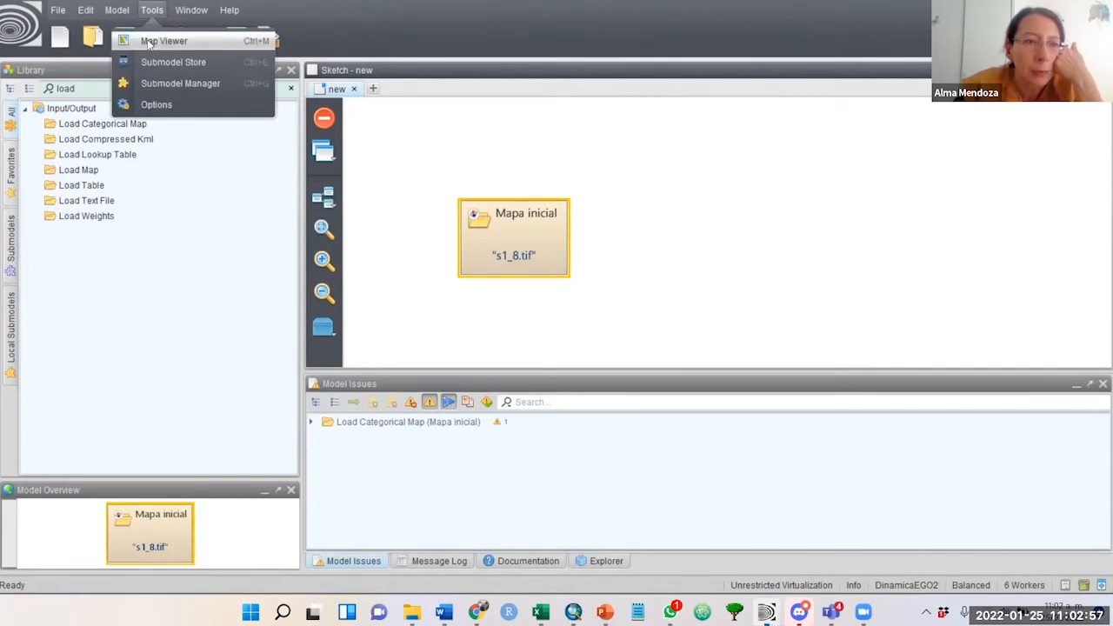
{"action": "left_click", "coordinate": [150, 41]}
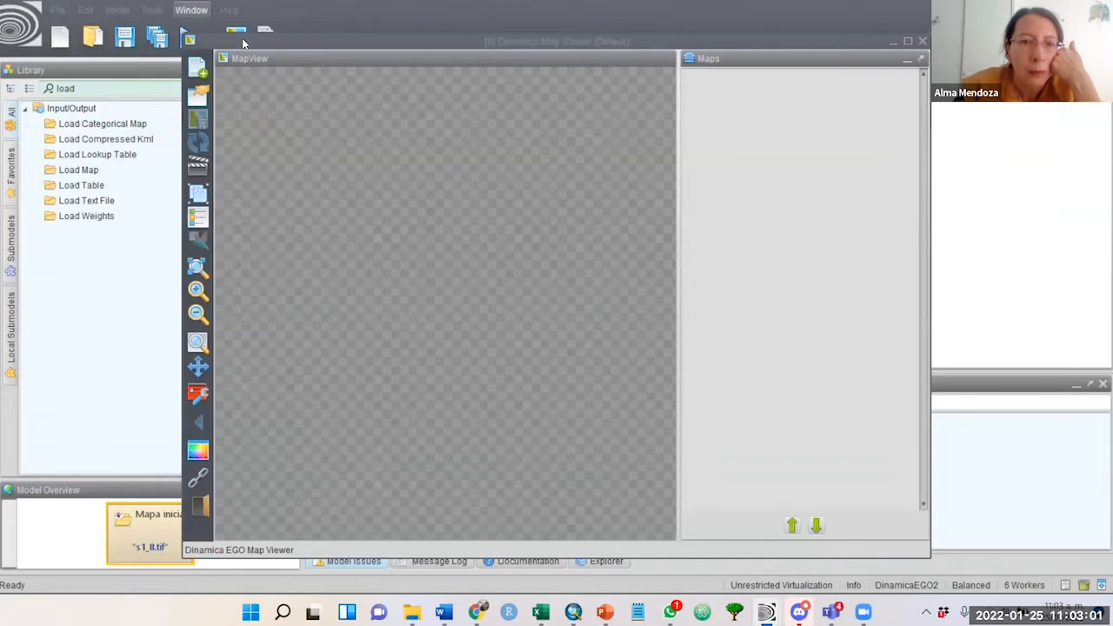
{"action": "left_click", "coordinate": [923, 41]}
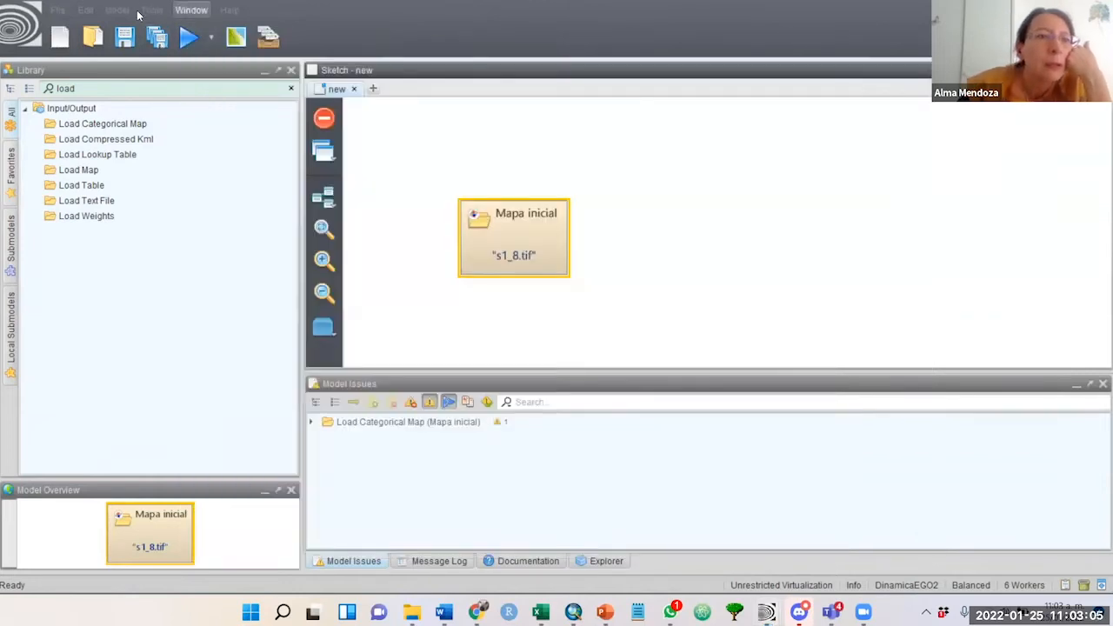
{"action": "left_click", "coordinate": [190, 10]}
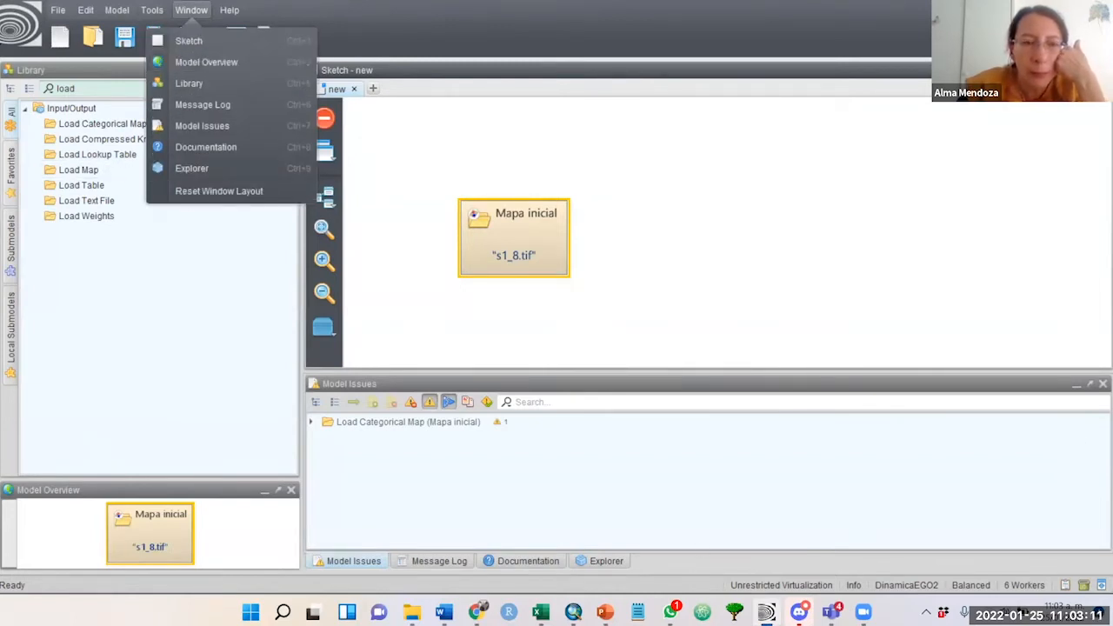
{"action": "left_click", "coordinate": [134, 8]}
{"action": "mouse_move", "coordinate": [223, 9]}
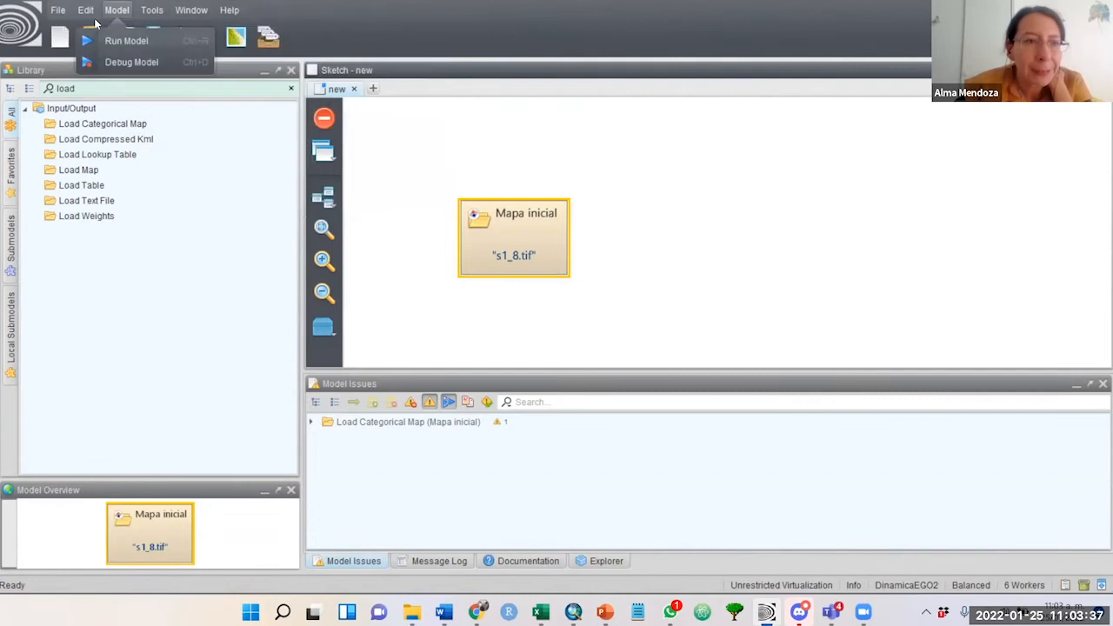
{"action": "mouse_move", "coordinate": [65, 19]}
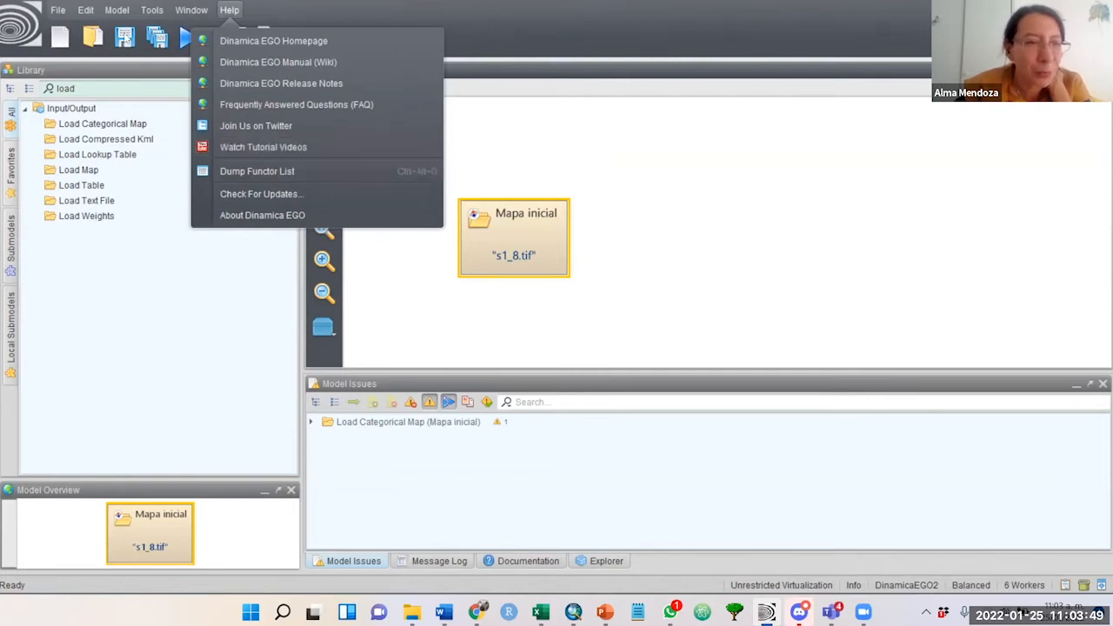
{"action": "mouse_move", "coordinate": [124, 15]}
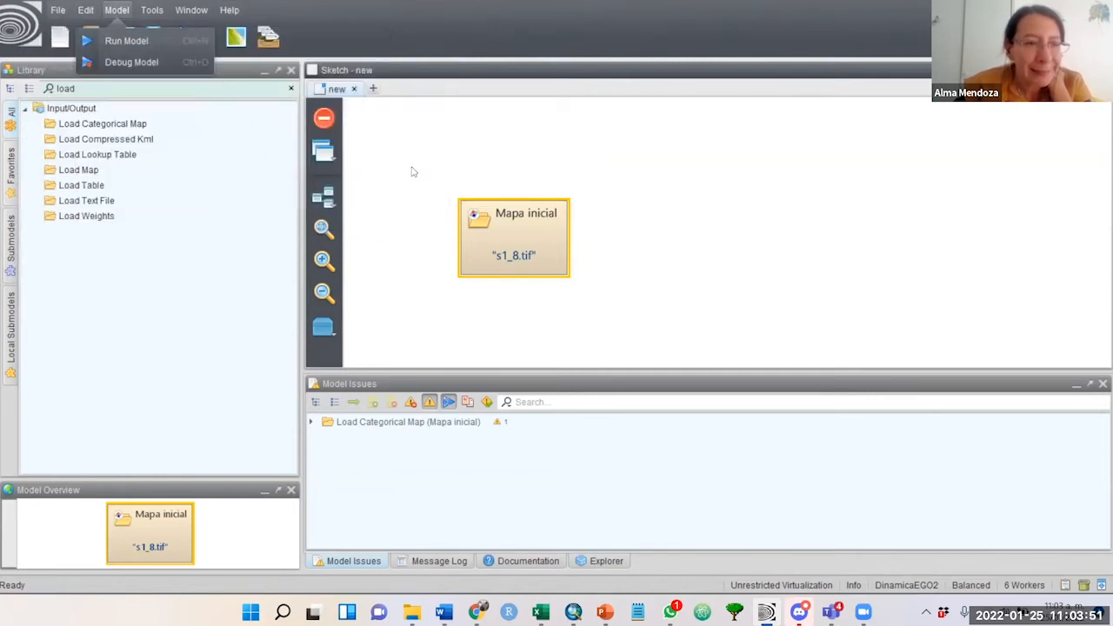
Step: Move the Mapa inicial functor up to the upper edge of the sketch and deselect it
{"action": "left_click", "coordinate": [513, 244]}
{"action": "left_click_drag", "start_coordinate": [513, 244], "coordinate": [500, 148]}
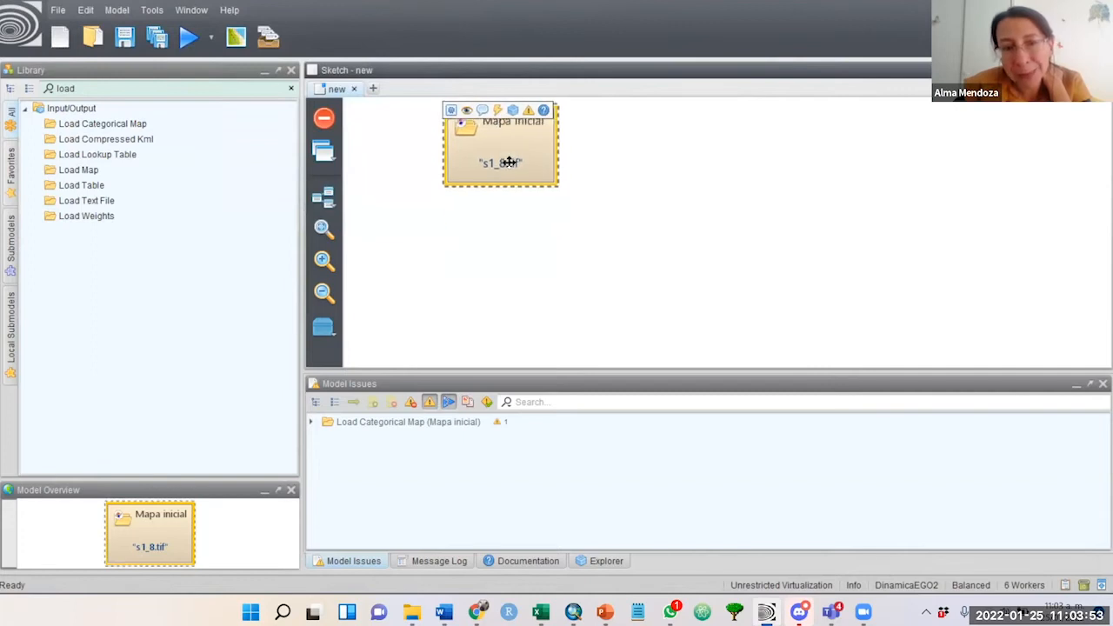
{"action": "left_click", "coordinate": [635, 244]}
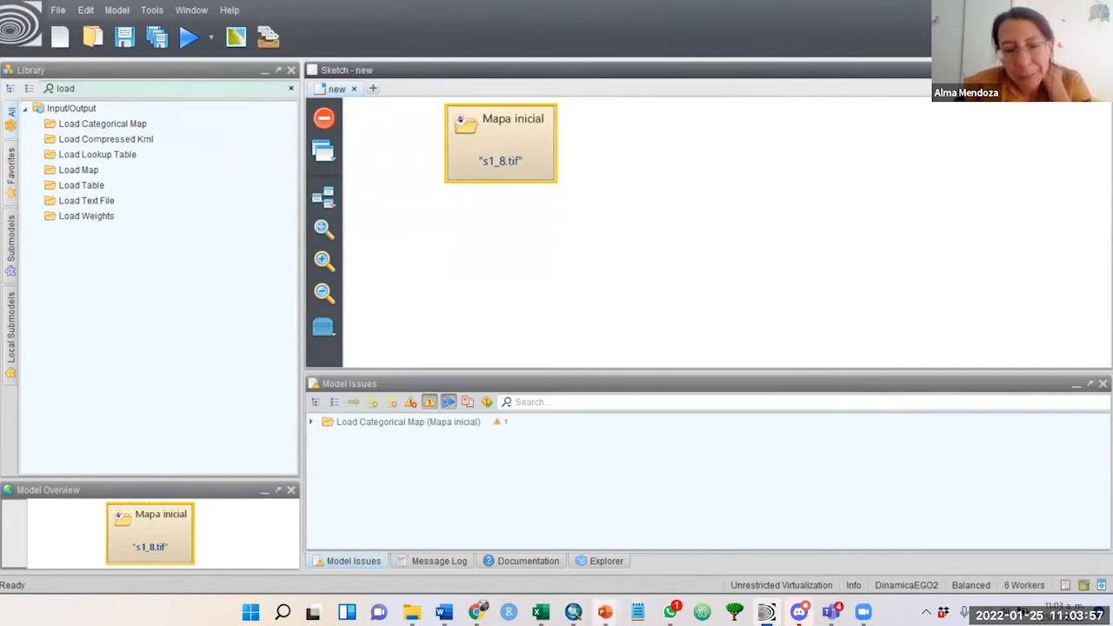
Step: Switch to the workshop presentation in PowerPoint and go through the model steps and transition matrix slides to the Requisitos slide
{"action": "mouse_move", "coordinate": [604, 612]}
{"action": "left_click", "coordinate": [658, 561]}
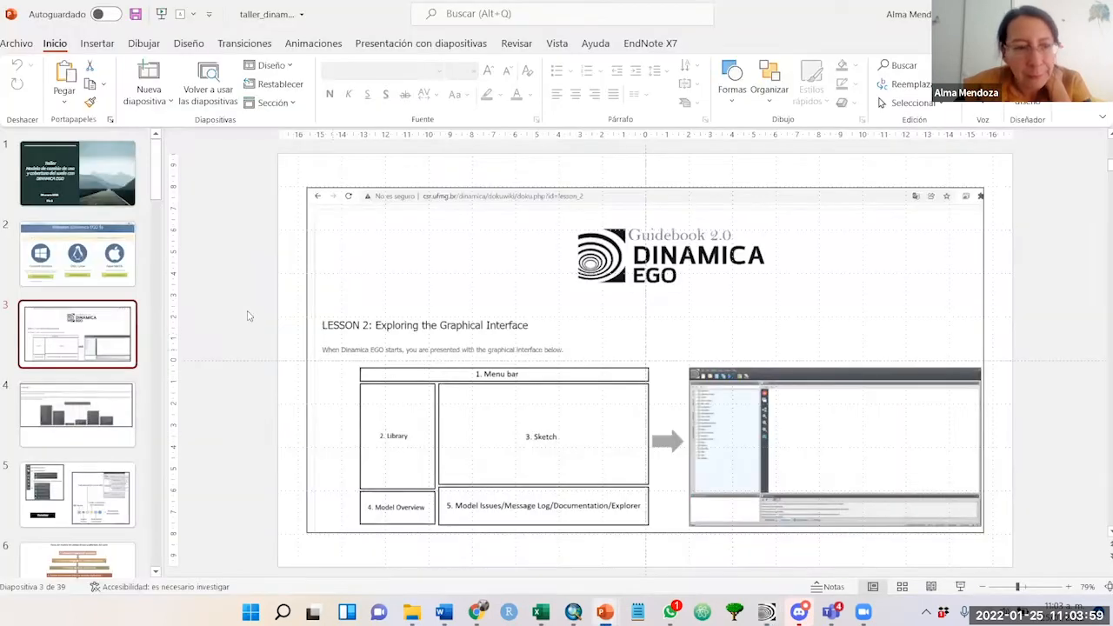
{"action": "left_click", "coordinate": [148, 418]}
{"action": "key", "text": "Down"}
{"action": "key", "text": "Down"}
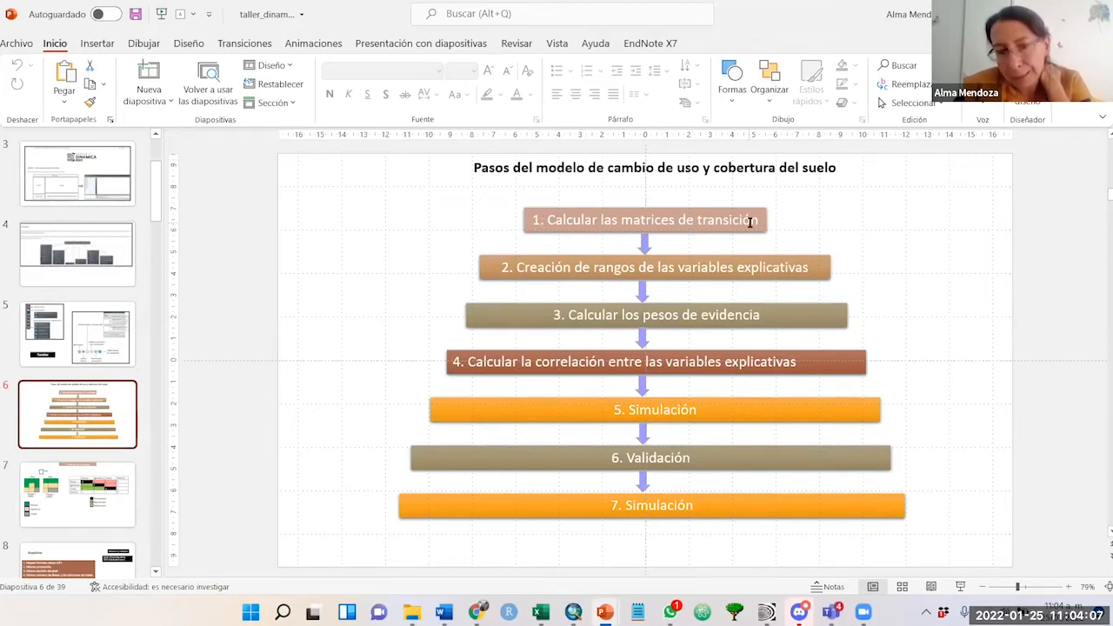
{"action": "left_click", "coordinate": [57, 479]}
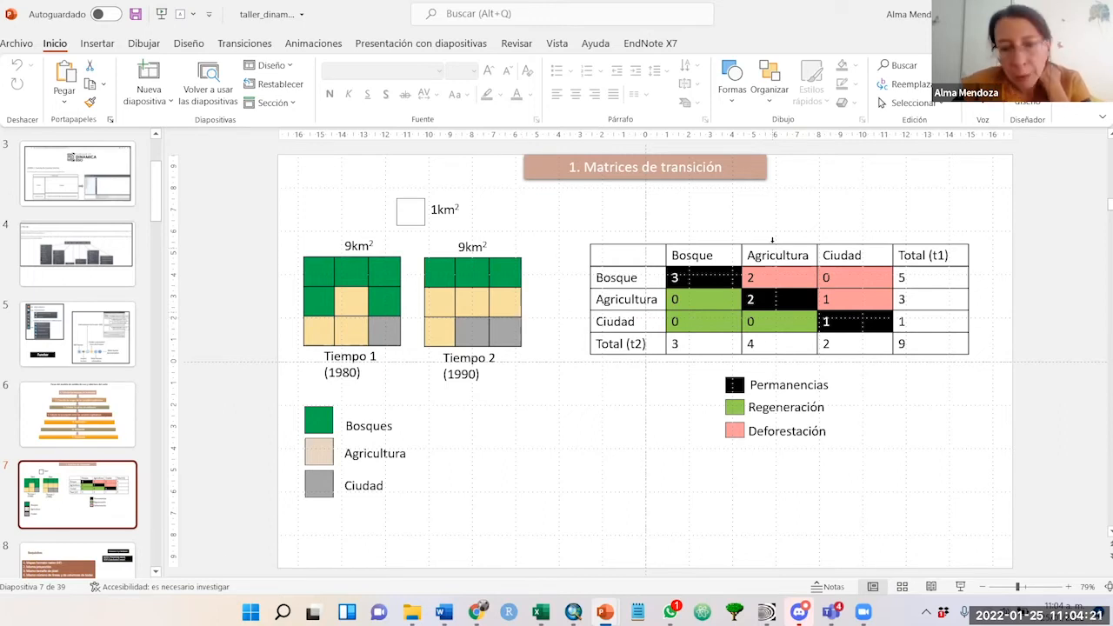
{"action": "left_click", "coordinate": [132, 547]}
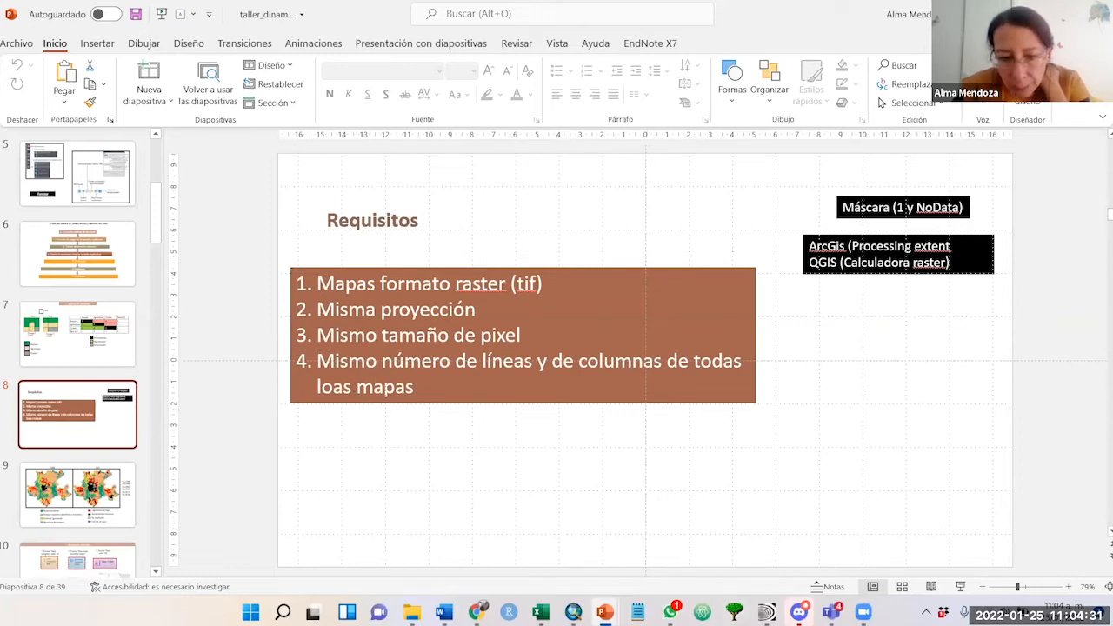
Step: Switch to ArcMap and check the cell size and the column and row counts of s1_8.tif in its raster export settings, without exporting
{"action": "key", "text": "alt+Tab"}
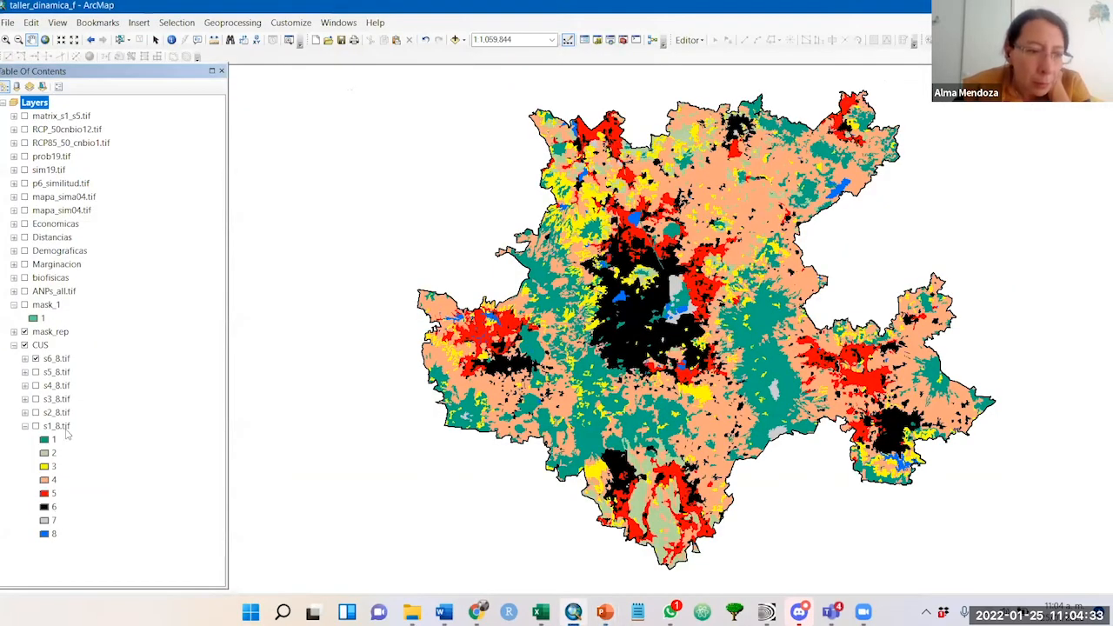
{"action": "right_click", "coordinate": [57, 426]}
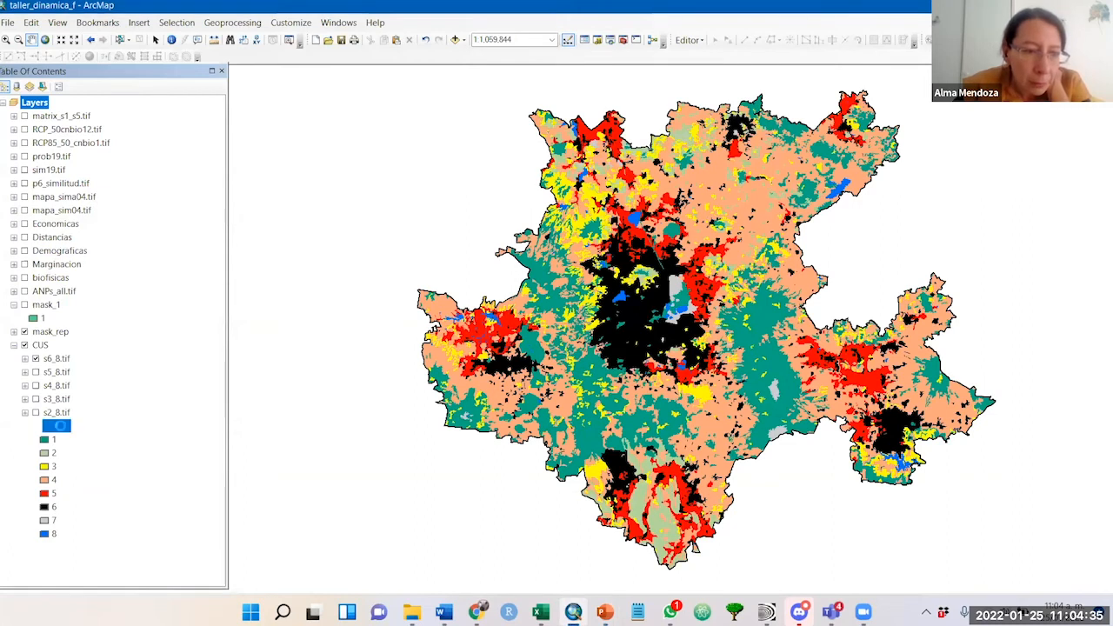
{"action": "mouse_move", "coordinate": [121, 351]}
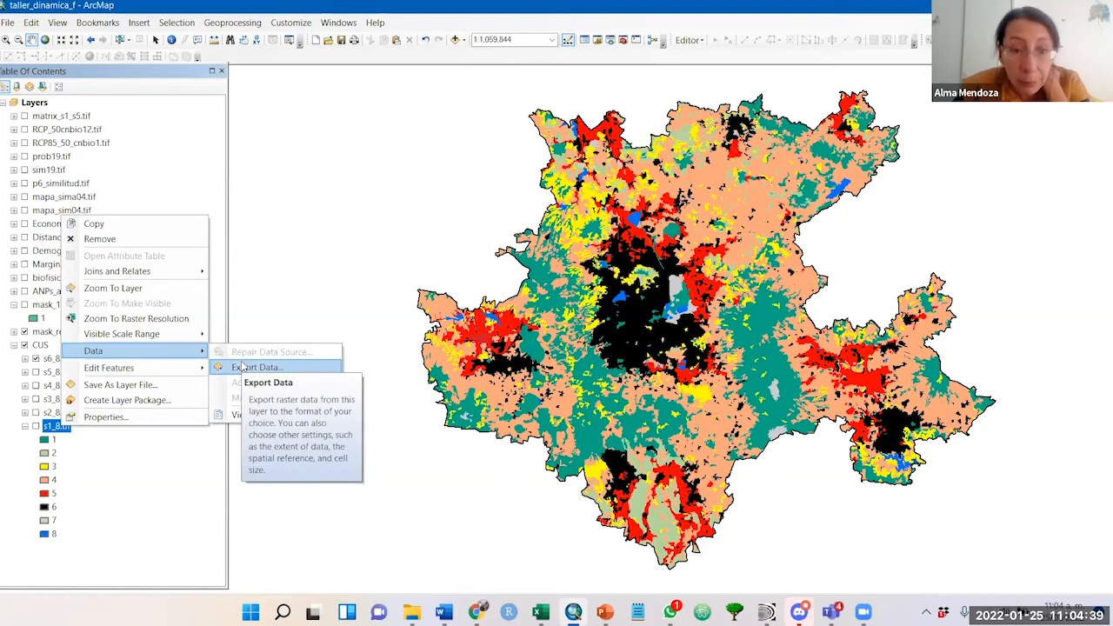
{"action": "left_click", "coordinate": [245, 367]}
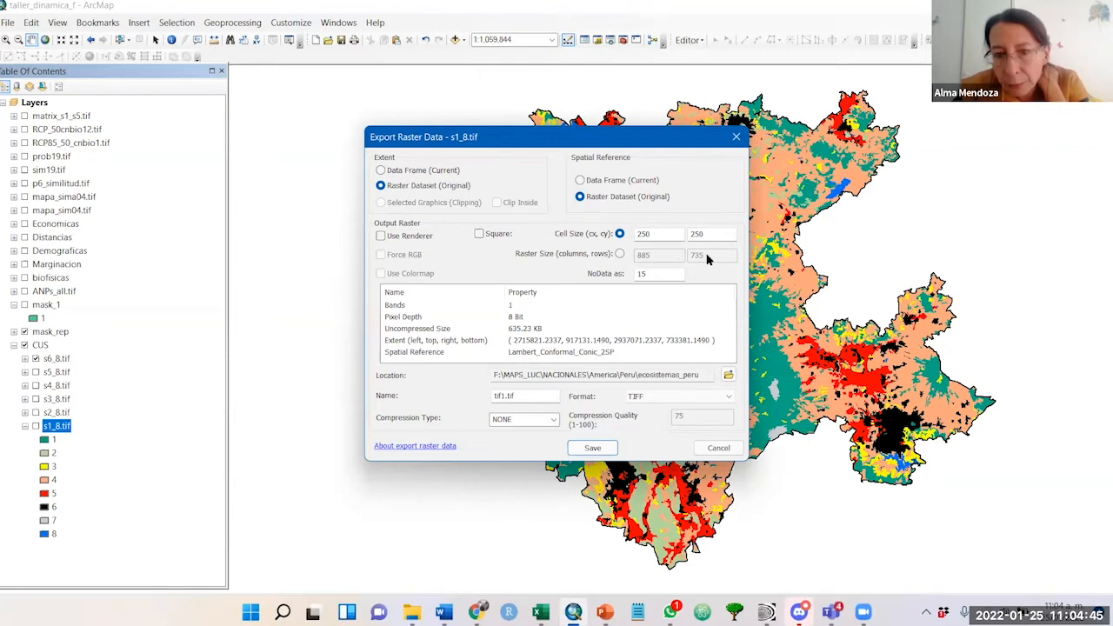
{"action": "left_click", "coordinate": [718, 448]}
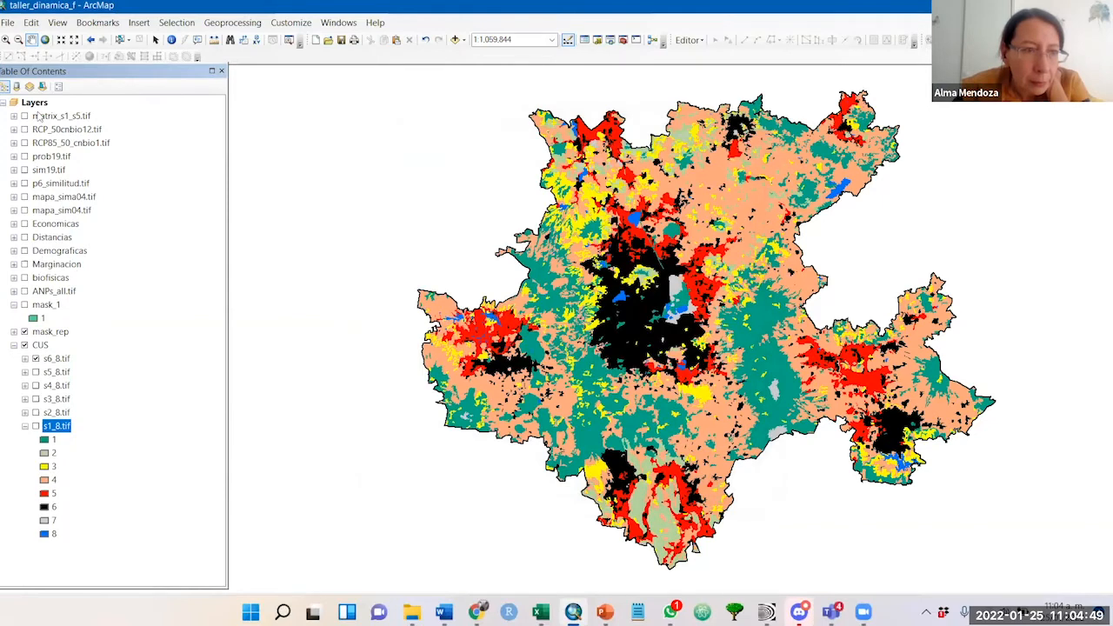
Step: Check the cell size and the column and row counts of RCP85_50_cnbio1.tif in its raster export settings, without exporting
{"action": "left_click", "coordinate": [14, 143]}
{"action": "right_click", "coordinate": [70, 103]}
{"action": "mouse_move", "coordinate": [122, 239]}
{"action": "left_click", "coordinate": [256, 253]}
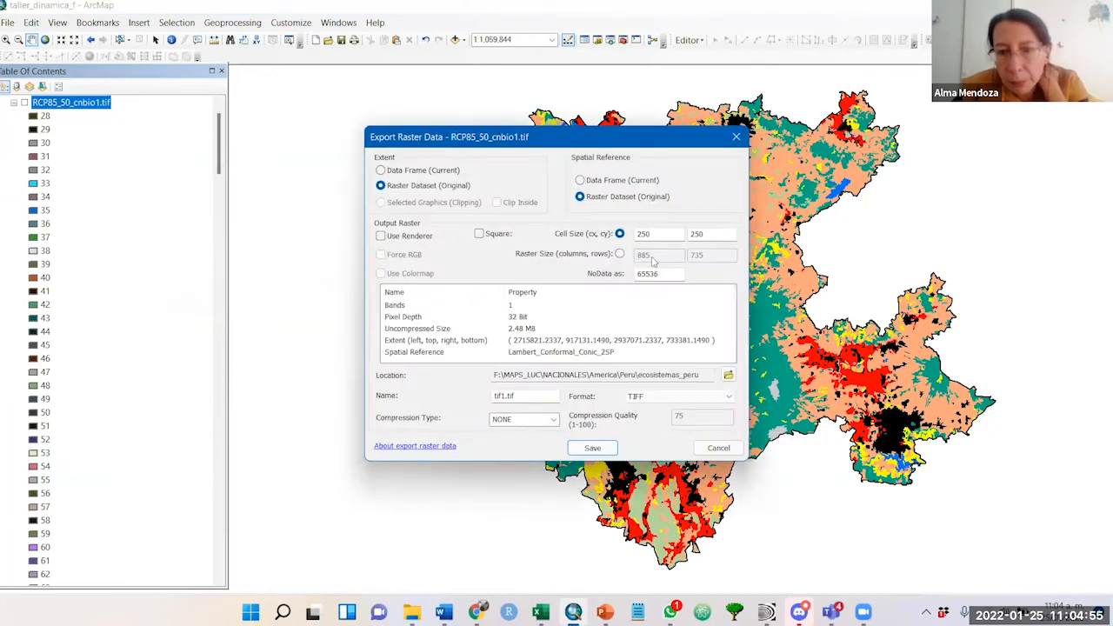
{"action": "left_click", "coordinate": [720, 448]}
Step: Review the Requisitos slide in the PowerPoint file taller_dinamica_dia_2, and show the mask_1 layer in ArcMap
{"action": "mouse_move", "coordinate": [605, 612]}
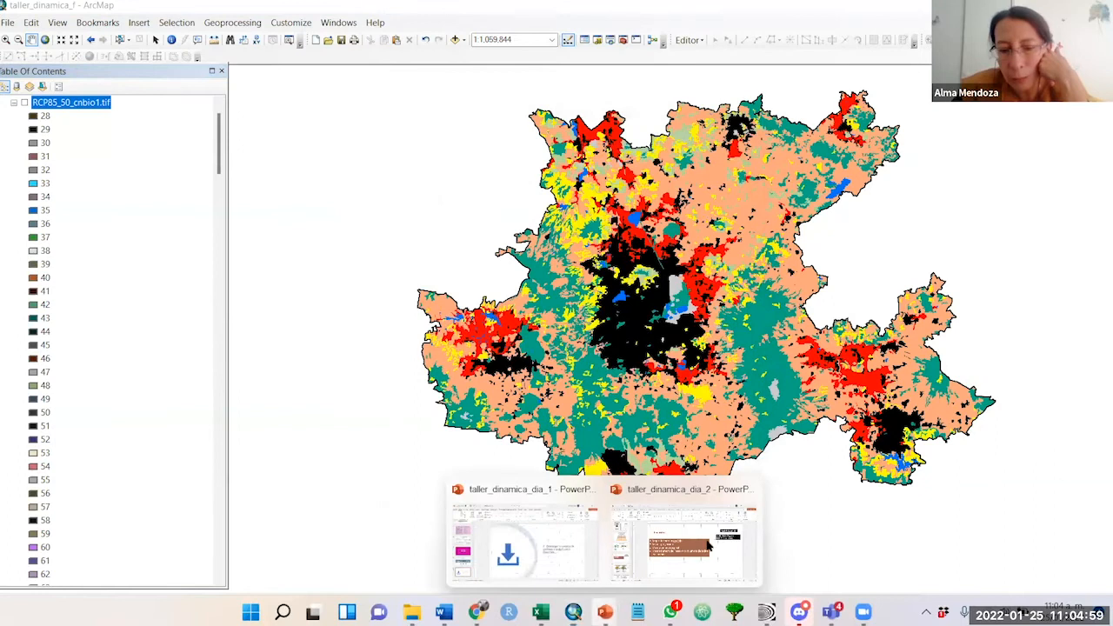
{"action": "left_click", "coordinate": [710, 546]}
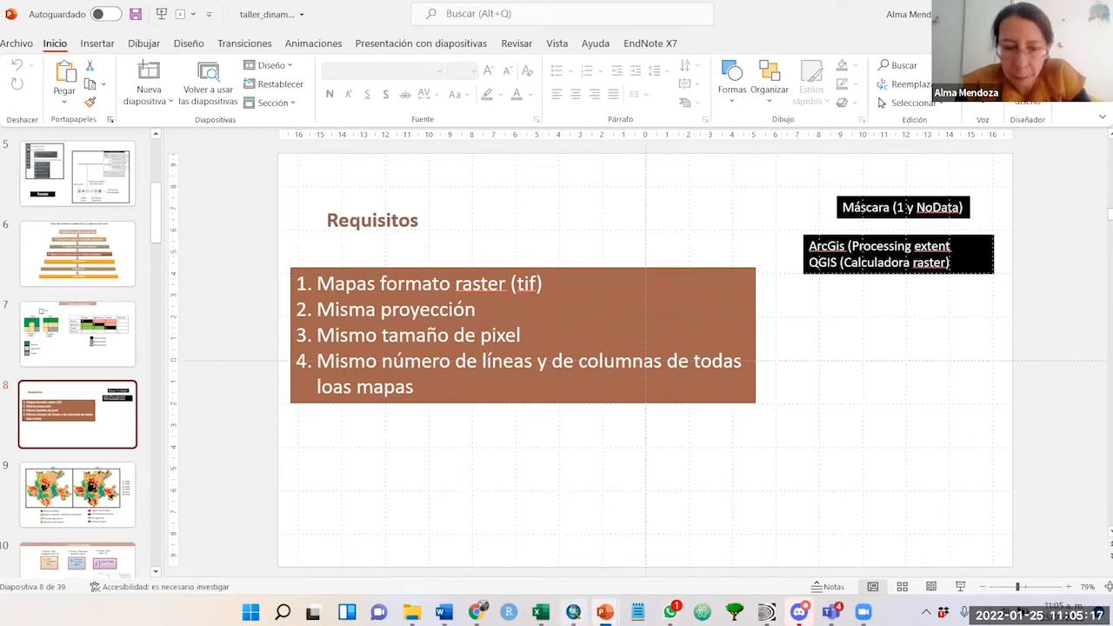
{"action": "key", "text": "alt+Tab"}
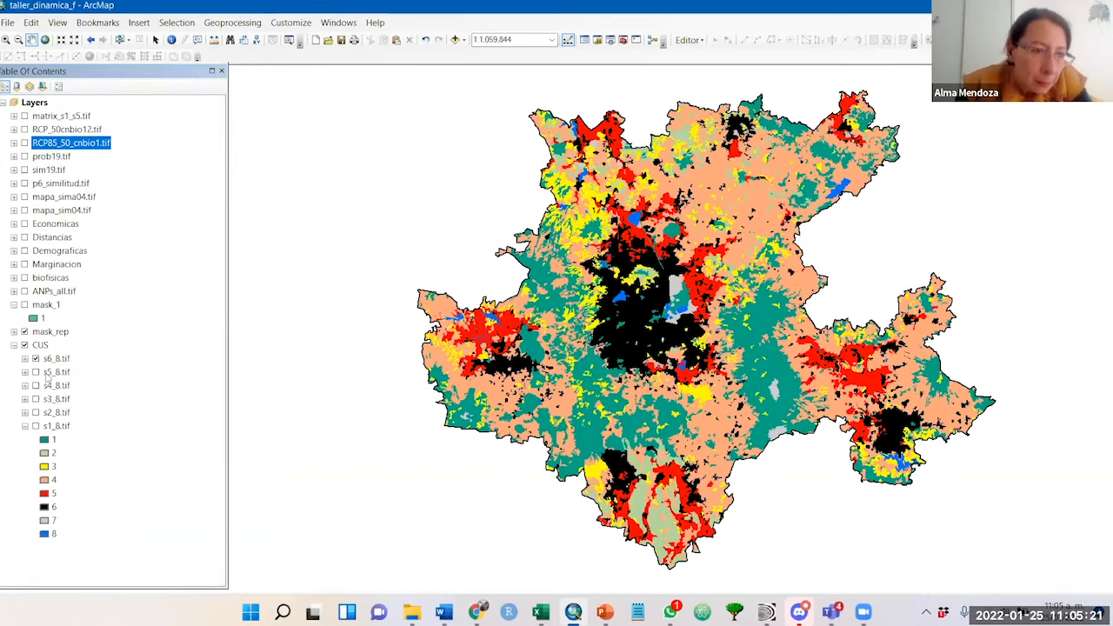
{"action": "left_click", "coordinate": [24, 304]}
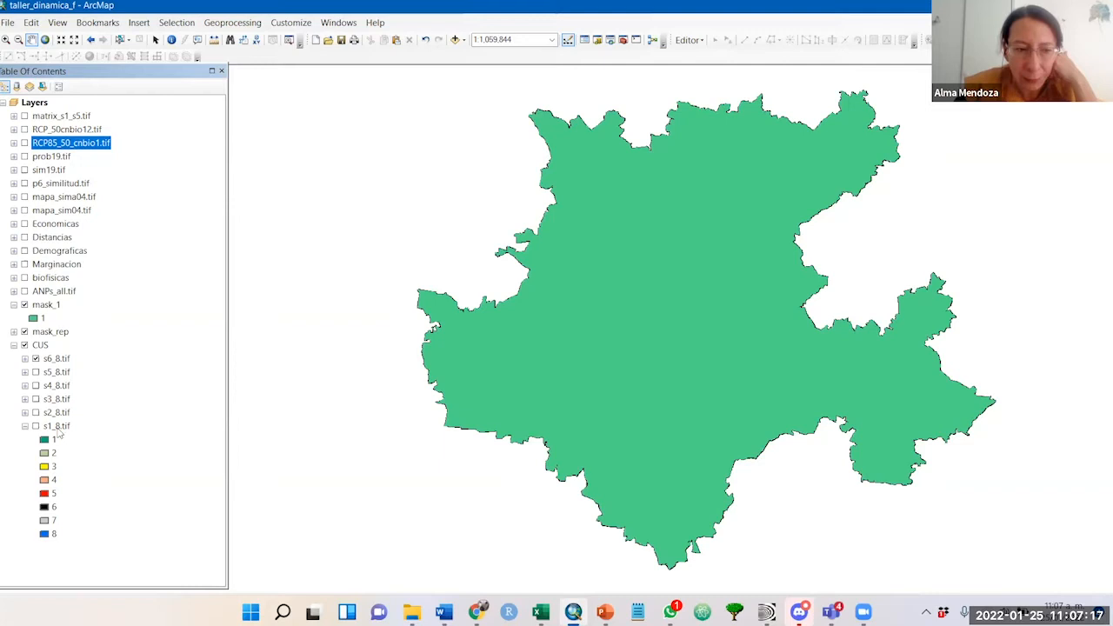
Step: Check the raster source information of s1_8.tif in its layer properties, without building an attribute table or changing anything
{"action": "right_click", "coordinate": [57, 426]}
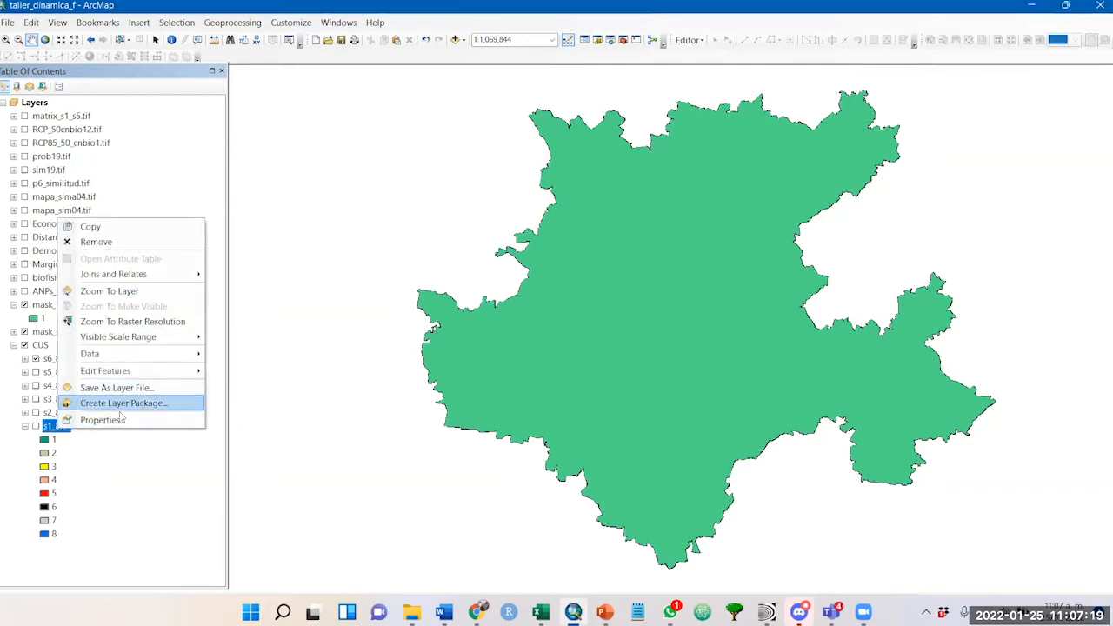
{"action": "left_click", "coordinate": [117, 419]}
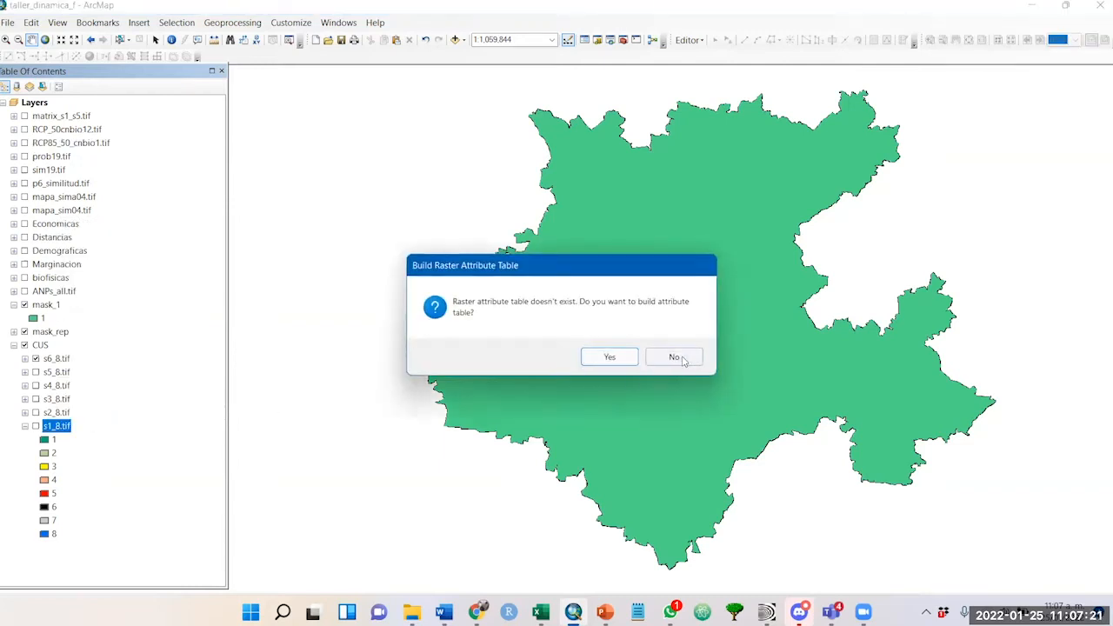
{"action": "left_click", "coordinate": [685, 362]}
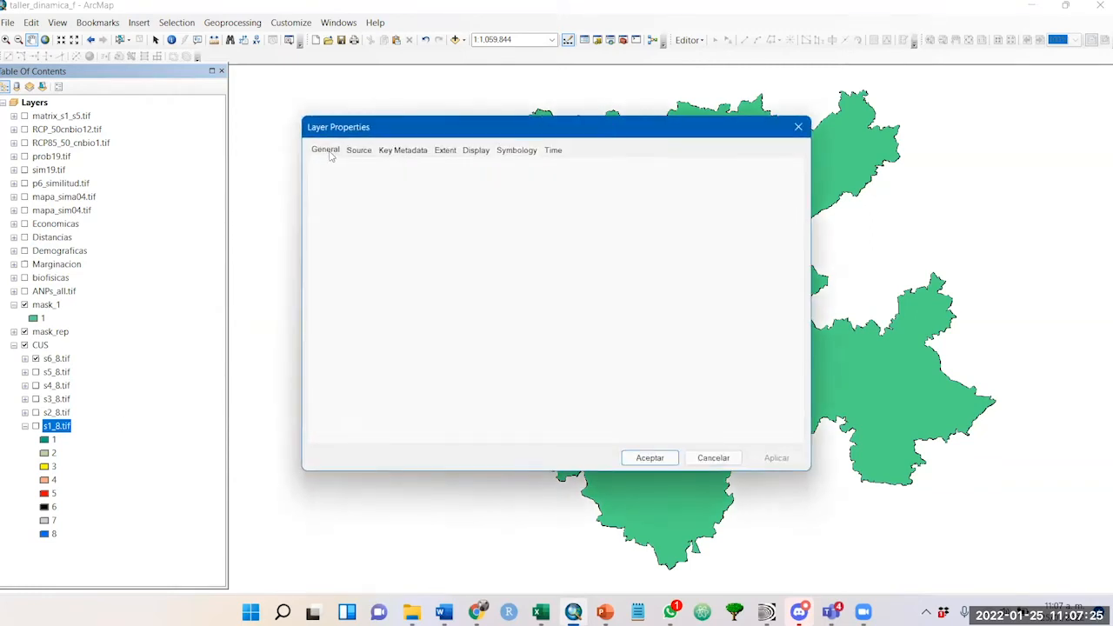
{"action": "left_click", "coordinate": [364, 151]}
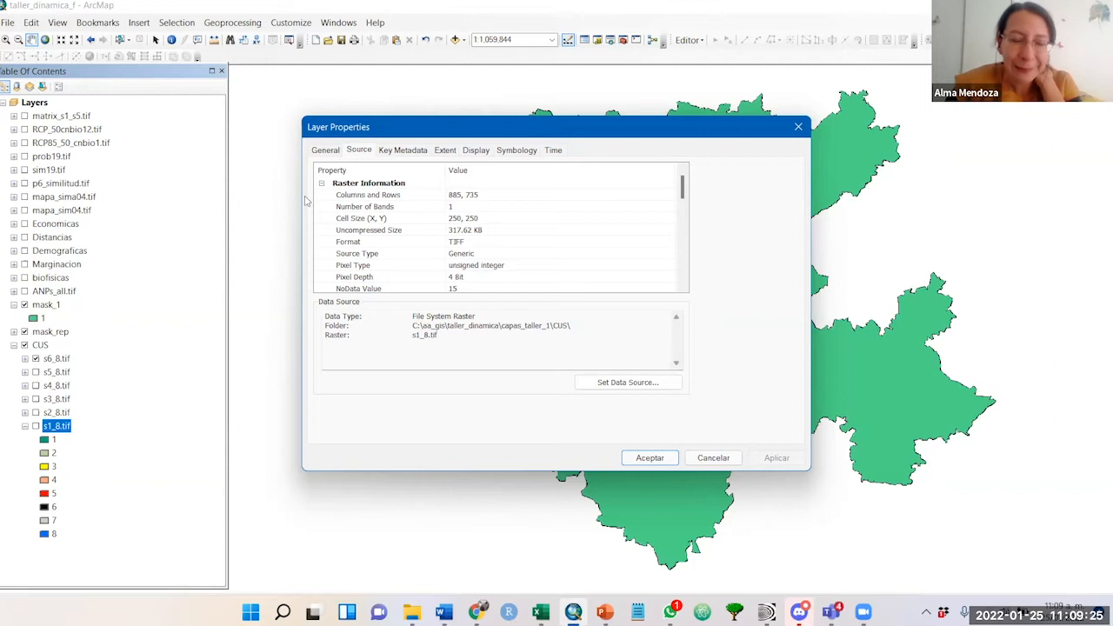
{"action": "left_click", "coordinate": [711, 461]}
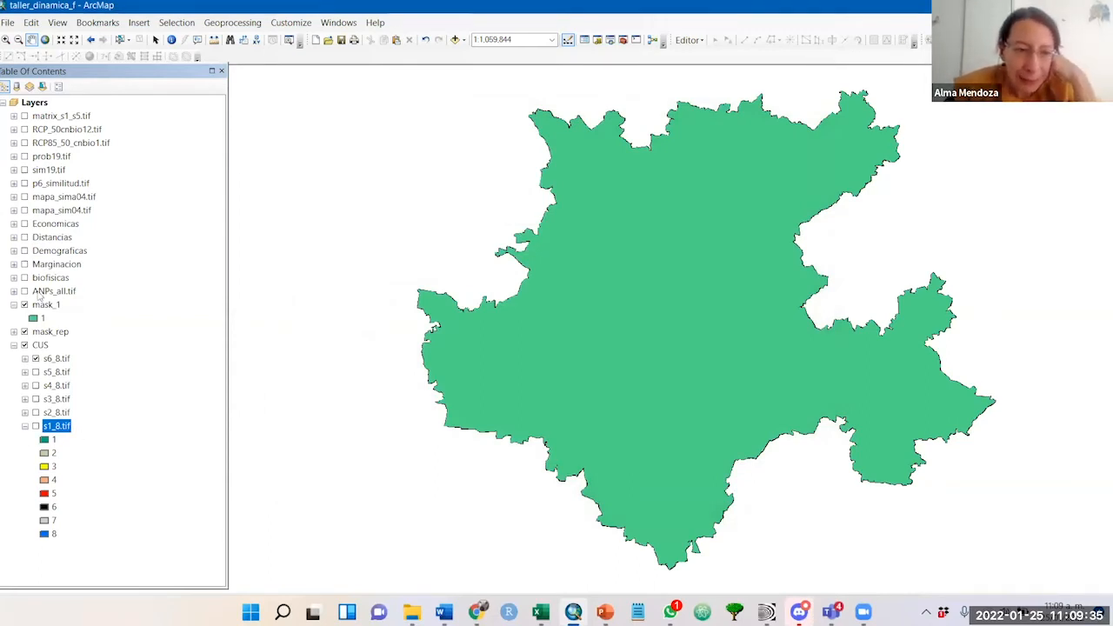
Step: Hide the mask_1 layer and show s1_8.tif together with the CUS land-use group on the map
{"action": "left_click", "coordinate": [25, 345]}
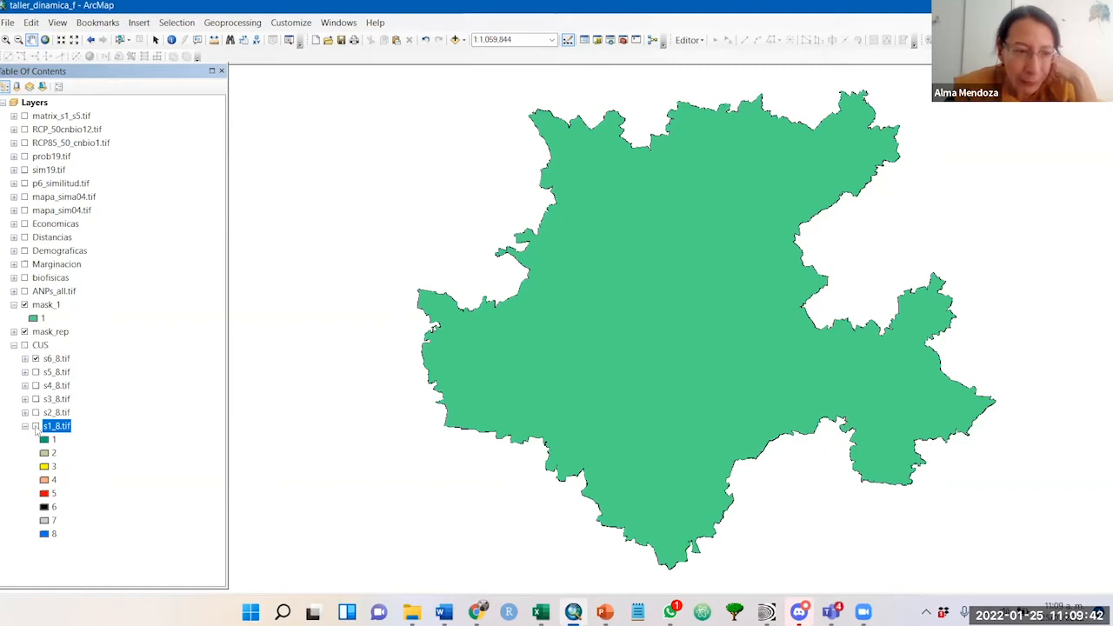
{"action": "left_click", "coordinate": [24, 306]}
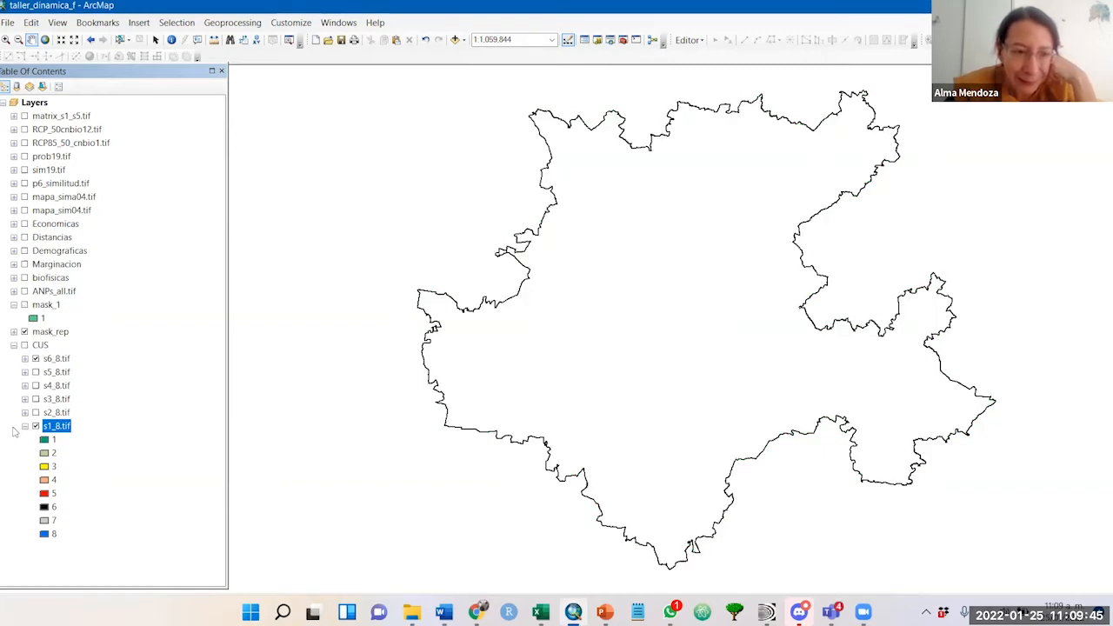
{"action": "left_click", "coordinate": [24, 345]}
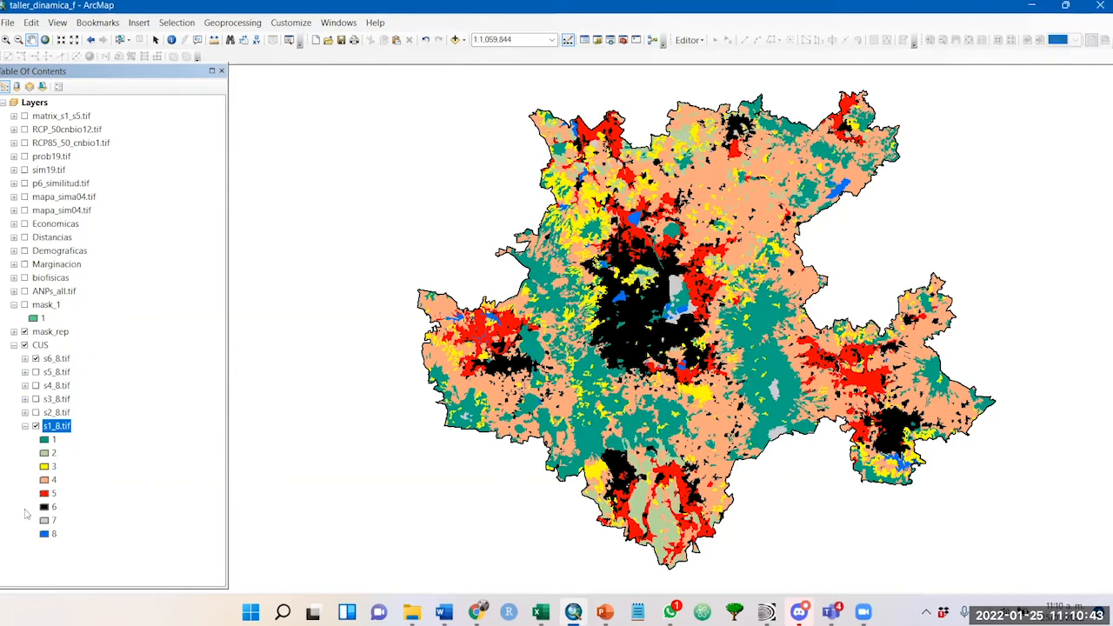
{"action": "left_click_drag", "start_coordinate": [587, 307], "coordinate": [540, 312]}
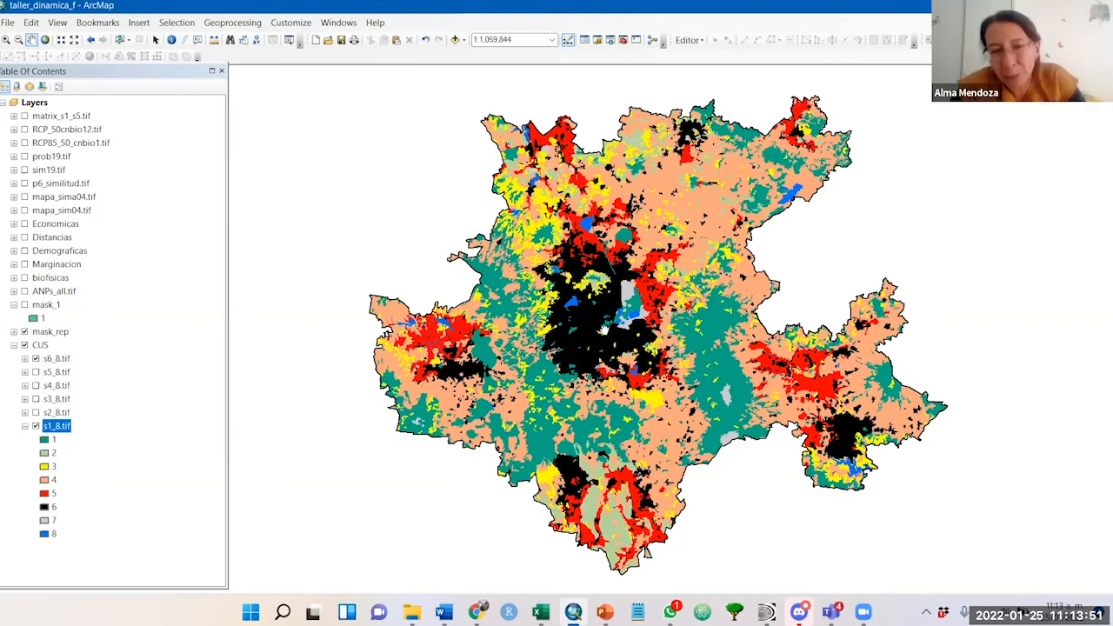
{"action": "left_click_drag", "start_coordinate": [606, 330], "coordinate": [604, 316]}
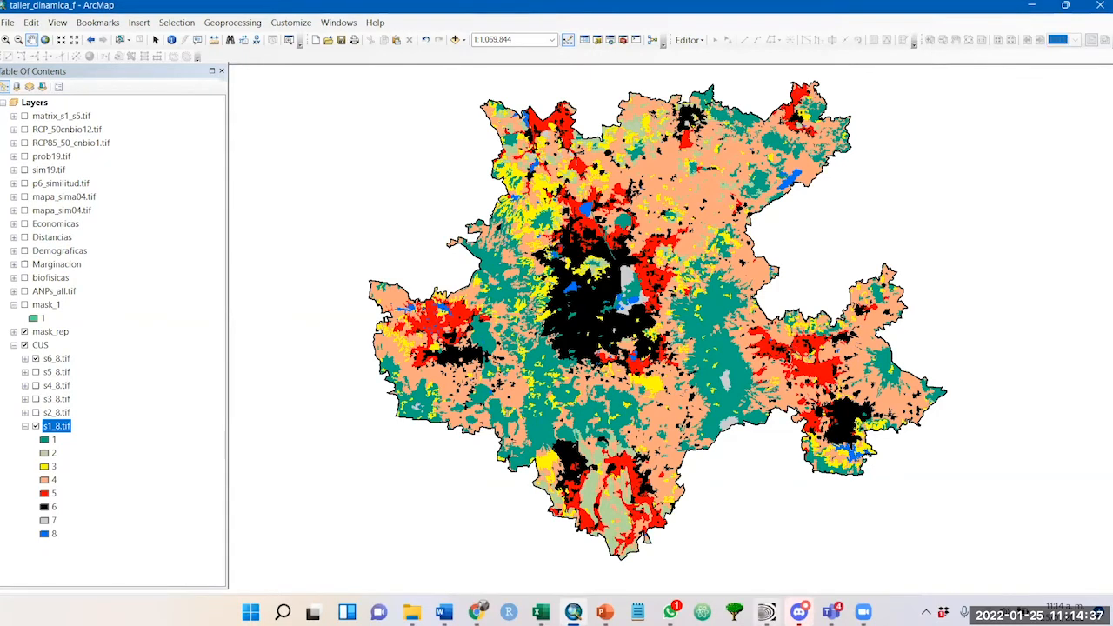
Step: Switch to the PowerPoint file taller_dinamica_dia_2 and review the slides from Requisitos to the Dinamica lesson 3 slide
{"action": "mouse_move", "coordinate": [763, 602]}
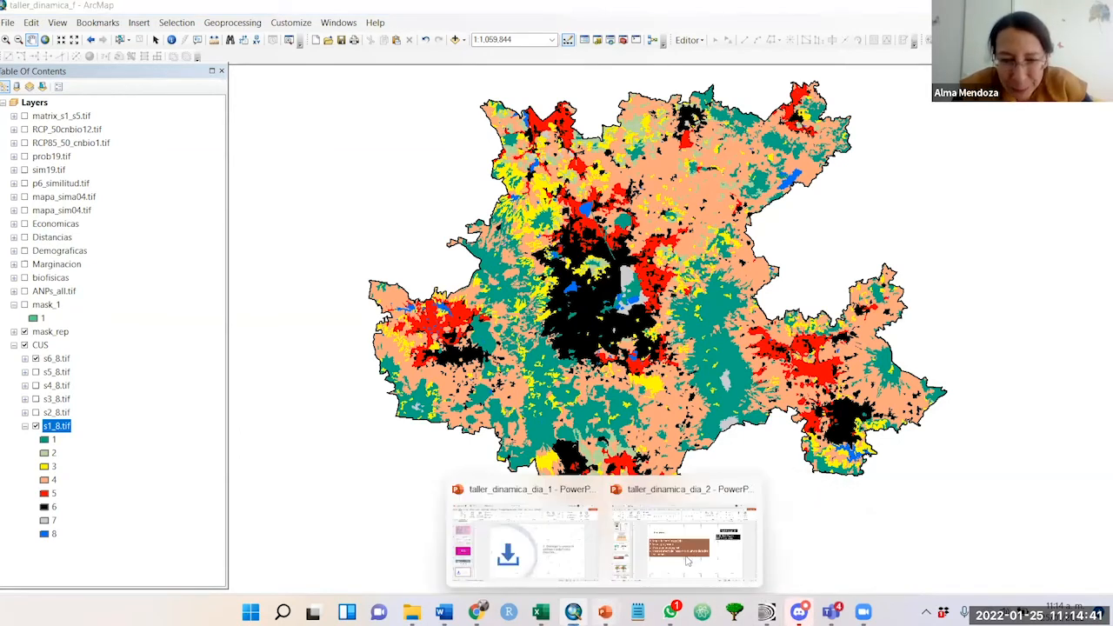
{"action": "left_click", "coordinate": [716, 538]}
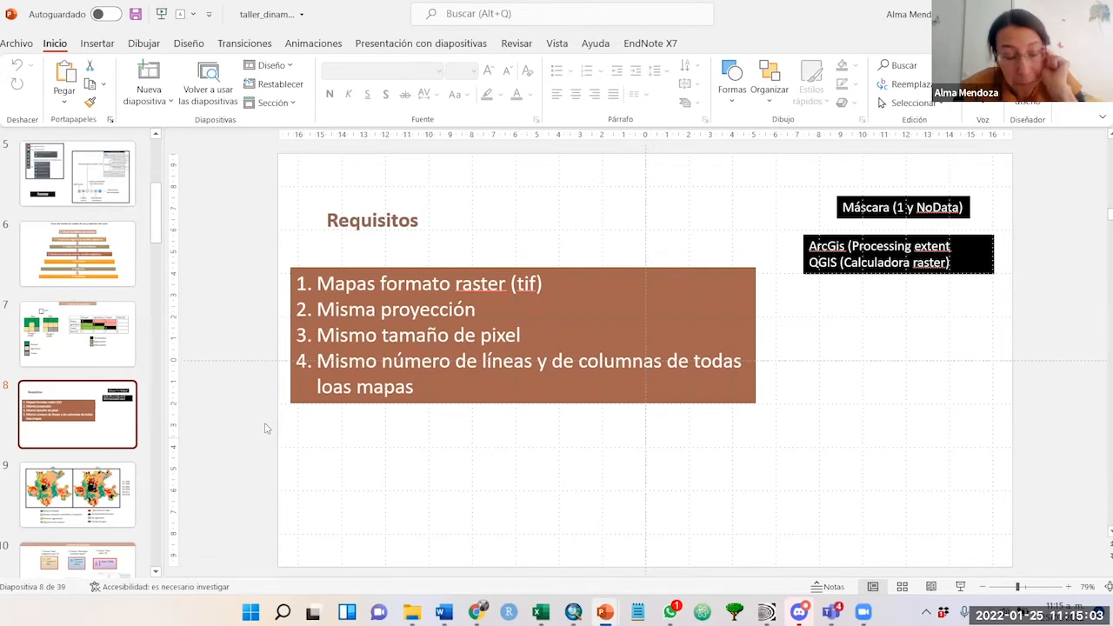
{"action": "left_click", "coordinate": [78, 501]}
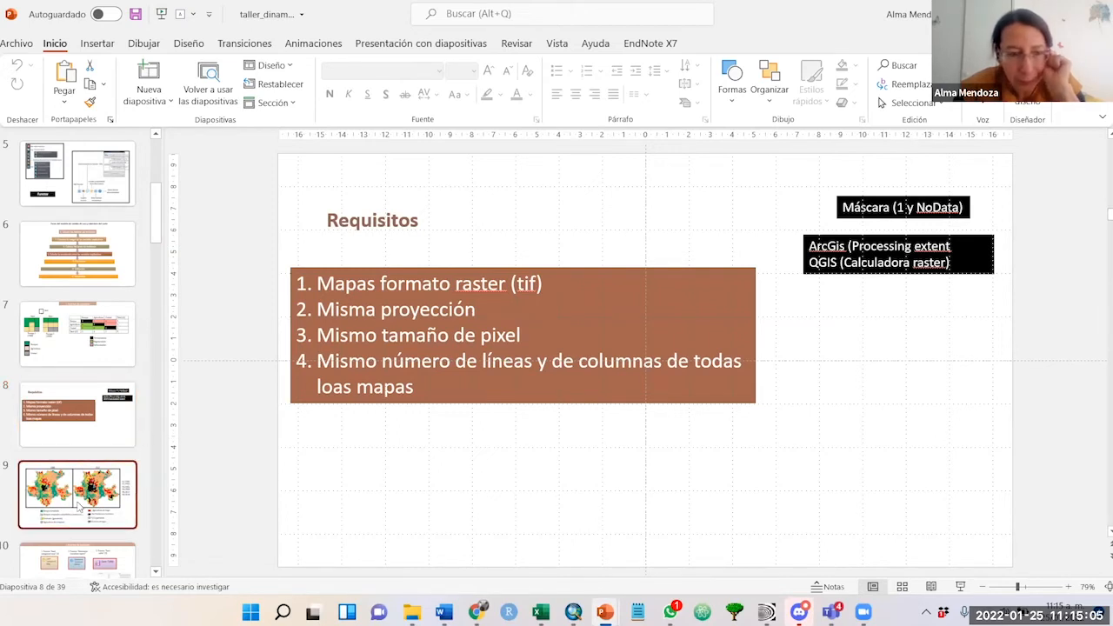
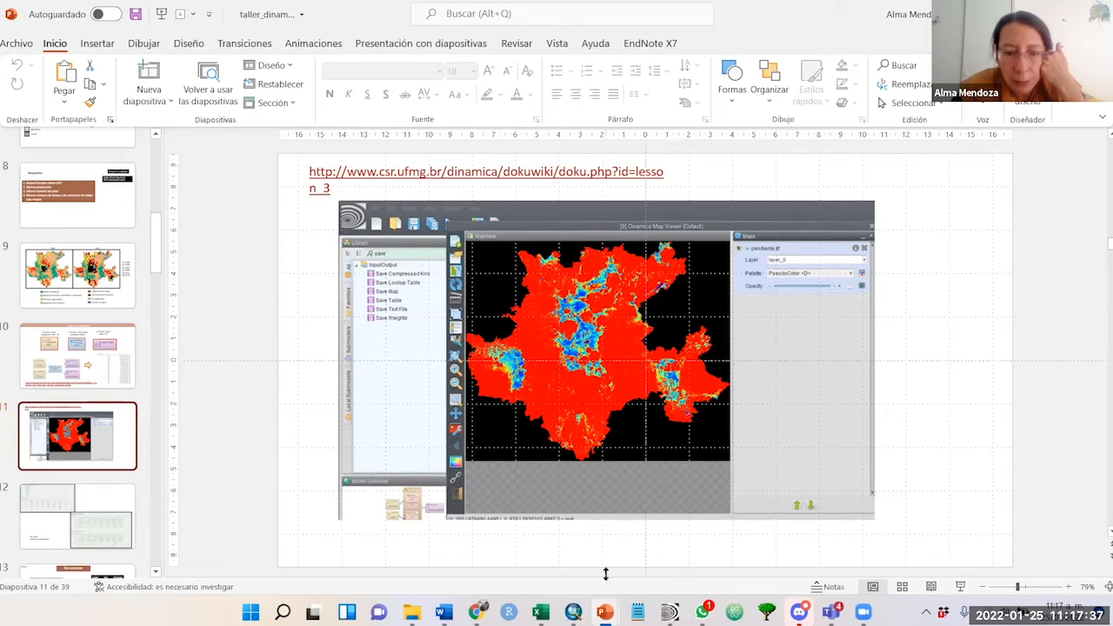
Step: Switch to Dinamica EGO and add a Load Categorical Map functor below Mapa inicial that loads s5_8.tif from the CUS folder
{"action": "left_click", "coordinate": [670, 612]}
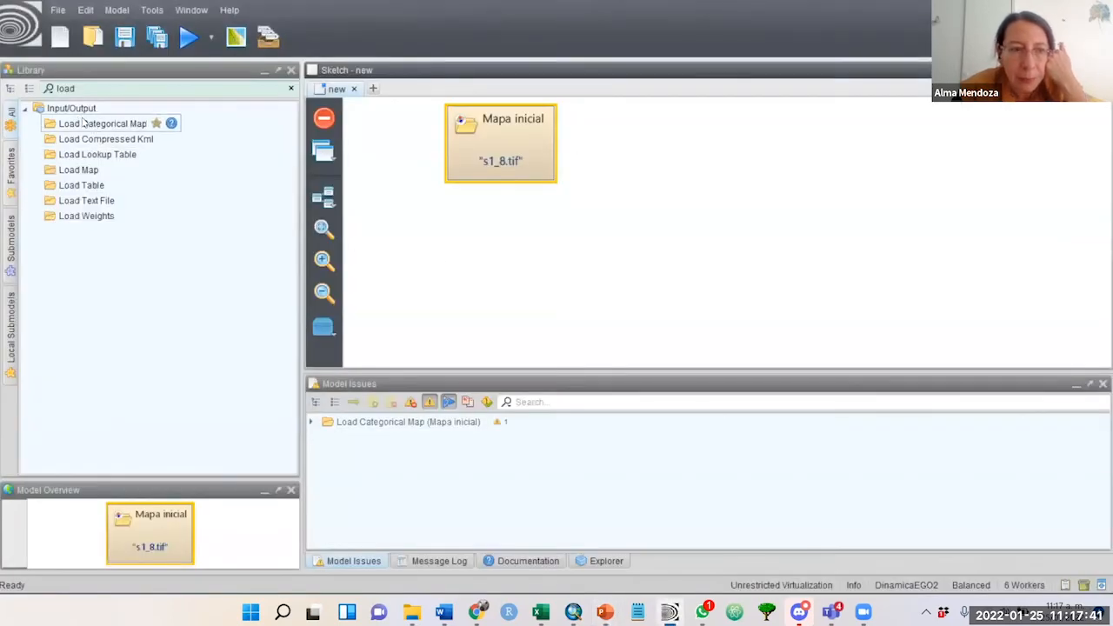
{"action": "left_click_drag", "start_coordinate": [70, 125], "coordinate": [491, 215]}
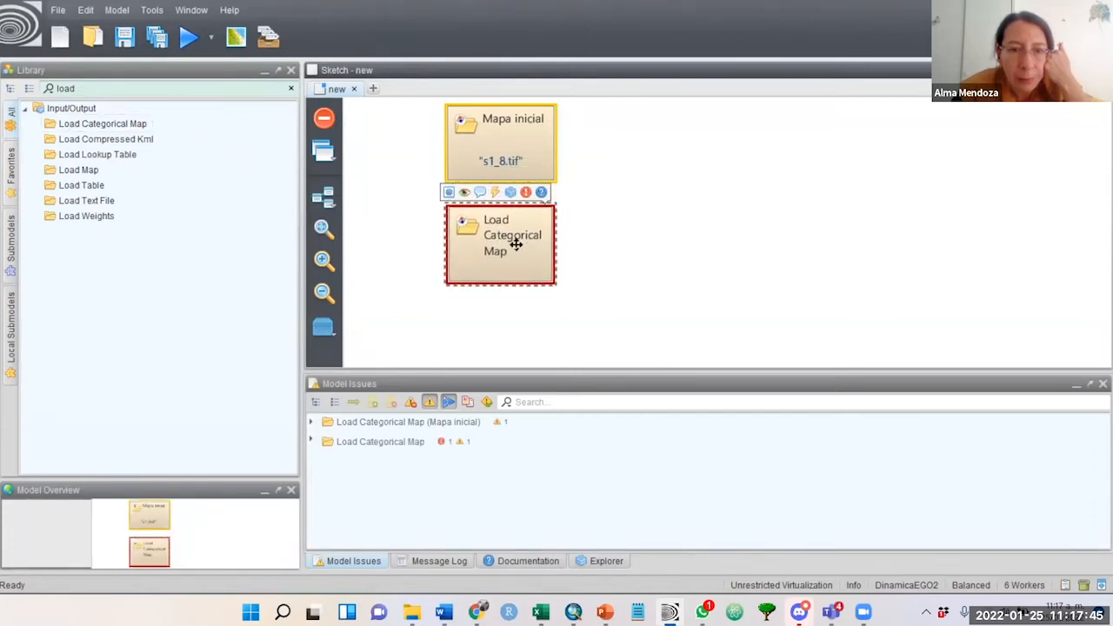
{"action": "double_click", "coordinate": [514, 244]}
{"action": "left_click", "coordinate": [634, 222]}
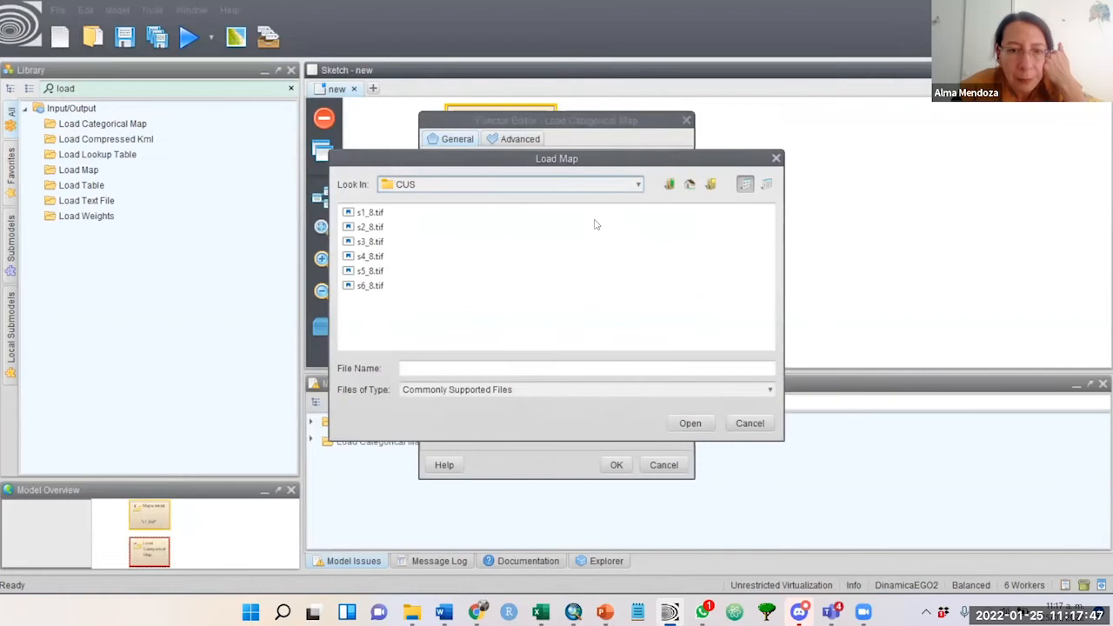
{"action": "left_click", "coordinate": [690, 423]}
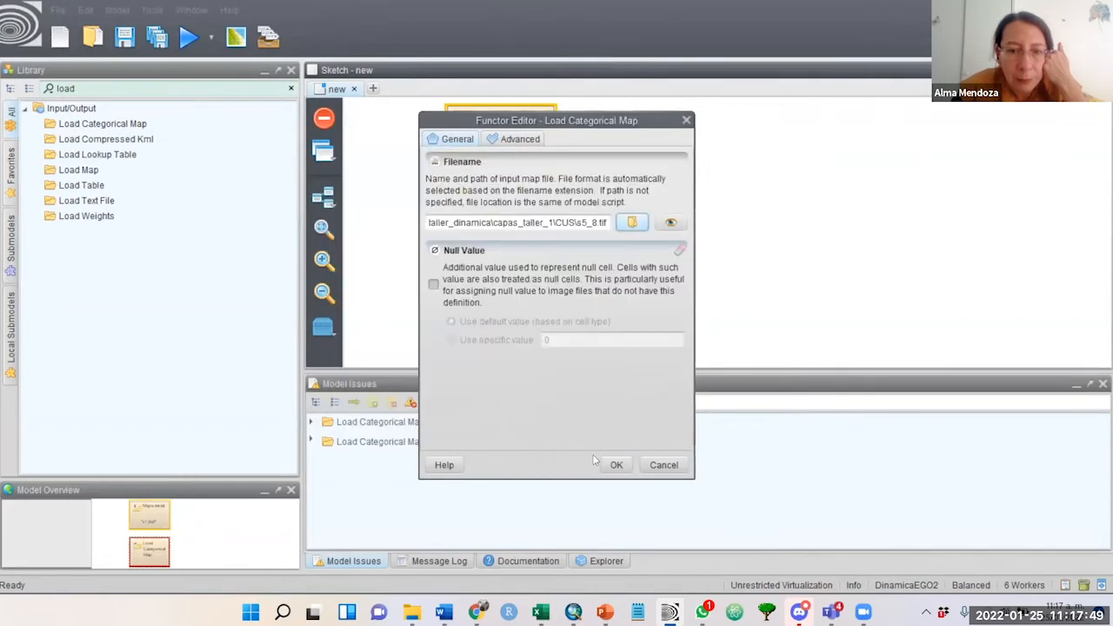
{"action": "left_click", "coordinate": [613, 464]}
Step: Give the s5_8.tif map functor the alias Mapa final and move it slightly further below Mapa inicial
{"action": "double_click", "coordinate": [510, 251]}
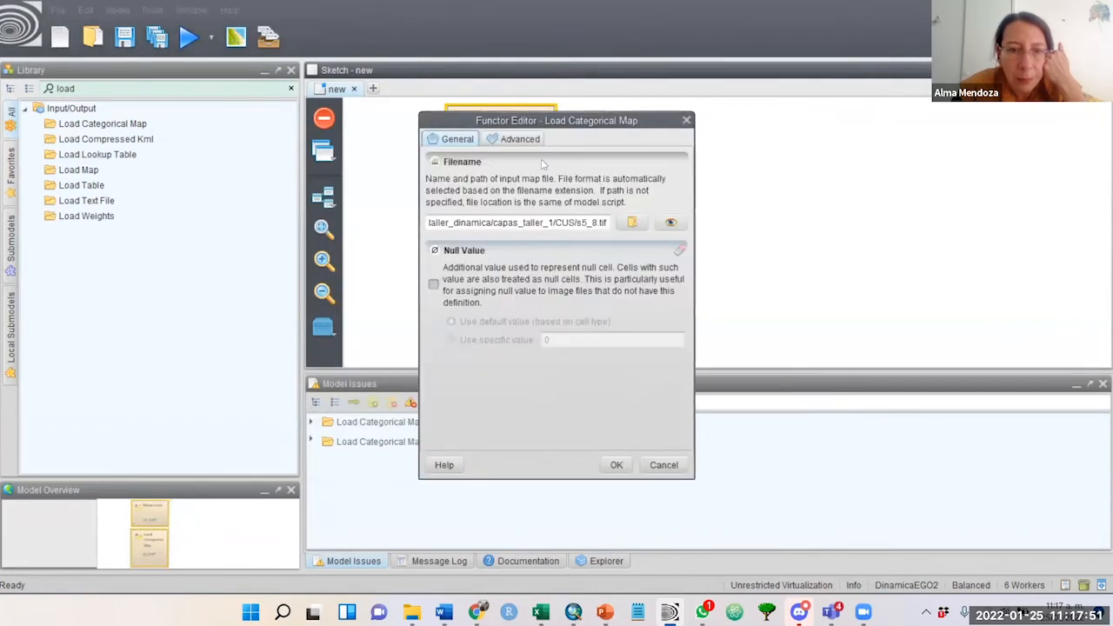
{"action": "left_click", "coordinate": [663, 464]}
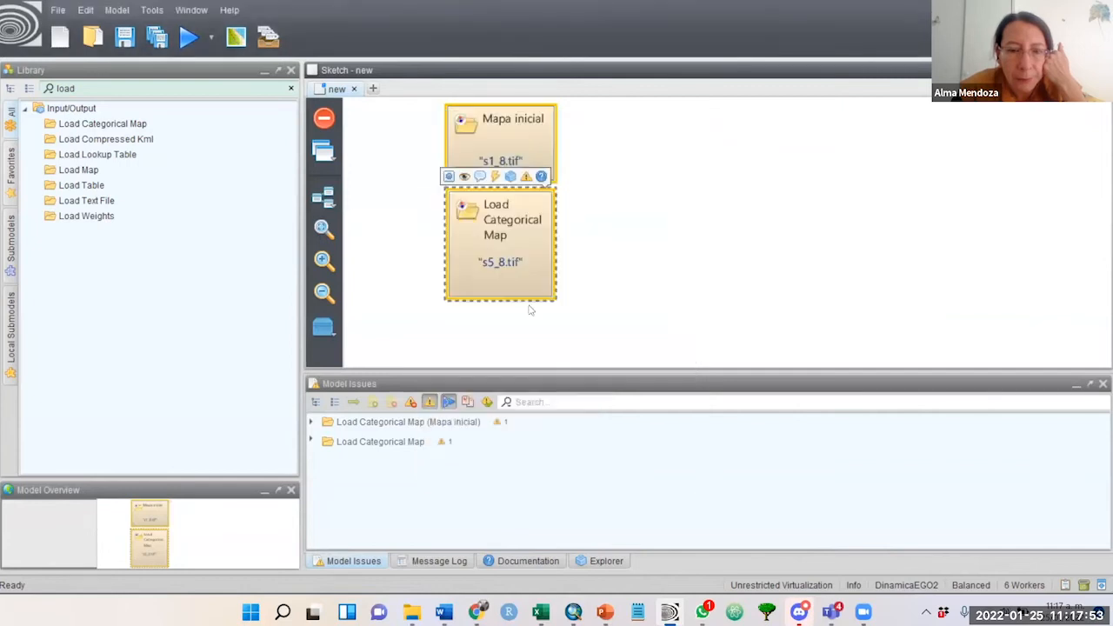
{"action": "left_click", "coordinate": [480, 176]}
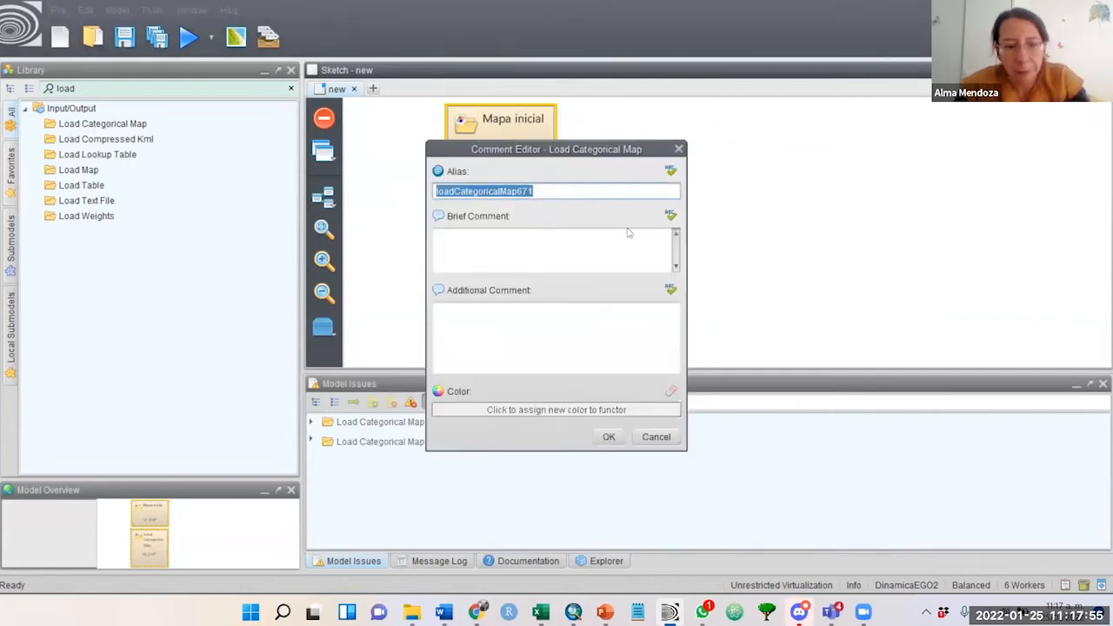
{"action": "type", "text": "Mapa final"}
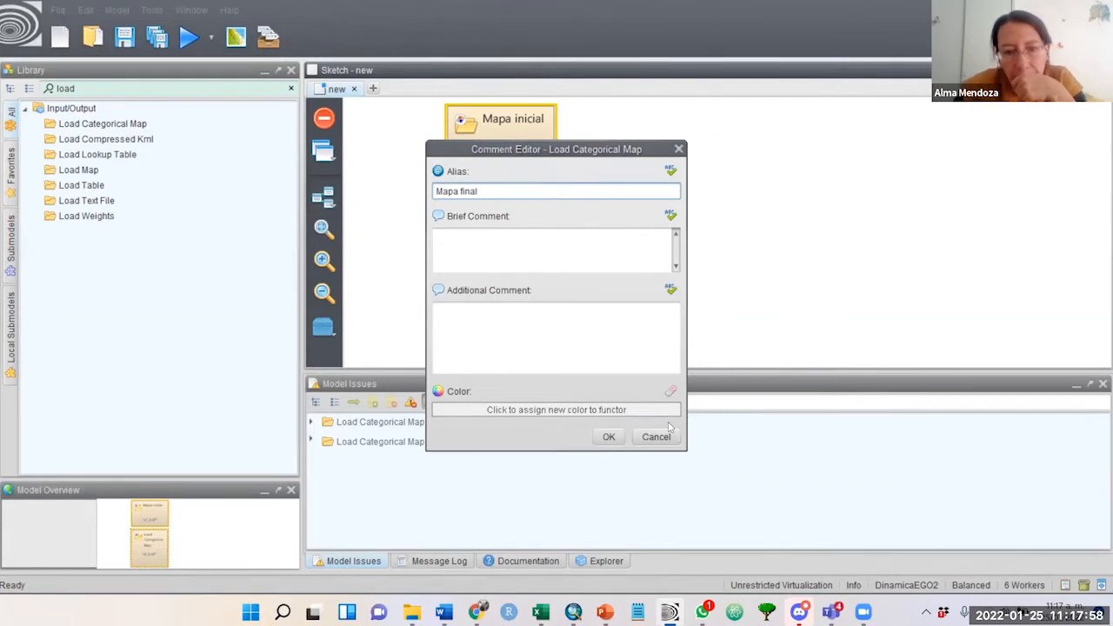
{"action": "left_click", "coordinate": [608, 437]}
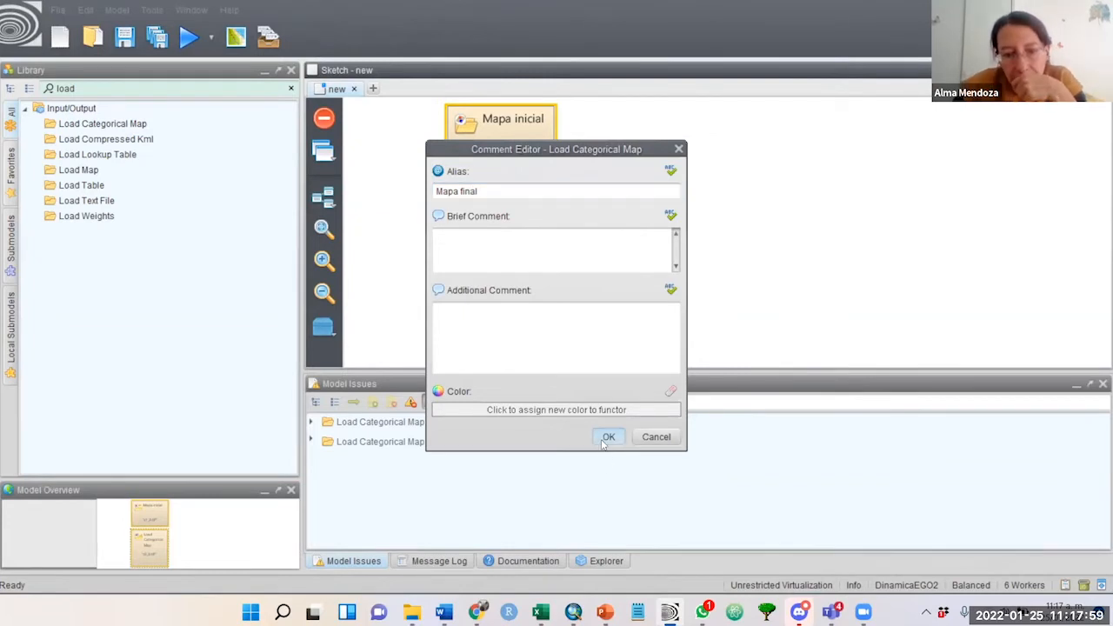
{"action": "left_click_drag", "start_coordinate": [515, 276], "coordinate": [526, 299]}
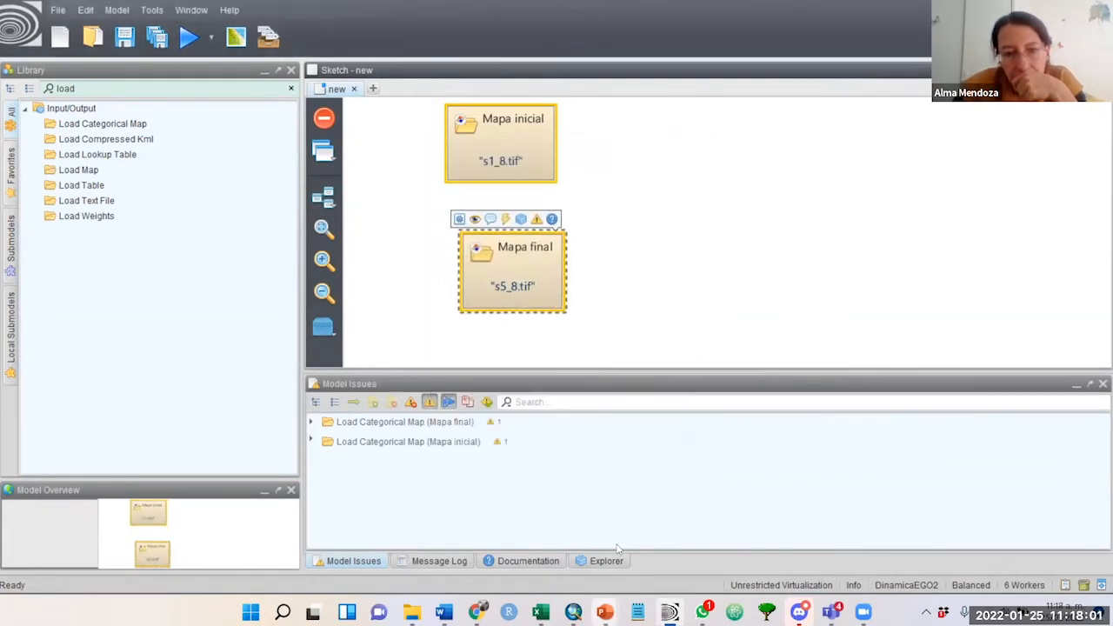
{"action": "left_click", "coordinate": [709, 246]}
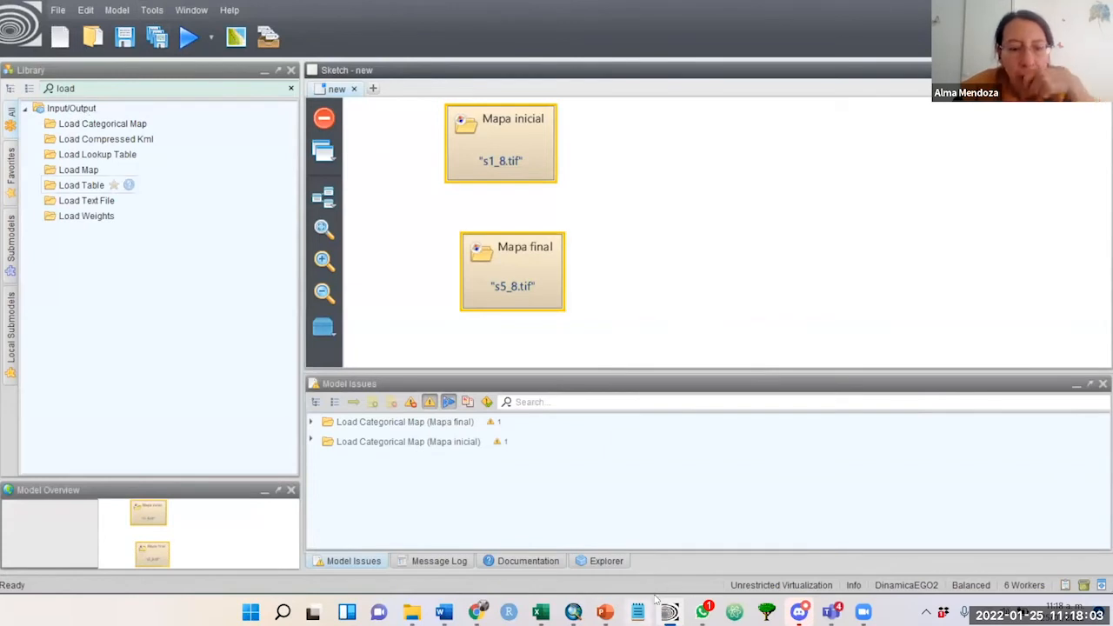
Step: Search the functor library for "deter" and add a Determine Transition Matrix functor to the sketch beside the two maps
{"action": "mouse_move", "coordinate": [604, 613]}
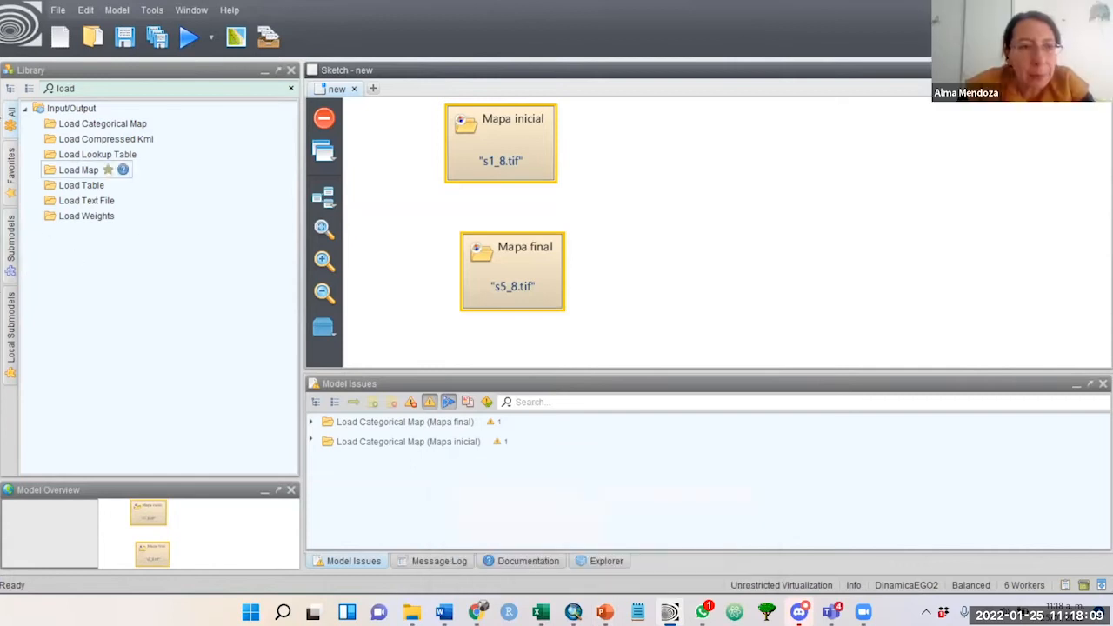
{"action": "left_click_drag", "start_coordinate": [143, 88], "coordinate": [27, 93]}
{"action": "type", "text": "deter,i"}
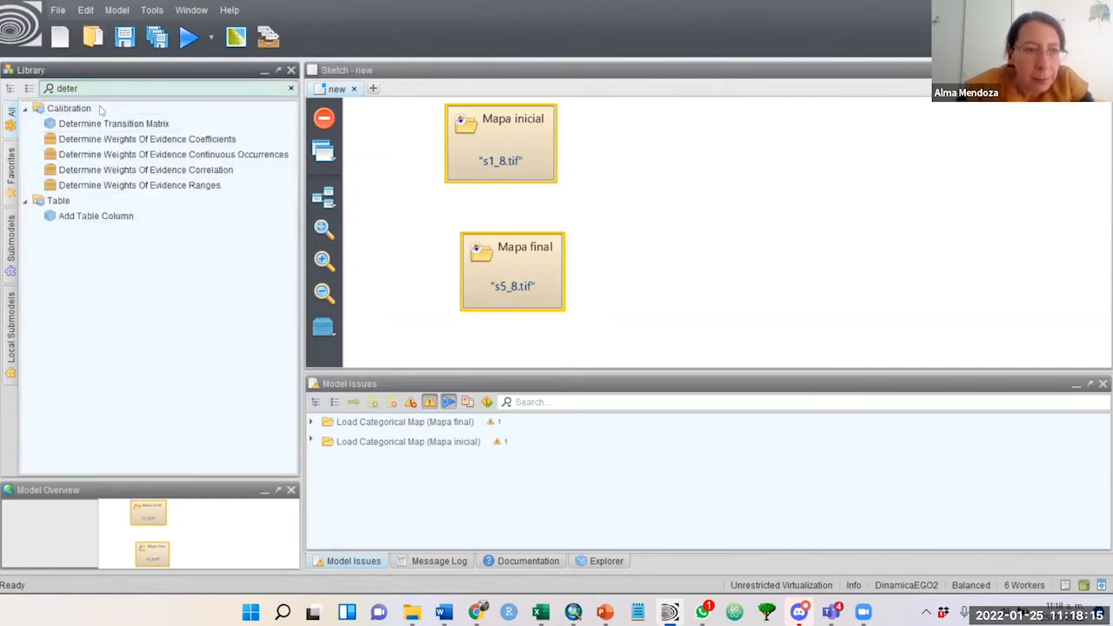
{"action": "left_click_drag", "start_coordinate": [87, 126], "coordinate": [716, 183]}
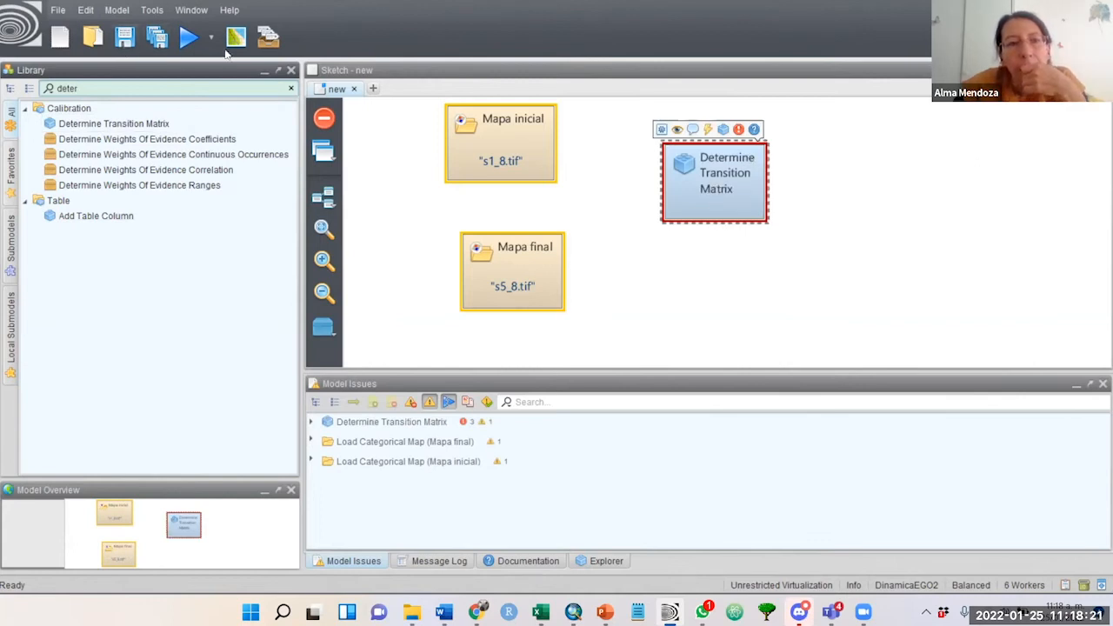
Step: Open the p1_matrices model from the p1 folder of modelo_taller_dinamica in a second sketch, and return to the new model
{"action": "left_click", "coordinate": [375, 88]}
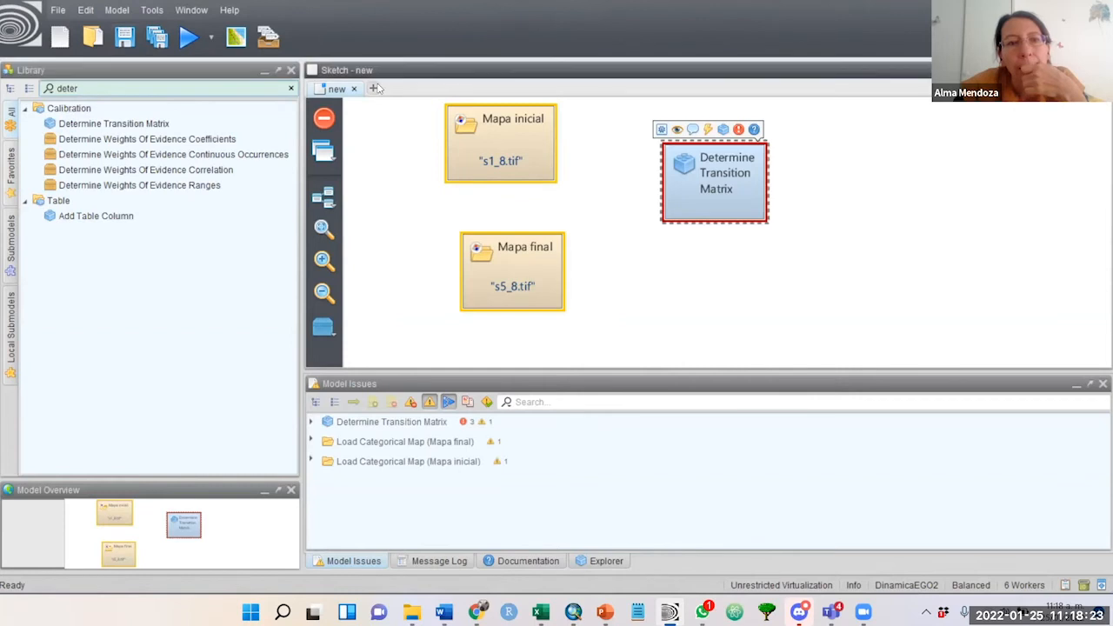
{"action": "left_click", "coordinate": [59, 10]}
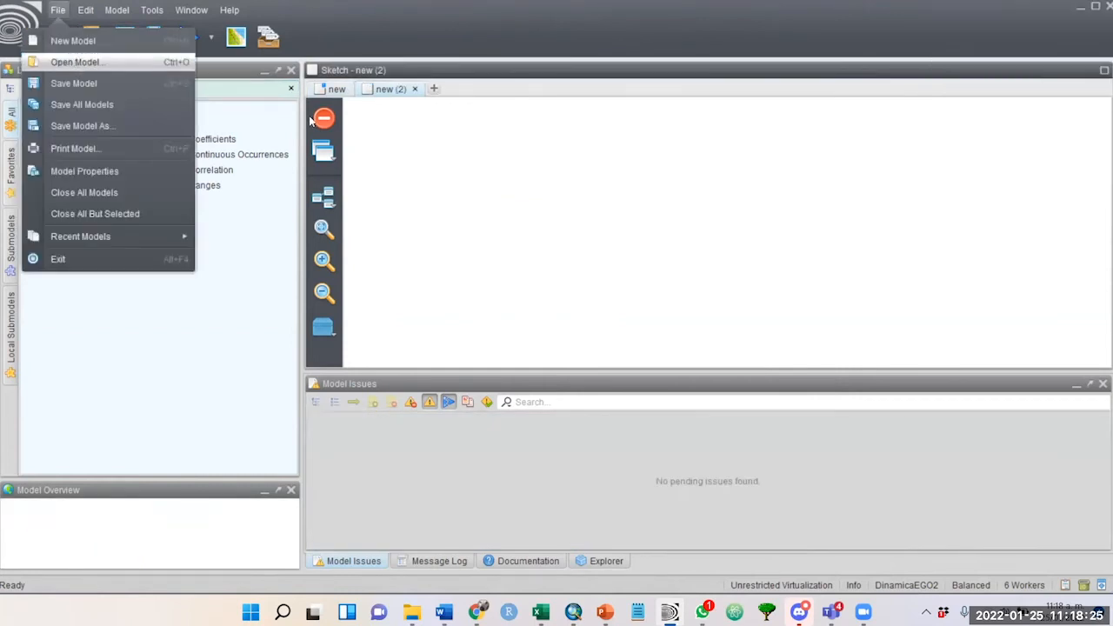
{"action": "left_click", "coordinate": [74, 61]}
{"action": "left_click", "coordinate": [668, 184]}
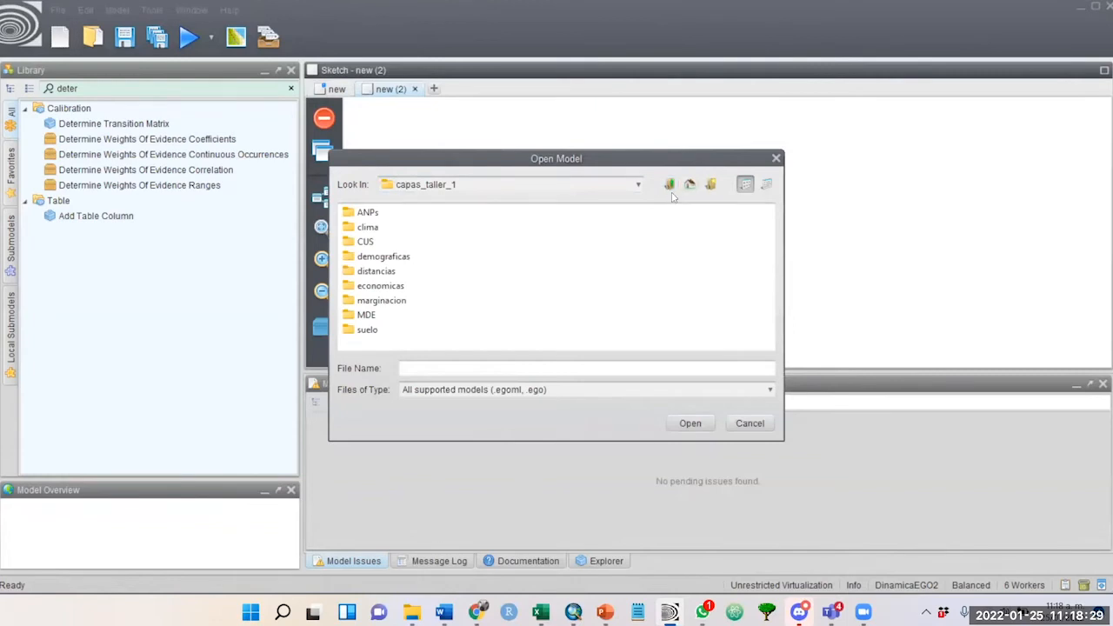
{"action": "left_click", "coordinate": [669, 185]}
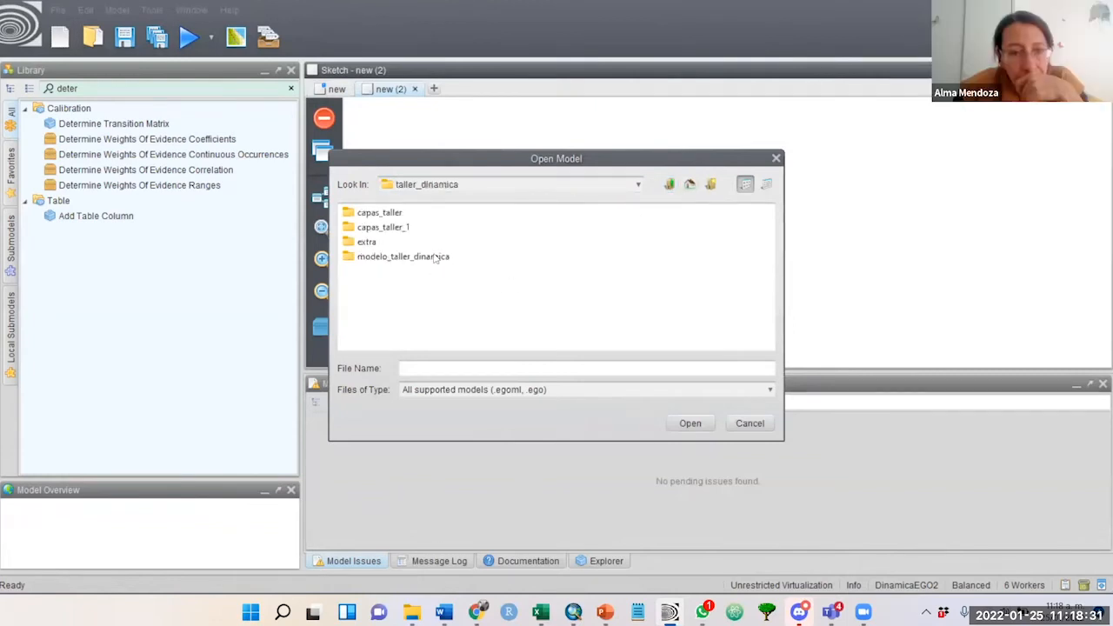
{"action": "double_click", "coordinate": [371, 255]}
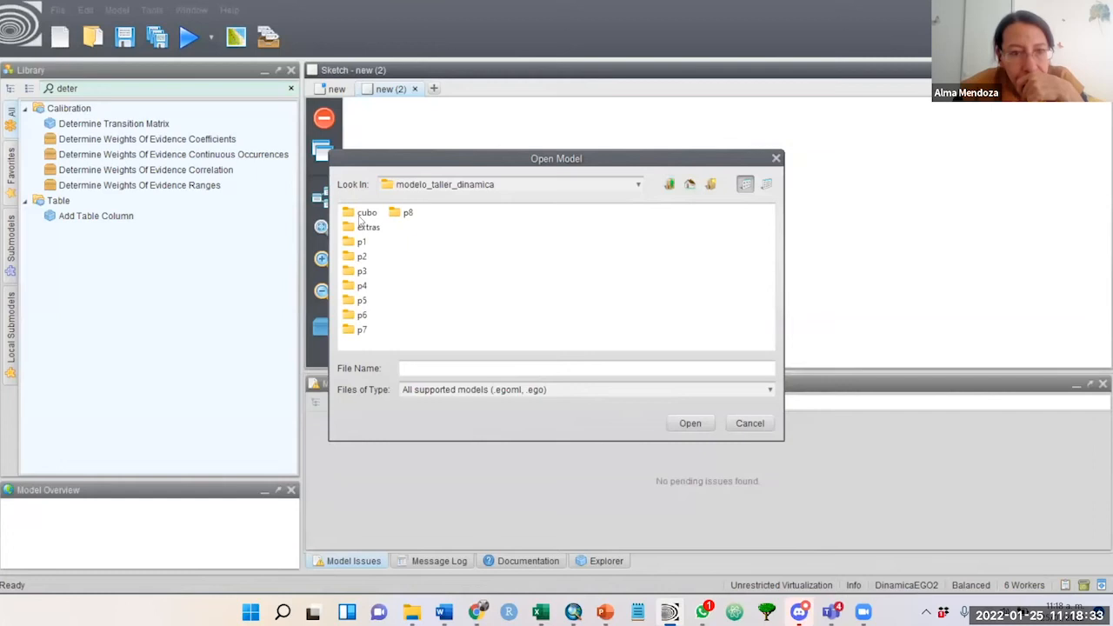
{"action": "double_click", "coordinate": [359, 243]}
{"action": "left_click", "coordinate": [394, 213]}
{"action": "left_click", "coordinate": [691, 423]}
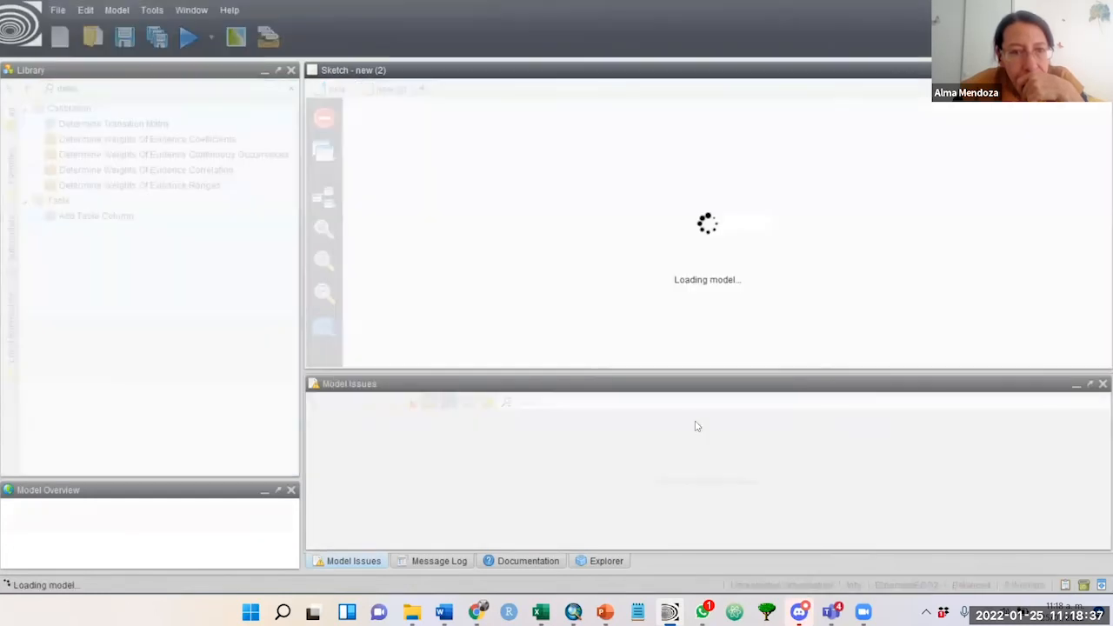
{"action": "left_click", "coordinate": [336, 89]}
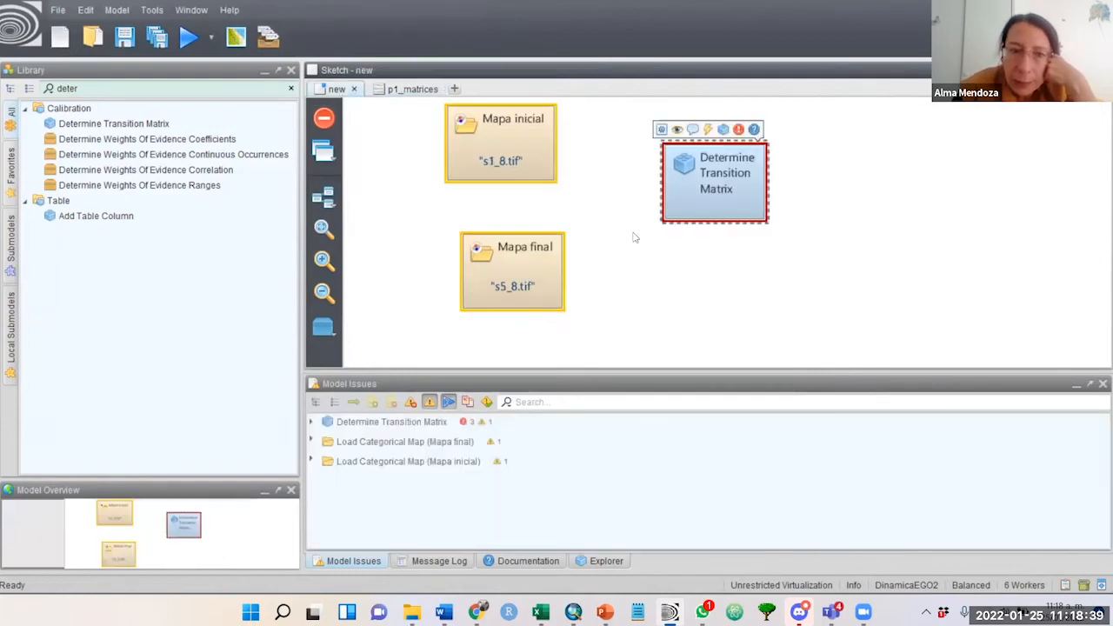
{"action": "left_click", "coordinate": [519, 164]}
{"action": "double_click", "coordinate": [519, 163]}
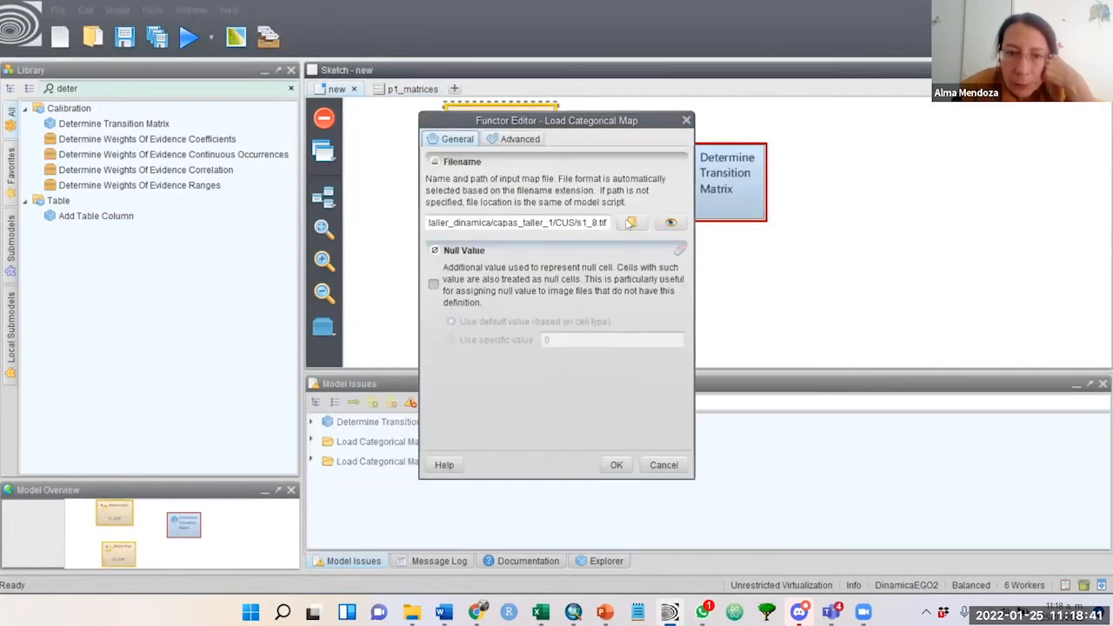
{"action": "left_click", "coordinate": [675, 467]}
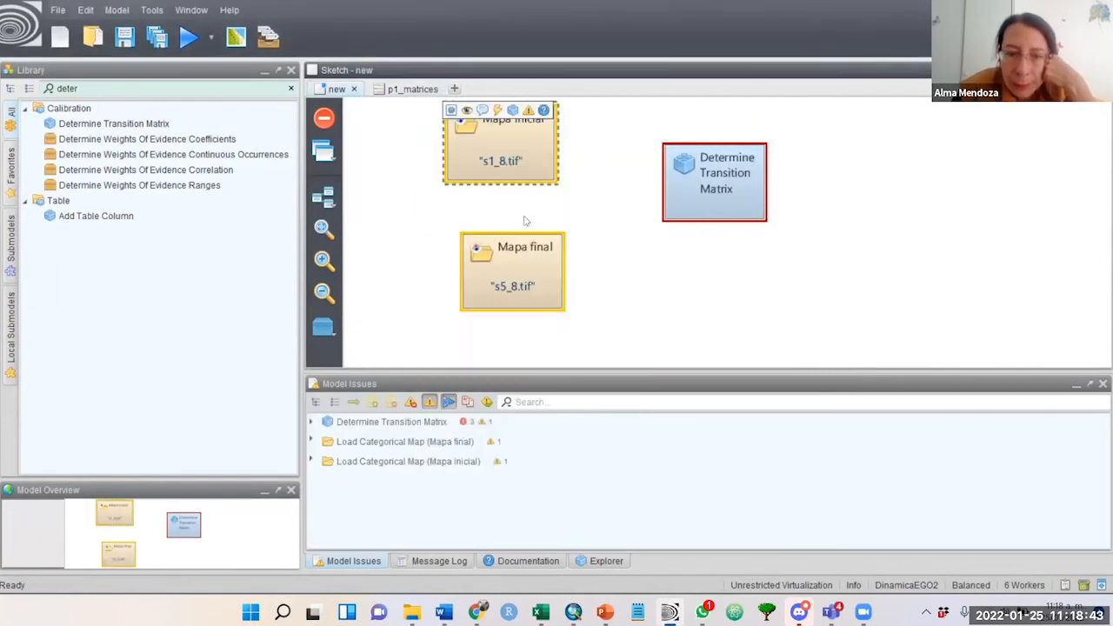
Step: Reselect s1_8.tif from the CUS folder of capas_taller_1 as the input file of the Mapa inicial functor
{"action": "double_click", "coordinate": [508, 163]}
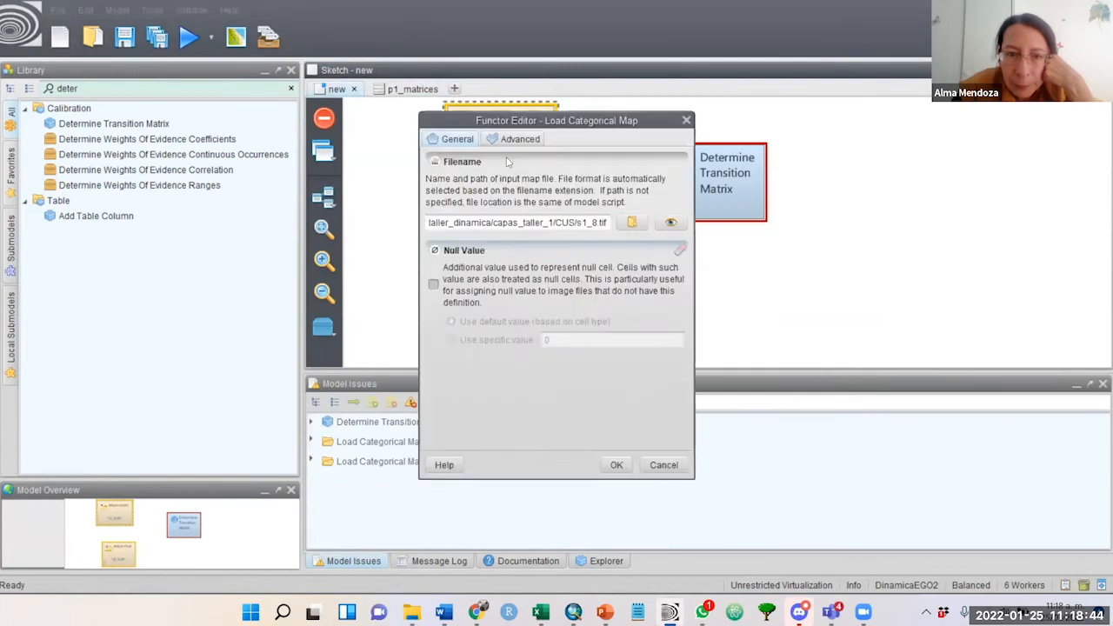
{"action": "left_click", "coordinate": [632, 223]}
{"action": "left_click", "coordinate": [669, 185]}
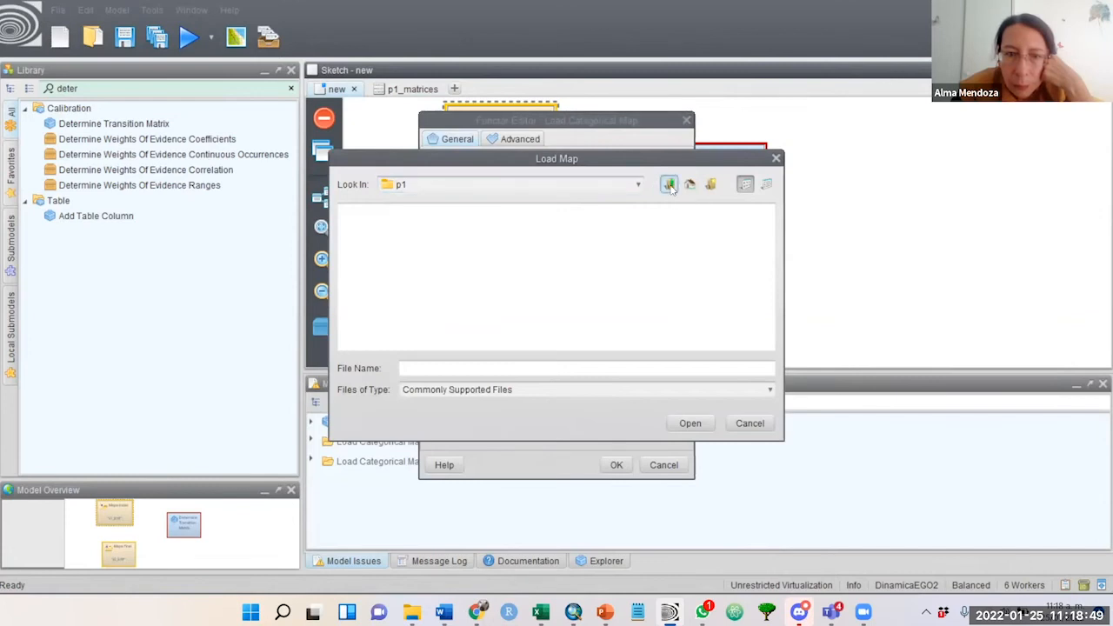
{"action": "left_click", "coordinate": [669, 185]}
{"action": "double_click", "coordinate": [408, 227]}
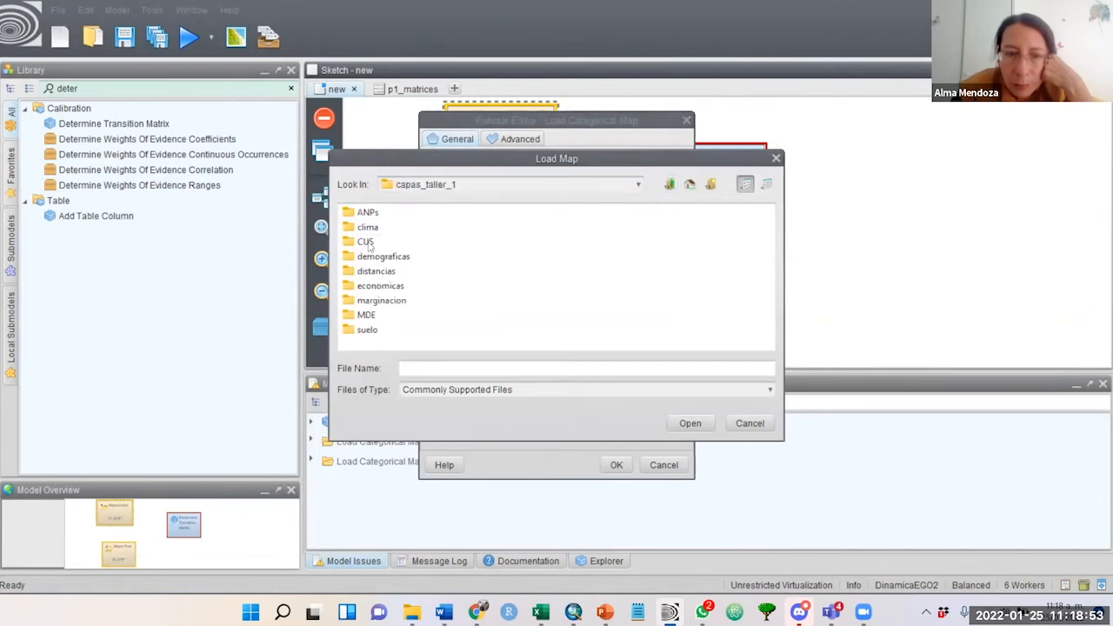
{"action": "double_click", "coordinate": [365, 241]}
{"action": "left_click", "coordinate": [373, 213]}
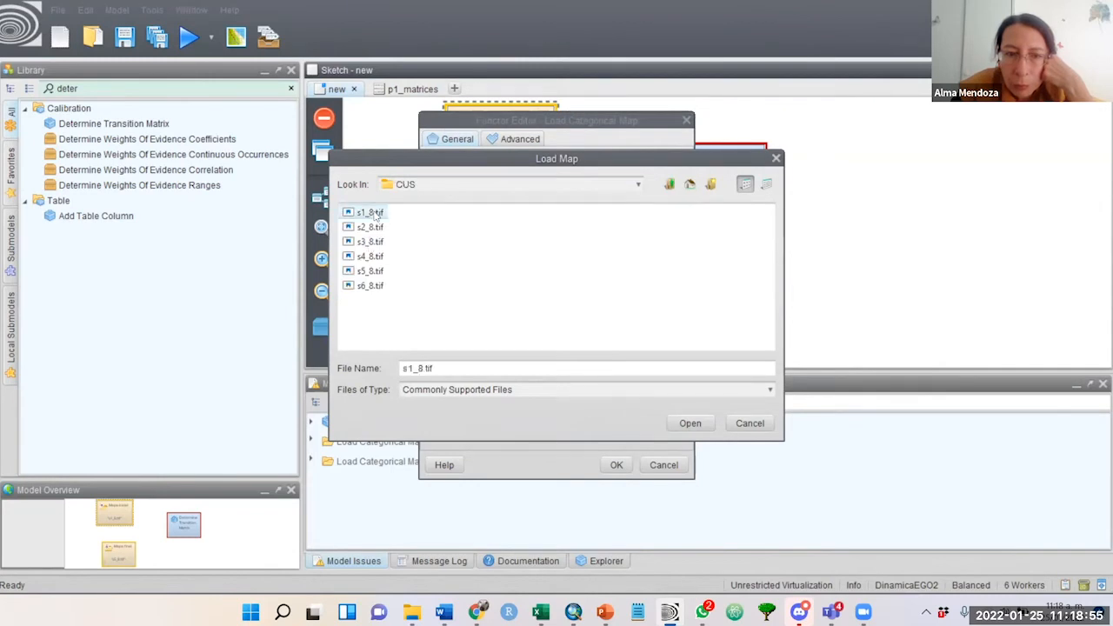
{"action": "left_click", "coordinate": [708, 422]}
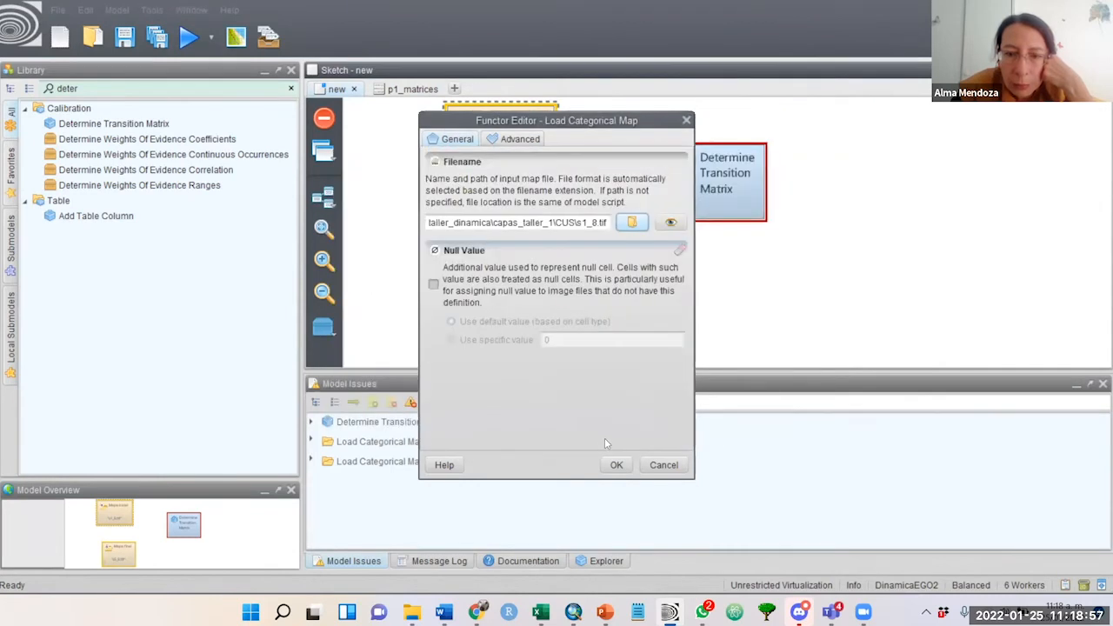
{"action": "left_click", "coordinate": [614, 466]}
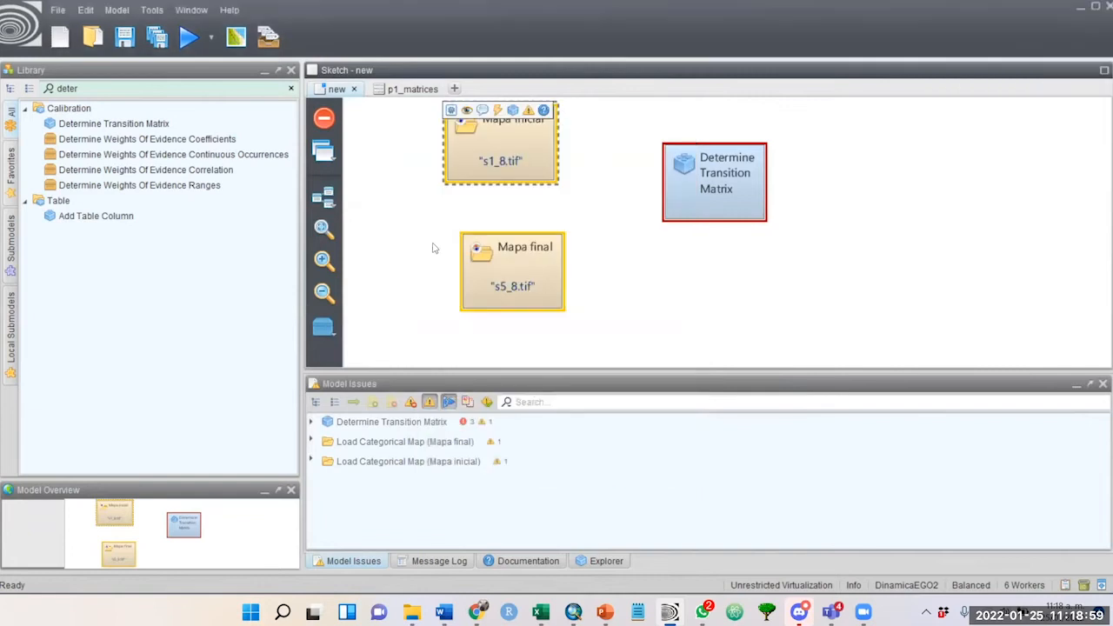
Step: Reselect s5_8.tif as the input file of Mapa final, and move the Determine Transition Matrix functor slightly down, closer to the maps
{"action": "left_click", "coordinate": [524, 274]}
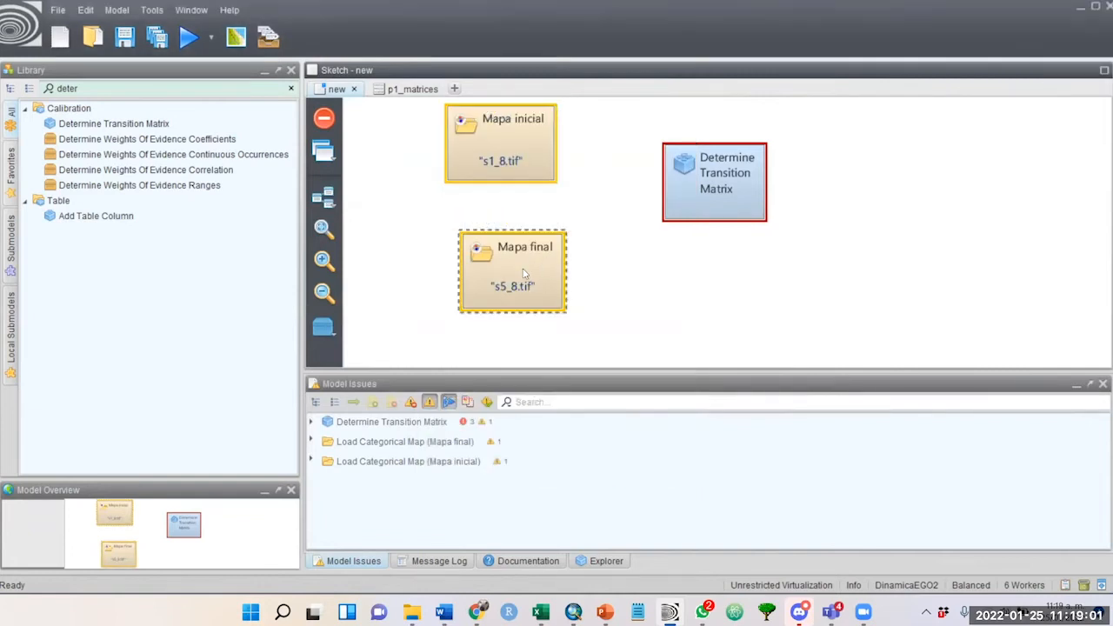
{"action": "double_click", "coordinate": [524, 274]}
{"action": "left_click", "coordinate": [633, 223]}
{"action": "left_click", "coordinate": [370, 270]}
{"action": "left_click", "coordinate": [690, 423]}
{"action": "left_click", "coordinate": [616, 465]}
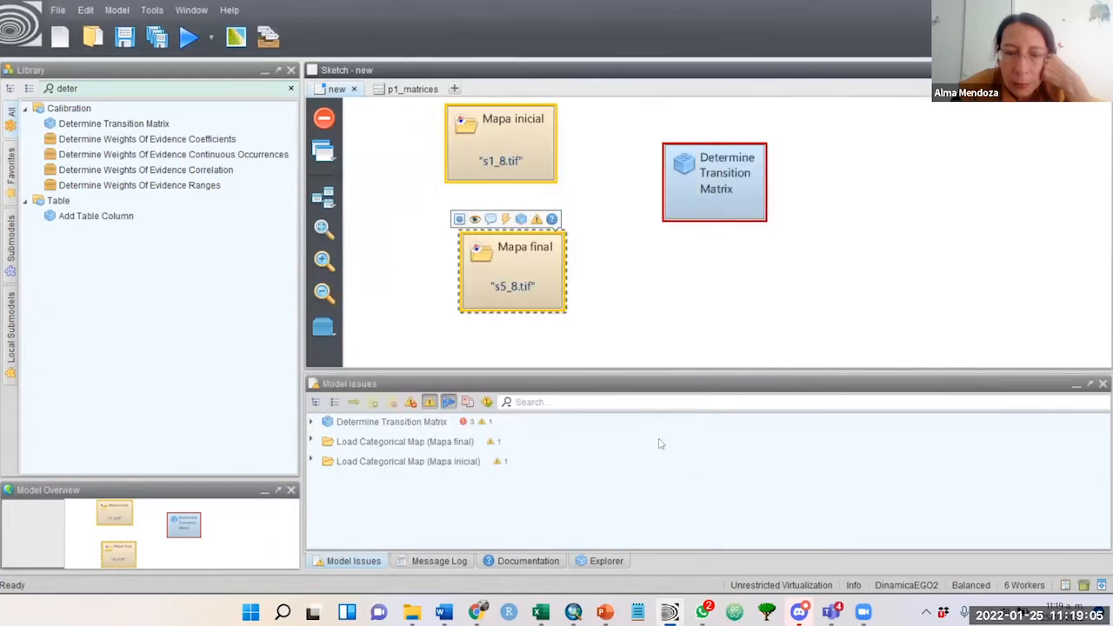
{"action": "left_click_drag", "start_coordinate": [712, 190], "coordinate": [688, 231]}
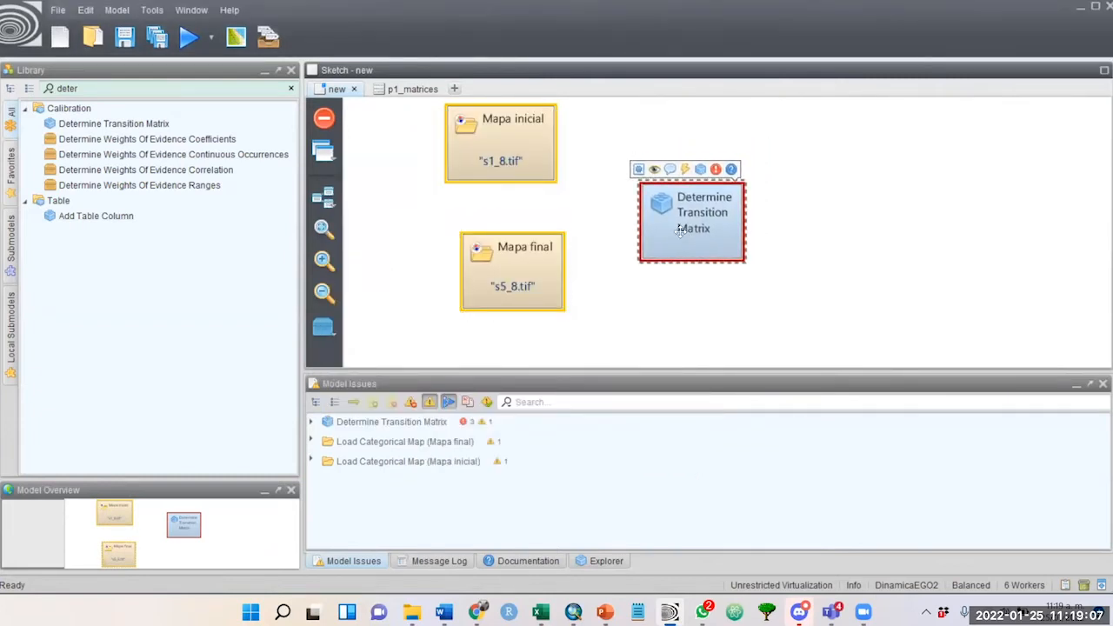
Step: Check the settings of the años entre mapas functor in the p1_matrices model and return to the new model
{"action": "left_click", "coordinate": [412, 89]}
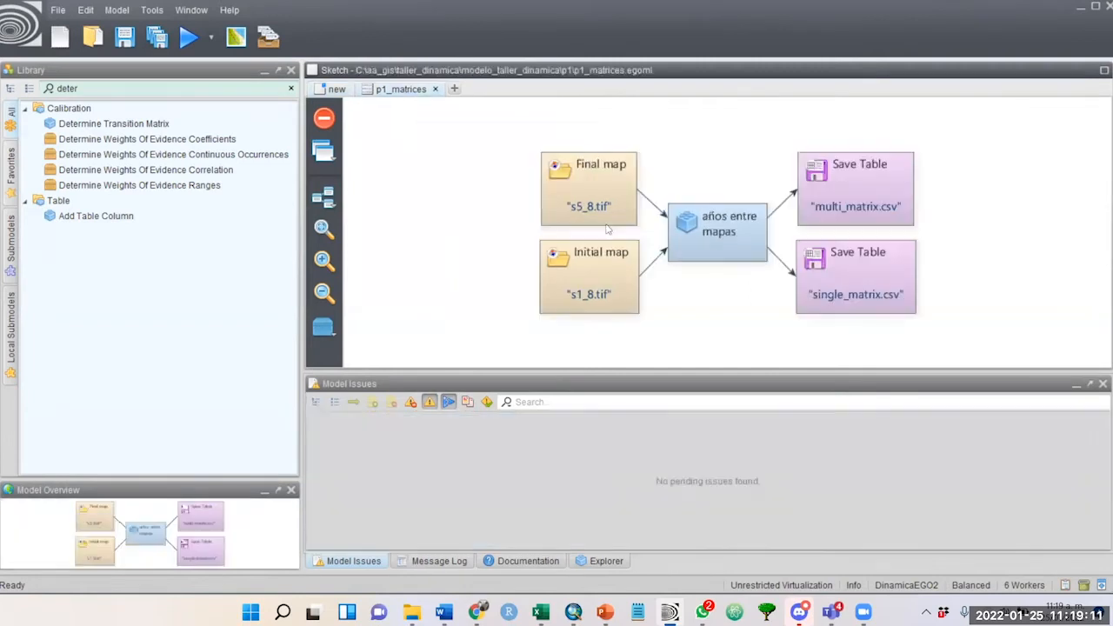
{"action": "double_click", "coordinate": [730, 231]}
{"action": "left_click", "coordinate": [661, 343]}
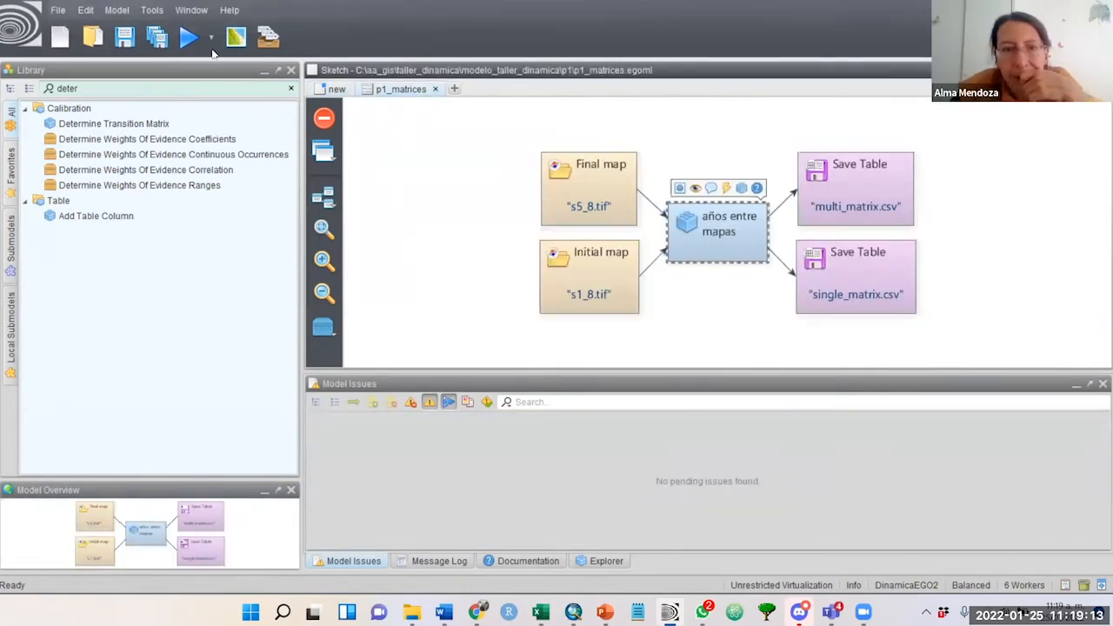
{"action": "left_click", "coordinate": [337, 88]}
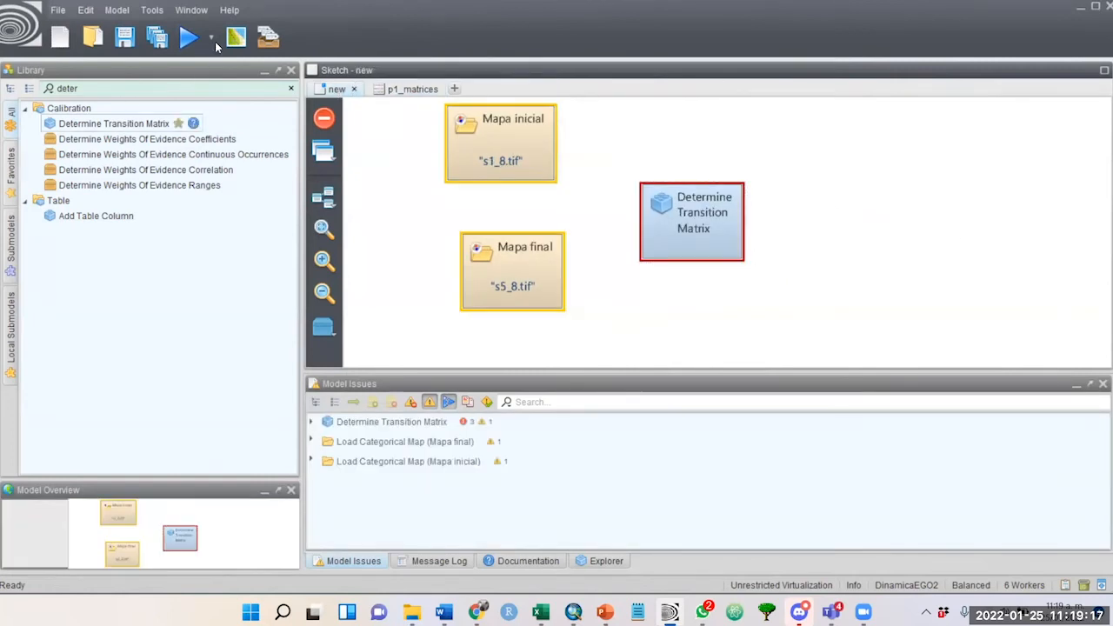
Step: Start saving the new model under a new name and create a p1_a folder inside modelo_taller_dinamica
{"action": "left_click", "coordinate": [55, 11]}
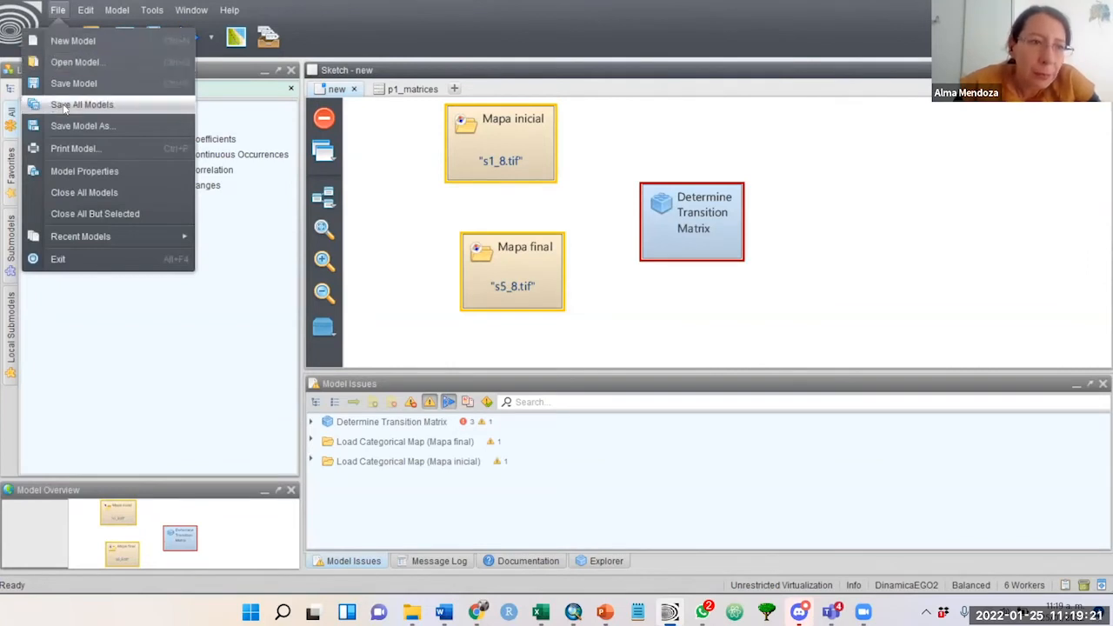
{"action": "left_click", "coordinate": [69, 126]}
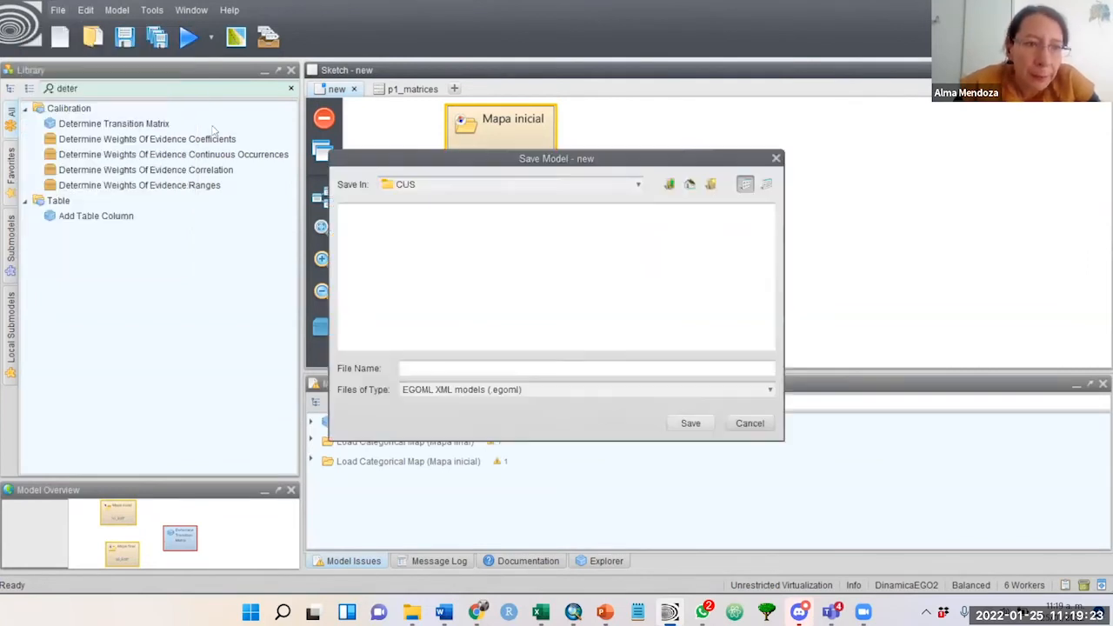
{"action": "left_click", "coordinate": [671, 185]}
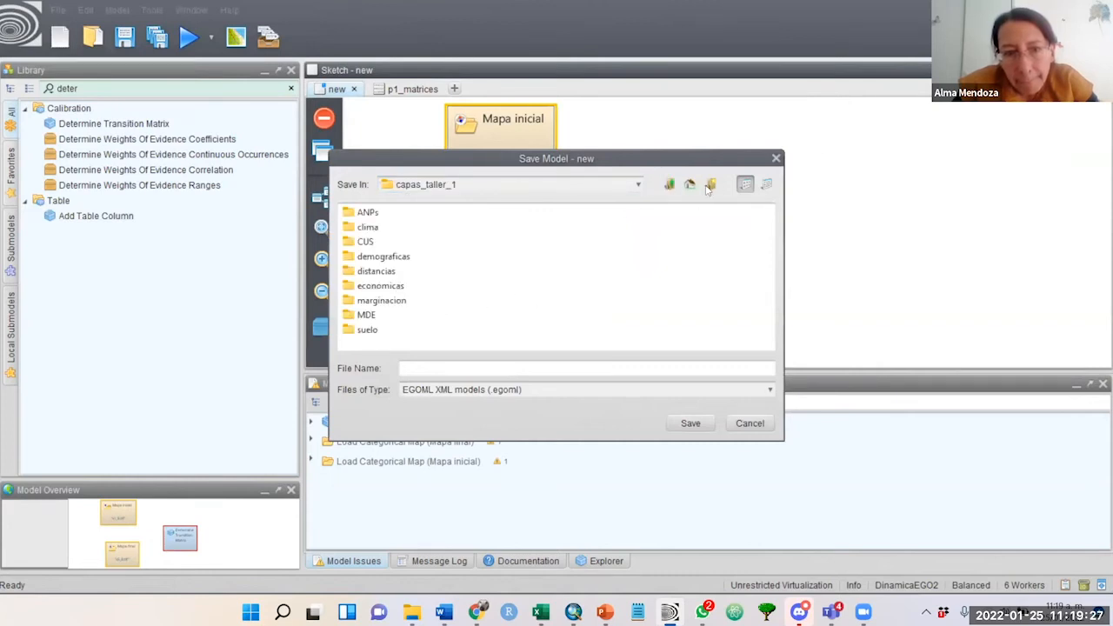
{"action": "left_click", "coordinate": [669, 184]}
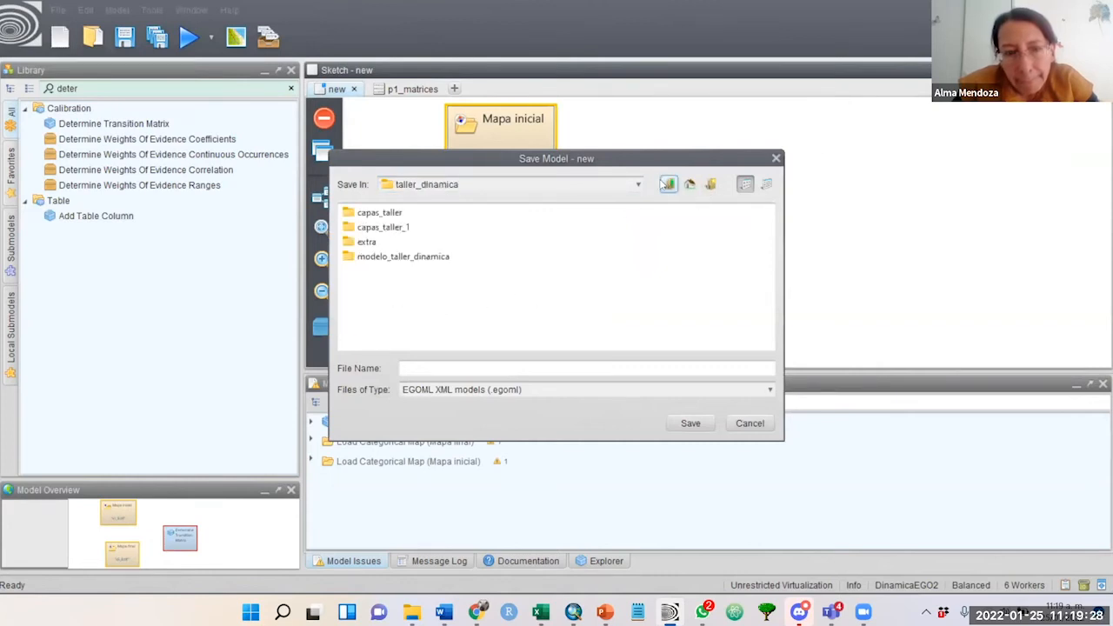
{"action": "double_click", "coordinate": [404, 258]}
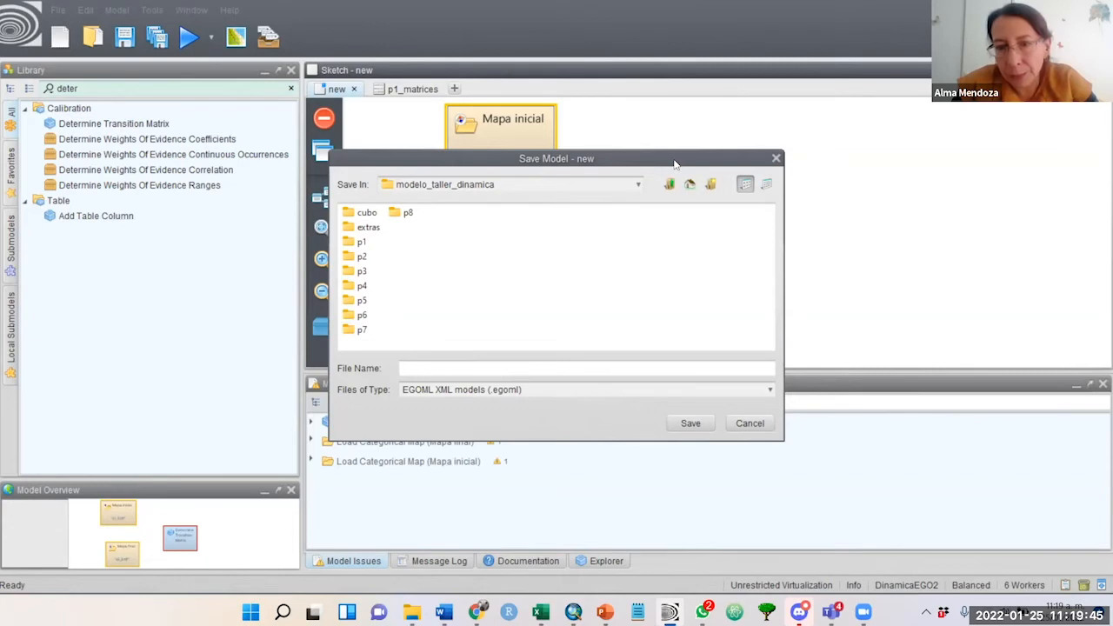
{"action": "left_click", "coordinate": [710, 184]}
{"action": "type", "text": "p1_a"}
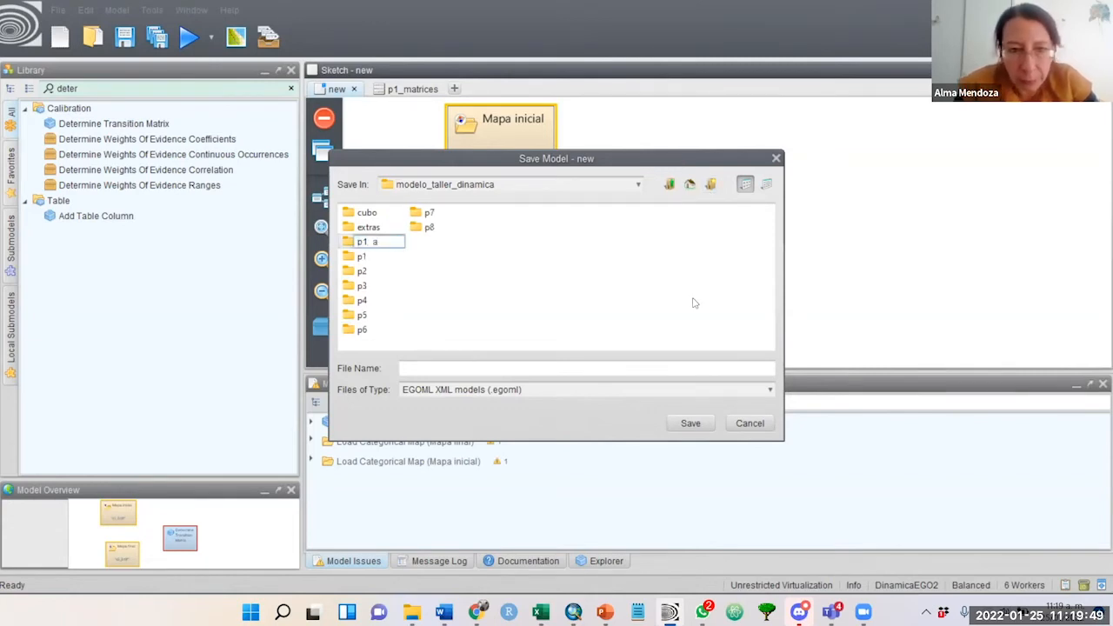
{"action": "key", "text": "Return"}
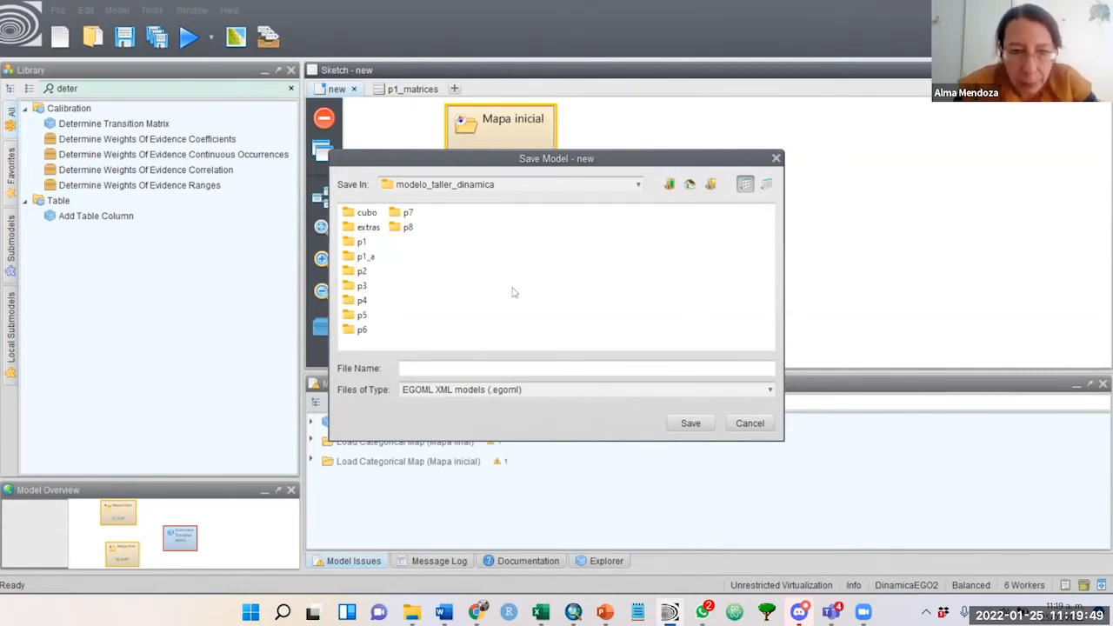
Step: Save the model as p1_a_matrices in the p1_a folder
{"action": "double_click", "coordinate": [363, 258]}
{"action": "left_click", "coordinate": [433, 368]}
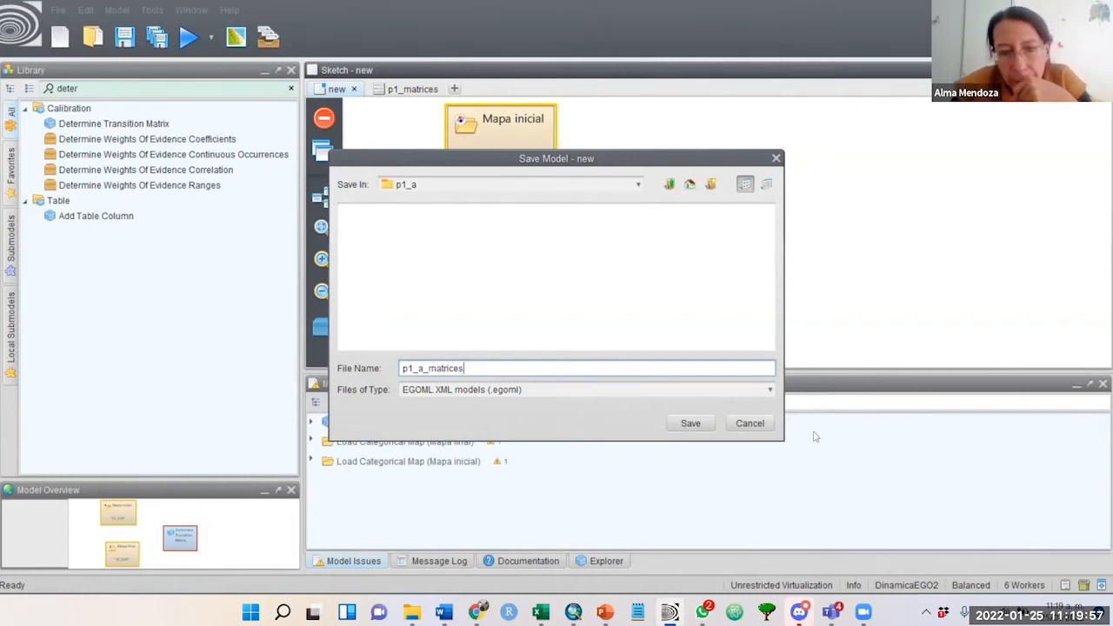
{"action": "left_click", "coordinate": [690, 423]}
Step: Give the Determine Transition Matrix functor the alias Años de diferencia
{"action": "mouse_move", "coordinate": [693, 204]}
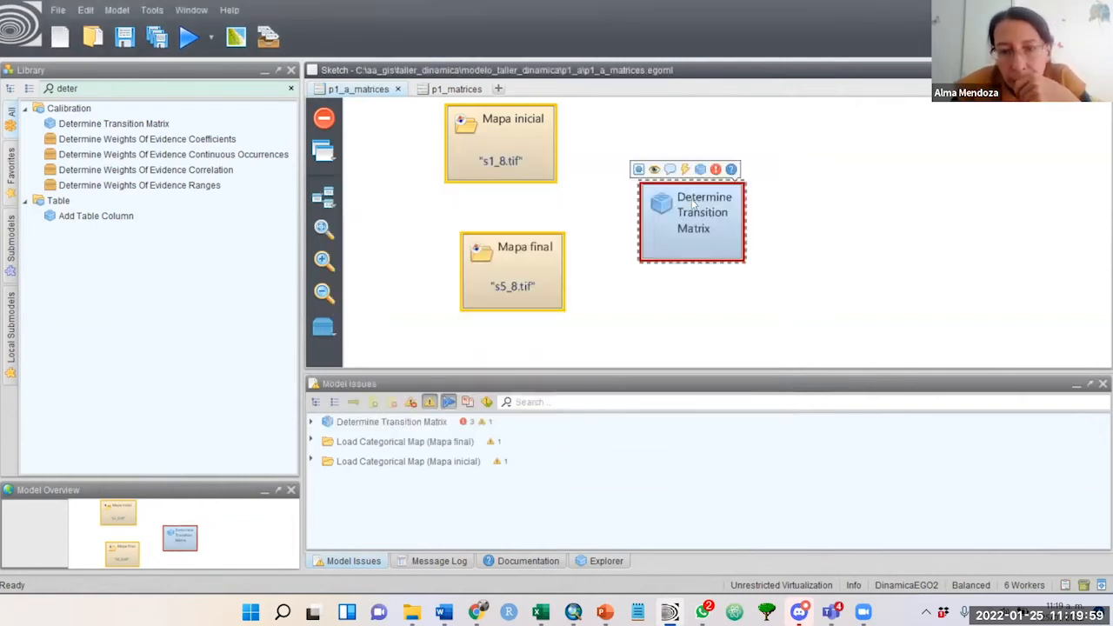
{"action": "left_click", "coordinate": [670, 172]}
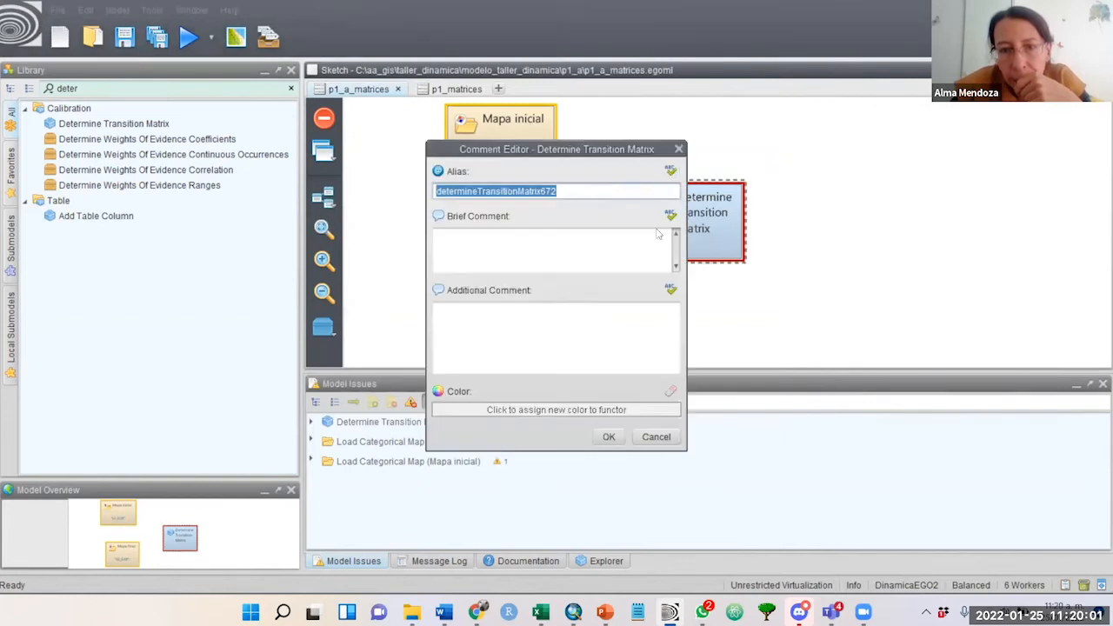
{"action": "type", "text": "Años d"}
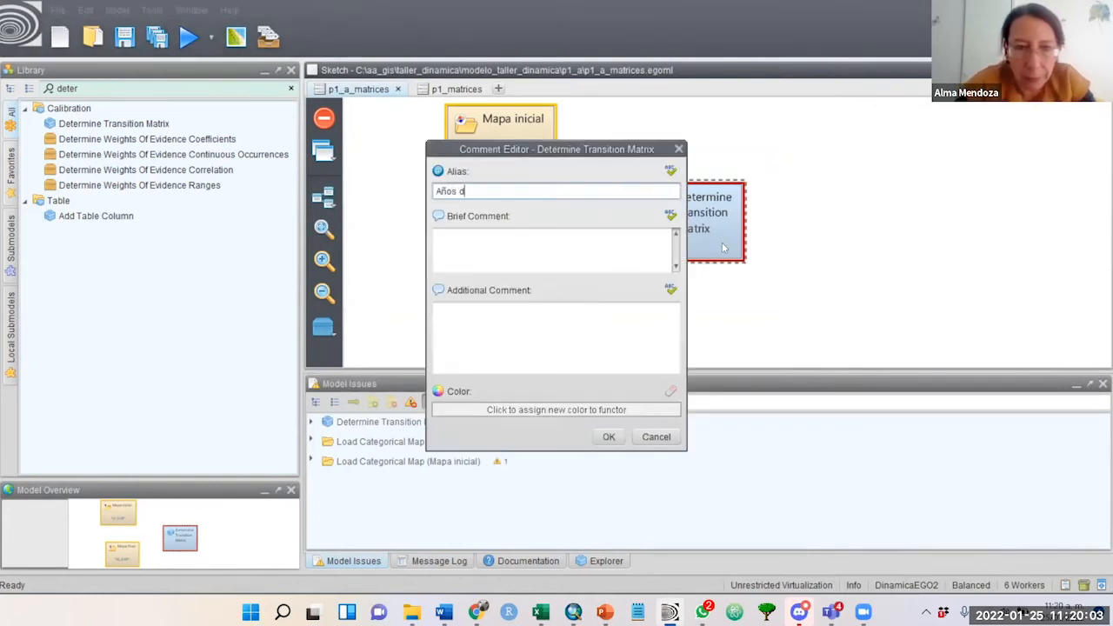
{"action": "type", "text": "e diferencia"}
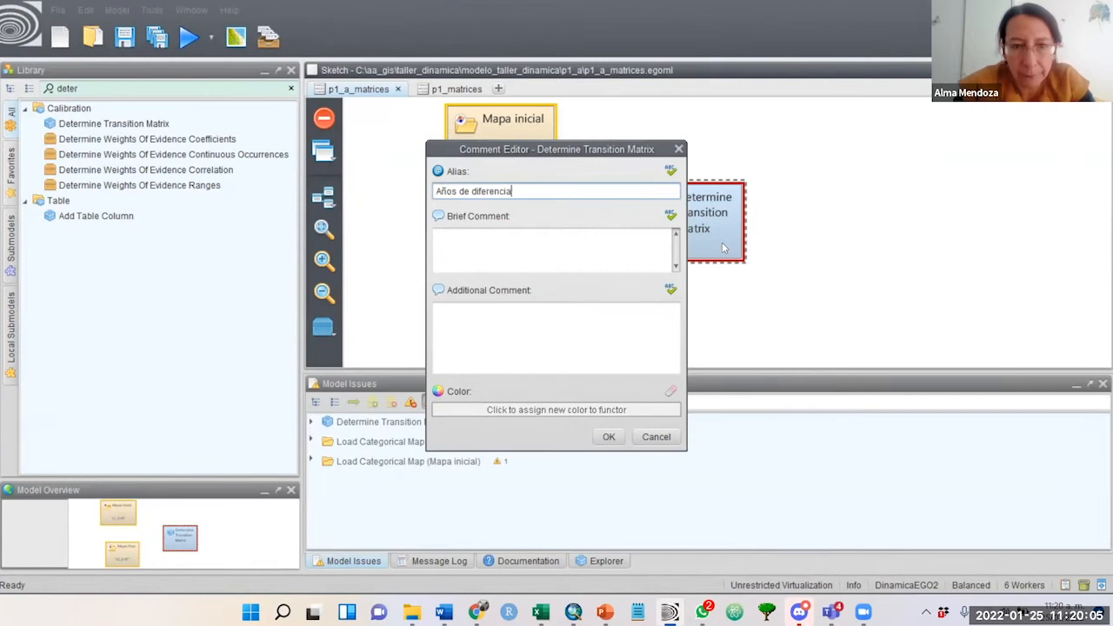
{"action": "left_click", "coordinate": [598, 439]}
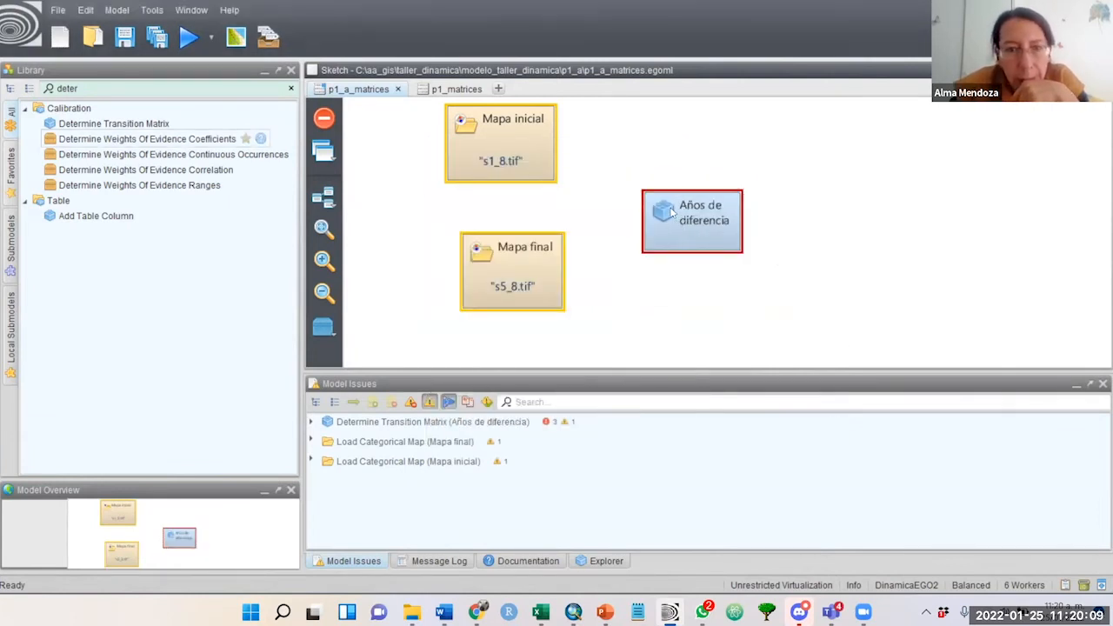
Step: Set the number of time steps between the initial and final maps to 27 in the Años de diferencia functor
{"action": "double_click", "coordinate": [692, 221]}
{"action": "type", "text": "27"}
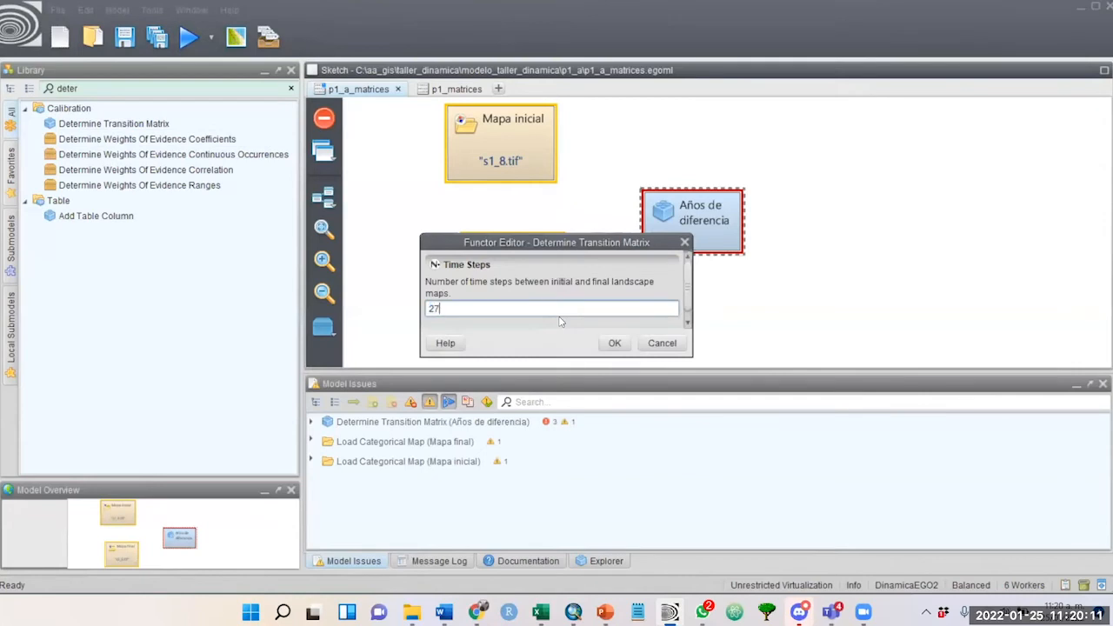
{"action": "left_click", "coordinate": [617, 346]}
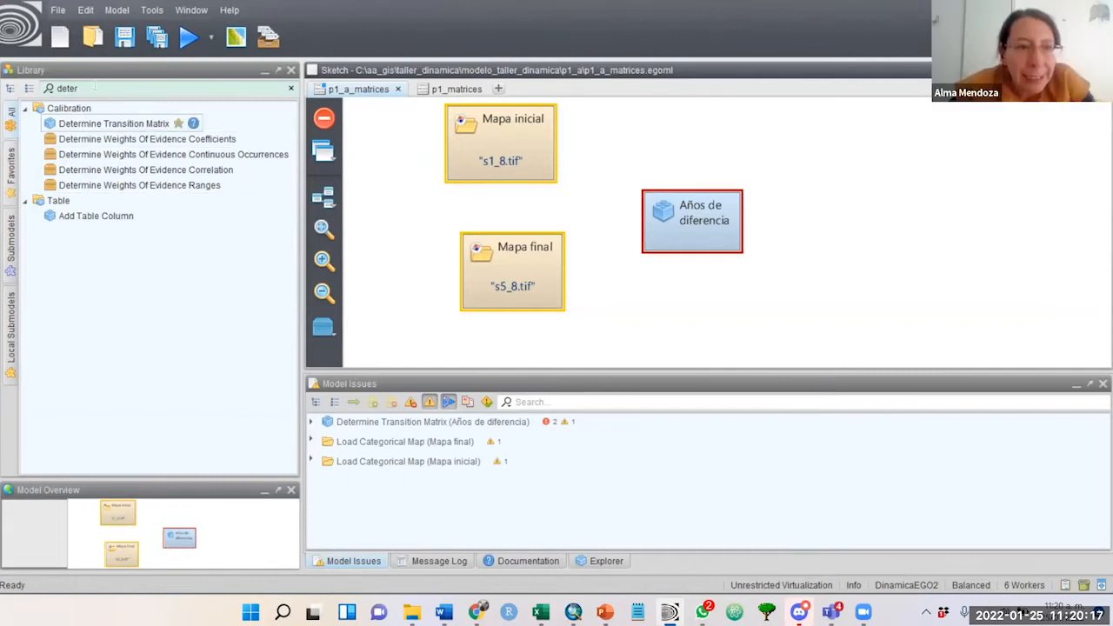
Step: Search the functor library for "load" and add another Load Categorical Map functor beside Mapa inicial and Mapa final
{"action": "double_click", "coordinate": [67, 89]}
{"action": "type", "text": "loa"}
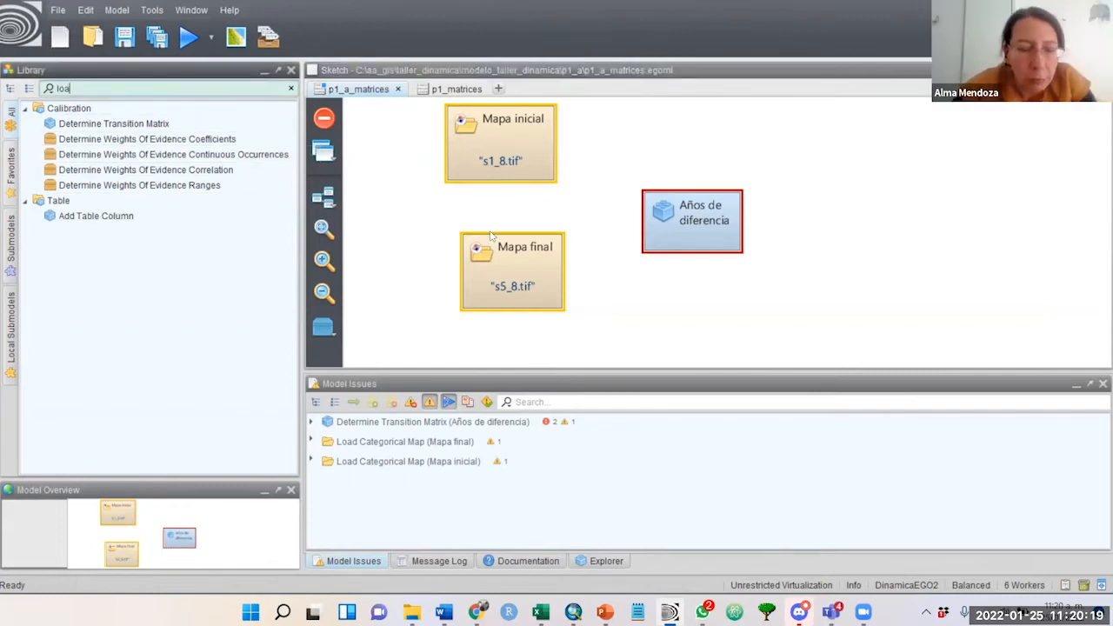
{"action": "type", "text": "d"}
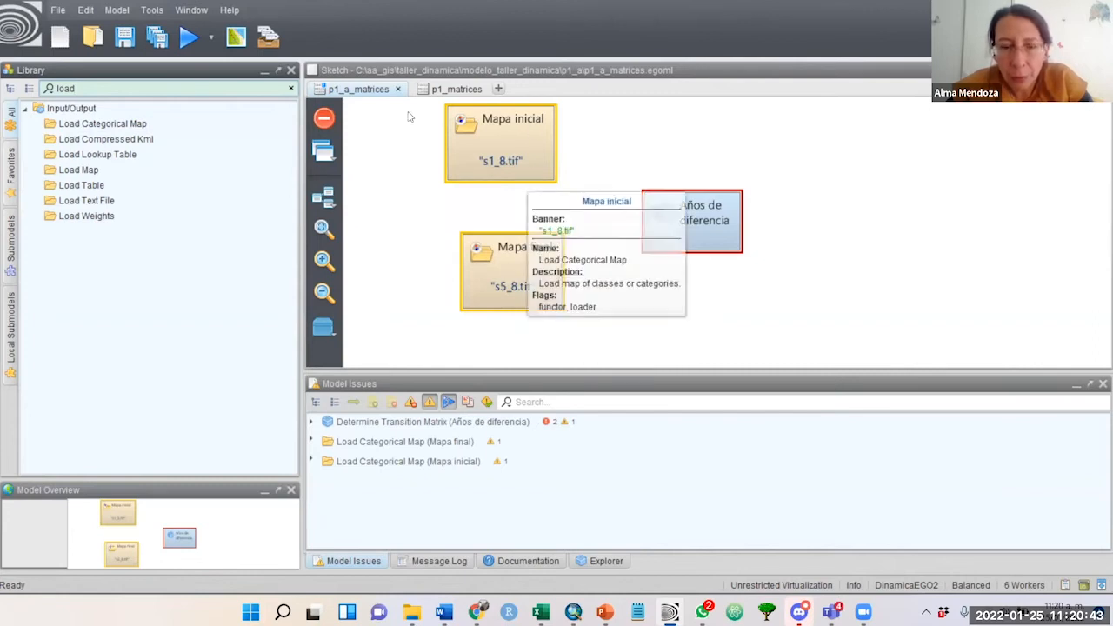
{"action": "left_click_drag", "start_coordinate": [90, 132], "coordinate": [400, 206]}
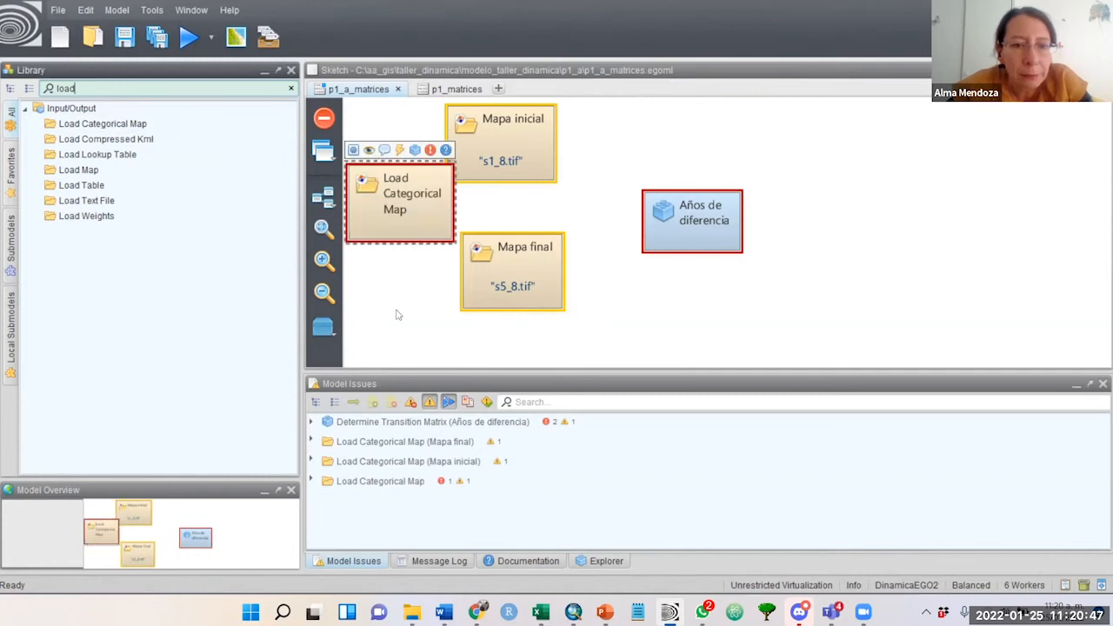
Step: Load s1_8.tif from the CUS folder of capas_taller_1 into the newly added Load Categorical Map functor
{"action": "double_click", "coordinate": [399, 199]}
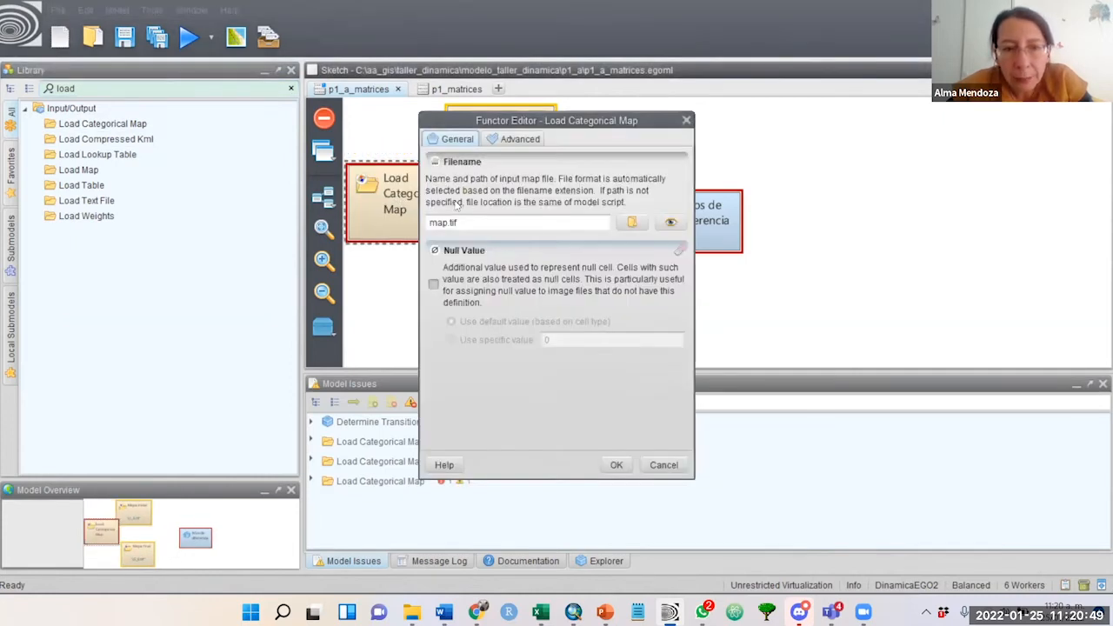
{"action": "left_click", "coordinate": [632, 223]}
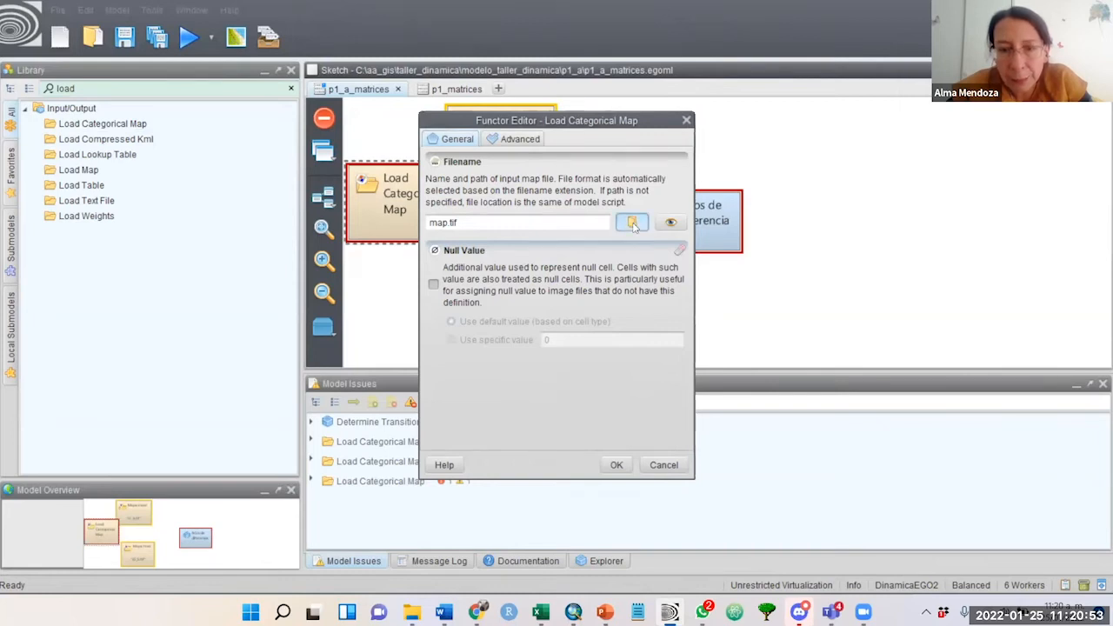
{"action": "left_click", "coordinate": [666, 186]}
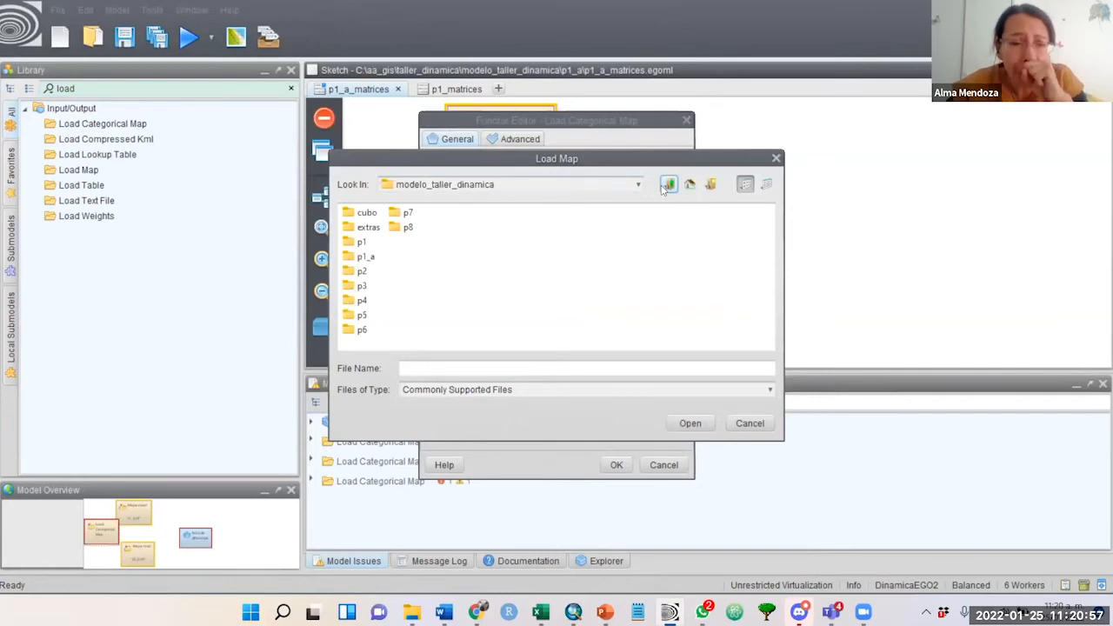
{"action": "left_click", "coordinate": [668, 184]}
{"action": "double_click", "coordinate": [387, 228]}
{"action": "left_click", "coordinate": [362, 242]}
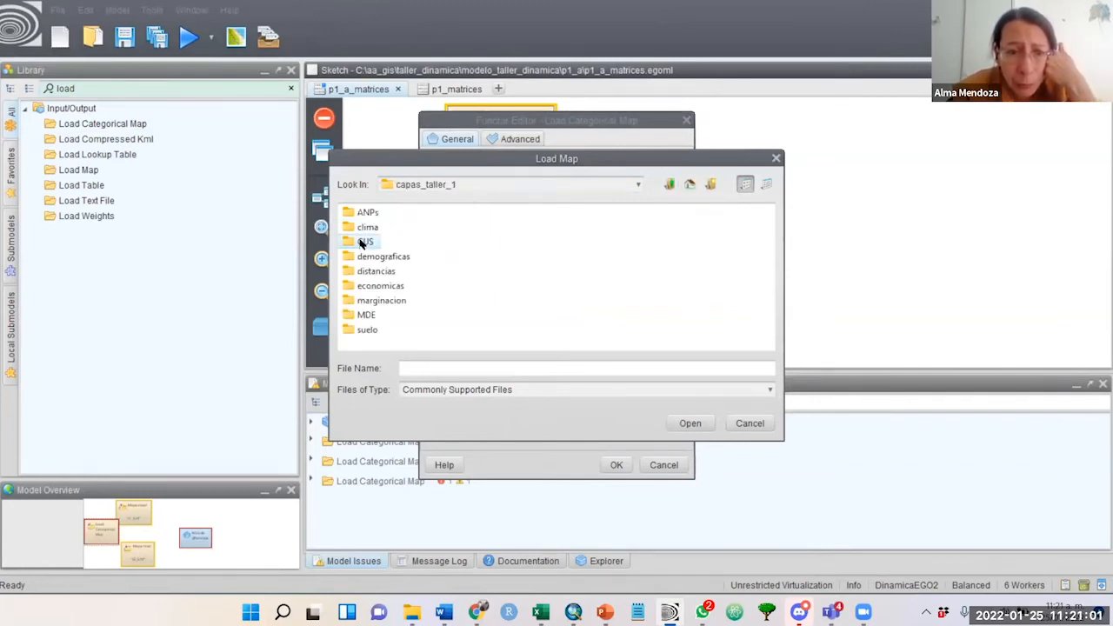
{"action": "double_click", "coordinate": [361, 245]}
{"action": "left_click", "coordinate": [365, 214]}
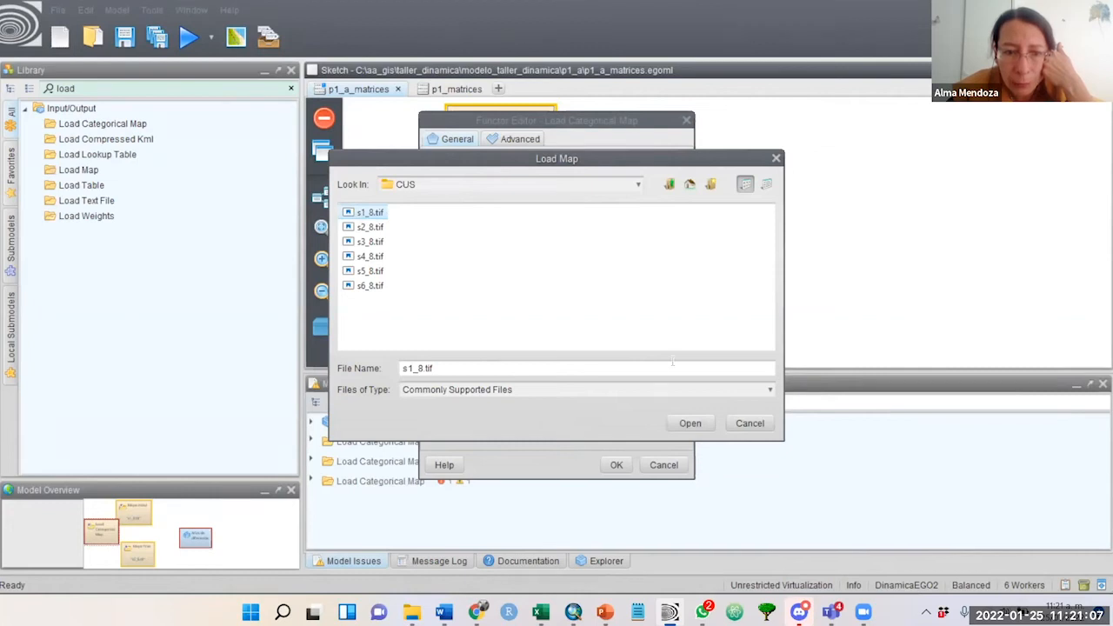
{"action": "left_click", "coordinate": [690, 424]}
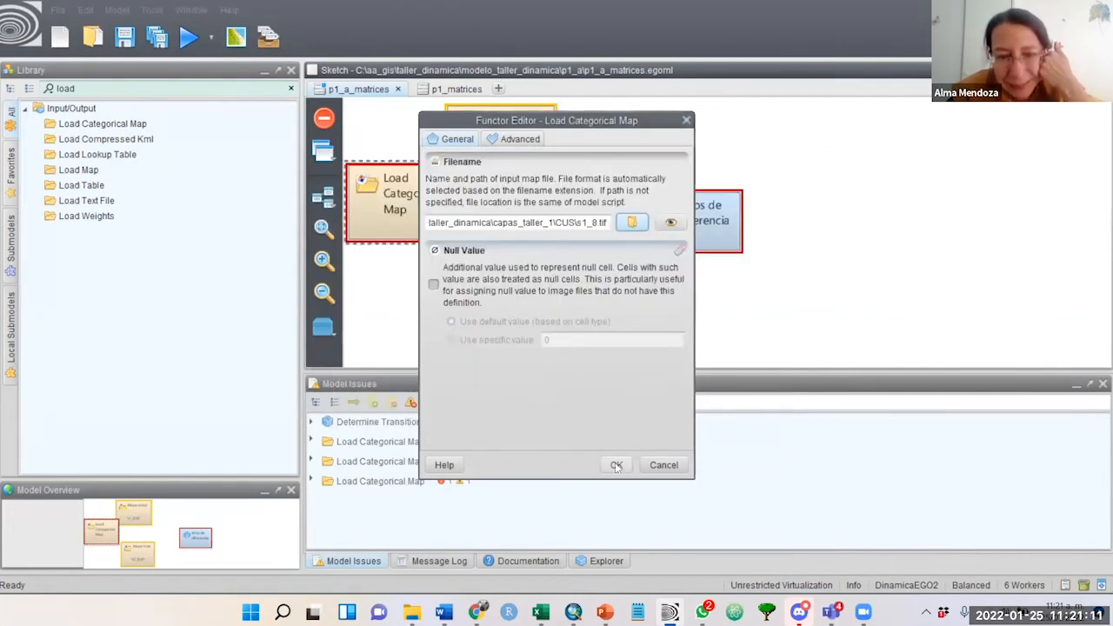
{"action": "left_click", "coordinate": [615, 464]}
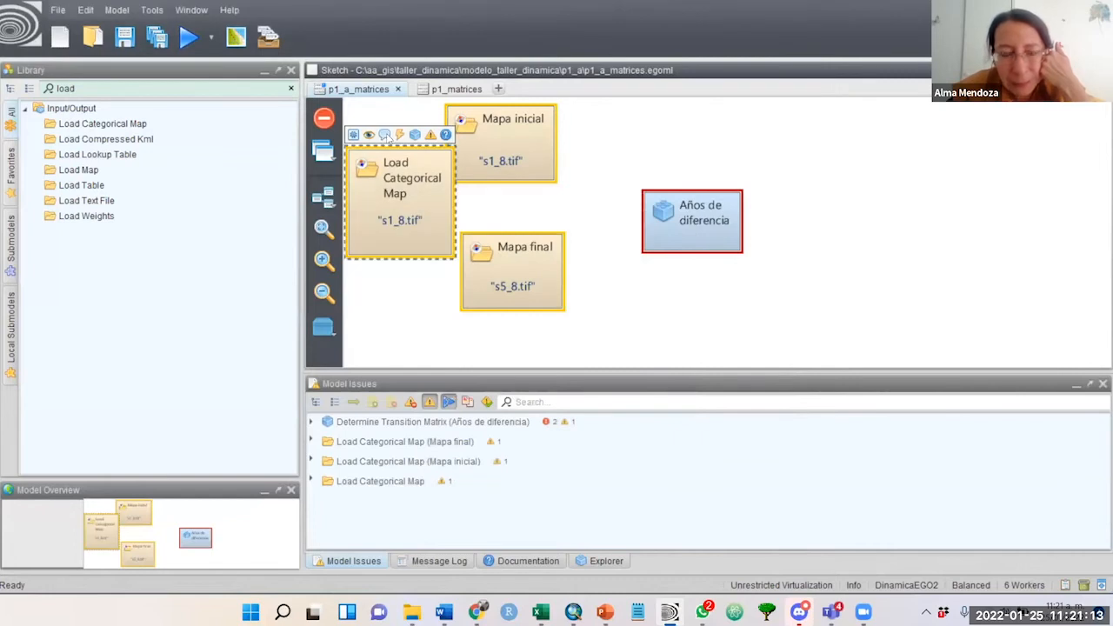
Step: Give the new Load Categorical Map functor the alias Mapa_1
{"action": "left_click", "coordinate": [385, 136]}
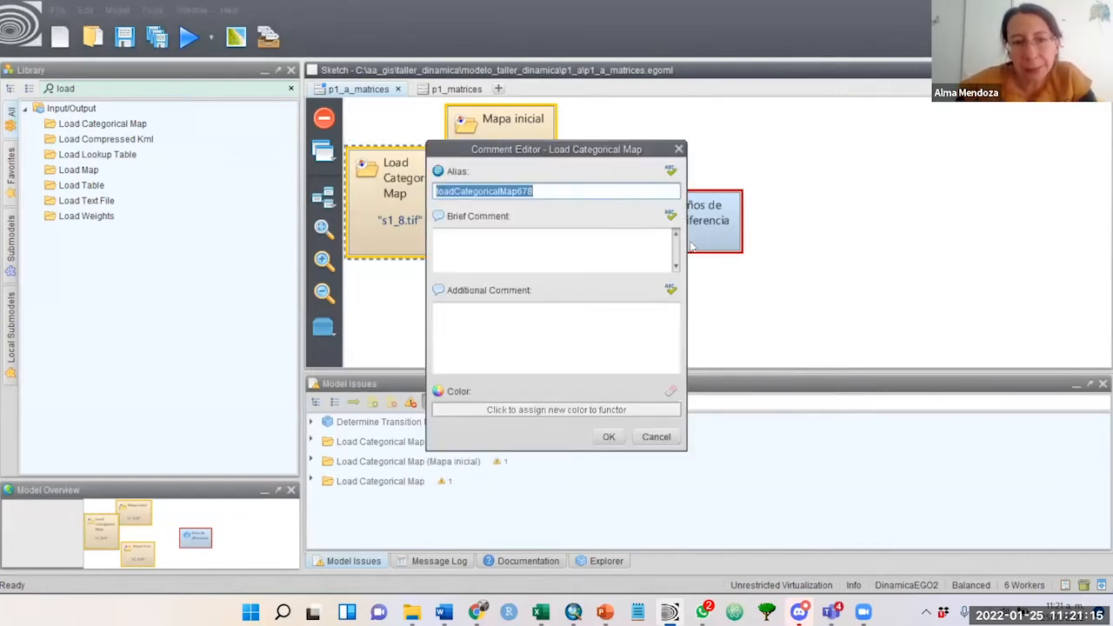
{"action": "key", "text": "BackSpace"}
{"action": "type", "text": "Mapa_1"}
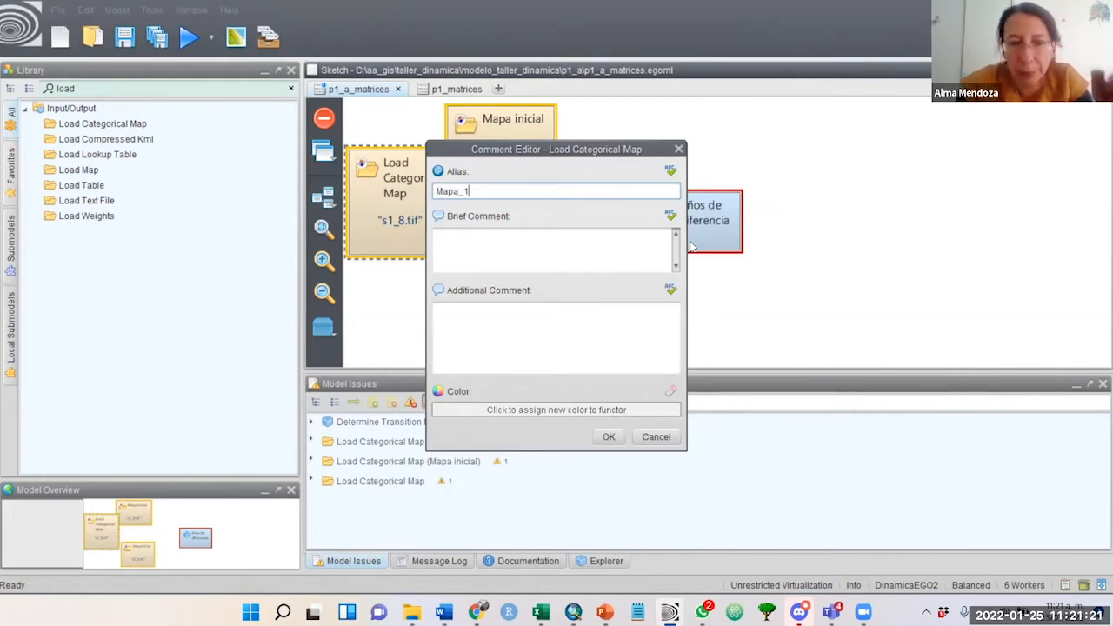
{"action": "left_click", "coordinate": [609, 437]}
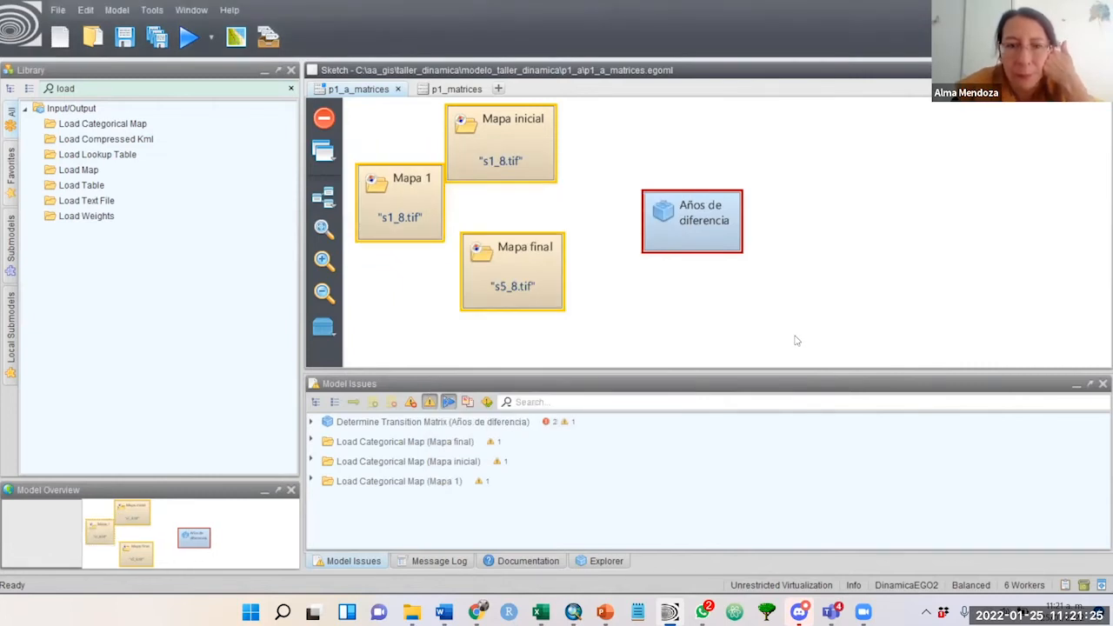
Step: Delete the extra Mapa 1 functor from the sketch
{"action": "left_click", "coordinate": [399, 196]}
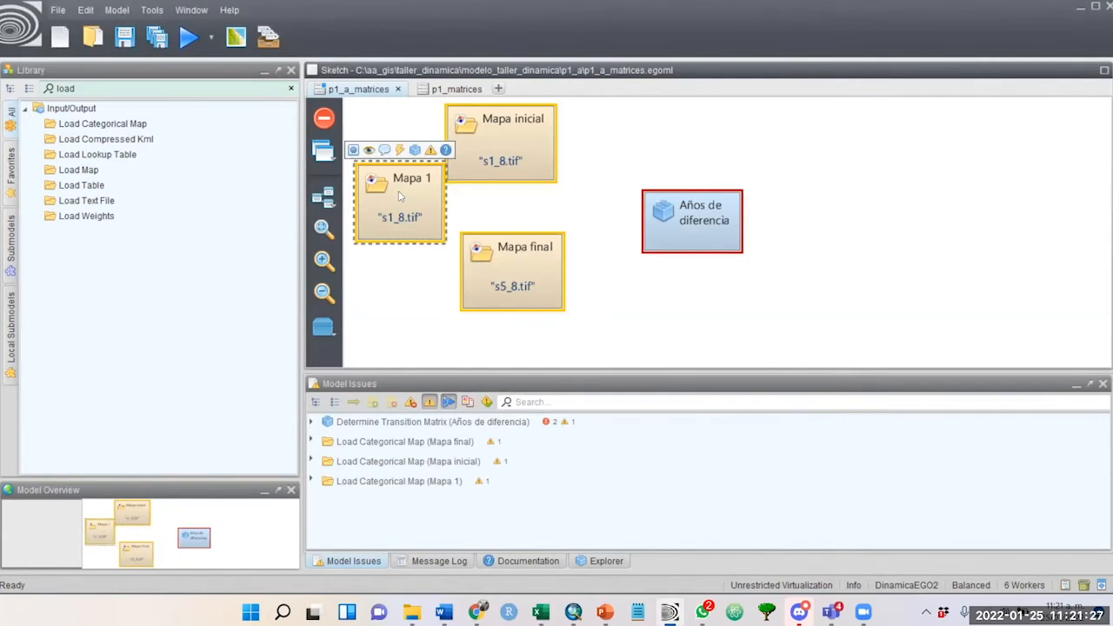
{"action": "key", "text": "Delete"}
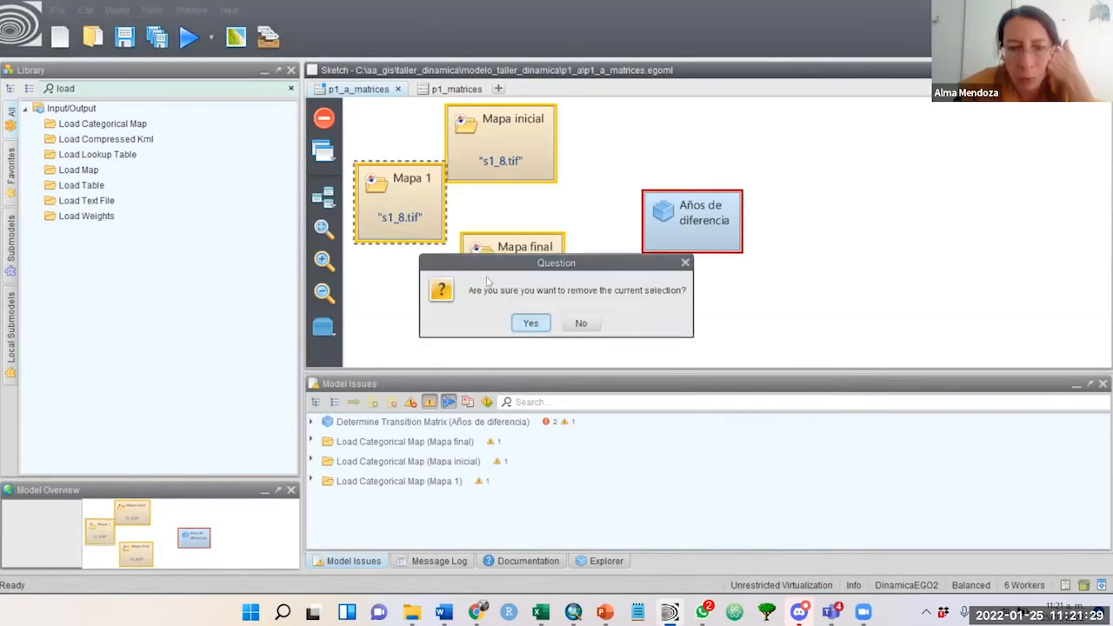
{"action": "left_click", "coordinate": [526, 321]}
Step: Search the functor library for "determi" and review the time steps setting of the Años de diferencia functor
{"action": "left_click_drag", "start_coordinate": [112, 89], "coordinate": [29, 91]}
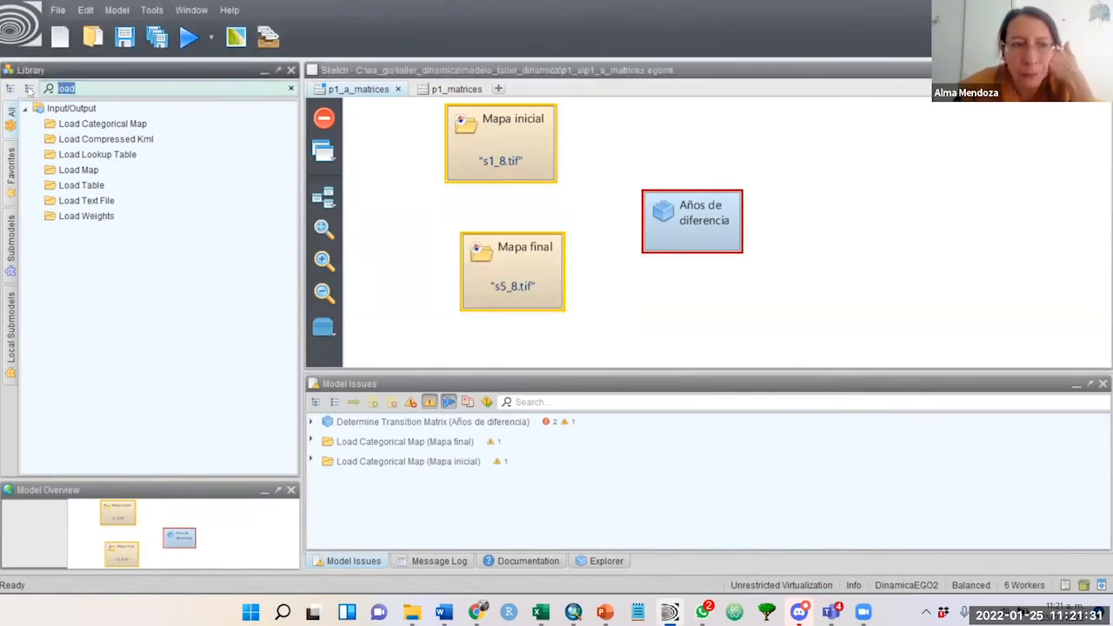
{"action": "type", "text": "determi"}
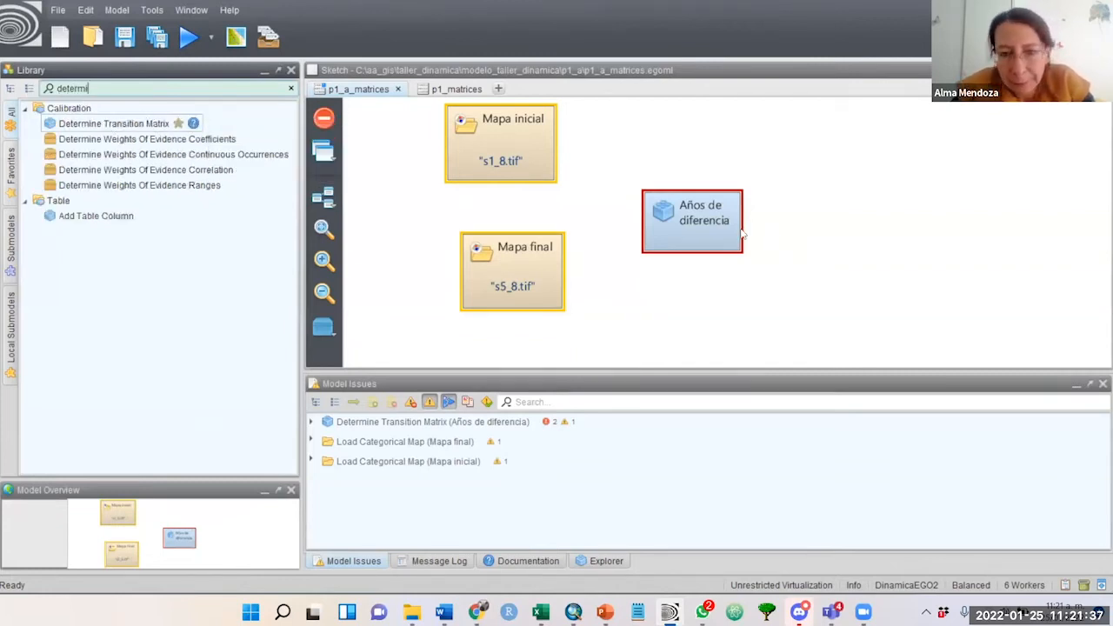
{"action": "double_click", "coordinate": [700, 222]}
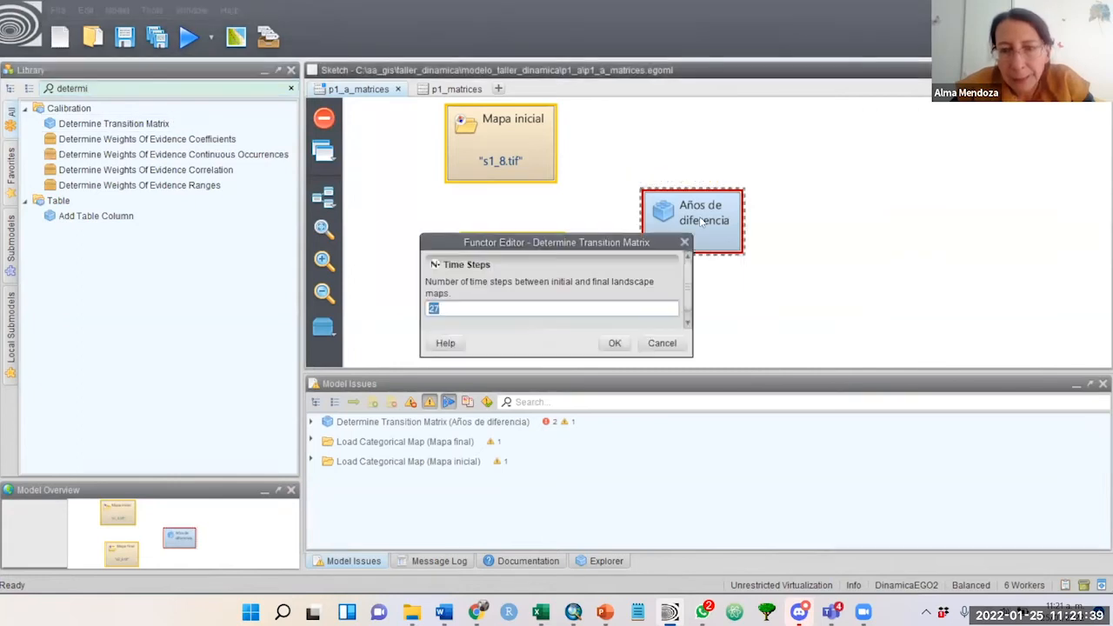
{"action": "left_click", "coordinate": [662, 346]}
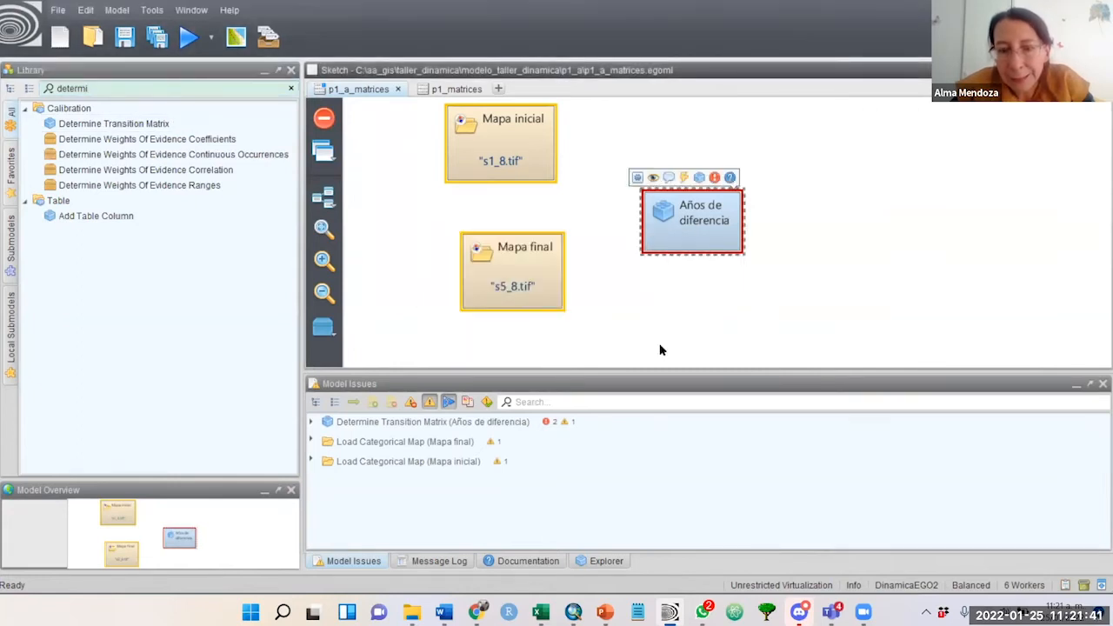
Step: Move the Años de diferencia functor slightly closer to the Mapa inicial and Mapa final functors
{"action": "left_click", "coordinate": [514, 136]}
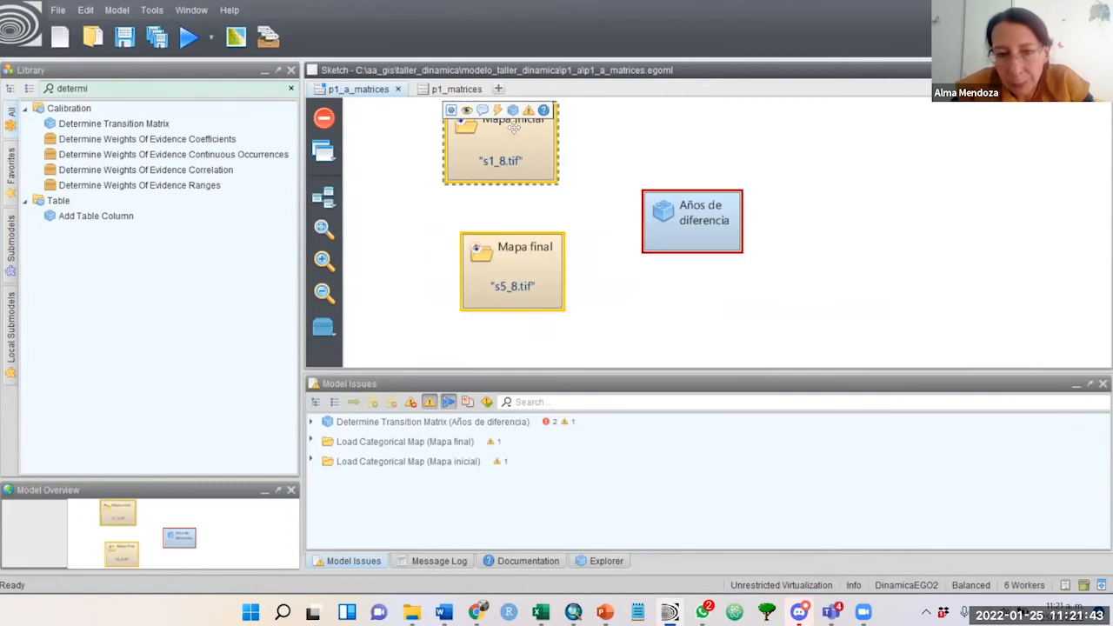
{"action": "left_click", "coordinate": [515, 276]}
{"action": "left_click_drag", "start_coordinate": [730, 226], "coordinate": [691, 227]}
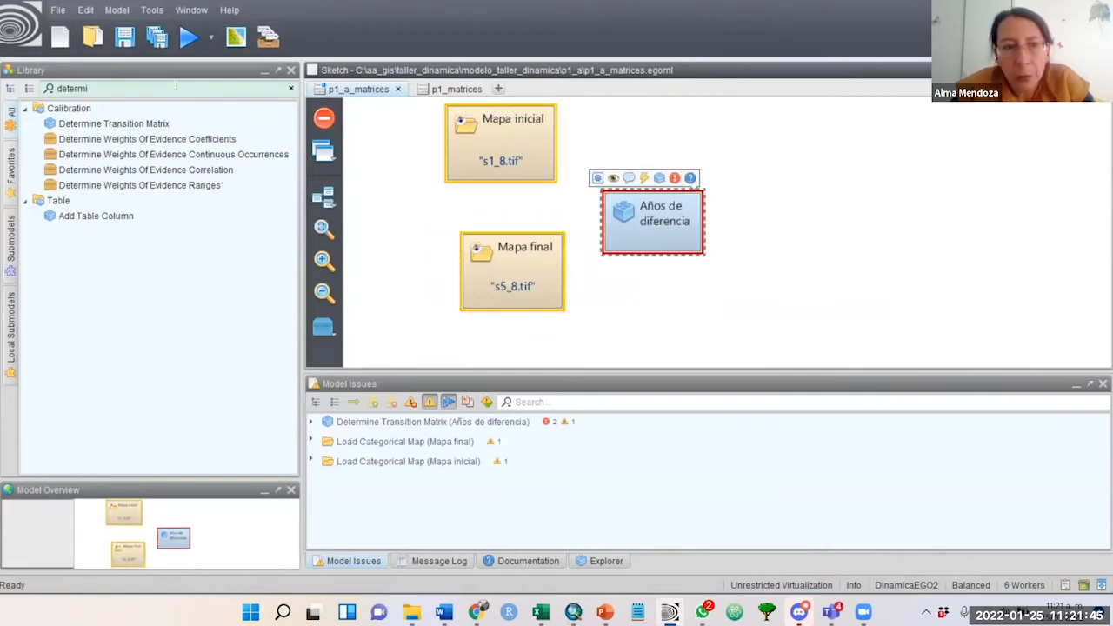
Step: Search the functor library for "save" and add a Save Table and a Save Map functor beyond Años de diferencia
{"action": "double_click", "coordinate": [167, 87]}
{"action": "type", "text": "save"}
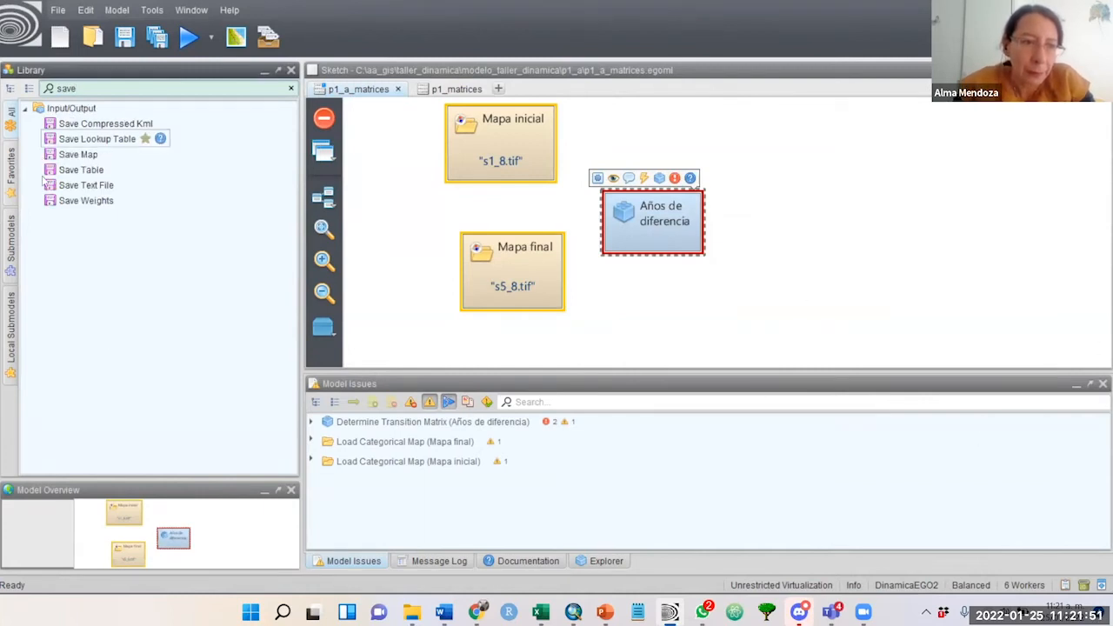
{"action": "left_click", "coordinate": [847, 206]}
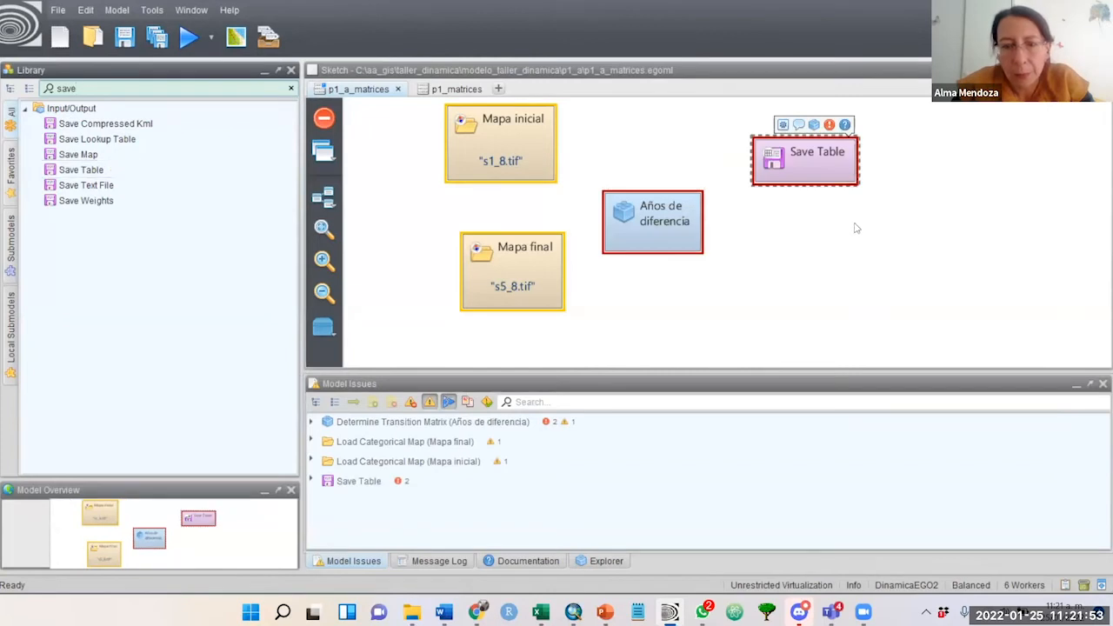
{"action": "left_click_drag", "start_coordinate": [63, 156], "coordinate": [789, 266]}
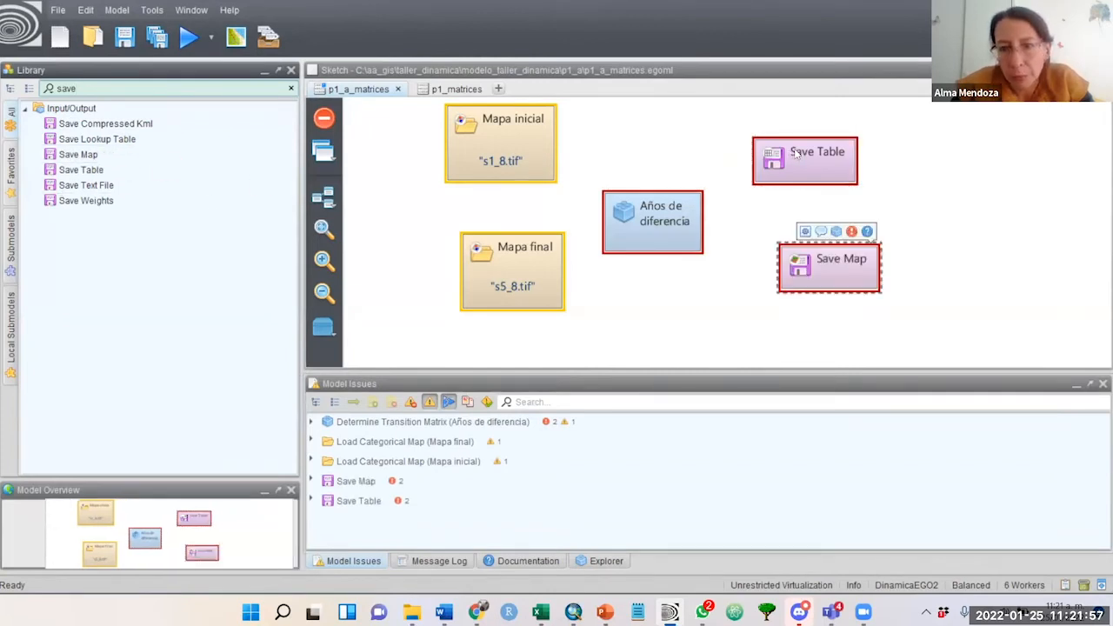
Step: Set the Save Table functor's output to a CSV file named multi_matrix in the p1_a folder of modelo_taller_dinamica
{"action": "double_click", "coordinate": [793, 157]}
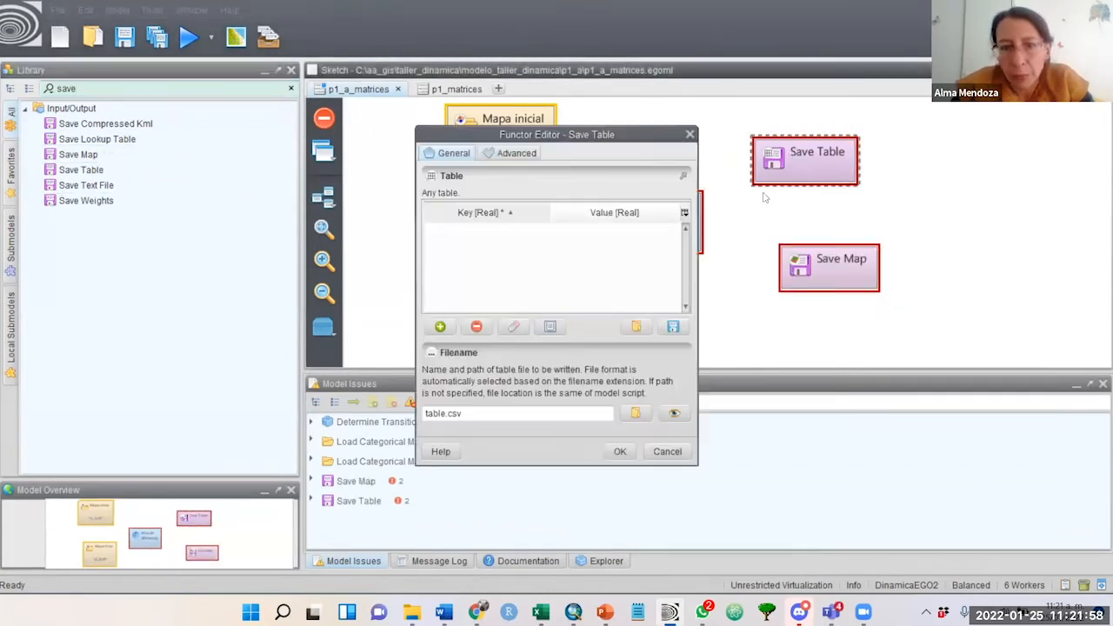
{"action": "left_click", "coordinate": [636, 415]}
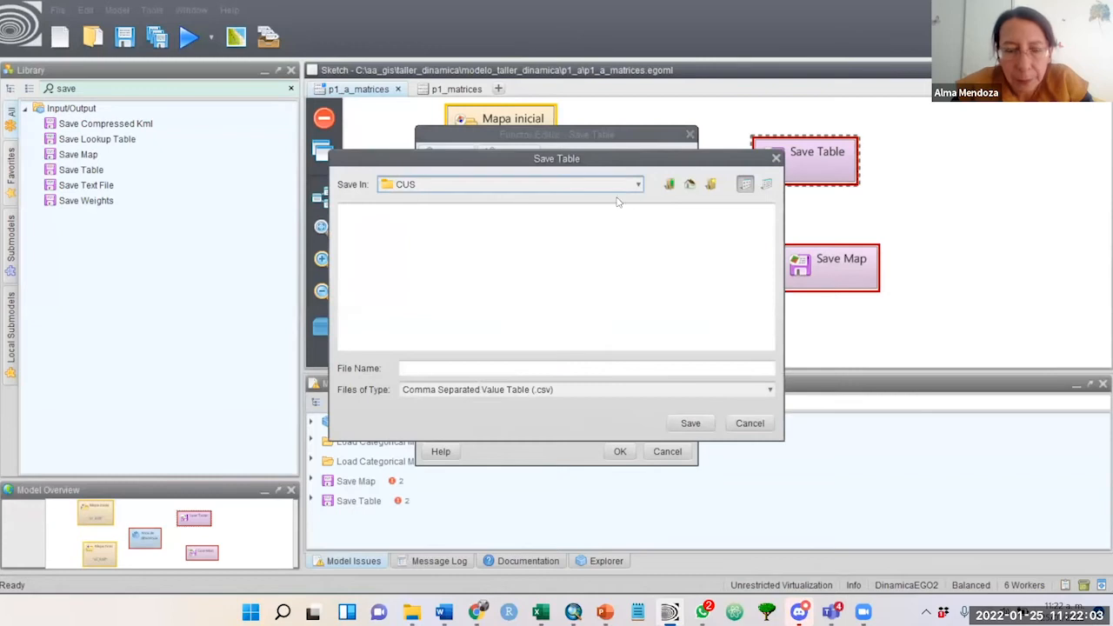
{"action": "left_click", "coordinate": [666, 183]}
{"action": "left_click", "coordinate": [666, 183]}
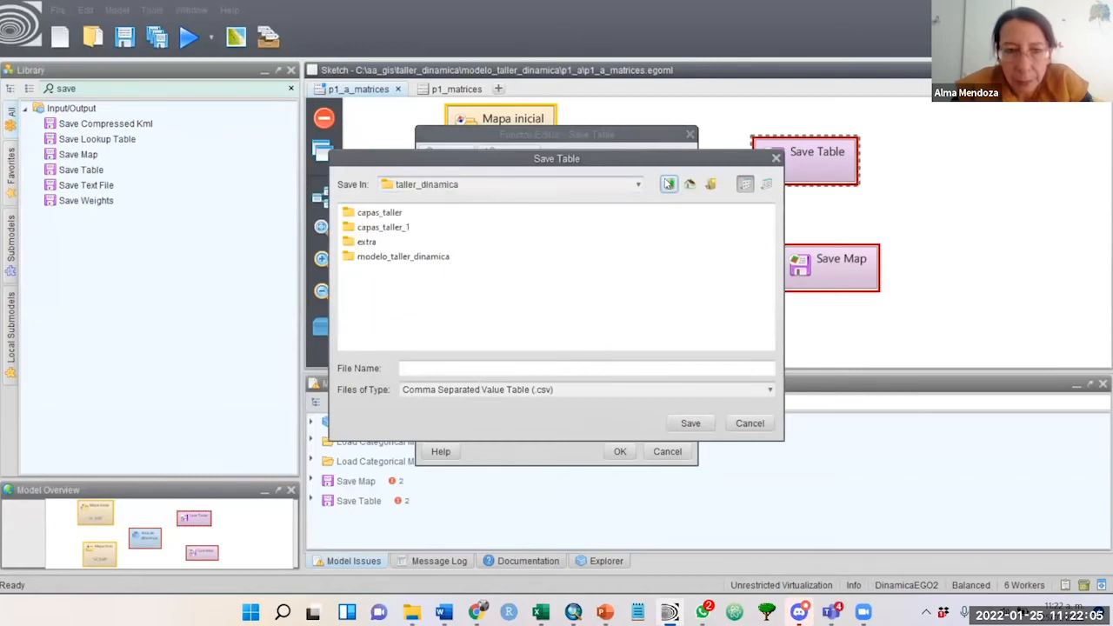
{"action": "left_click", "coordinate": [369, 267]}
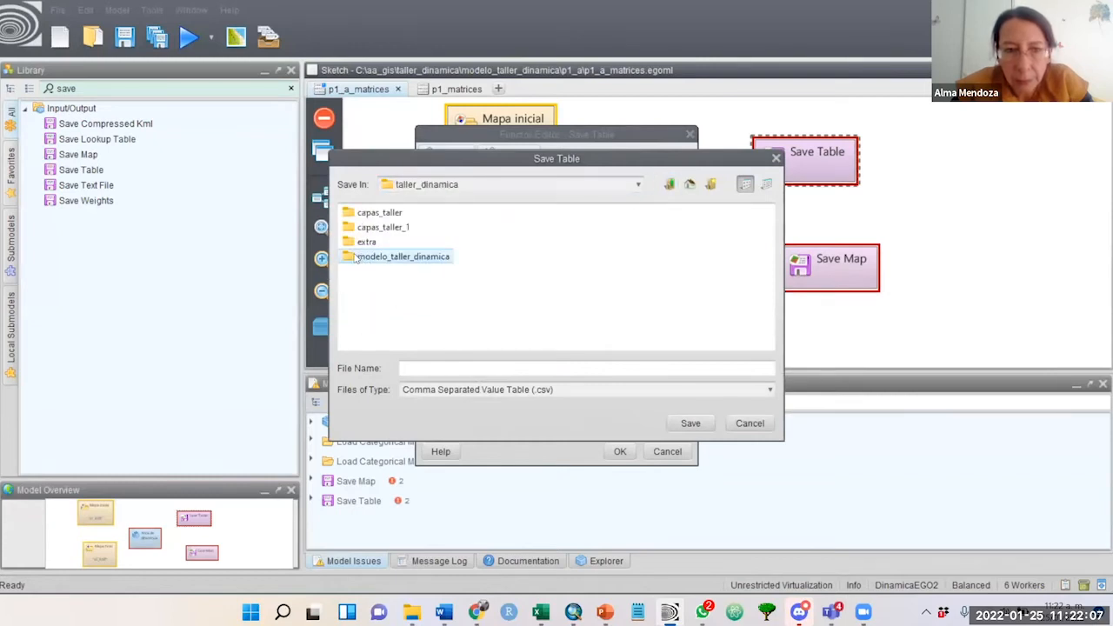
{"action": "double_click", "coordinate": [360, 257]}
{"action": "double_click", "coordinate": [361, 256]}
{"action": "left_click", "coordinate": [536, 368]}
{"action": "type", "text": "multi_m"}
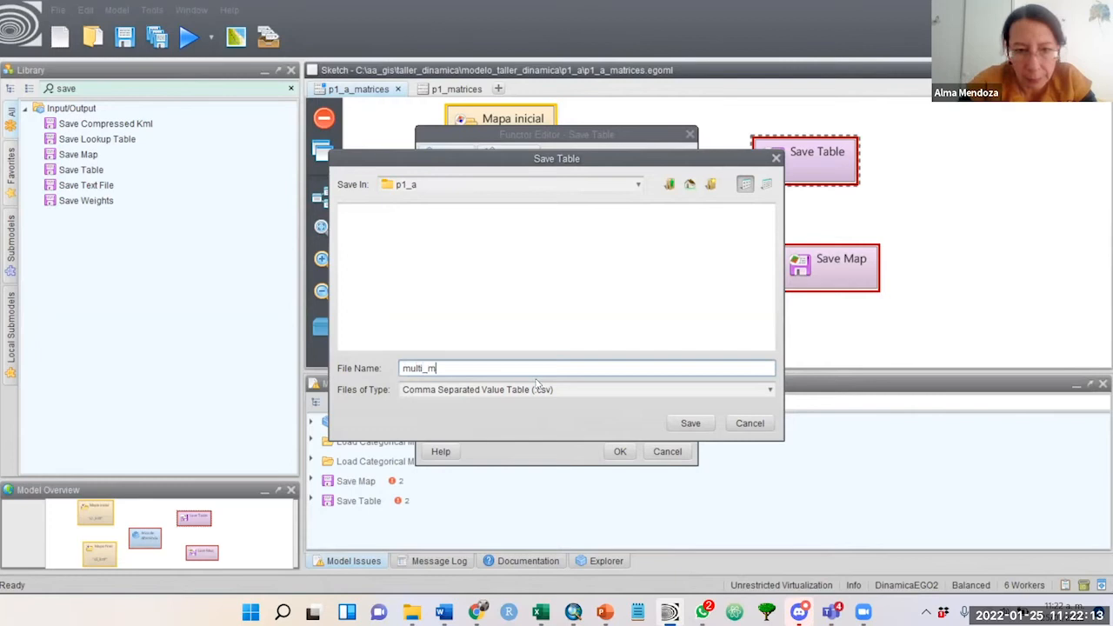
{"action": "type", "text": "atrix"}
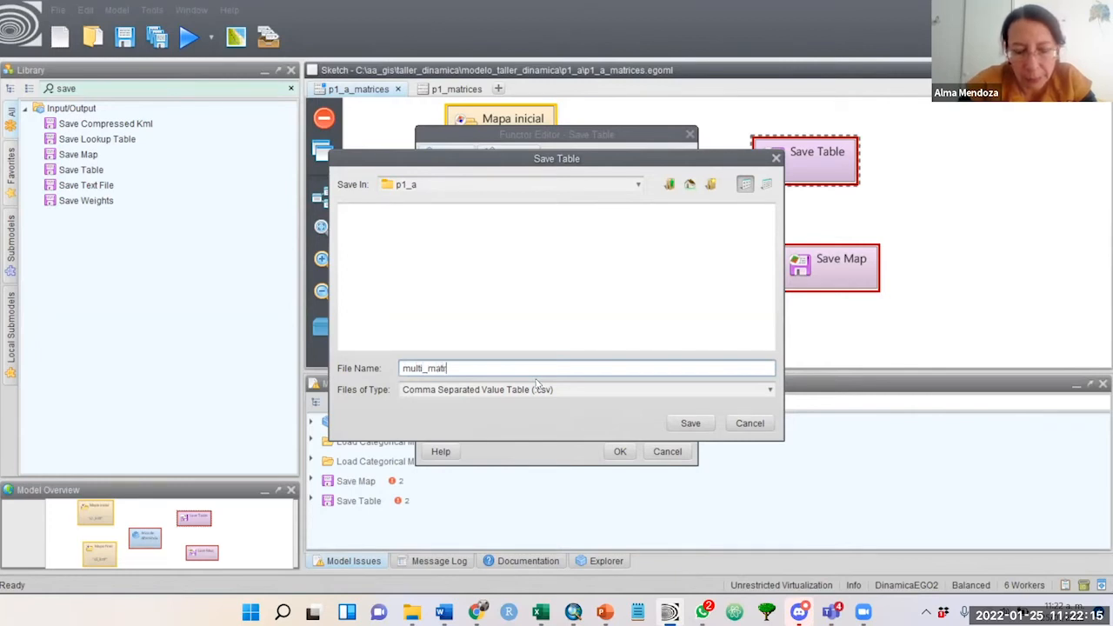
{"action": "left_click", "coordinate": [695, 423]}
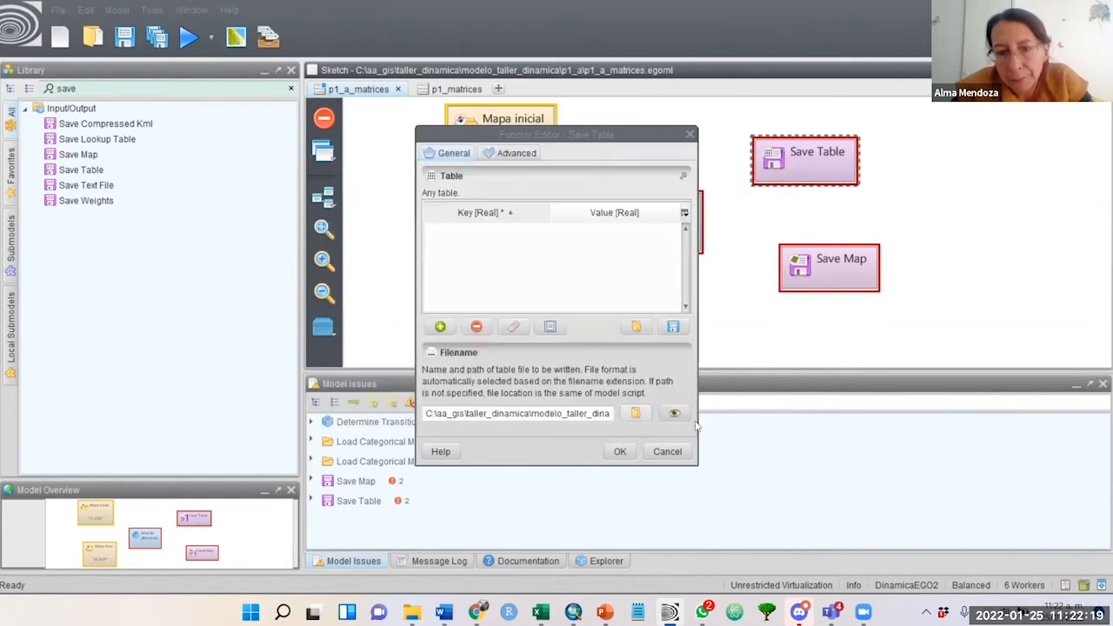
{"action": "left_click", "coordinate": [624, 451]}
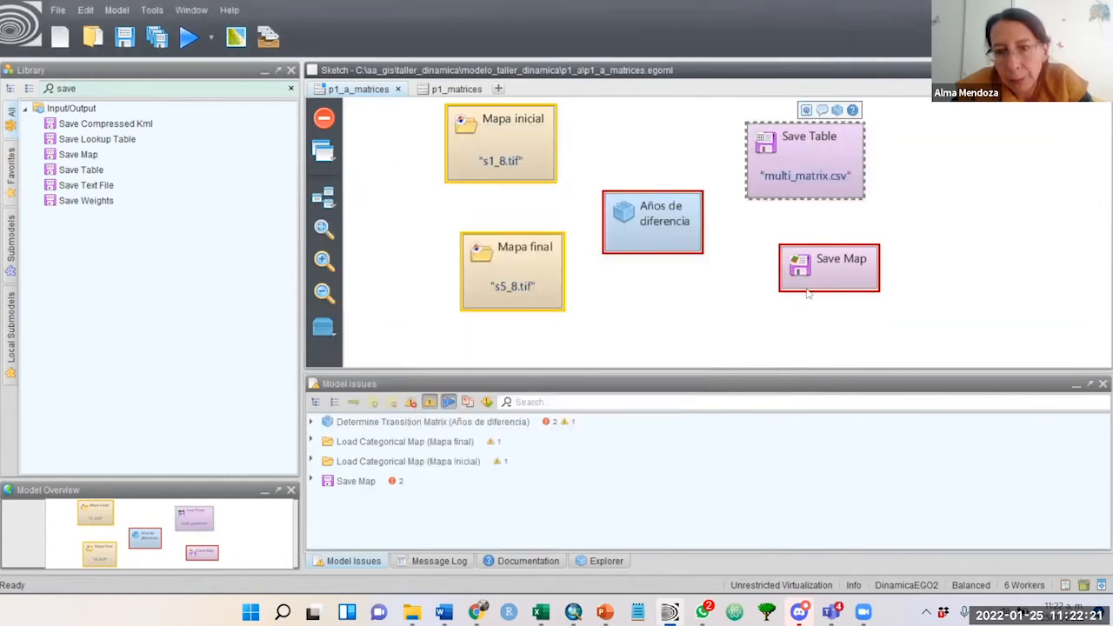
Step: Delete the Save Map functor from the sketch, leaving its settings unedited
{"action": "left_click", "coordinate": [828, 270]}
{"action": "double_click", "coordinate": [829, 270]}
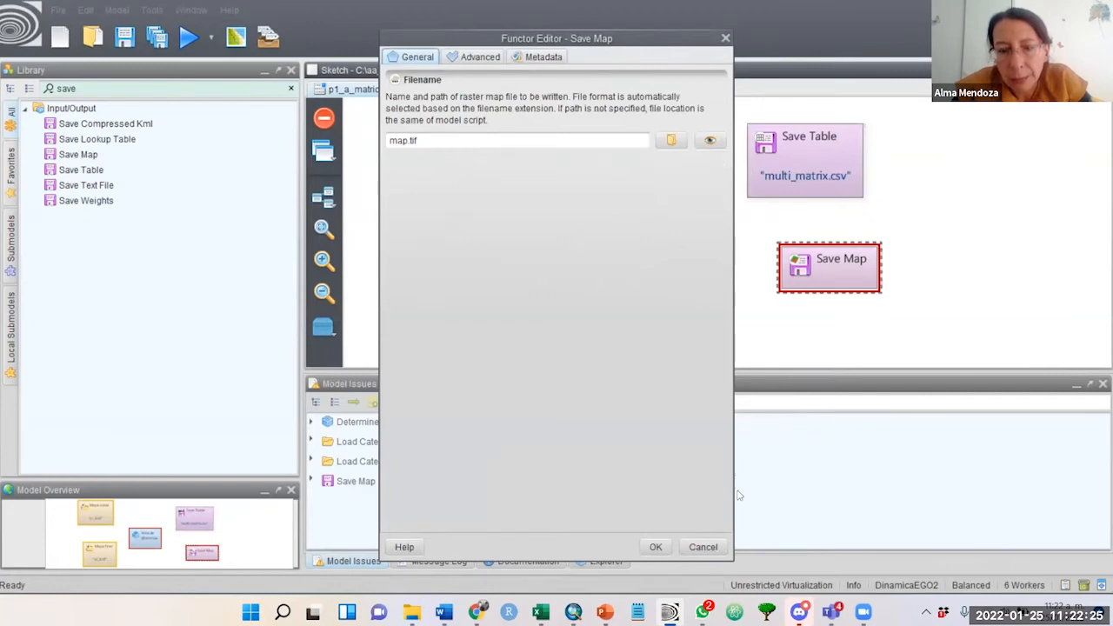
{"action": "left_click", "coordinate": [704, 546]}
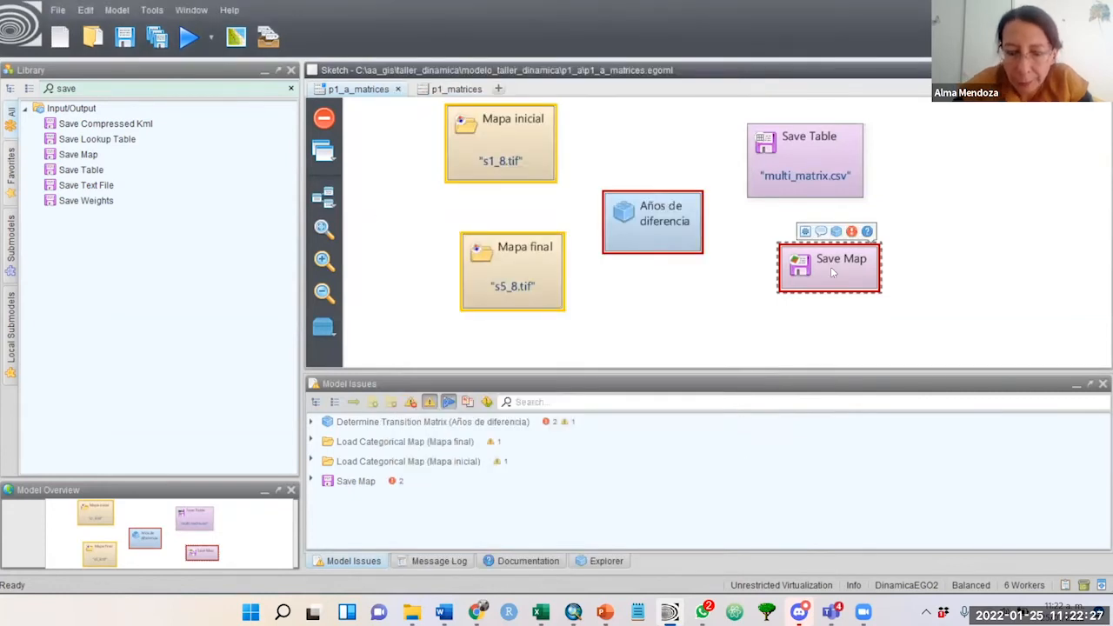
{"action": "key", "text": "Delete"}
{"action": "left_click", "coordinate": [524, 321]}
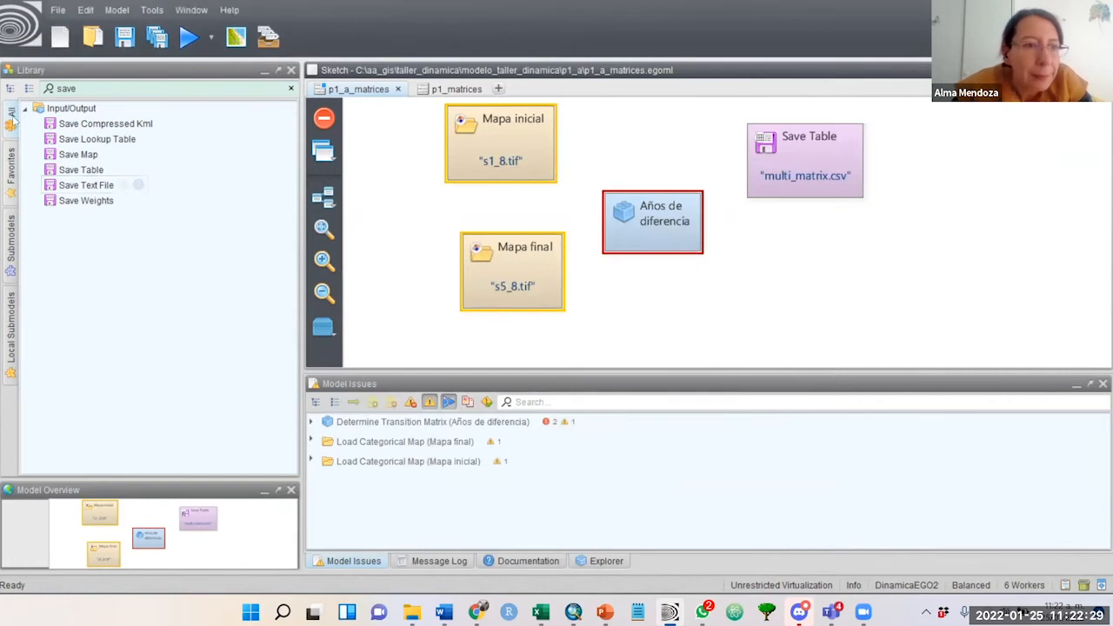
Step: Add a second Save Table functor below the multi_matrix one, writing to a CSV file named single_matrix in the p1_a folder
{"action": "left_click_drag", "start_coordinate": [124, 171], "coordinate": [813, 252]}
{"action": "double_click", "coordinate": [812, 250]}
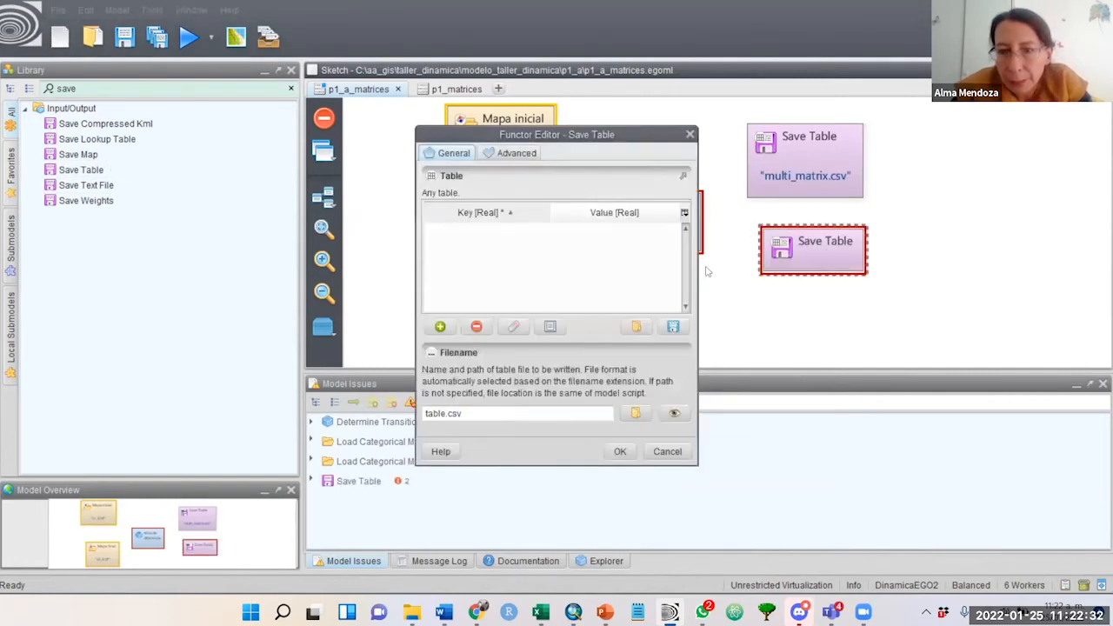
{"action": "left_click", "coordinate": [635, 414]}
{"action": "type", "text": "si"}
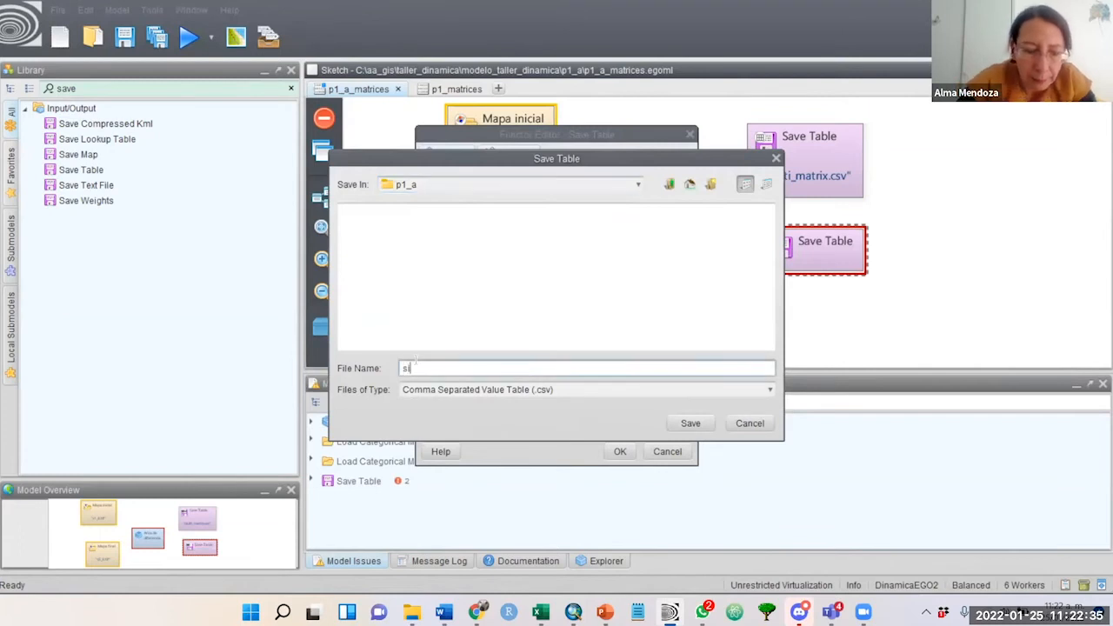
{"action": "type", "text": "ngle_matrix"}
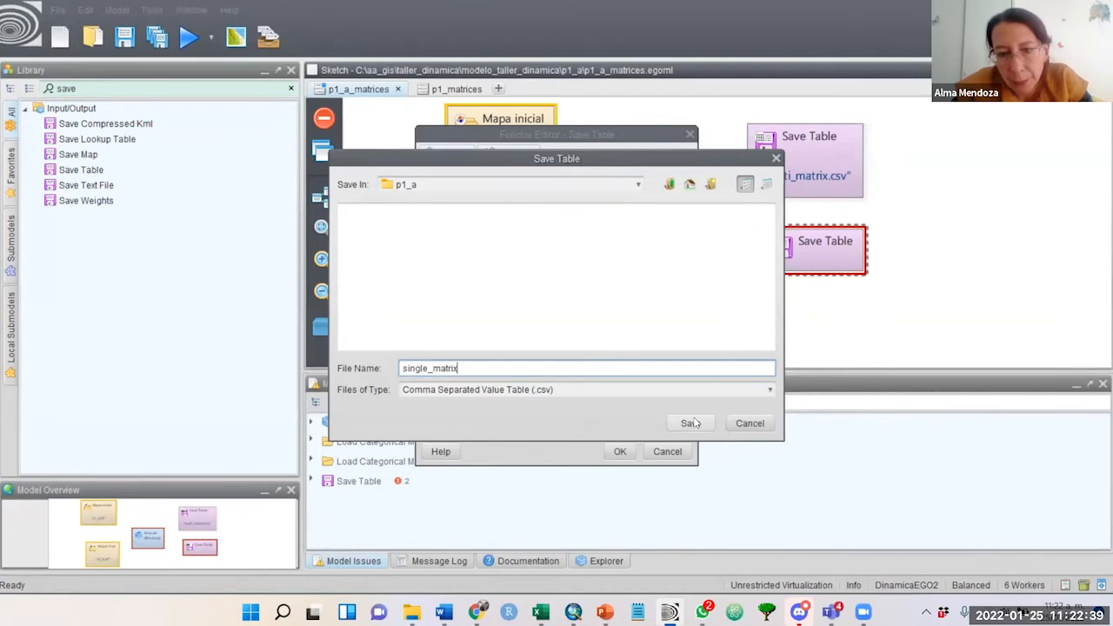
{"action": "left_click", "coordinate": [690, 423]}
{"action": "left_click", "coordinate": [620, 451]}
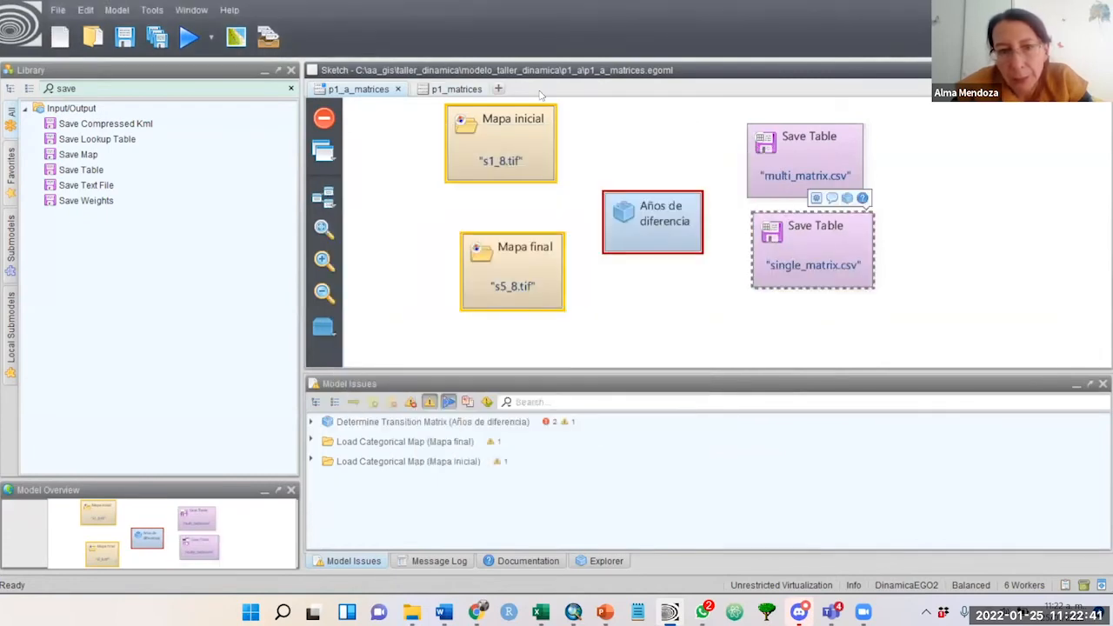
Step: Connect Mapa inicial's map to the Initial Landscape input of Años de diferencia, and connect Mapa final to the same functor
{"action": "left_click", "coordinate": [511, 141]}
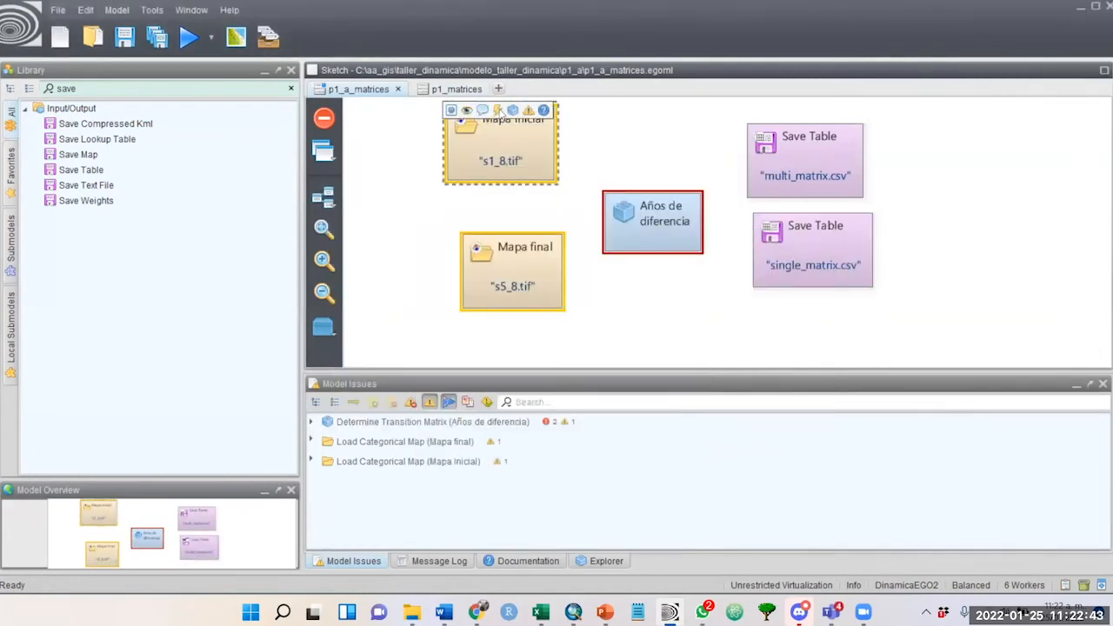
{"action": "left_click_drag", "start_coordinate": [501, 111], "coordinate": [633, 212]}
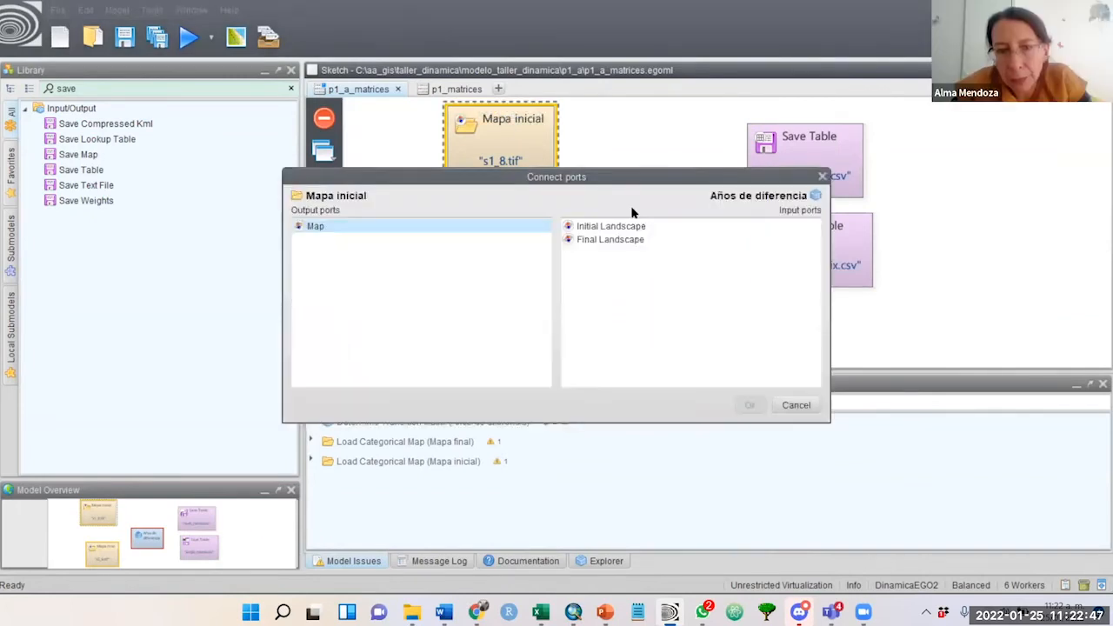
{"action": "left_click", "coordinate": [598, 227]}
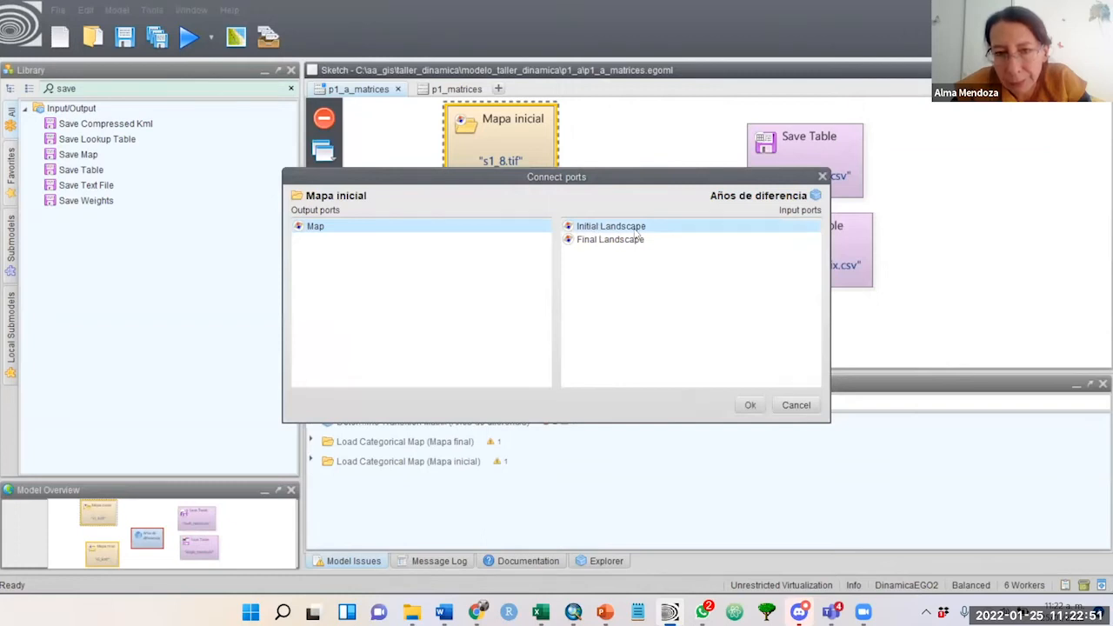
{"action": "left_click", "coordinate": [750, 405]}
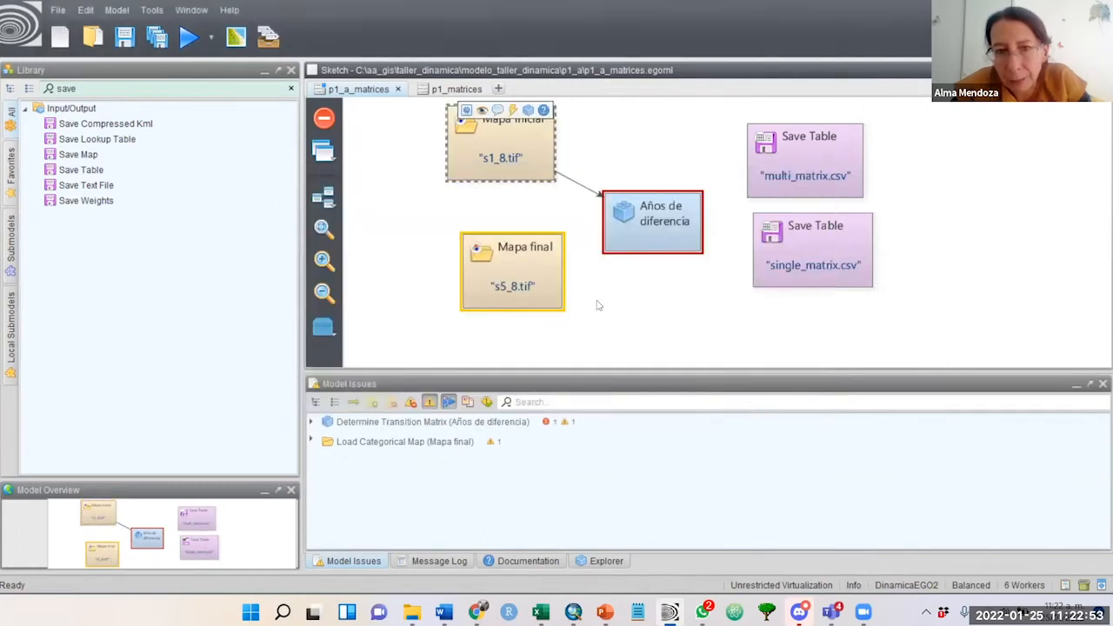
{"action": "left_click", "coordinate": [512, 262]}
{"action": "left_click_drag", "start_coordinate": [506, 222], "coordinate": [634, 221]}
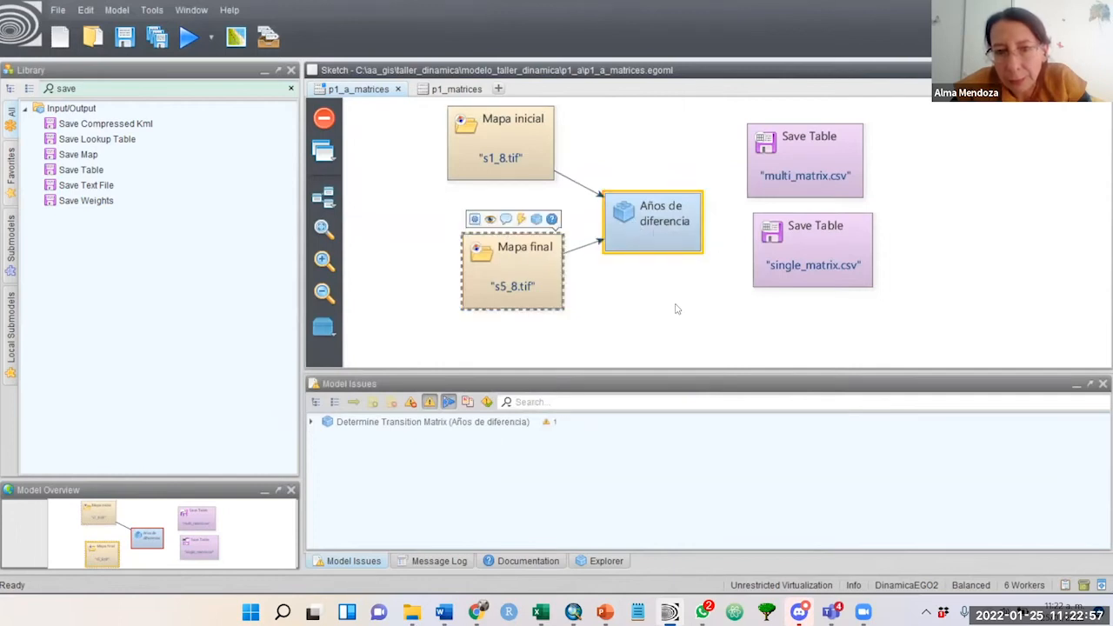
{"action": "left_click", "coordinate": [676, 308]}
Step: Connect the Multi Step Matrix output of Años de diferencia to the Table input of the multi_matrix.csv Save Table functor
{"action": "left_click", "coordinate": [625, 212]}
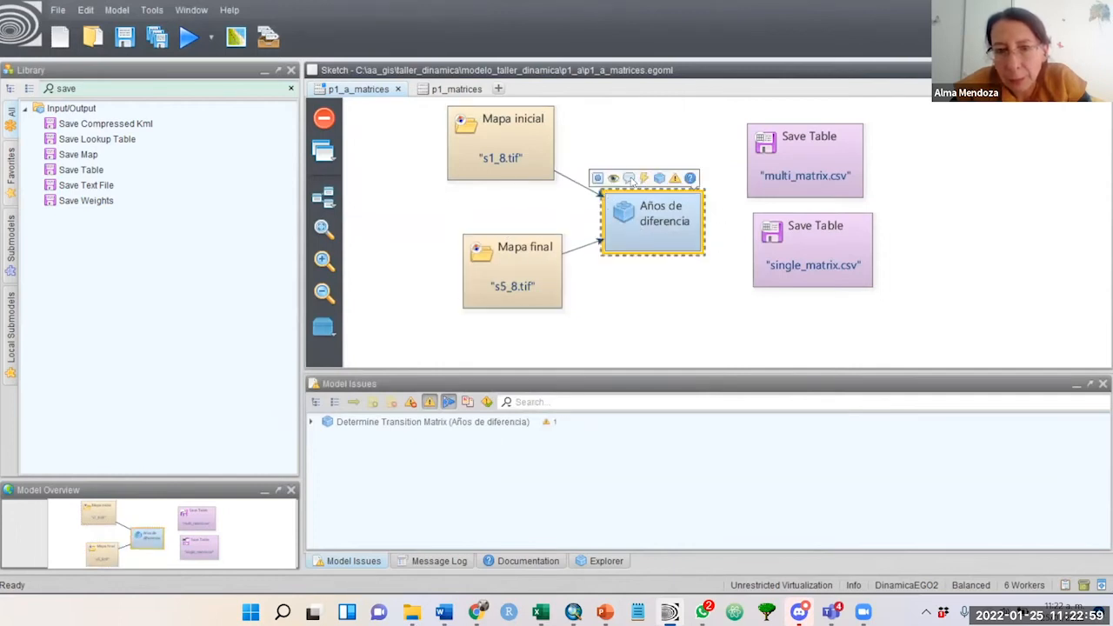
{"action": "left_click_drag", "start_coordinate": [645, 179], "coordinate": [788, 157]}
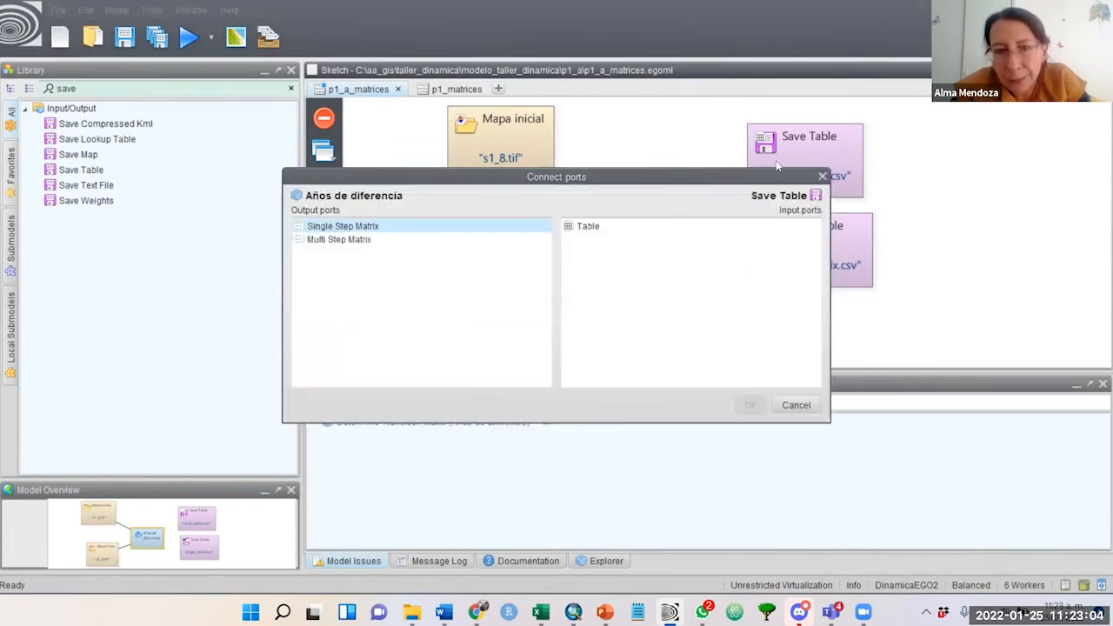
{"action": "left_click", "coordinate": [358, 241]}
{"action": "left_click", "coordinate": [578, 228]}
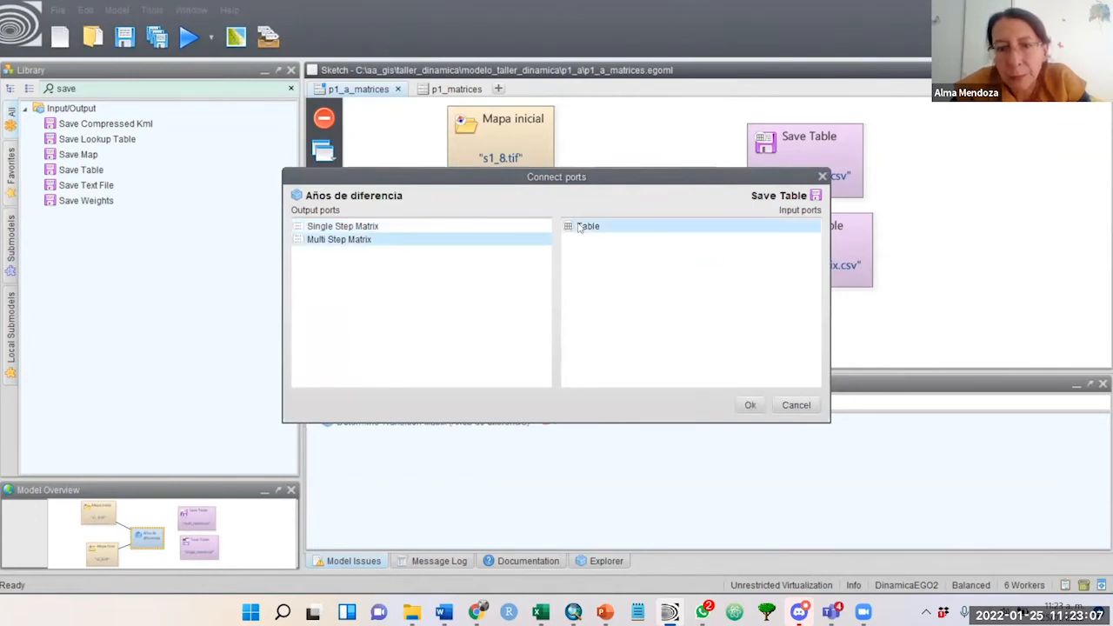
{"action": "left_click", "coordinate": [749, 406]}
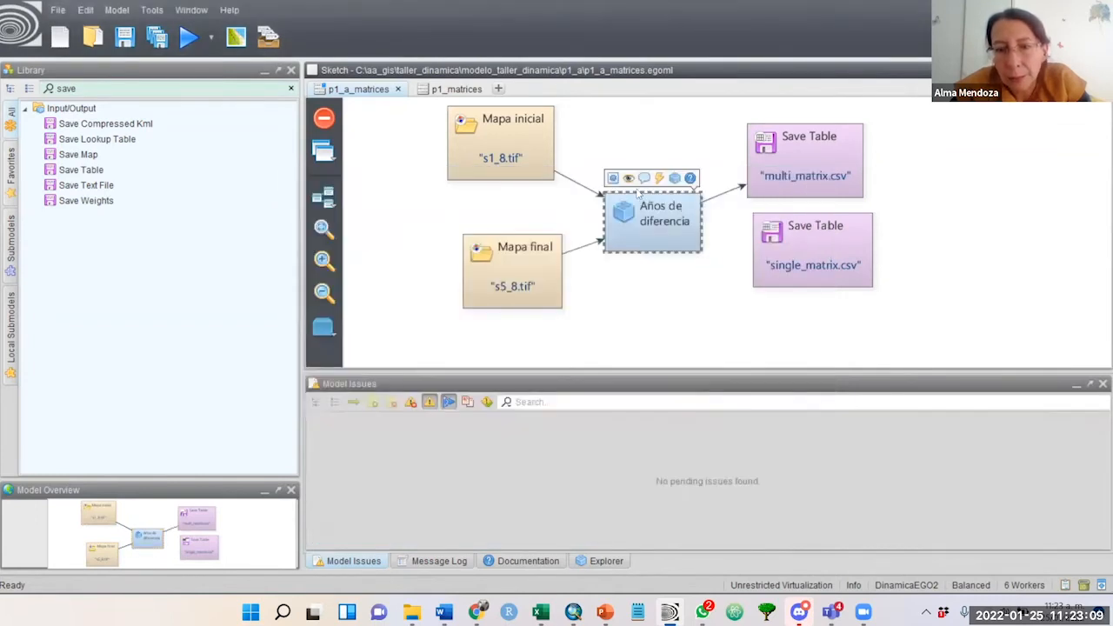
Step: Connect the Single Step Matrix output of Años de diferencia to the Table input of the single_matrix.csv Save Table functor
{"action": "left_click_drag", "start_coordinate": [658, 179], "coordinate": [758, 260]}
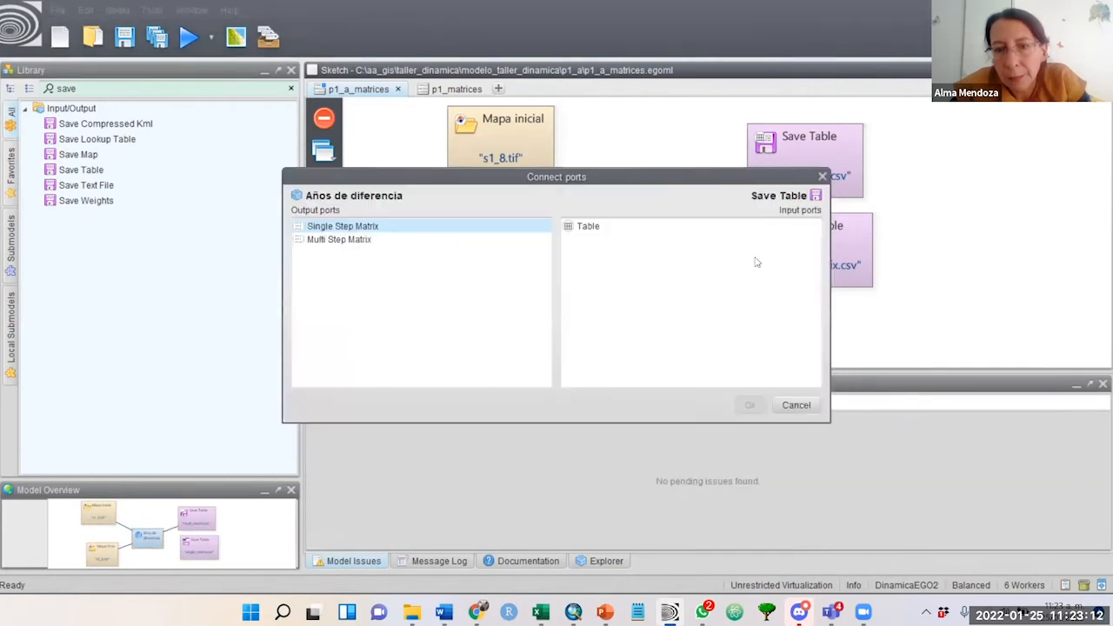
{"action": "left_click", "coordinate": [598, 227]}
{"action": "left_click", "coordinate": [750, 407]}
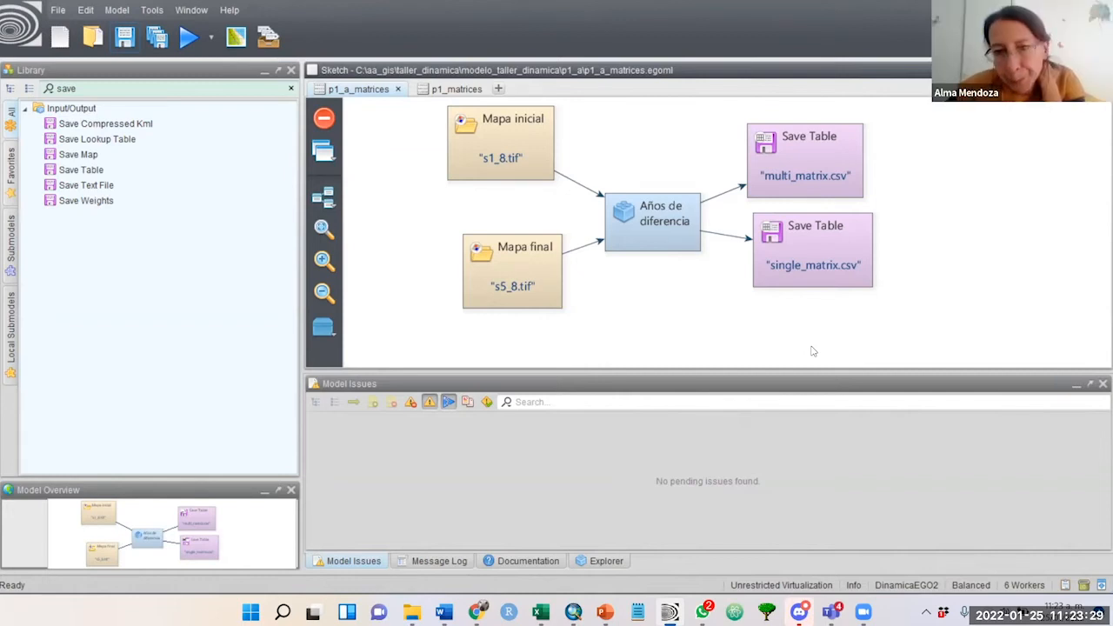
Step: Check the Time Steps setting of the Años de diferencia functor and leave it without making changes
{"action": "left_click", "coordinate": [630, 223]}
{"action": "double_click", "coordinate": [615, 251]}
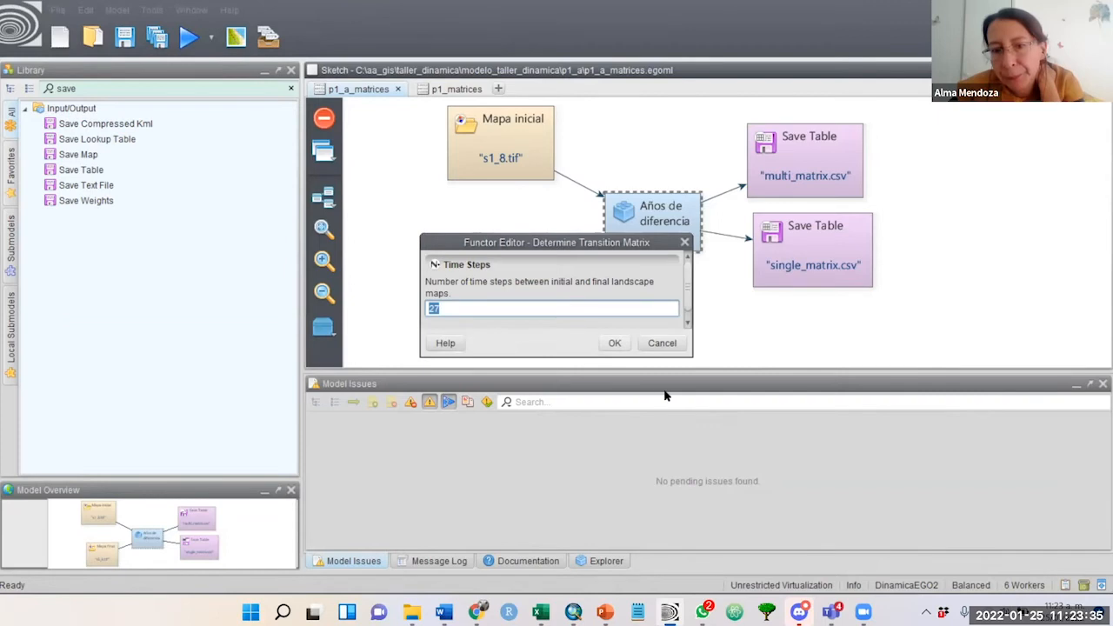
{"action": "left_click", "coordinate": [665, 345]}
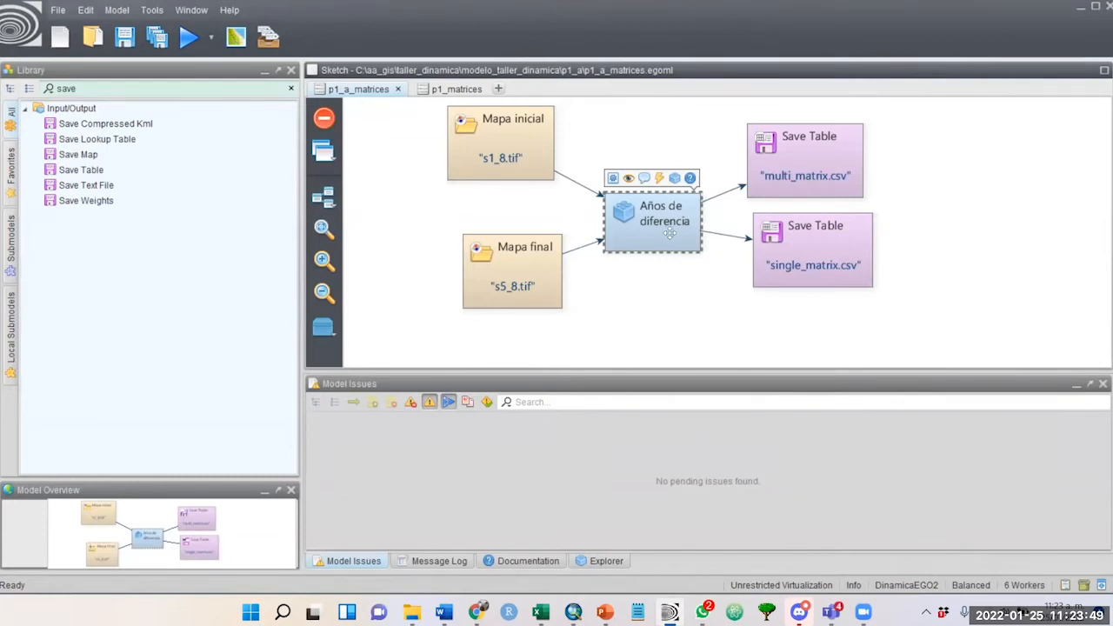
{"action": "mouse_move", "coordinate": [669, 233]}
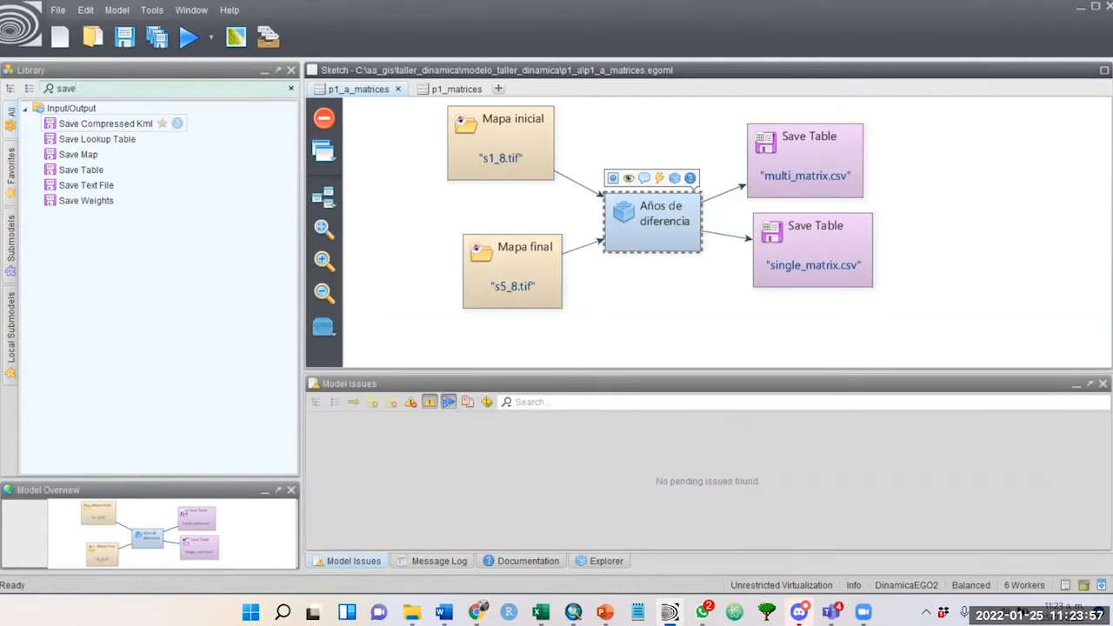
Step: Search the functor library for "determi" to locate the Determine Transition Matrix functor
{"action": "left_click_drag", "start_coordinate": [102, 89], "coordinate": [10, 89]}
{"action": "type", "text": "deter"}
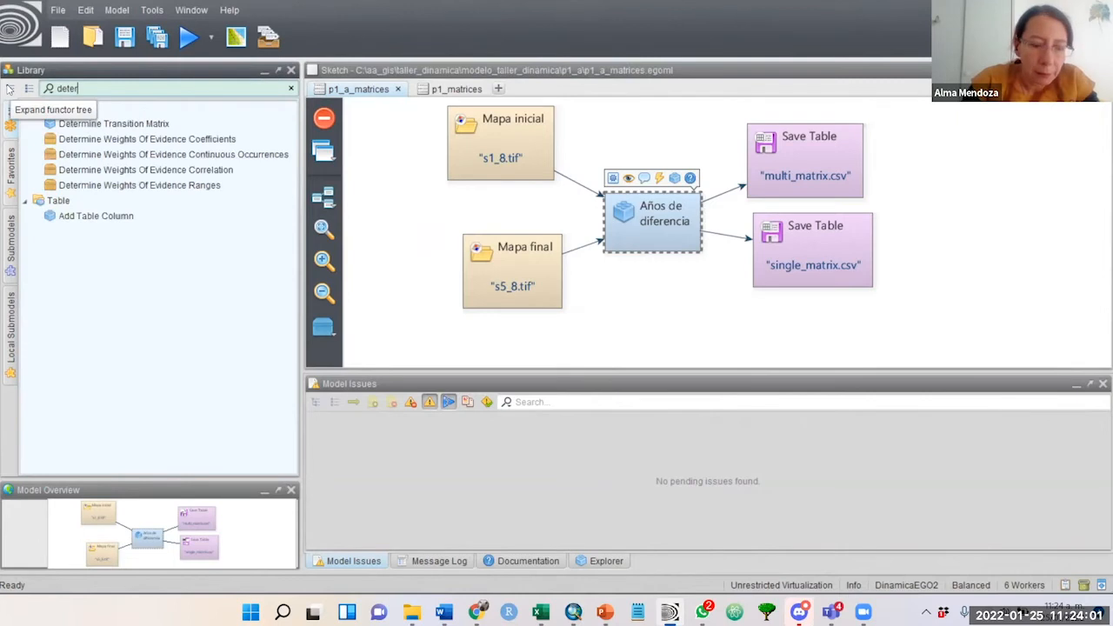
{"action": "type", "text": "mi"}
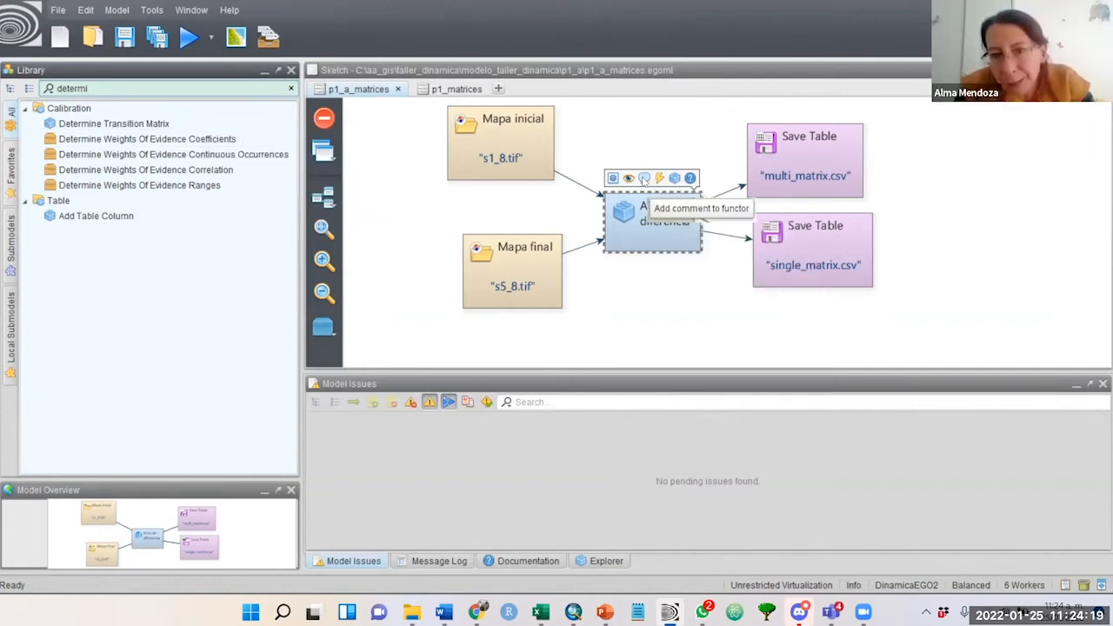
Step: Add the brief comment "Diferencia entre serie I y serie V del INEGI" to the Años de diferencia functor
{"action": "left_click", "coordinate": [645, 179]}
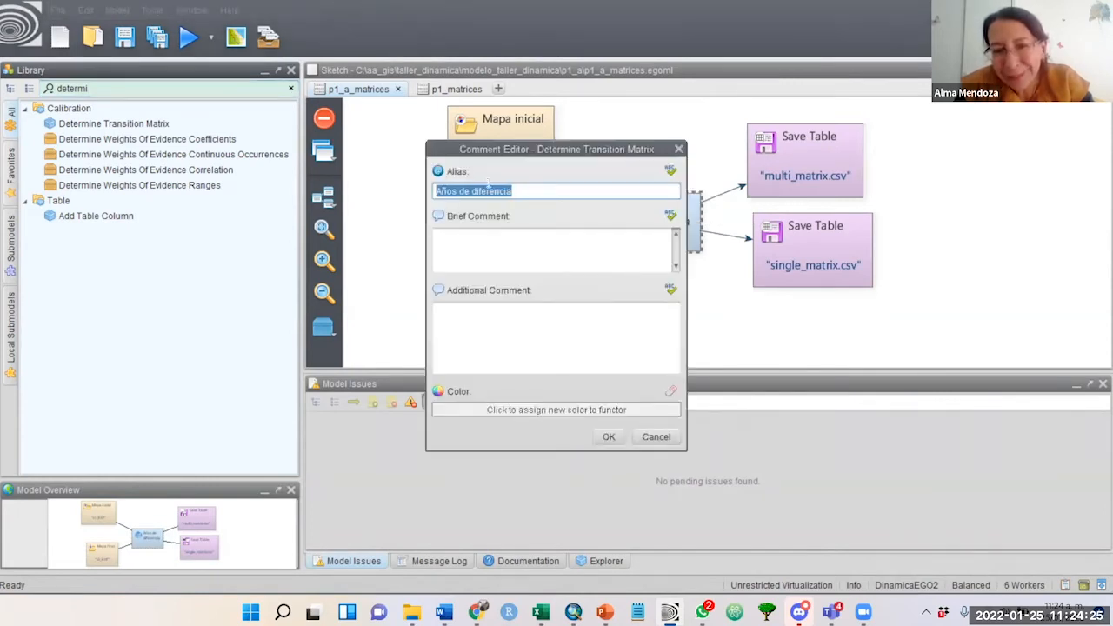
{"action": "left_click", "coordinate": [648, 258]}
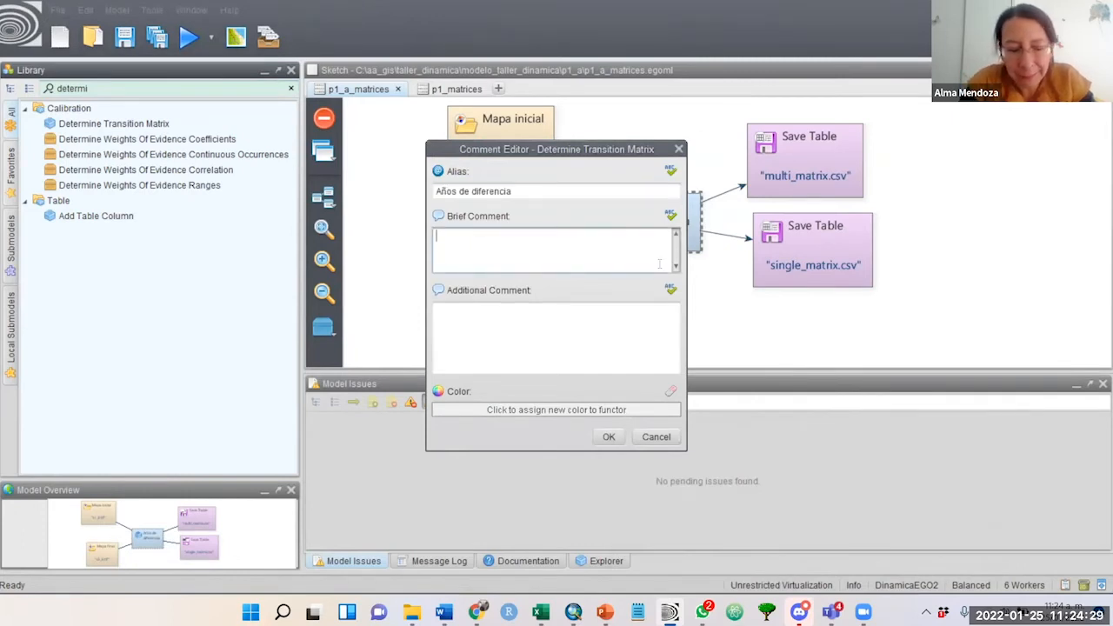
{"action": "type", "text": "Dife"}
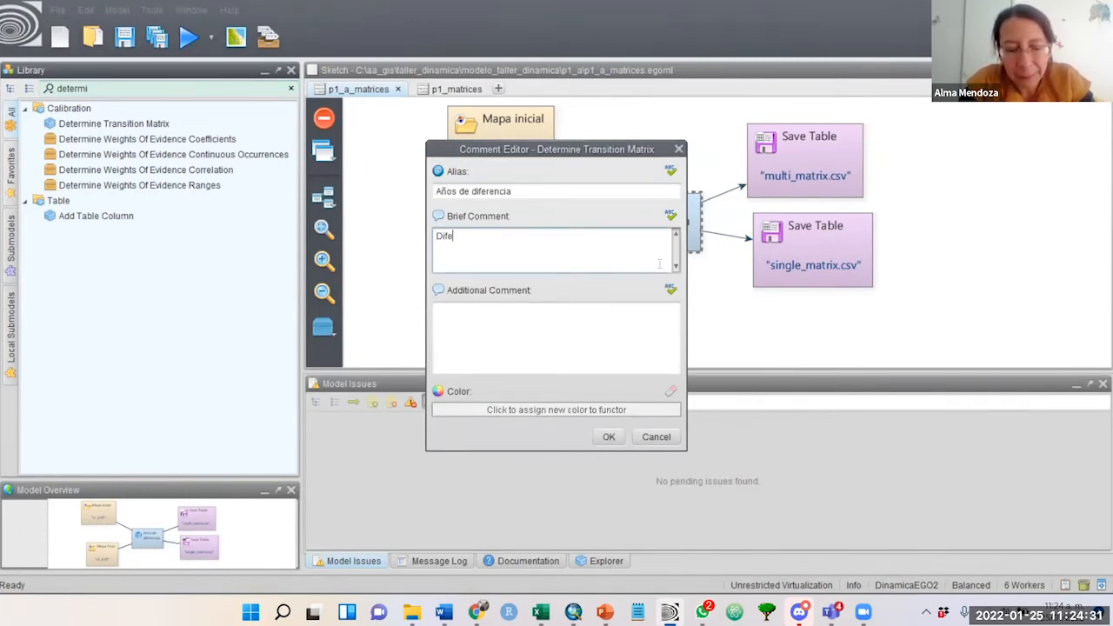
{"action": "type", "text": "rencia entre serie 1"}
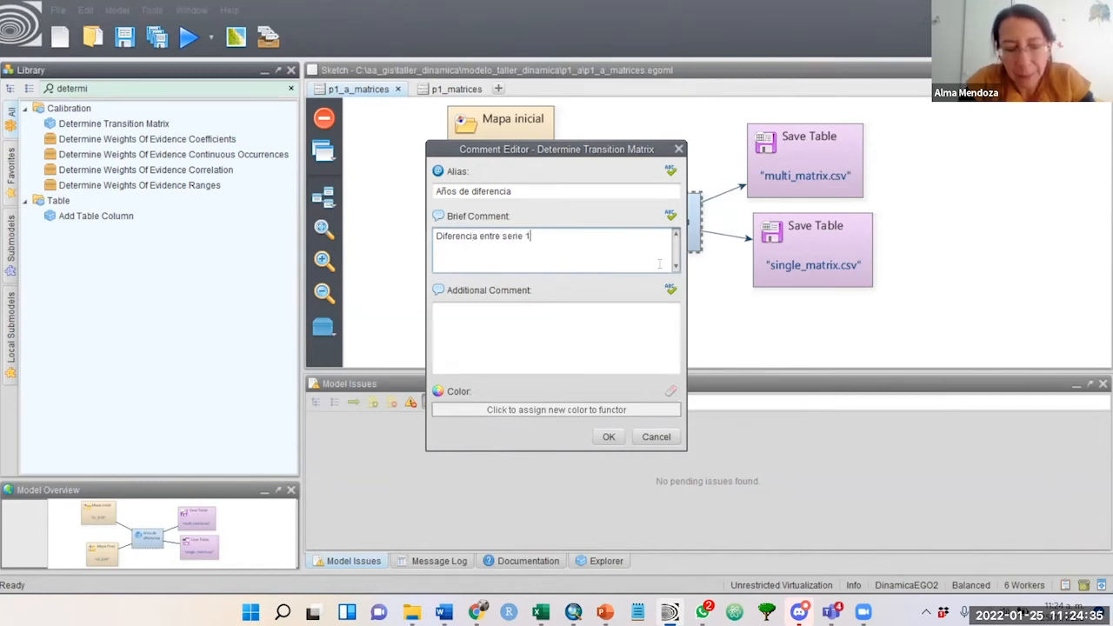
{"action": "type", "text": " y serie 5"}
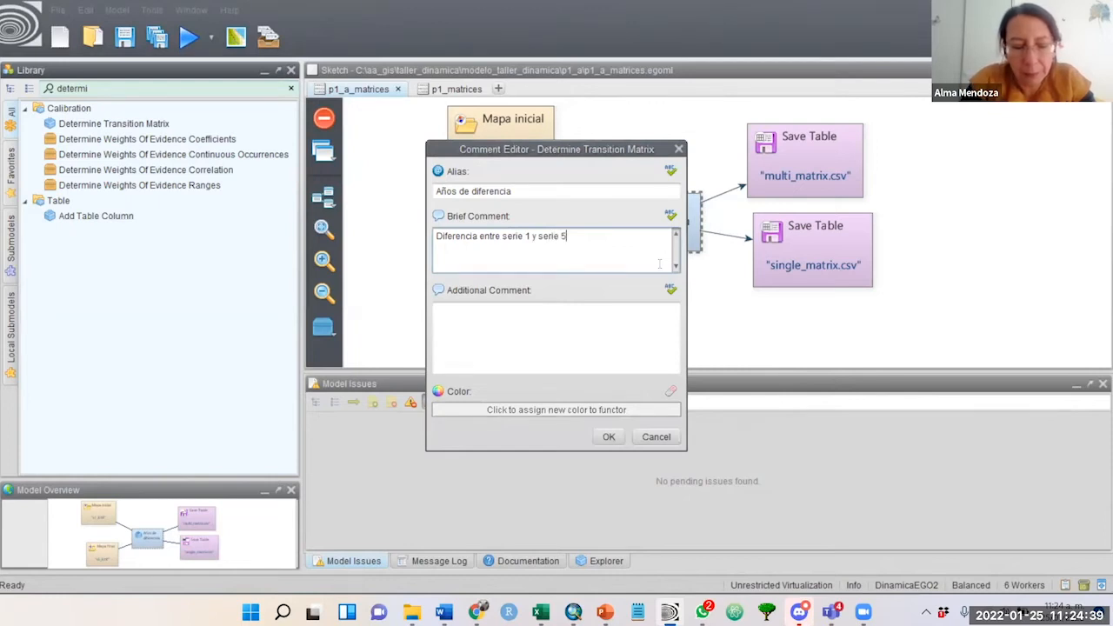
{"action": "key", "text": "BackSpace"}
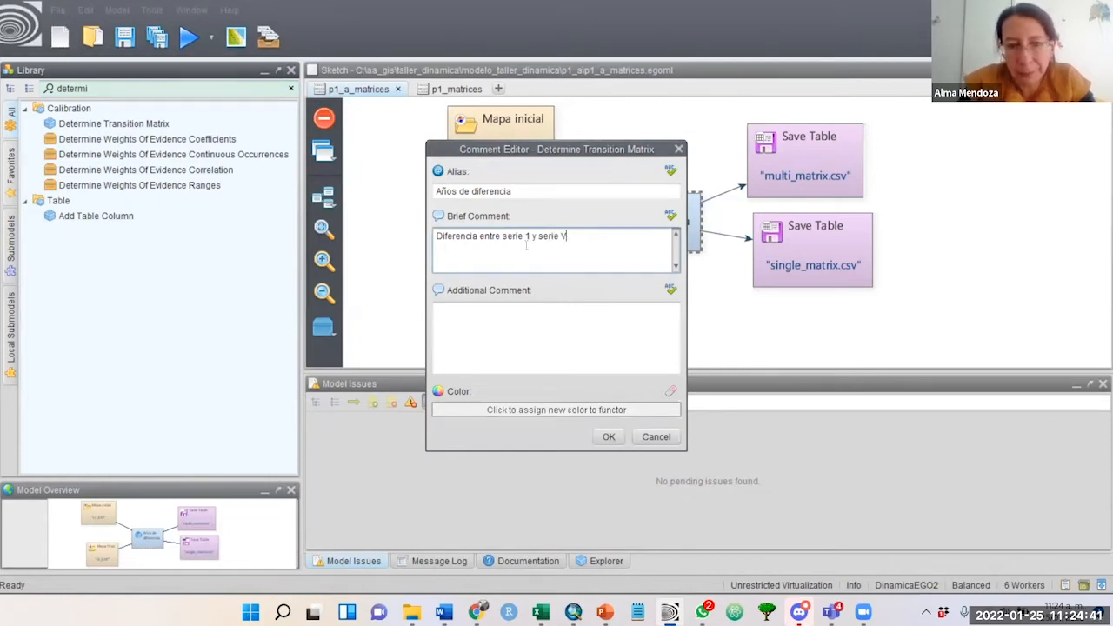
{"action": "key", "text": "BackSpace"}
{"action": "type", "text": "I"}
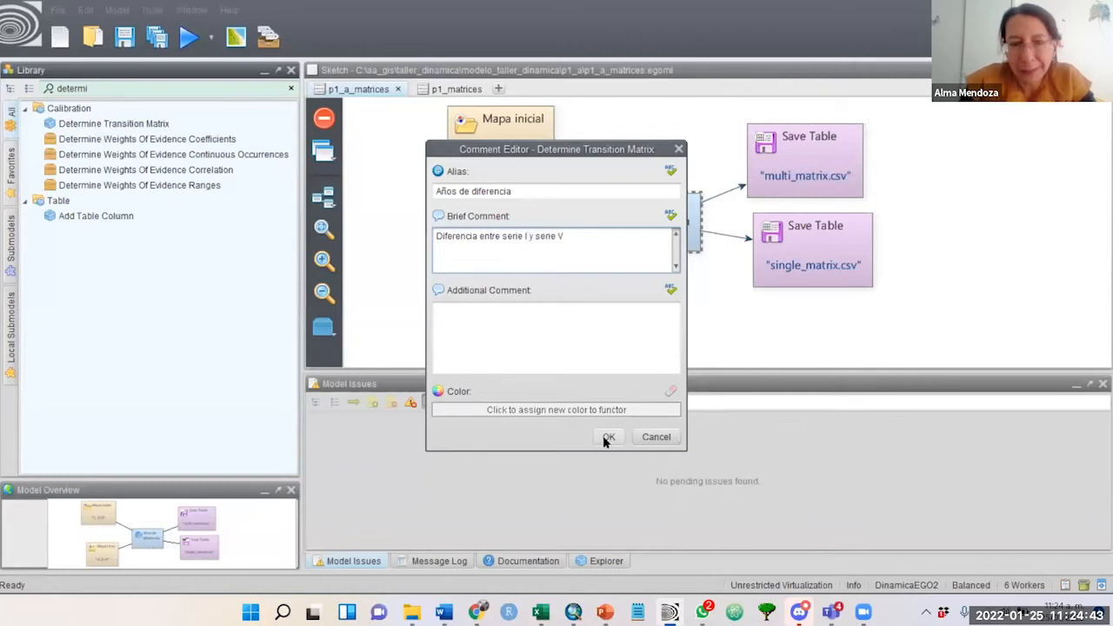
{"action": "left_click", "coordinate": [592, 236]}
{"action": "type", "text": "del INEGI"}
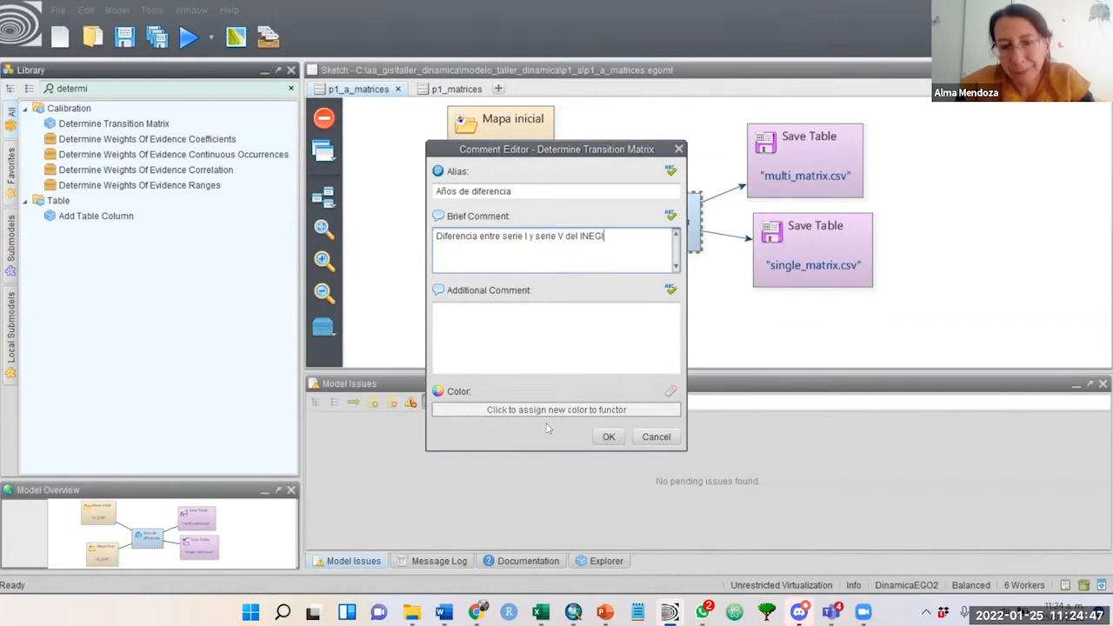
{"action": "left_click", "coordinate": [608, 436]}
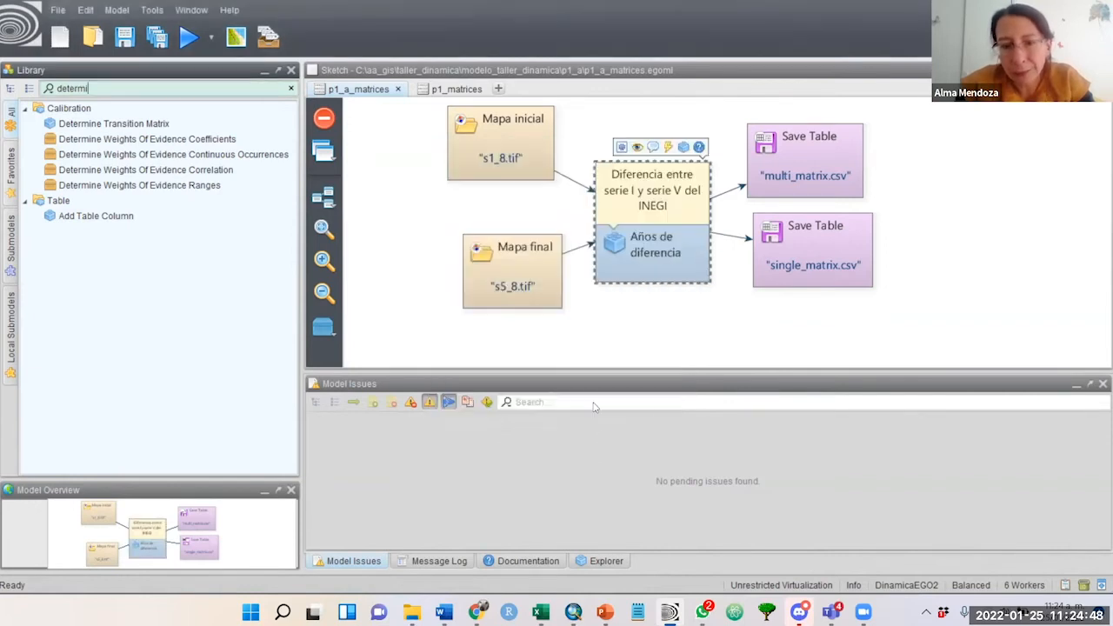
{"action": "left_click", "coordinate": [661, 320]}
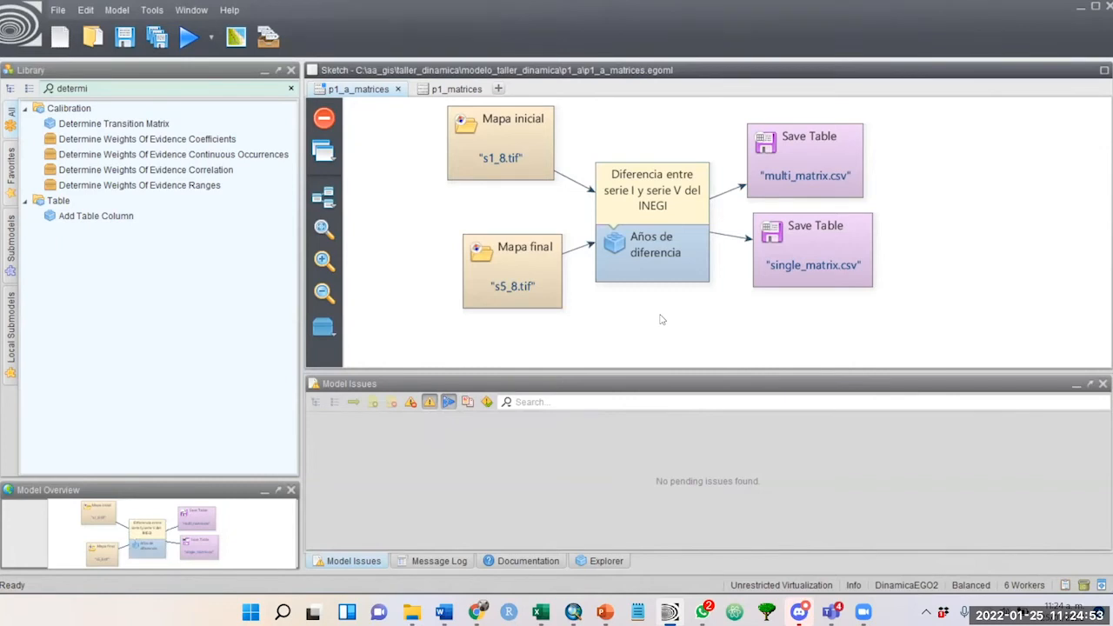
{"action": "left_click", "coordinate": [535, 155]}
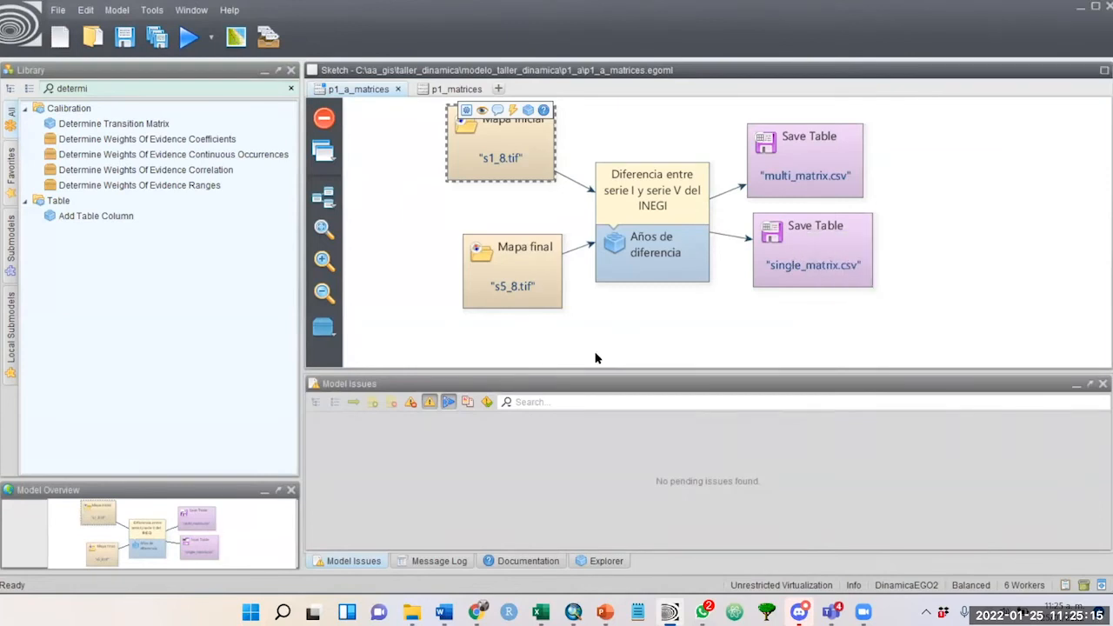
{"action": "left_click", "coordinate": [654, 329]}
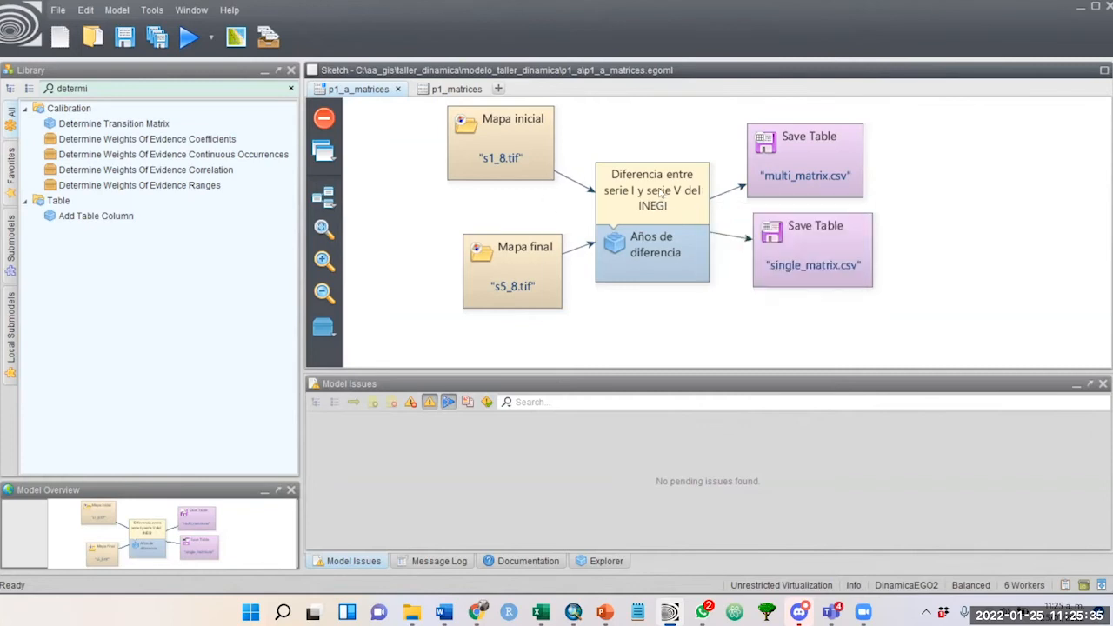
{"action": "mouse_move", "coordinate": [666, 195]}
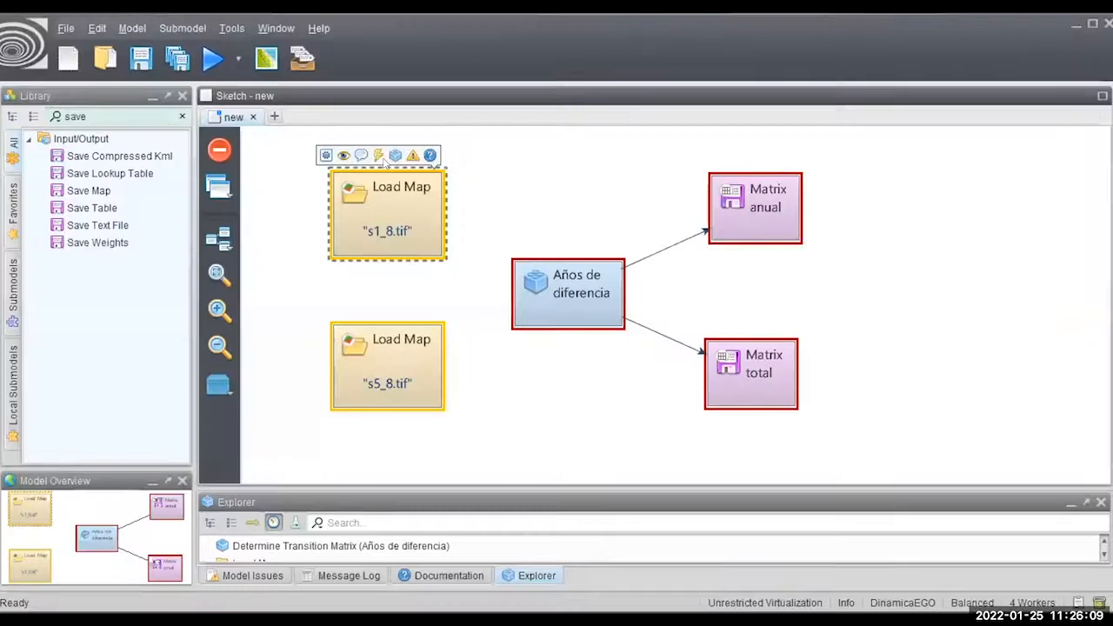
Step: Try to connect the s1_8.tif Load Map functor to Años de diferencia in the sketch named new
{"action": "left_click_drag", "start_coordinate": [448, 206], "coordinate": [544, 298]}
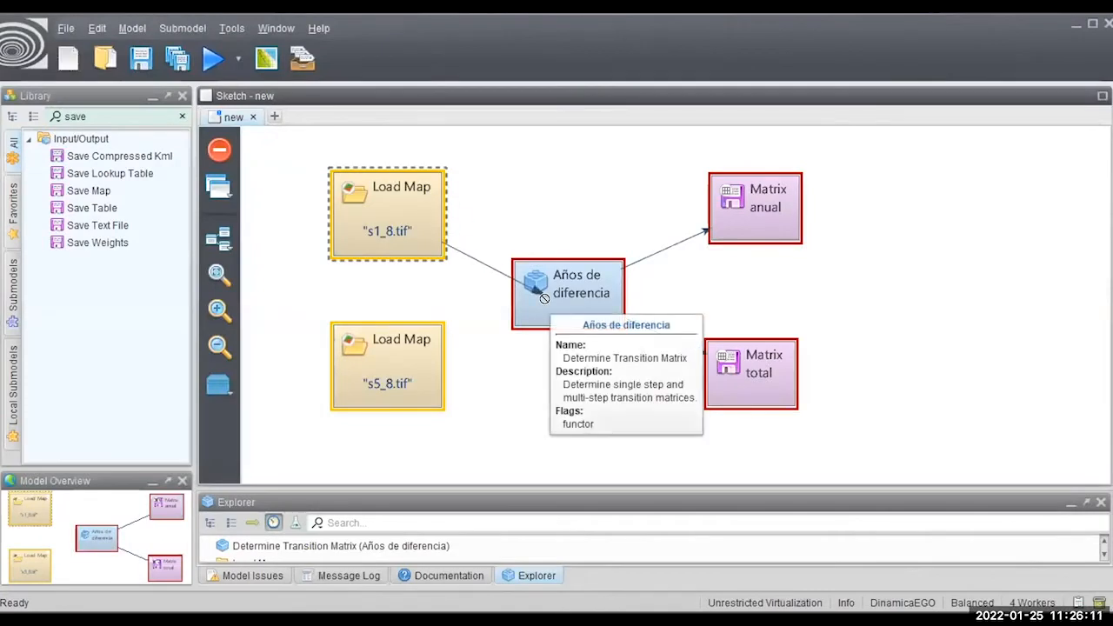
{"action": "left_click_drag", "start_coordinate": [545, 299], "coordinate": [544, 299]}
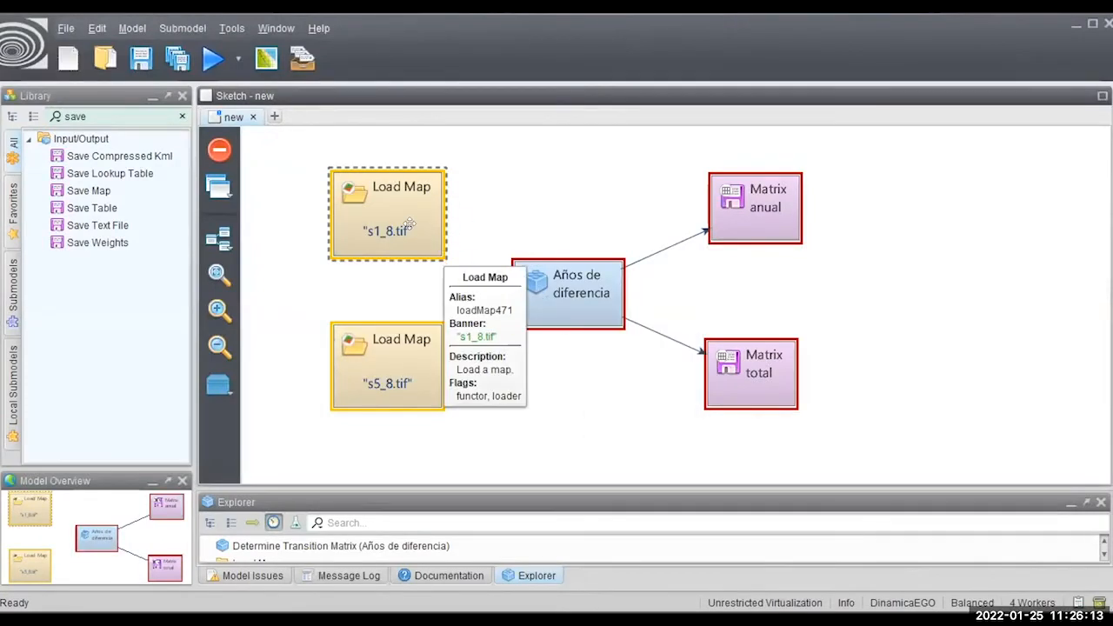
Step: Retry linking the s1_8.tif map loader to the Años de diferencia functor in the sketch named new
{"action": "scroll", "coordinate": [410, 224], "scroll_direction": "up", "scroll_amount": 1}
{"action": "mouse_move", "coordinate": [514, 46]}
{"action": "left_mouse_down"}
{"action": "mouse_move", "coordinate": [586, 343]}
{"action": "mouse_move", "coordinate": [561, 431]}
{"action": "mouse_move", "coordinate": [527, 246]}
{"action": "left_mouse_up"}
{"action": "scroll", "coordinate": [485, 425], "scroll_direction": "down", "scroll_amount": 4}
{"action": "scroll", "coordinate": [509, 421], "scroll_direction": "up", "scroll_amount": 2}
{"action": "scroll", "coordinate": [528, 331], "scroll_direction": "up", "scroll_amount": 1}
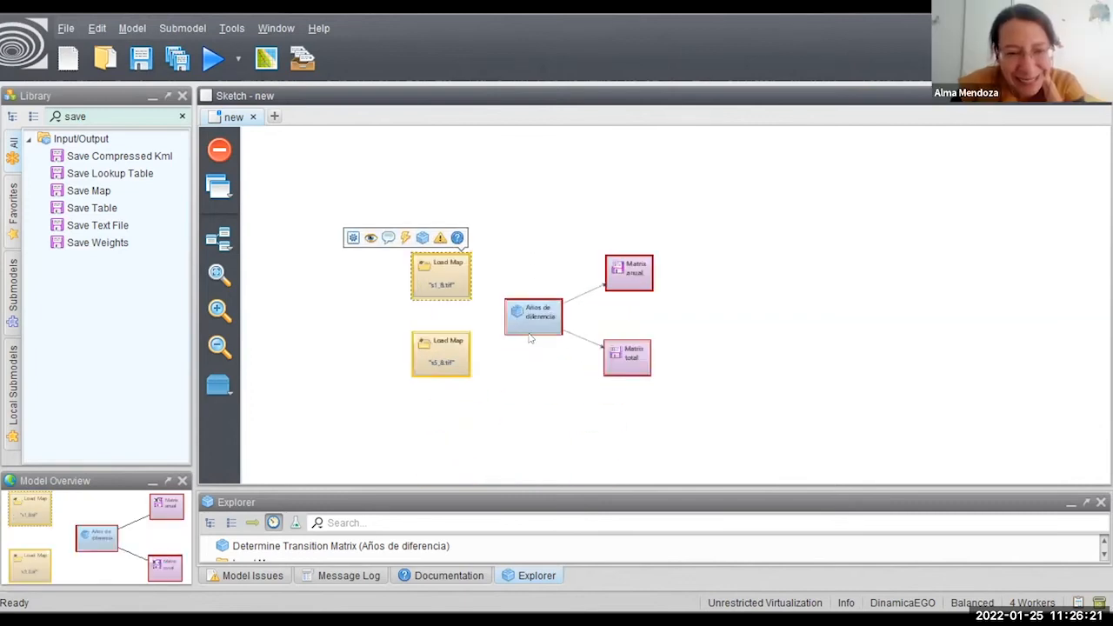
{"action": "scroll", "coordinate": [533, 336], "scroll_direction": "up", "scroll_amount": 2}
{"action": "left_click_drag", "start_coordinate": [388, 195], "coordinate": [527, 300]}
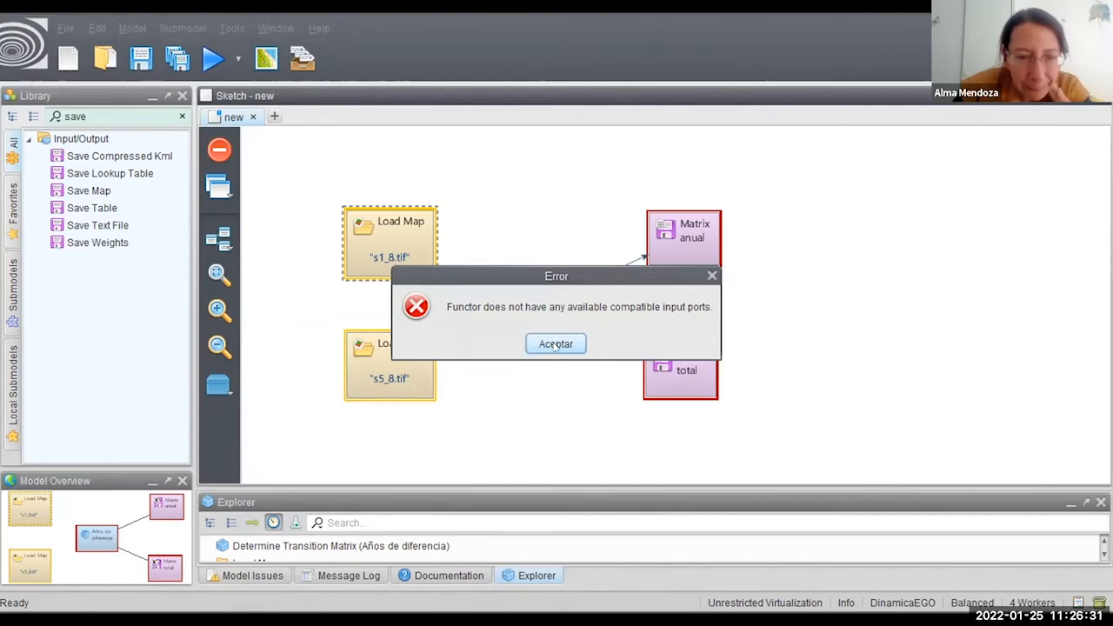
{"action": "left_click", "coordinate": [554, 345]}
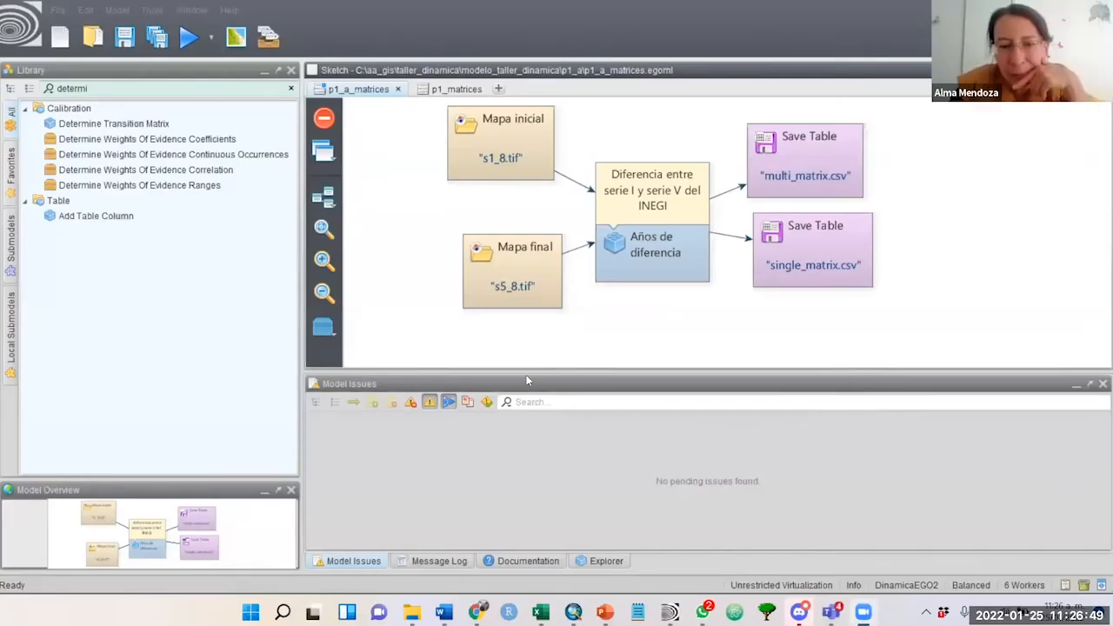
Step: Review the functor list and pending issues of p1_a_matrices, and check the Time Steps setting of Años de diferencia
{"action": "left_click_drag", "start_coordinate": [549, 373], "coordinate": [551, 458]}
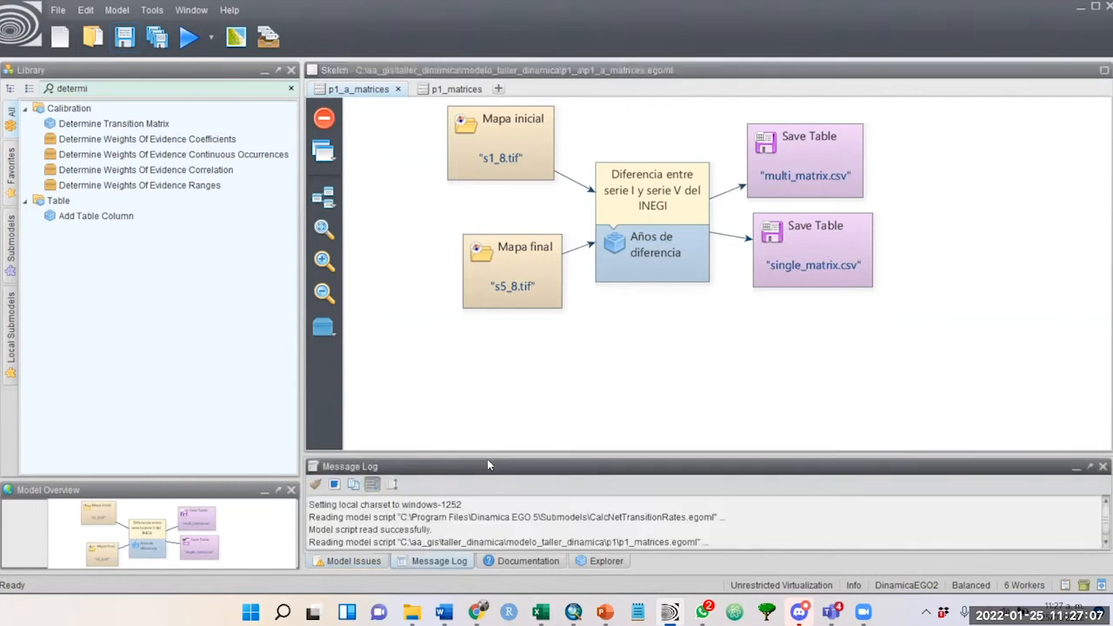
{"action": "left_click_drag", "start_coordinate": [484, 455], "coordinate": [492, 357]}
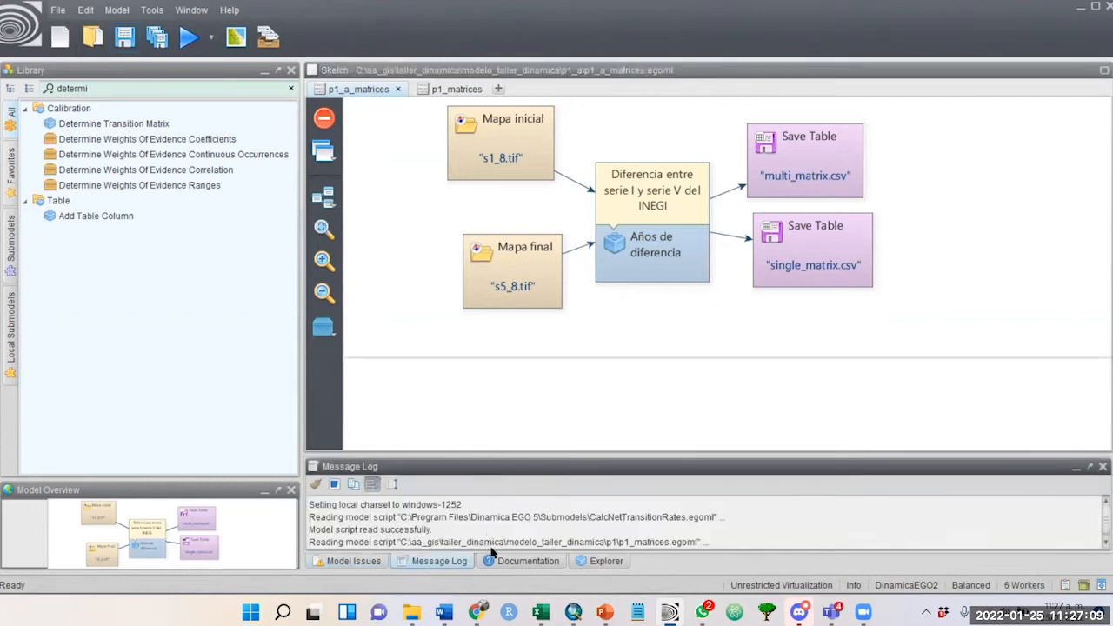
{"action": "left_click", "coordinate": [499, 562]}
{"action": "left_click", "coordinate": [599, 563]}
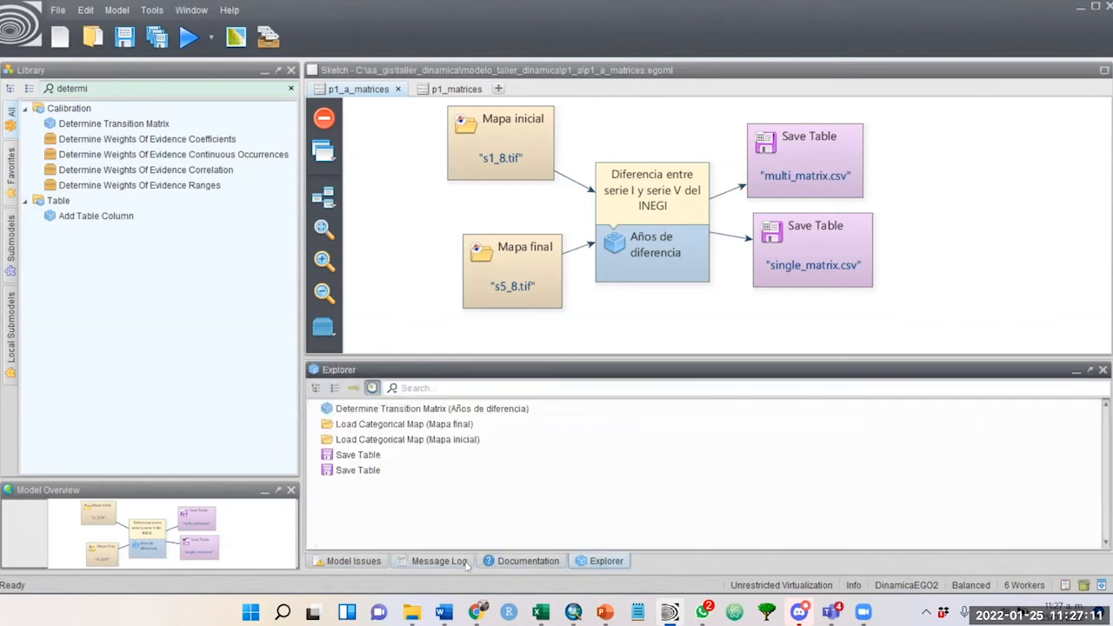
{"action": "left_click", "coordinate": [352, 560]}
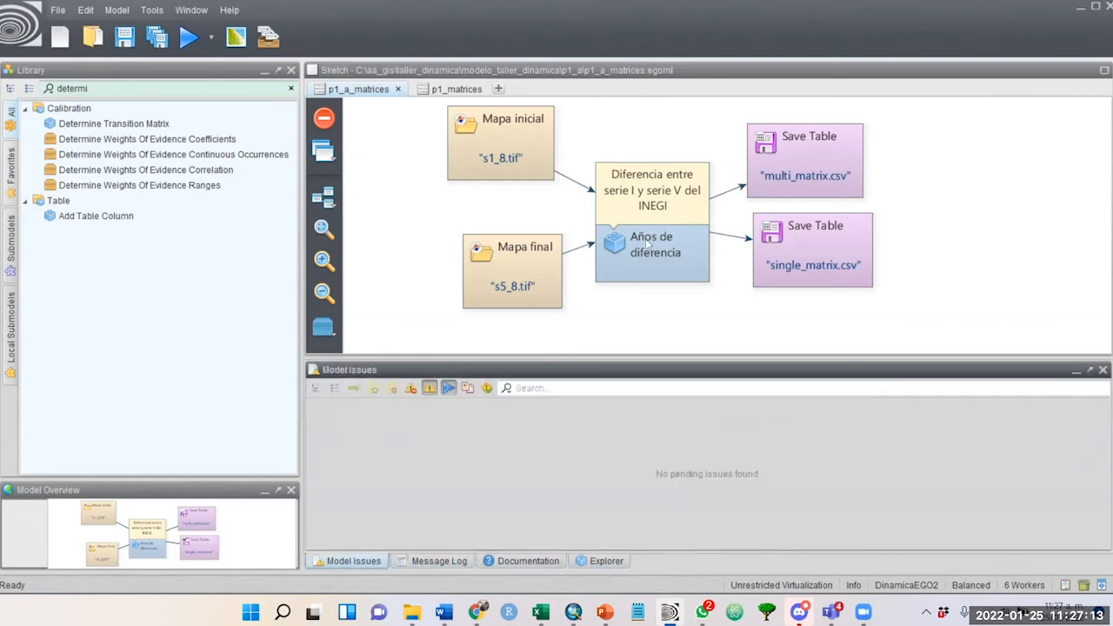
{"action": "double_click", "coordinate": [647, 245]}
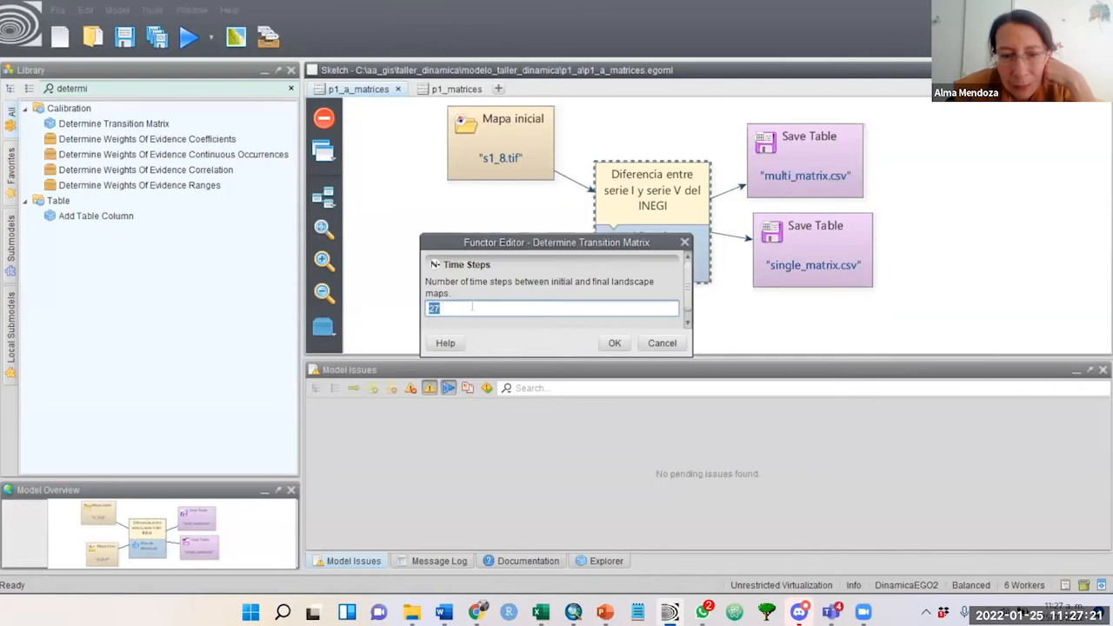
{"action": "left_click", "coordinate": [614, 344]}
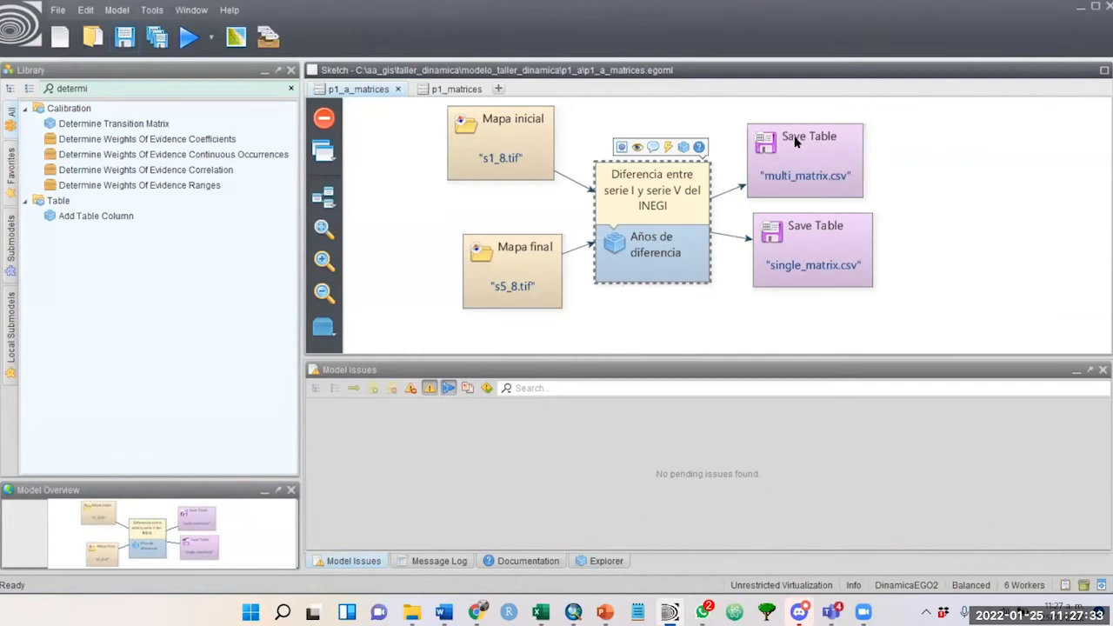
Step: Check the saved p1_a_matrices model files in the p1_a folder through Save Model As, without saving
{"action": "mouse_move", "coordinate": [794, 141]}
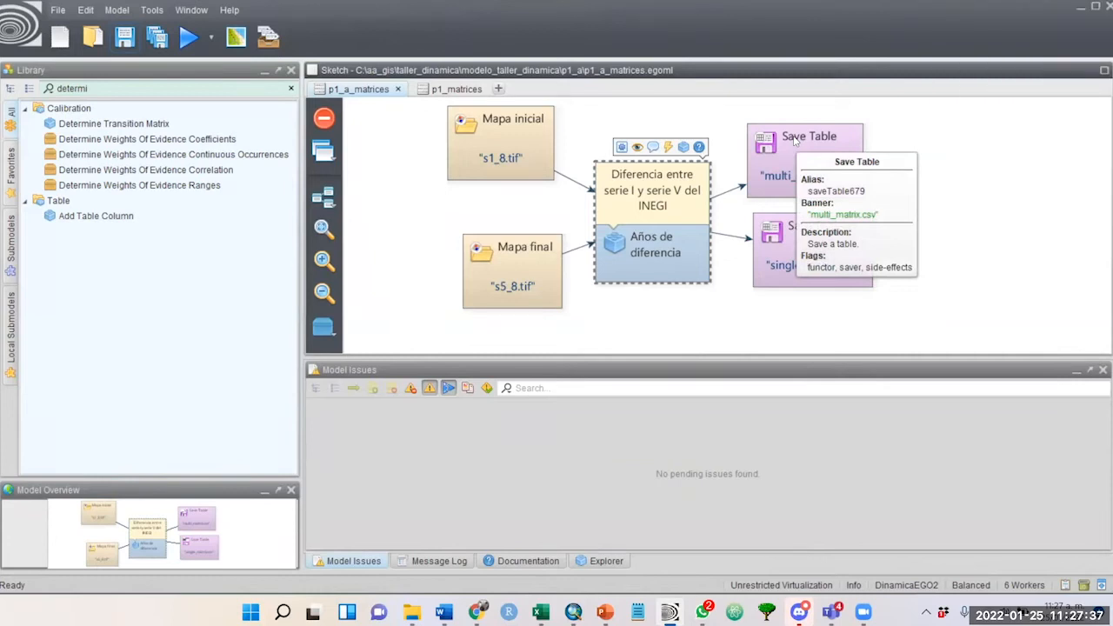
{"action": "left_click", "coordinate": [60, 11]}
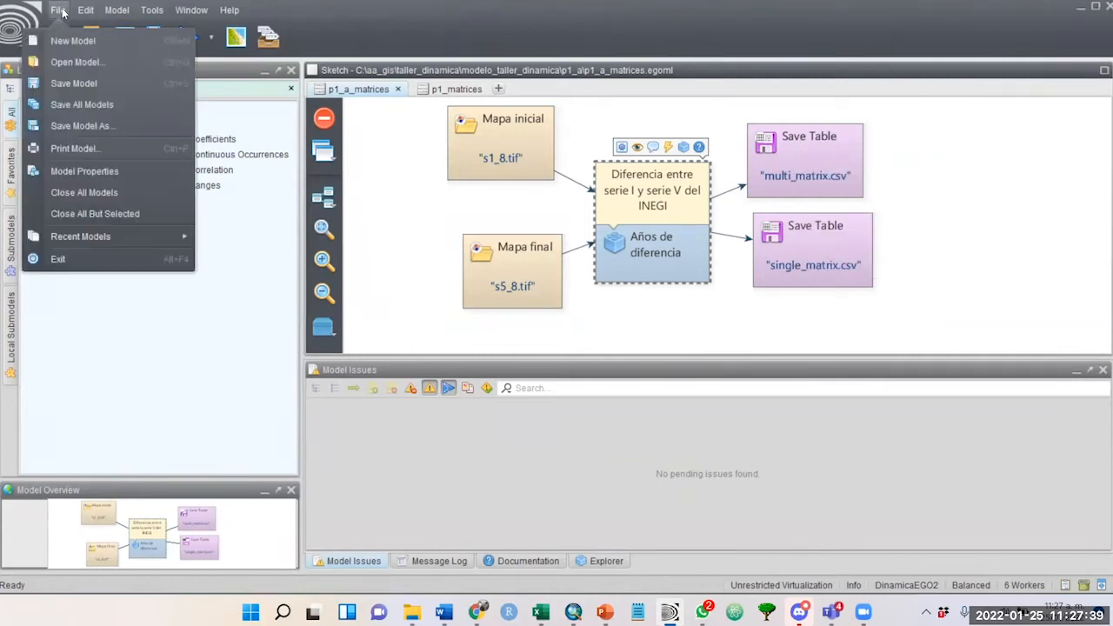
{"action": "left_click", "coordinate": [82, 126]}
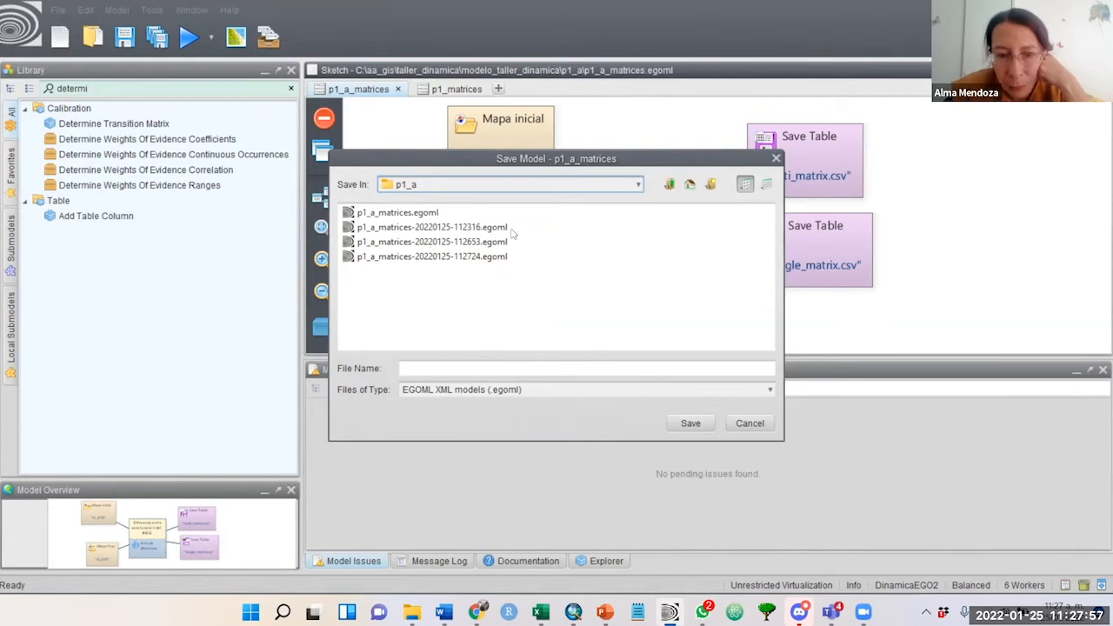
{"action": "left_click", "coordinate": [377, 216]}
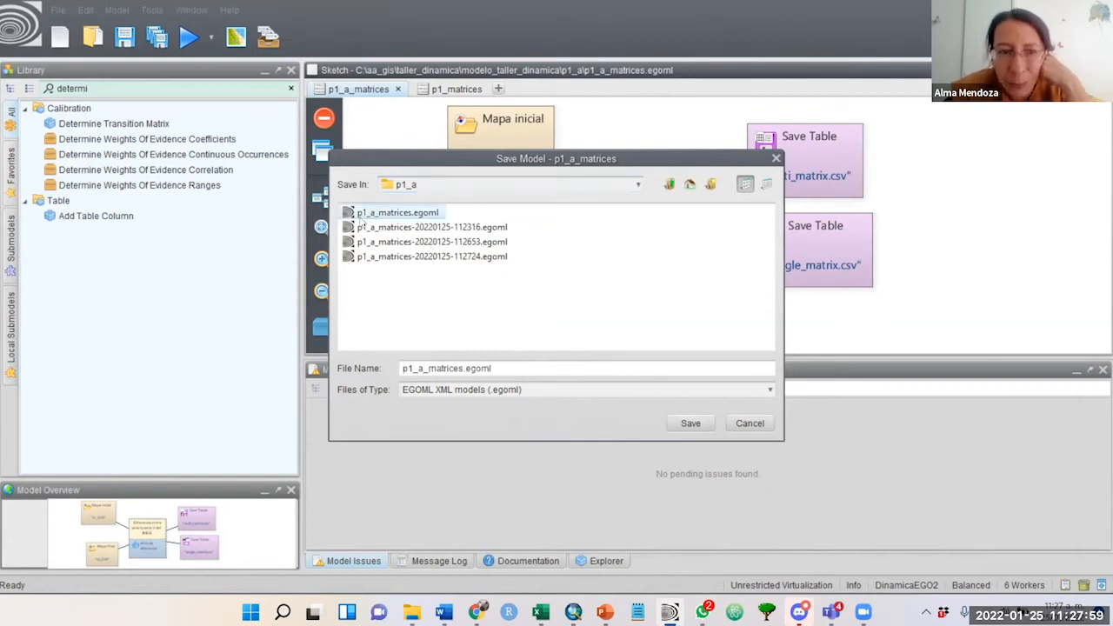
{"action": "left_click", "coordinate": [744, 424]}
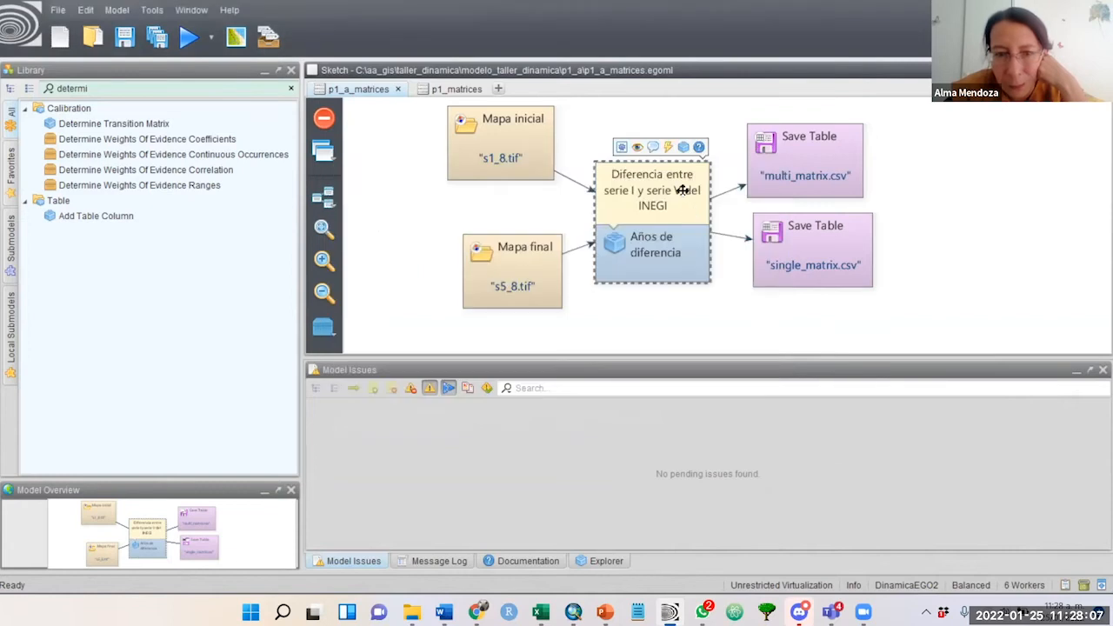
Step: Check the output file location of the multi_matrix.csv Save Table functor without changing it
{"action": "double_click", "coordinate": [823, 155]}
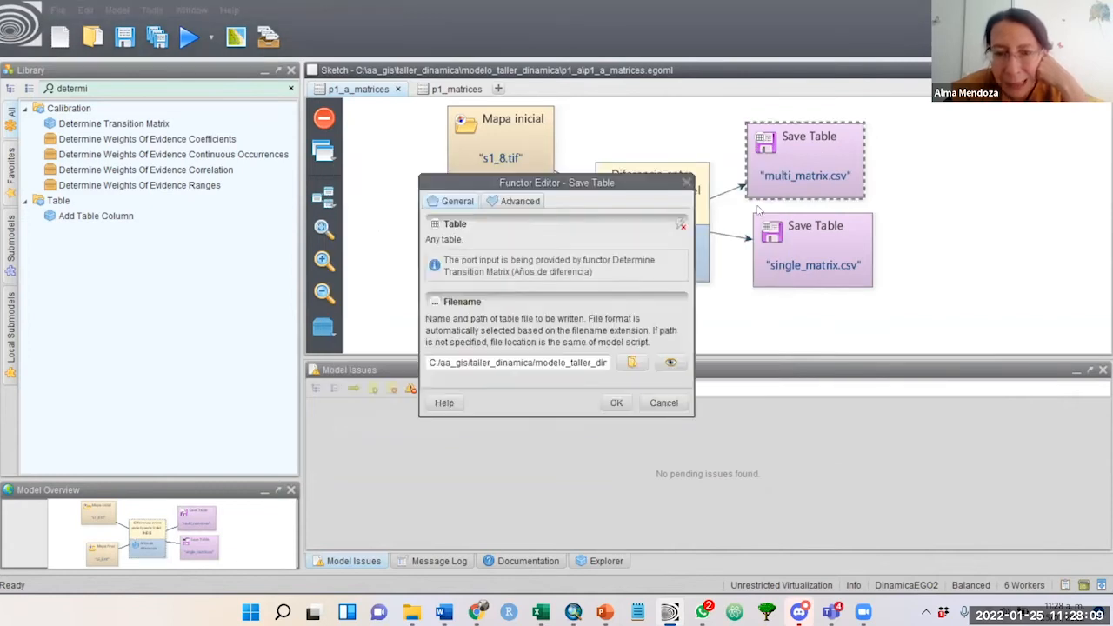
{"action": "left_click", "coordinate": [632, 368]}
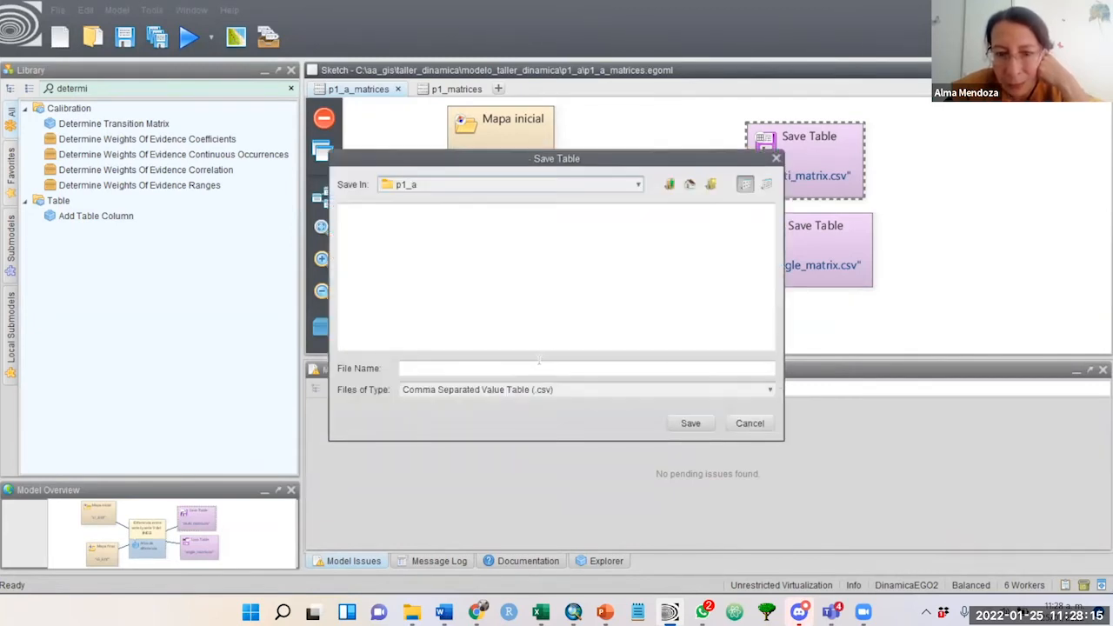
{"action": "left_click", "coordinate": [750, 425]}
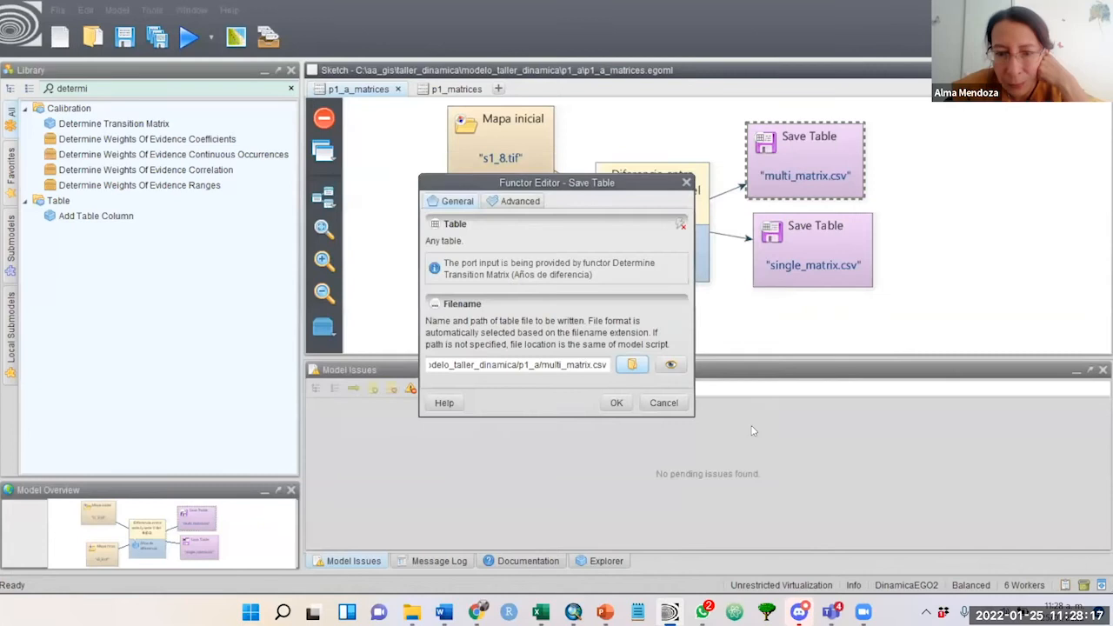
{"action": "left_click", "coordinate": [662, 404]}
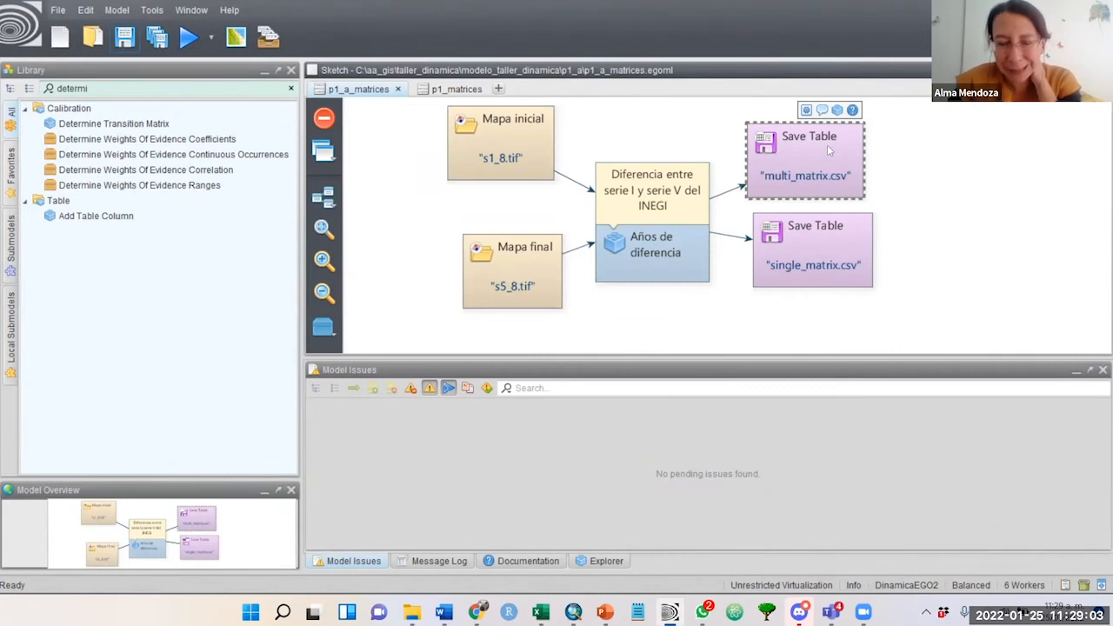
{"action": "left_click", "coordinate": [633, 328]}
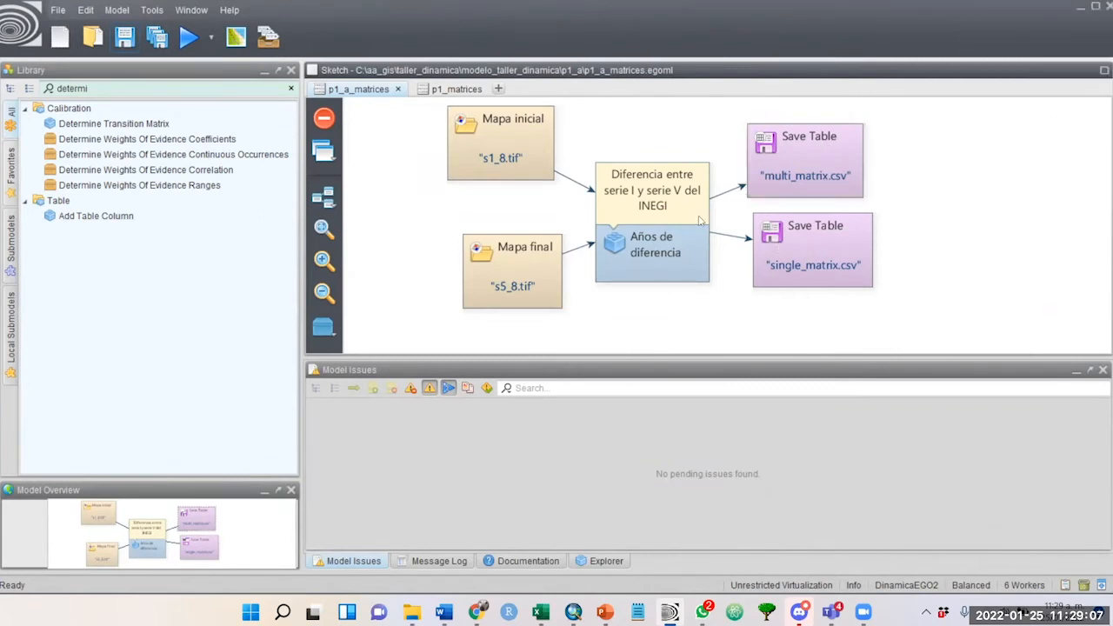
Step: Add a Save Table functor below Años de diferencia and set its output file to jjj in the p1_a folder as CSV
{"action": "double_click", "coordinate": [65, 89]}
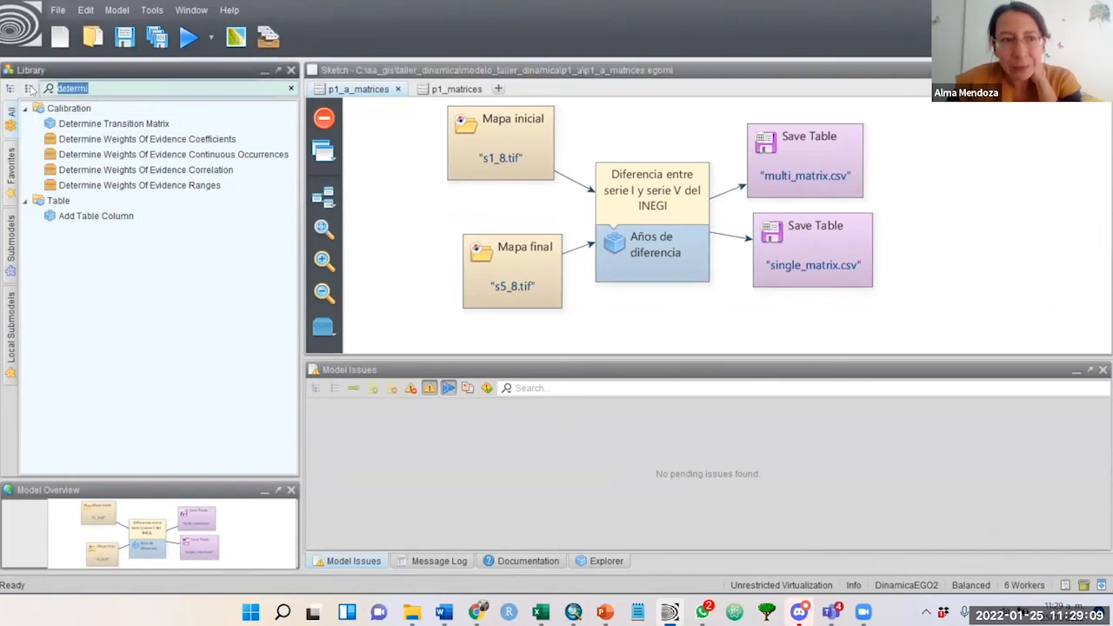
{"action": "type", "text": "save"}
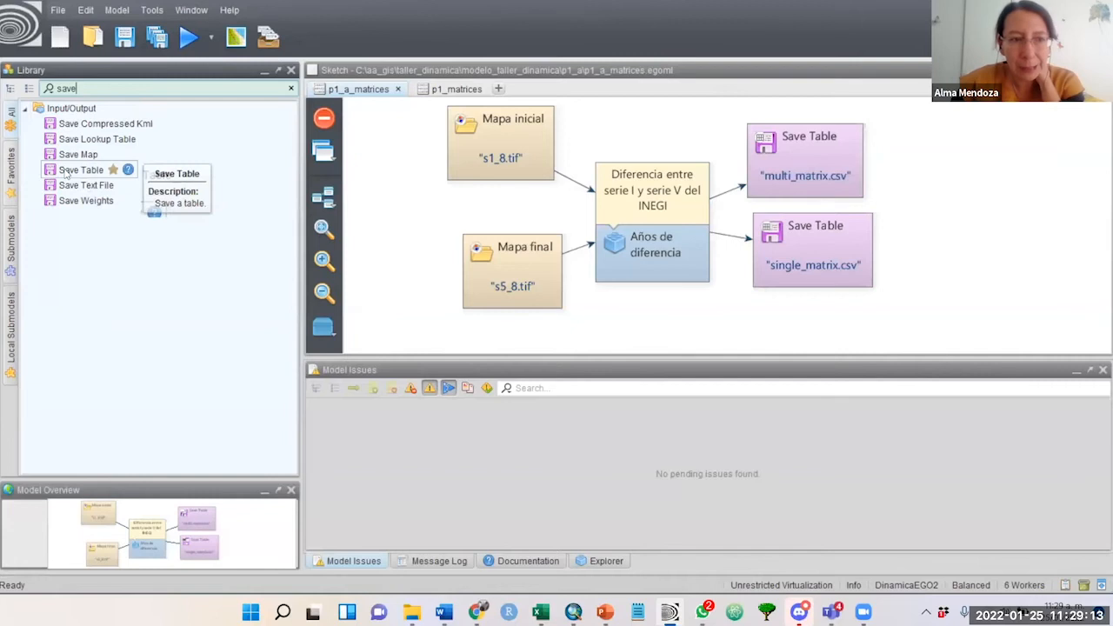
{"action": "left_click_drag", "start_coordinate": [66, 171], "coordinate": [706, 319]}
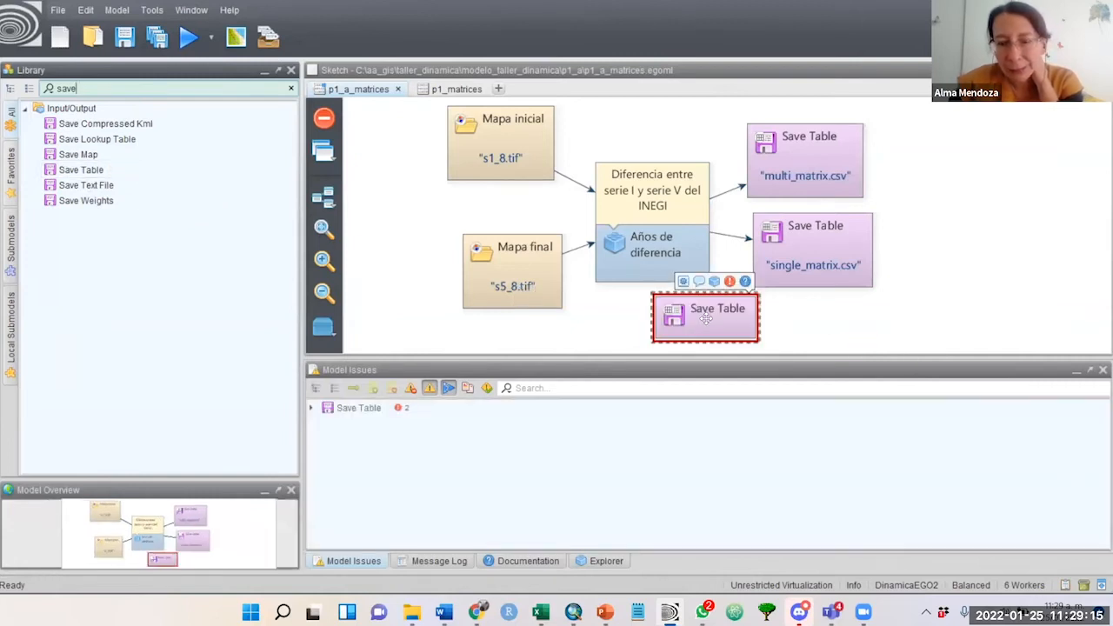
{"action": "double_click", "coordinate": [708, 319]}
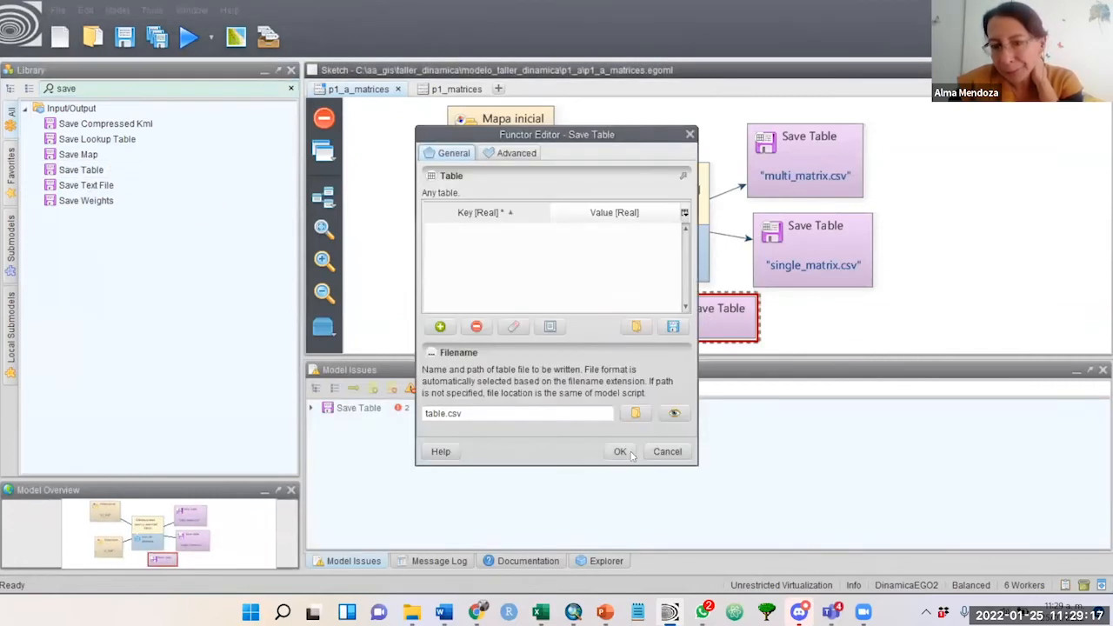
{"action": "left_click", "coordinate": [632, 415]}
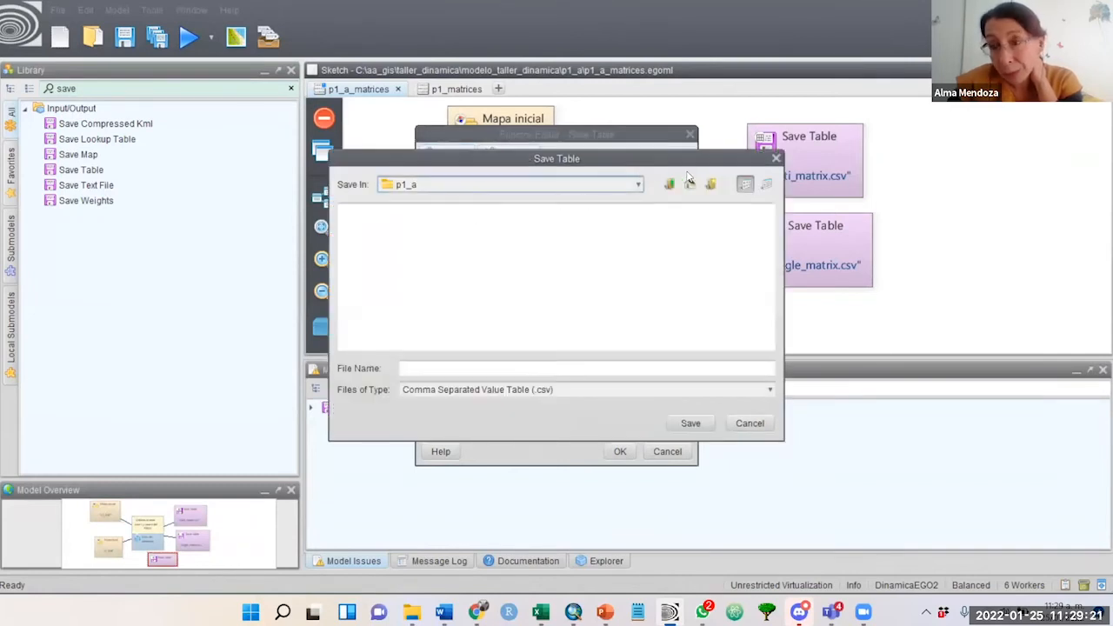
{"action": "left_click", "coordinate": [473, 367]}
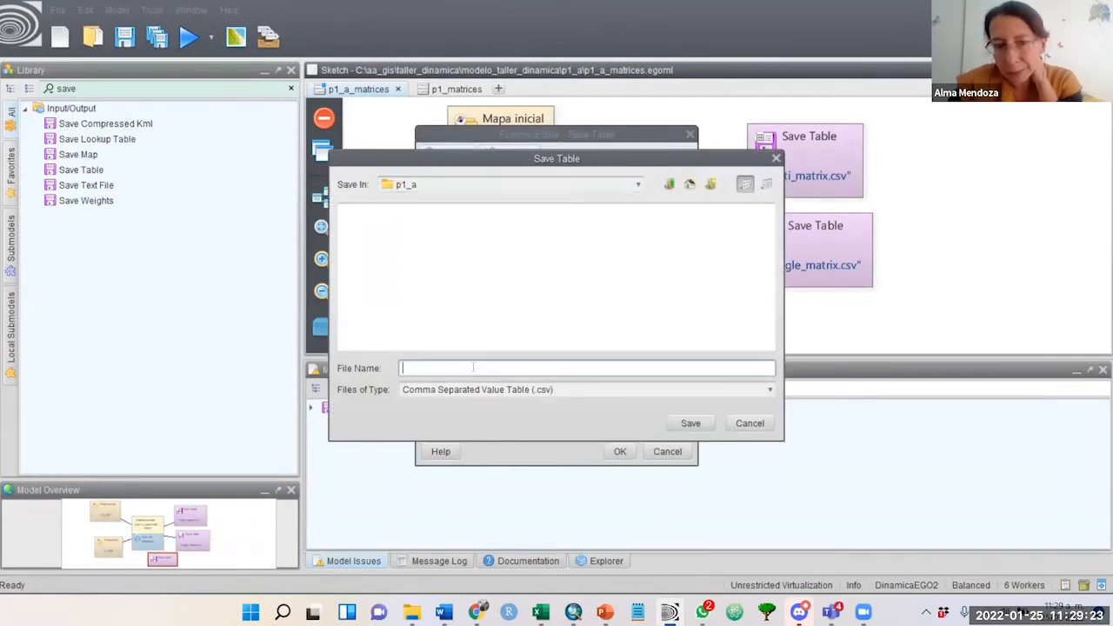
{"action": "type", "text": "jjj"}
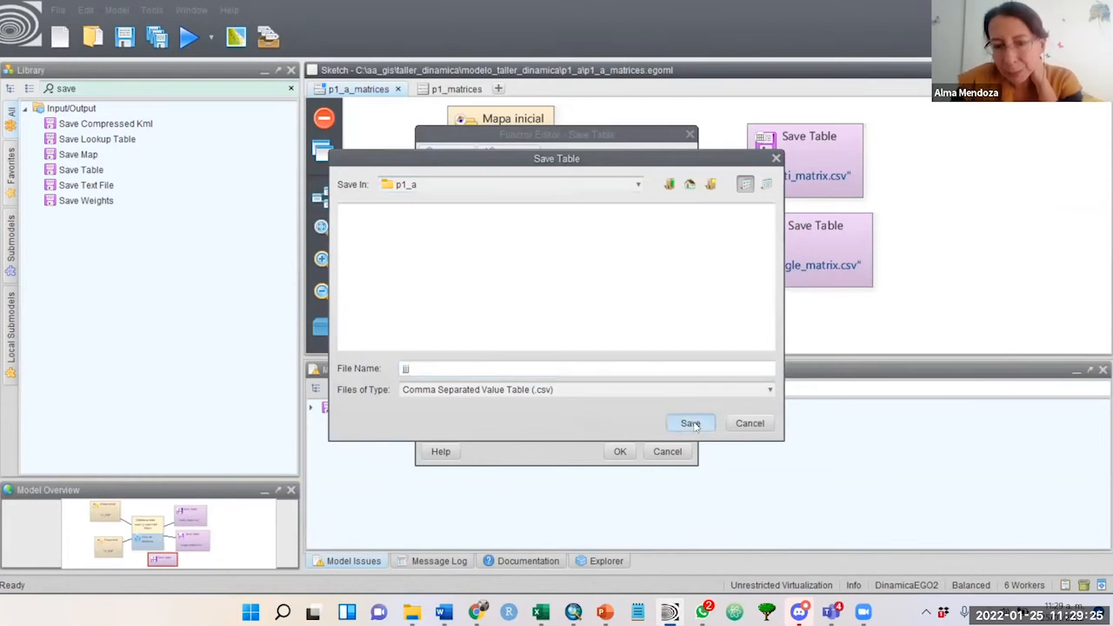
{"action": "left_click", "coordinate": [690, 423]}
{"action": "left_click", "coordinate": [615, 453]}
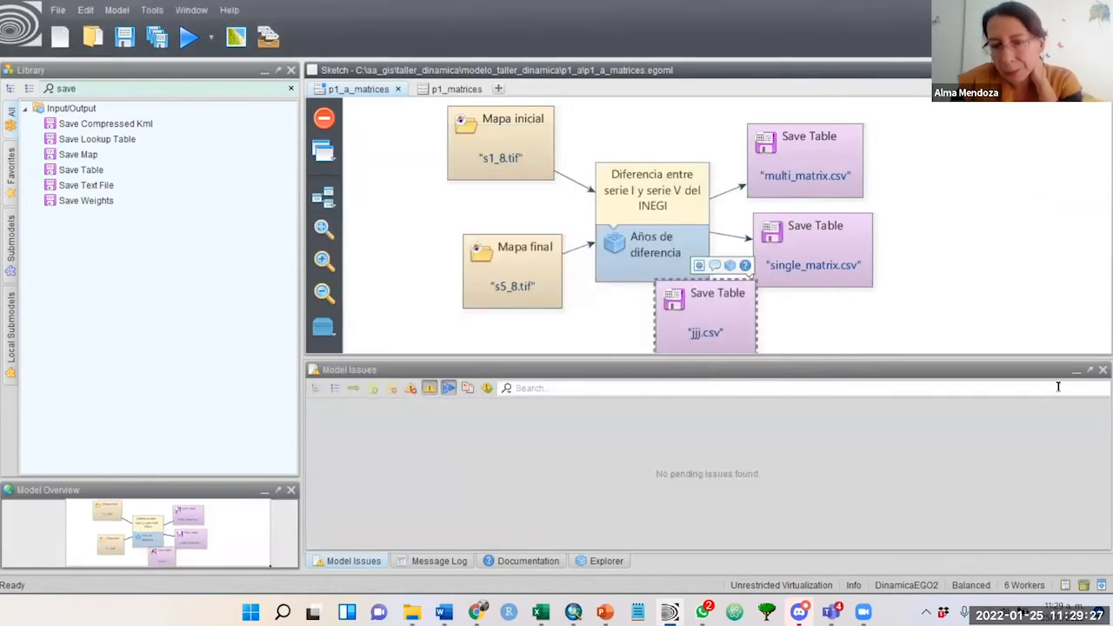
Step: Delete the jjj.csv Save Table functor from the sketch
{"action": "key", "text": "Delete"}
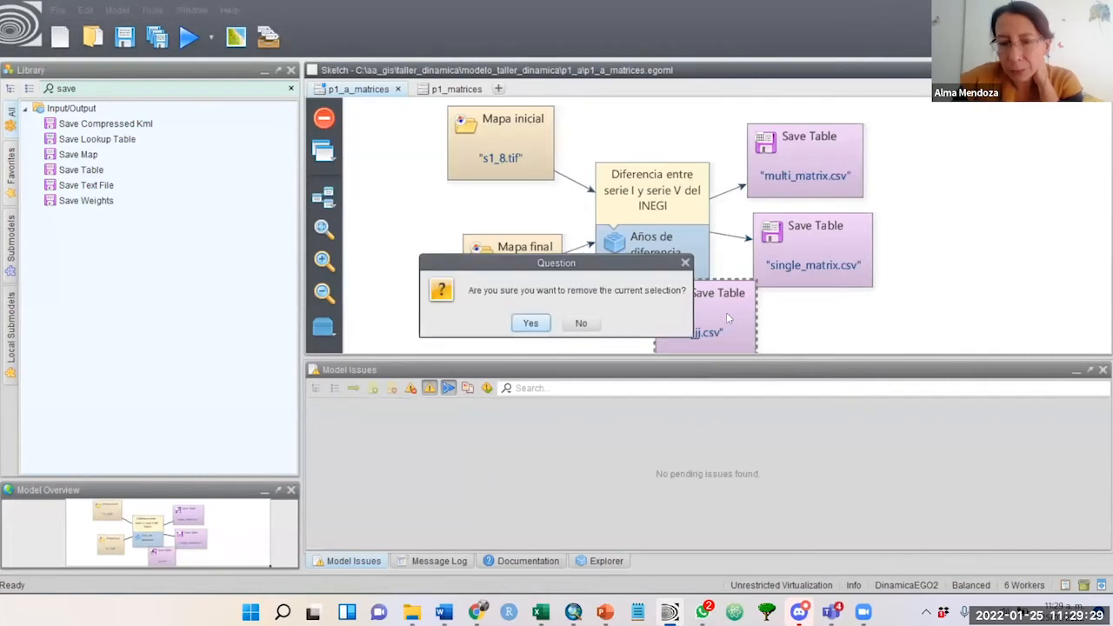
{"action": "left_click", "coordinate": [530, 323]}
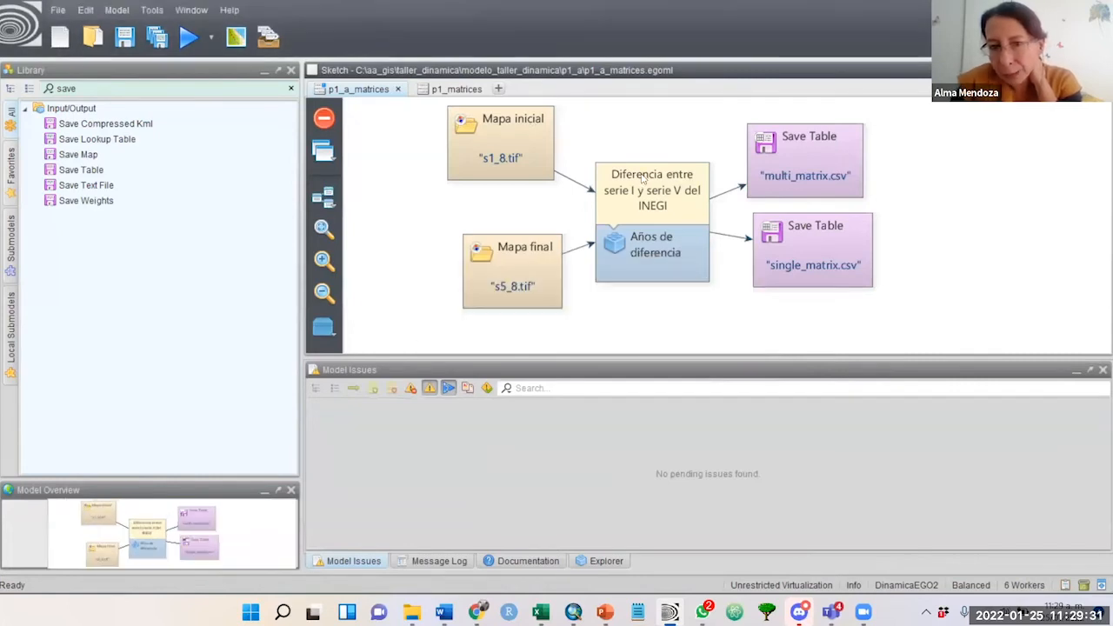
Step: Delete the connection from Años de diferencia to the multi_matrix.csv Save Table, and select the one to single_matrix.csv
{"action": "left_click", "coordinate": [739, 193]}
{"action": "key", "text": "Delete"}
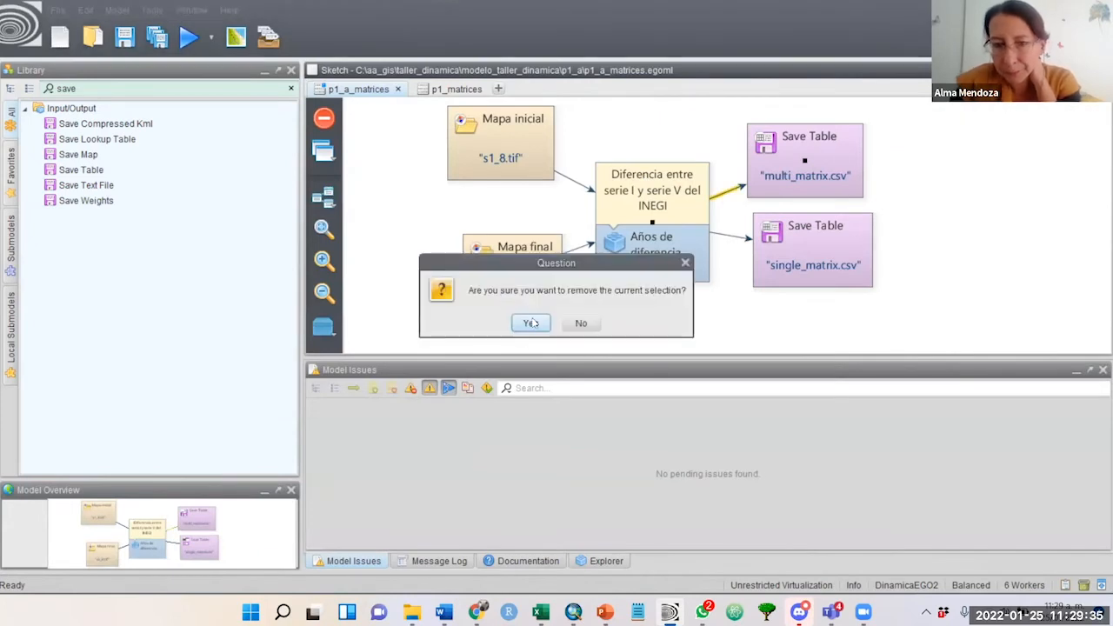
{"action": "left_click", "coordinate": [530, 322]}
{"action": "left_click", "coordinate": [742, 239]}
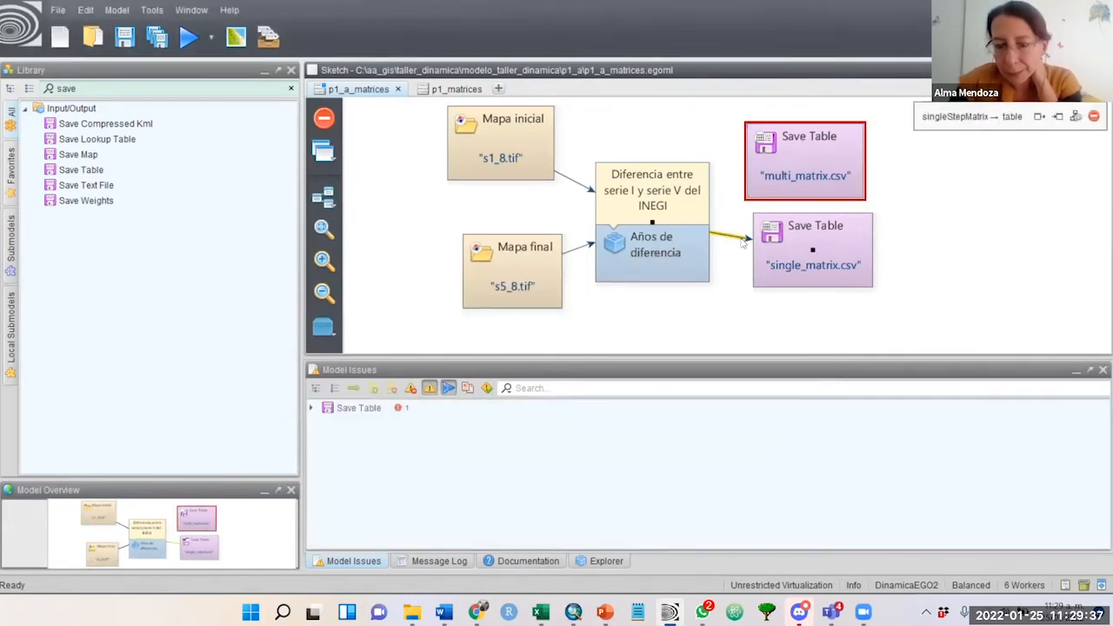
Step: Delete the link from Años de diferencia to the single_matrix.csv table and connect its Multi Step Matrix output to the multi_matrix.csv Save Table
{"action": "key", "text": "Delete"}
{"action": "left_click", "coordinate": [529, 323]}
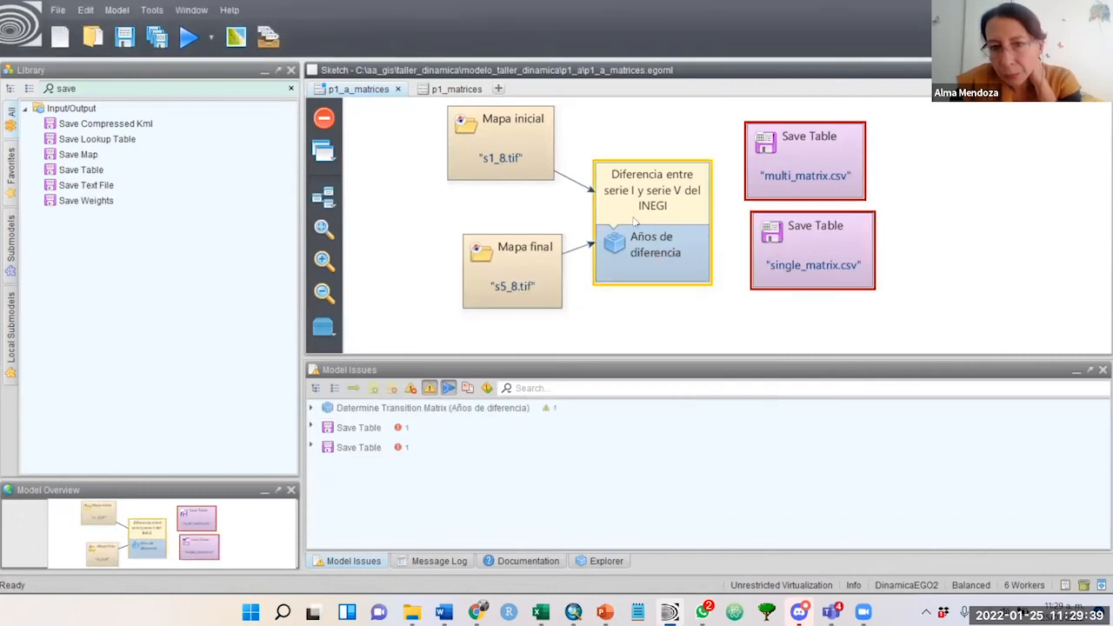
{"action": "left_click", "coordinate": [621, 165]}
{"action": "left_click_drag", "start_coordinate": [652, 148], "coordinate": [756, 171]}
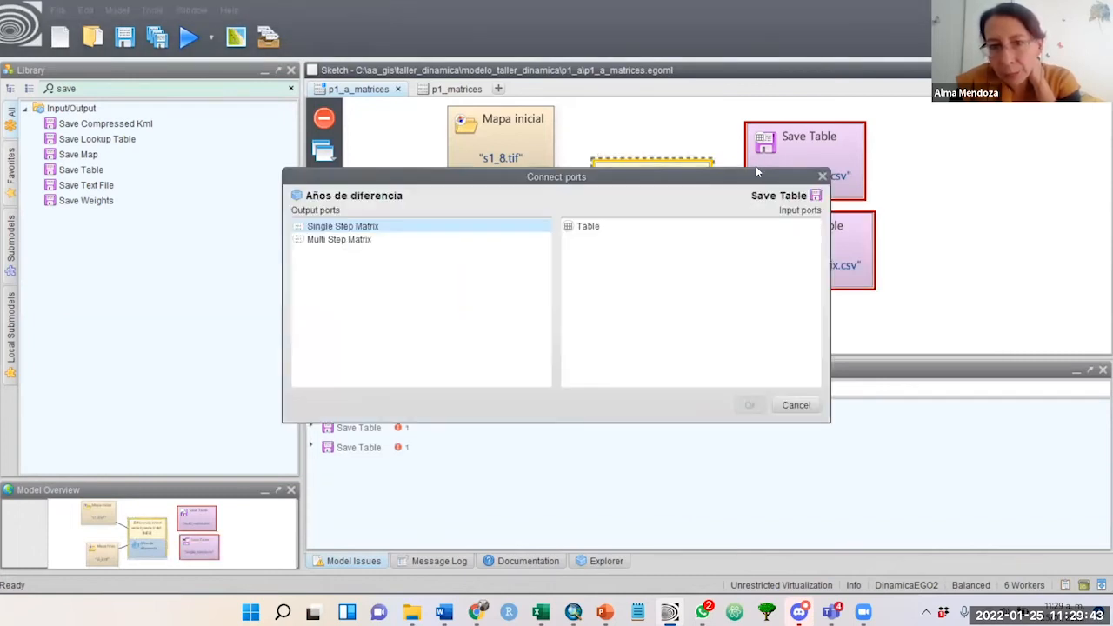
{"action": "left_click", "coordinate": [327, 244]}
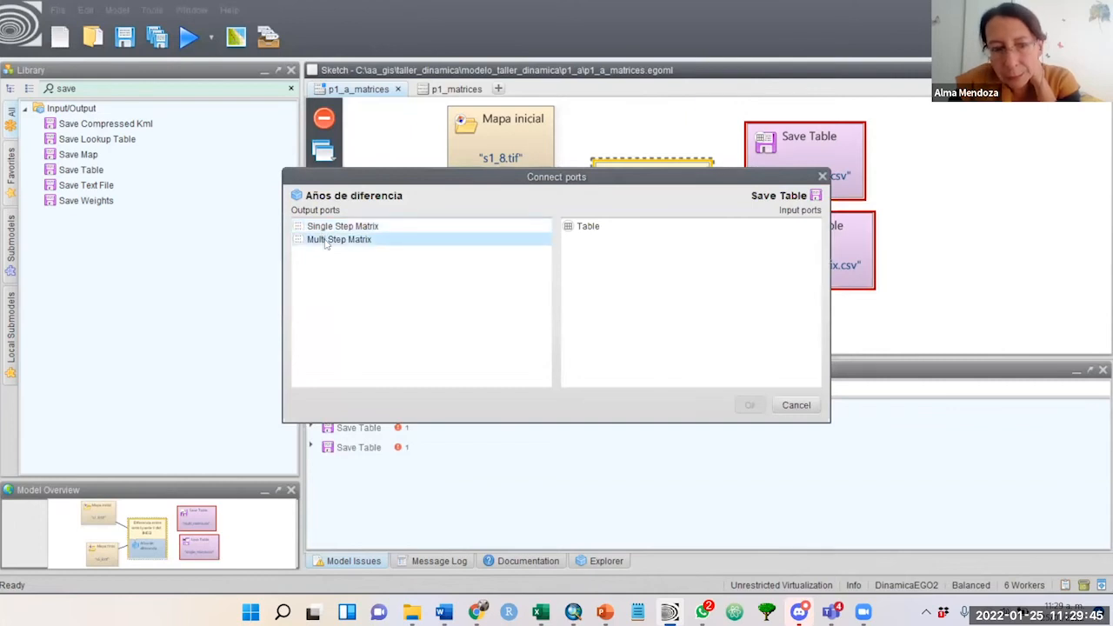
{"action": "left_click", "coordinate": [590, 228]}
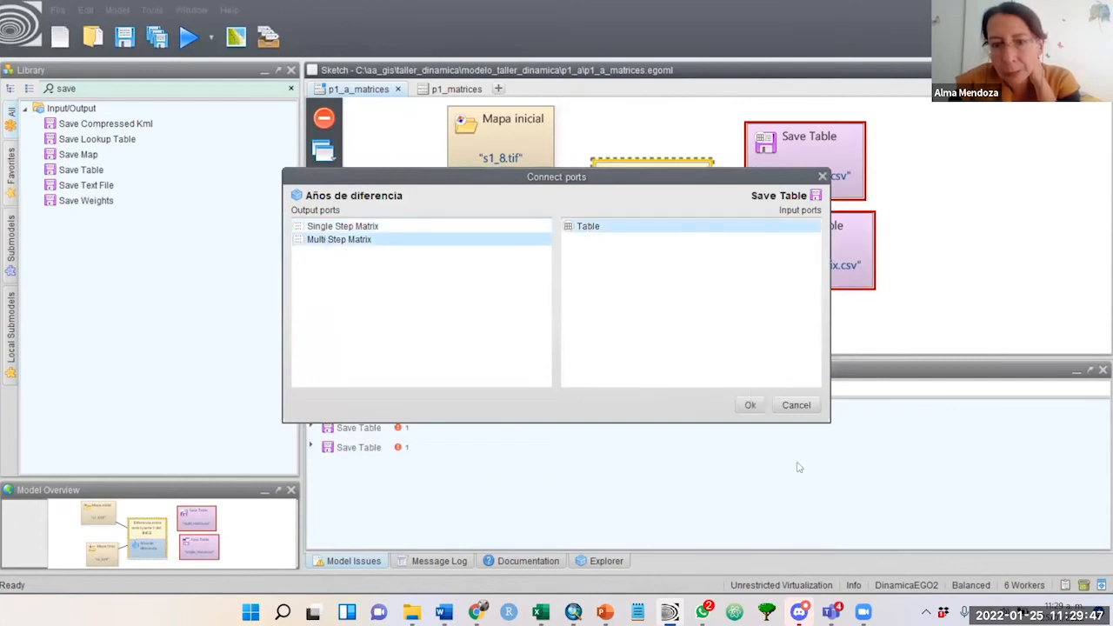
{"action": "left_click", "coordinate": [751, 406]}
Step: Connect the Single Step Matrix output of Años de diferencia to the Table input of the single_matrix.csv Save Table
{"action": "left_click_drag", "start_coordinate": [762, 251], "coordinate": [784, 269]}
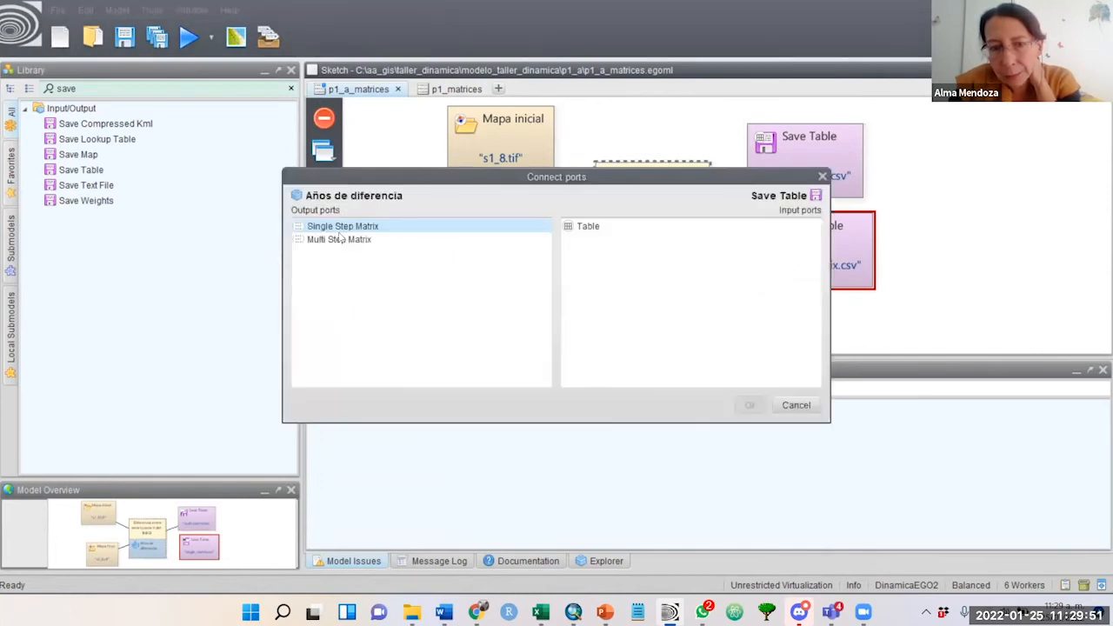
{"action": "left_click", "coordinate": [598, 233]}
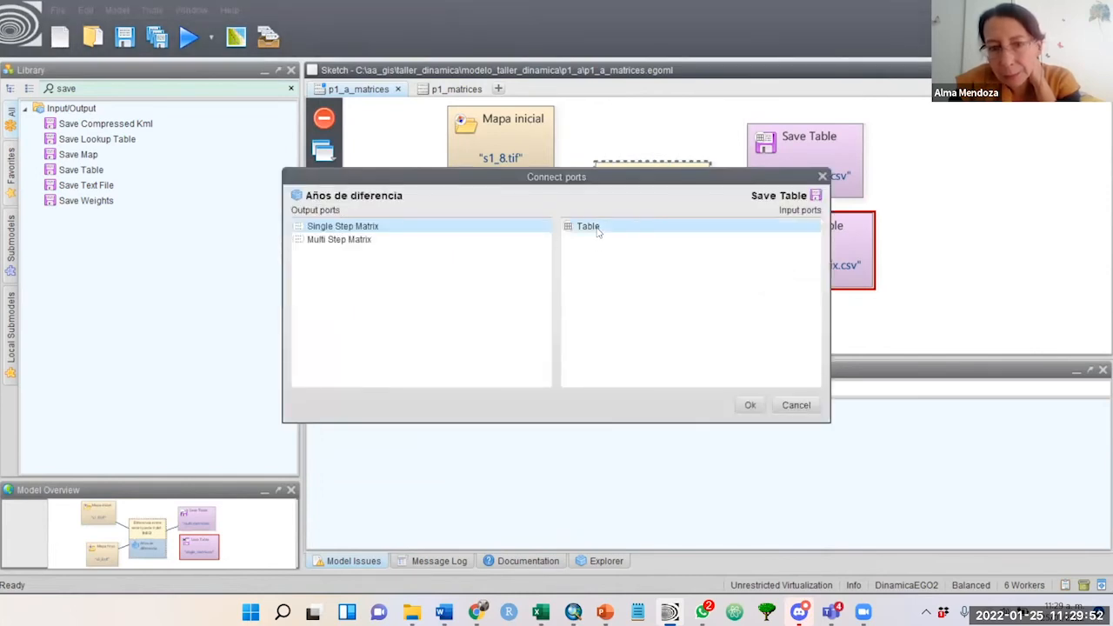
{"action": "left_click", "coordinate": [748, 406]}
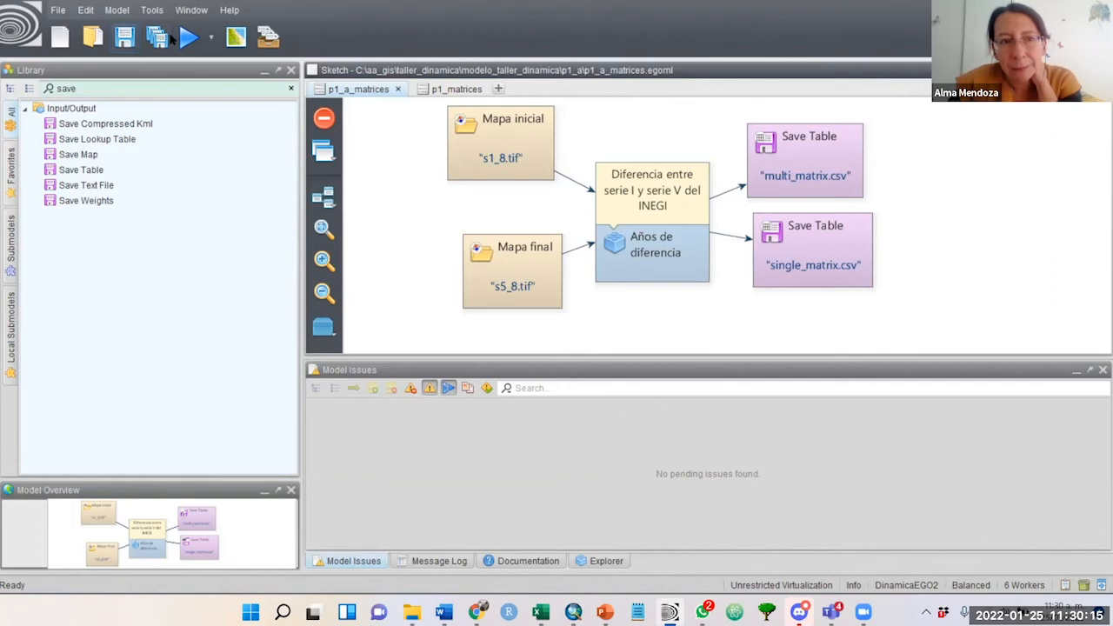
Step: Run the transition matrix model and display its message log
{"action": "left_click", "coordinate": [216, 36]}
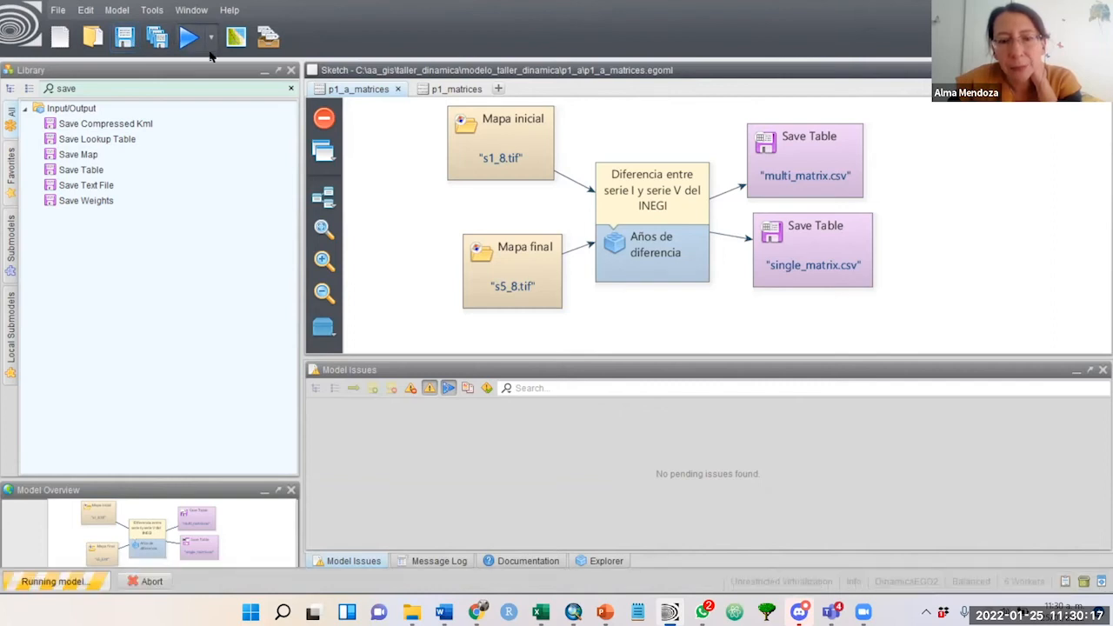
{"action": "left_click", "coordinate": [556, 323]}
{"action": "left_click", "coordinate": [435, 562]}
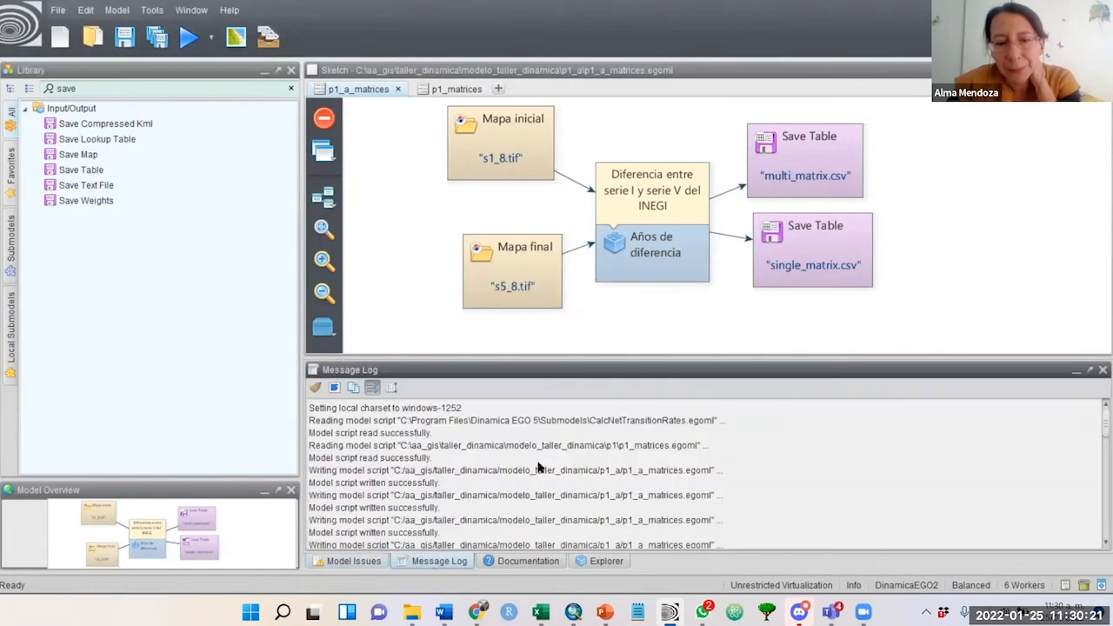
Step: Enlarge the message log and examine the initial landscape's cells per category and the cells per transition table
{"action": "scroll", "coordinate": [1101, 546], "scroll_direction": "down", "scroll_amount": 5}
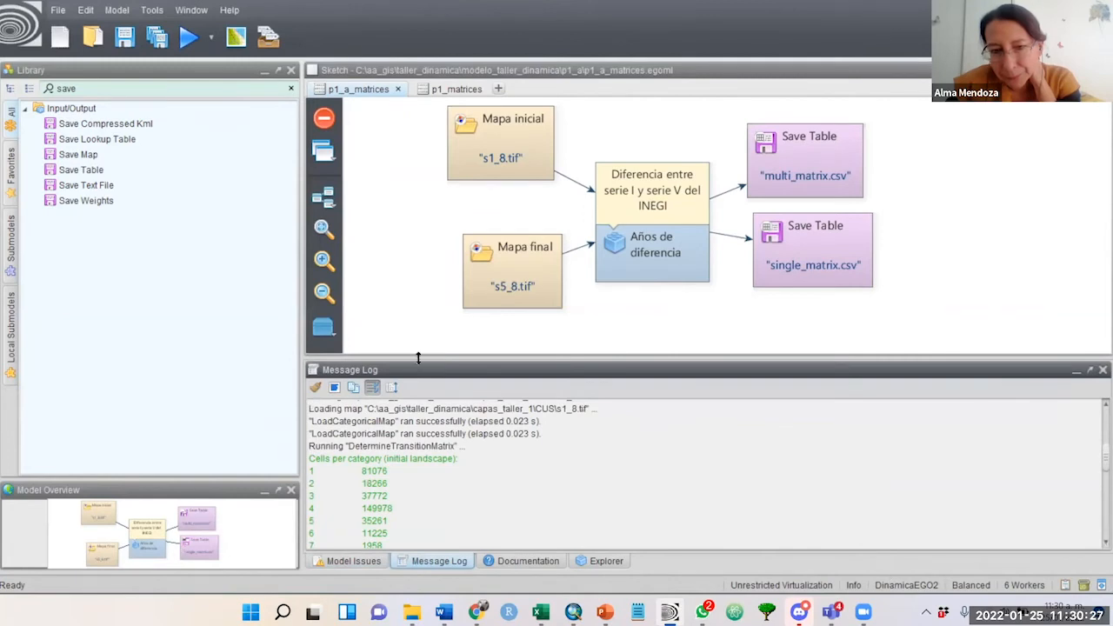
{"action": "left_click_drag", "start_coordinate": [419, 357], "coordinate": [430, 328]}
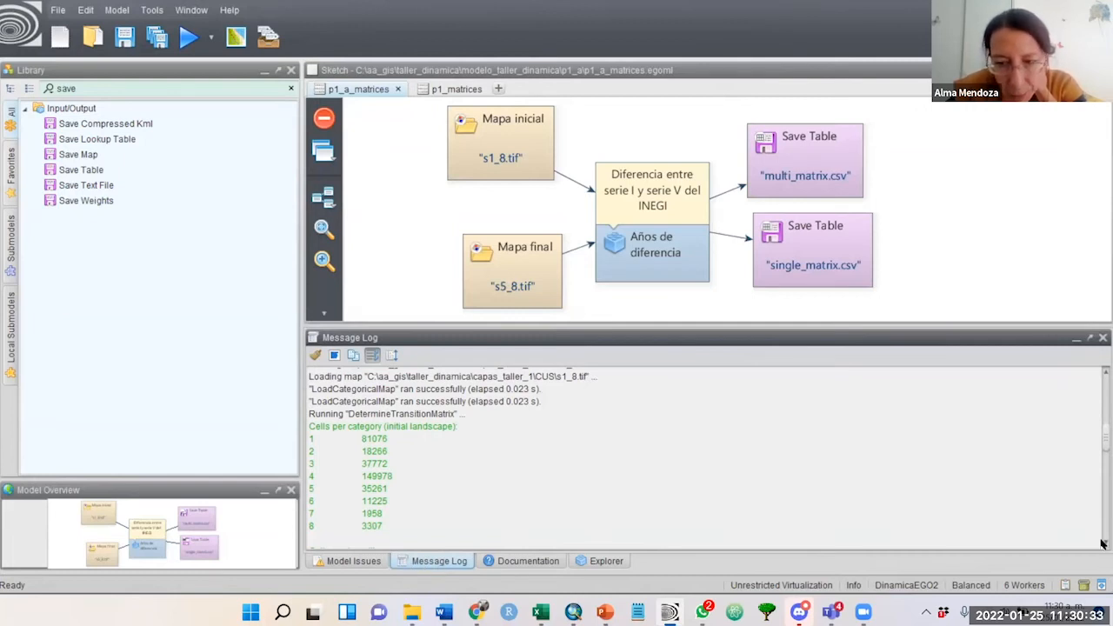
{"action": "scroll", "coordinate": [1102, 543], "scroll_direction": "down", "scroll_amount": 1}
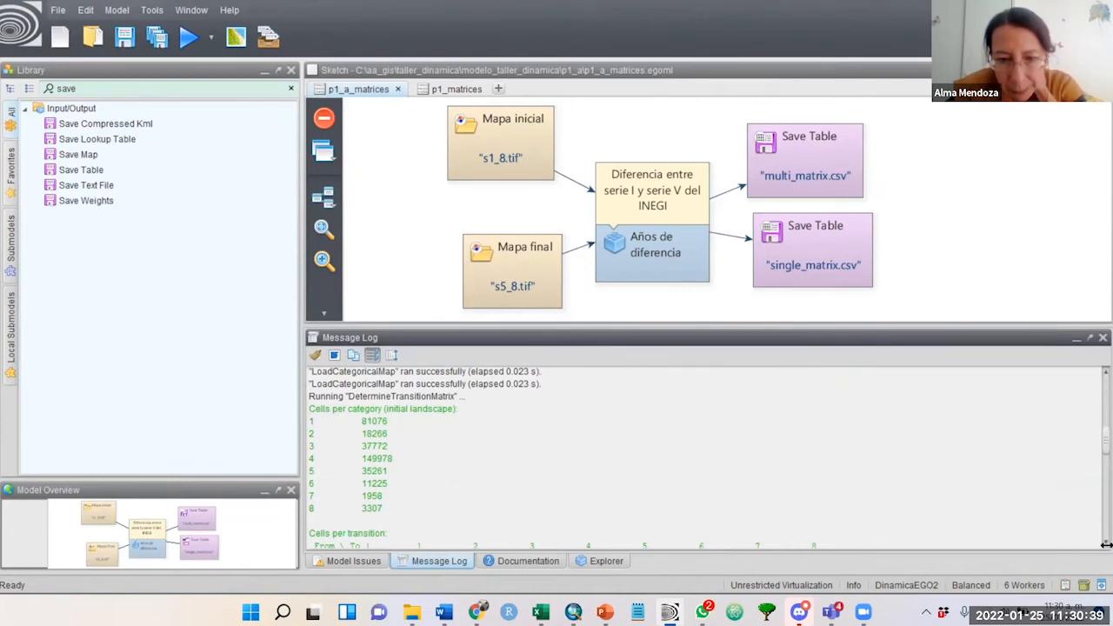
{"action": "scroll", "coordinate": [561, 435], "scroll_direction": "down", "scroll_amount": 2}
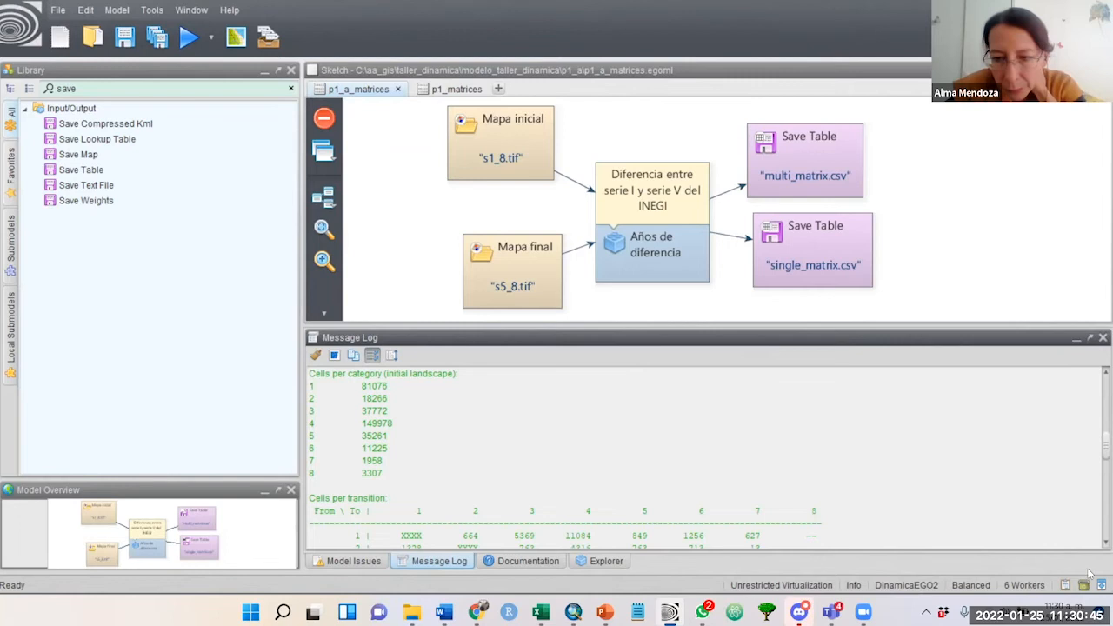
{"action": "scroll", "coordinate": [365, 409], "scroll_direction": "down", "scroll_amount": 3}
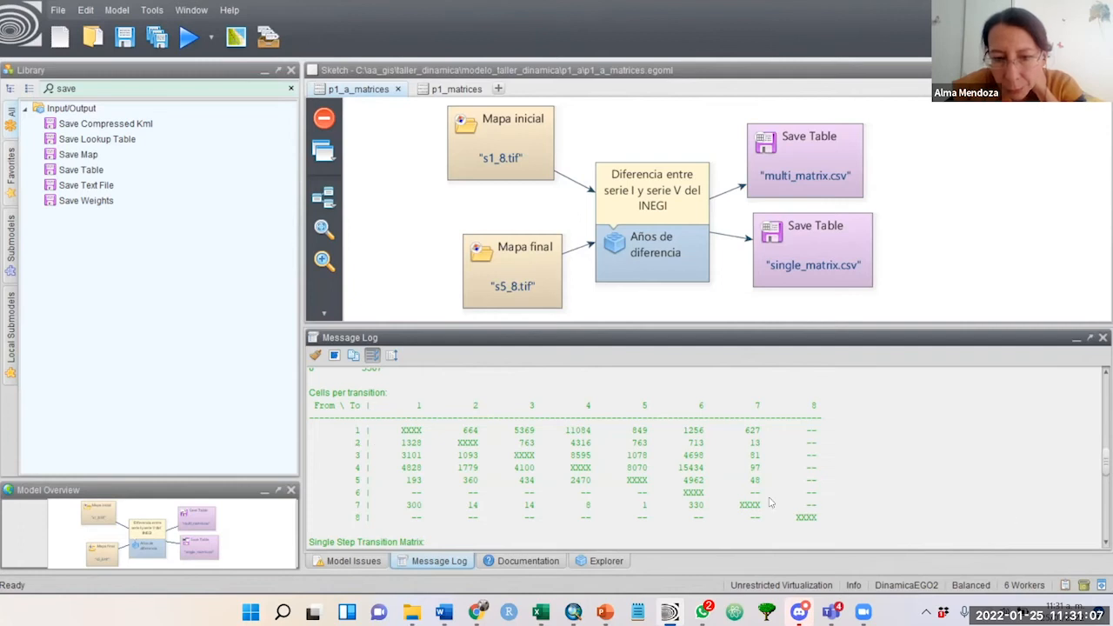
{"action": "scroll", "coordinate": [1100, 550], "scroll_direction": "down", "scroll_amount": 2}
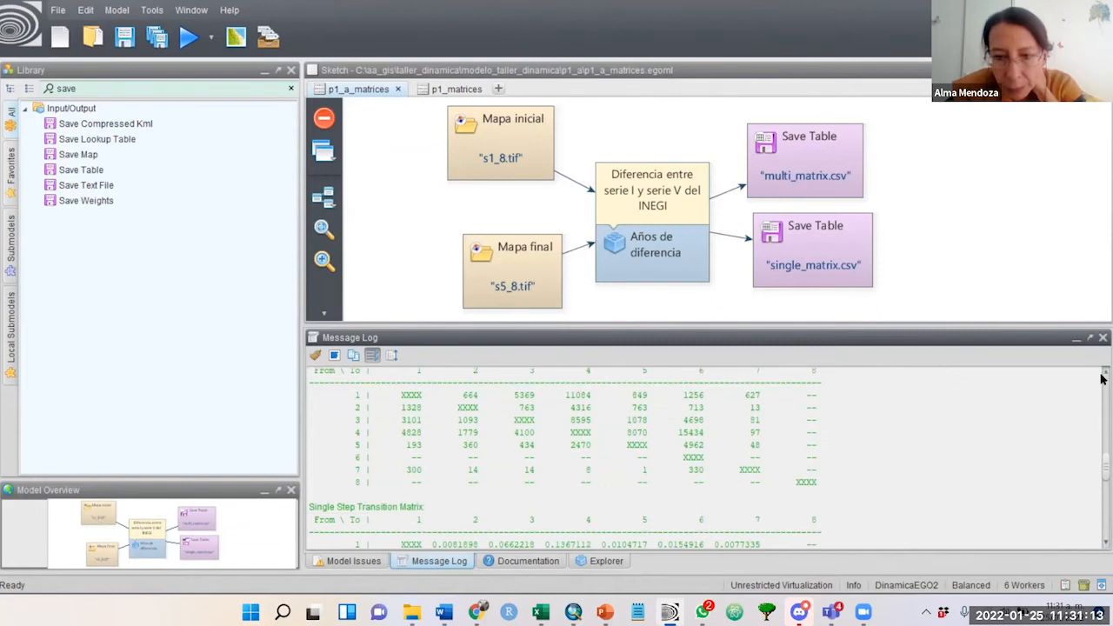
Step: Copy the Cells per transition table from the message log into a blank Notepad document, then minimize Notepad
{"action": "scroll", "coordinate": [1101, 378], "scroll_direction": "up", "scroll_amount": 1}
{"action": "left_click_drag", "start_coordinate": [310, 376], "coordinate": [840, 524]}
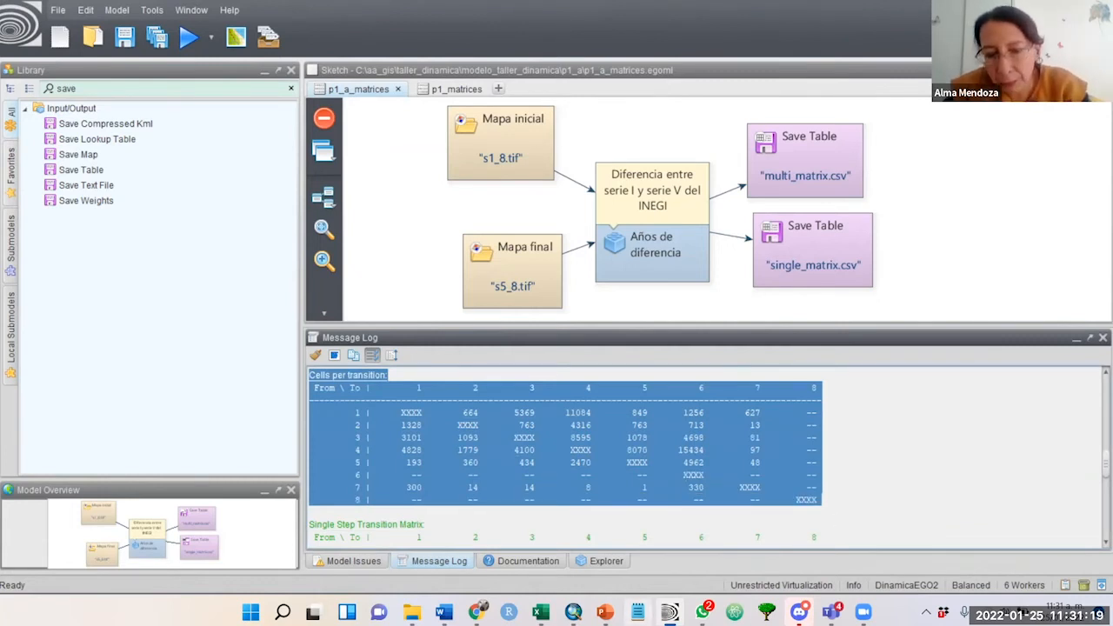
{"action": "left_click", "coordinate": [637, 613]}
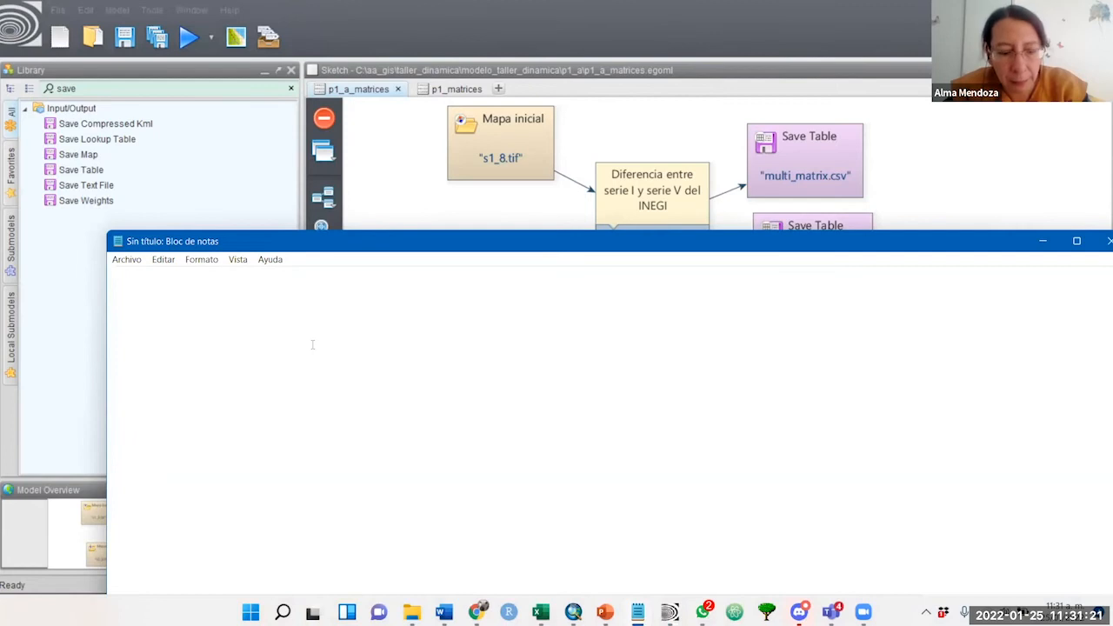
{"action": "key", "text": "ctrl+v"}
{"action": "left_click_drag", "start_coordinate": [765, 246], "coordinate": [476, 330]}
{"action": "left_click", "coordinate": [753, 327]}
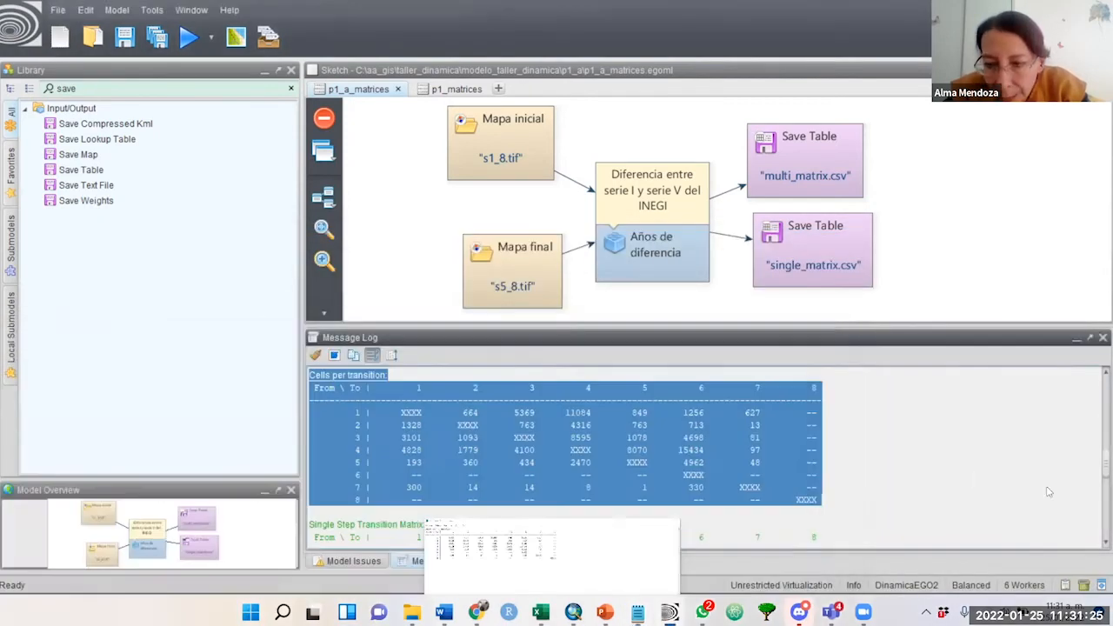
Step: Examine the Single Step and Multi Step Transition Matrix results in the message log
{"action": "scroll", "coordinate": [1101, 545], "scroll_direction": "down", "scroll_amount": 3}
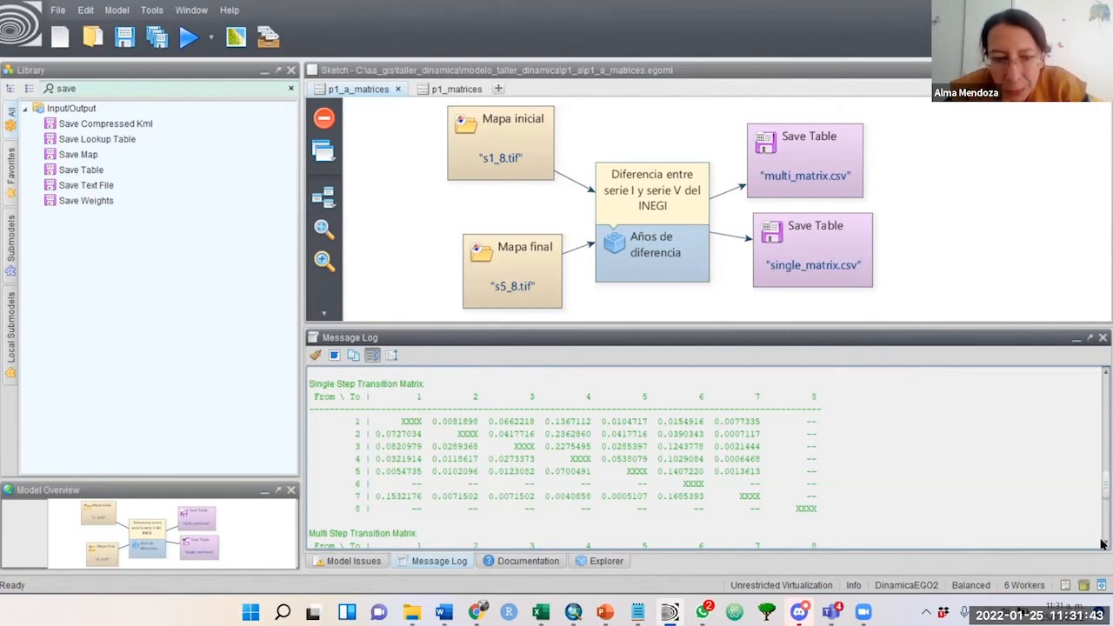
{"action": "scroll", "coordinate": [1101, 544], "scroll_direction": "down", "scroll_amount": 4}
{"action": "scroll", "coordinate": [1101, 543], "scroll_direction": "down", "scroll_amount": 1}
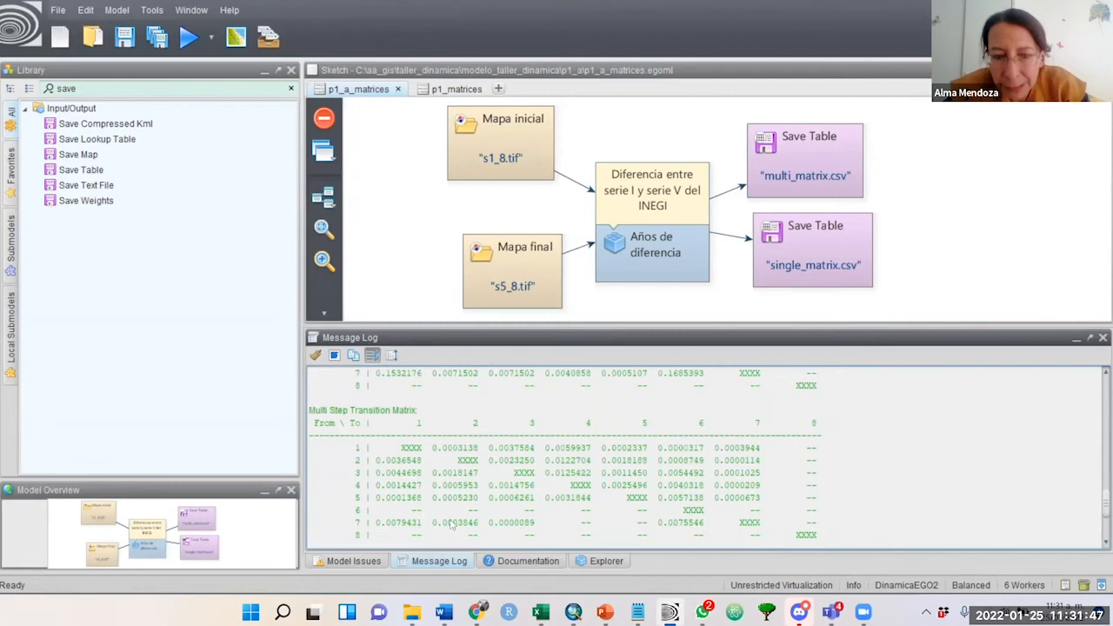
Step: Preview the transition rates saved in multi_matrix.csv and close its Save Table editor without changes
{"action": "left_click", "coordinate": [781, 146]}
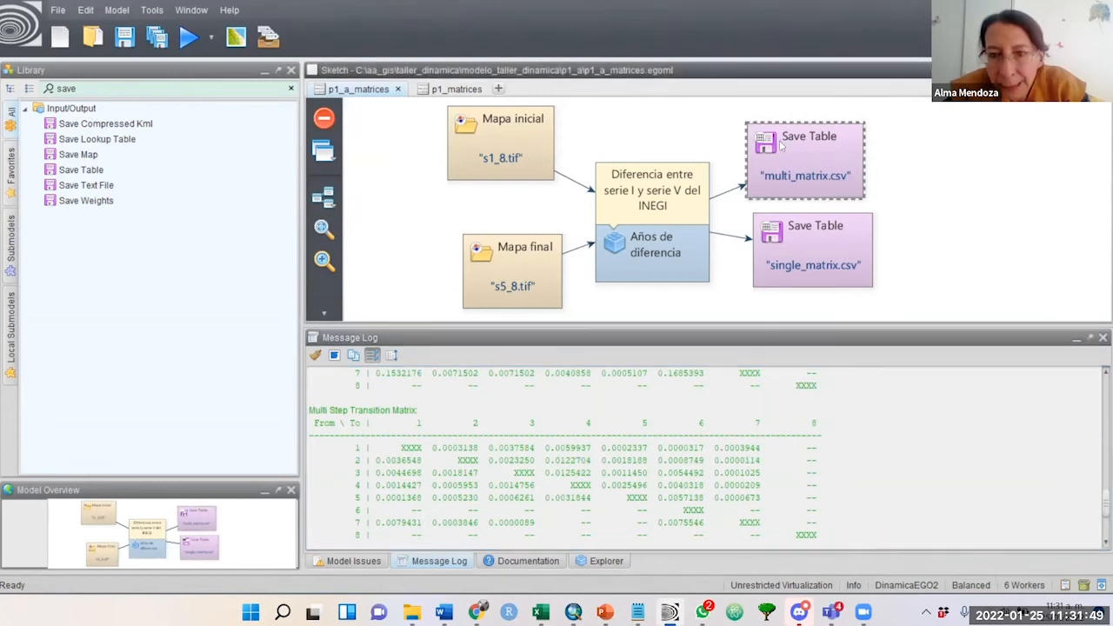
{"action": "double_click", "coordinate": [781, 146]}
{"action": "left_click", "coordinate": [671, 366]}
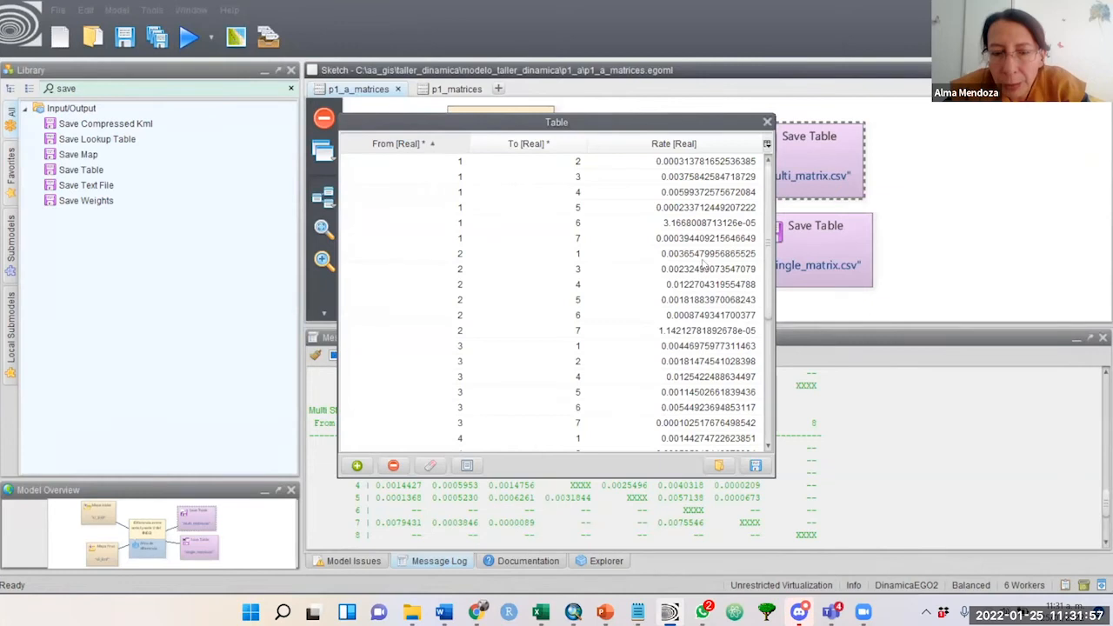
{"action": "scroll", "coordinate": [768, 233], "scroll_direction": "down", "scroll_amount": 5}
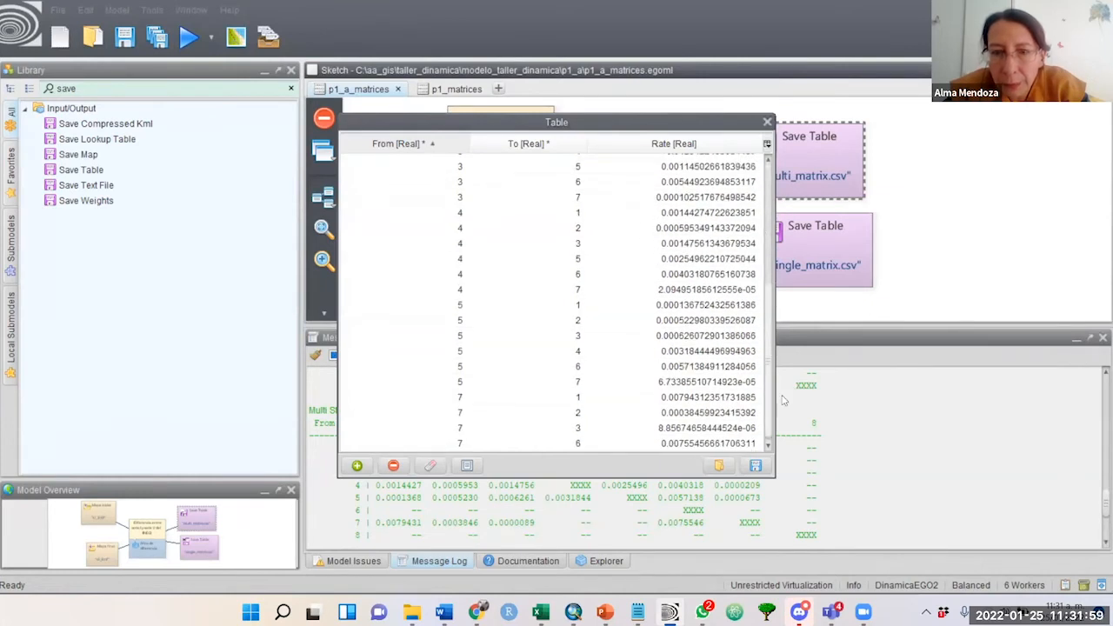
{"action": "left_click", "coordinate": [767, 123]}
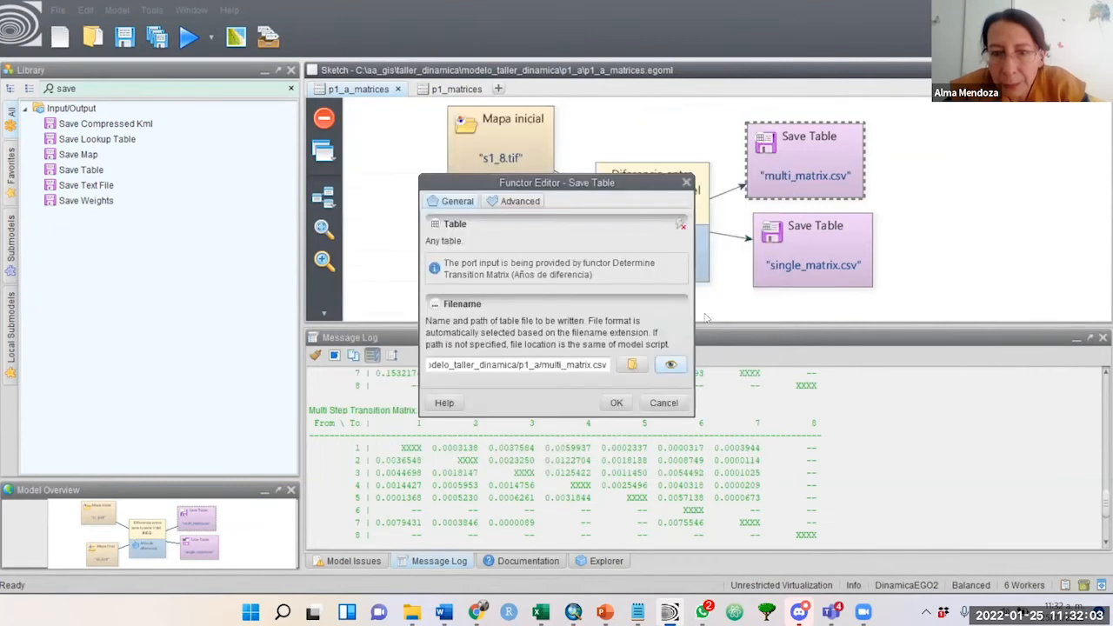
{"action": "left_click", "coordinate": [662, 403]}
Step: Preview the transition rates saved in single_matrix.csv and close its Save Table editor without changes
{"action": "double_click", "coordinate": [786, 240]}
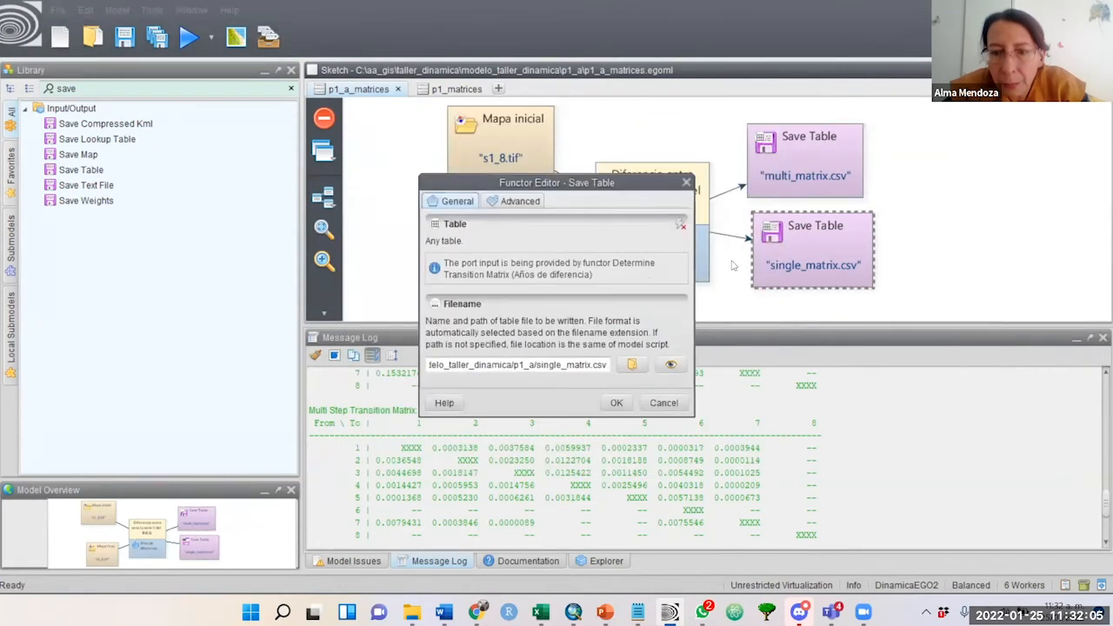
{"action": "left_click", "coordinate": [671, 365]}
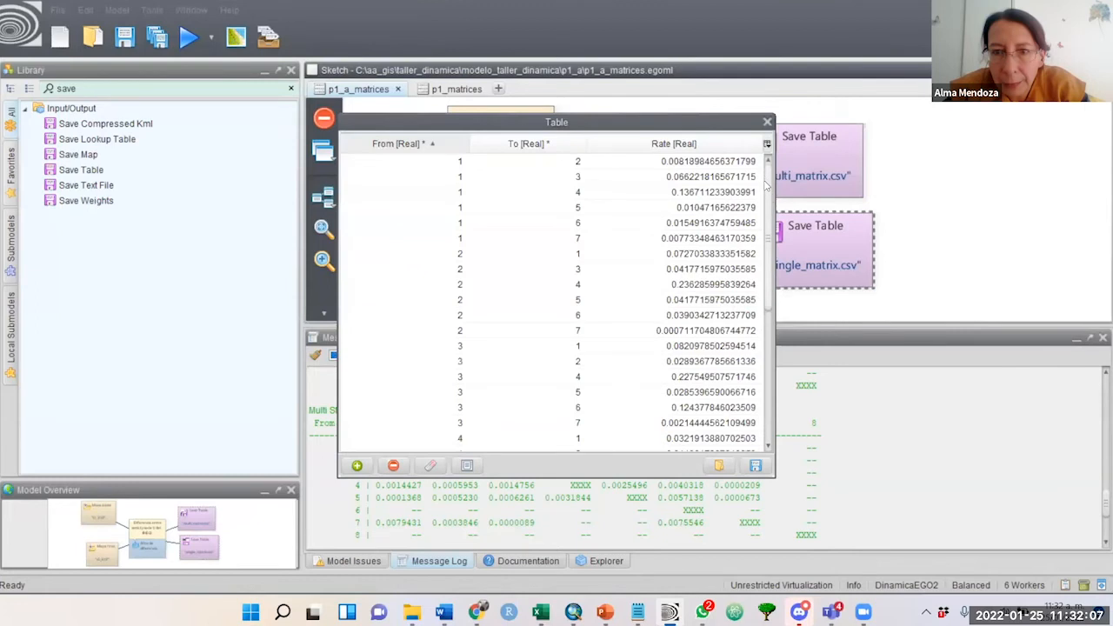
{"action": "left_click_drag", "start_coordinate": [768, 256], "coordinate": [797, 170]}
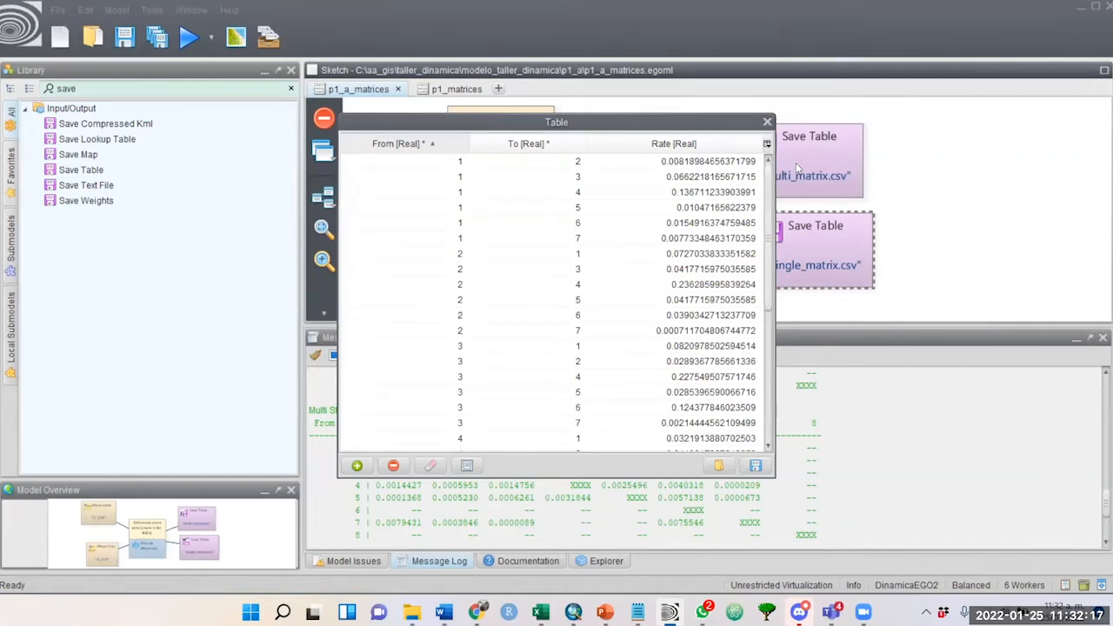
{"action": "left_click", "coordinate": [767, 122]}
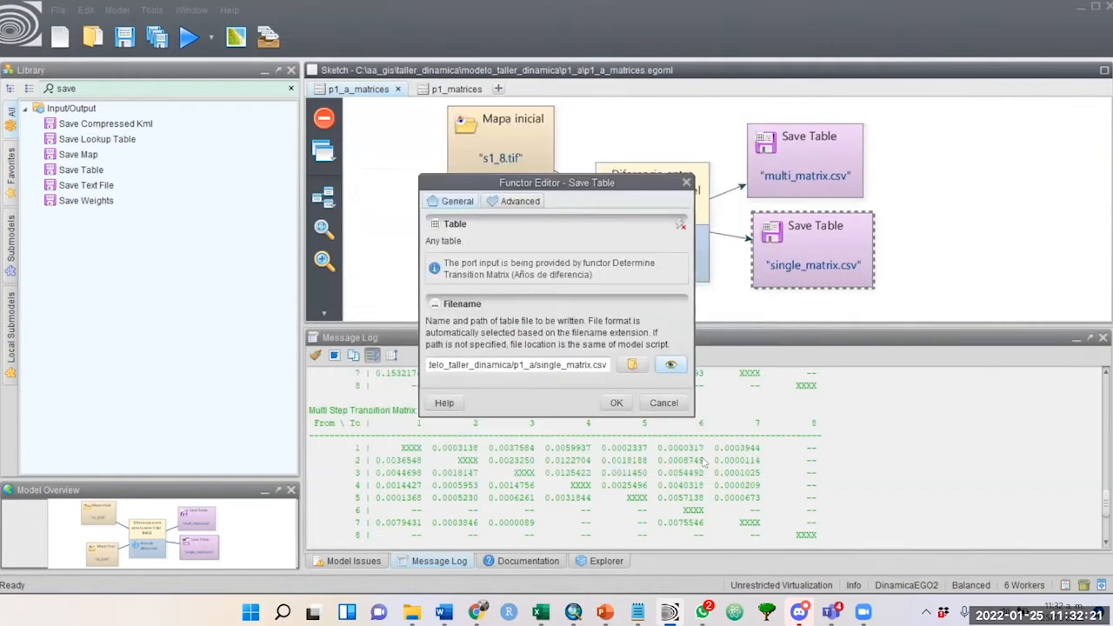
{"action": "left_click", "coordinate": [658, 406]}
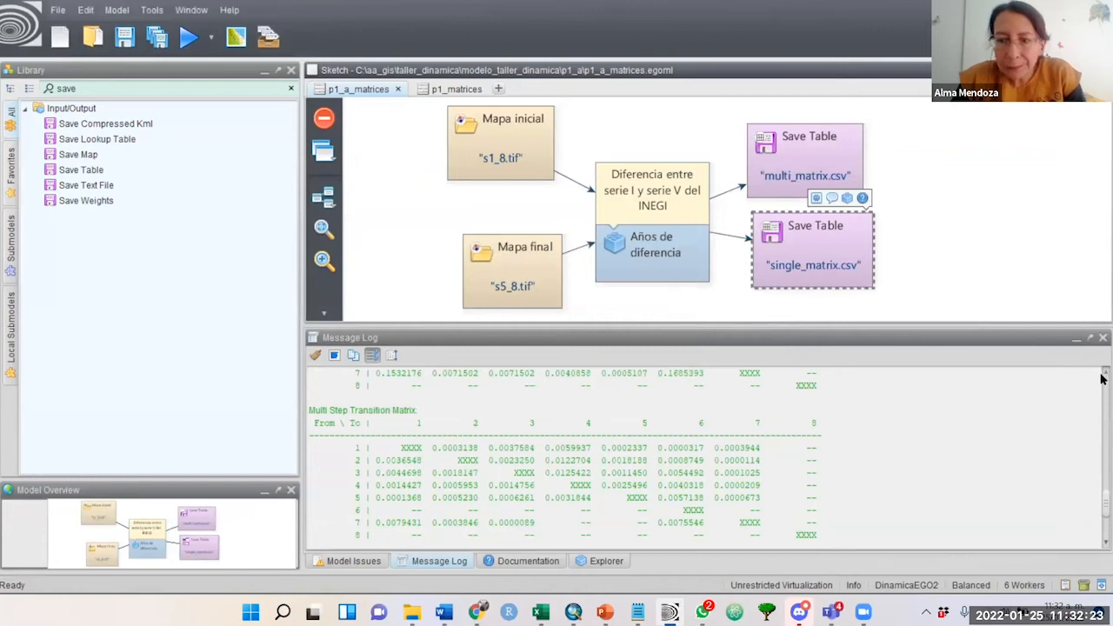
Step: Go back through the message log to review the Cells per transition table
{"action": "scroll", "coordinate": [1100, 379], "scroll_direction": "up", "scroll_amount": 5}
{"action": "scroll", "coordinate": [1101, 379], "scroll_direction": "up", "scroll_amount": 5}
{"action": "scroll", "coordinate": [1101, 379], "scroll_direction": "up", "scroll_amount": 3}
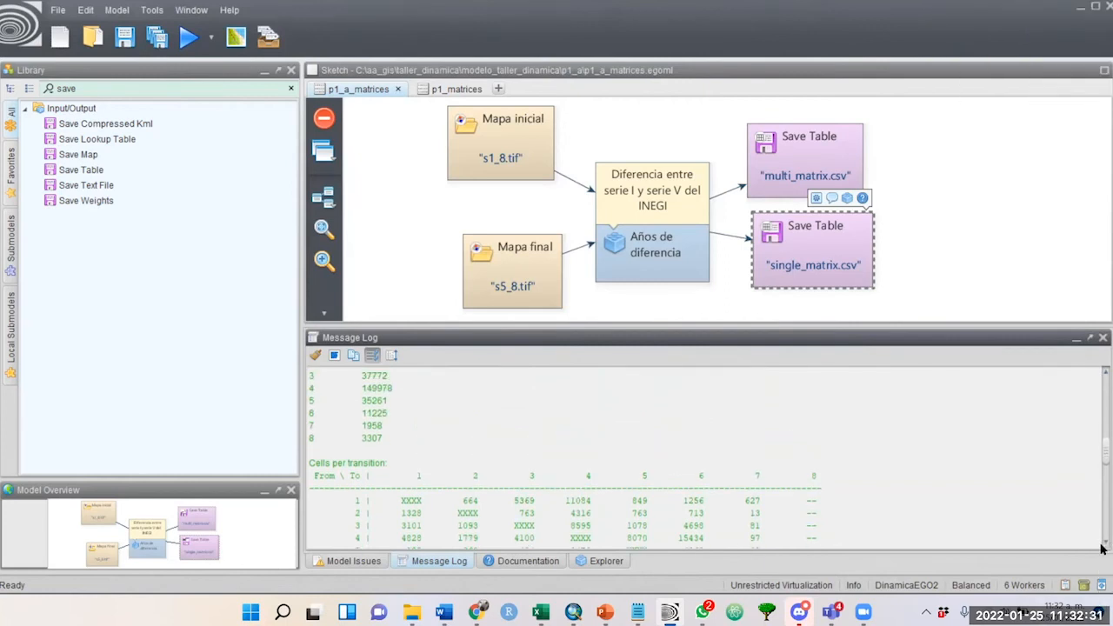
{"action": "scroll", "coordinate": [1101, 548], "scroll_direction": "down", "scroll_amount": 3}
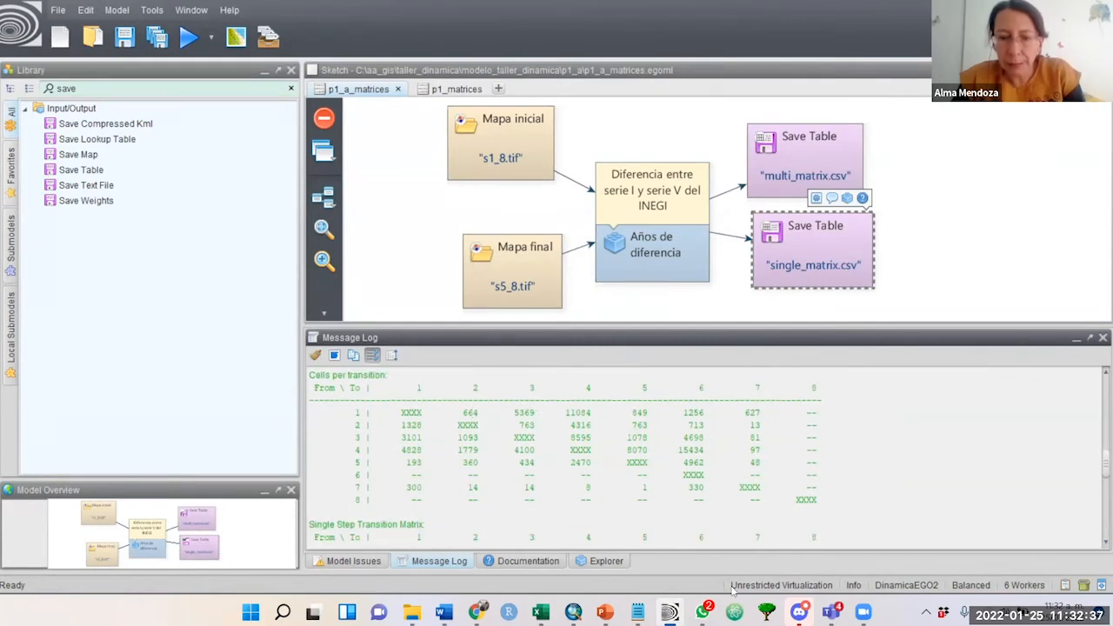
Step: Switch to the matrices_porcentaje_2 workbook in Excel and select the 1985 cell counts in C18:C25 of the matrices_total sheet
{"action": "mouse_move", "coordinate": [540, 612]}
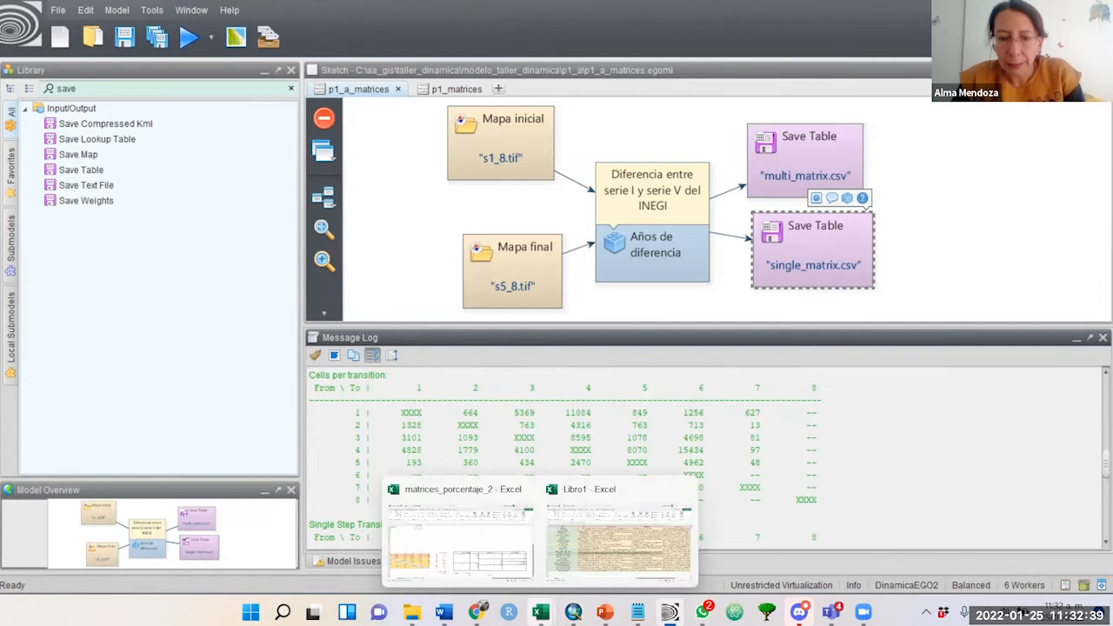
{"action": "left_click", "coordinate": [501, 565]}
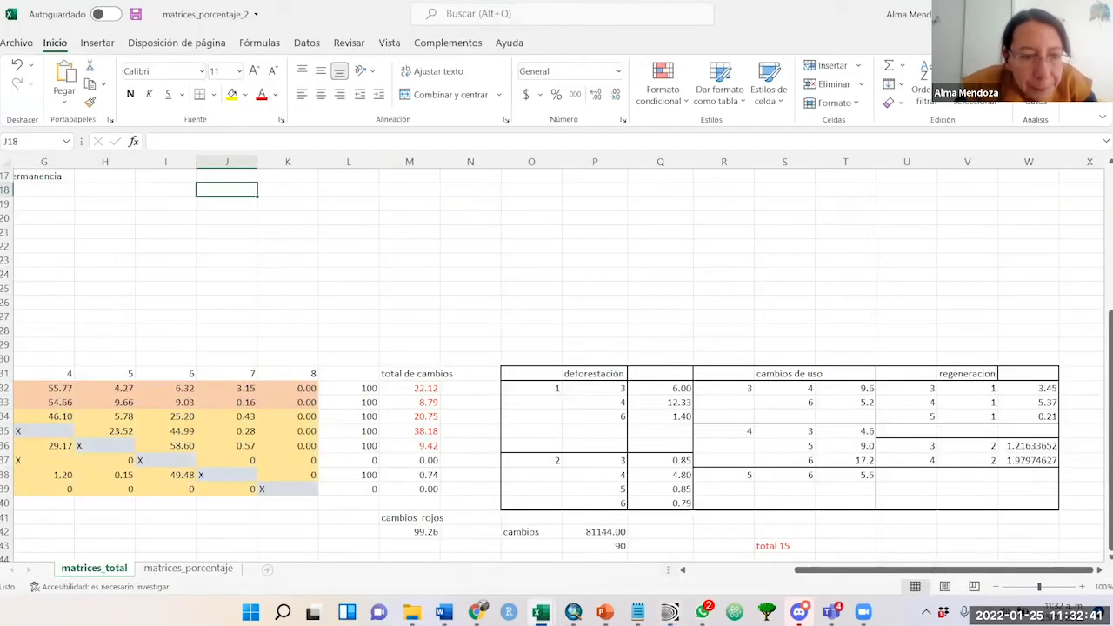
{"action": "left_click", "coordinate": [213, 488]}
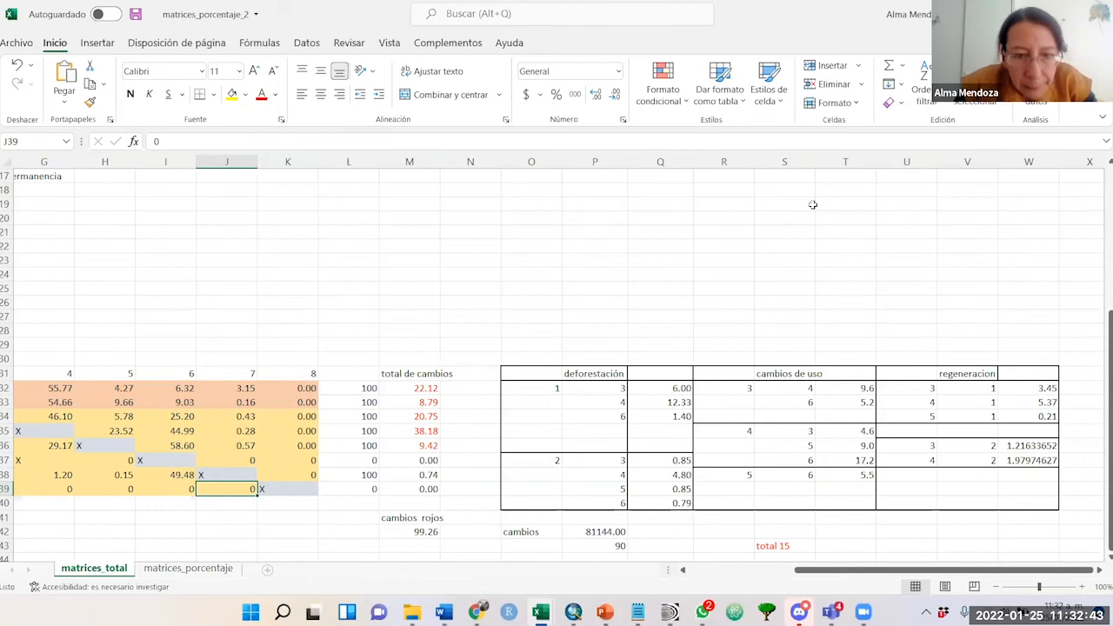
{"action": "left_click_drag", "start_coordinate": [809, 573], "coordinate": [492, 549]}
{"action": "left_click_drag", "start_coordinate": [238, 190], "coordinate": [225, 290]}
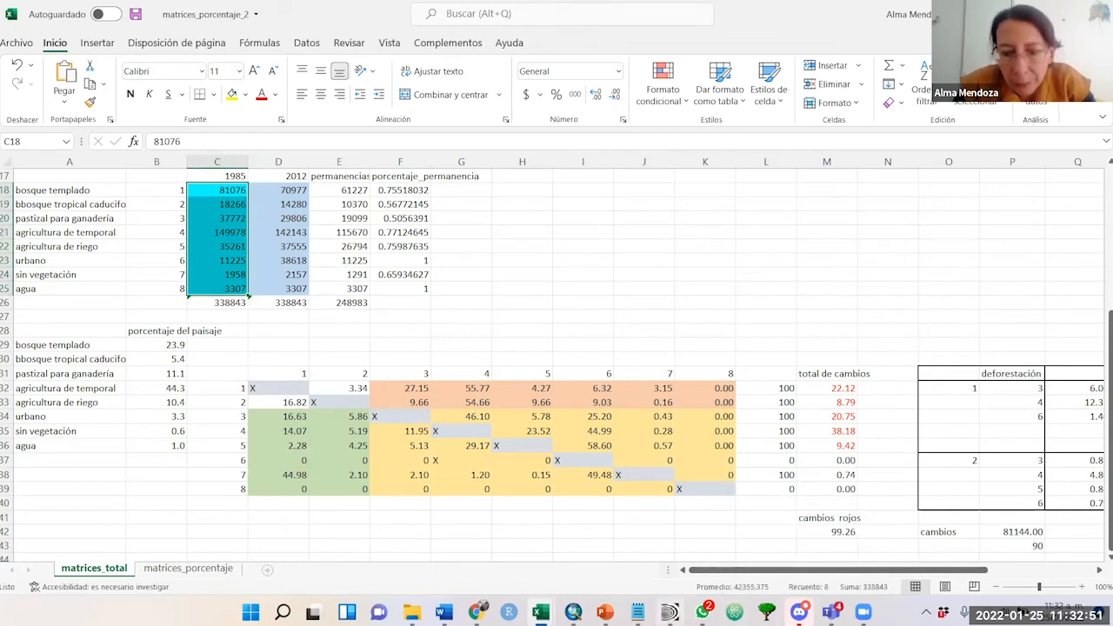
Step: Compare the cells per category in Dinamica EGO's message log with Excel's matrices_total sheet, selecting the 2012 counts in D18:D25 and a landscape percentage cell
{"action": "left_click", "coordinate": [669, 612]}
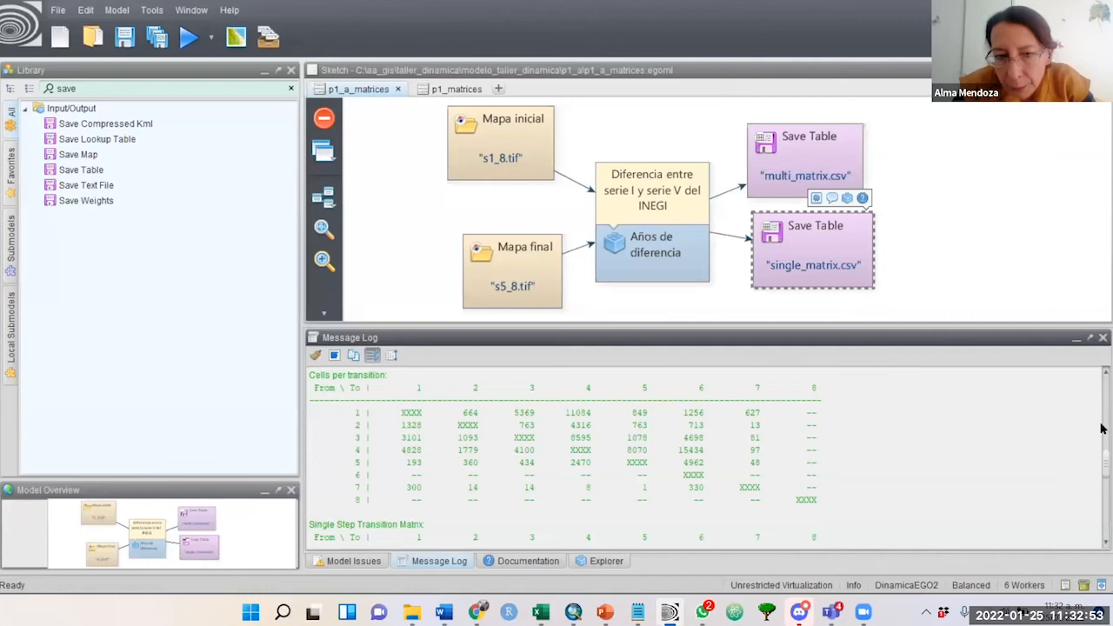
{"action": "scroll", "coordinate": [1101, 427], "scroll_direction": "up", "scroll_amount": 5}
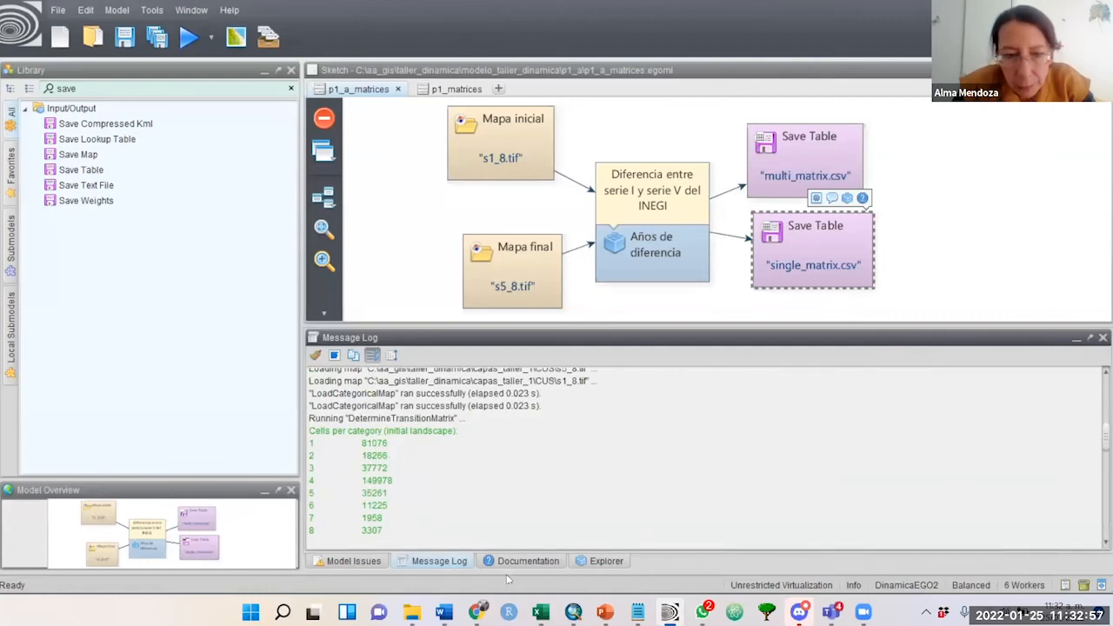
{"action": "mouse_move", "coordinate": [540, 612]}
{"action": "left_click", "coordinate": [446, 570]}
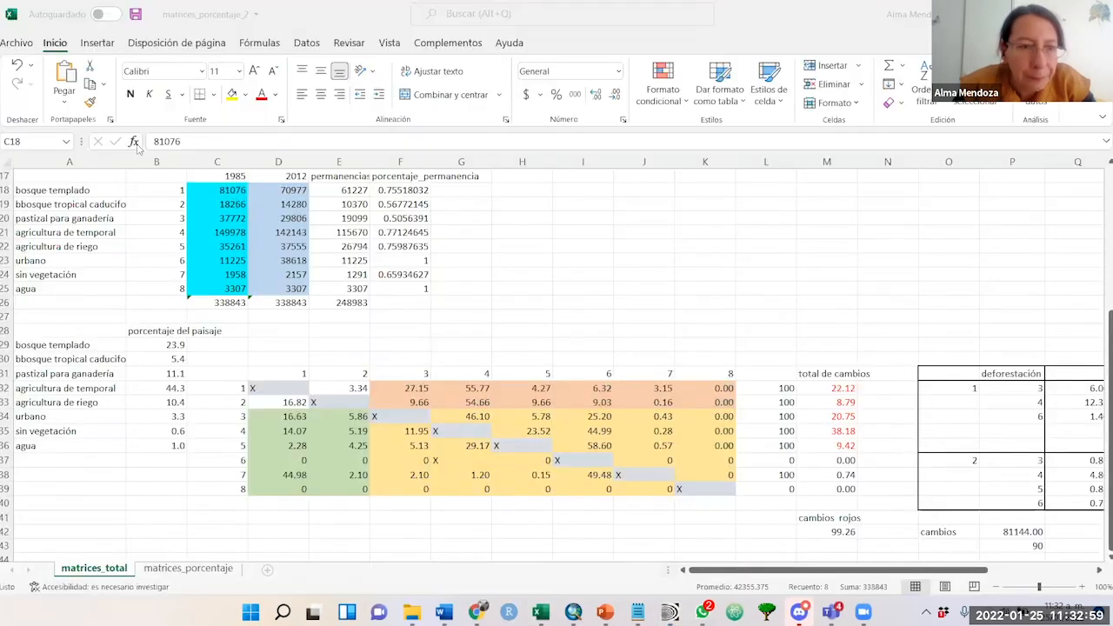
{"action": "left_click_drag", "start_coordinate": [283, 190], "coordinate": [278, 296]}
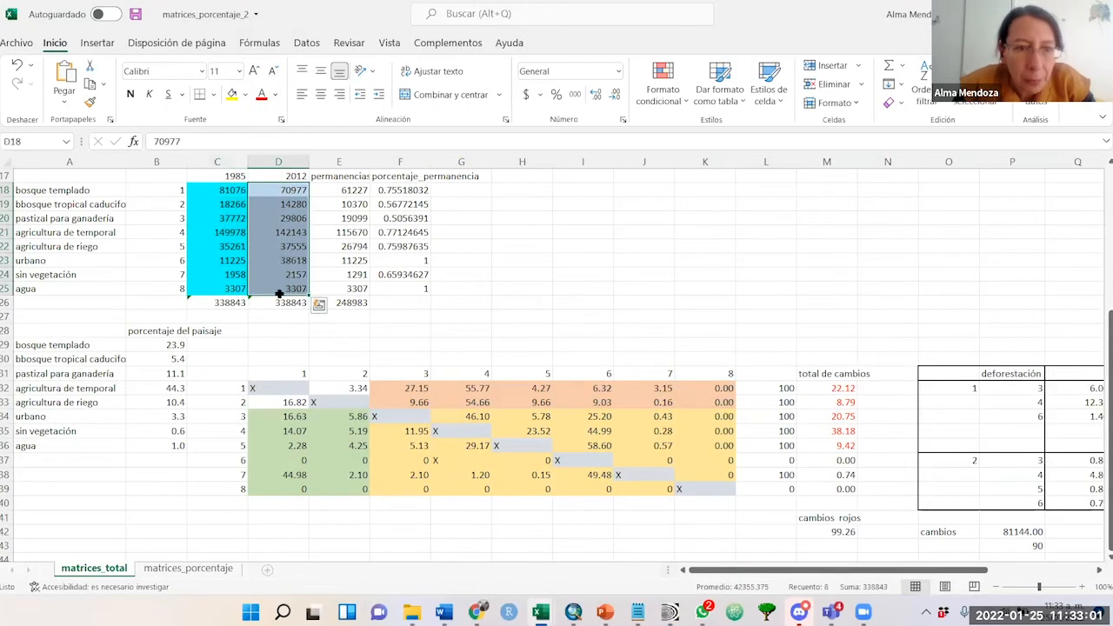
{"action": "left_click", "coordinate": [157, 358]}
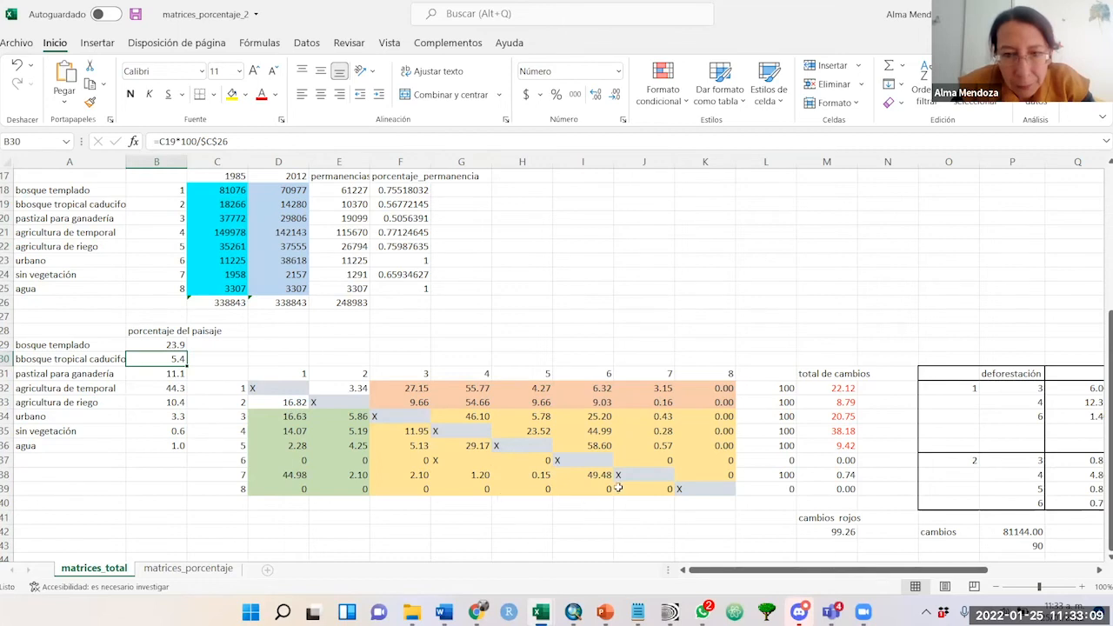
Step: Change the year label in A13 of the matrices_porcentaje sheet to 2012
{"action": "left_click", "coordinate": [177, 570]}
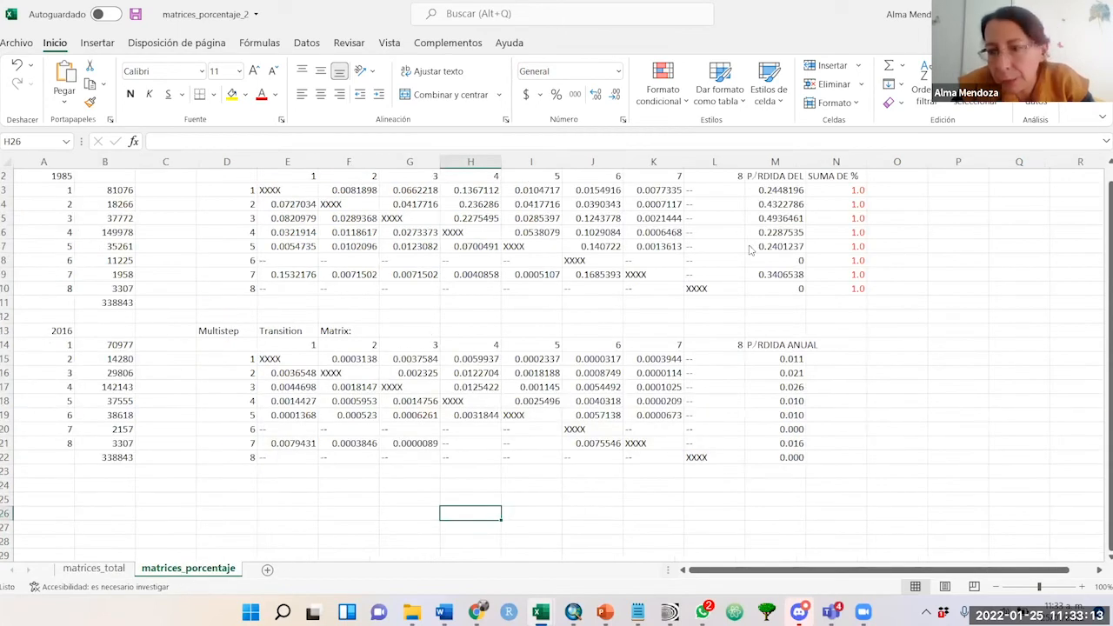
{"action": "left_click_drag", "start_coordinate": [1100, 395], "coordinate": [1101, 368]}
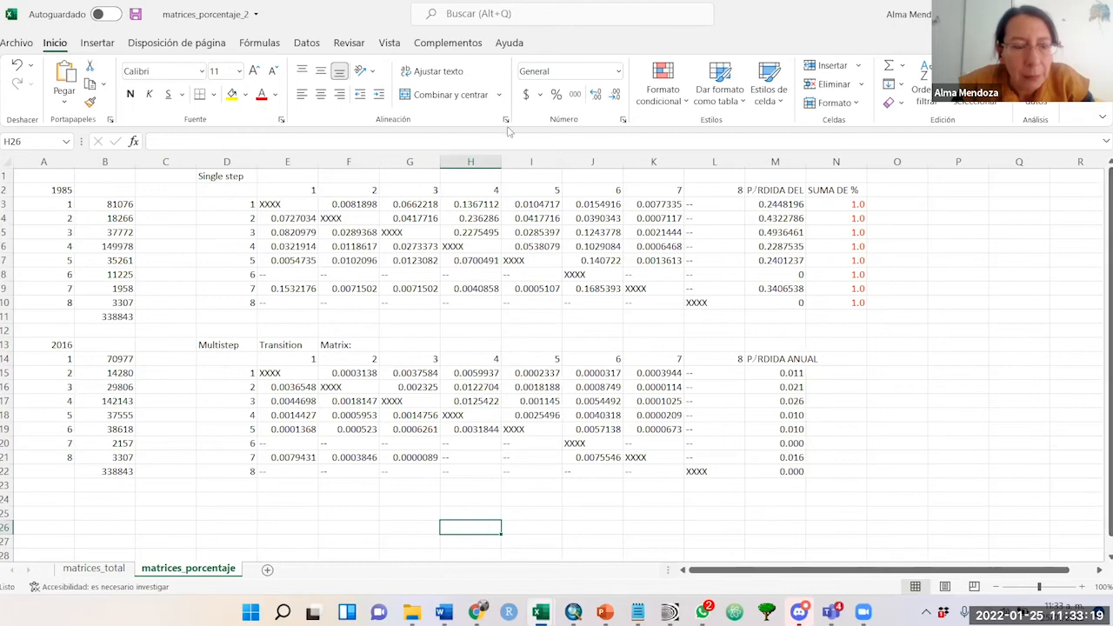
{"action": "left_click", "coordinate": [63, 345]}
{"action": "type", "text": "2012"}
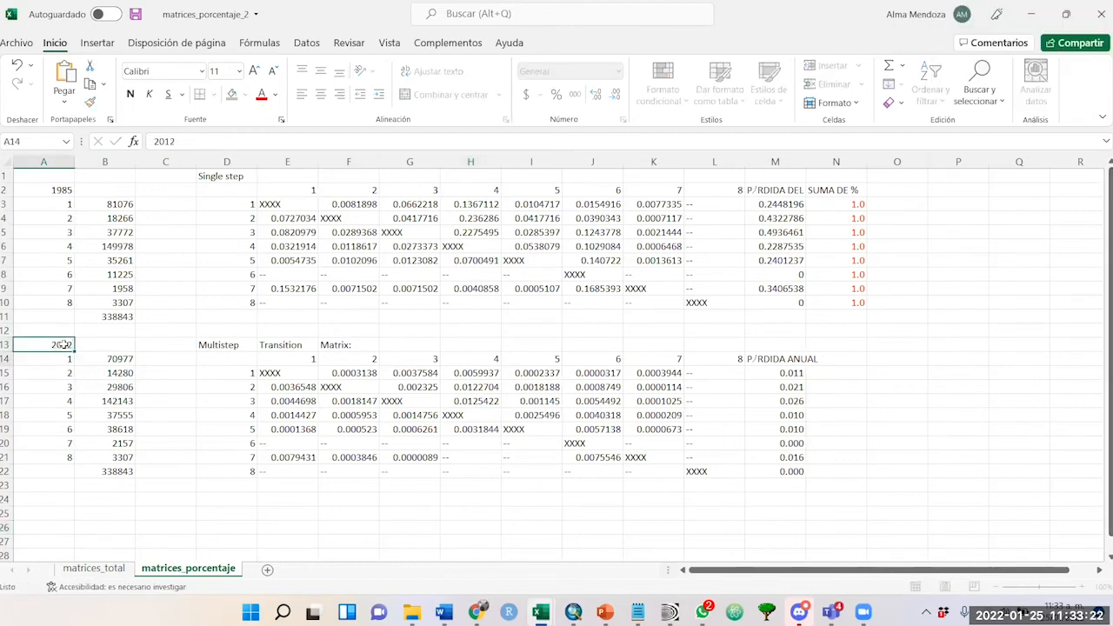
{"action": "key", "text": "Return"}
Step: Examine row 1 of the single-step matrix and the formulas behind its percentage sum in N3 and its loss total in M3
{"action": "left_click", "coordinate": [293, 444]}
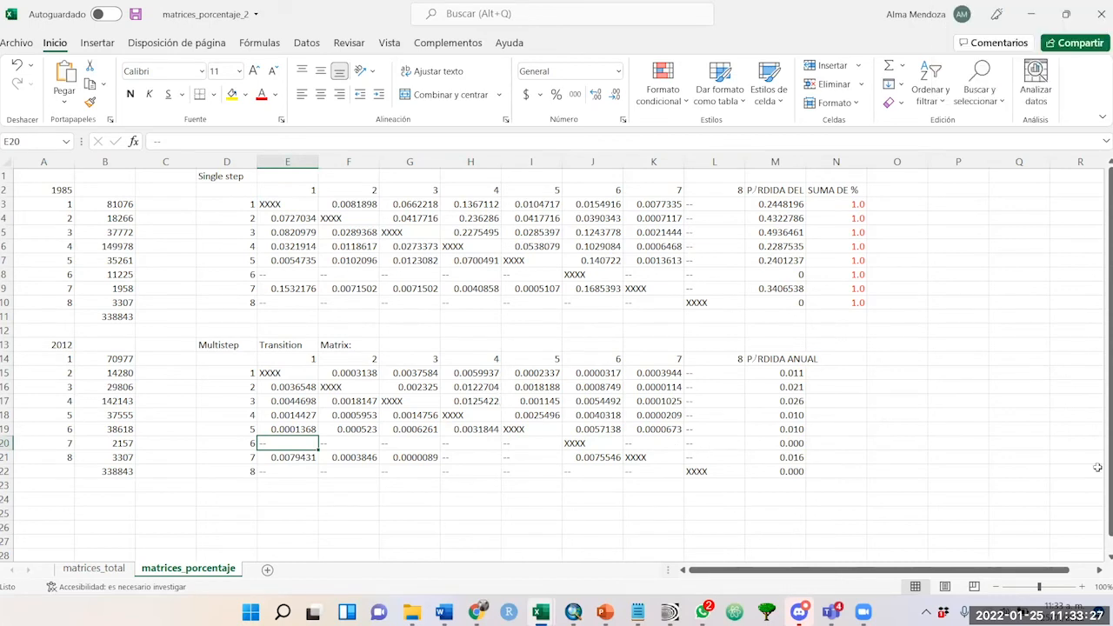
{"action": "left_click_drag", "start_coordinate": [1105, 469], "coordinate": [1101, 367]}
{"action": "left_click", "coordinate": [255, 206]}
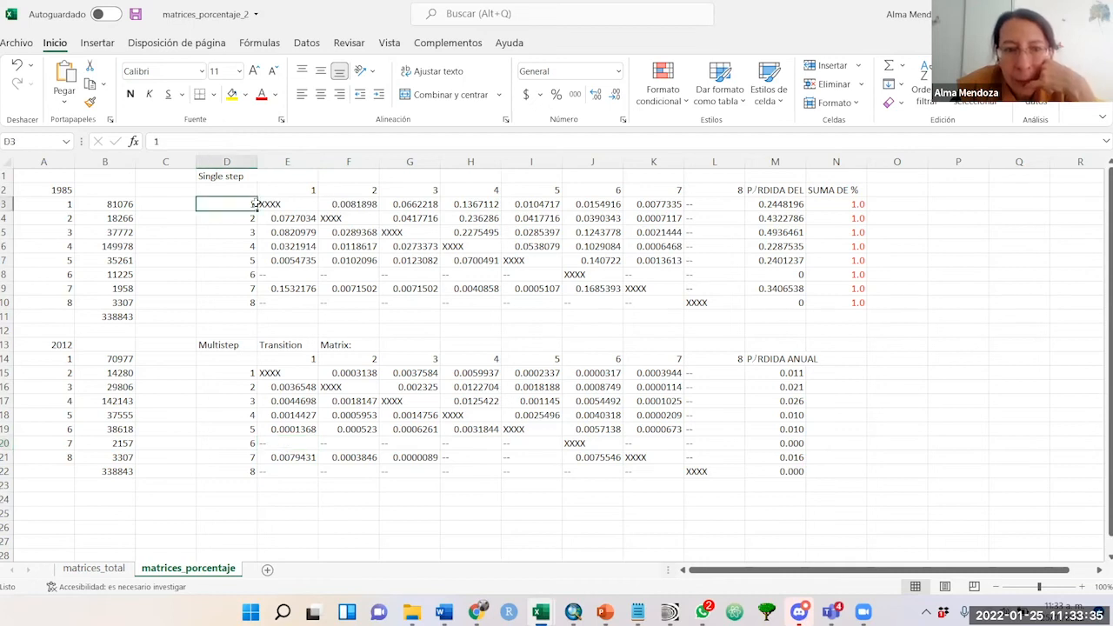
{"action": "left_click", "coordinate": [281, 202]}
{"action": "left_click_drag", "start_coordinate": [282, 201], "coordinate": [791, 202]}
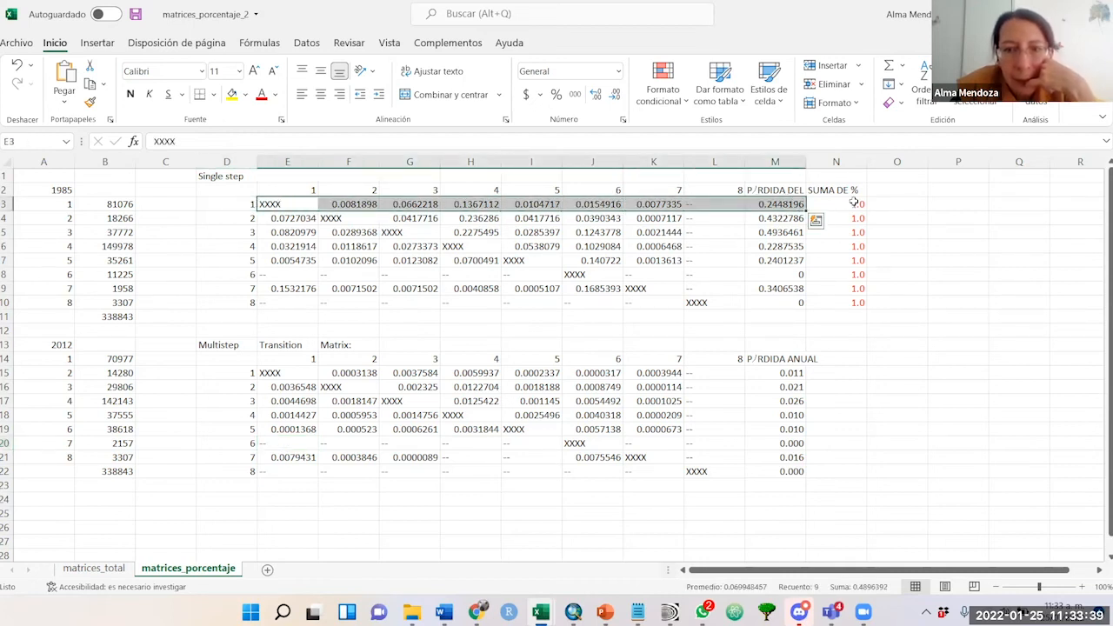
{"action": "left_click", "coordinate": [854, 202]}
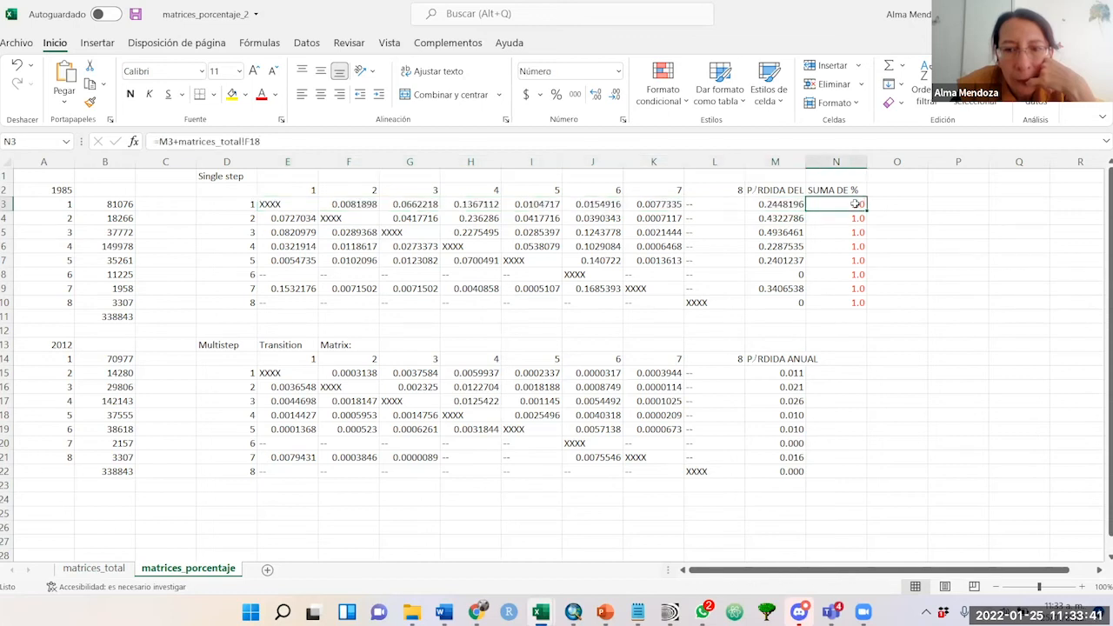
{"action": "double_click", "coordinate": [856, 203]}
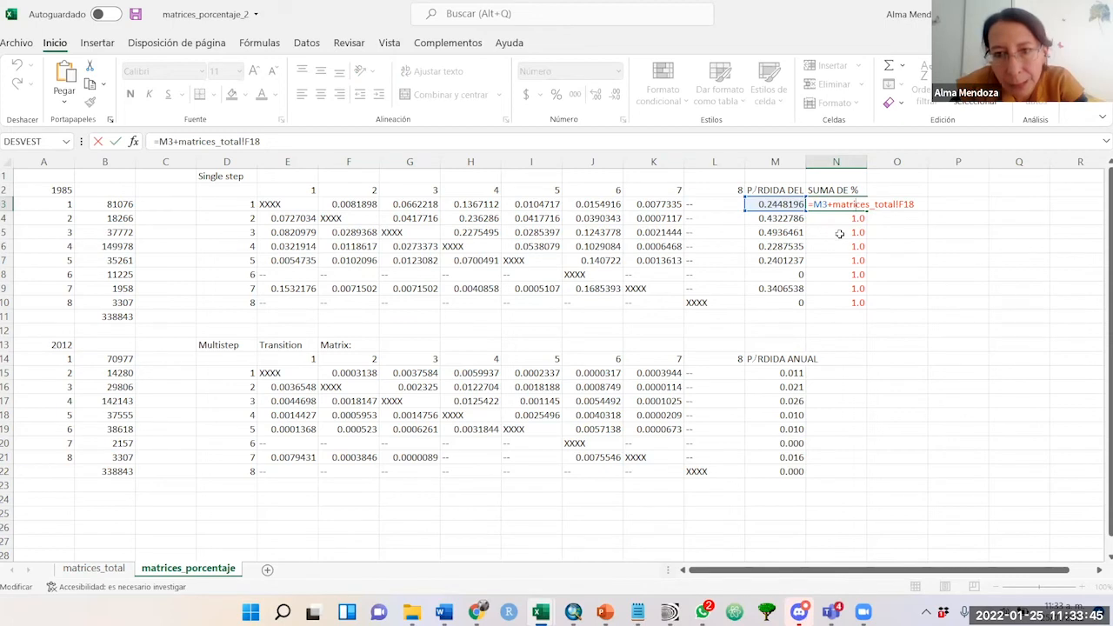
{"action": "key", "text": "Return"}
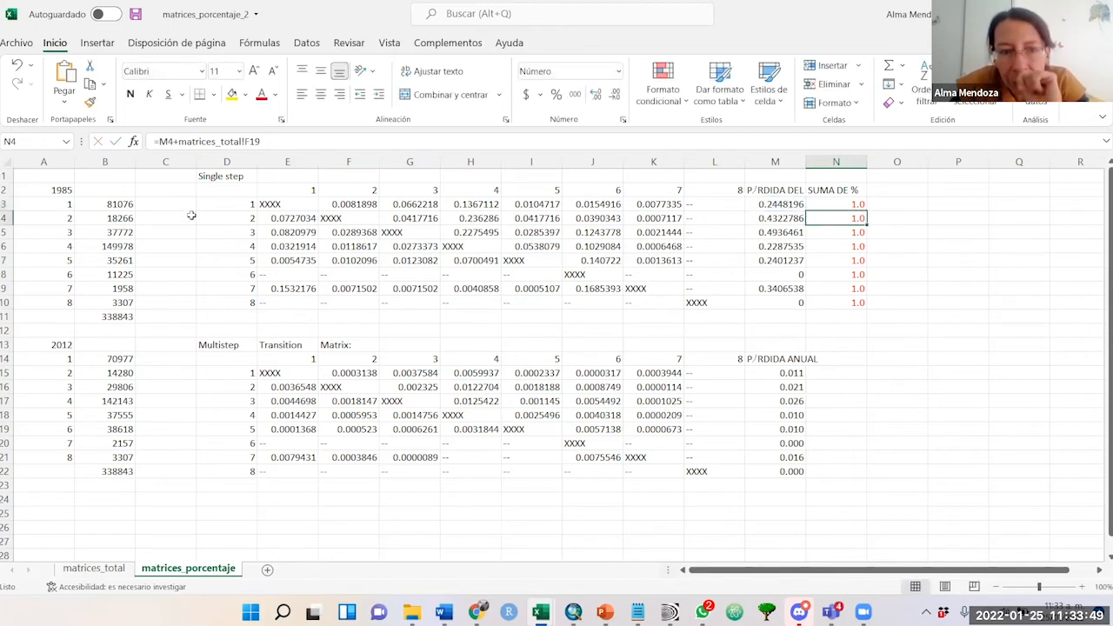
{"action": "left_click", "coordinate": [780, 204]}
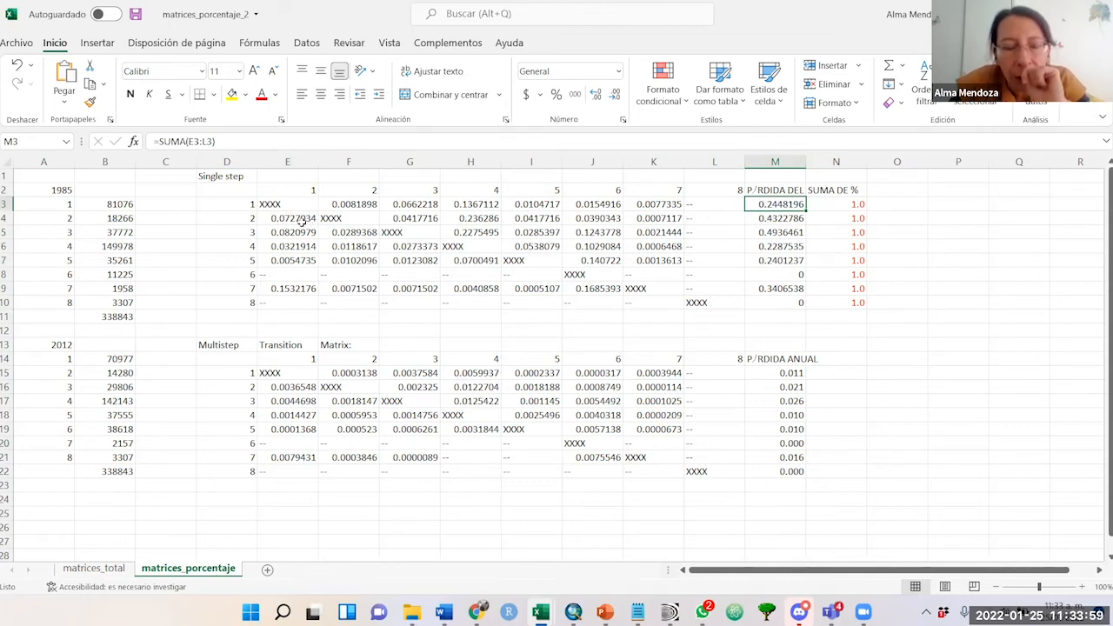
Step: Select the single-step matrix with its loss column, and go through its diagonal XXXX cells from E3 to L10
{"action": "left_click_drag", "start_coordinate": [278, 208], "coordinate": [768, 306]}
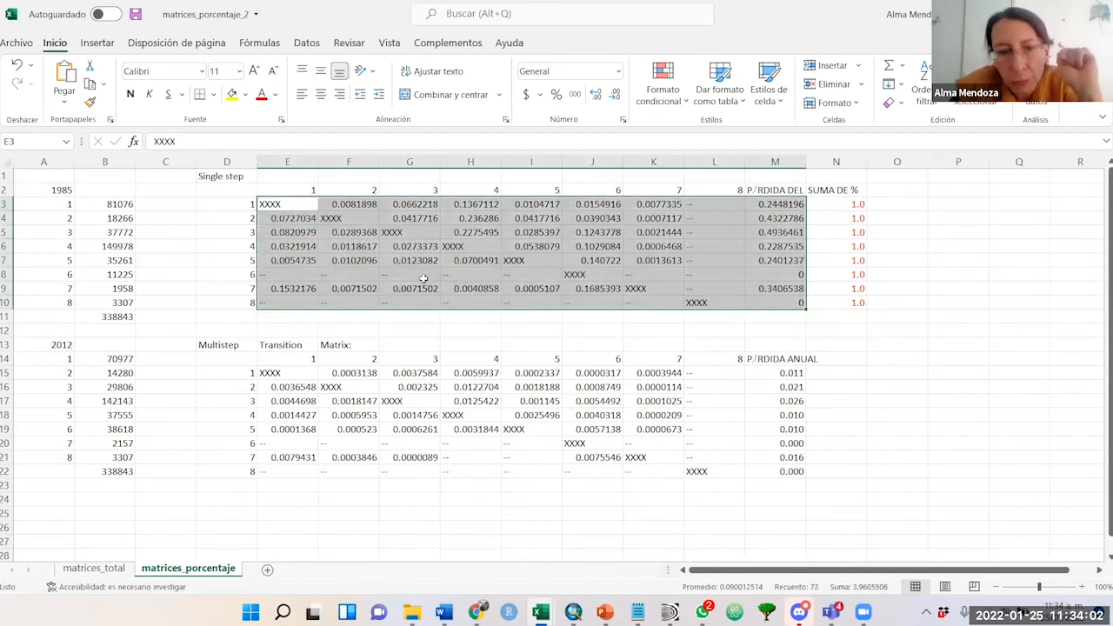
{"action": "left_click", "coordinate": [283, 205]}
{"action": "left_click", "coordinate": [359, 220]}
{"action": "left_click", "coordinate": [421, 234]}
{"action": "left_click", "coordinate": [480, 249]}
{"action": "left_click", "coordinate": [551, 263]}
{"action": "left_click", "coordinate": [589, 271]}
{"action": "left_click", "coordinate": [647, 289]}
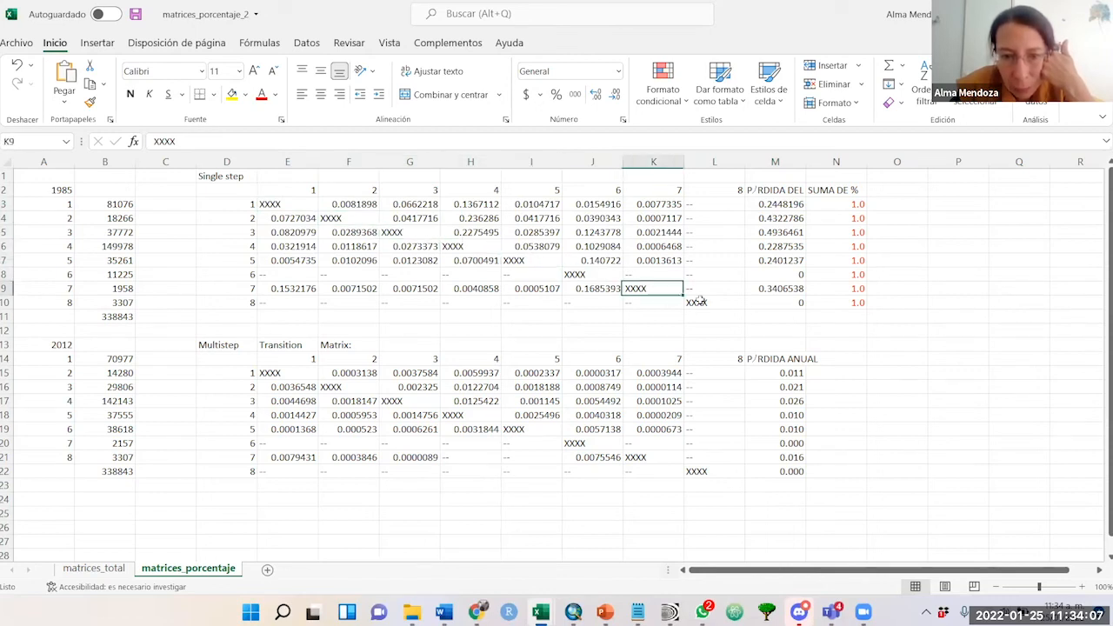
{"action": "left_click", "coordinate": [705, 302]}
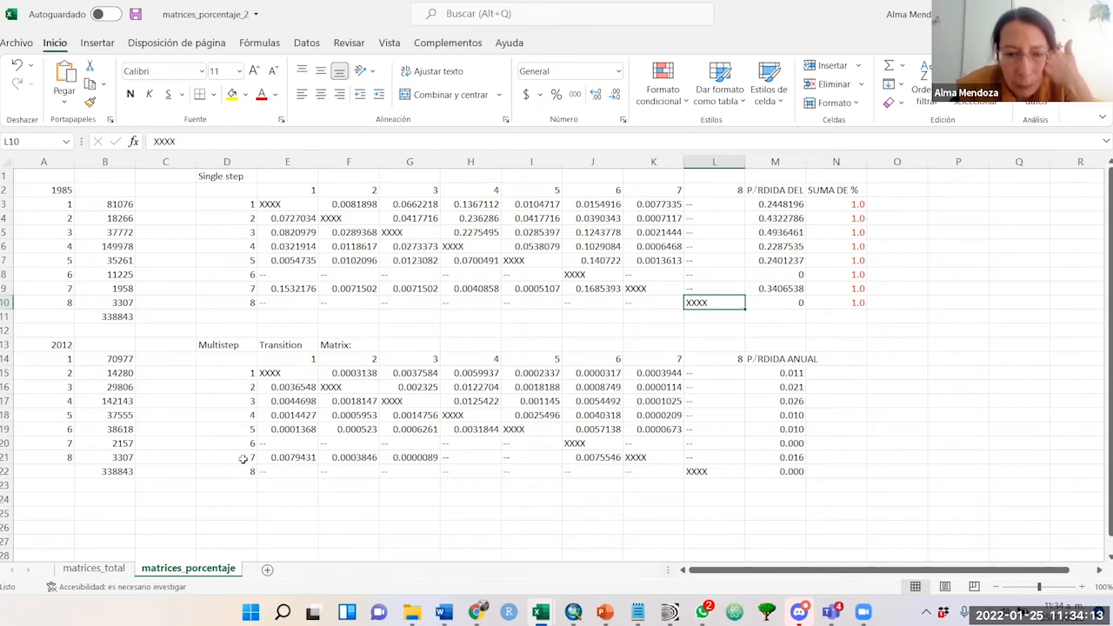
Step: Review the multistep matrix, check the change percentages on the matrices_total sheet, and return to matrices_porcentaje
{"action": "left_click_drag", "start_coordinate": [1101, 413], "coordinate": [1100, 439]}
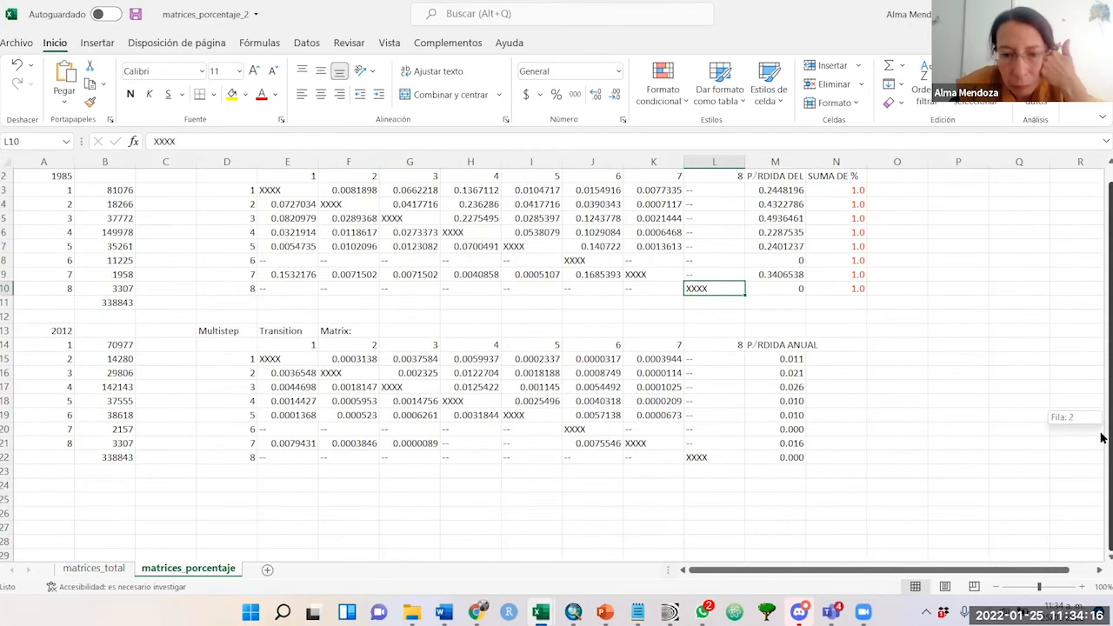
{"action": "left_click", "coordinate": [86, 568]}
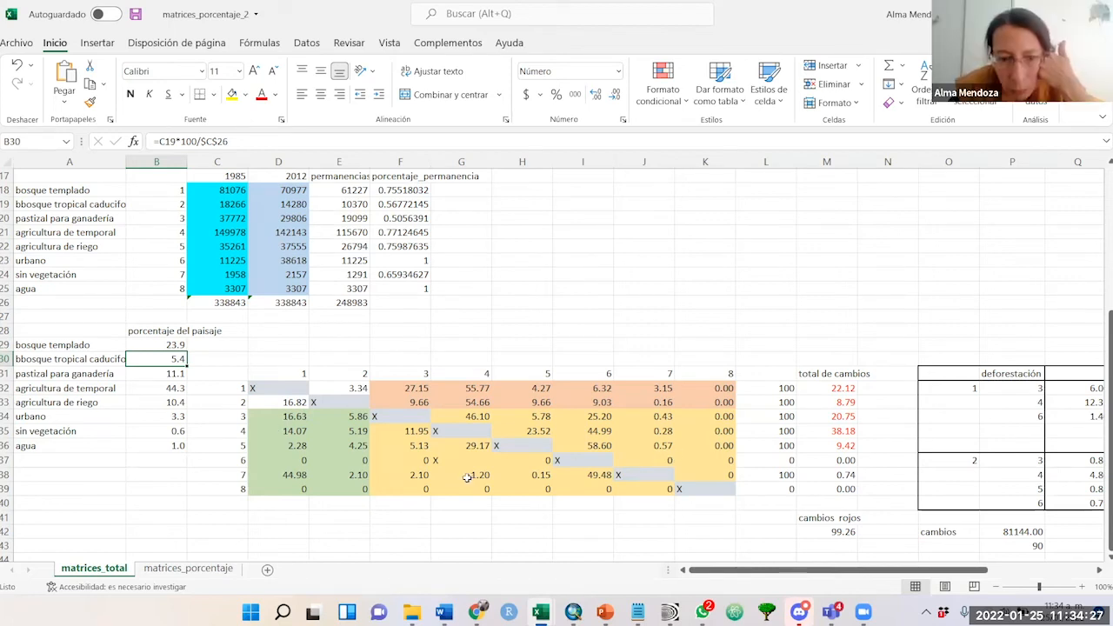
{"action": "left_click", "coordinate": [219, 572]}
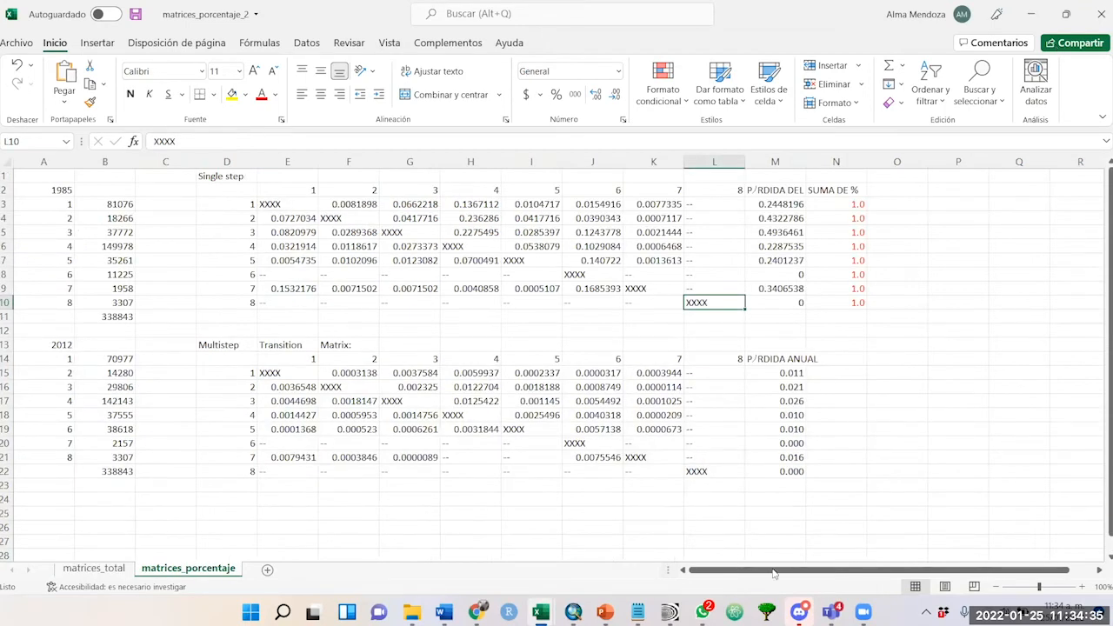
Step: Switch to the MiPrimerModelo model in Dinamica EGO and browse to capas_taller_1/CUS as the save location for the MultiTable.csv Save Table functor
{"action": "key", "text": "alt+Tab"}
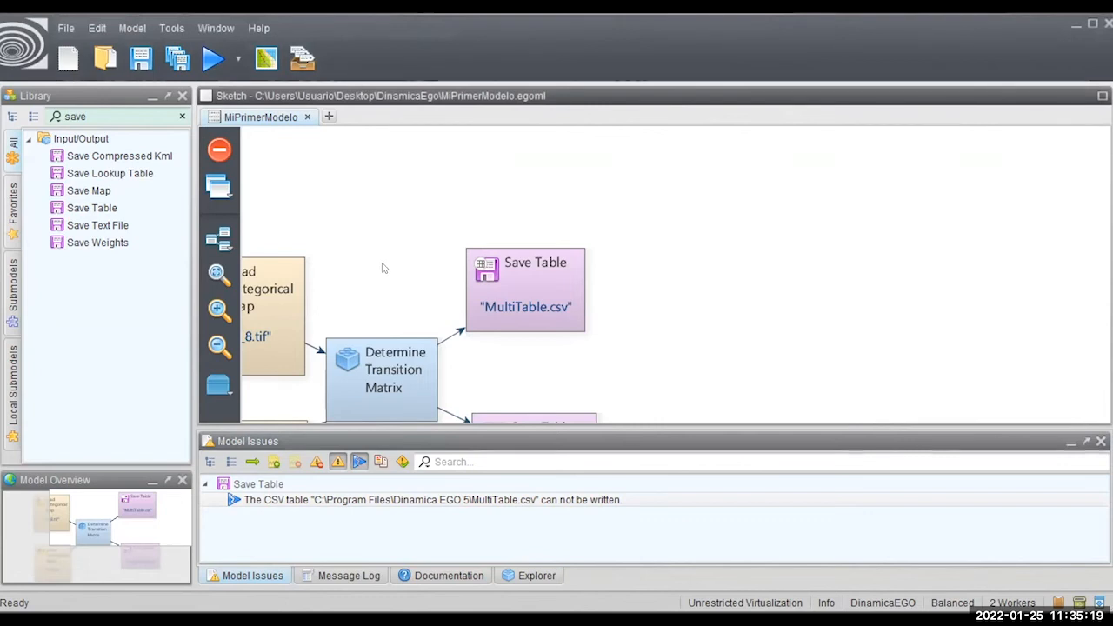
{"action": "double_click", "coordinate": [527, 298]}
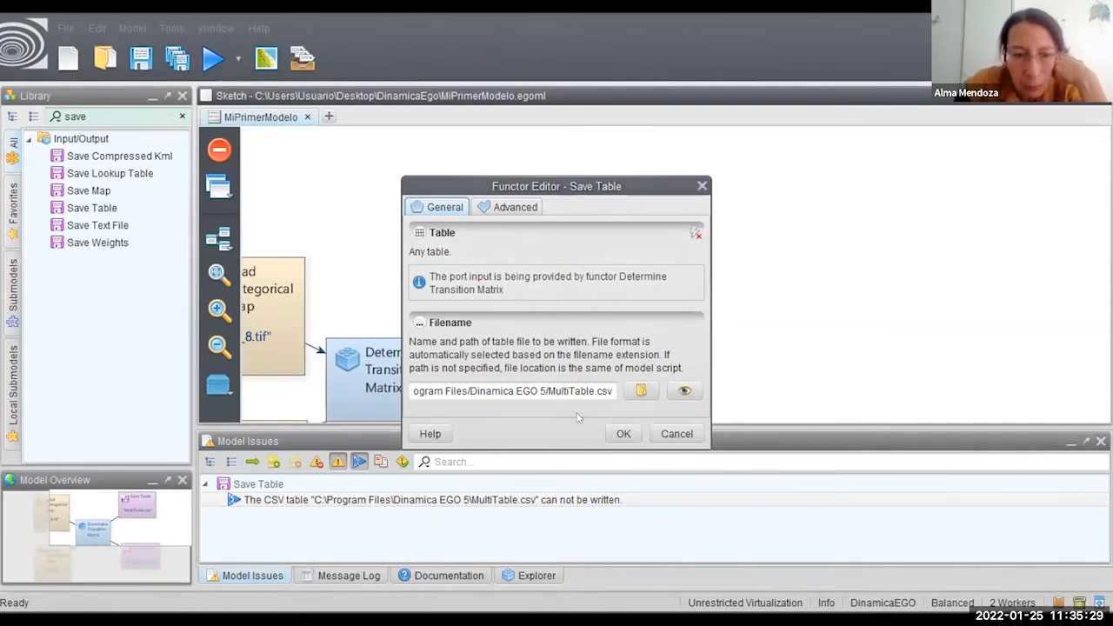
{"action": "left_click", "coordinate": [644, 390]}
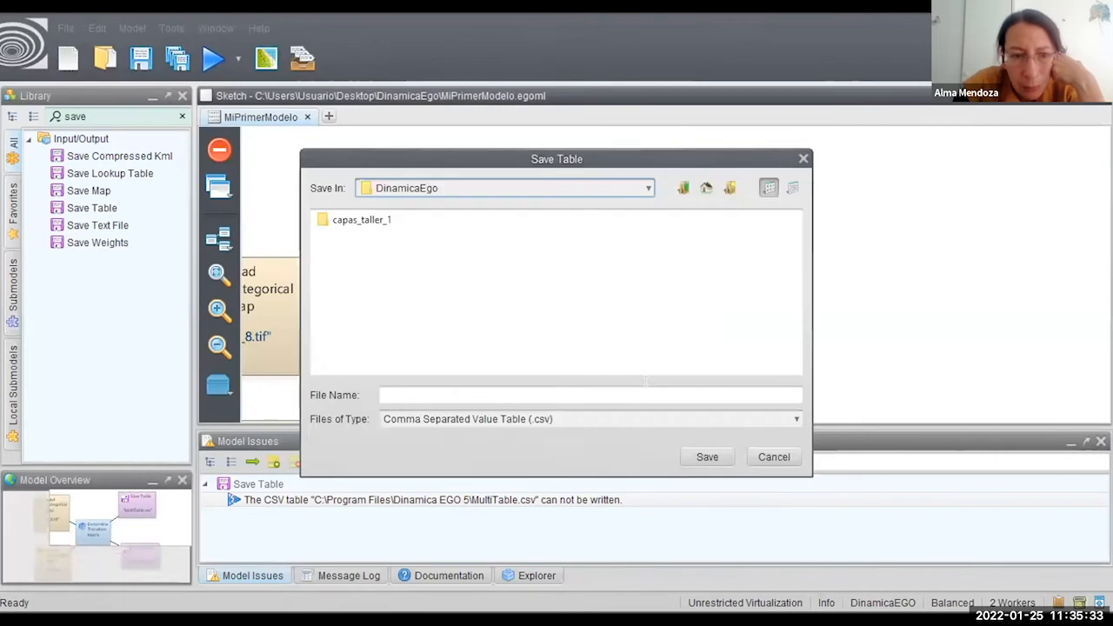
{"action": "left_click", "coordinate": [368, 221]}
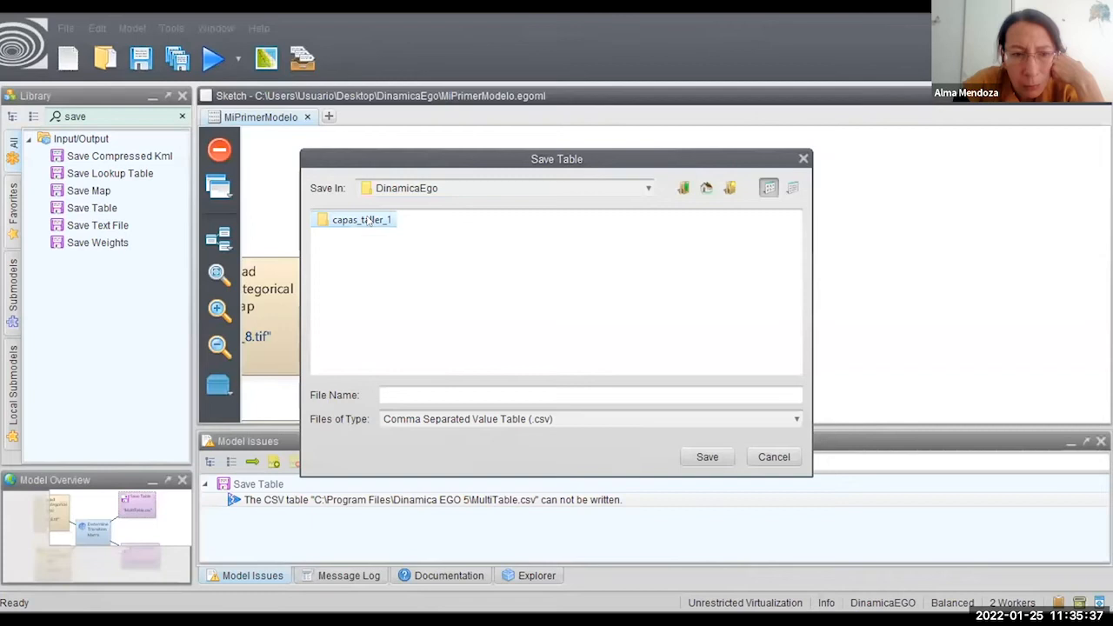
{"action": "double_click", "coordinate": [368, 220]}
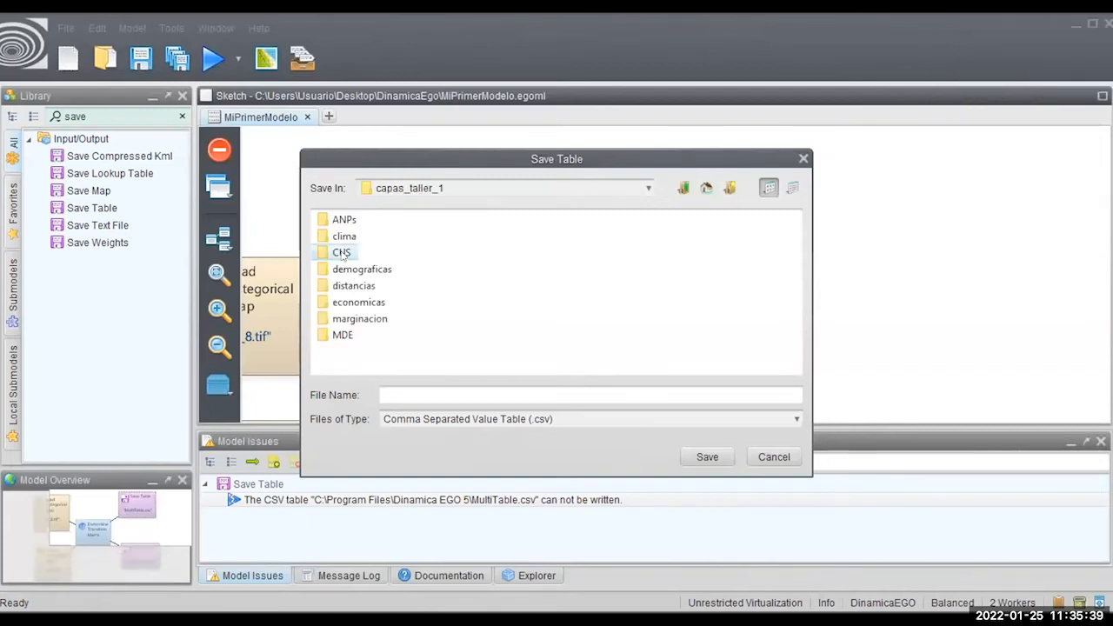
{"action": "double_click", "coordinate": [342, 252]}
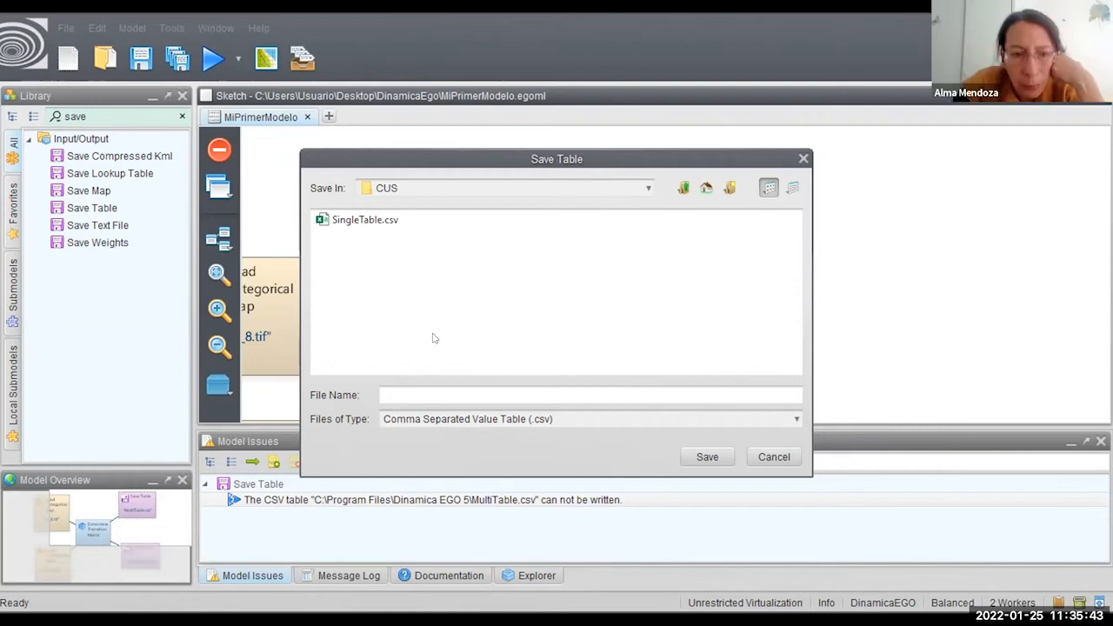
Step: Name the output table MultiTable as a CSV in the CUS folder and accept the Save Table settings
{"action": "left_click", "coordinate": [530, 393]}
{"action": "type", "text": "Singl"}
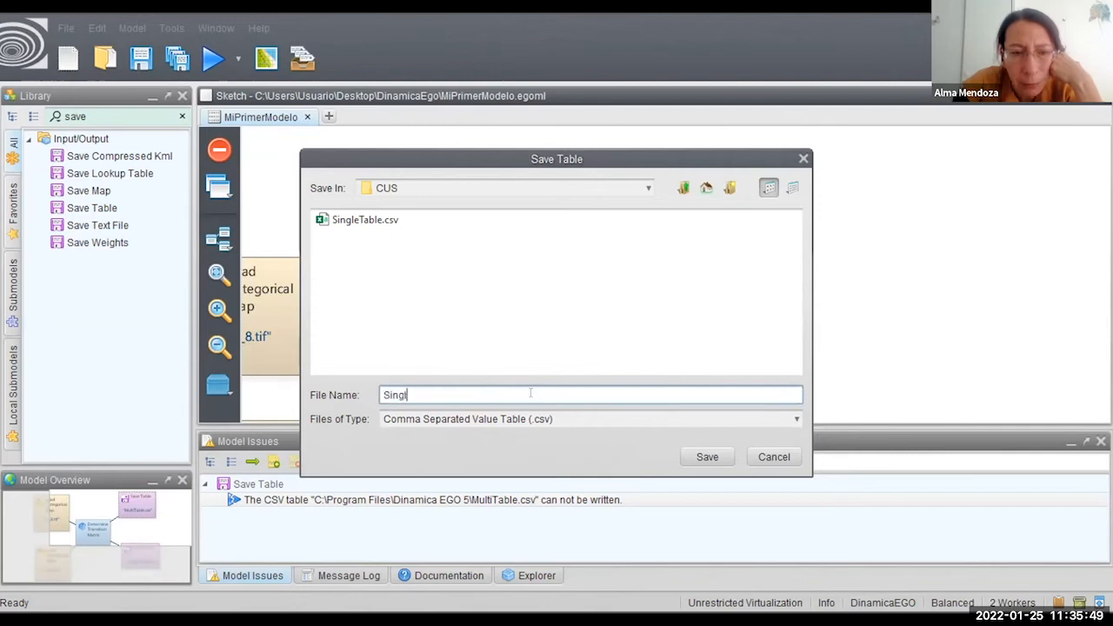
{"action": "key", "text": "BackSpace"}
{"action": "key", "text": "BackSpace"}
{"action": "key", "text": "BackSpace"}
{"action": "key", "text": "BackSpace"}
{"action": "key", "text": "BackSpace"}
{"action": "type", "text": "Mult"}
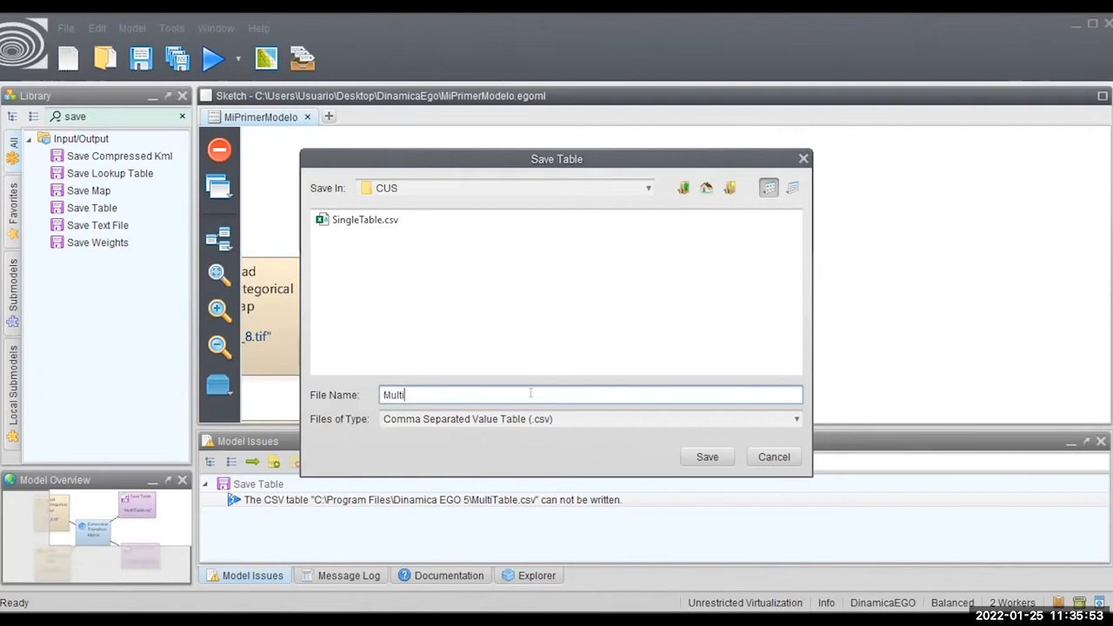
{"action": "type", "text": "iTable"}
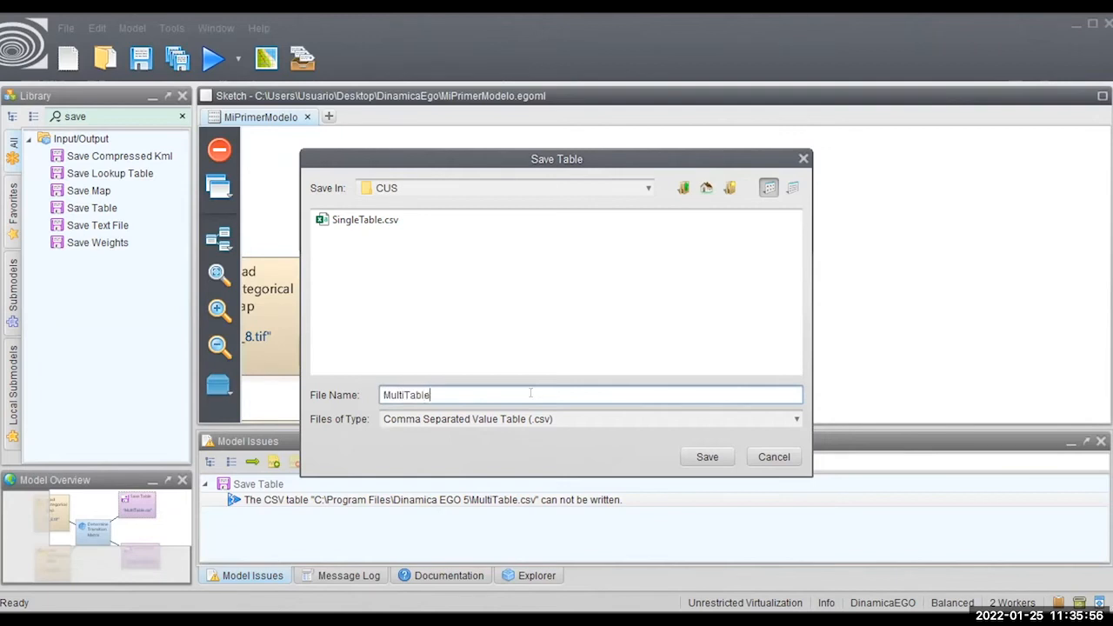
{"action": "left_click", "coordinate": [701, 459]}
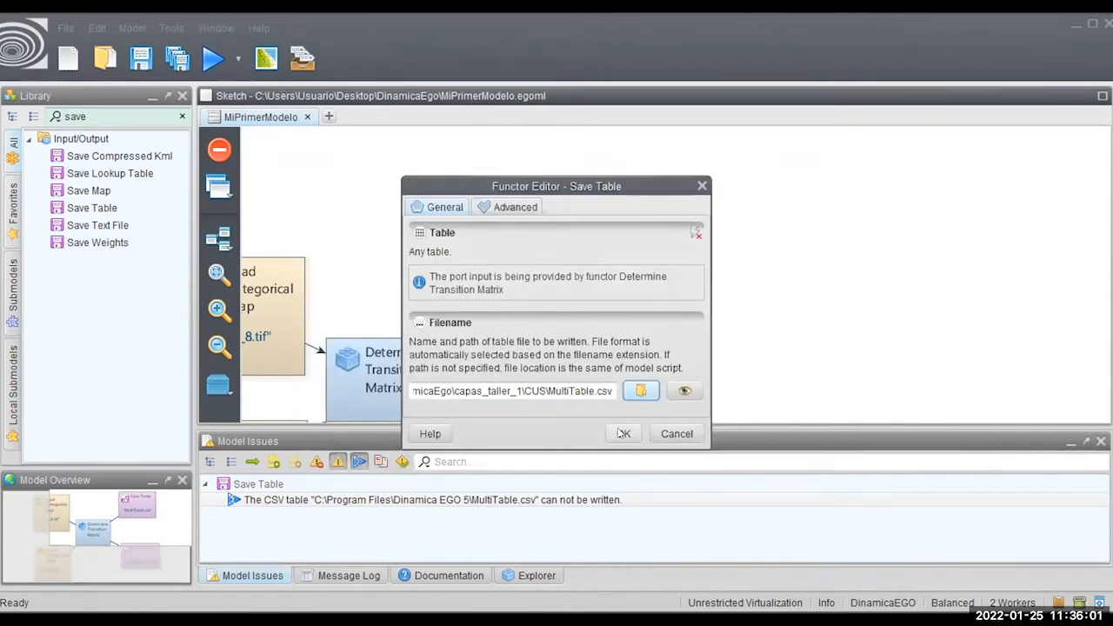
{"action": "left_click", "coordinate": [622, 433]}
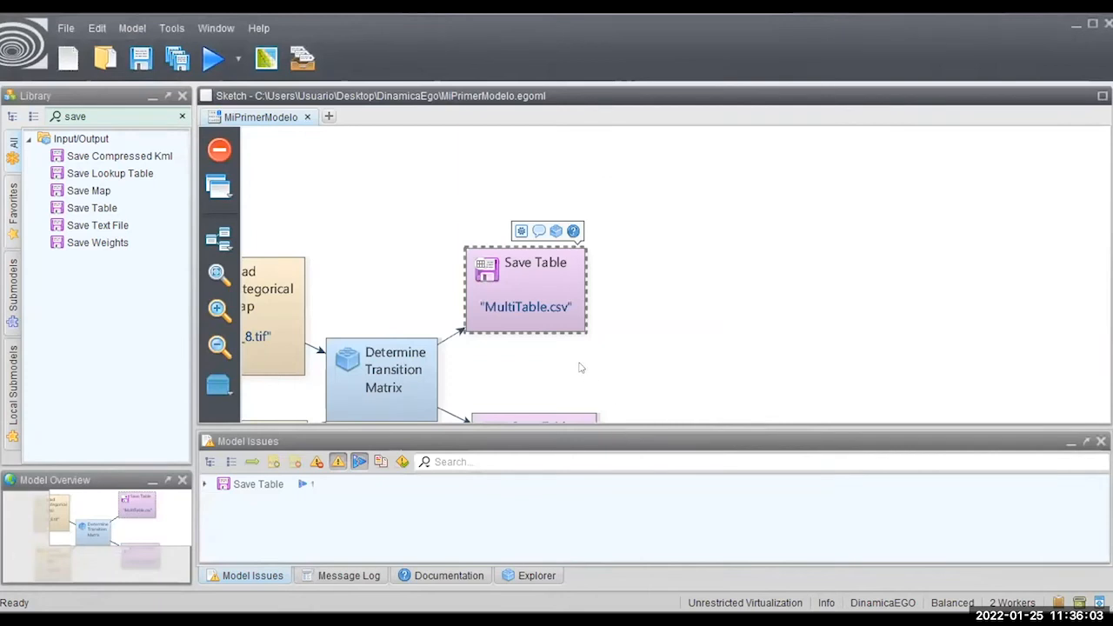
Step: Check the output folder of the SingleTable.csv Save Table functor and accept its existing path
{"action": "left_click", "coordinate": [550, 417]}
{"action": "double_click", "coordinate": [535, 418]}
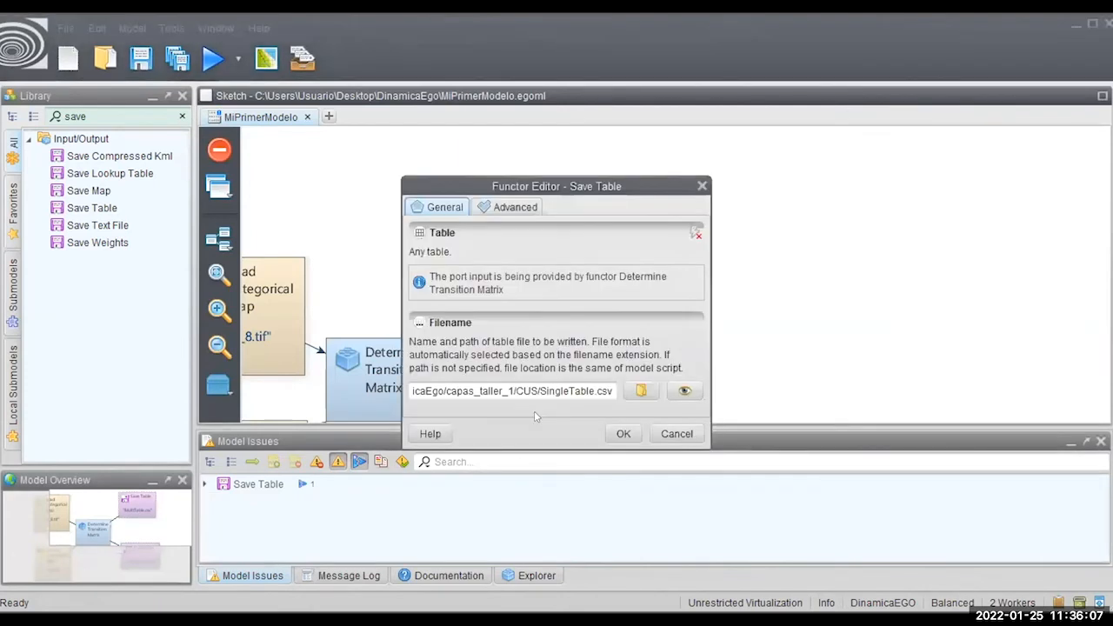
{"action": "left_click", "coordinate": [641, 390]}
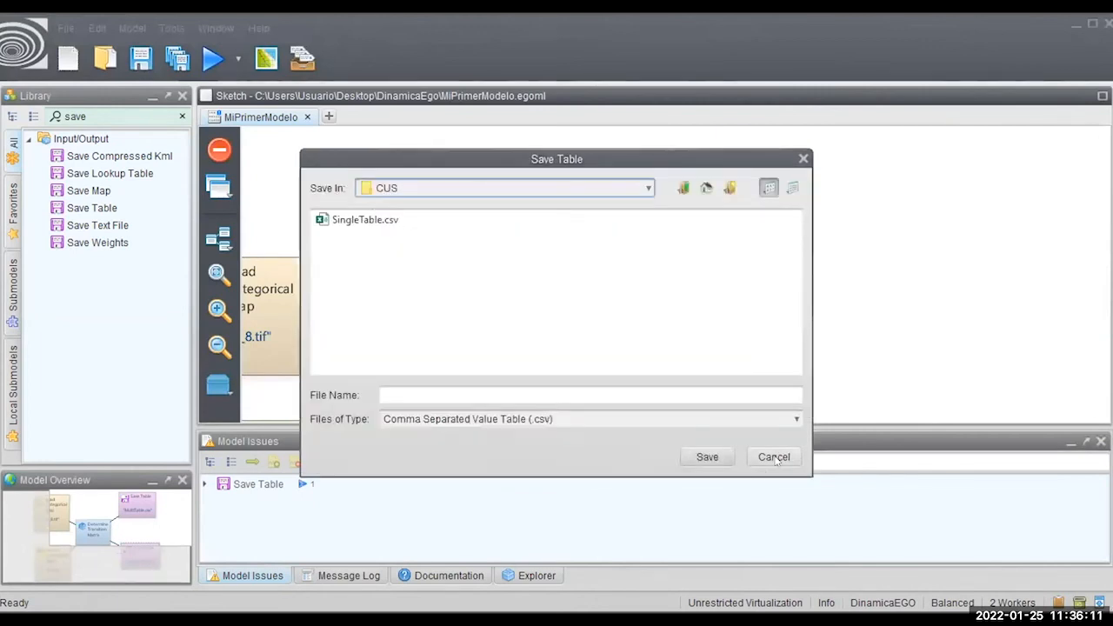
{"action": "key", "text": "Escape"}
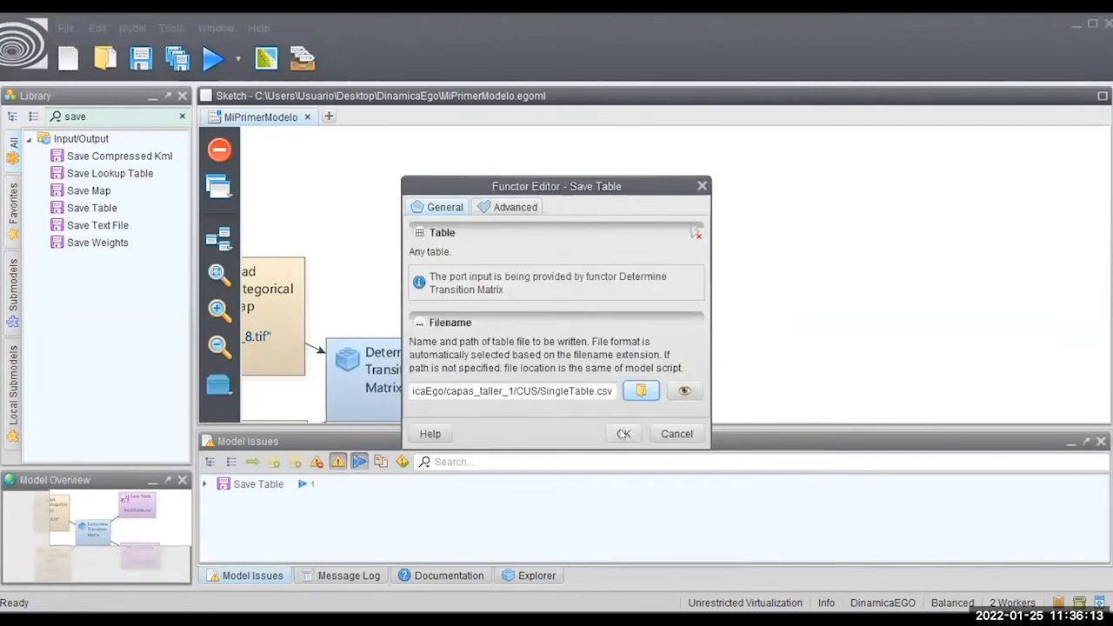
{"action": "left_click", "coordinate": [624, 432]}
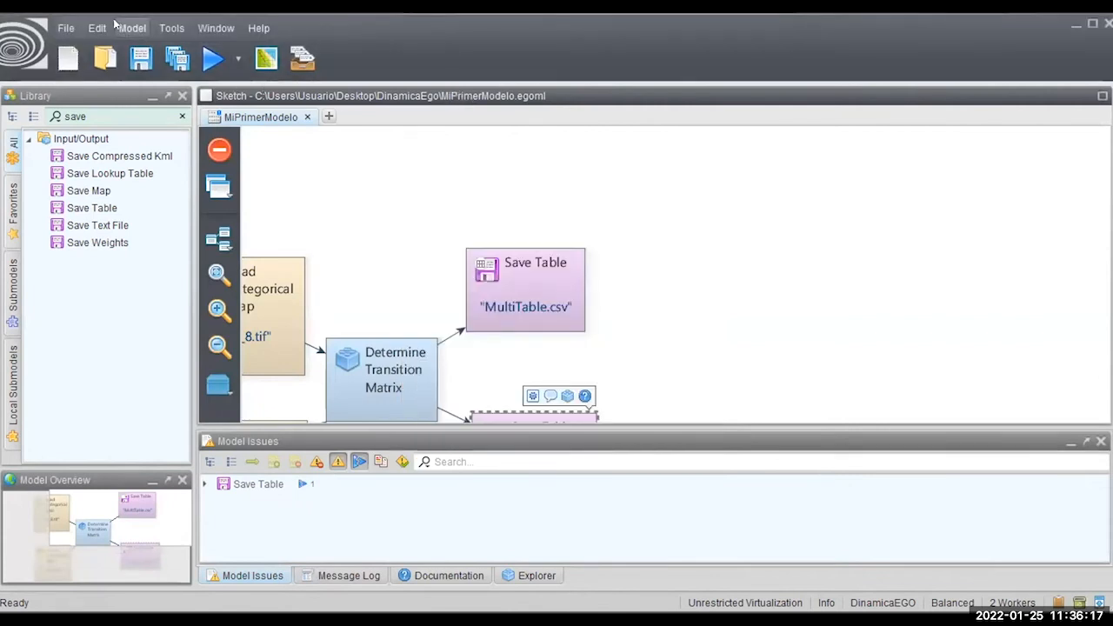
Step: Run the MiPrimerModelo model with the corrected output table paths
{"action": "left_click", "coordinate": [116, 24]}
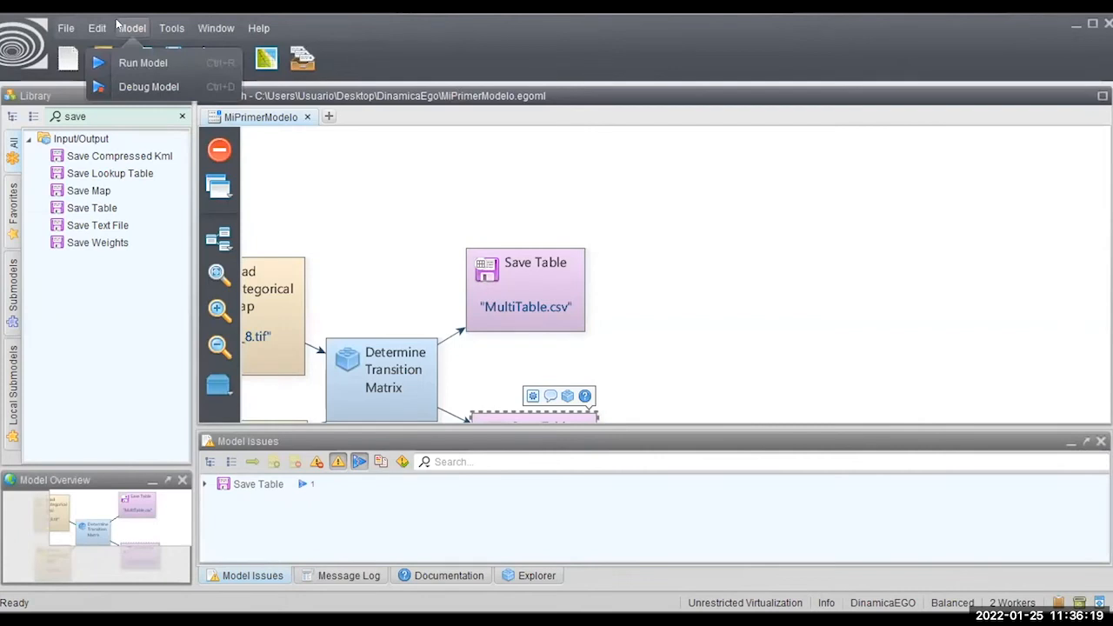
{"action": "left_click", "coordinate": [339, 37]}
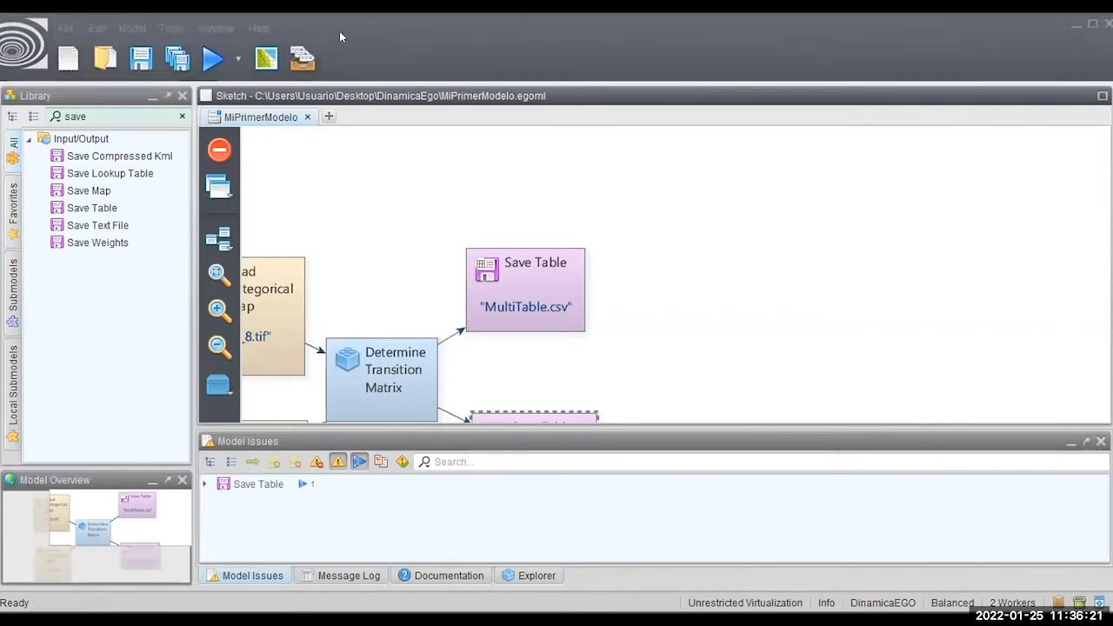
{"action": "left_click", "coordinate": [213, 58]}
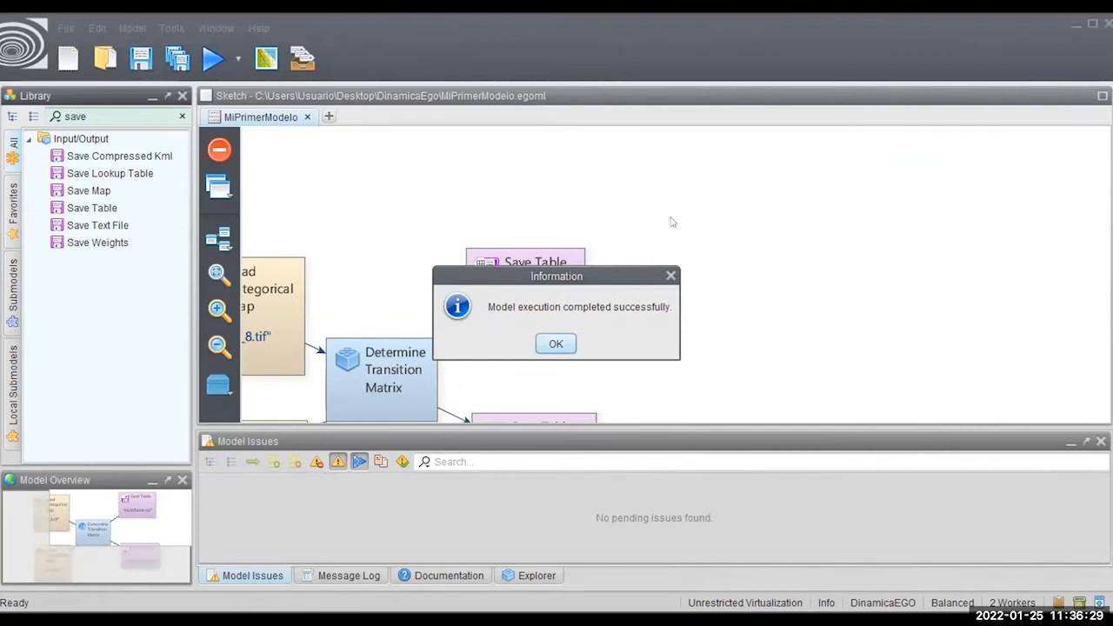
{"action": "left_click", "coordinate": [628, 166]}
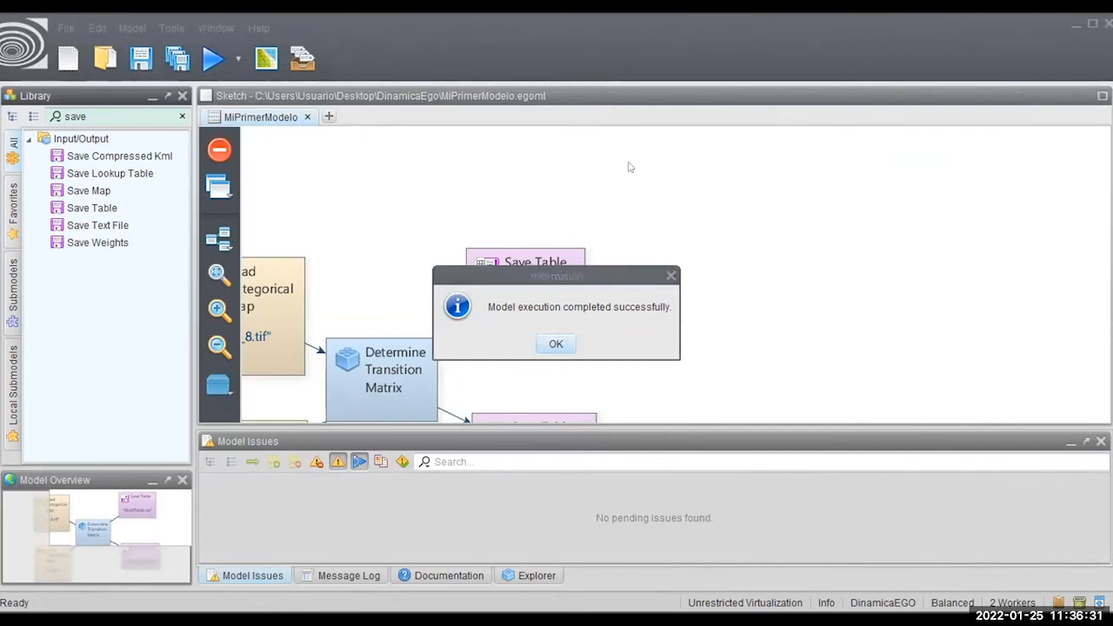
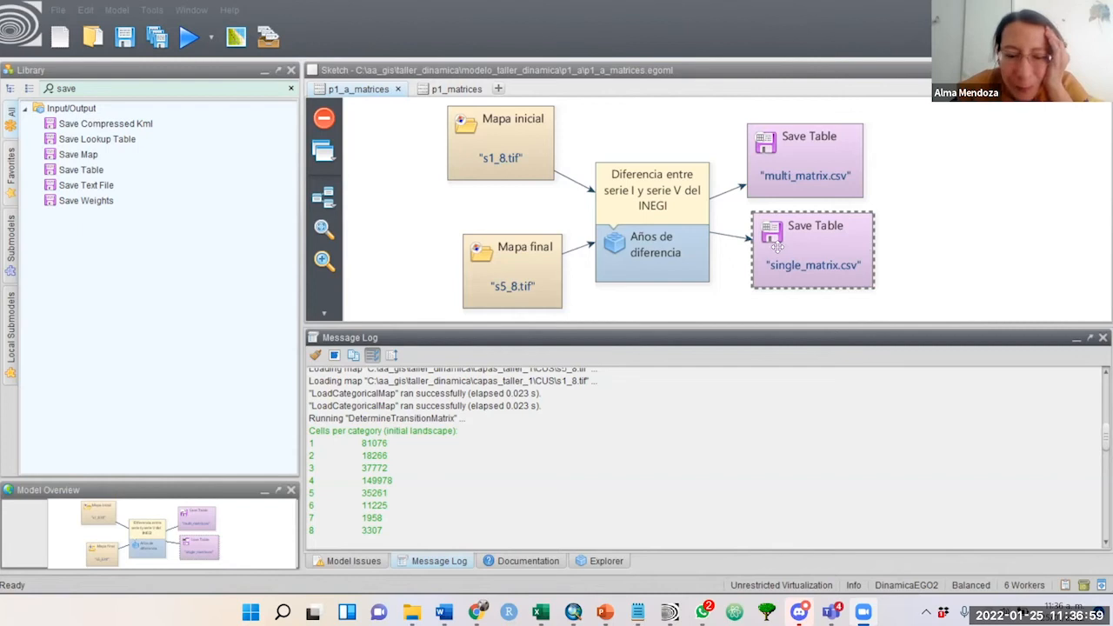
Step: Switch to the matrices_porcentaje_2 workbook in Excel and go through the row and column class codes of the matrices_total change matrix
{"action": "mouse_move", "coordinate": [540, 612]}
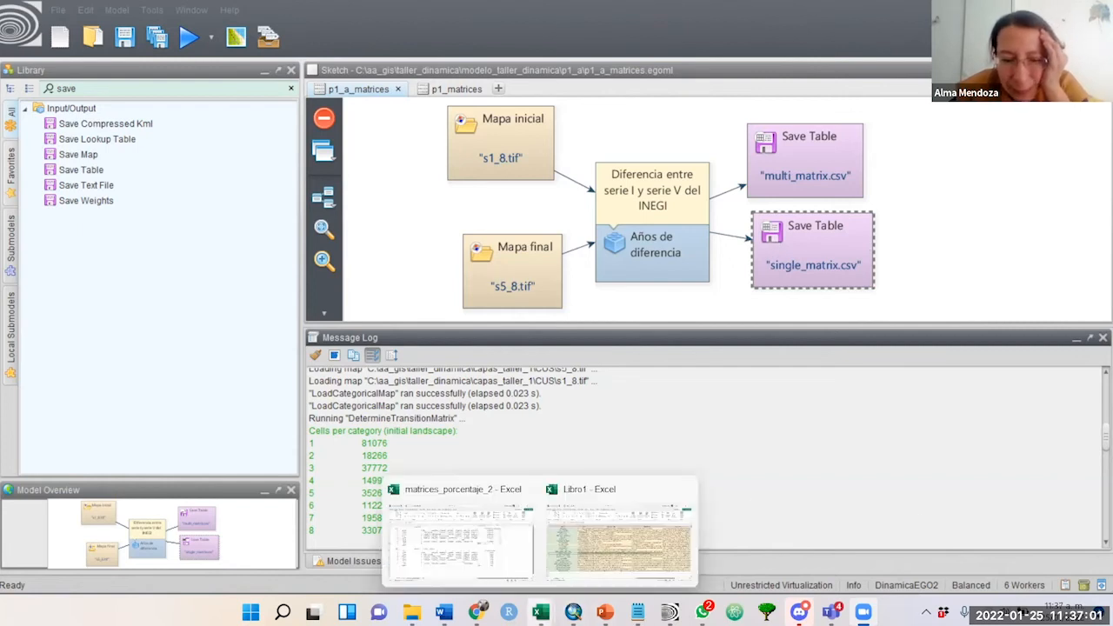
{"action": "left_click", "coordinate": [492, 570]}
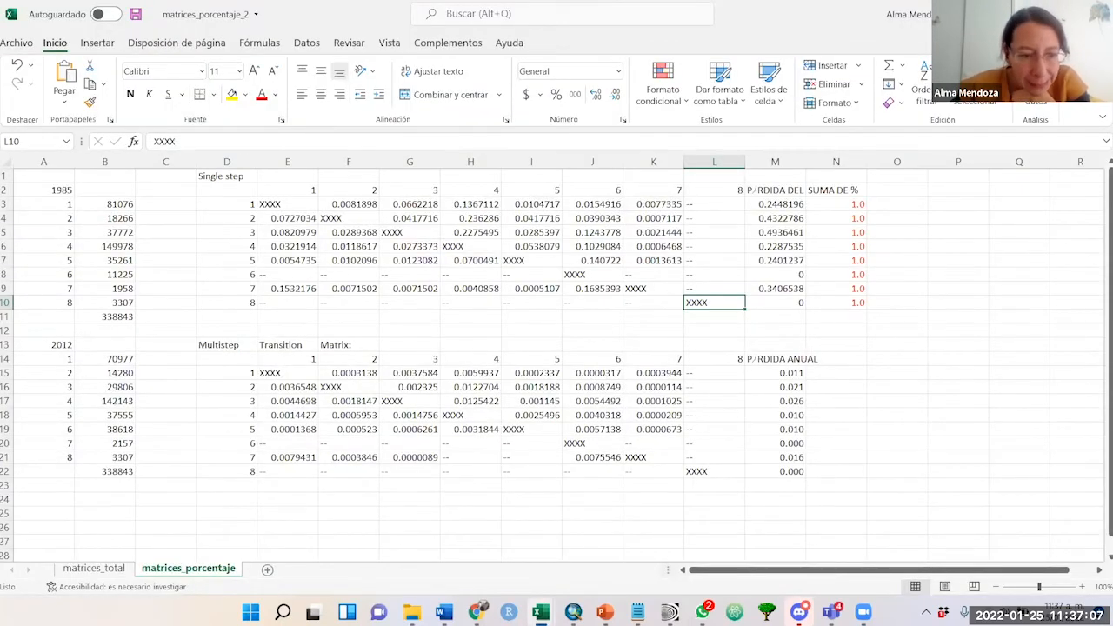
{"action": "left_click", "coordinate": [93, 568]}
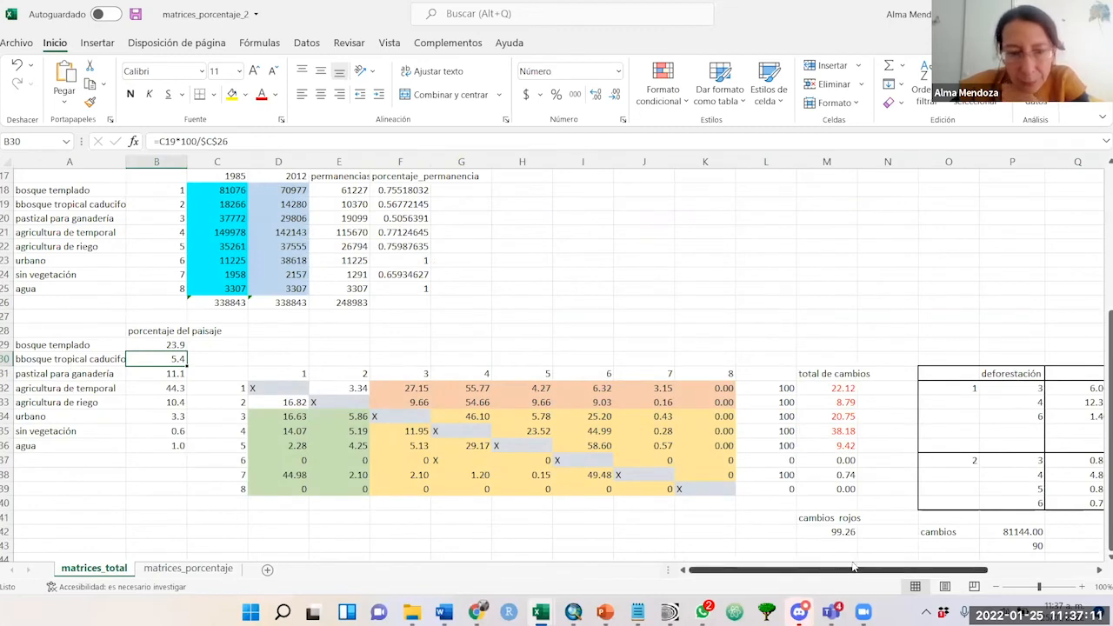
{"action": "left_click", "coordinate": [540, 612]}
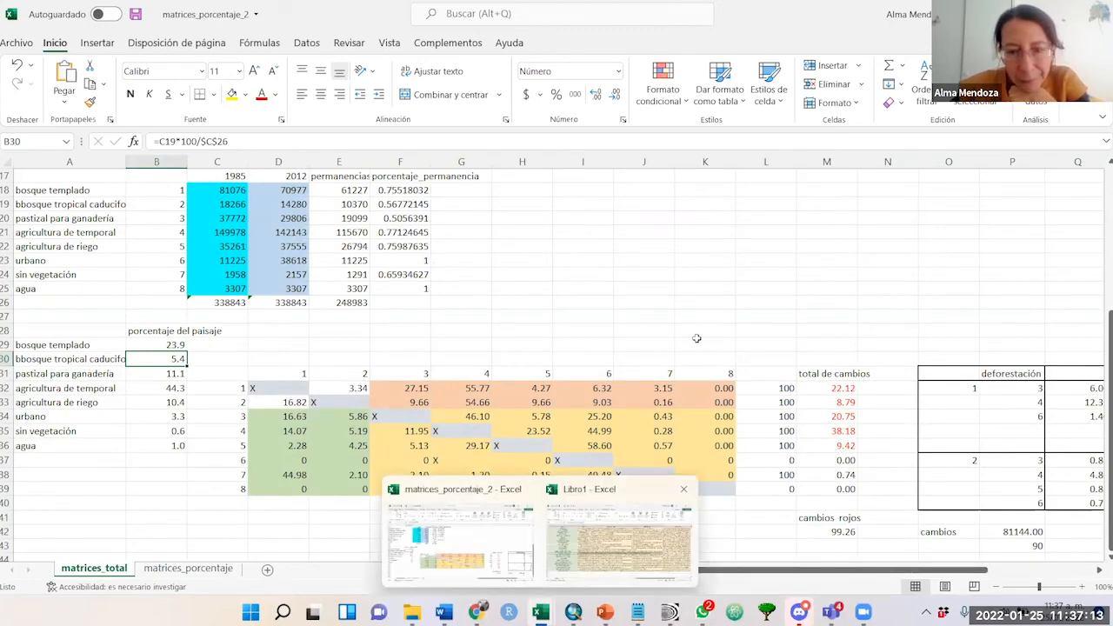
{"action": "left_click", "coordinate": [660, 299]}
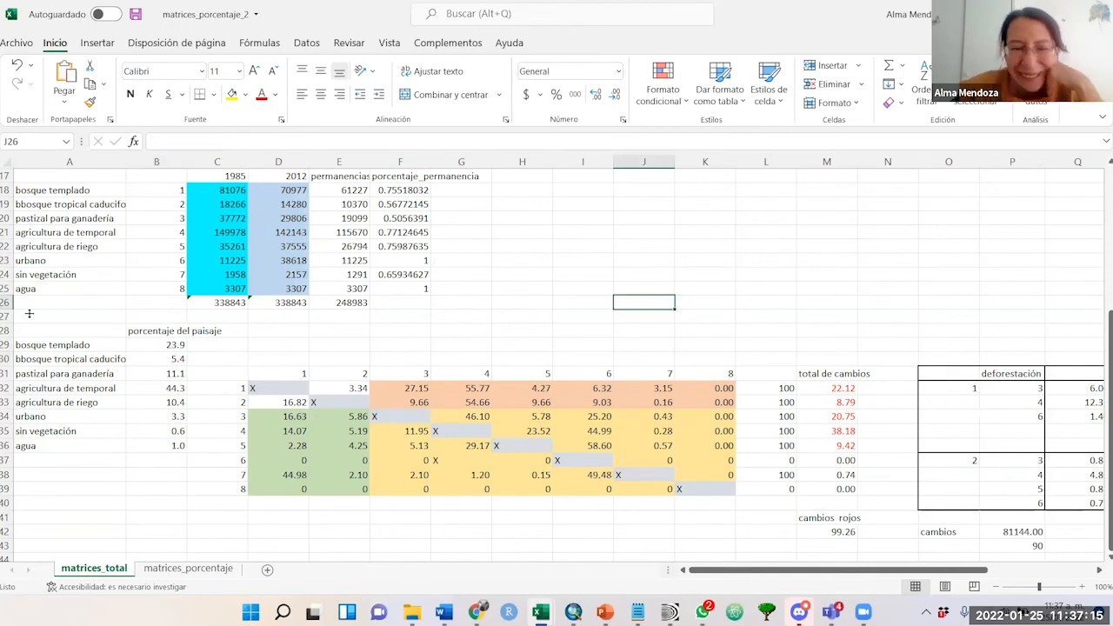
{"action": "left_click_drag", "start_coordinate": [236, 384], "coordinate": [233, 488]}
{"action": "left_click_drag", "start_coordinate": [273, 377], "coordinate": [715, 379]}
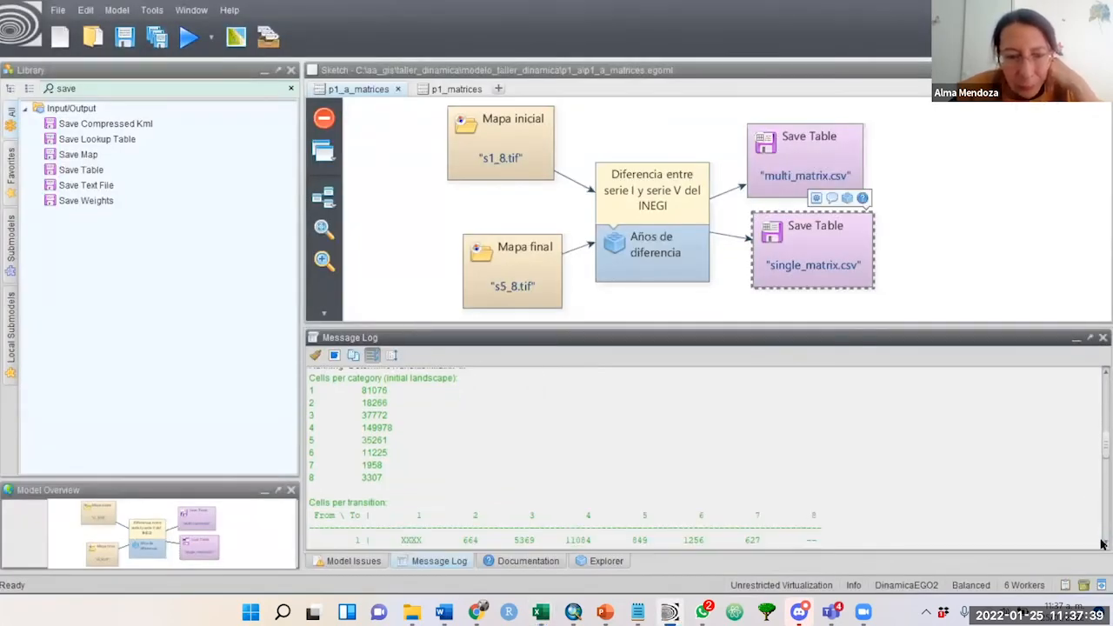
Step: Highlight the two forest classes in A18:A19 of matrices_total, and switch to Dinamica EGO to view the Cells per transition log
{"action": "left_click", "coordinate": [540, 612]}
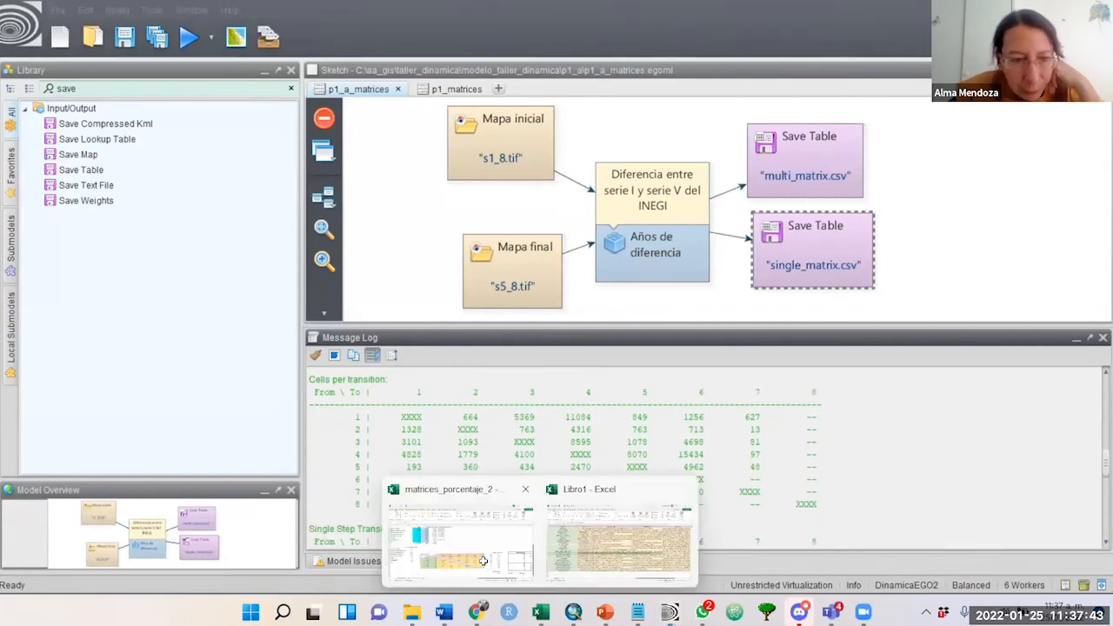
{"action": "left_click", "coordinate": [487, 563]}
{"action": "left_click", "coordinate": [91, 348]}
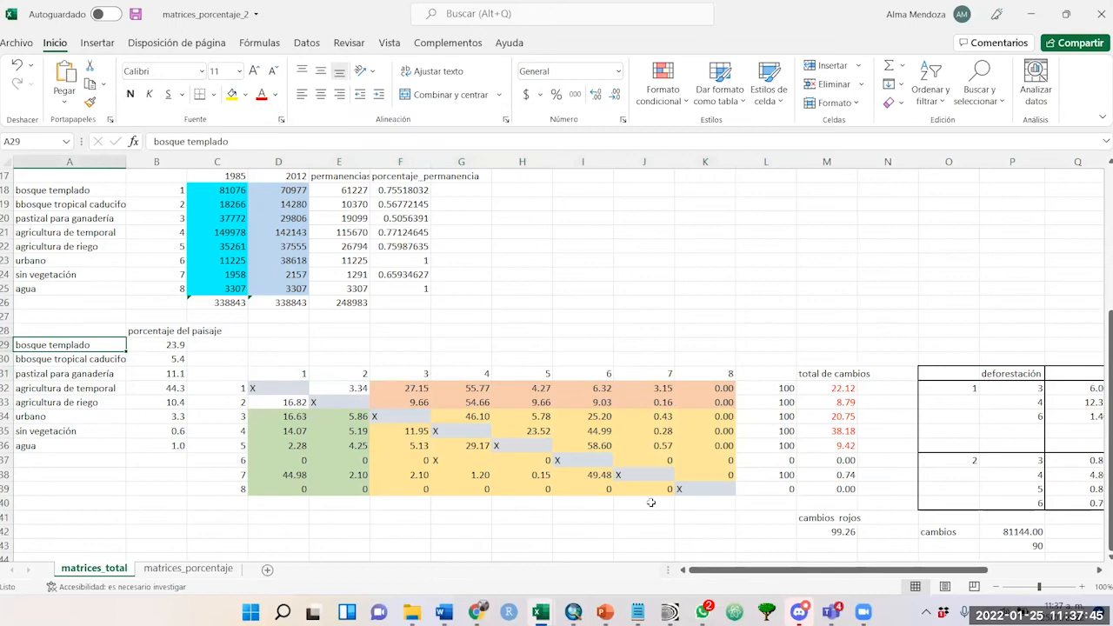
{"action": "left_click", "coordinate": [94, 193]}
{"action": "left_click_drag", "start_coordinate": [94, 193], "coordinate": [165, 206]}
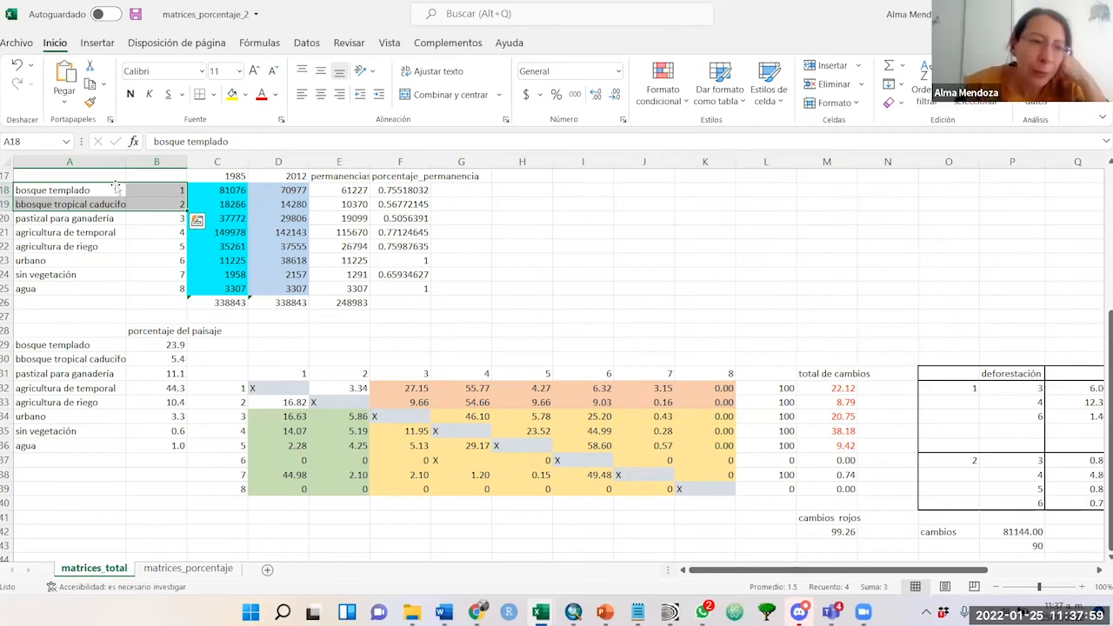
{"action": "left_click_drag", "start_coordinate": [111, 190], "coordinate": [111, 201]}
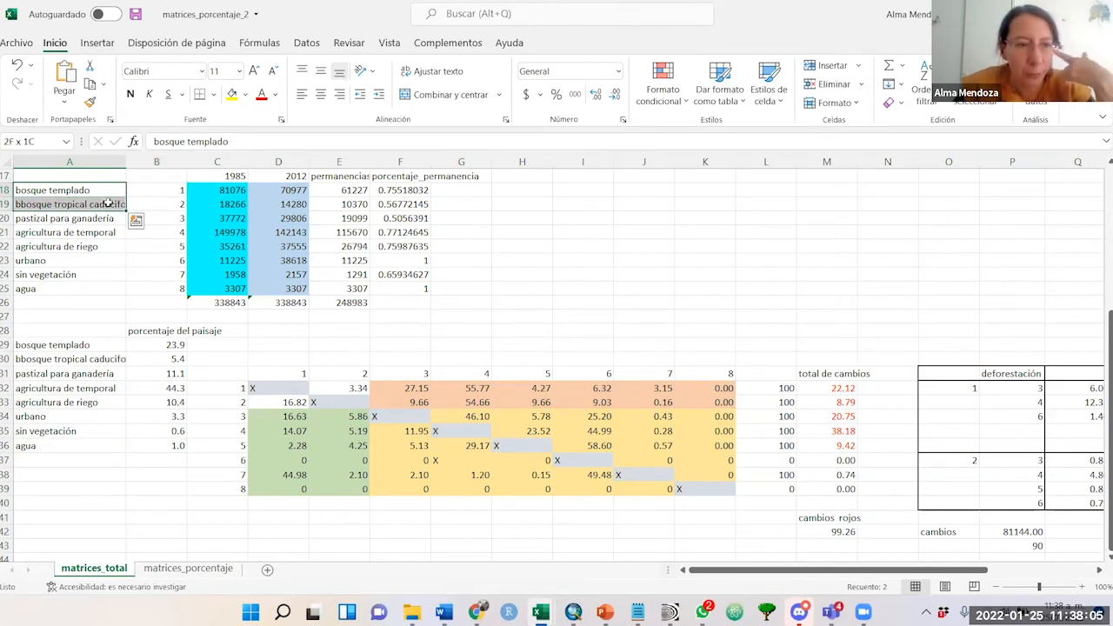
{"action": "left_click", "coordinate": [670, 612]}
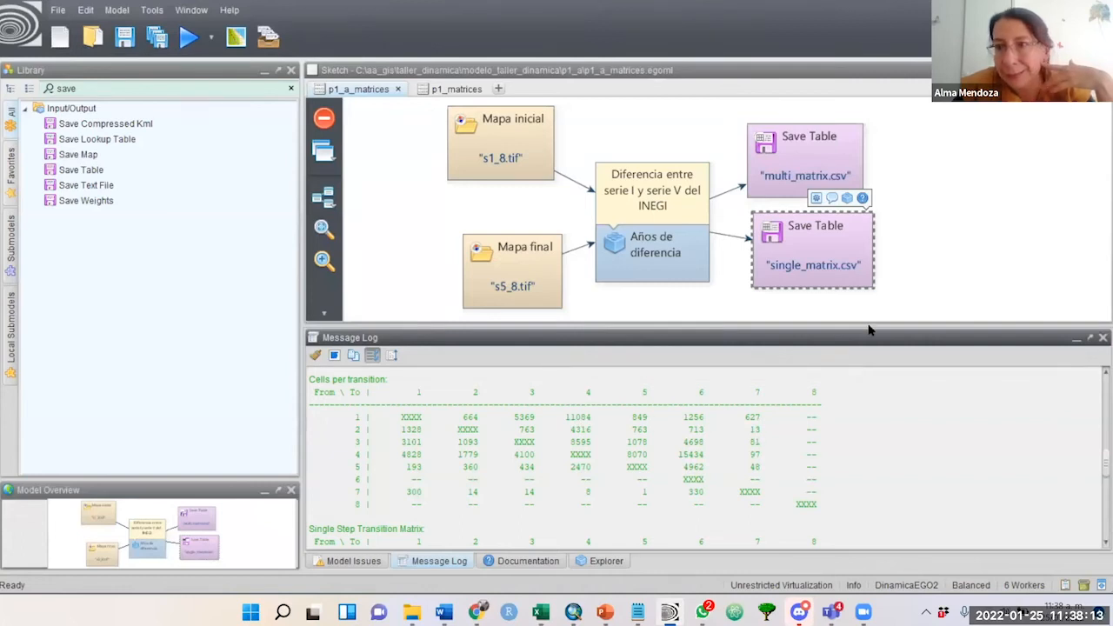
Step: Return to the matrices_total sheet in Excel and examine each land-use class with its landscape percentage in A29:B36
{"action": "key", "text": "alt+Tab"}
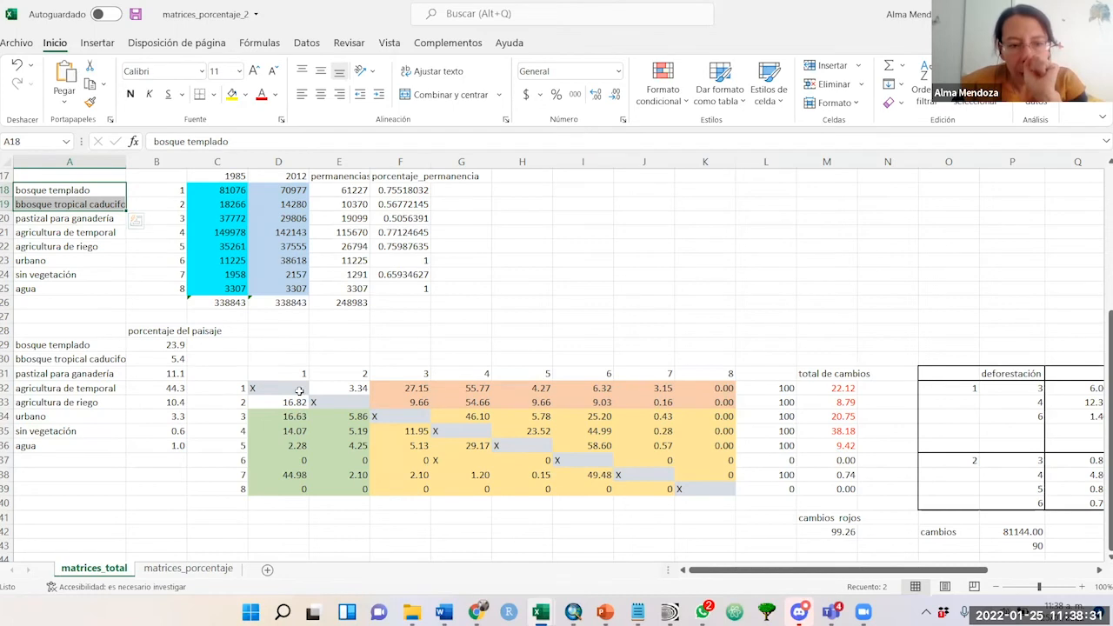
{"action": "left_click_drag", "start_coordinate": [177, 348], "coordinate": [160, 448]}
{"action": "left_click_drag", "start_coordinate": [80, 347], "coordinate": [95, 449]}
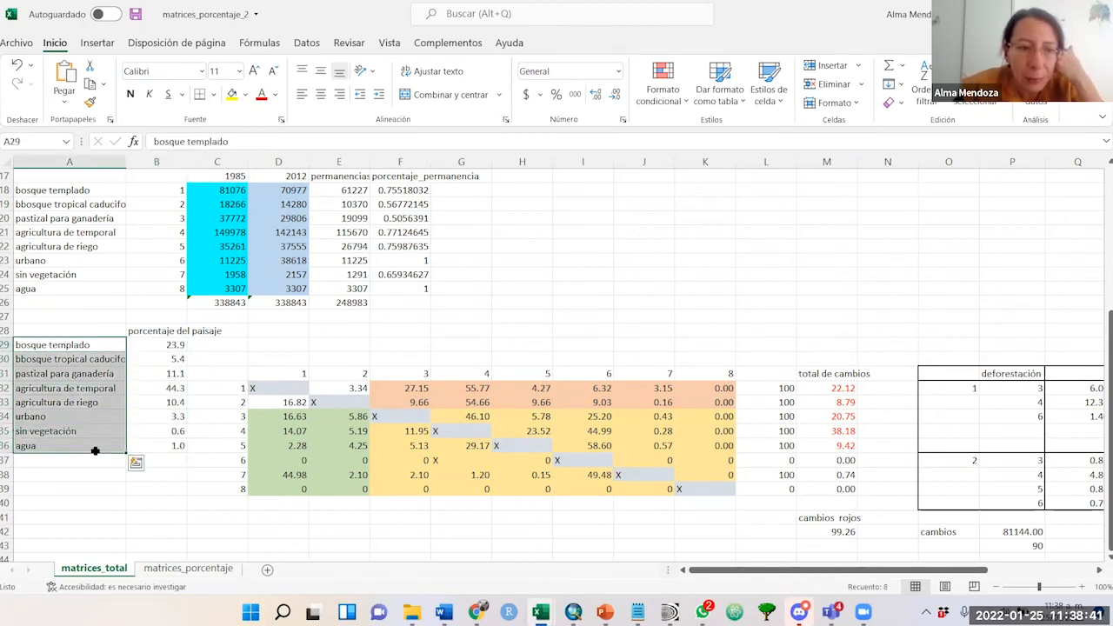
{"action": "left_click", "coordinate": [181, 345]}
{"action": "left_click_drag", "start_coordinate": [182, 345], "coordinate": [176, 450]}
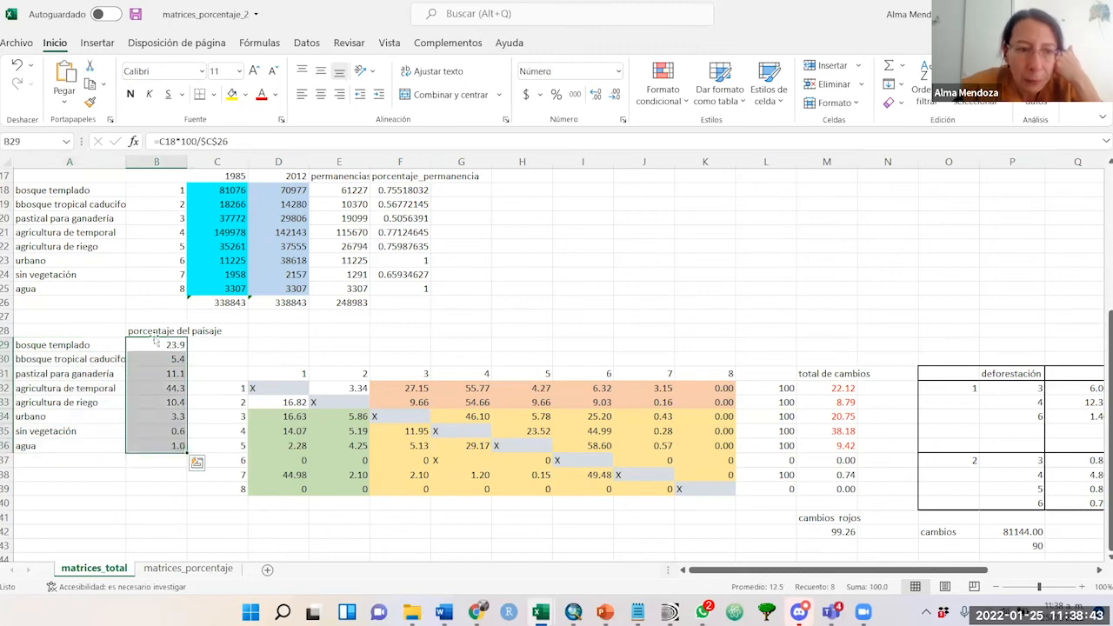
{"action": "left_click_drag", "start_coordinate": [90, 342], "coordinate": [185, 346]}
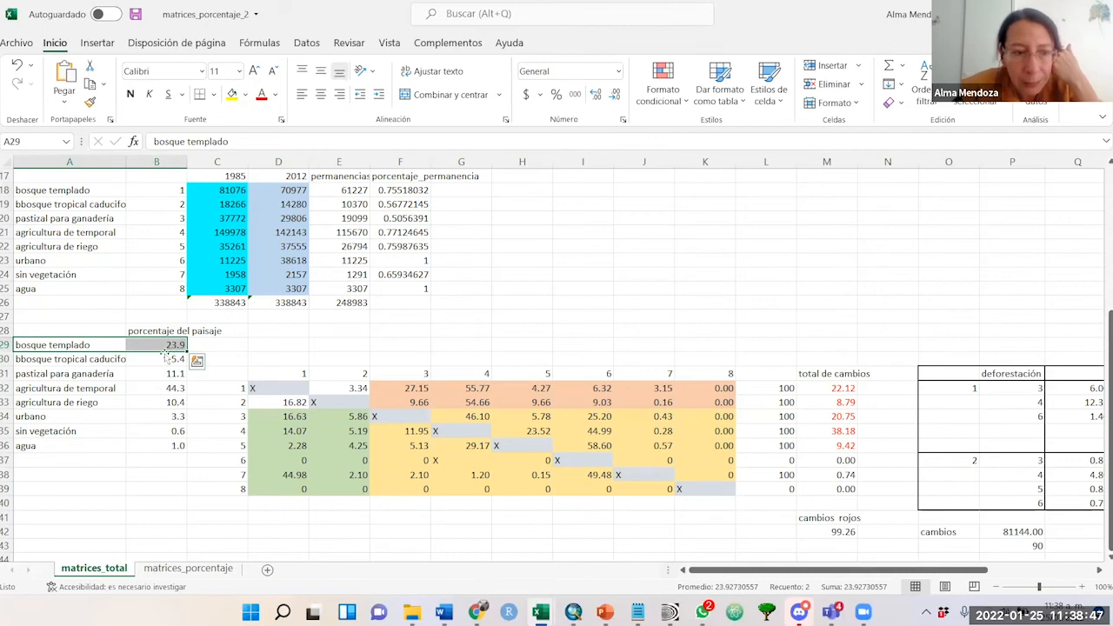
{"action": "left_click_drag", "start_coordinate": [165, 346], "coordinate": [174, 448]}
{"action": "left_click_drag", "start_coordinate": [89, 346], "coordinate": [179, 345]}
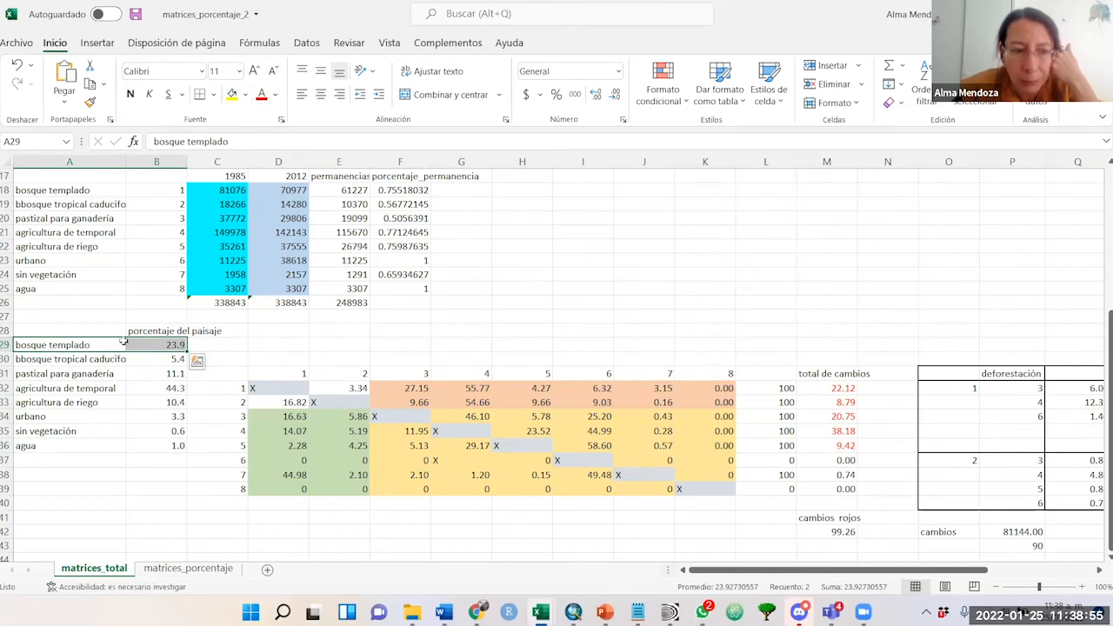
{"action": "key", "text": "ctrl+Down"}
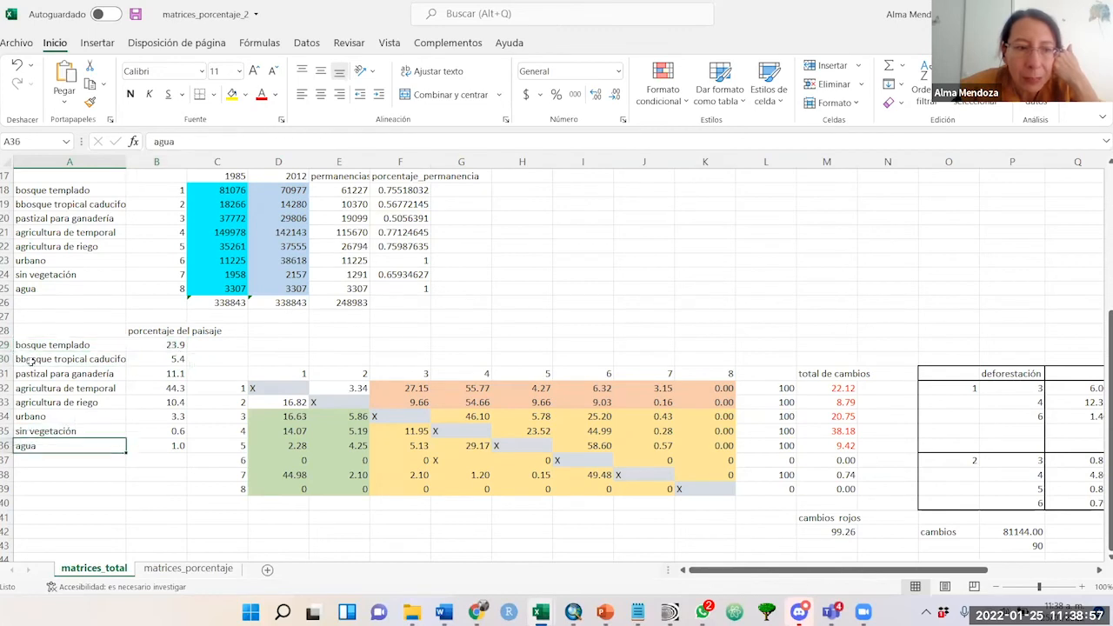
Step: Correct the class name in A30 to "bosque tropical caducifolio y matorral"
{"action": "double_click", "coordinate": [25, 359]}
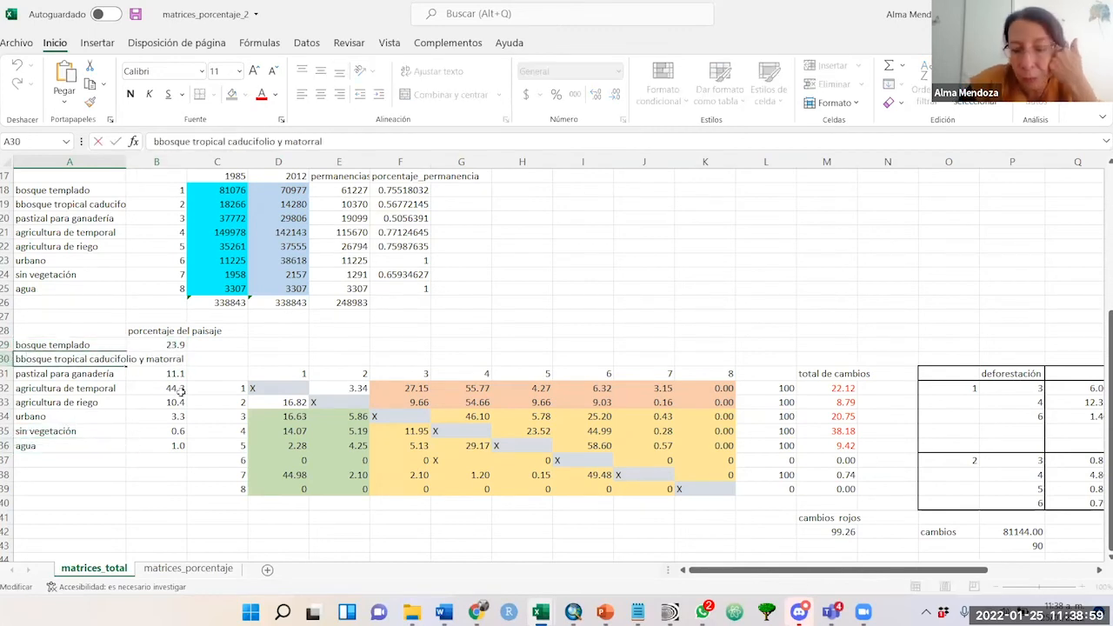
{"action": "key", "text": "BackSpace"}
{"action": "key", "text": "Return"}
{"action": "type", "text": "}"}
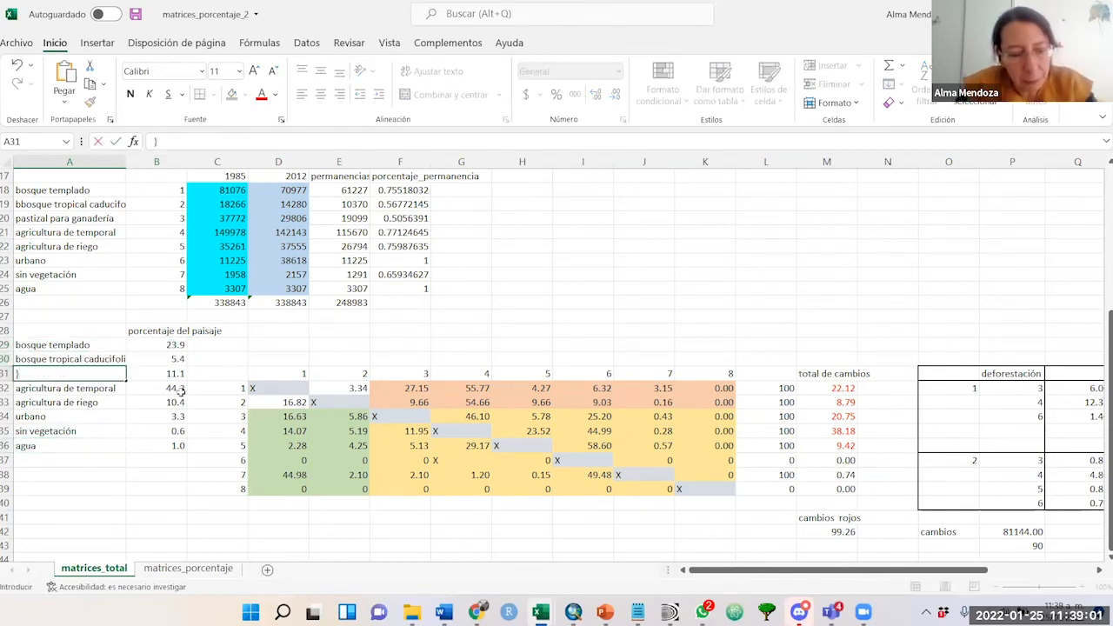
{"action": "key", "text": "Escape"}
{"action": "left_click", "coordinate": [122, 359]}
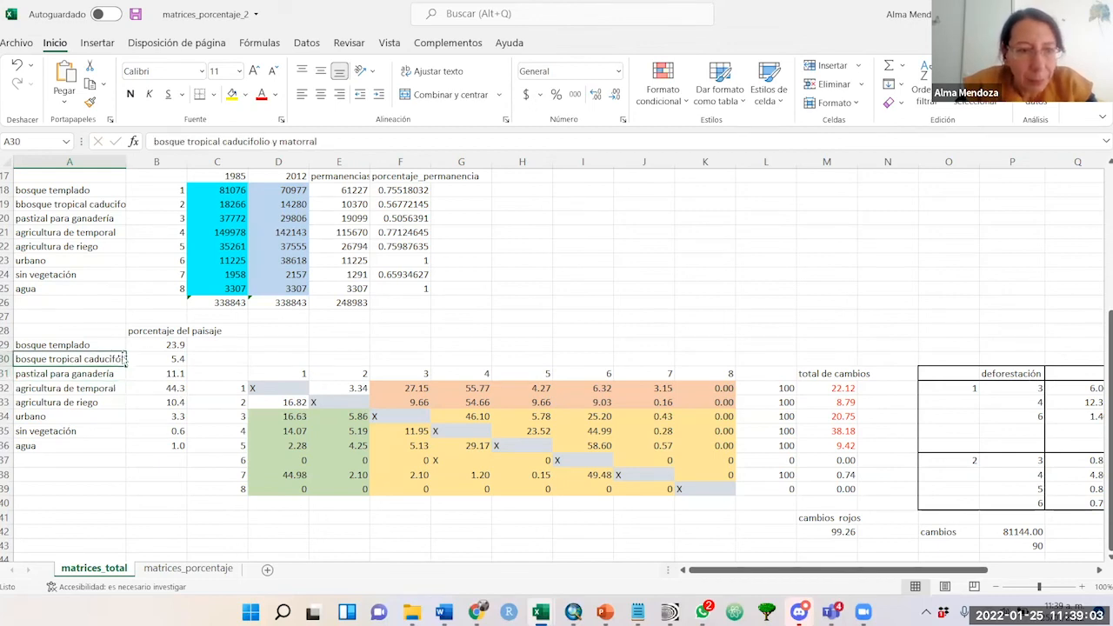
Step: Review the landscape percentages of individual classes, and inspect the row sum in L32 and the share of total changes in M32
{"action": "left_click", "coordinate": [132, 359]}
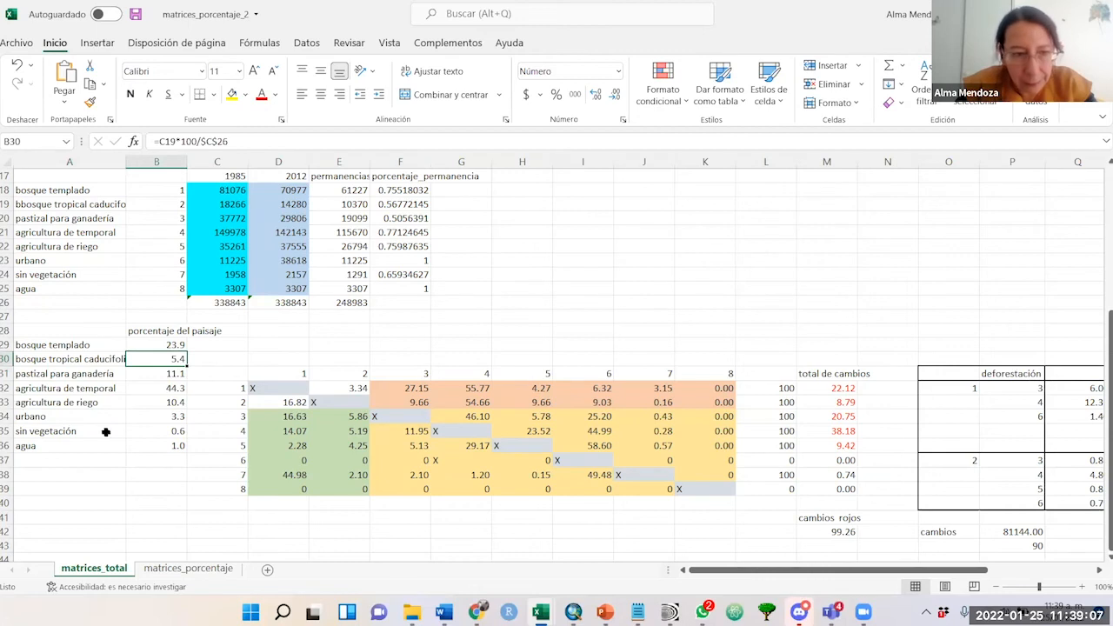
{"action": "left_click_drag", "start_coordinate": [84, 432], "coordinate": [153, 432]}
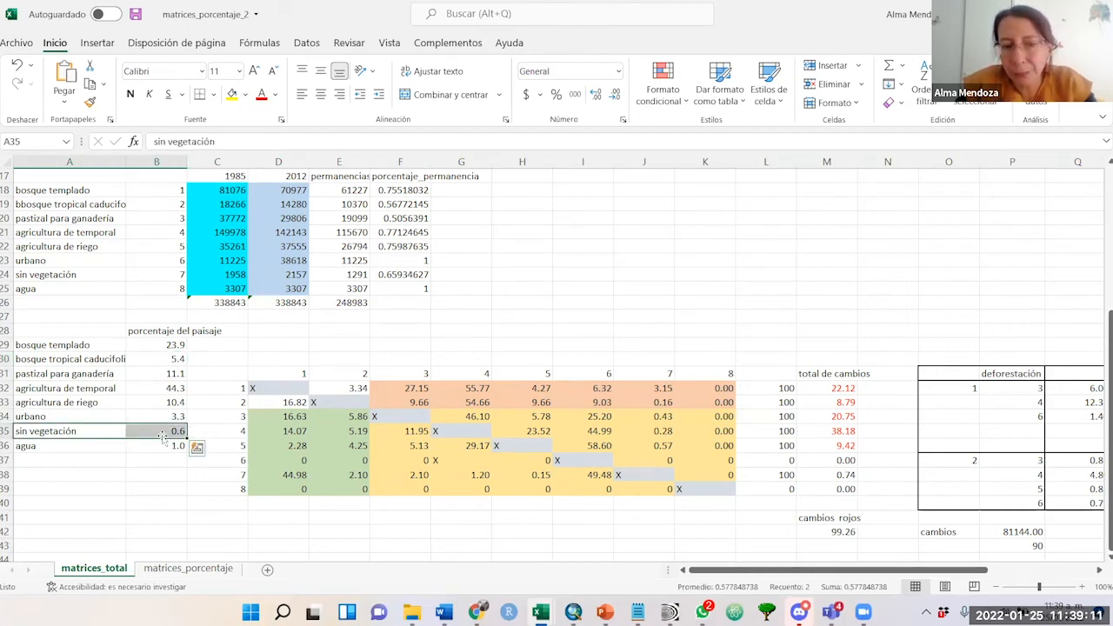
{"action": "left_click_drag", "start_coordinate": [53, 375], "coordinate": [178, 373]}
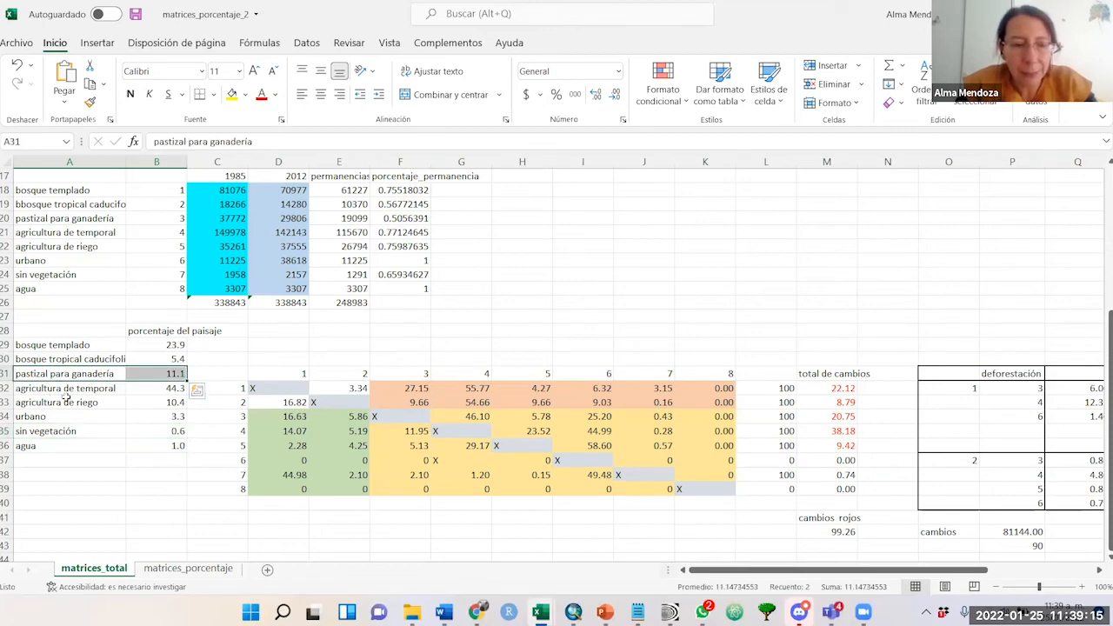
{"action": "left_click", "coordinate": [169, 347]}
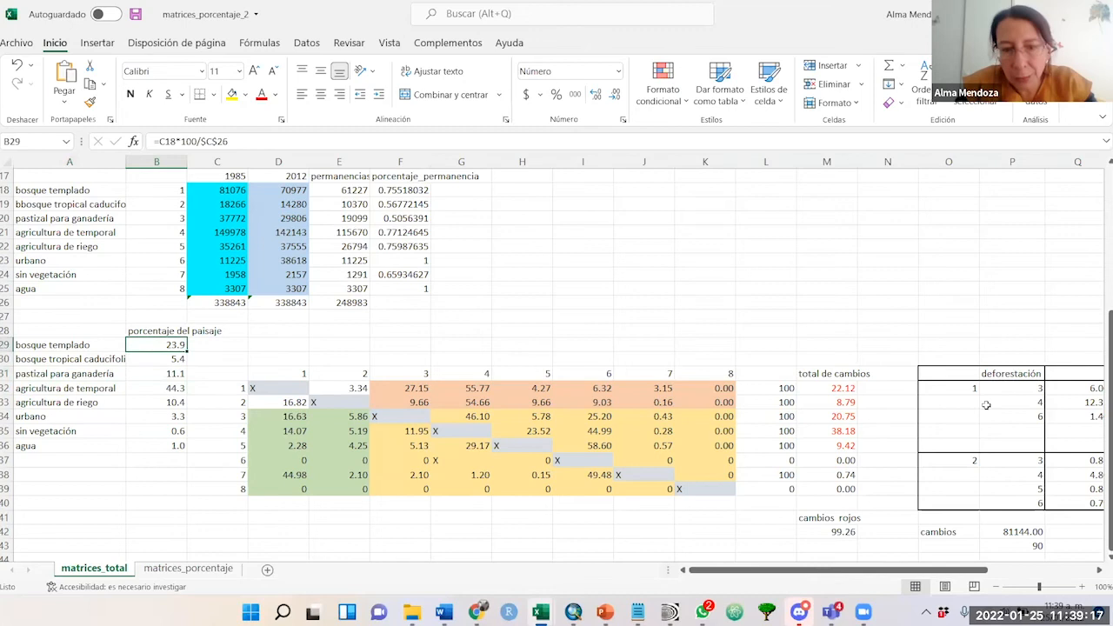
{"action": "left_click", "coordinate": [771, 387]}
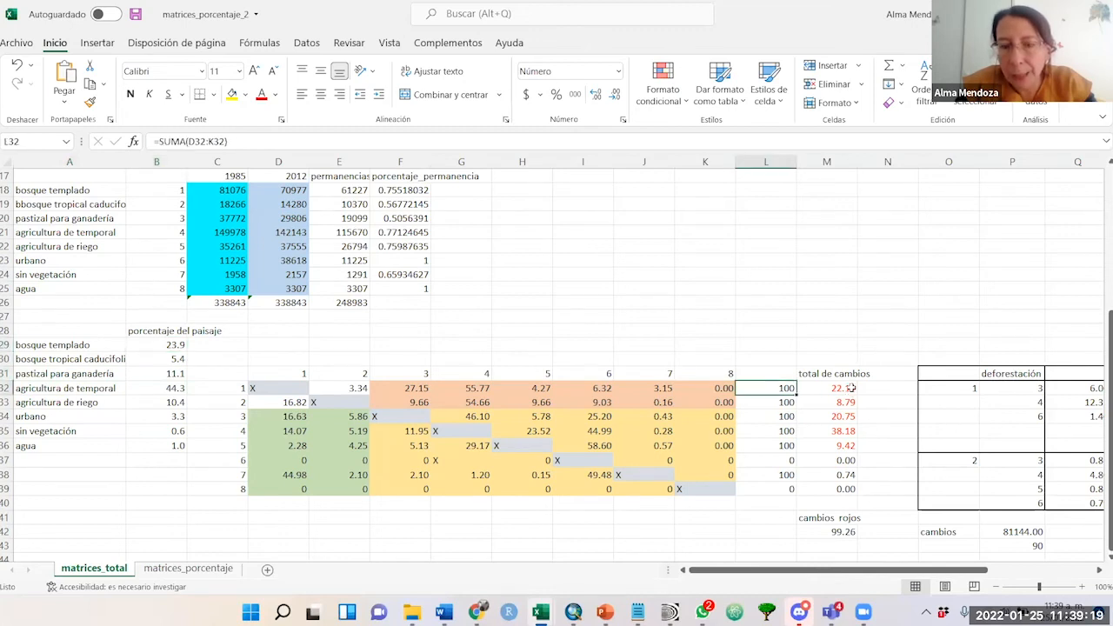
{"action": "left_click", "coordinate": [850, 388]}
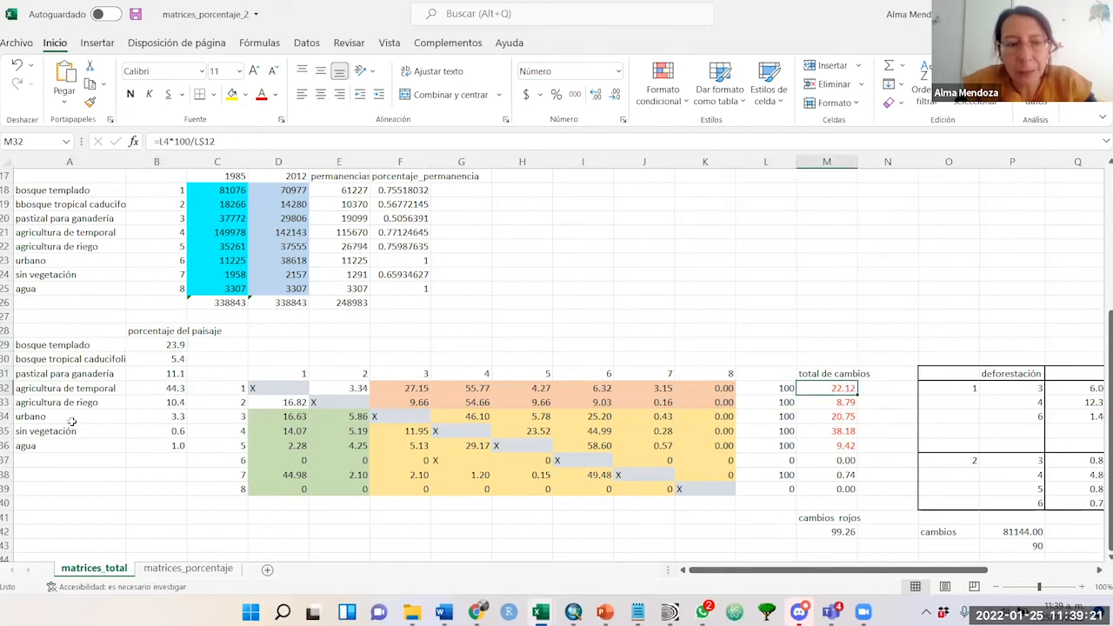
Step: Review the urbano landscape percentage in A34:B34, the row sums in column L, and the total-changes formula in M32
{"action": "left_click_drag", "start_coordinate": [101, 418], "coordinate": [172, 418]}
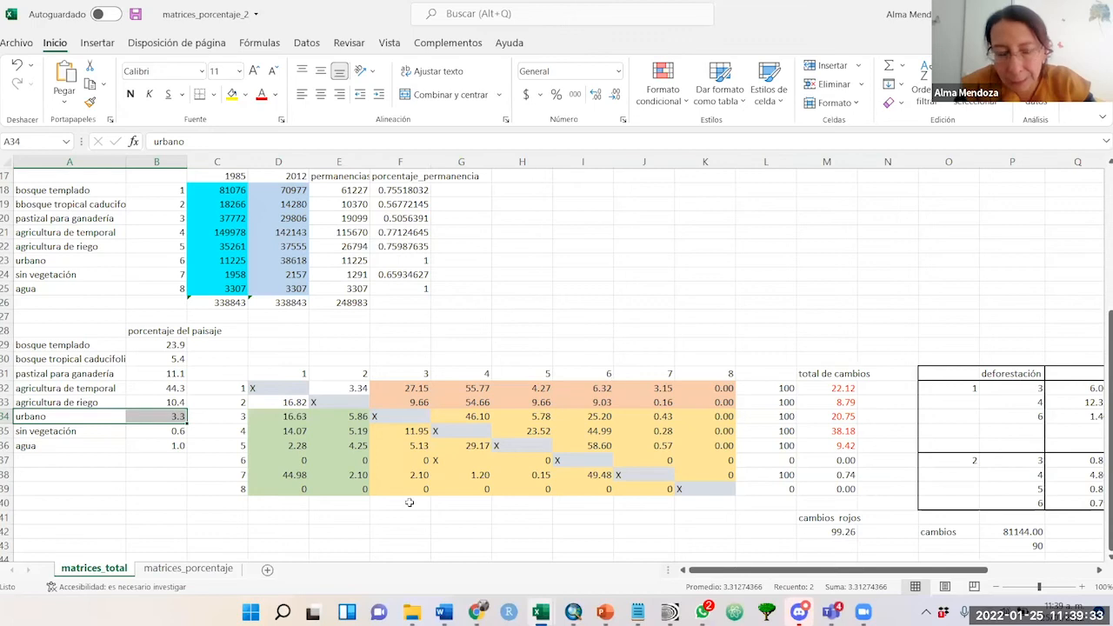
{"action": "left_click", "coordinate": [275, 389]}
{"action": "left_click_drag", "start_coordinate": [784, 385], "coordinate": [773, 500]}
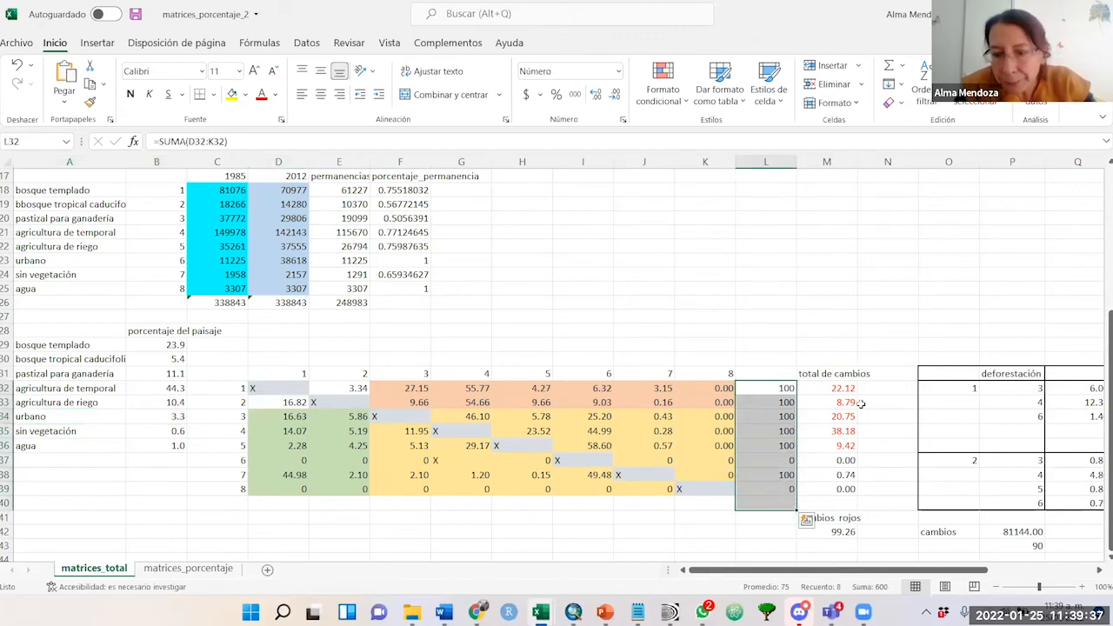
{"action": "double_click", "coordinate": [851, 389]}
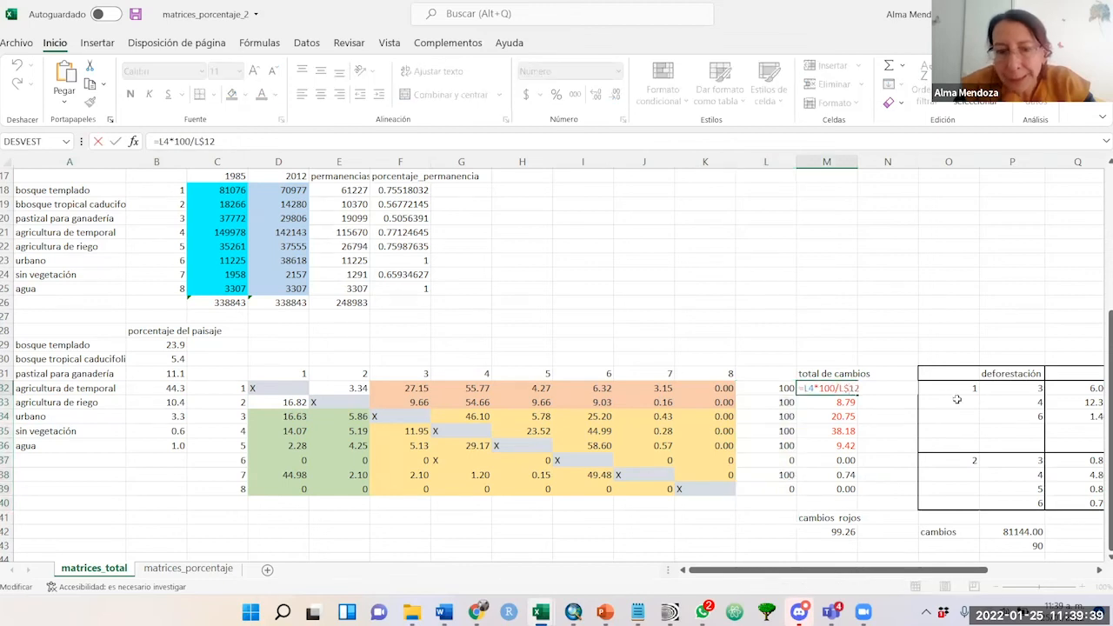
{"action": "key", "text": "Return"}
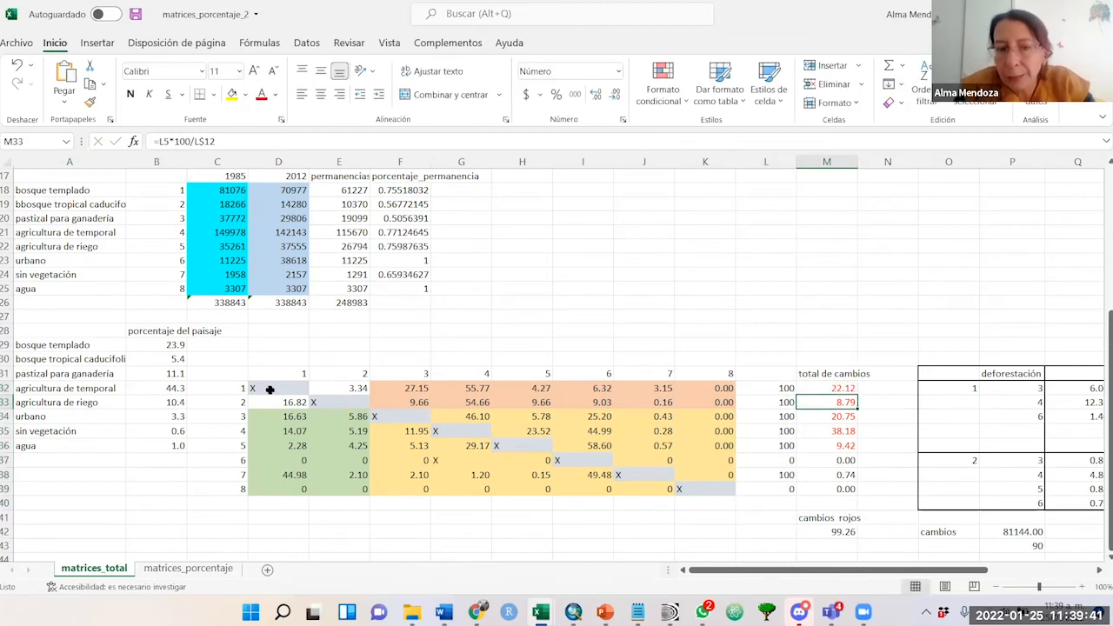
Step: Trace the M32 total-changes formula to its source cells in the cambios column of the Single step matrix
{"action": "left_click", "coordinate": [1098, 571]}
{"action": "left_click", "coordinate": [1098, 571]}
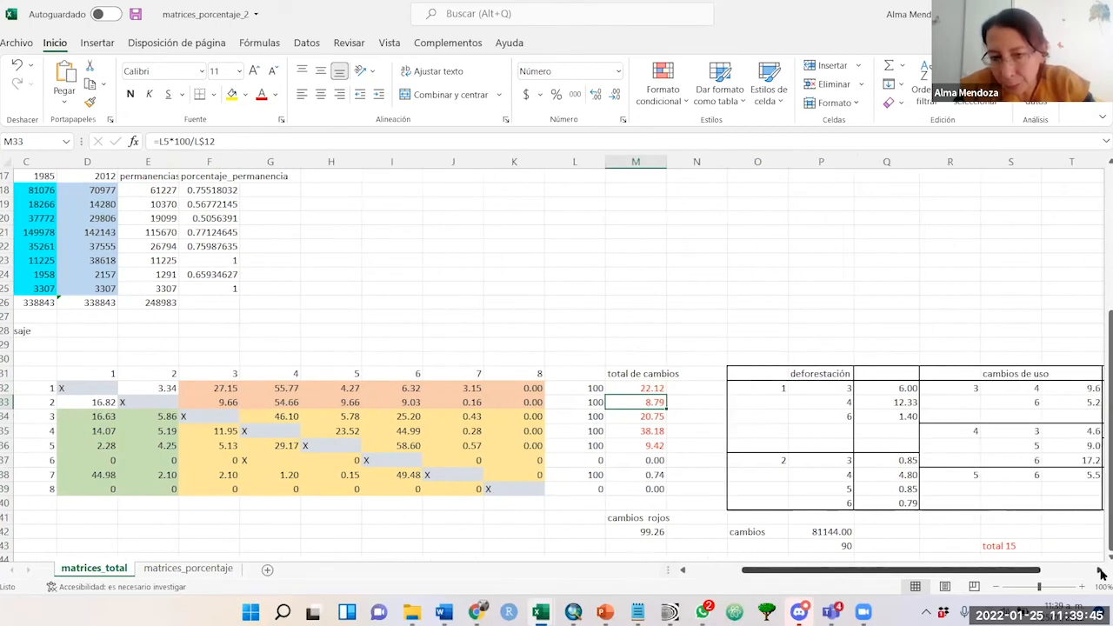
{"action": "left_click", "coordinate": [1098, 572]}
{"action": "left_click", "coordinate": [621, 387]}
{"action": "double_click", "coordinate": [620, 387]}
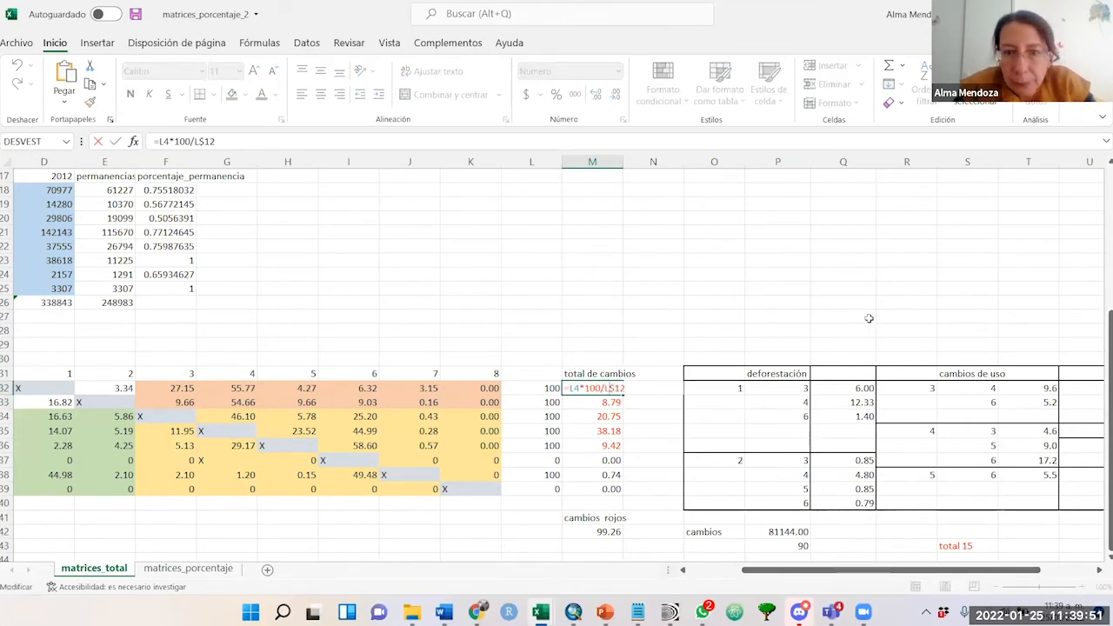
{"action": "left_click_drag", "start_coordinate": [1106, 470], "coordinate": [1101, 369]}
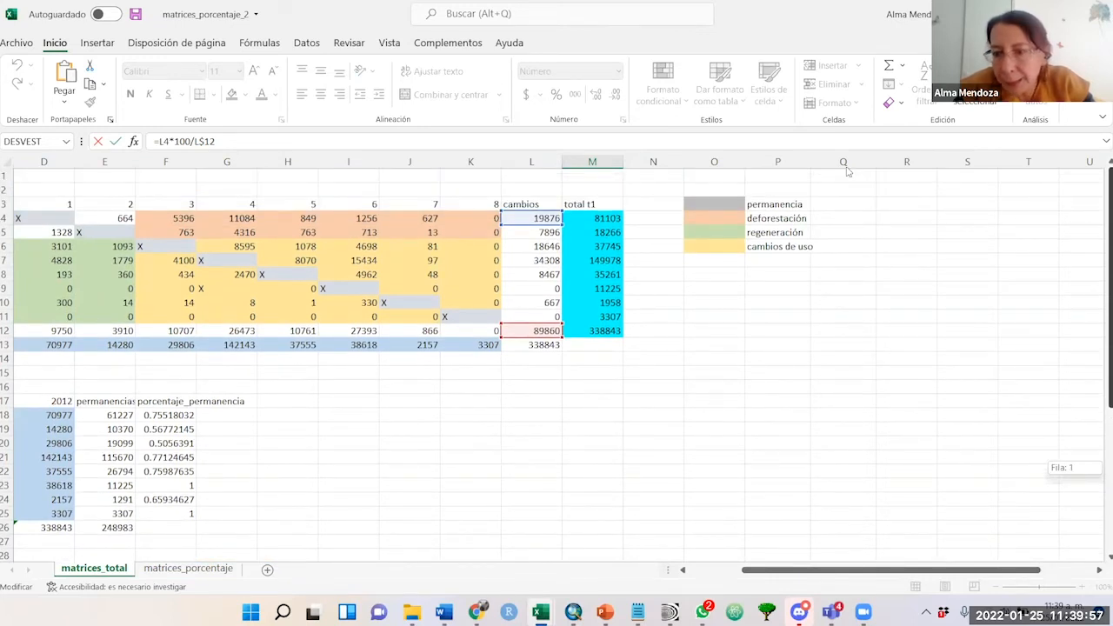
{"action": "left_click", "coordinate": [531, 273]}
{"action": "left_click_drag", "start_coordinate": [1100, 421], "coordinate": [1102, 369]}
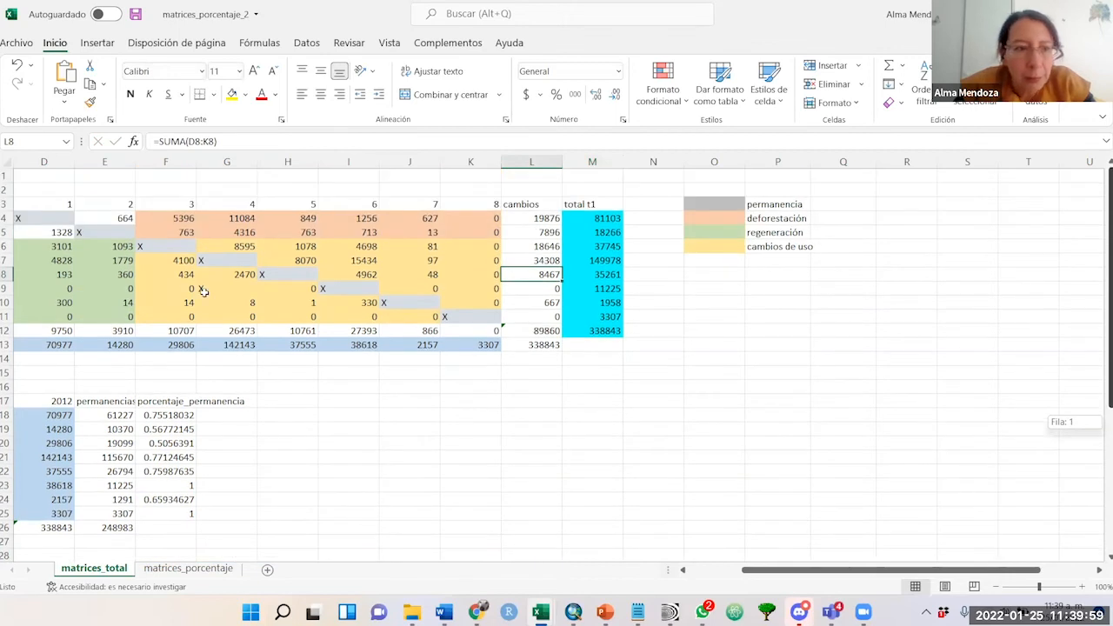
Step: Examine the Single step matrix by highlighting D4:K11, the deforestation block, the regeneration block, and the transitions between classes 1 and 2
{"action": "left_click", "coordinate": [166, 218]}
{"action": "mouse_move", "coordinate": [758, 572]}
{"action": "left_mouse_down"}
{"action": "mouse_move", "coordinate": [710, 574]}
{"action": "mouse_move", "coordinate": [745, 574]}
{"action": "left_mouse_up"}
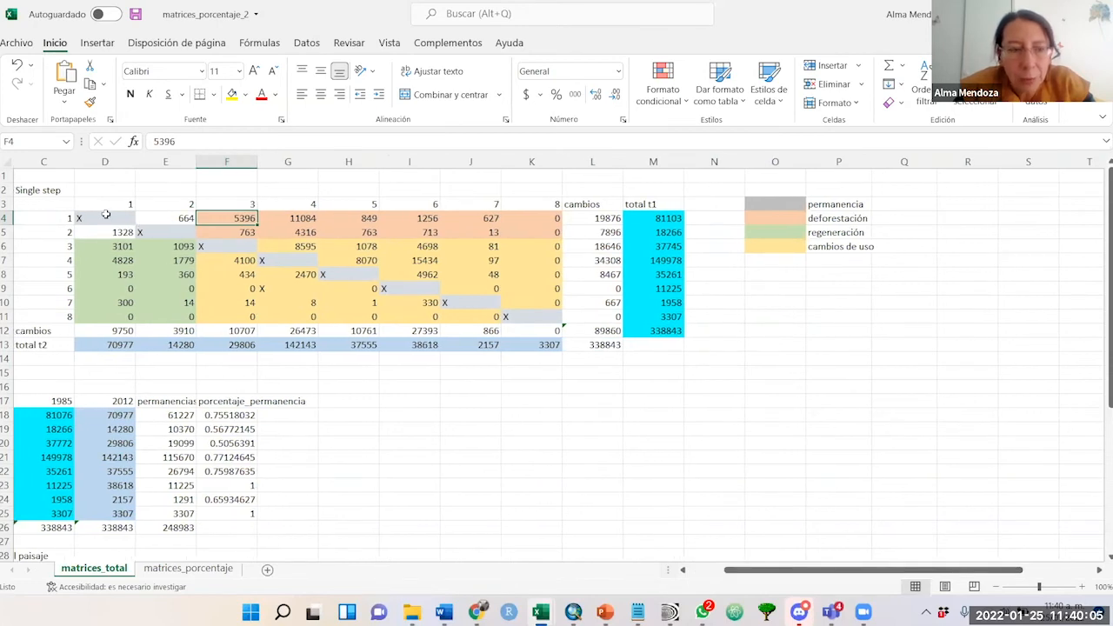
{"action": "left_click_drag", "start_coordinate": [98, 215], "coordinate": [532, 317]}
{"action": "left_click", "coordinate": [526, 375]}
{"action": "left_click_drag", "start_coordinate": [245, 219], "coordinate": [528, 226]}
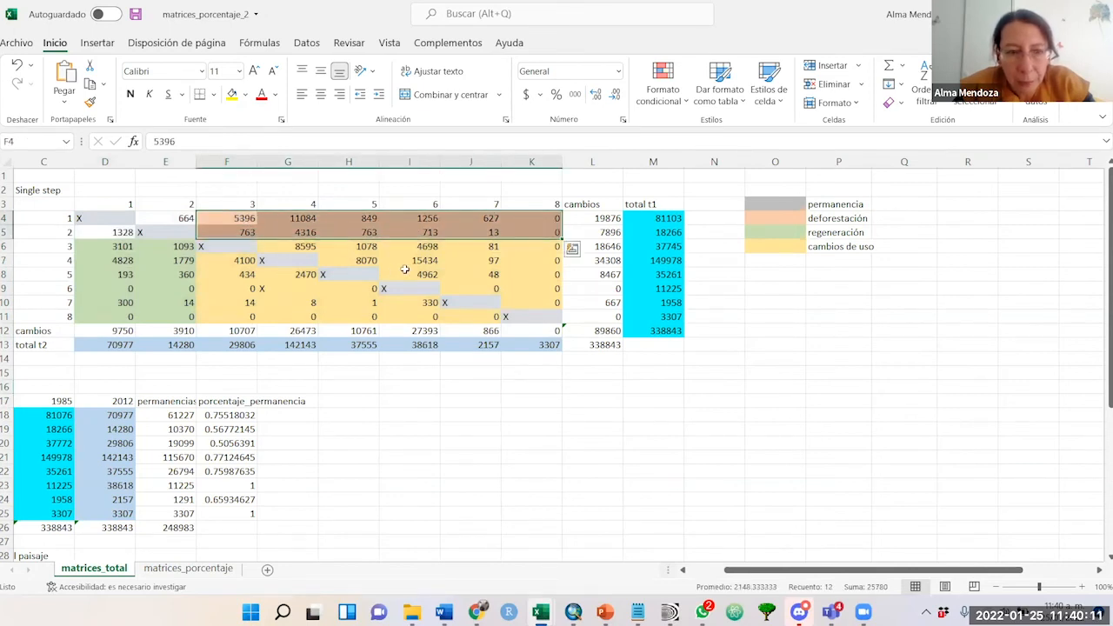
{"action": "left_click_drag", "start_coordinate": [105, 246], "coordinate": [174, 320]}
{"action": "left_click", "coordinate": [117, 239]}
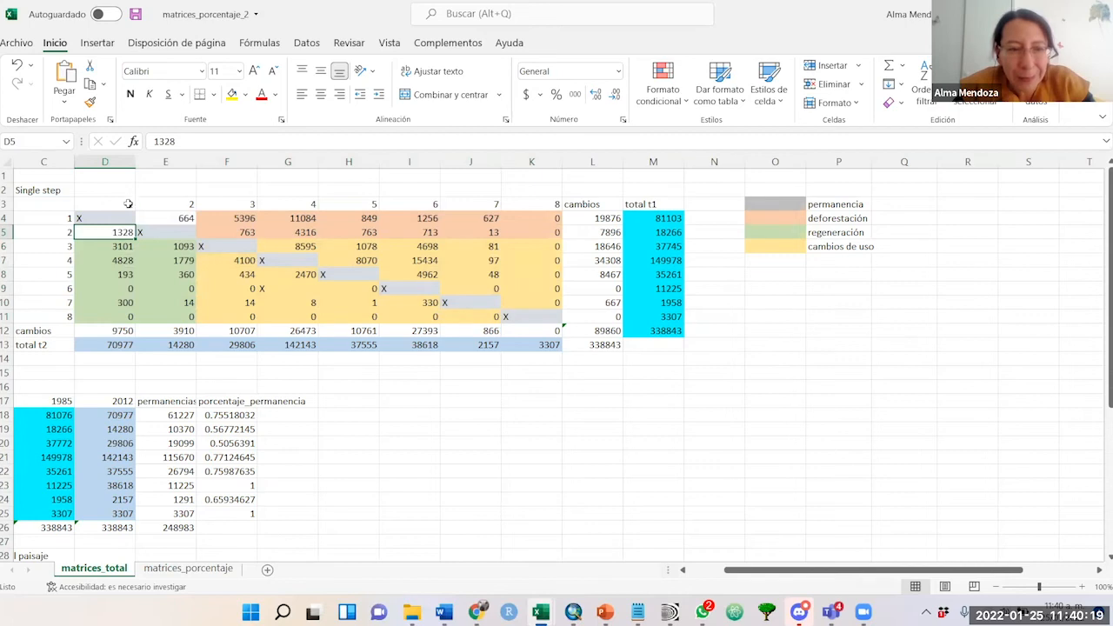
{"action": "left_click", "coordinate": [67, 218]}
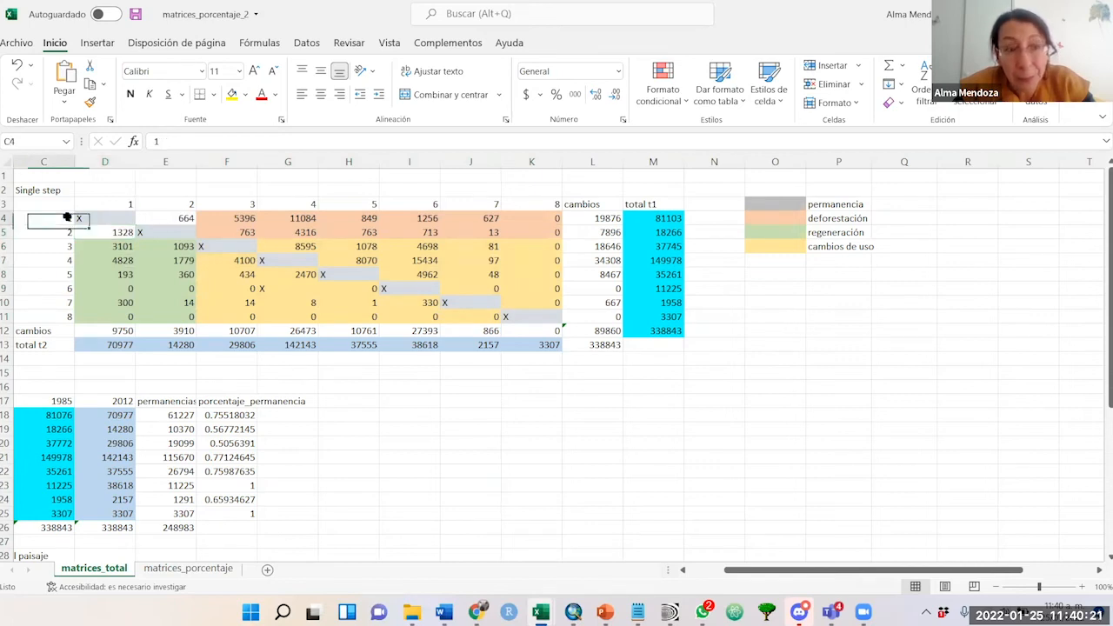
{"action": "left_click", "coordinate": [186, 218]}
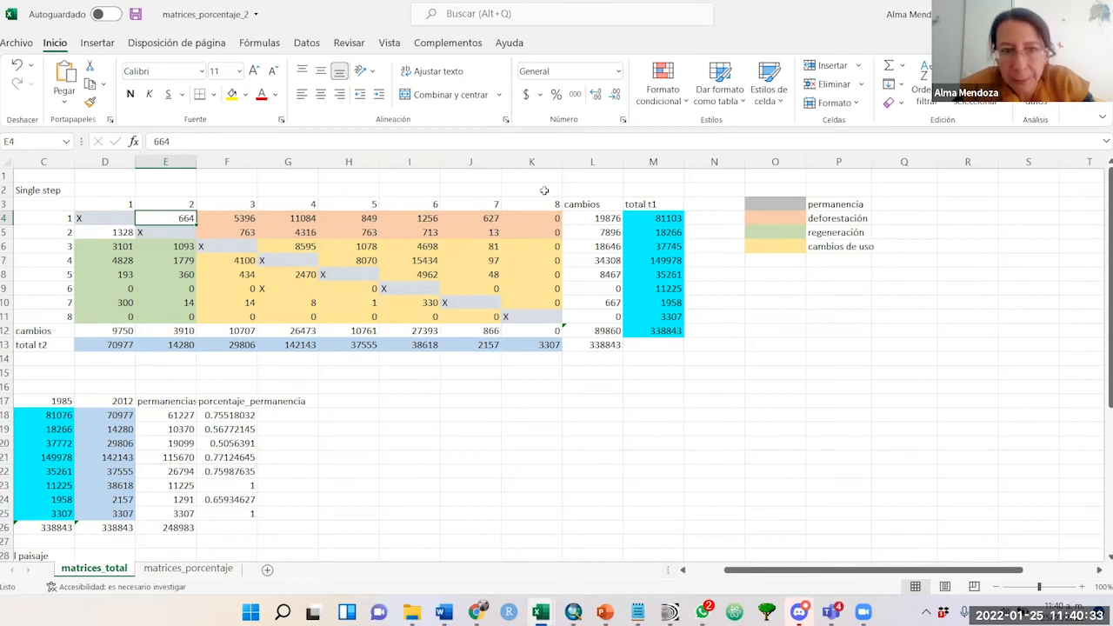
Step: Inspect the cambios sum for class 1 in L4 and the overall cambios sum in L12
{"action": "left_click", "coordinate": [596, 218]}
{"action": "key", "text": "alt+equal"}
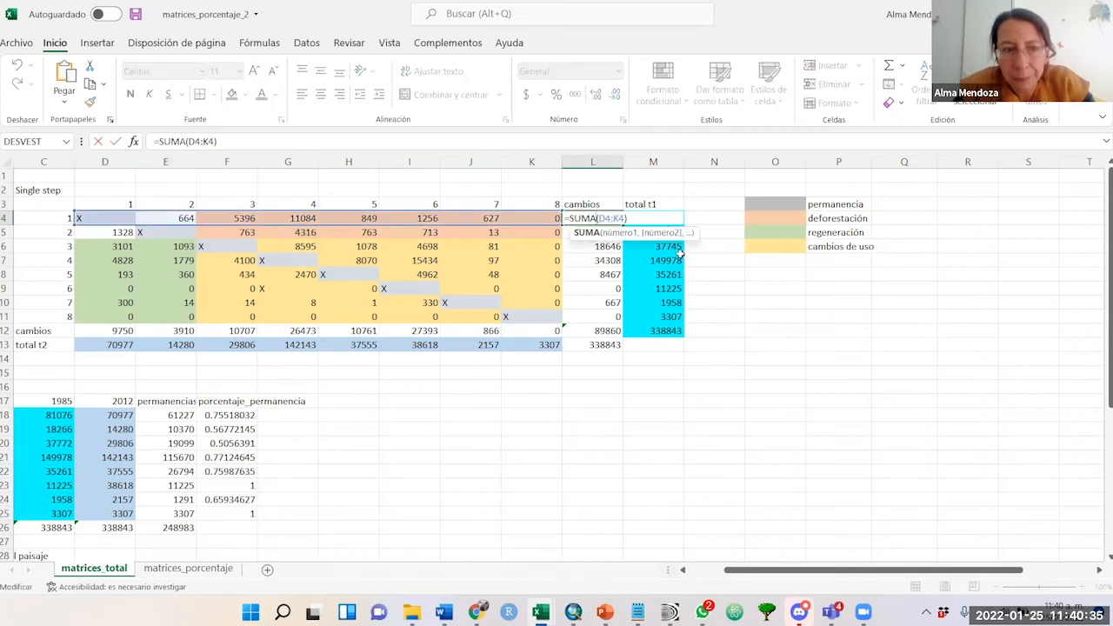
{"action": "key", "text": "Return"}
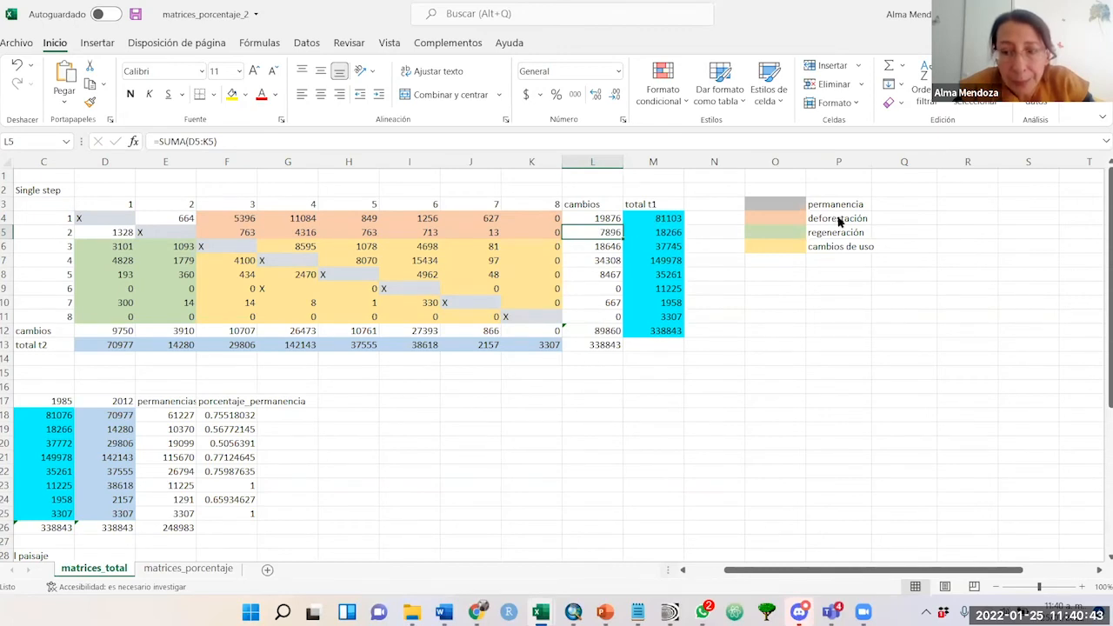
{"action": "left_click_drag", "start_coordinate": [1102, 403], "coordinate": [1101, 526]}
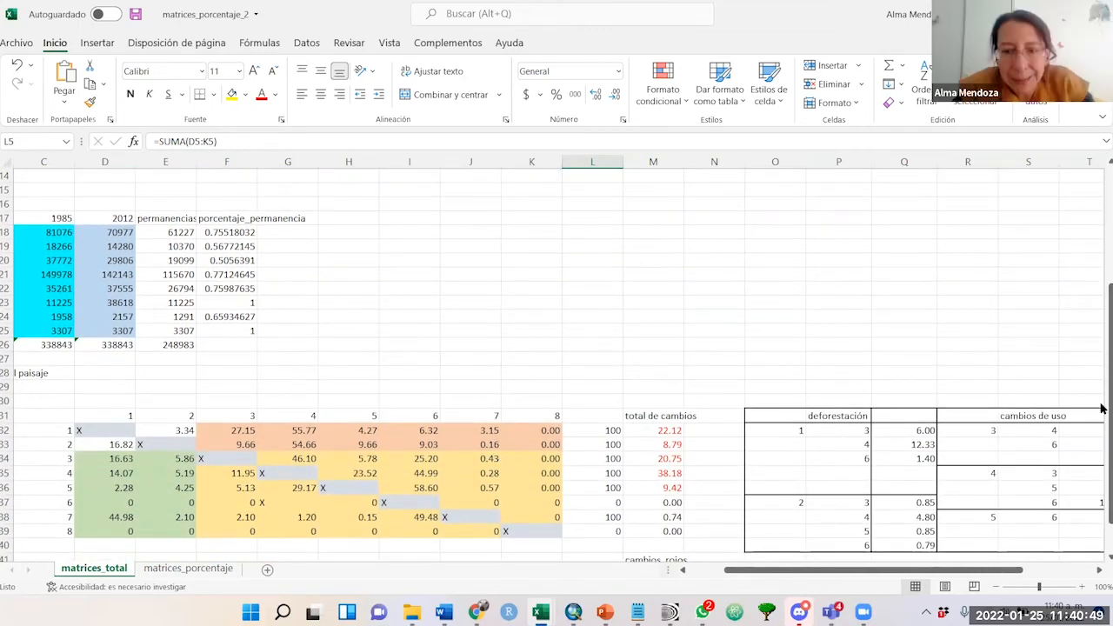
{"action": "left_click_drag", "start_coordinate": [1101, 437], "coordinate": [1100, 374]}
{"action": "left_click", "coordinate": [608, 325]}
{"action": "key", "text": "alt+equal"}
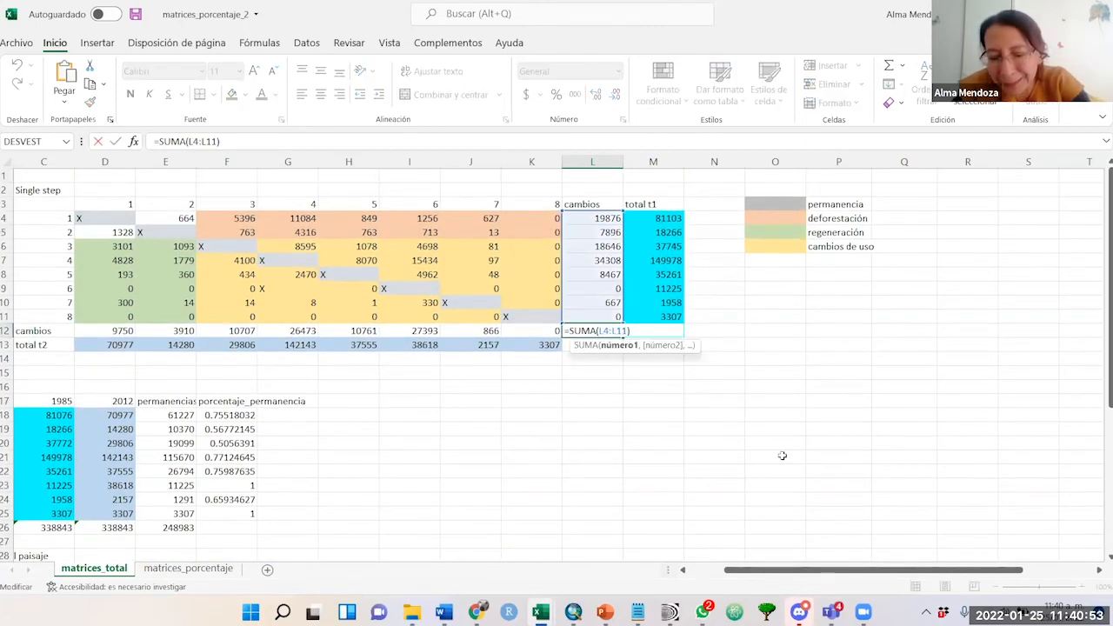
{"action": "key", "text": "Return"}
Step: Examine the percentage formula in E32 and trace it to its source cells in the Single step matrix
{"action": "left_click_drag", "start_coordinate": [1101, 398], "coordinate": [1101, 496]}
{"action": "left_click_drag", "start_coordinate": [1102, 540], "coordinate": [1102, 543]}
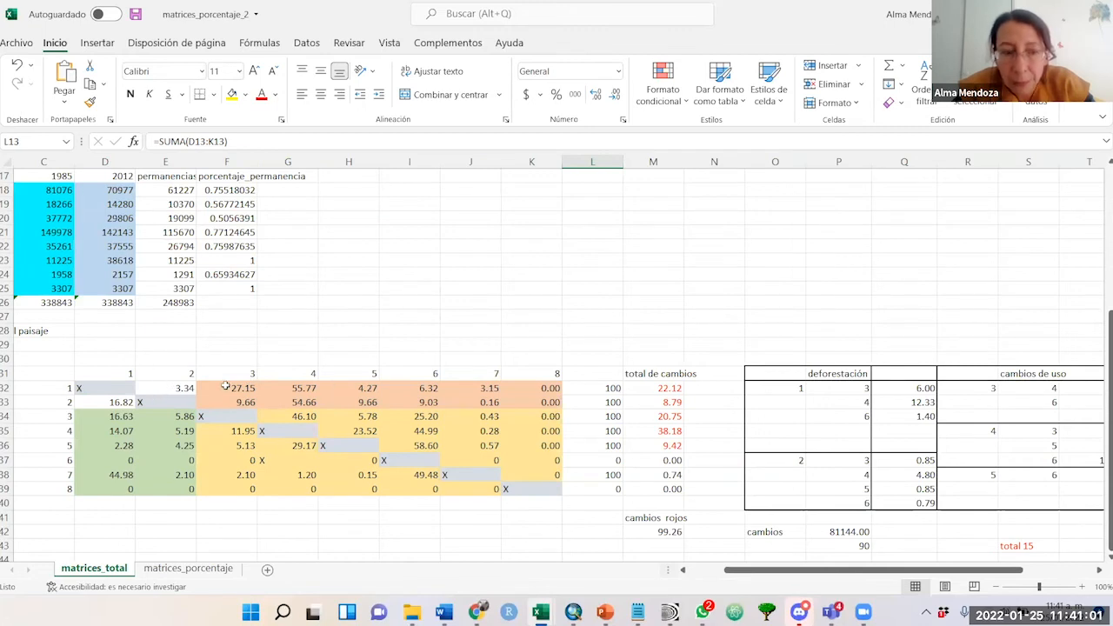
{"action": "left_click", "coordinate": [183, 388]}
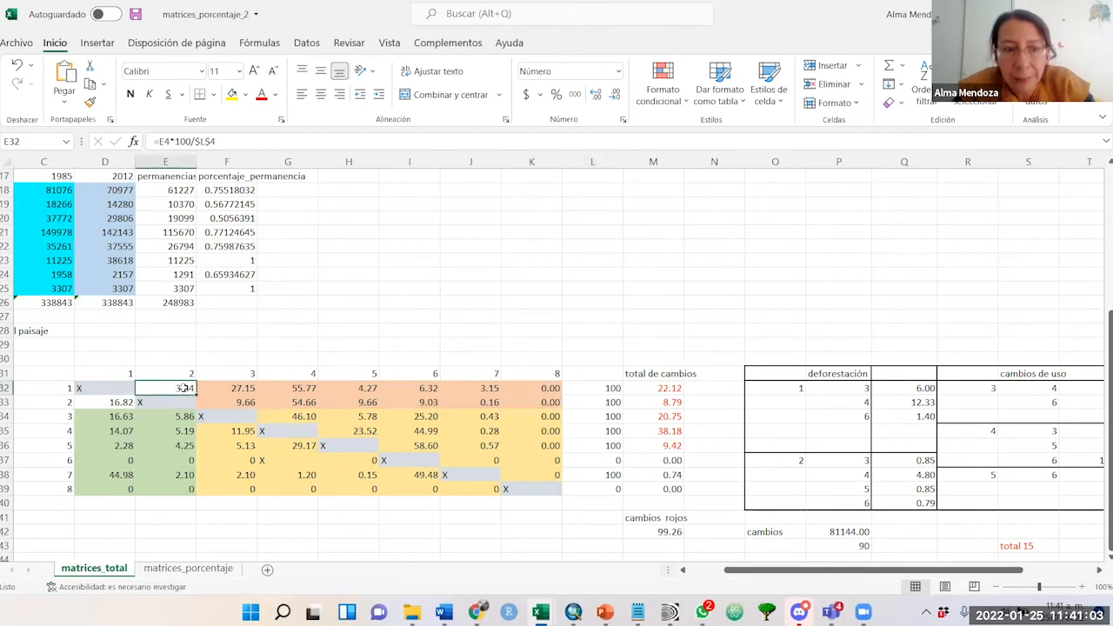
{"action": "double_click", "coordinate": [190, 388]}
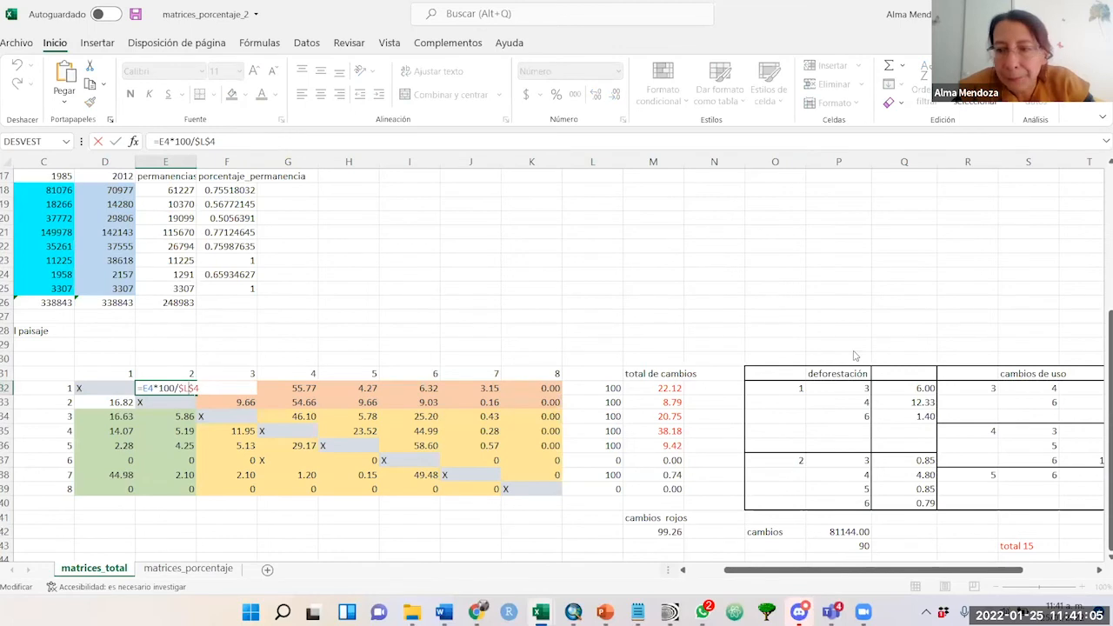
{"action": "left_click_drag", "start_coordinate": [1110, 513], "coordinate": [1102, 373]}
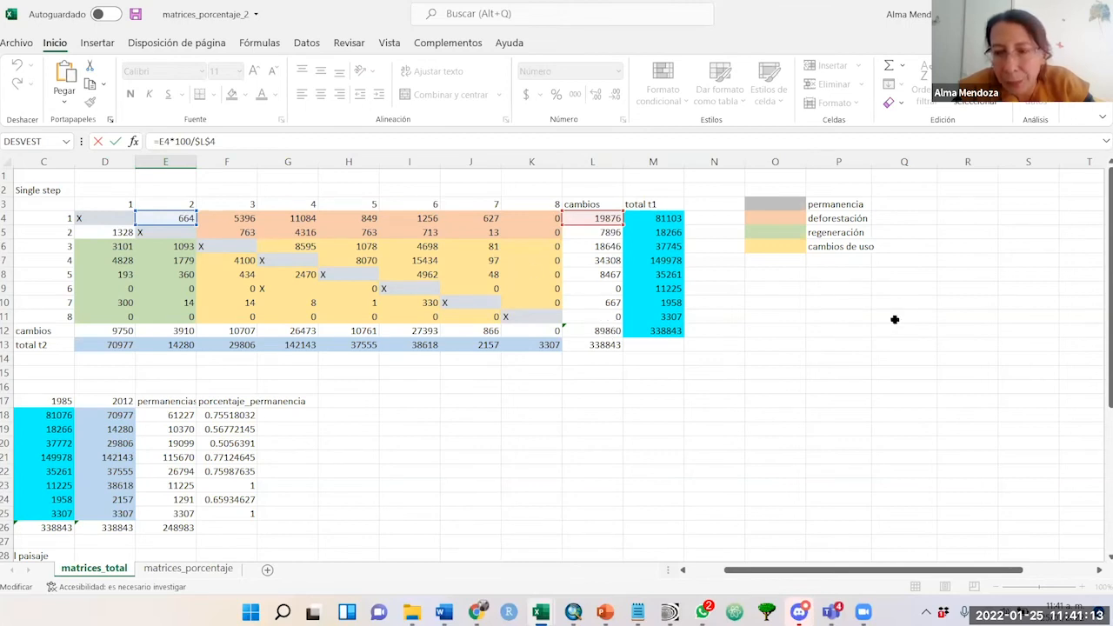
{"action": "left_click_drag", "start_coordinate": [1100, 396], "coordinate": [1103, 561]}
{"action": "key", "text": "Escape"}
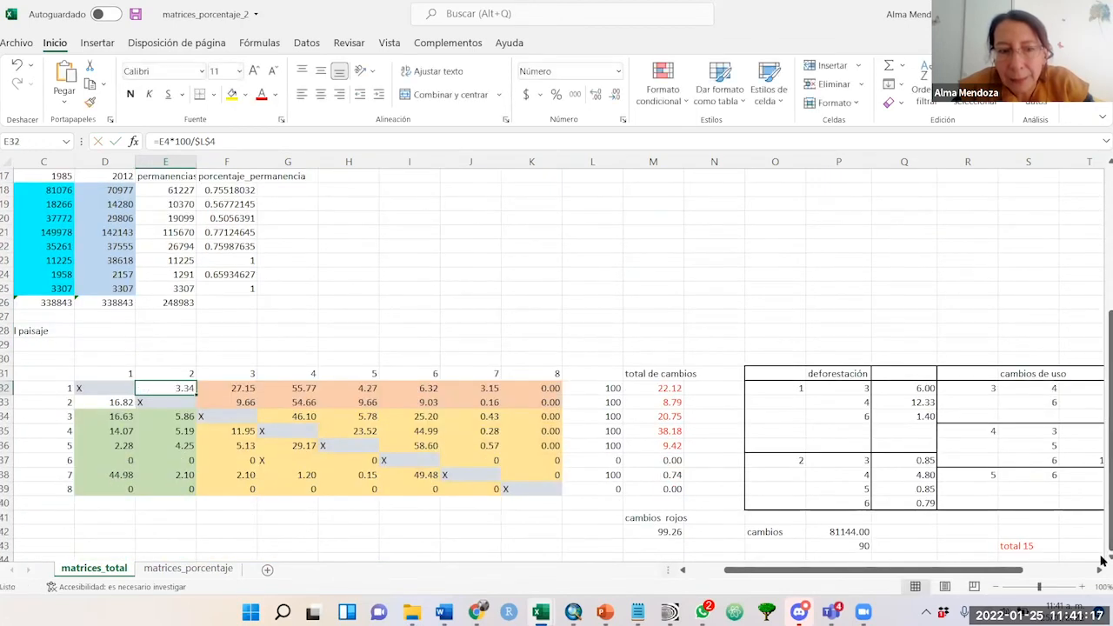
{"action": "double_click", "coordinate": [171, 385]}
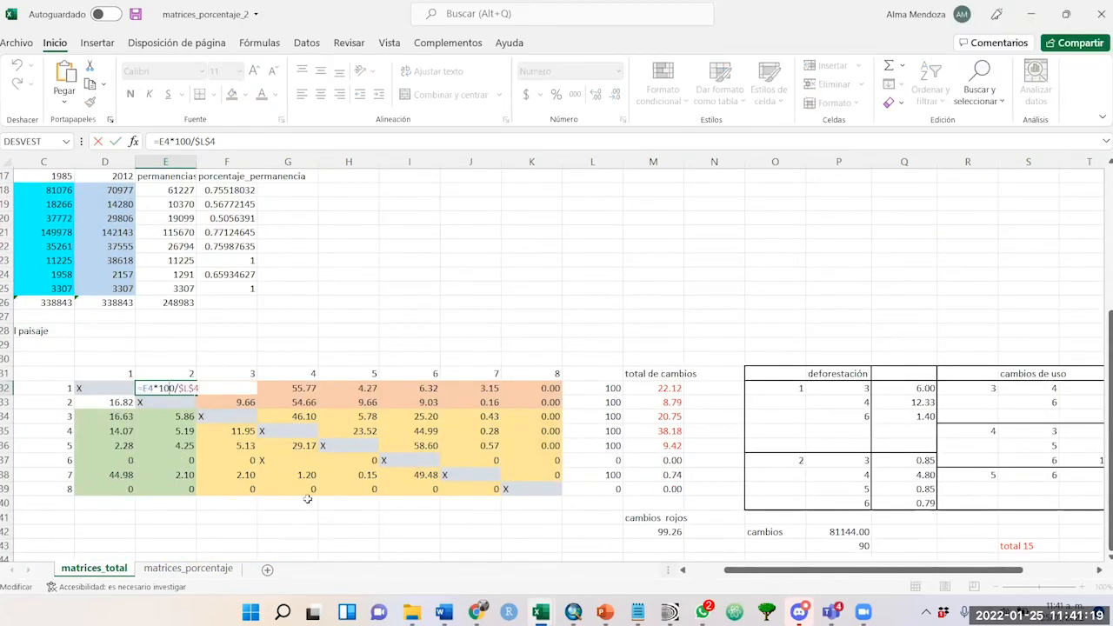
{"action": "left_click_drag", "start_coordinate": [1100, 442], "coordinate": [1101, 442]}
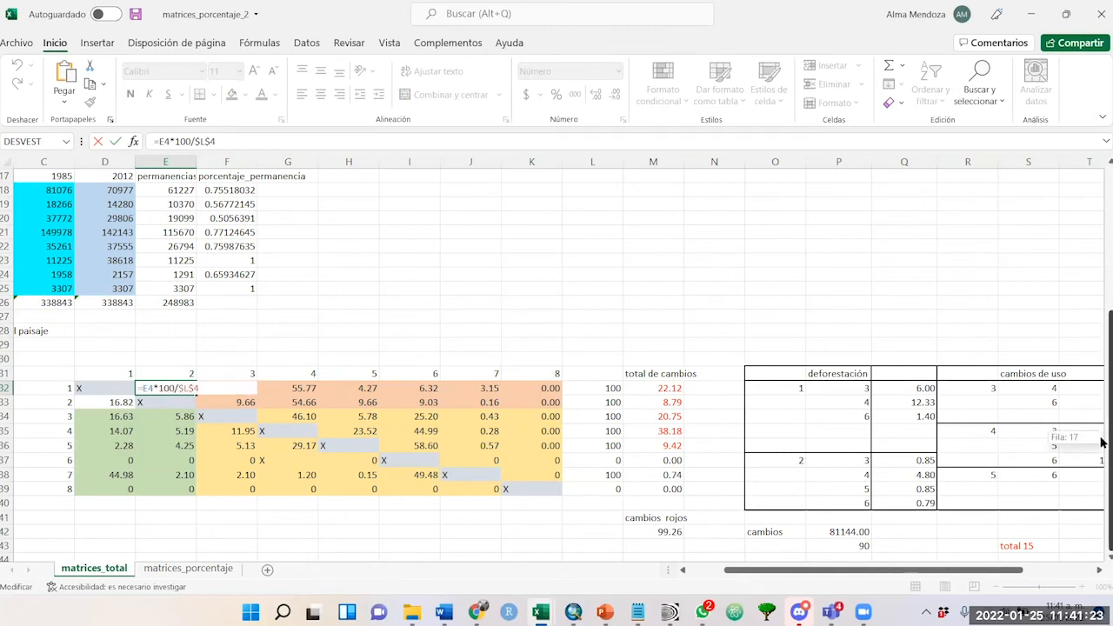
{"action": "left_click_drag", "start_coordinate": [1101, 442], "coordinate": [1101, 442]}
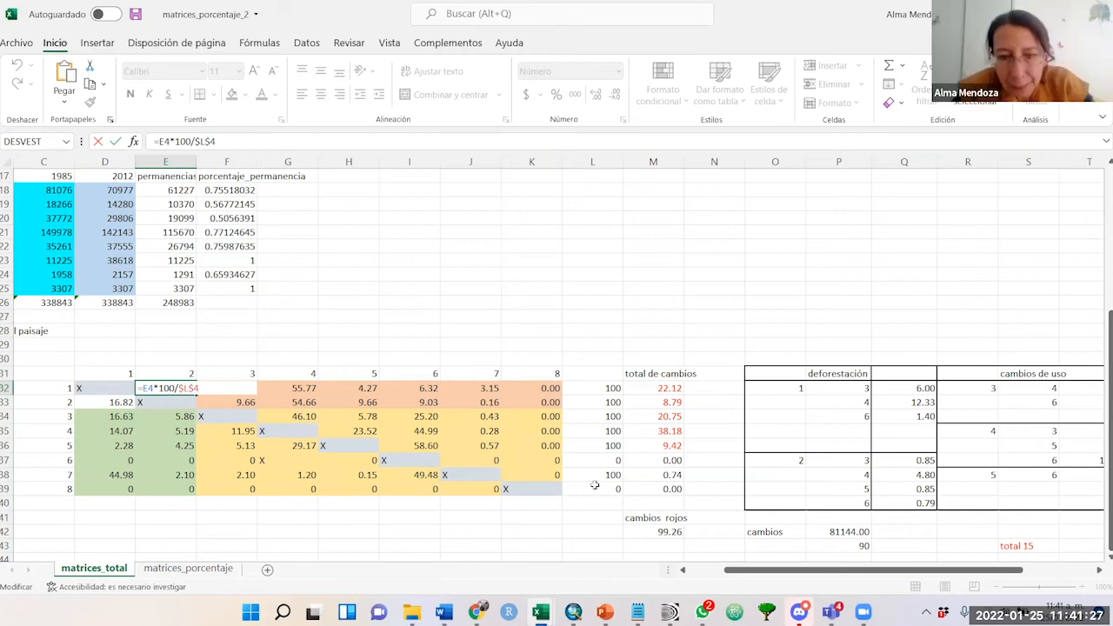
{"action": "key", "text": "ctrl+Return"}
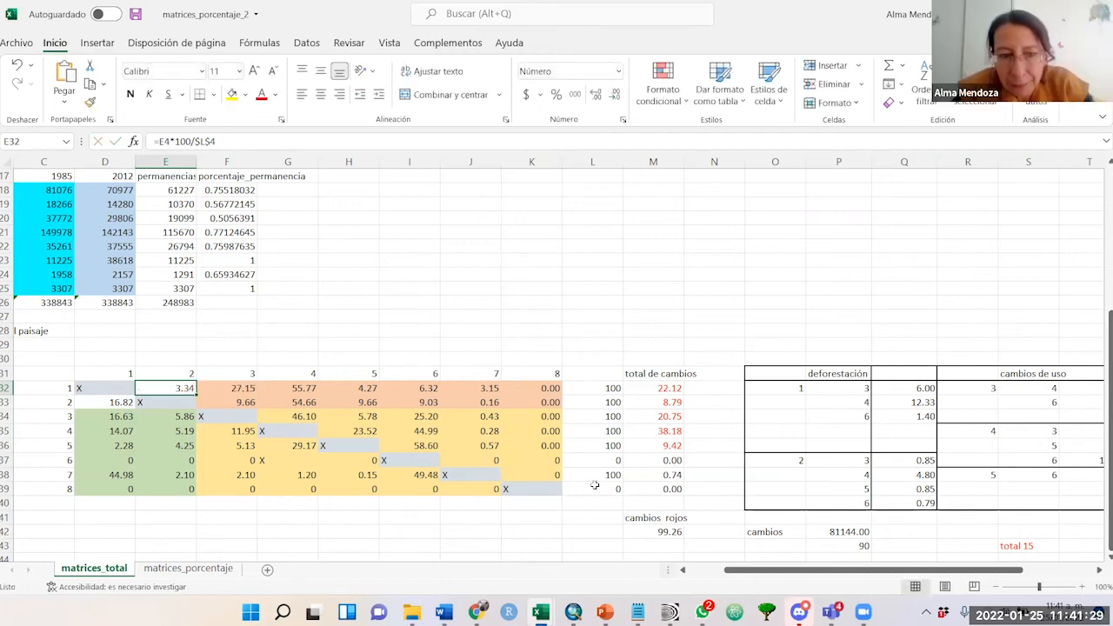
Step: Highlight the total de cambios shares in M32:M39, and recheck which Single step cells the class 1 share in M32 uses
{"action": "left_click", "coordinate": [574, 443]}
{"action": "left_click_drag", "start_coordinate": [674, 388], "coordinate": [681, 492]}
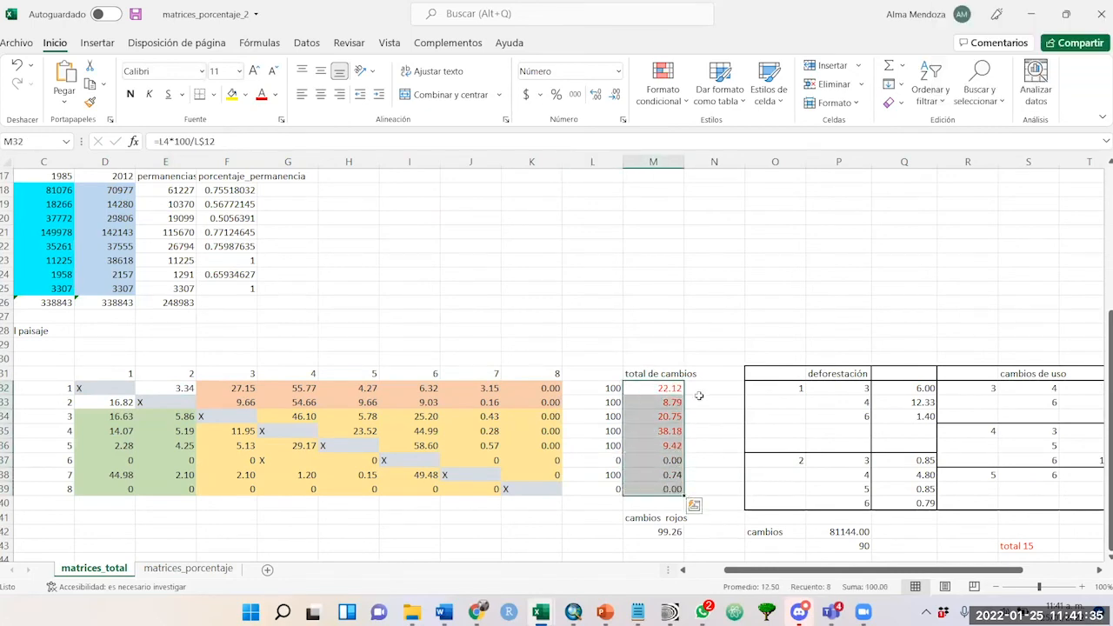
{"action": "left_click", "coordinate": [670, 386]}
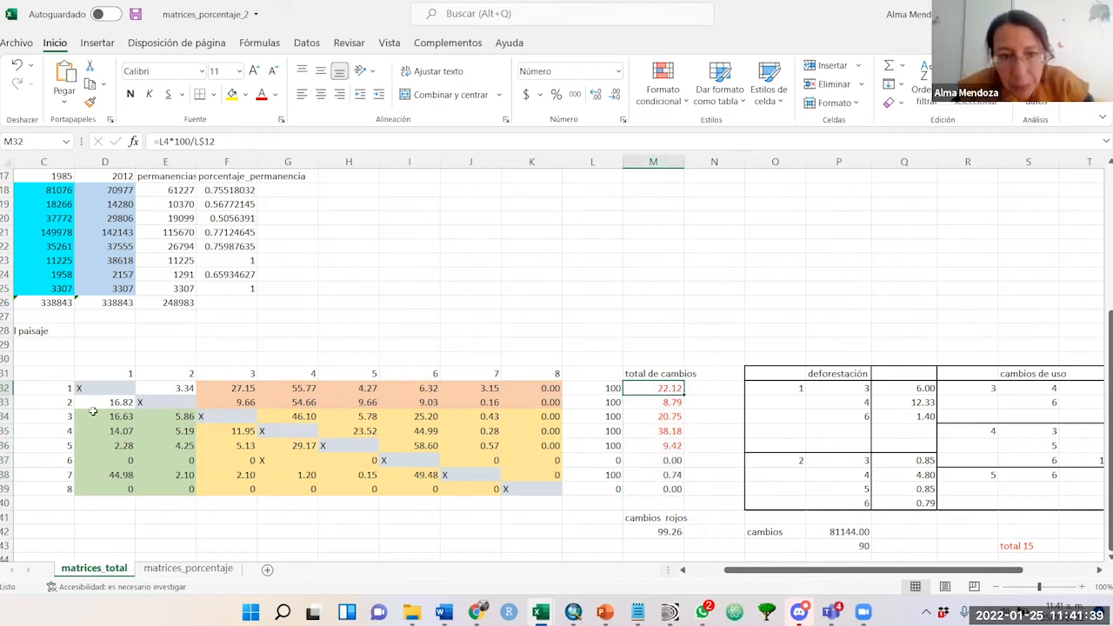
{"action": "left_click", "coordinate": [62, 385]}
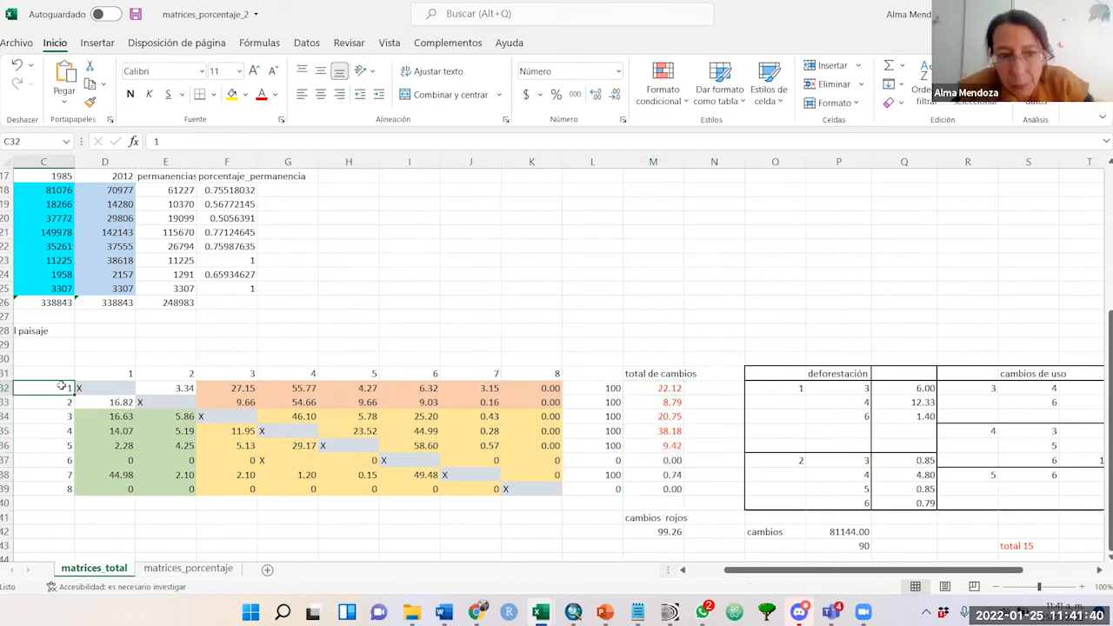
{"action": "left_click", "coordinate": [663, 388]}
{"action": "double_click", "coordinate": [672, 388]}
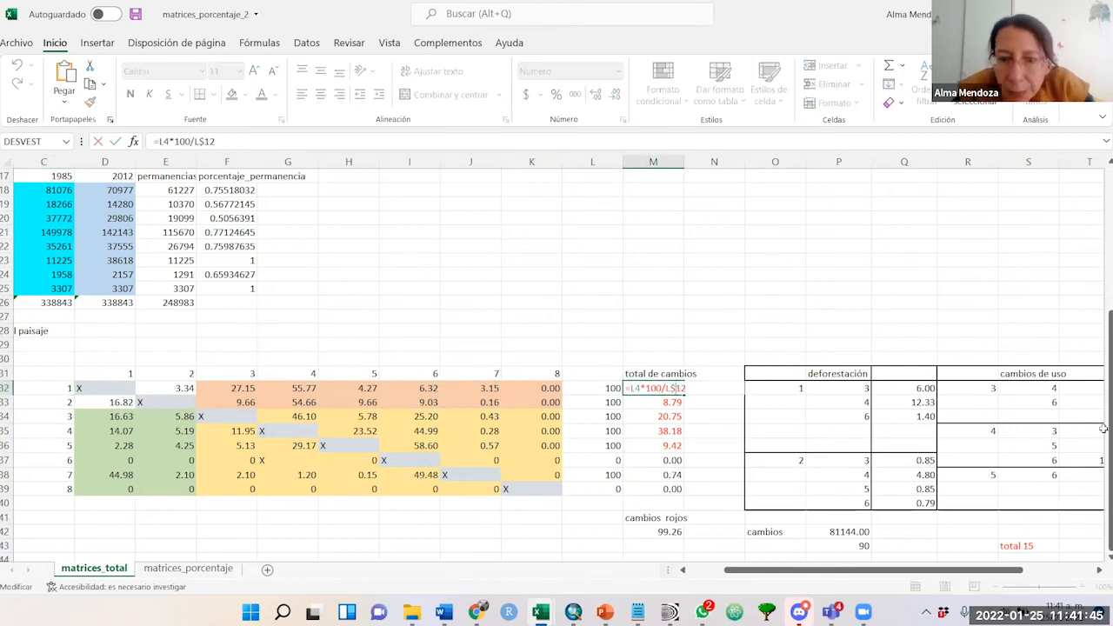
{"action": "left_click_drag", "start_coordinate": [1101, 416], "coordinate": [1100, 375]}
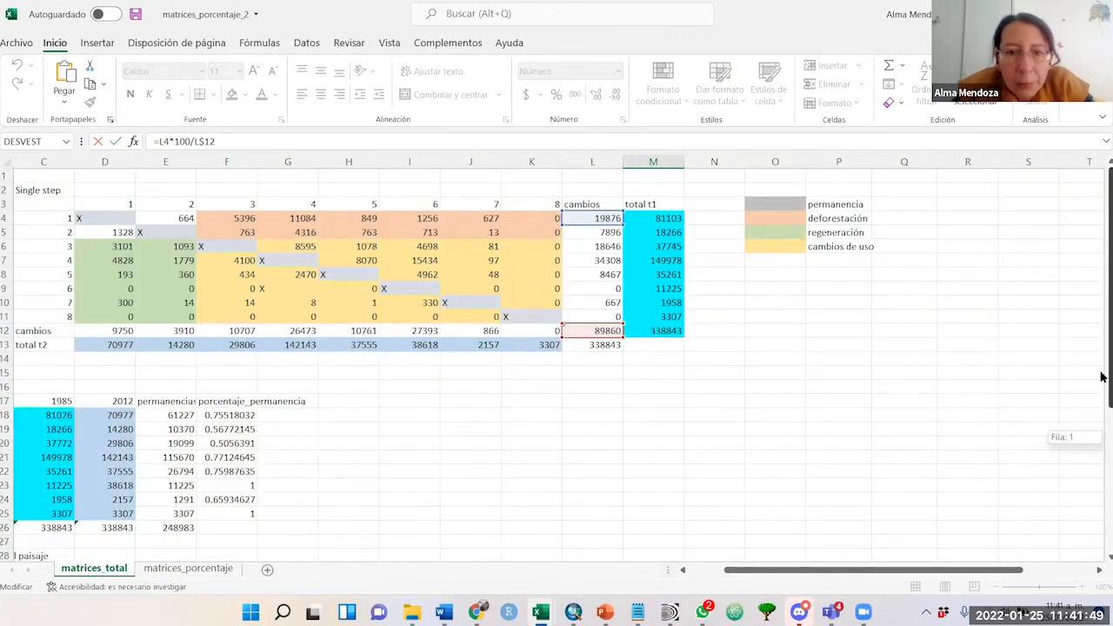
{"action": "left_click_drag", "start_coordinate": [1101, 375], "coordinate": [1101, 518]}
{"action": "key", "text": "Return"}
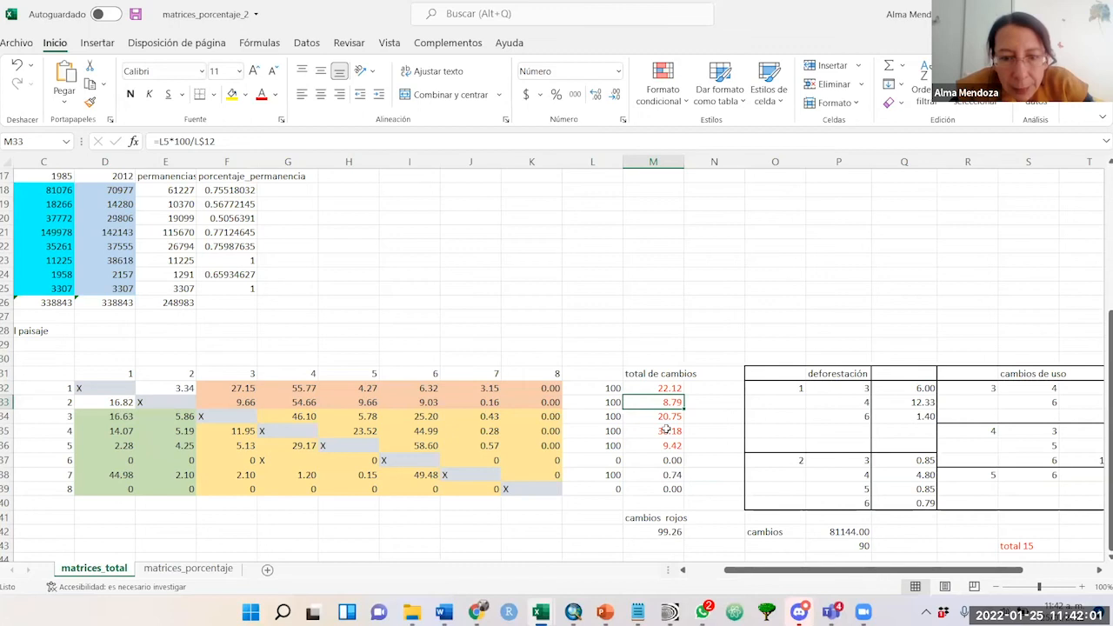
Step: Inspect the total-changes formula for class 4 in M35, and bring the land-use class names back into view
{"action": "double_click", "coordinate": [666, 429]}
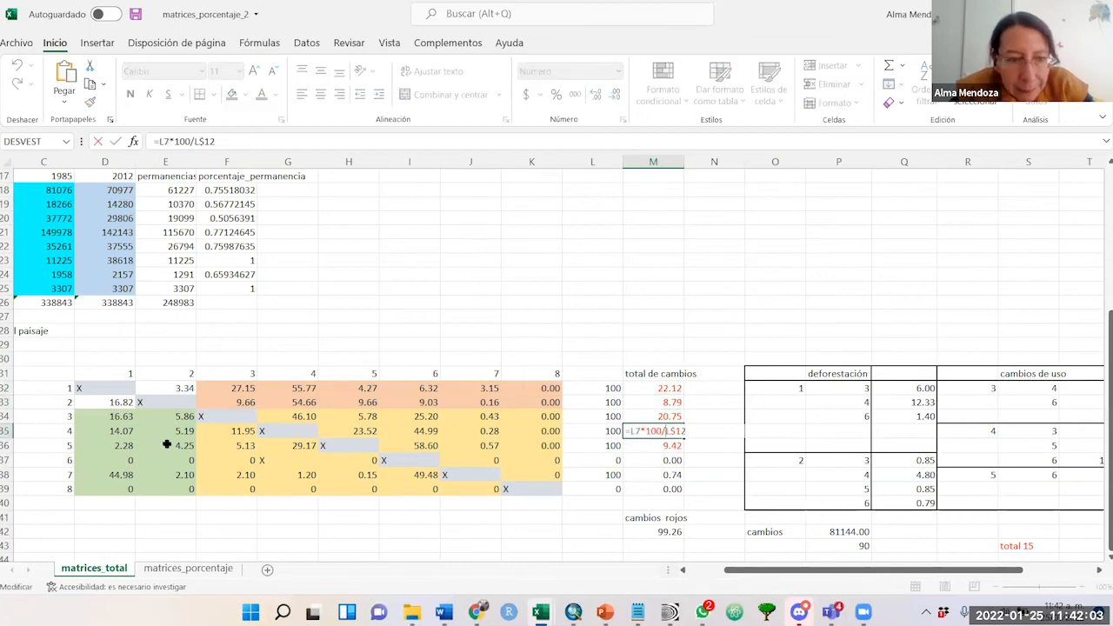
{"action": "key", "text": "Return"}
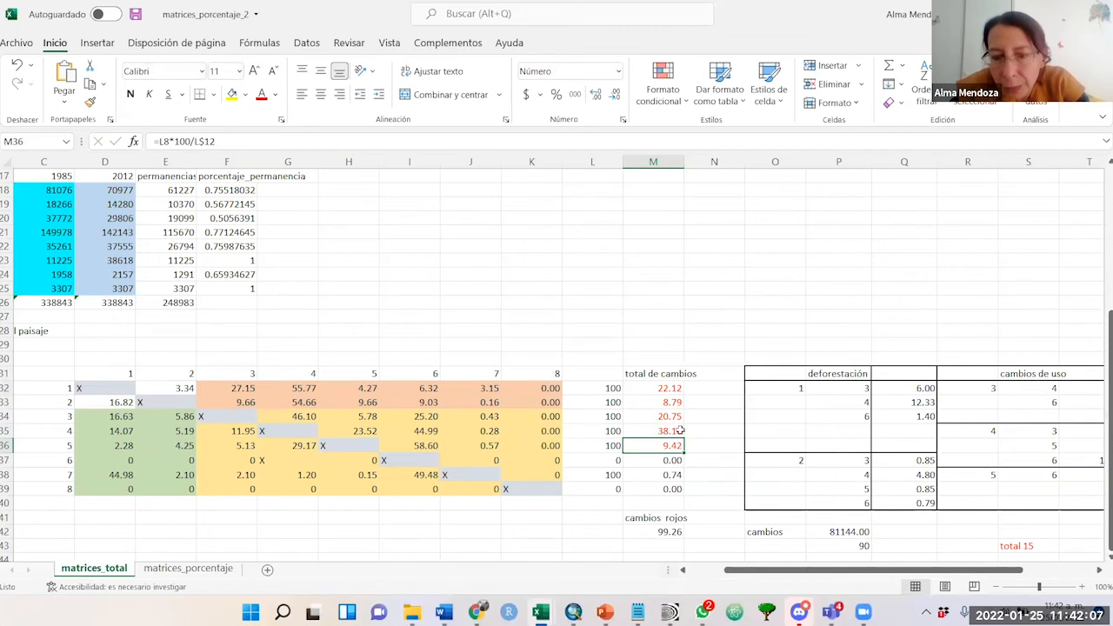
{"action": "left_click_drag", "start_coordinate": [770, 567], "coordinate": [567, 569]}
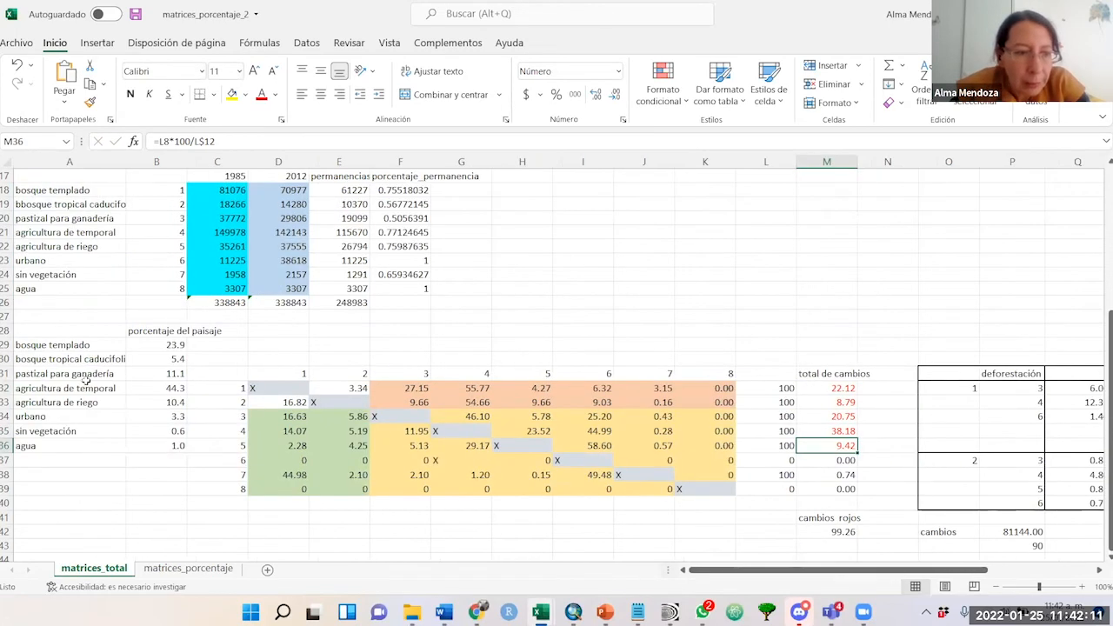
Step: Compare the porcentaje del paisaje of pastizal and agricultura de temporal with their total de cambios shares in M34 and M35
{"action": "left_click", "coordinate": [173, 373]}
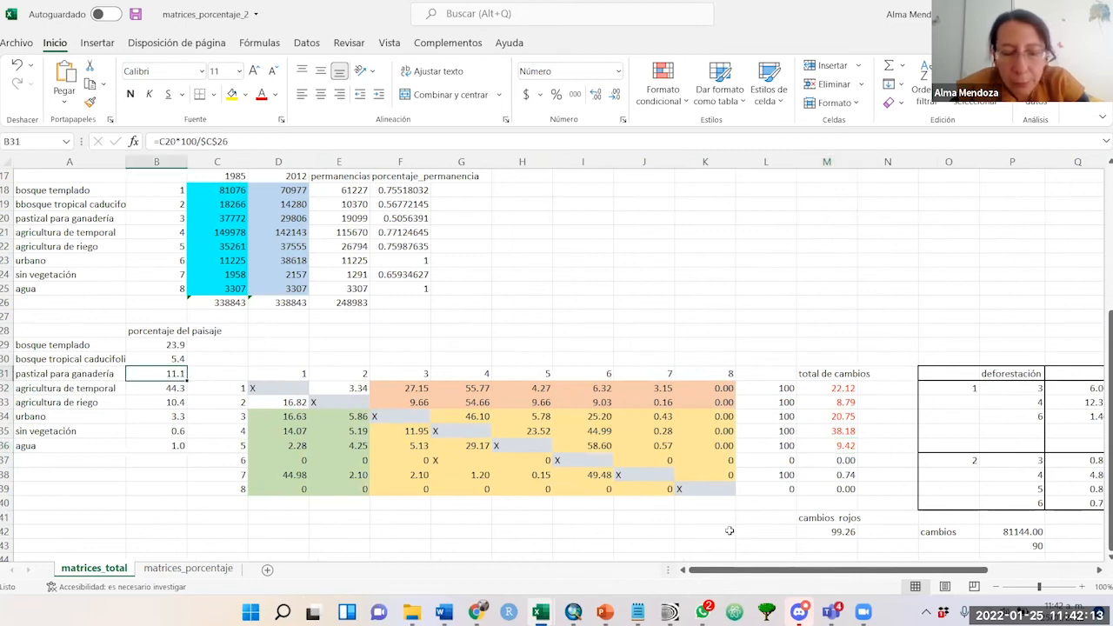
{"action": "left_click", "coordinate": [843, 435]}
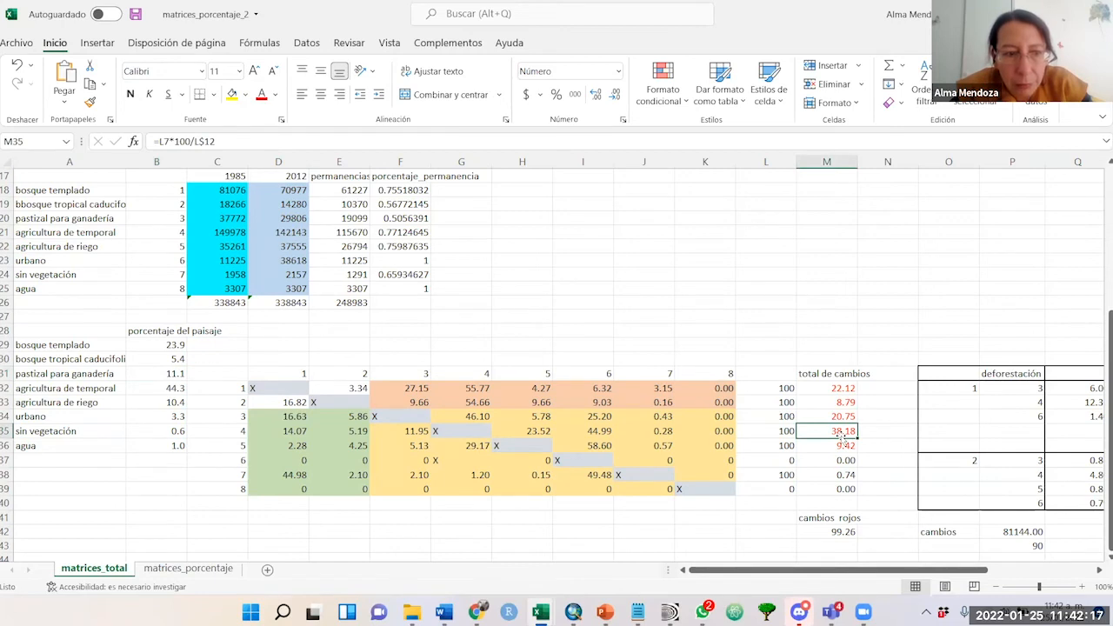
{"action": "left_click", "coordinate": [74, 388]}
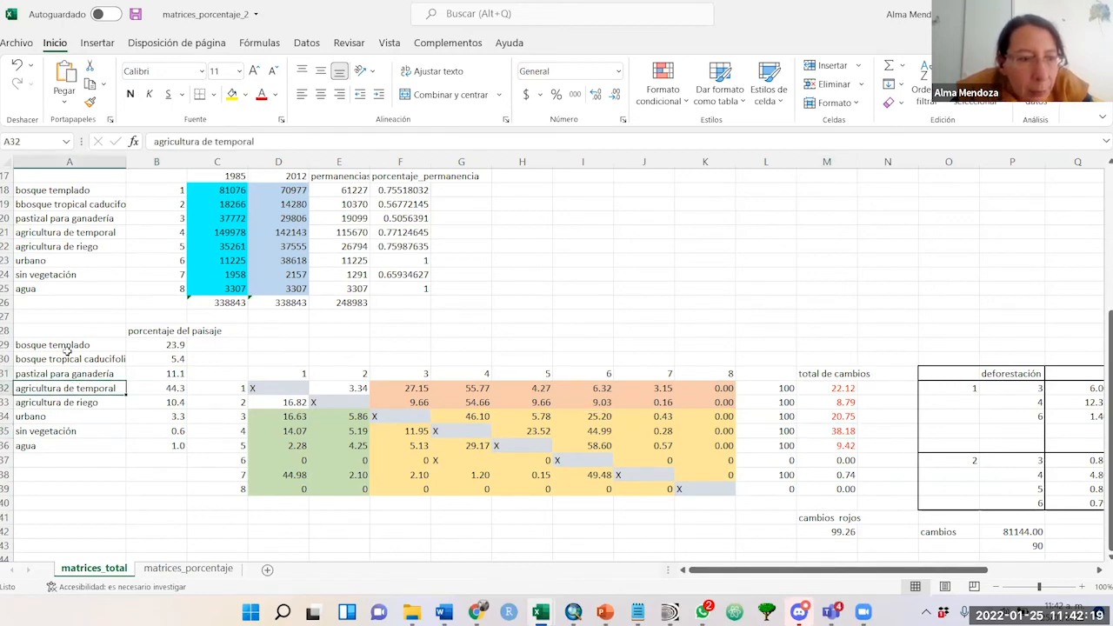
{"action": "left_click", "coordinate": [168, 390]}
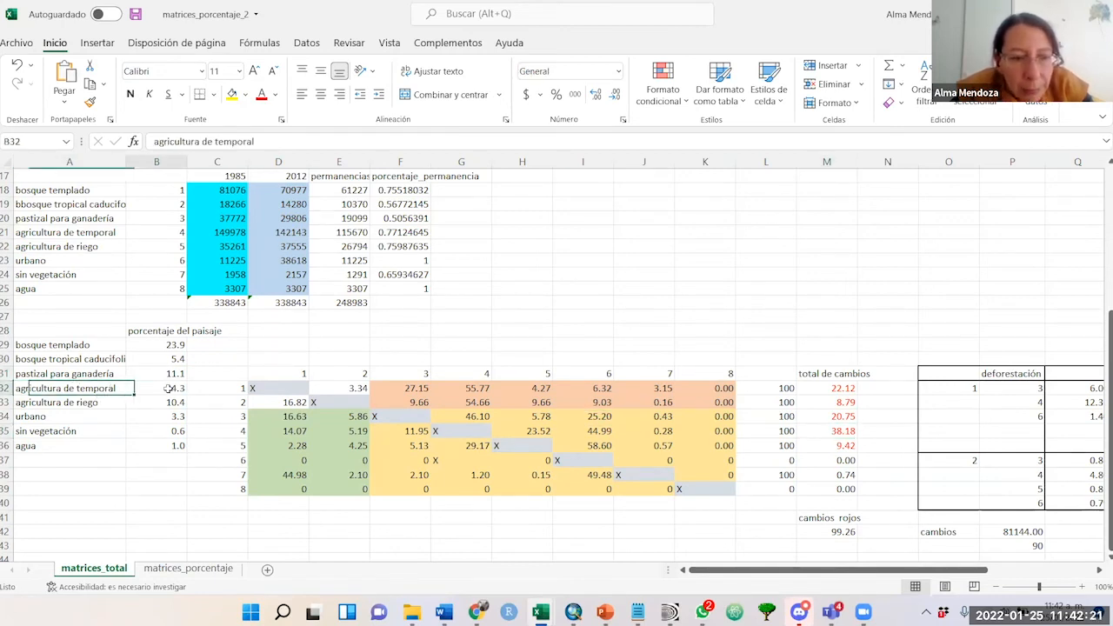
{"action": "left_click", "coordinate": [845, 430]}
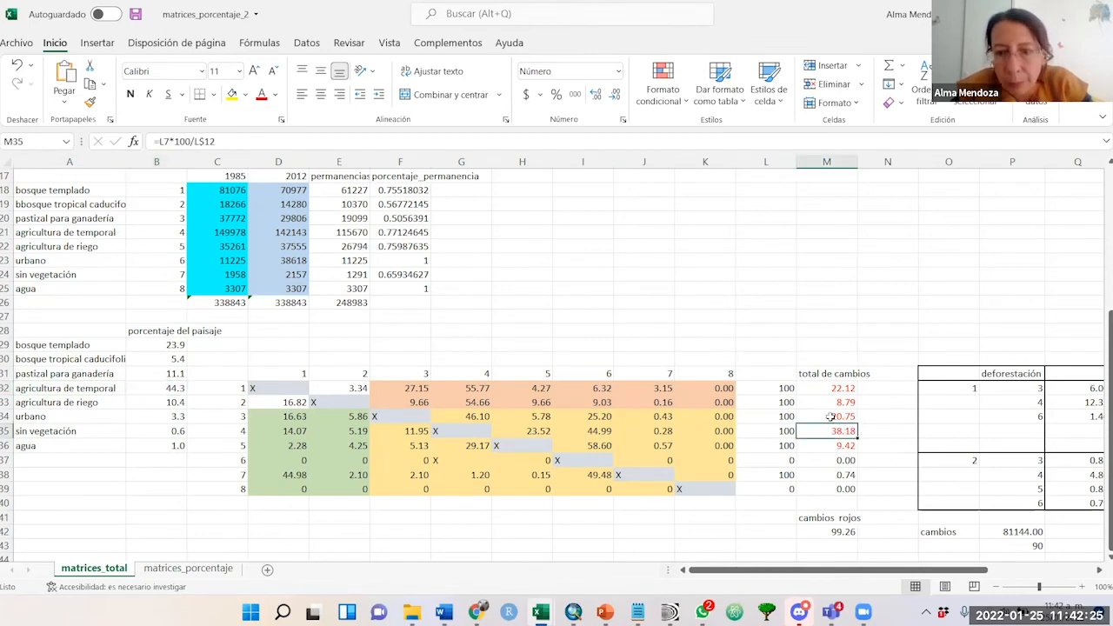
{"action": "left_click", "coordinate": [844, 417]}
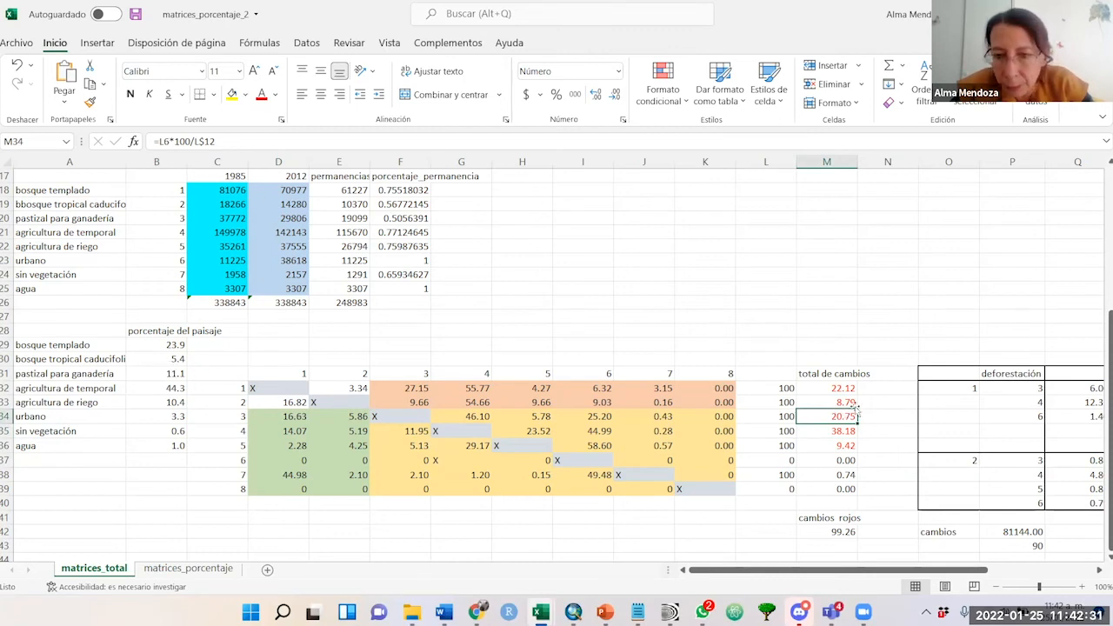
Step: Select the red total de cambios shares in M32:M36 and check their sum against the cambios rojos figure
{"action": "left_click_drag", "start_coordinate": [898, 570], "coordinate": [933, 570]}
{"action": "left_click_drag", "start_coordinate": [670, 389], "coordinate": [670, 445]}
{"action": "left_click_drag", "start_coordinate": [758, 571], "coordinate": [722, 571]}
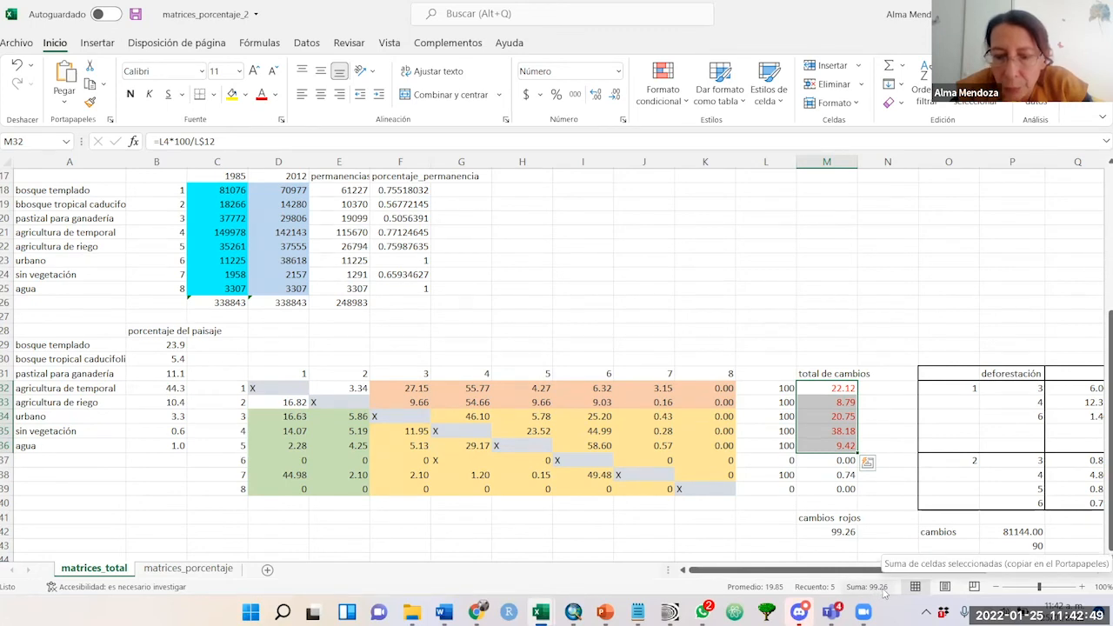
{"action": "left_click_drag", "start_coordinate": [872, 574], "coordinate": [867, 574]}
{"action": "left_click", "coordinate": [885, 388]}
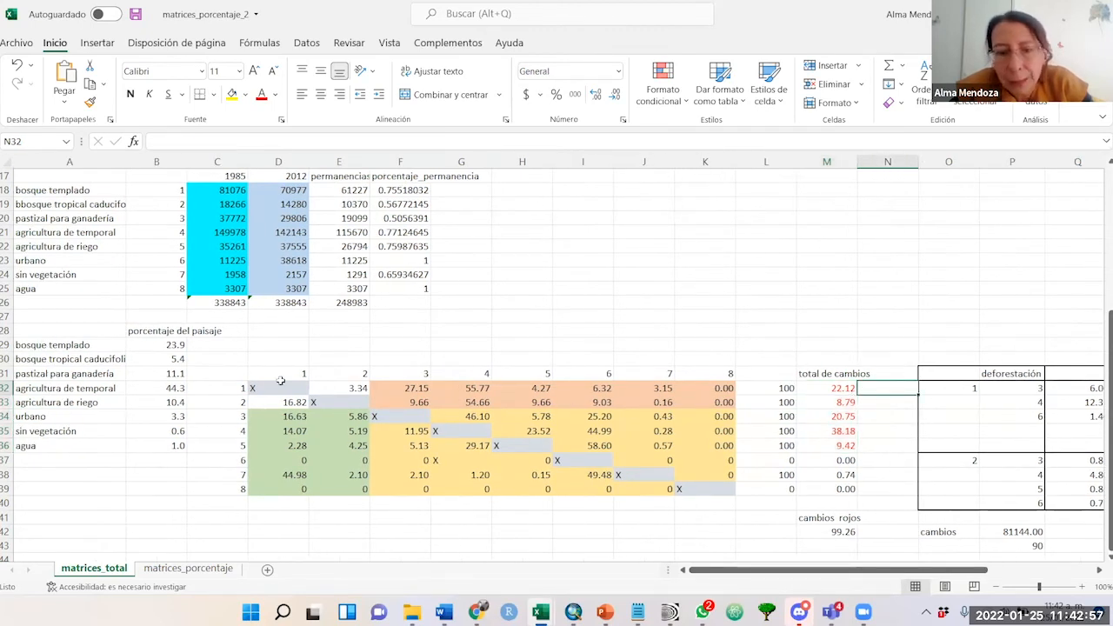
Step: Examine the class 1 transition percentages in F32:K32, and select those to classes 3, 4 and 6 together to read their sum
{"action": "left_click_drag", "start_coordinate": [396, 388], "coordinate": [710, 383]}
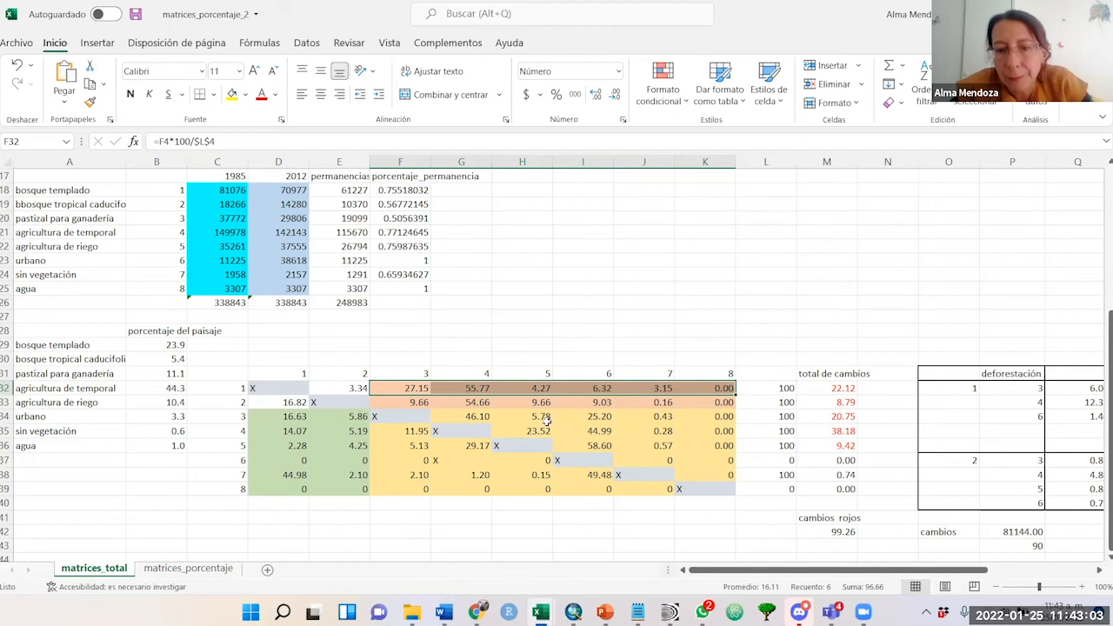
{"action": "left_click", "coordinate": [443, 390]}
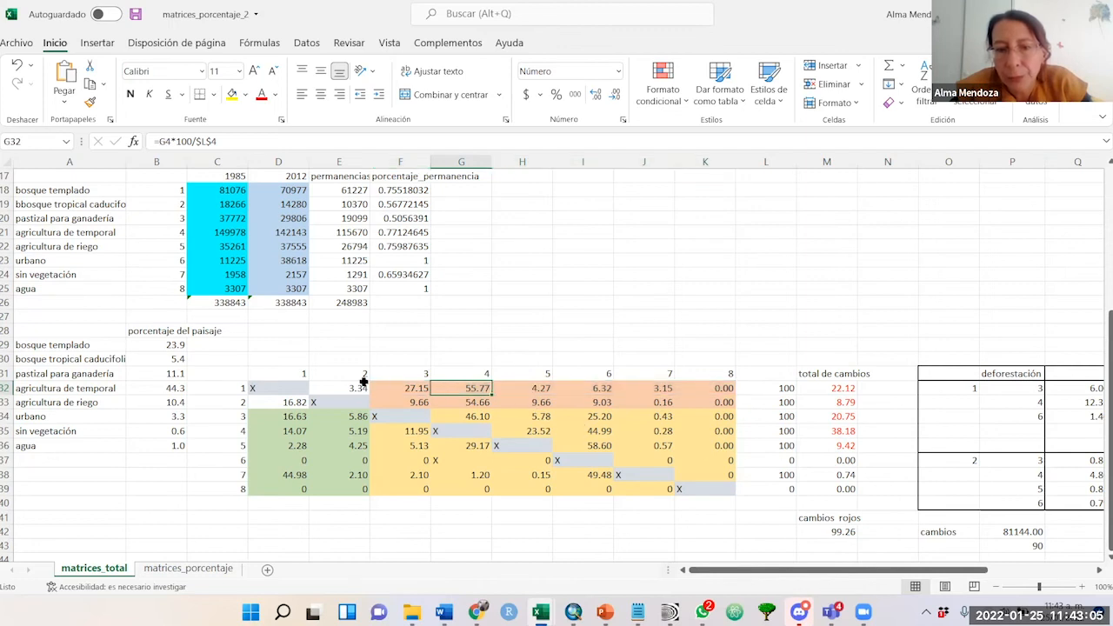
{"action": "left_click", "coordinate": [410, 388]}
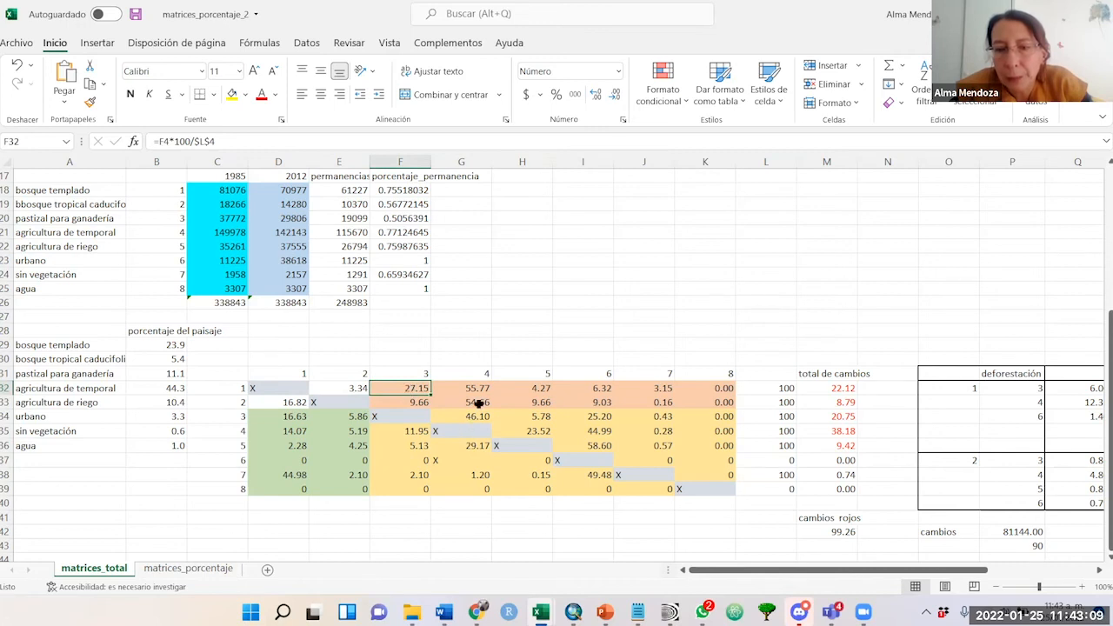
{"action": "left_click", "coordinate": [472, 388]}
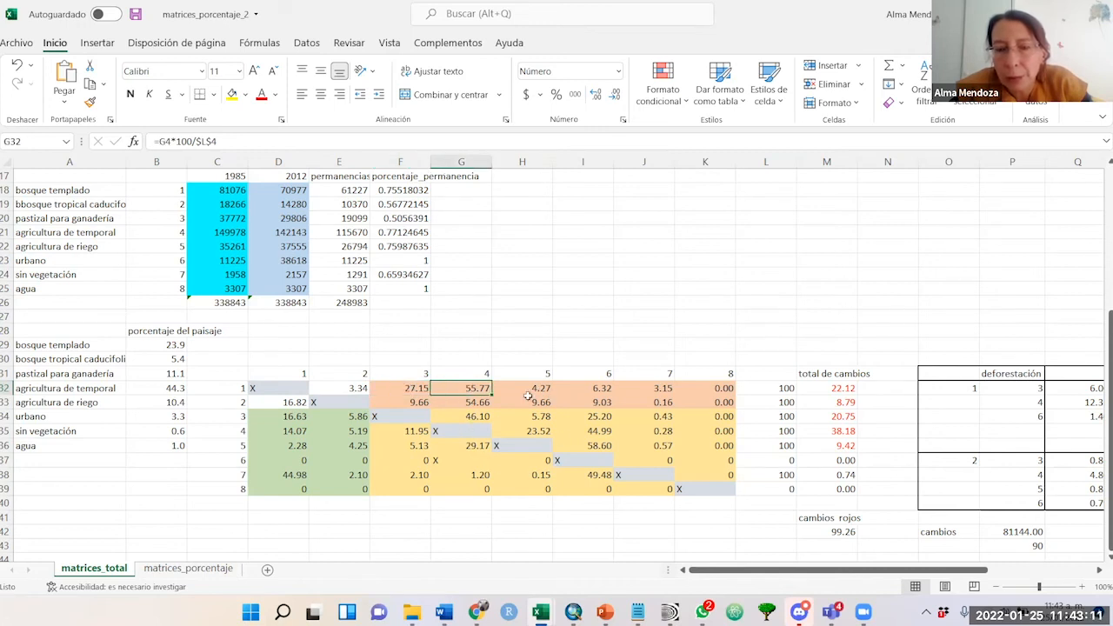
{"action": "left_click_drag", "start_coordinate": [382, 390], "coordinate": [461, 389]}
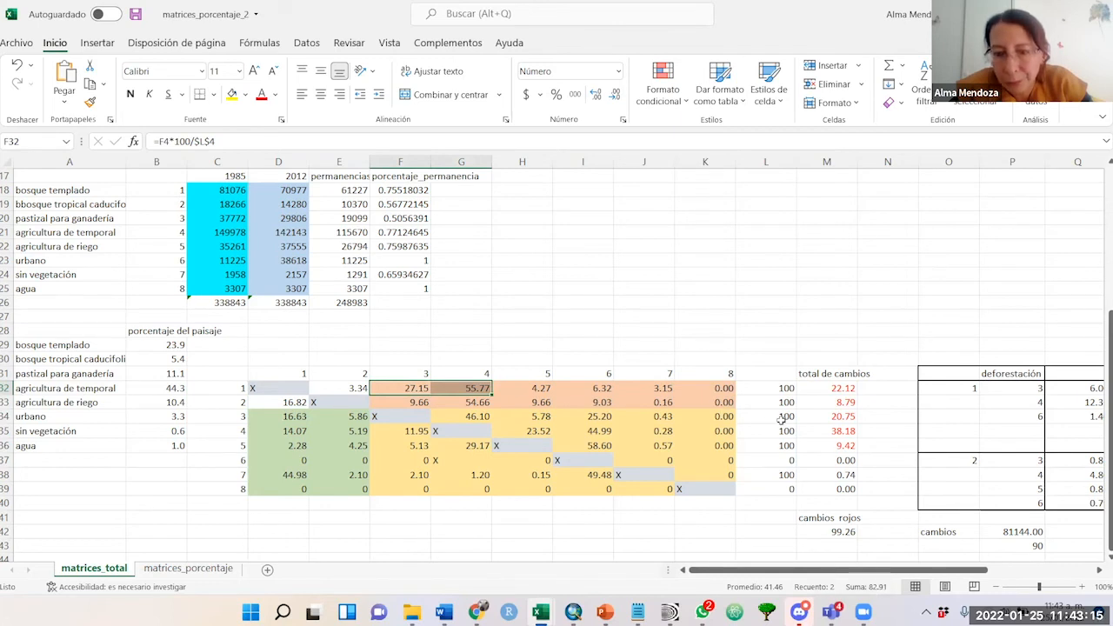
{"action": "left_click", "coordinate": [604, 389], "text": "ctrl"}
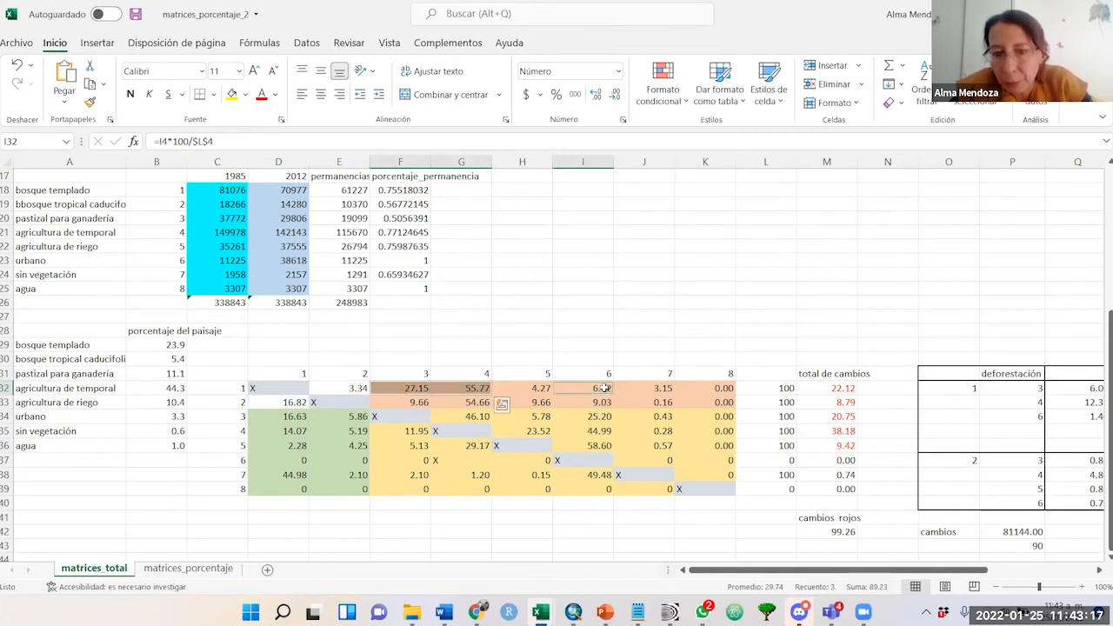
Step: Relate the selected class 1 transitions to the deforestación table and the cambios total beneath it
{"action": "left_click_drag", "start_coordinate": [874, 573], "coordinate": [907, 573]}
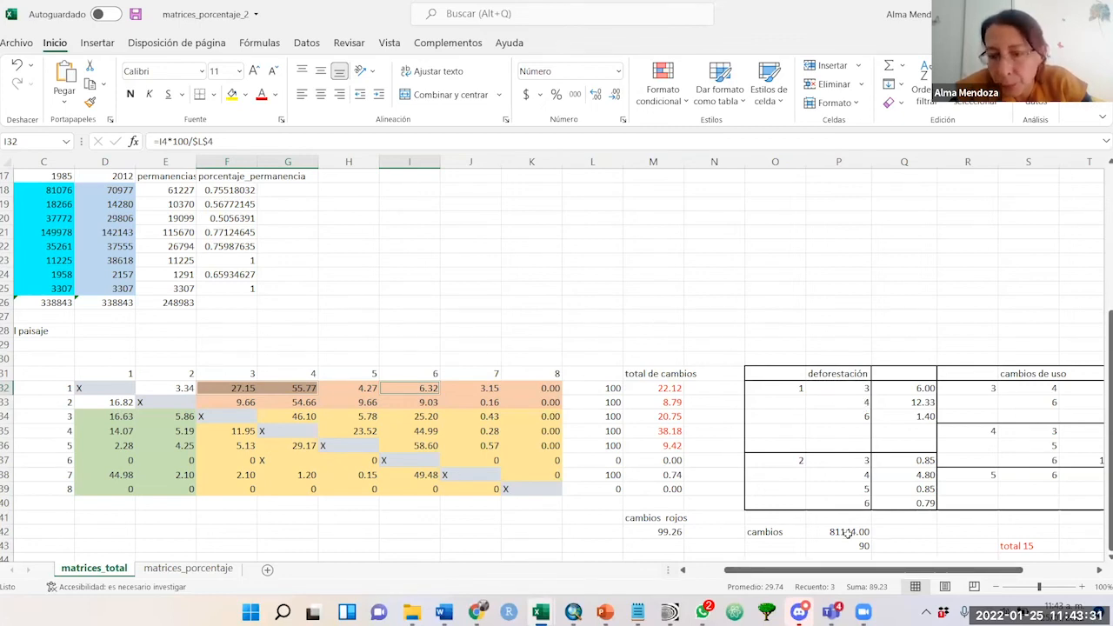
{"action": "left_click_drag", "start_coordinate": [827, 573], "coordinate": [522, 577]}
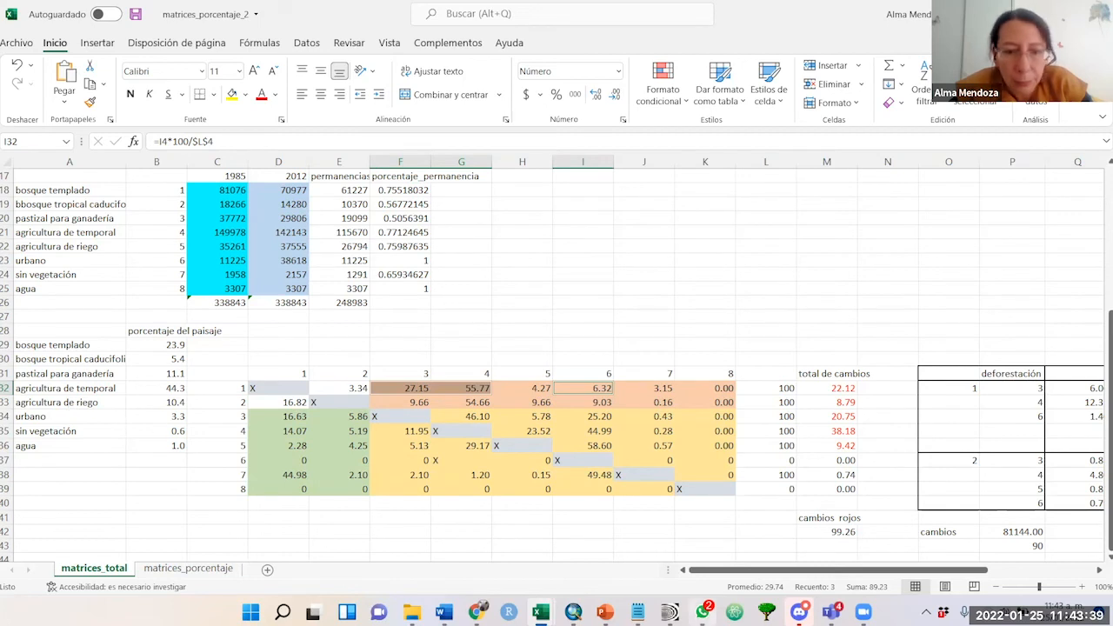
{"action": "mouse_move", "coordinate": [703, 611]}
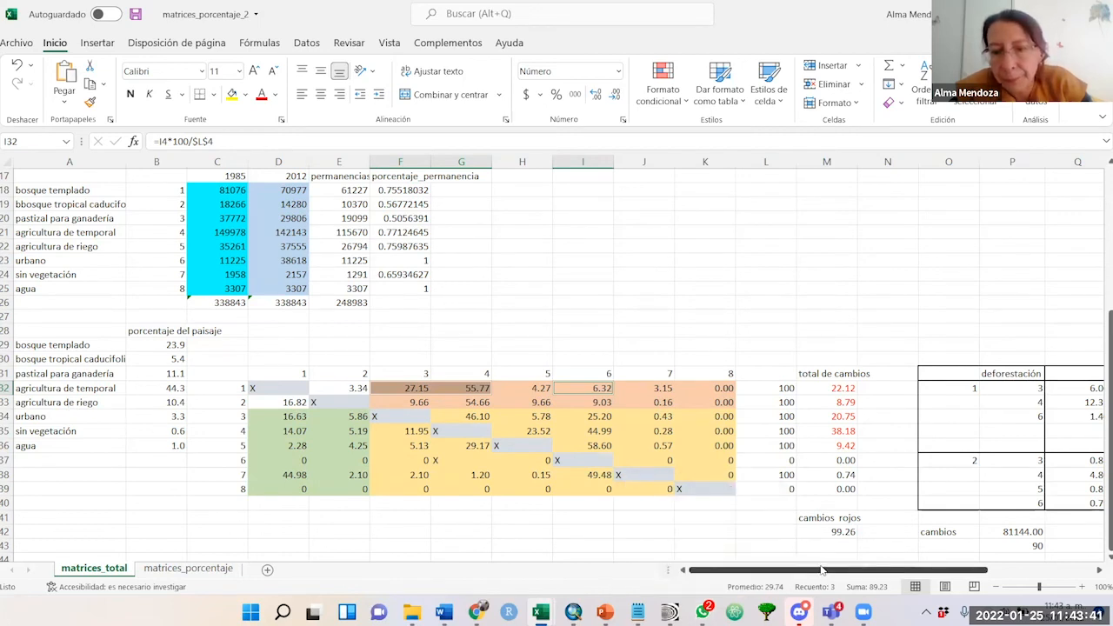
{"action": "left_click_drag", "start_coordinate": [792, 570], "coordinate": [854, 571]}
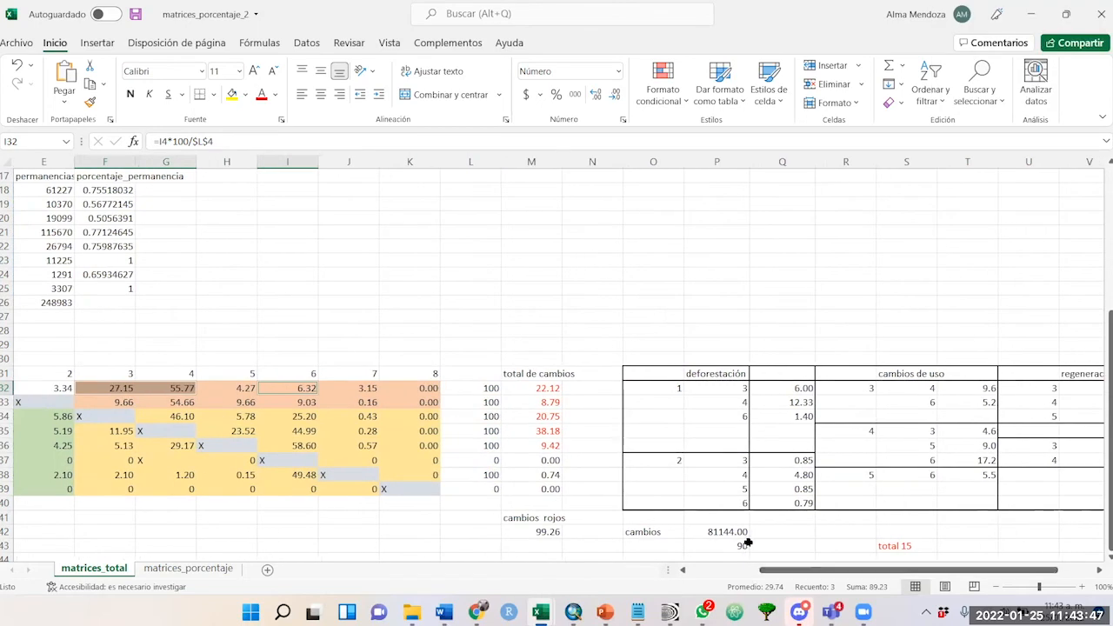
{"action": "left_click", "coordinate": [753, 533]}
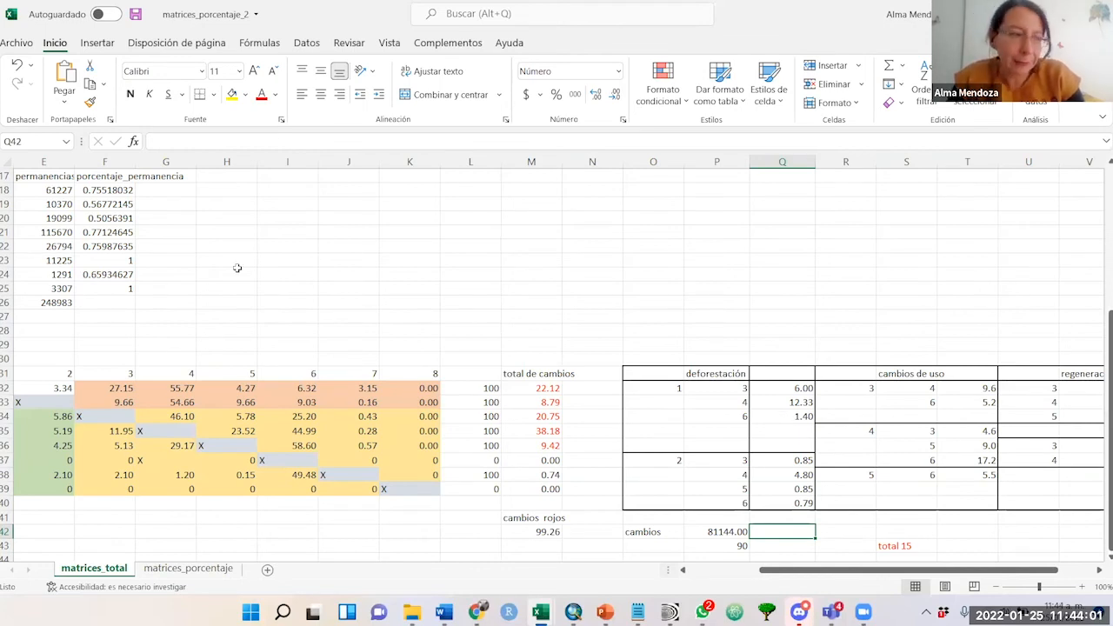
Step: Bring the deforestación, cambios de uso and regeneracion tables fully into view and highlight the deforestación transitions in O31:P40
{"action": "left_click", "coordinate": [1099, 569]}
{"action": "left_click", "coordinate": [1099, 570]}
{"action": "left_click", "coordinate": [1099, 569]}
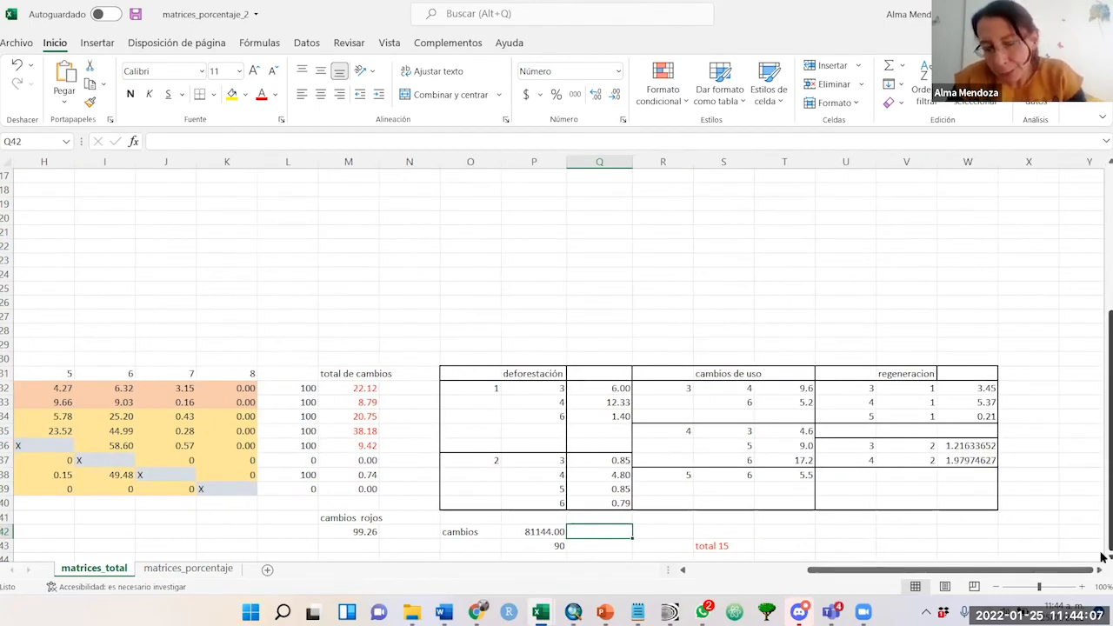
{"action": "scroll", "coordinate": [506, 423], "scroll_direction": "down", "scroll_amount": 1}
{"action": "left_click_drag", "start_coordinate": [492, 346], "coordinate": [557, 461]}
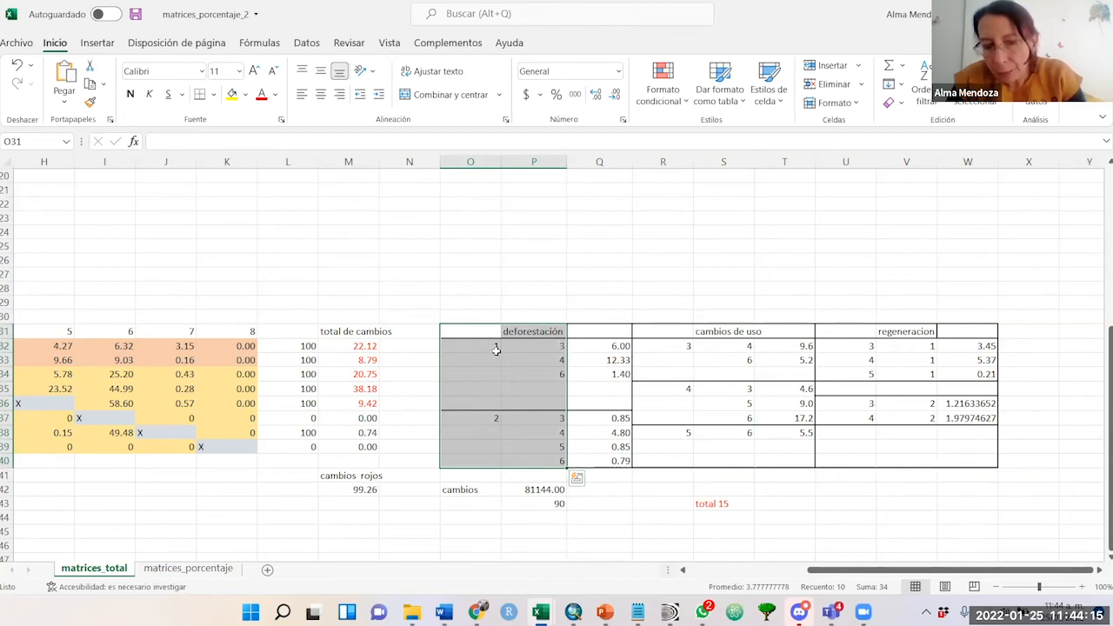
Step: Go through the deforestación transitions from class 2 to classes 3, 4, 5 and 6 in O37:P40
{"action": "left_click", "coordinate": [486, 418]}
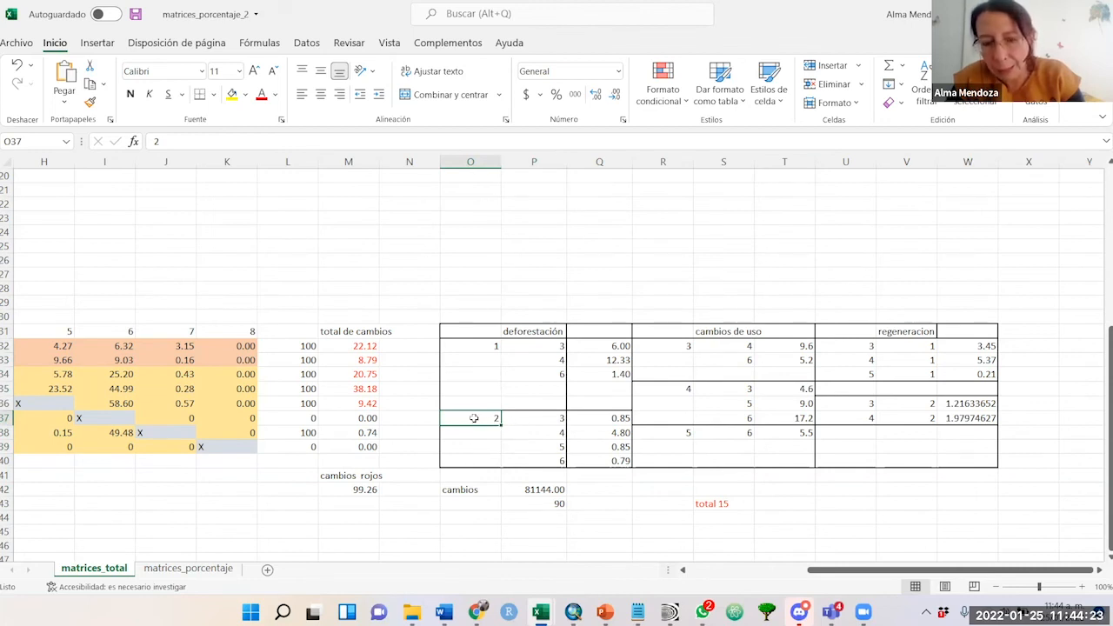
{"action": "left_click", "coordinate": [531, 417]}
{"action": "left_click", "coordinate": [535, 433]}
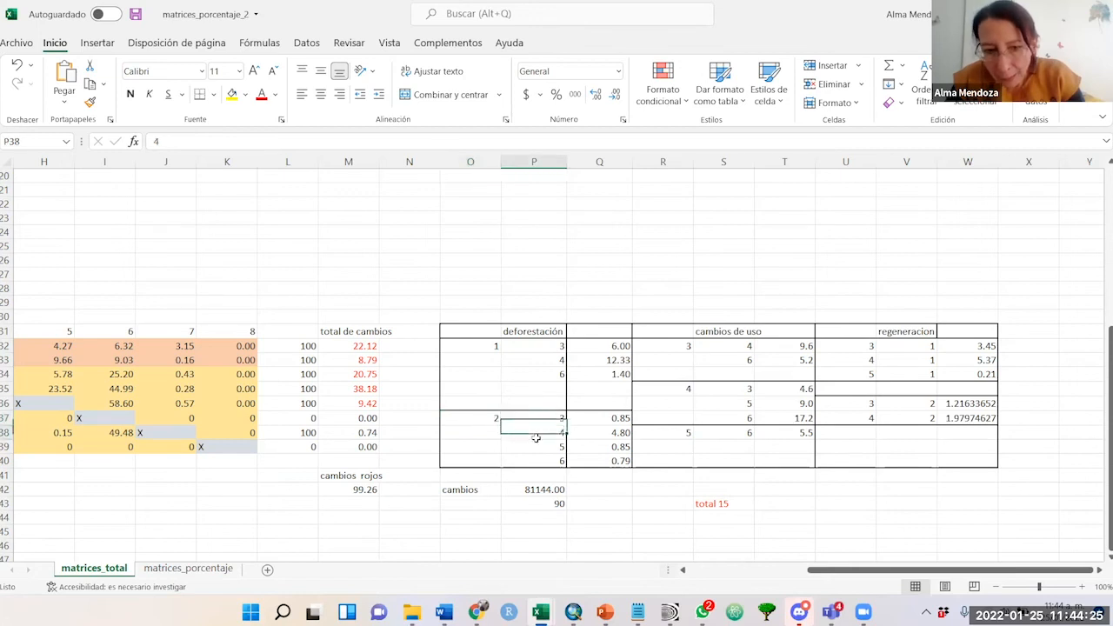
{"action": "left_click", "coordinate": [539, 448]}
{"action": "left_click", "coordinate": [553, 461]}
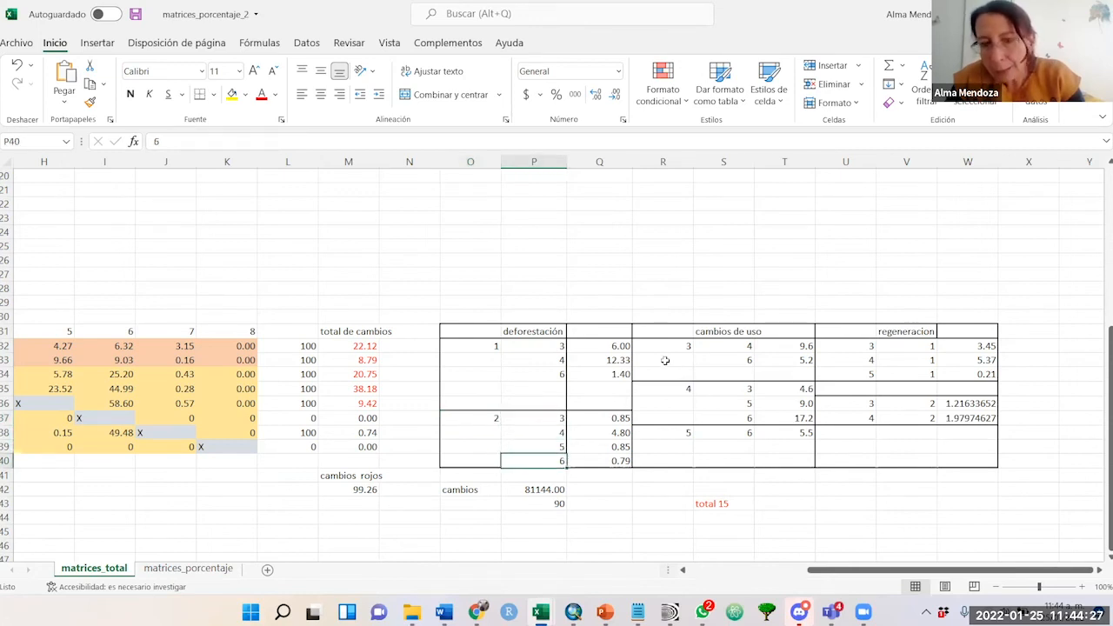
Step: Review the cambios de uso transitions from class 3 to classes 4 and 6, checking them against the land-use class names
{"action": "left_click", "coordinate": [694, 346]}
{"action": "left_click_drag", "start_coordinate": [690, 346], "coordinate": [722, 346]}
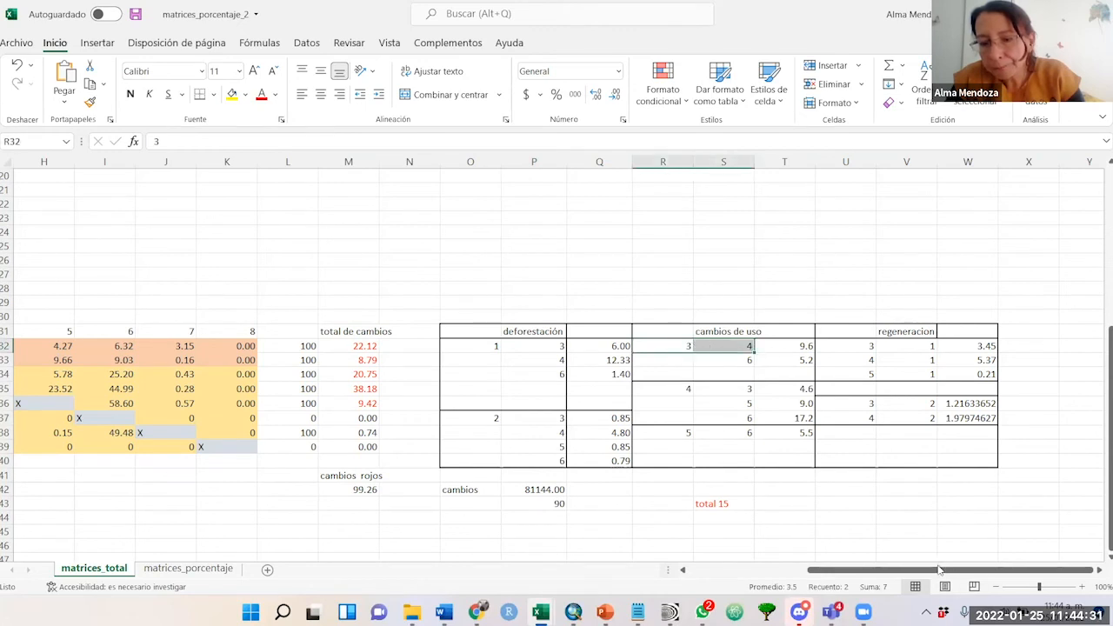
{"action": "left_click_drag", "start_coordinate": [938, 574], "coordinate": [758, 575]}
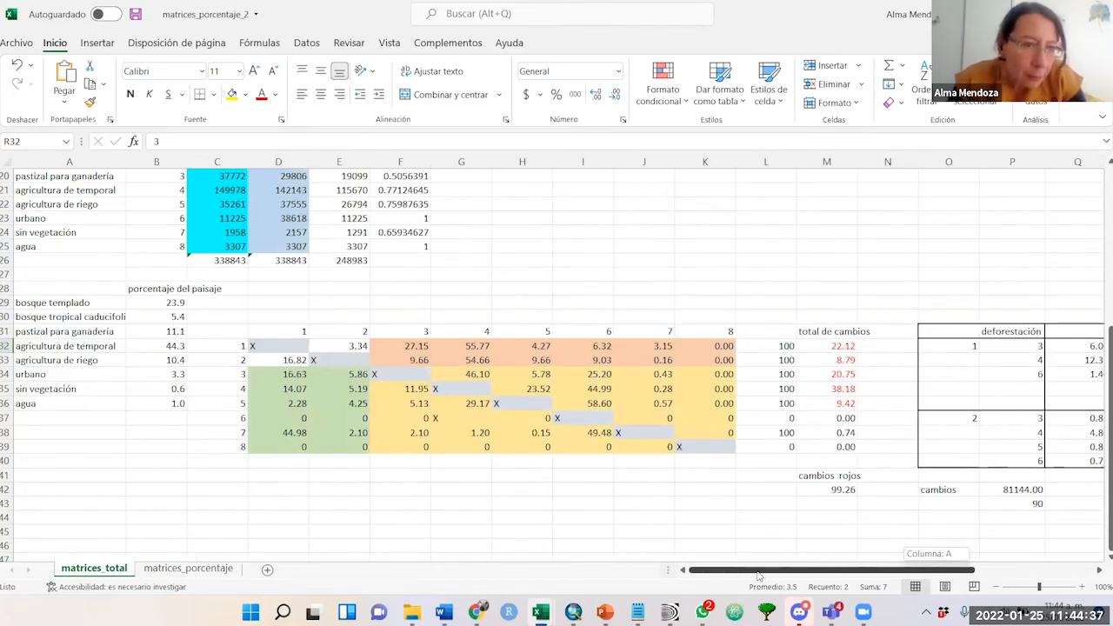
{"action": "left_click_drag", "start_coordinate": [793, 574], "coordinate": [914, 546]}
{"action": "left_click_drag", "start_coordinate": [745, 346], "coordinate": [806, 351]}
{"action": "left_click", "coordinate": [739, 346]}
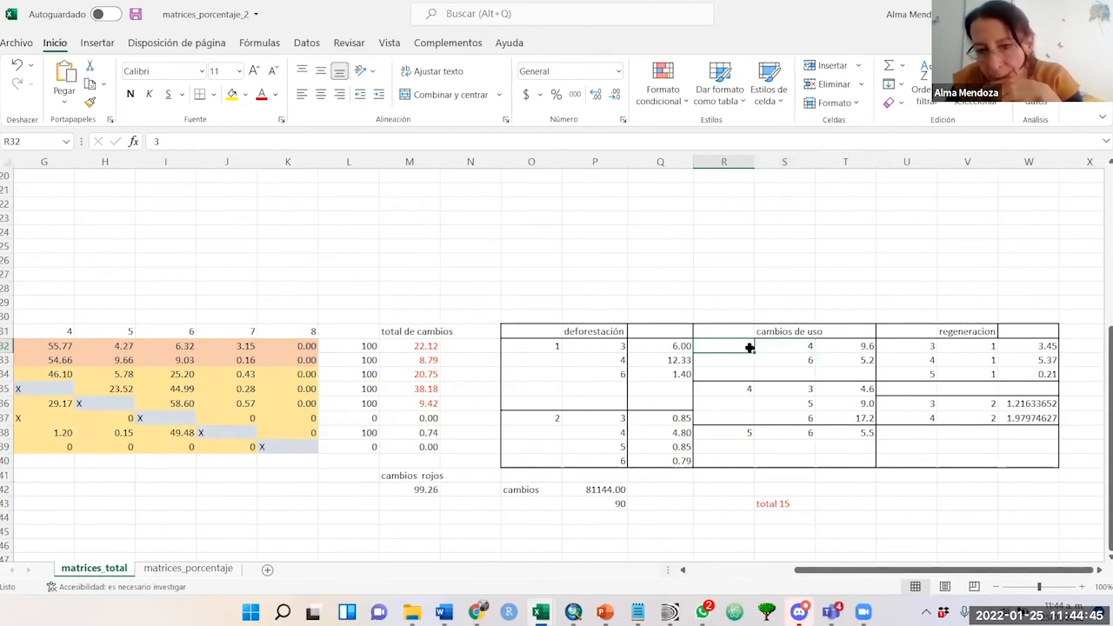
{"action": "left_click", "coordinate": [800, 361]}
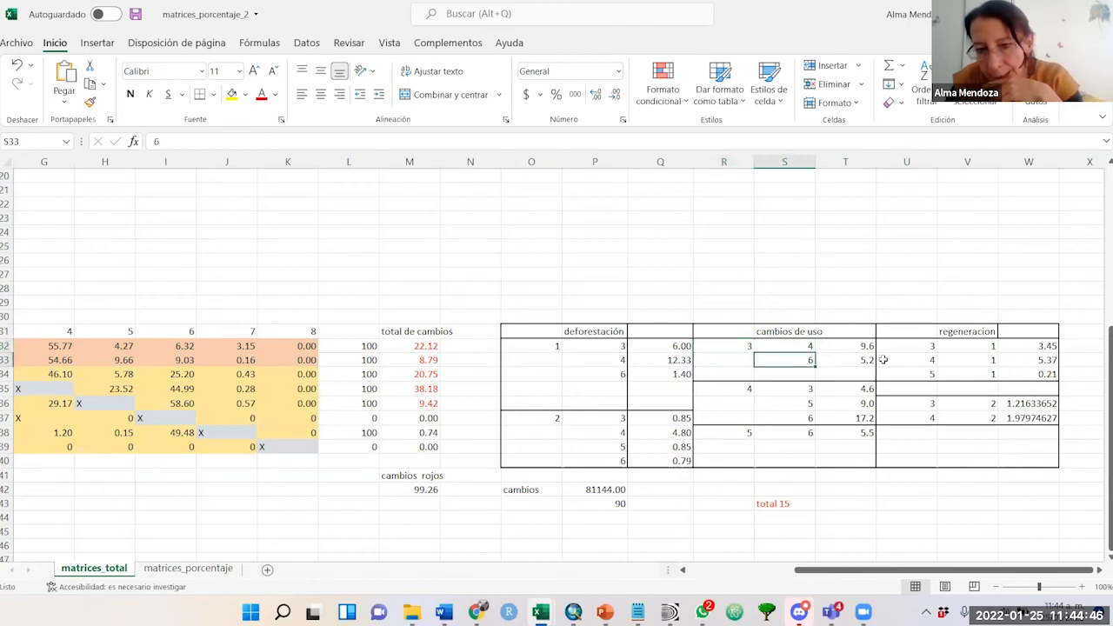
Step: Review the cambios de uso transitions from class 4 to classes 3 and 5, and from class 5 to class 6
{"action": "left_click", "coordinate": [749, 389]}
{"action": "left_click", "coordinate": [805, 389]}
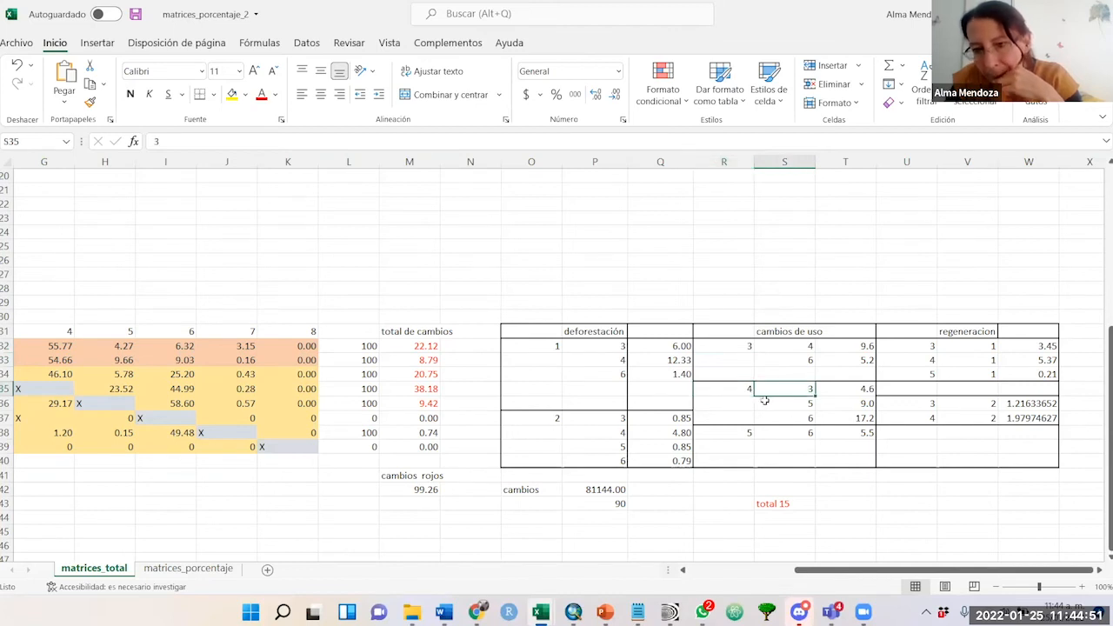
{"action": "left_click", "coordinate": [745, 390]}
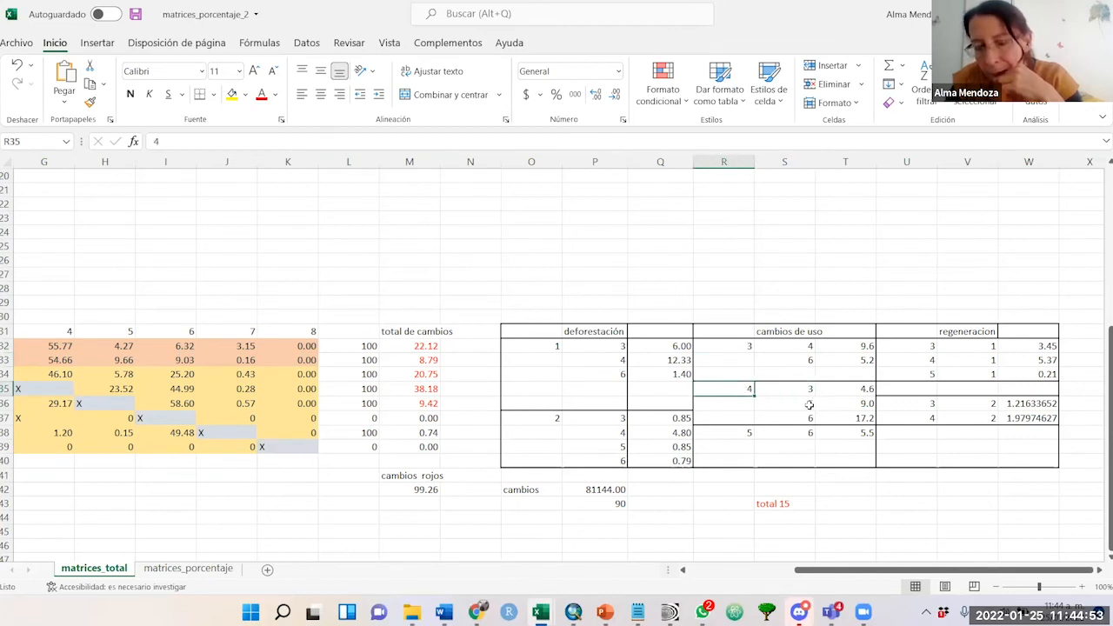
{"action": "left_click", "coordinate": [807, 405]}
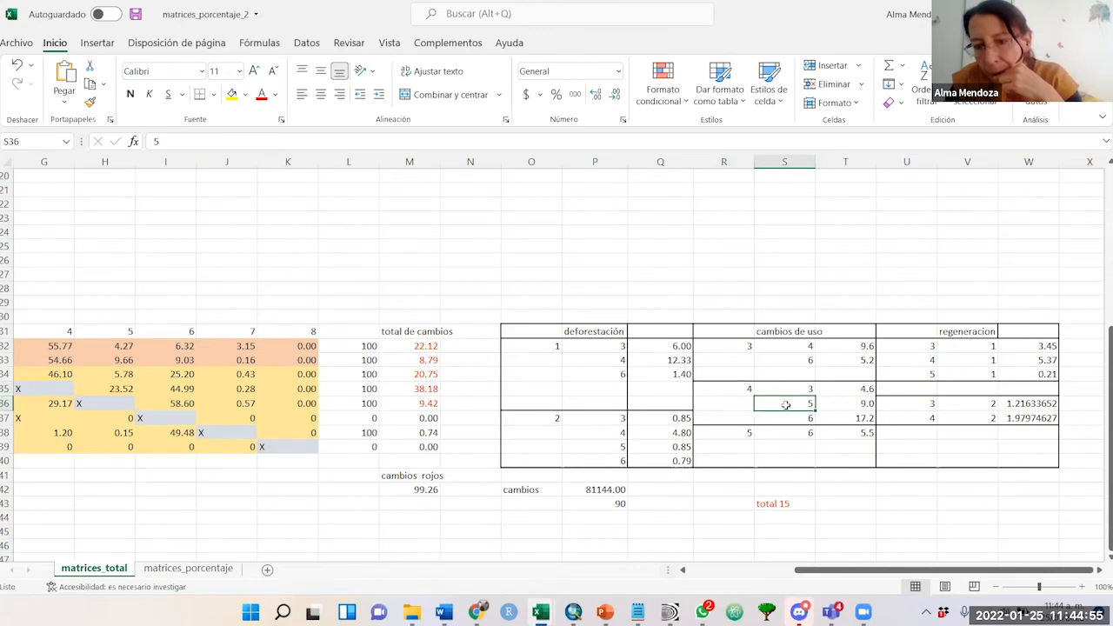
{"action": "left_click", "coordinate": [749, 433]}
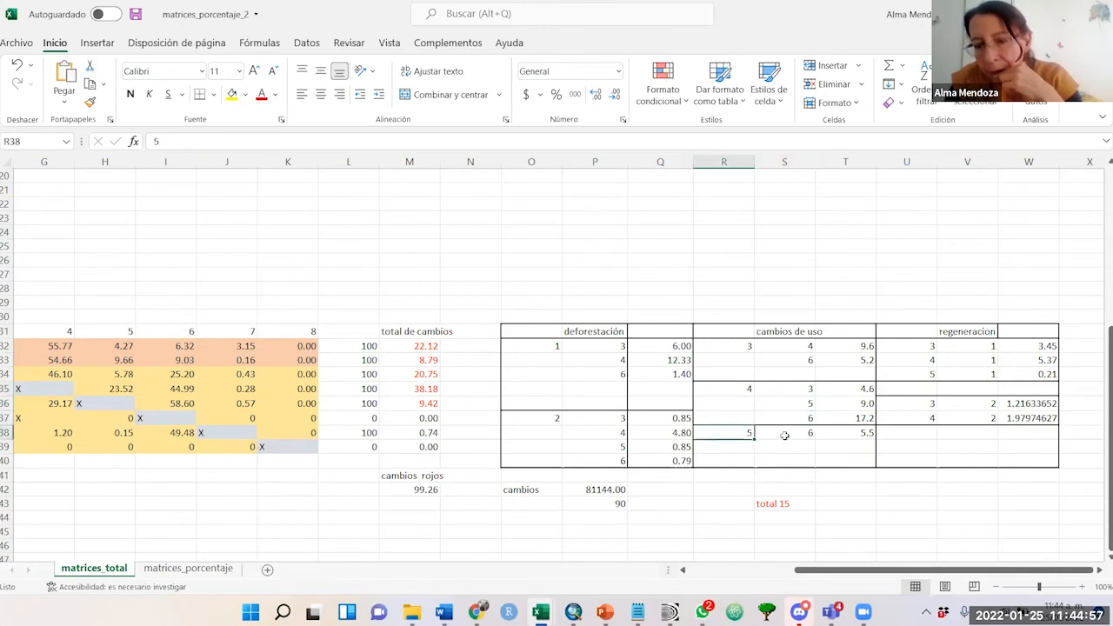
{"action": "left_click", "coordinate": [784, 434]}
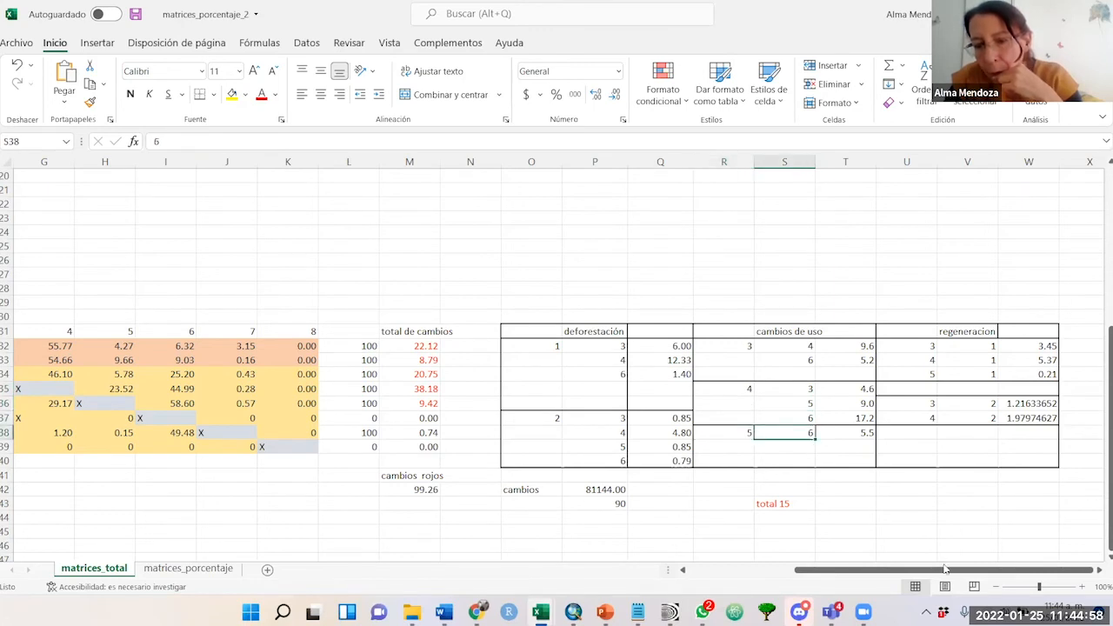
Step: Review the regeneracion transitions from classes 3, 4 and 5 to class 1, including the percentage for class 5
{"action": "left_click", "coordinate": [1099, 570]}
{"action": "left_click", "coordinate": [1099, 570]}
{"action": "left_click", "coordinate": [1099, 570]}
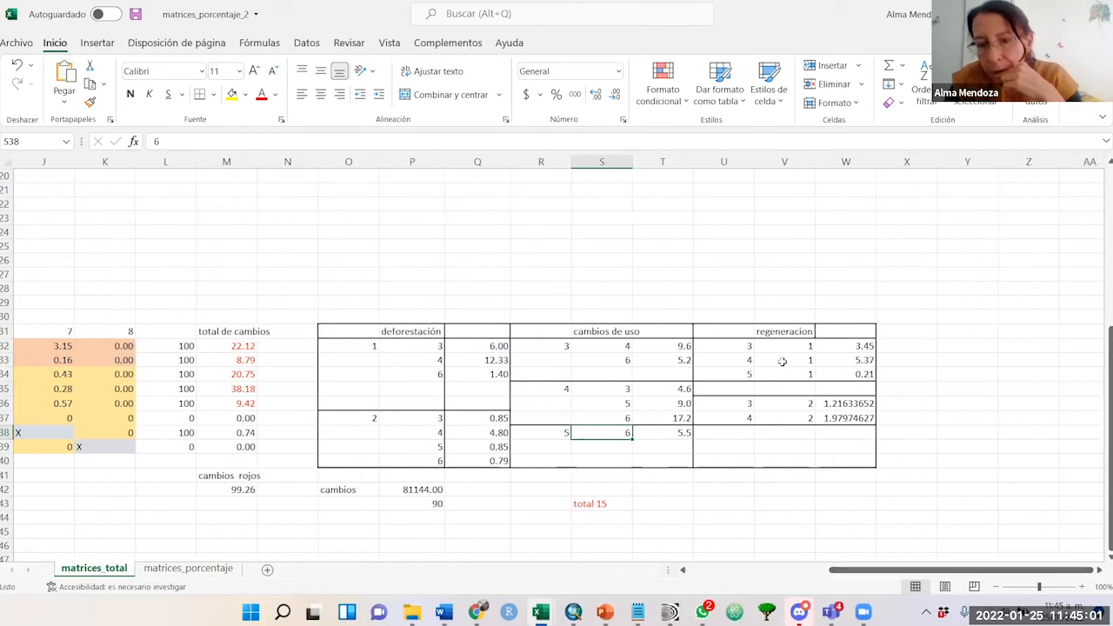
{"action": "left_click", "coordinate": [747, 346]}
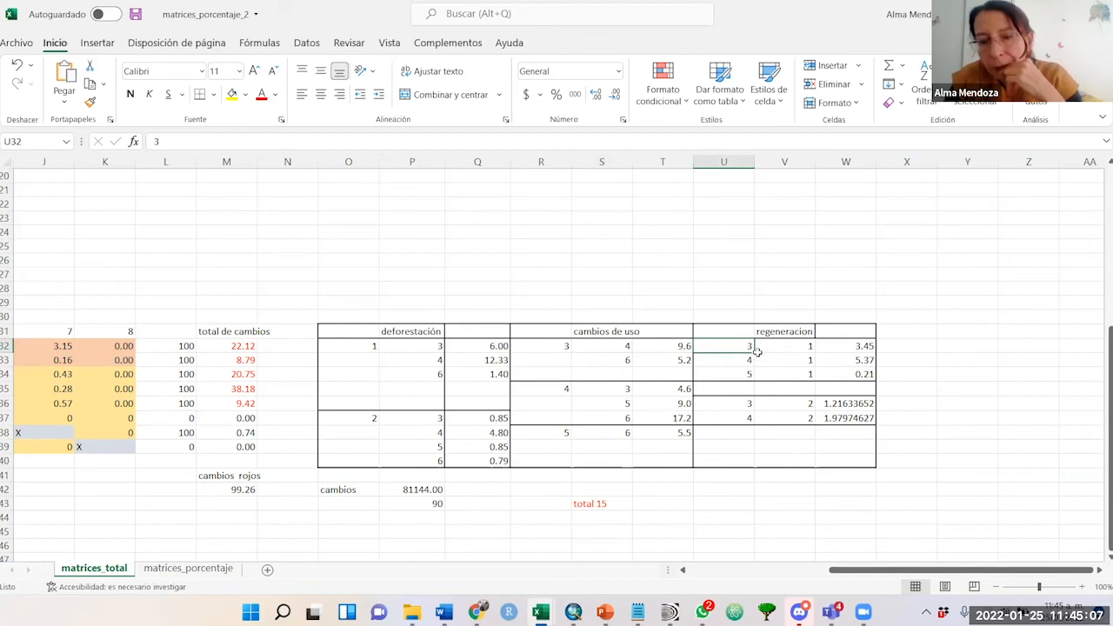
{"action": "left_click", "coordinate": [807, 348]}
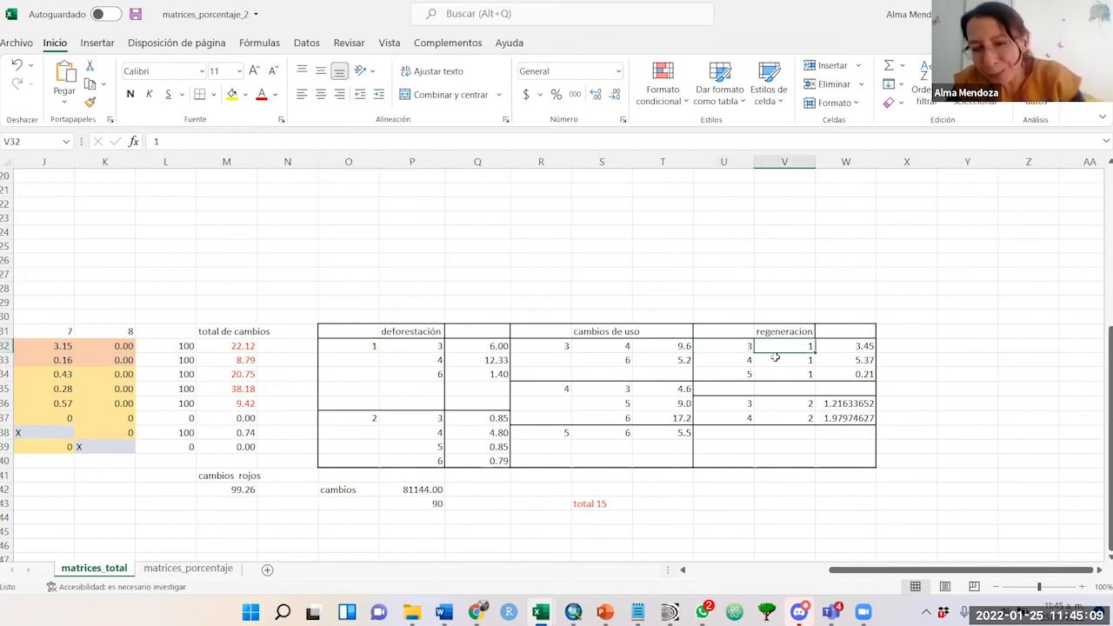
{"action": "left_click", "coordinate": [746, 362]}
{"action": "left_click_drag", "start_coordinate": [746, 362], "coordinate": [776, 372]}
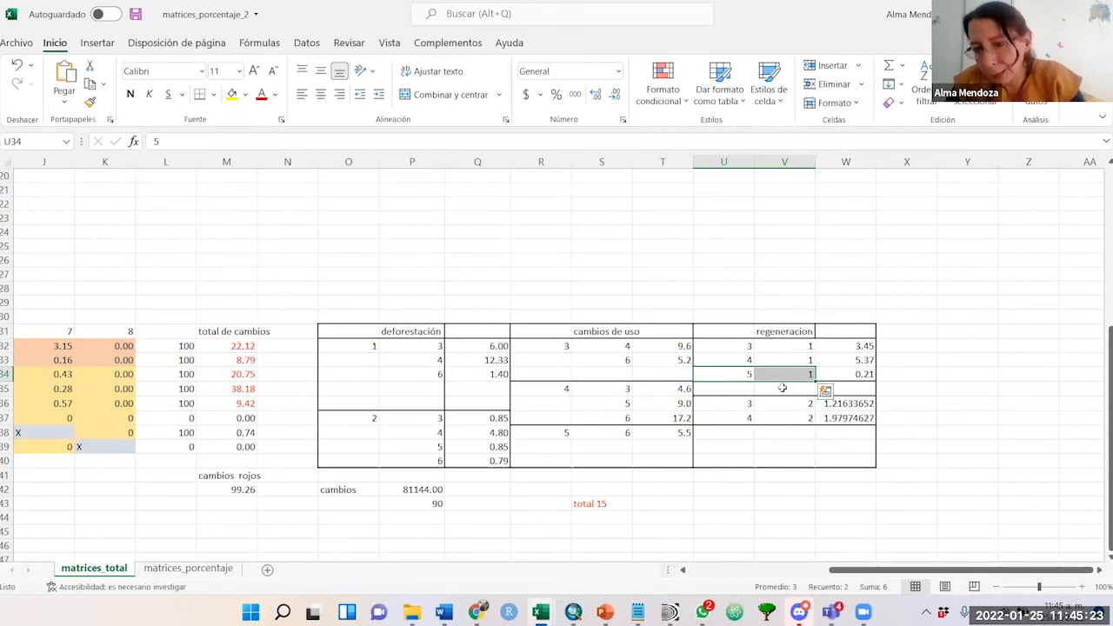
{"action": "left_click", "coordinate": [865, 376]}
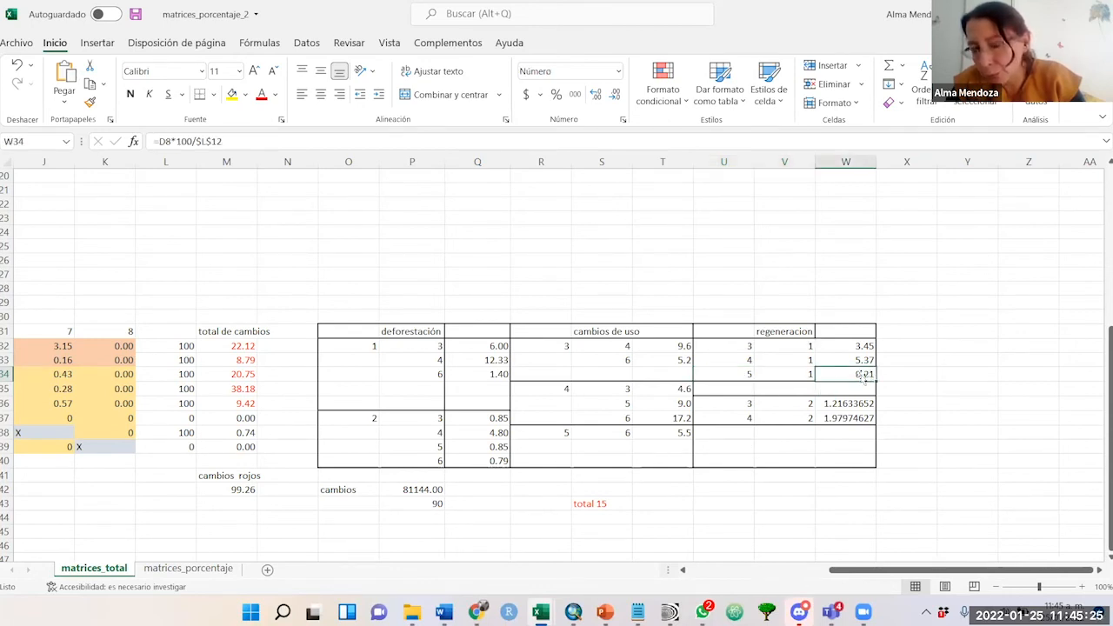
Step: Go through the regeneracion transitions from classes 3 and 4 to class 2 in U36:V37
{"action": "left_click", "coordinate": [777, 453]}
{"action": "left_click", "coordinate": [740, 405]}
{"action": "left_click_drag", "start_coordinate": [741, 405], "coordinate": [795, 419]}
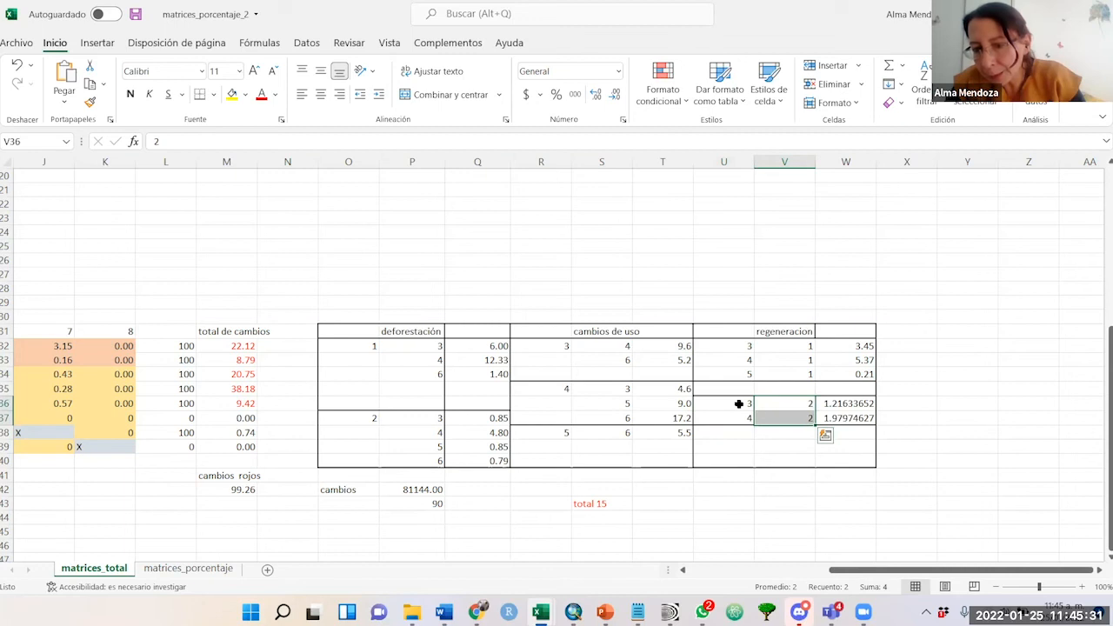
{"action": "left_click", "coordinate": [739, 405]}
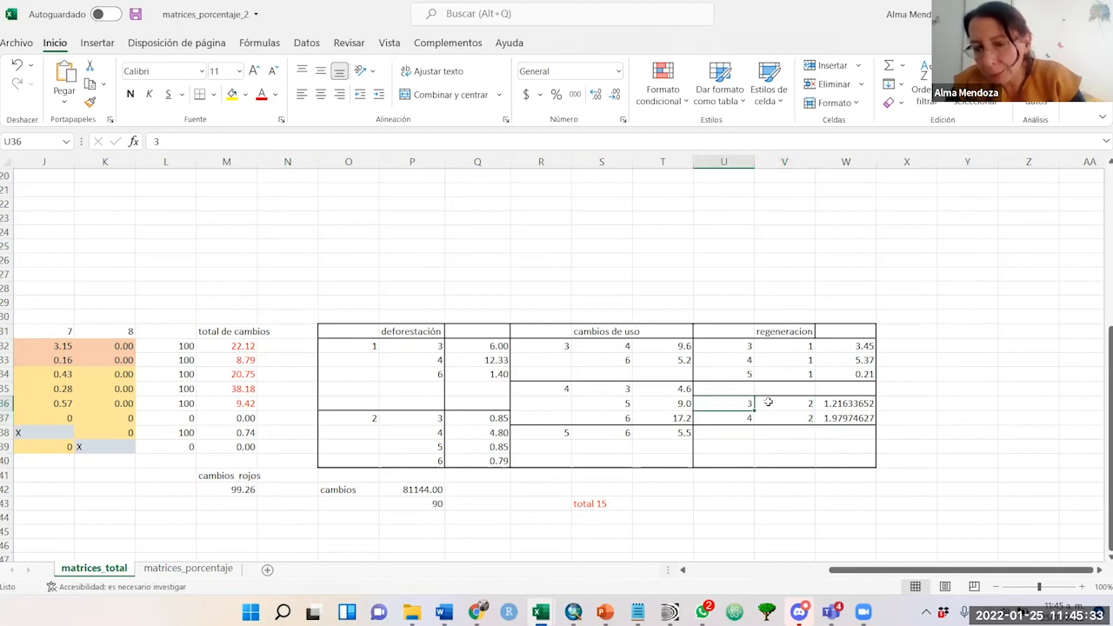
{"action": "left_click", "coordinate": [788, 403]}
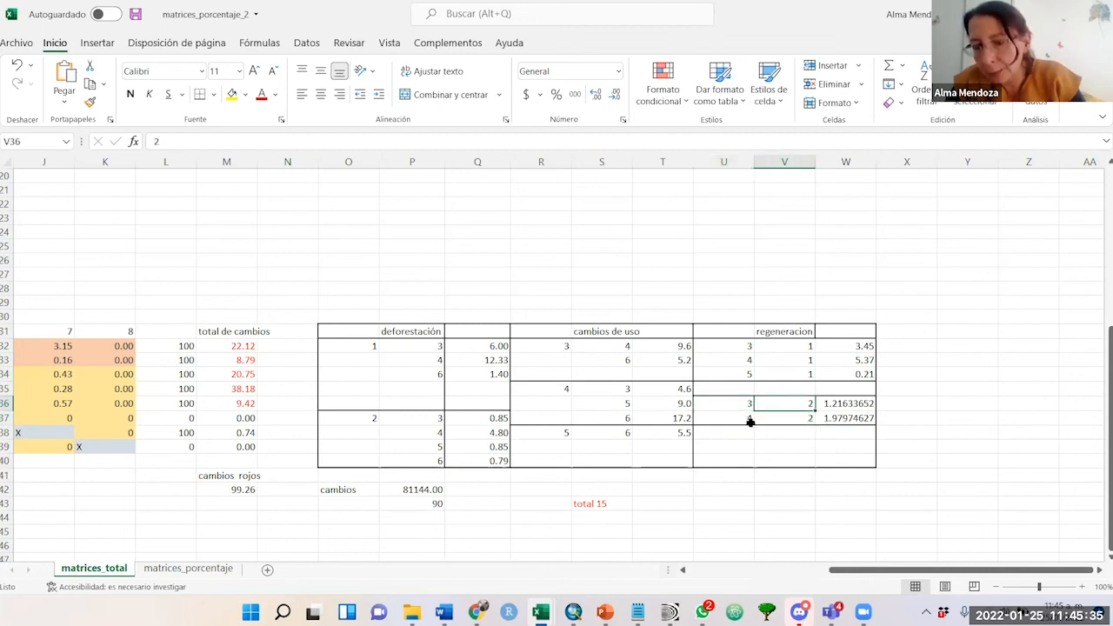
{"action": "left_click", "coordinate": [739, 420]}
{"action": "left_click", "coordinate": [802, 420]}
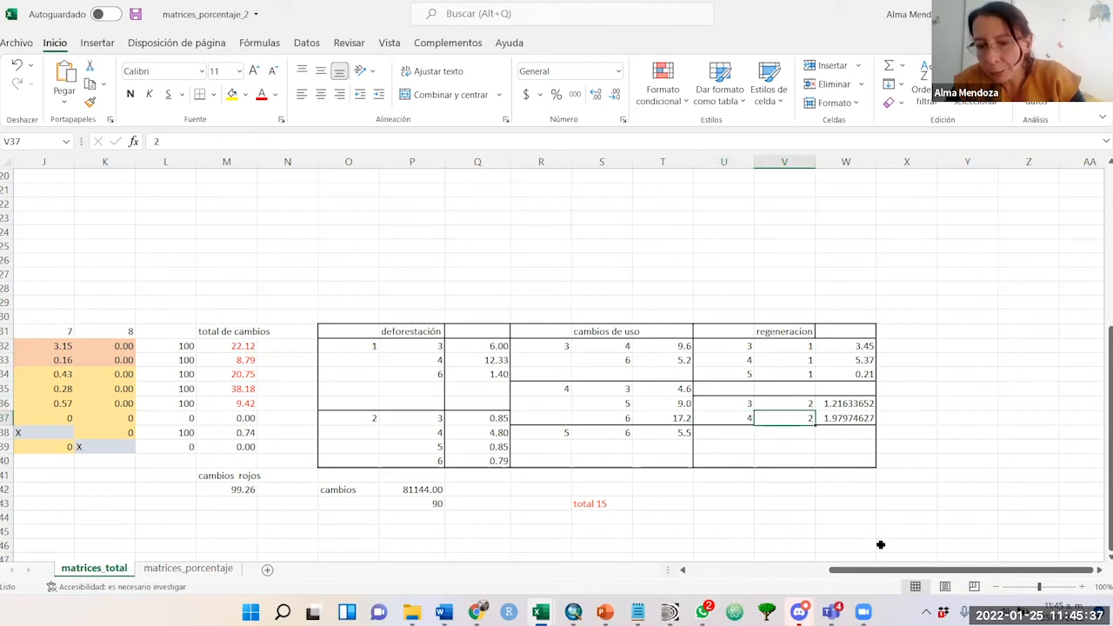
Step: Check the transition total note in S43 and the formula for the percentage of changes covered in P43
{"action": "left_click_drag", "start_coordinate": [903, 572], "coordinate": [839, 571]}
{"action": "left_click", "coordinate": [824, 504]}
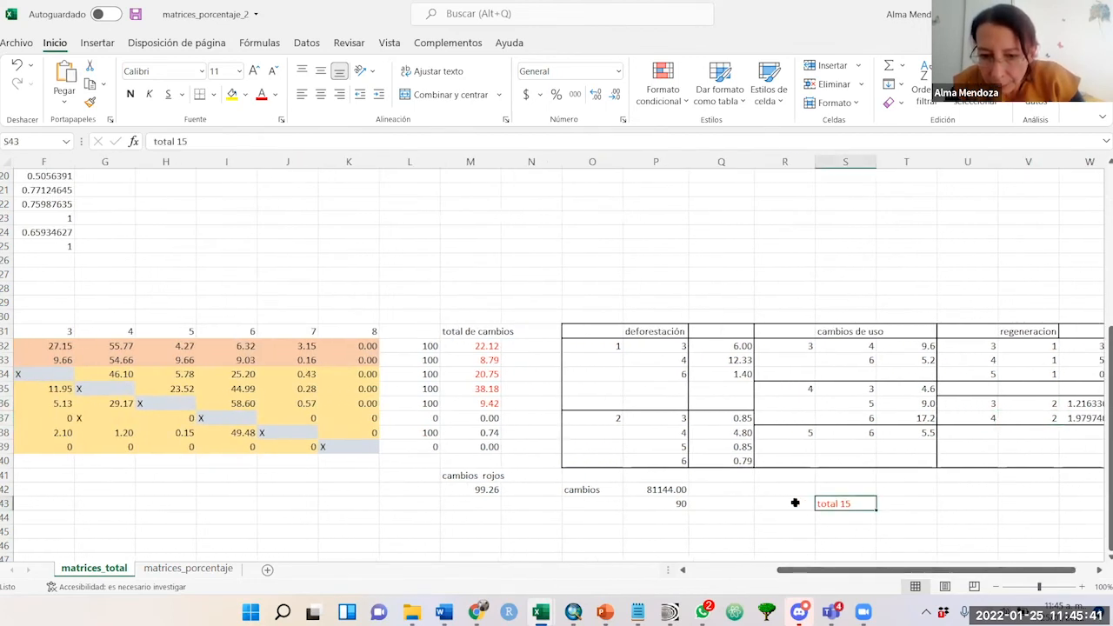
{"action": "left_click", "coordinate": [676, 502]}
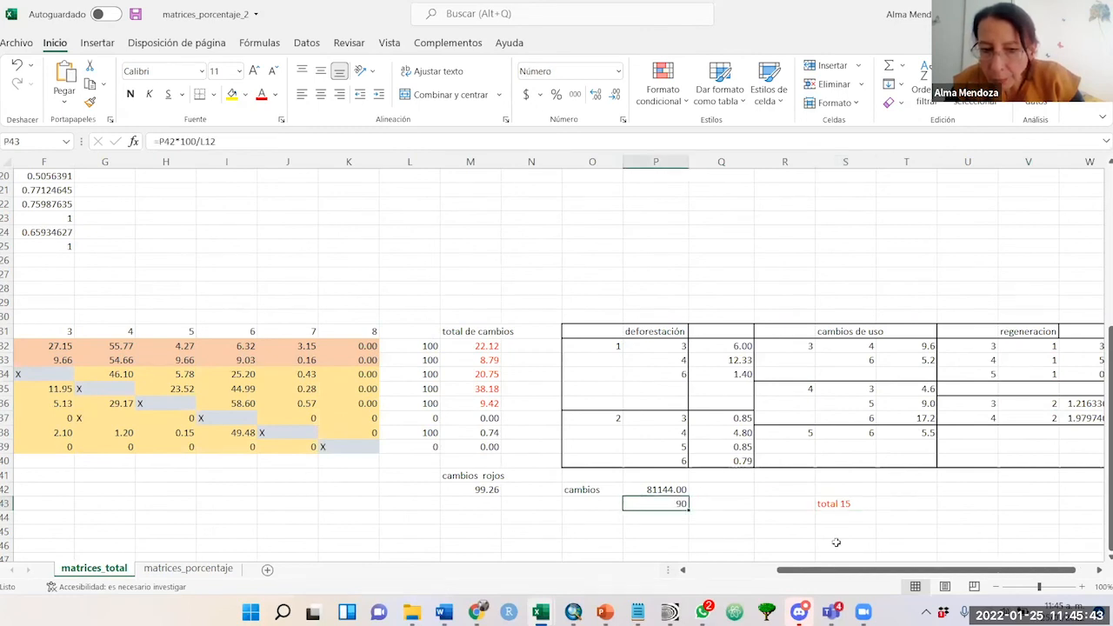
{"action": "left_click_drag", "start_coordinate": [885, 571], "coordinate": [904, 571]}
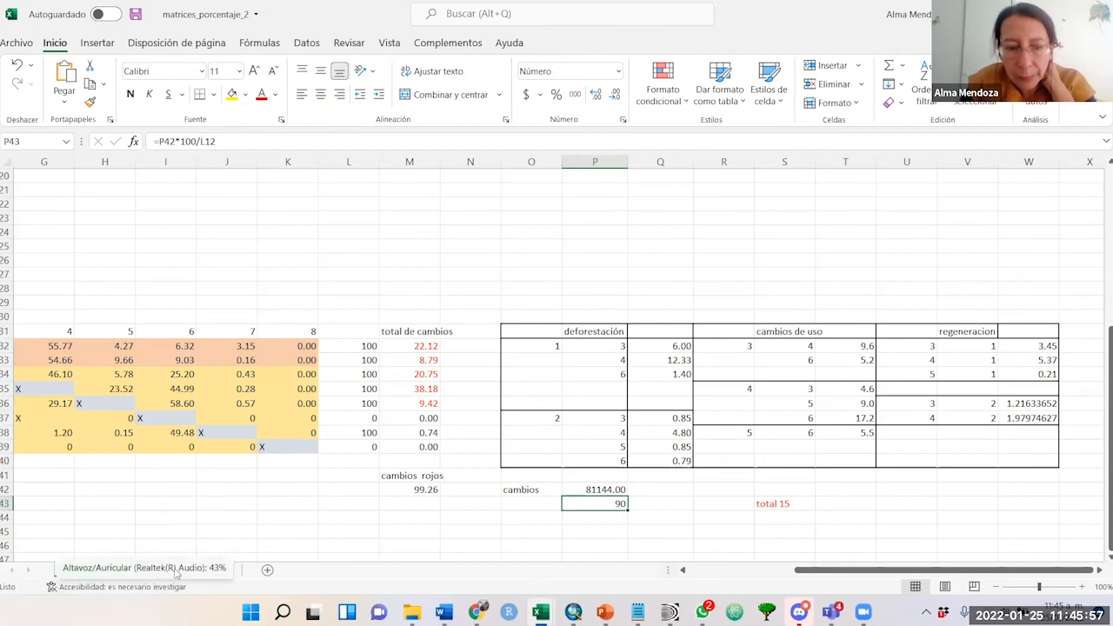
{"action": "left_click", "coordinate": [186, 499]}
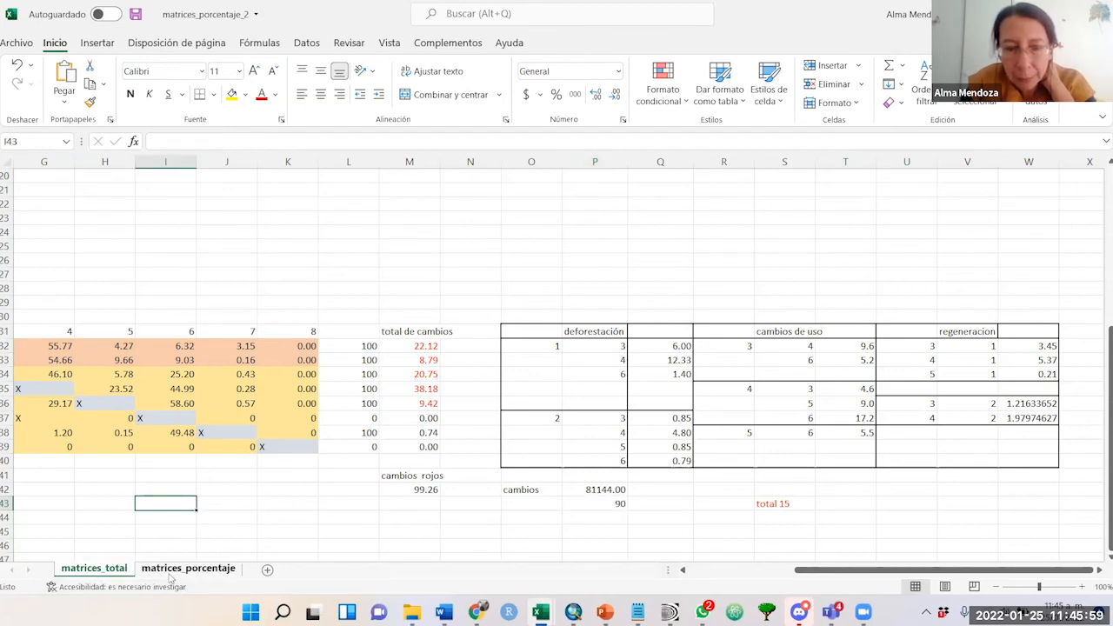
Step: Open the matrices_porcentaje sheet and highlight the whole Single step matrix in D1:L10
{"action": "left_click", "coordinate": [186, 568]}
{"action": "key", "text": "Down"}
{"action": "key", "text": "Down"}
{"action": "key", "text": "Down"}
{"action": "key", "text": "Down"}
{"action": "key", "text": "Down"}
{"action": "key", "text": "Down"}
{"action": "key", "text": "Down"}
{"action": "key", "text": "Down"}
{"action": "key", "text": "Down"}
{"action": "key", "text": "Down"}
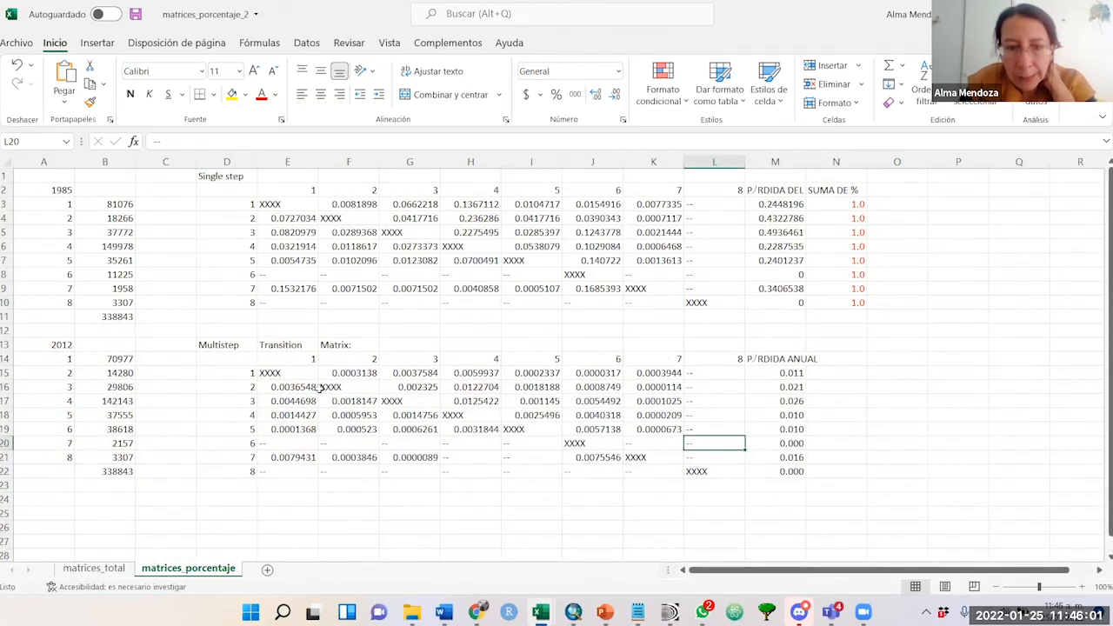
{"action": "left_click_drag", "start_coordinate": [226, 173], "coordinate": [722, 300]}
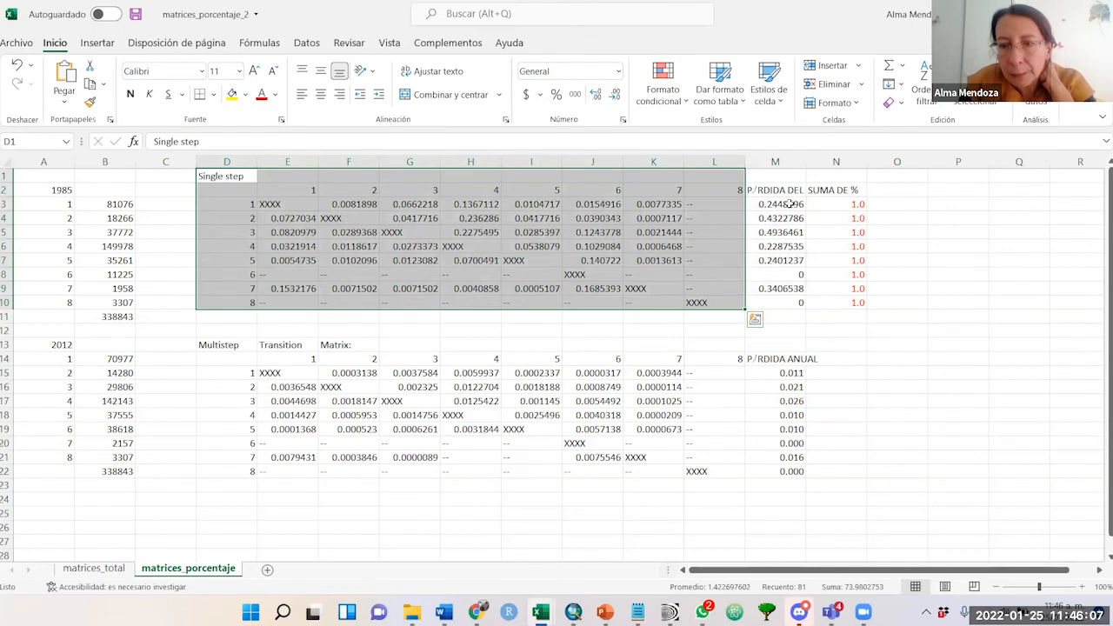
Step: Inspect the SUMA DE % formula in N3 against the class 1 row and the referenced matrices_total sheet
{"action": "left_click", "coordinate": [824, 201]}
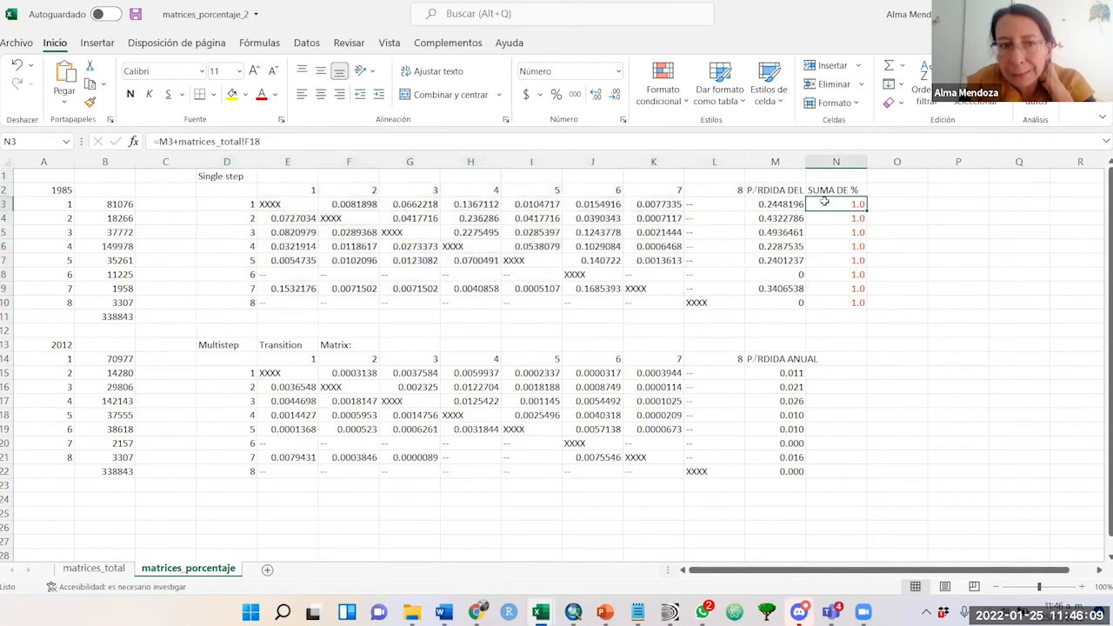
{"action": "double_click", "coordinate": [824, 202]}
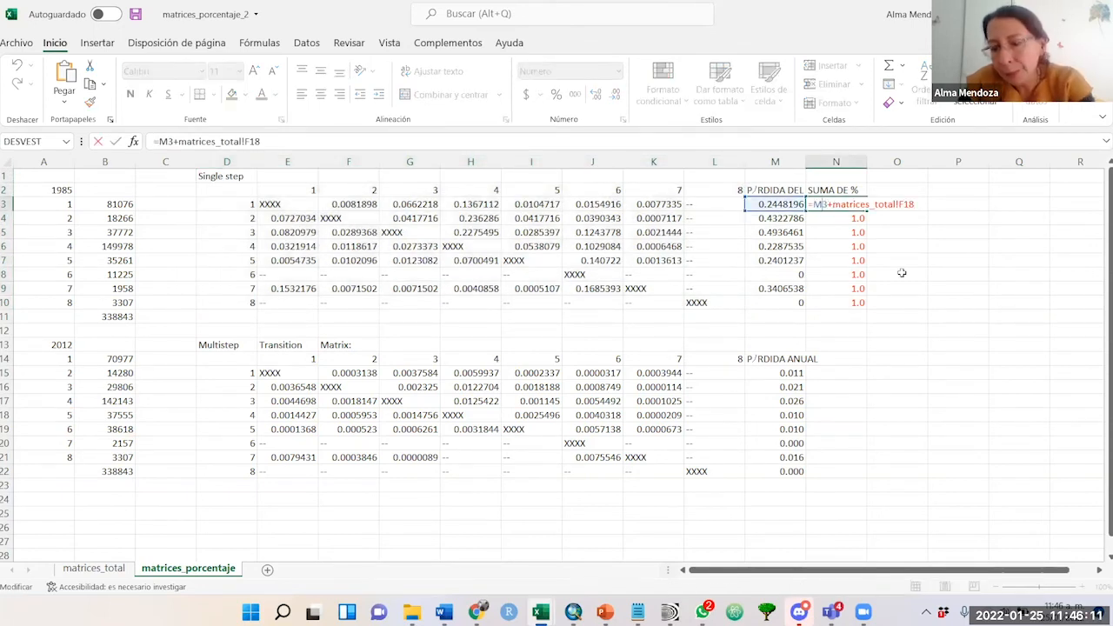
{"action": "key", "text": "Escape"}
{"action": "left_click_drag", "start_coordinate": [225, 206], "coordinate": [783, 215]}
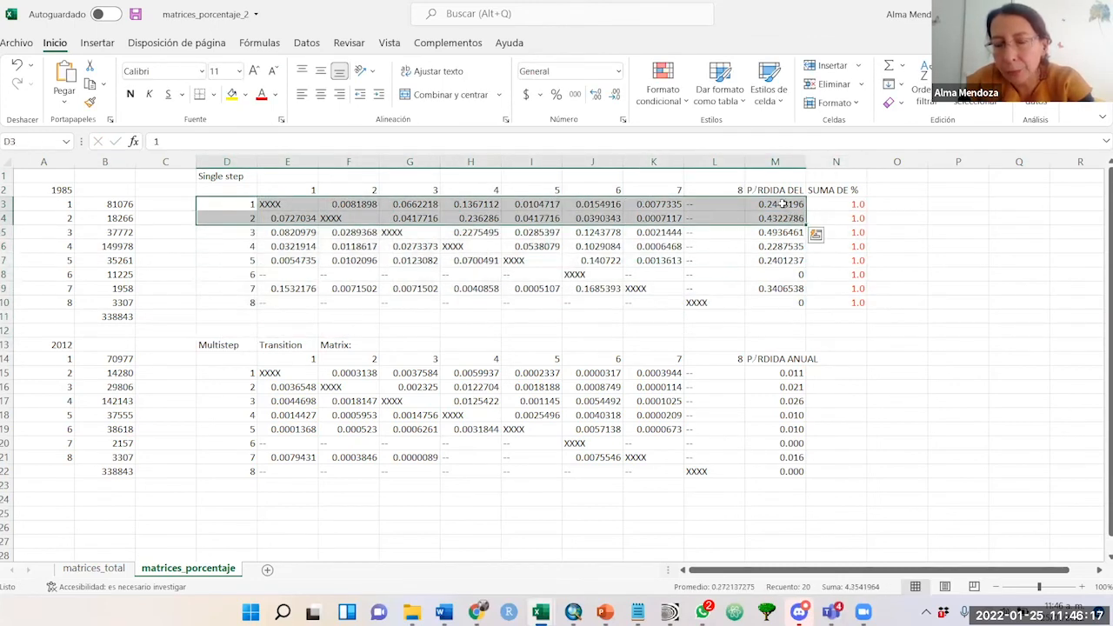
{"action": "left_click", "coordinate": [856, 201]}
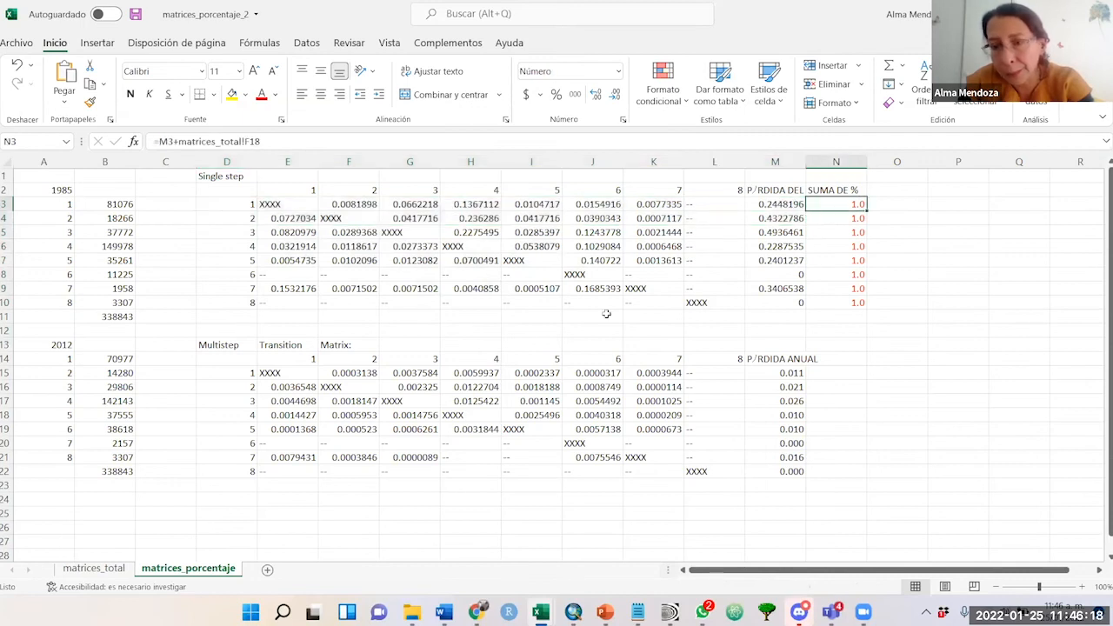
{"action": "left_click", "coordinate": [111, 567]}
{"action": "left_click", "coordinate": [224, 570]}
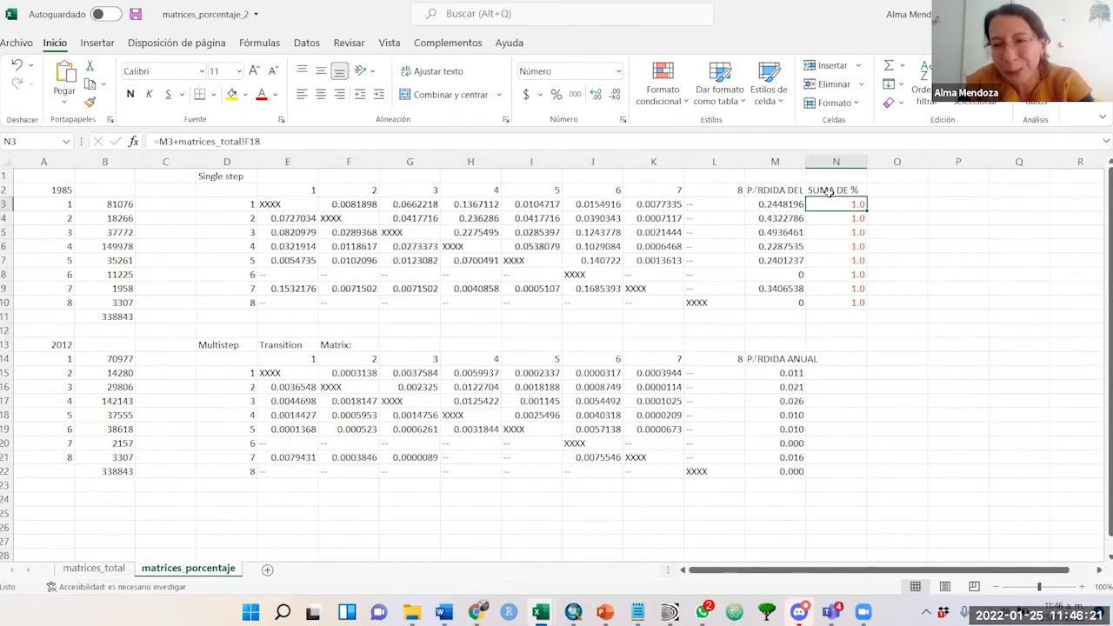
Step: Examine the loss column beside the Single step matrix and the SUMA DE % values in N3:N10
{"action": "left_click", "coordinate": [758, 193]}
{"action": "left_click", "coordinate": [769, 205]}
{"action": "left_click_drag", "start_coordinate": [859, 205], "coordinate": [864, 308]}
{"action": "left_click_drag", "start_coordinate": [857, 419], "coordinate": [857, 430]}
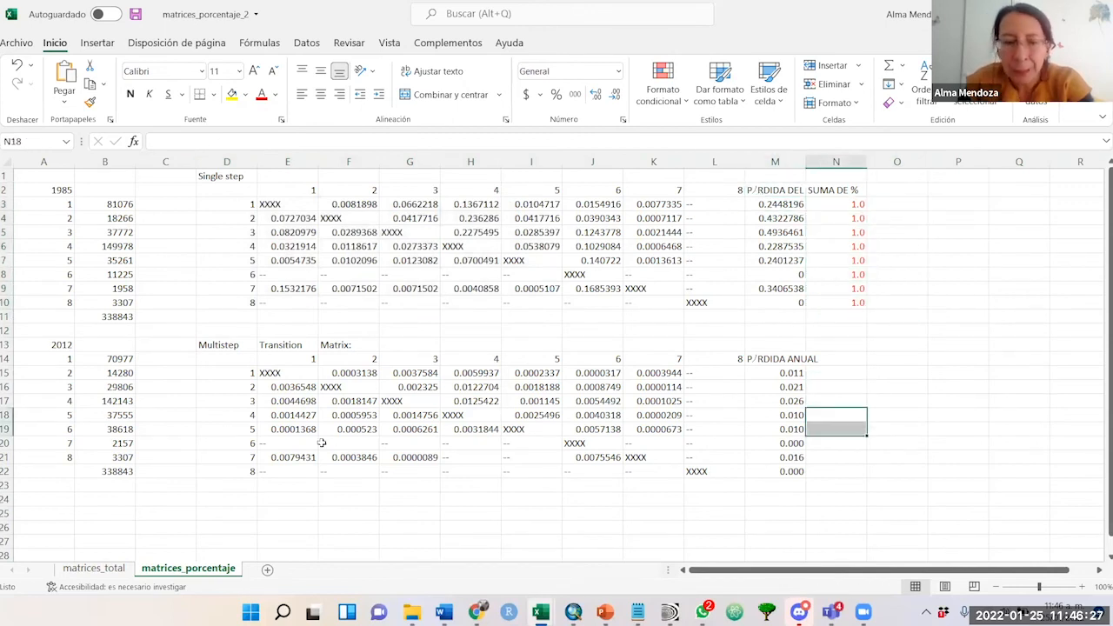
Step: Compare the class 1 to class 2 transition rate in the Single step matrix with its Multistep counterpart
{"action": "left_click", "coordinate": [296, 386]}
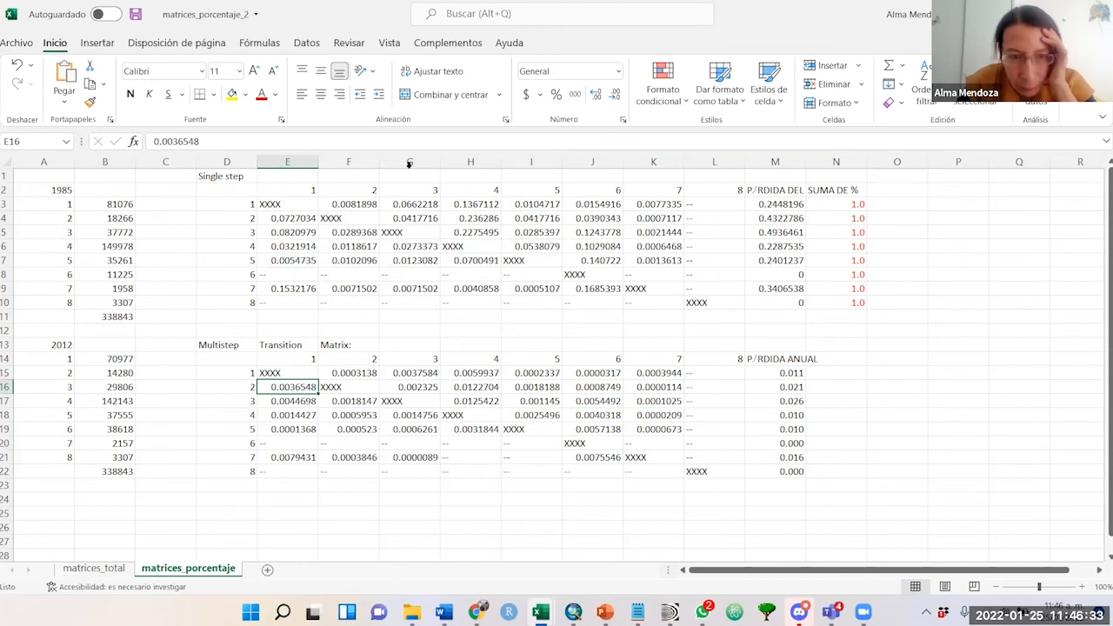
{"action": "left_click", "coordinate": [349, 201]}
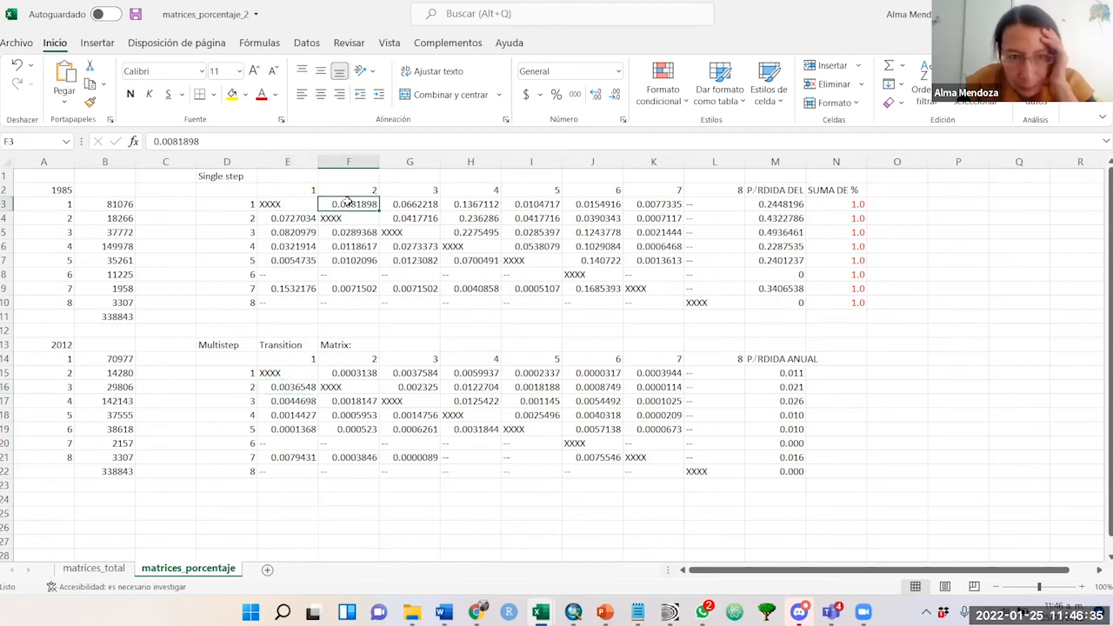
{"action": "left_click", "coordinate": [360, 373]}
Step: Calculate a simple annual rate in F25 by dividing the Single step value in F3 by 27
{"action": "left_click", "coordinate": [341, 514]}
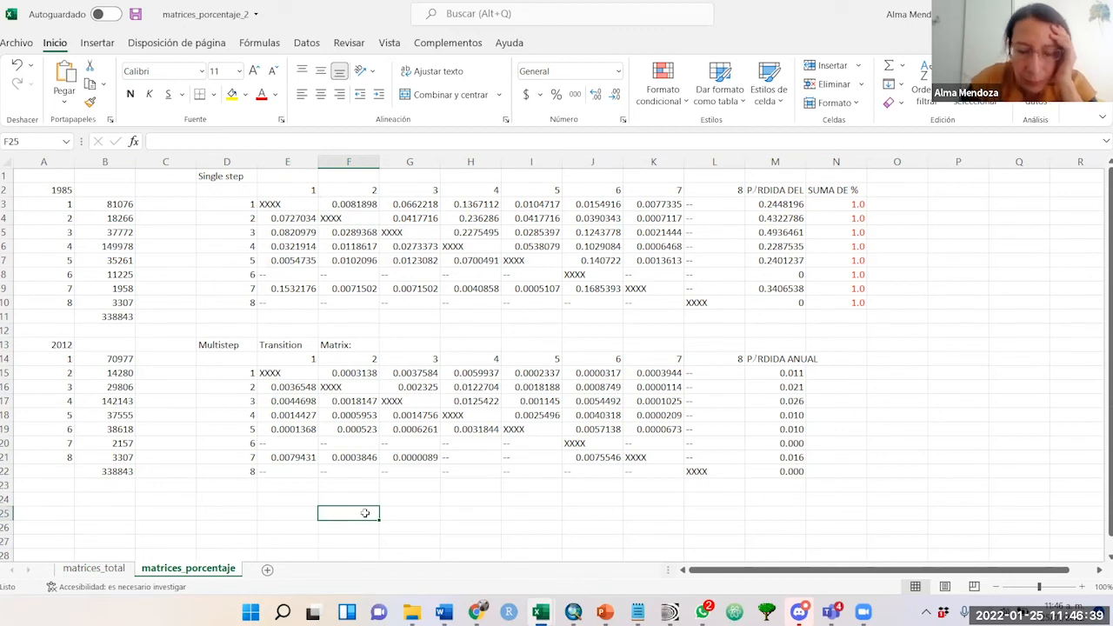
{"action": "type", "text": "="}
{"action": "left_click", "coordinate": [358, 206]}
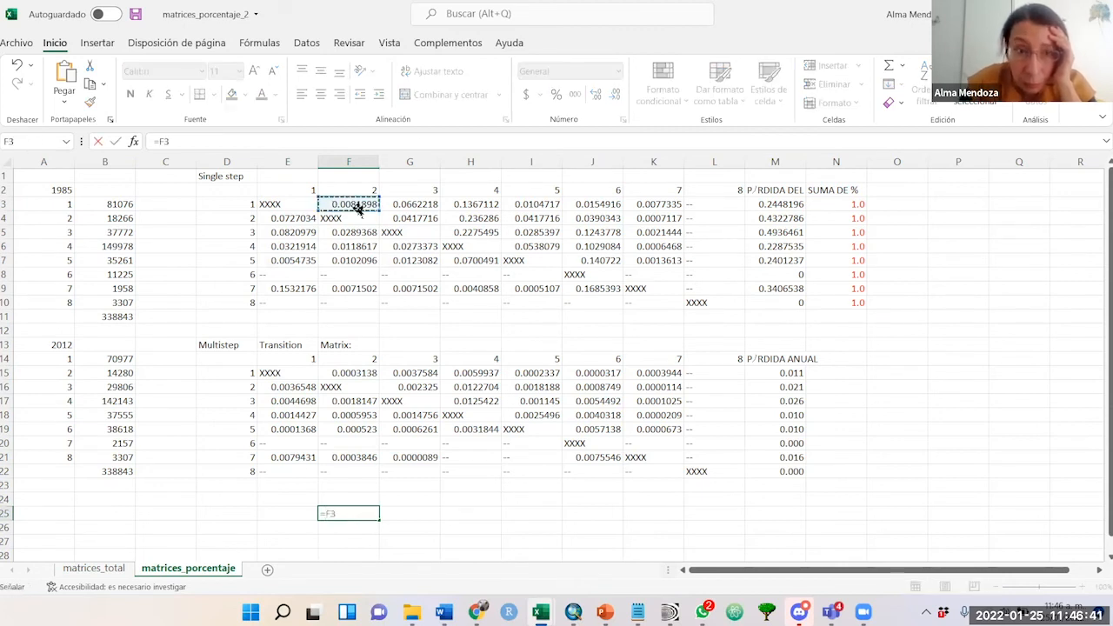
{"action": "type", "text": "/"}
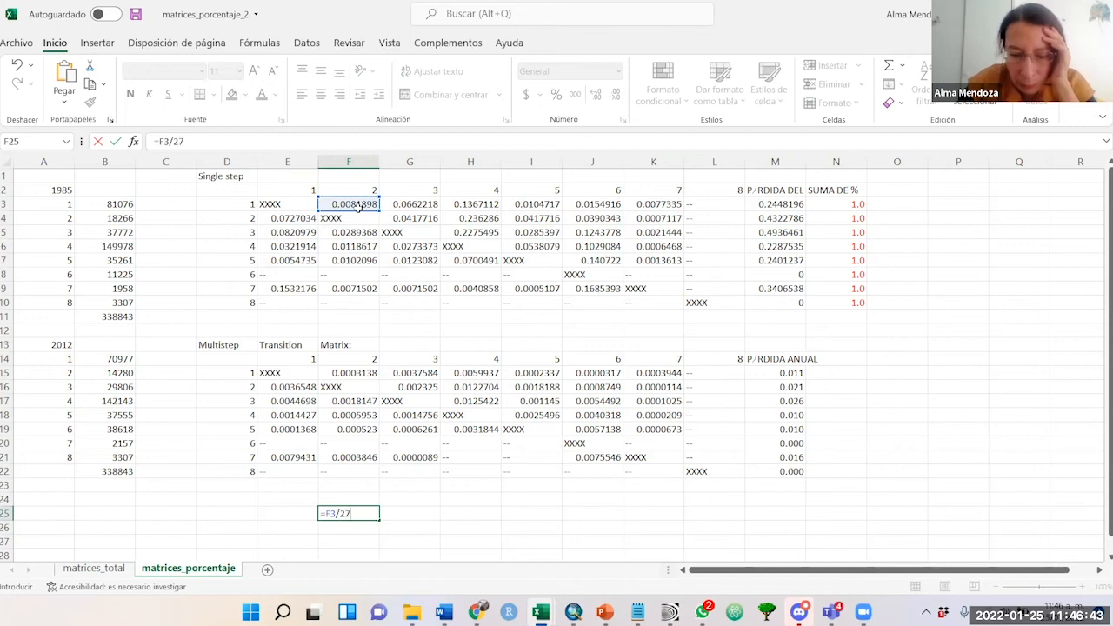
{"action": "type", "text": "27"}
{"action": "key", "text": "Return"}
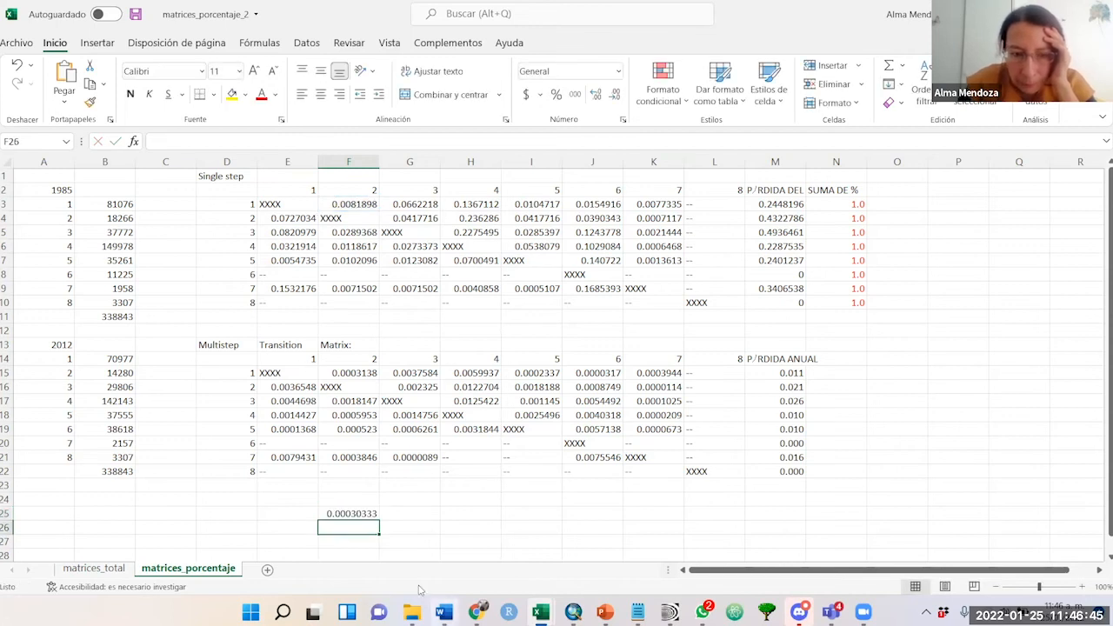
Step: Extend the annual rate formula from F25 across to K25, and clear the trial row F25:K25
{"action": "left_click", "coordinate": [356, 514]}
{"action": "left_click", "coordinate": [370, 371]}
{"action": "left_click", "coordinate": [368, 517]}
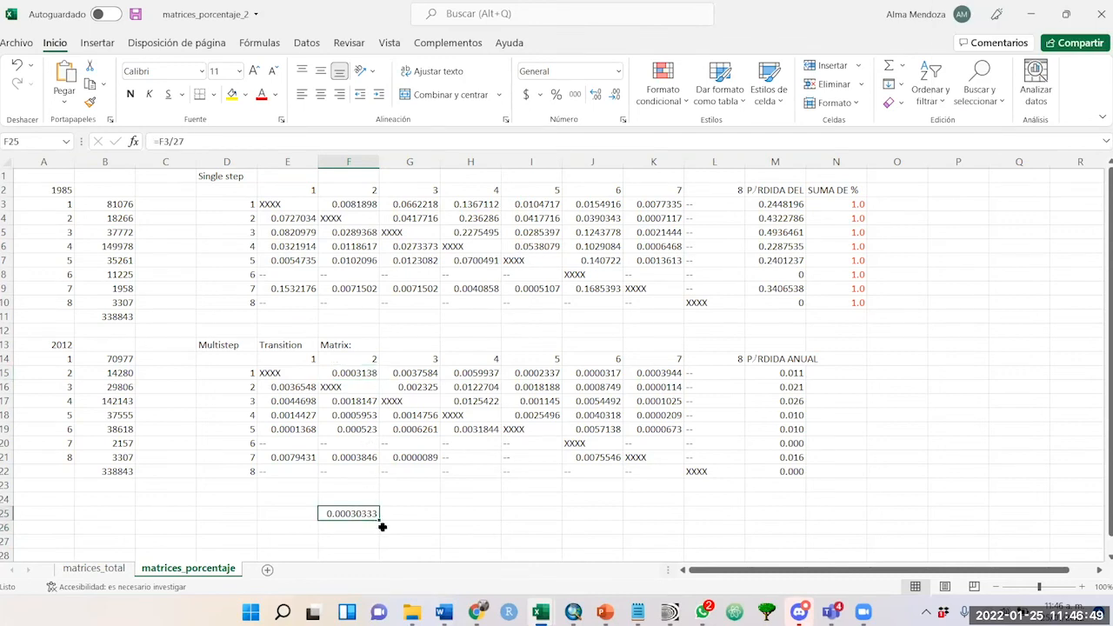
{"action": "left_click_drag", "start_coordinate": [379, 520], "coordinate": [686, 510]}
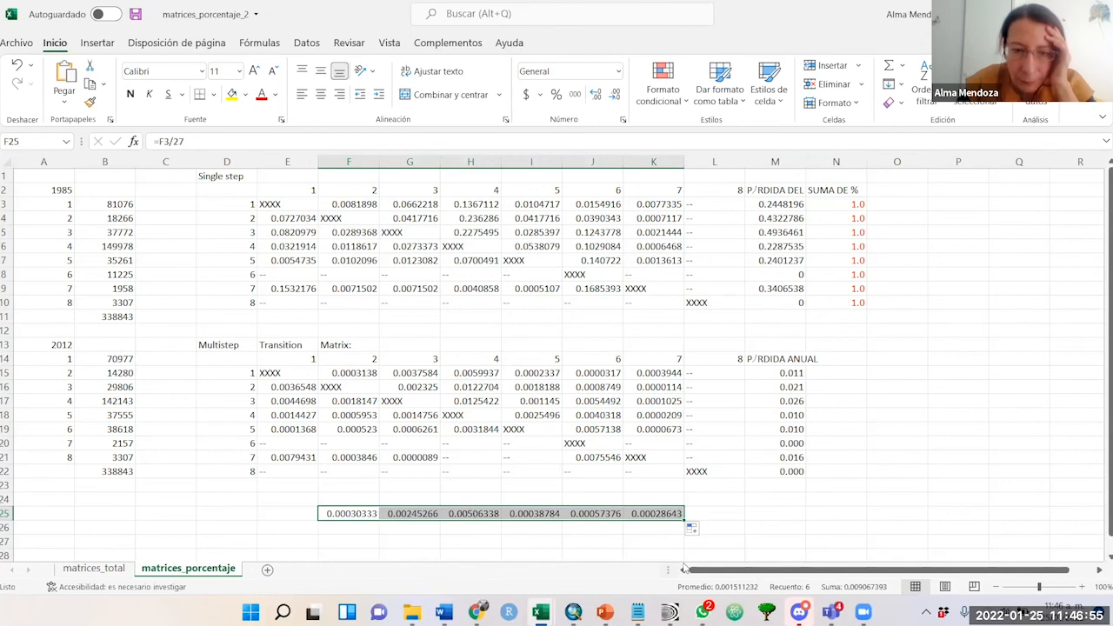
{"action": "key", "text": "Delete"}
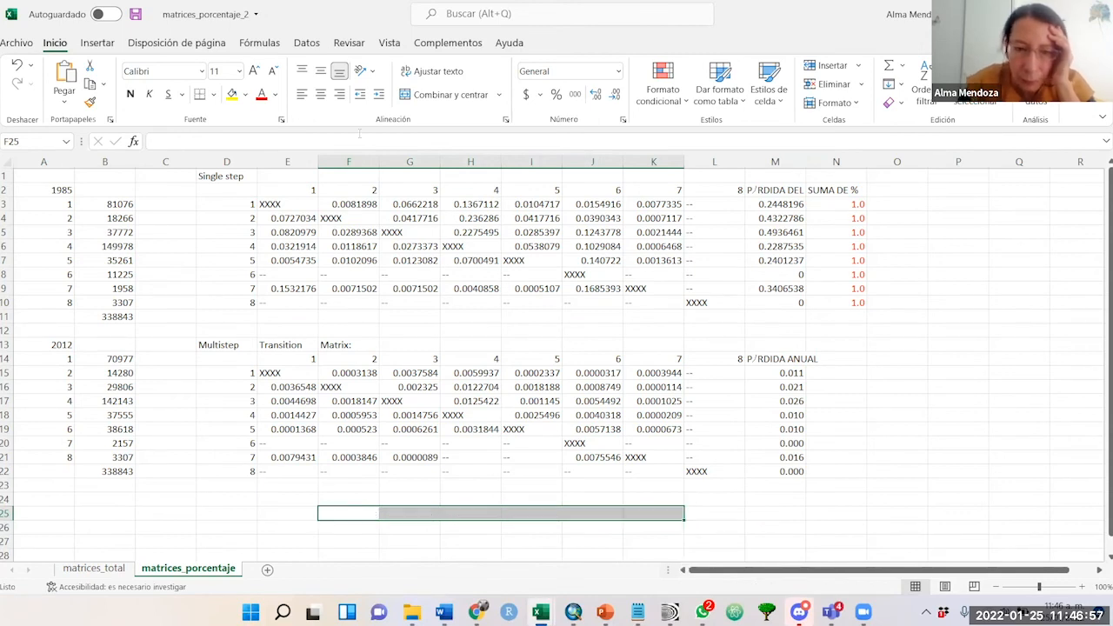
{"action": "left_click", "coordinate": [124, 571]}
{"action": "left_click", "coordinate": [185, 570]}
{"action": "left_click", "coordinate": [299, 302]}
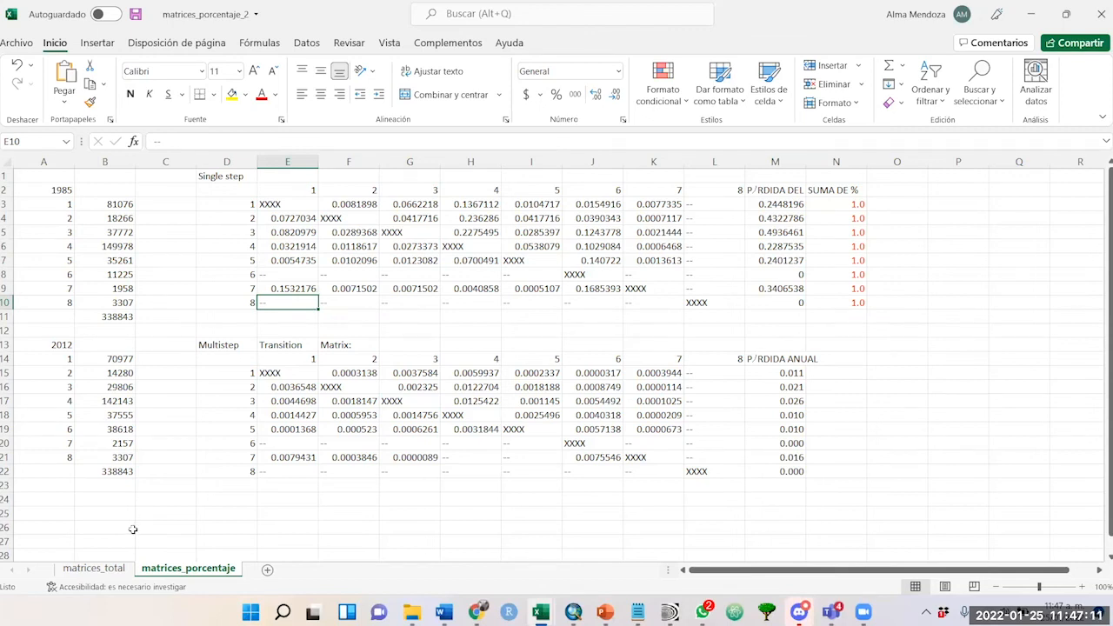
Step: Return to the matrices_total sheet and highlight the 1985 and 2012 class totals in C18:C25 and D18:D25
{"action": "left_click", "coordinate": [111, 570]}
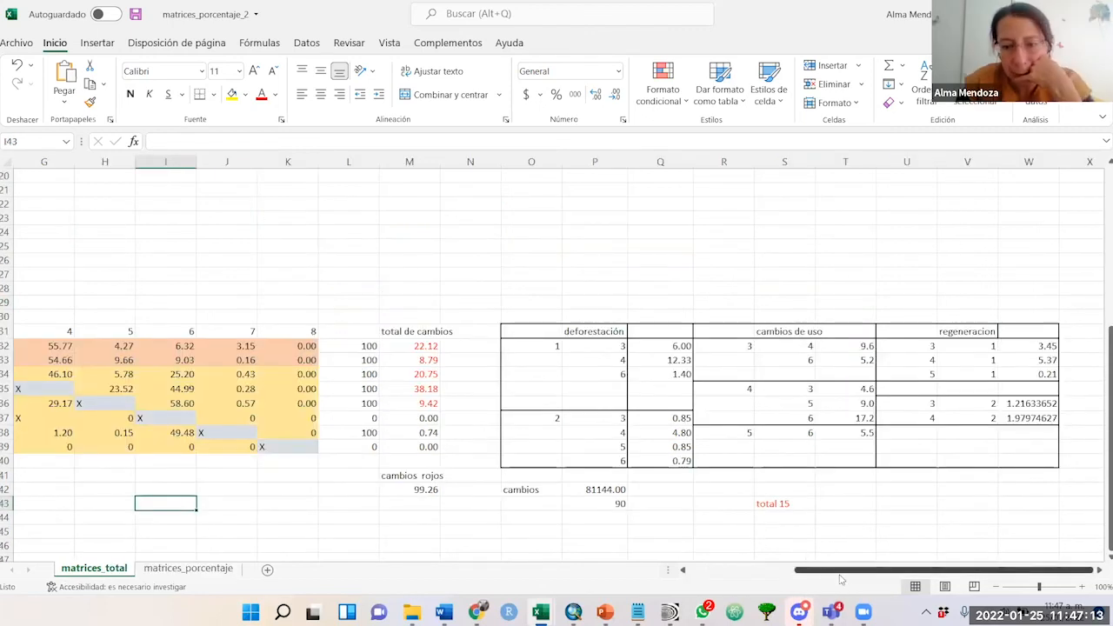
{"action": "scroll", "coordinate": [840, 457], "scroll_direction": "left", "scroll_amount": 5}
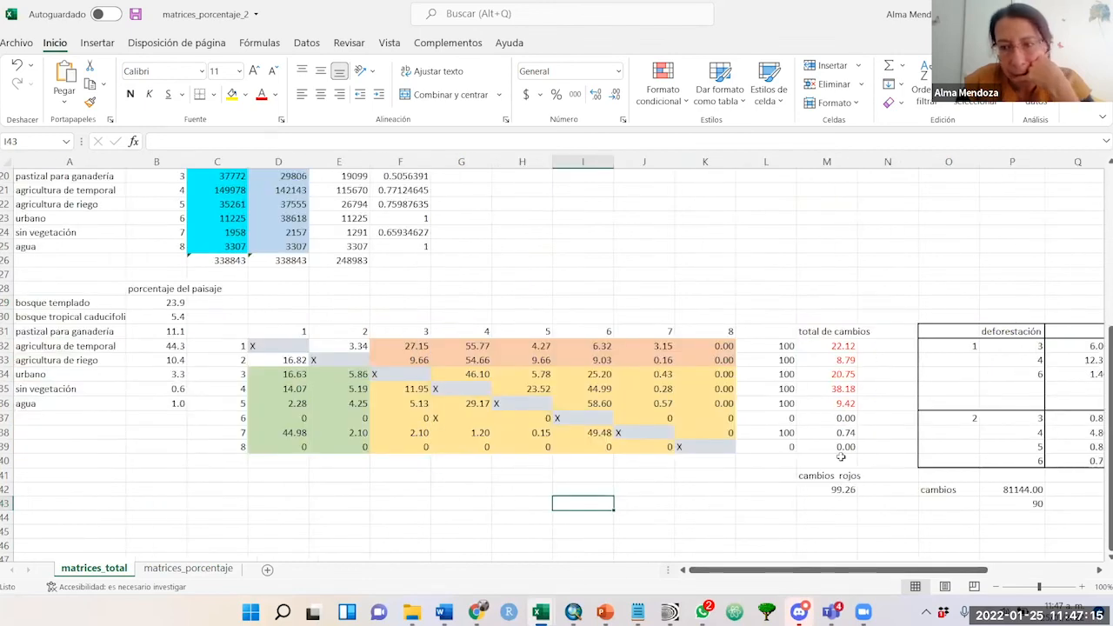
{"action": "left_click_drag", "start_coordinate": [1103, 432], "coordinate": [1102, 371]}
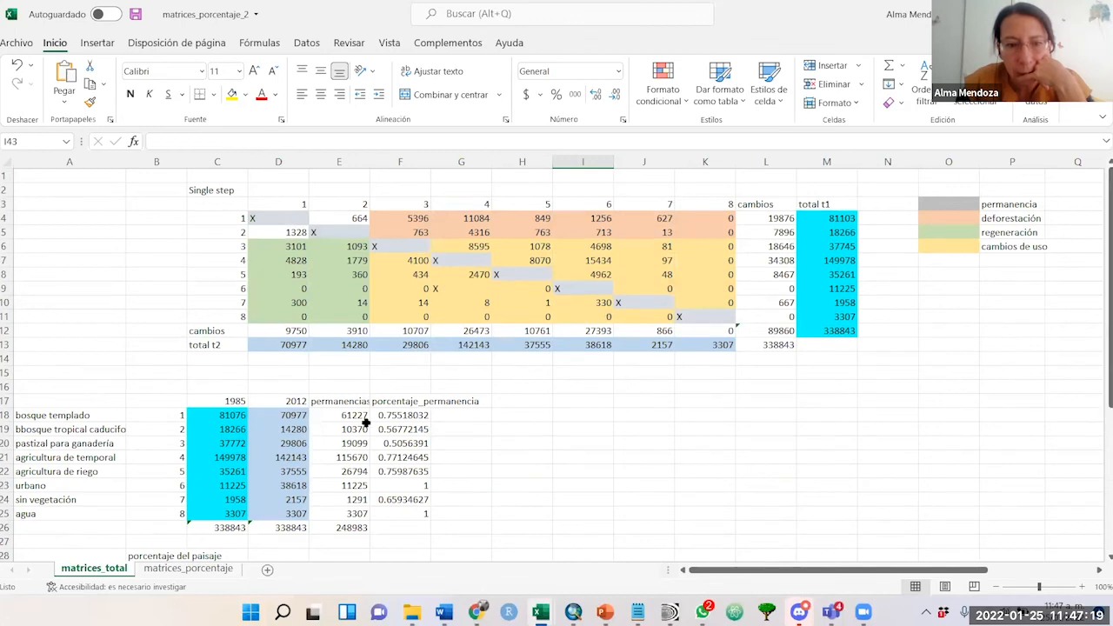
{"action": "left_click", "coordinate": [347, 416]}
{"action": "left_click_drag", "start_coordinate": [212, 415], "coordinate": [212, 511]}
{"action": "left_click_drag", "start_coordinate": [292, 415], "coordinate": [289, 519]}
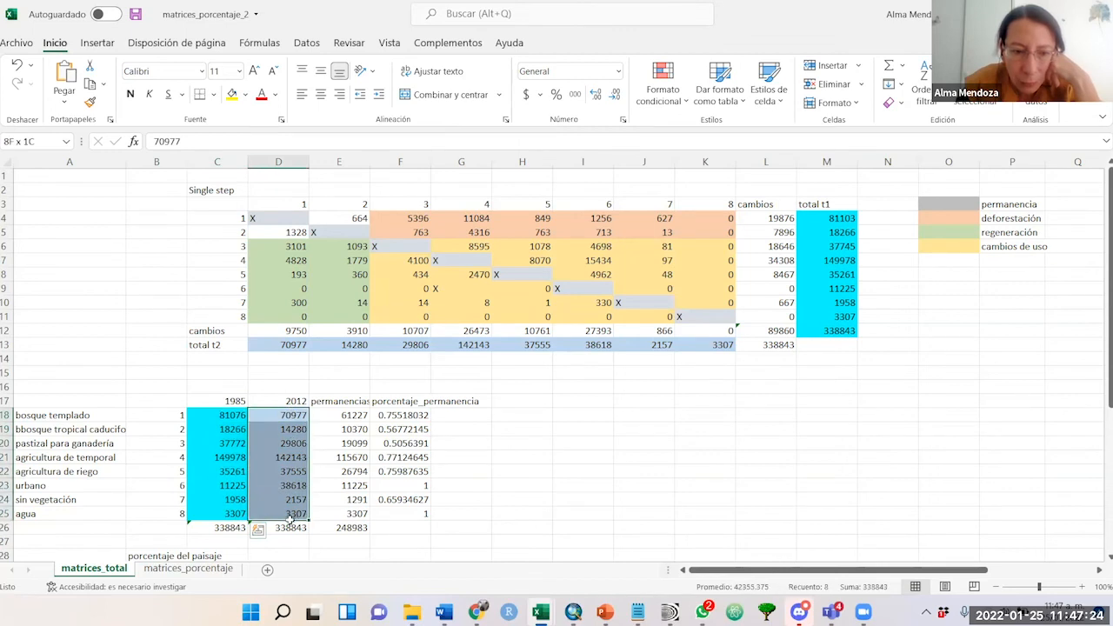
Step: Examine the permanencias formulas in E18 and E19 and the cambios sum formula in D12
{"action": "left_click", "coordinate": [352, 415]}
{"action": "double_click", "coordinate": [352, 416]}
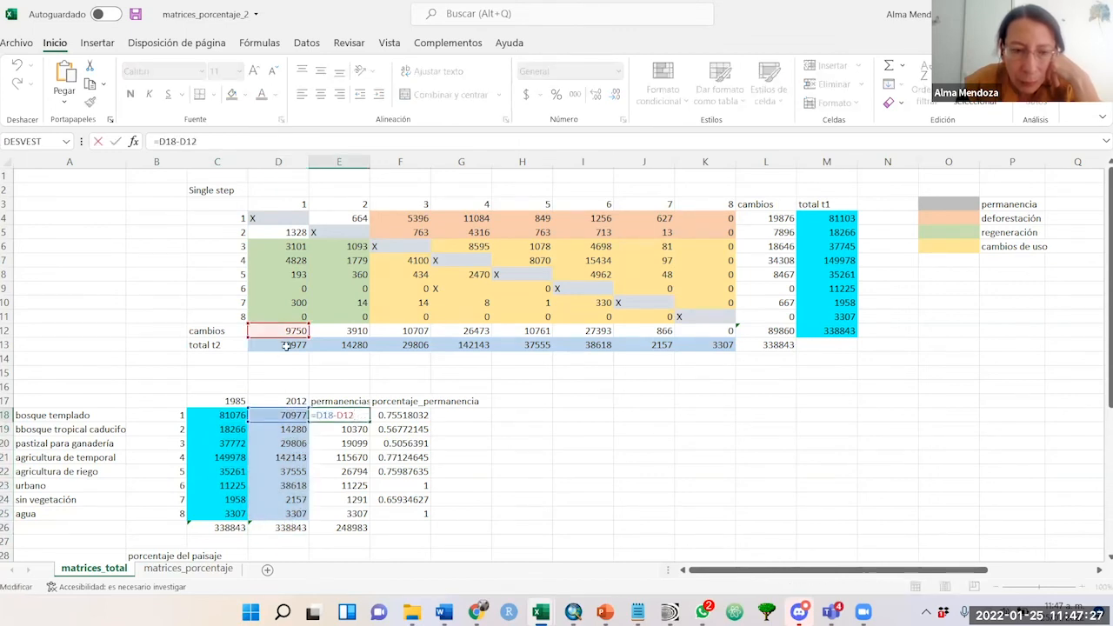
{"action": "key", "text": "Return"}
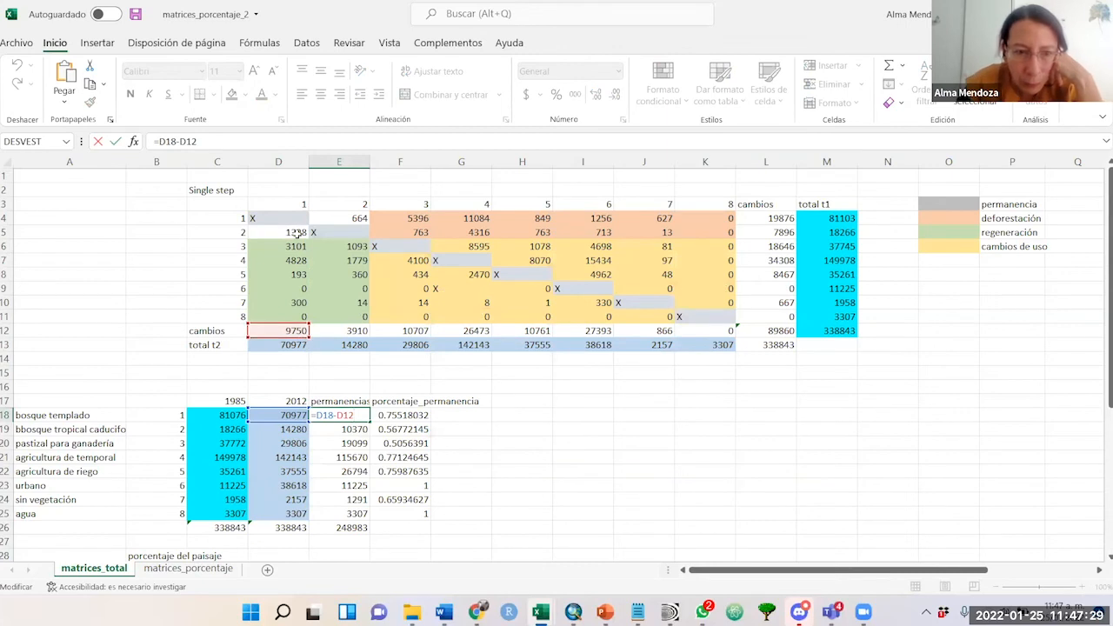
{"action": "double_click", "coordinate": [282, 333]}
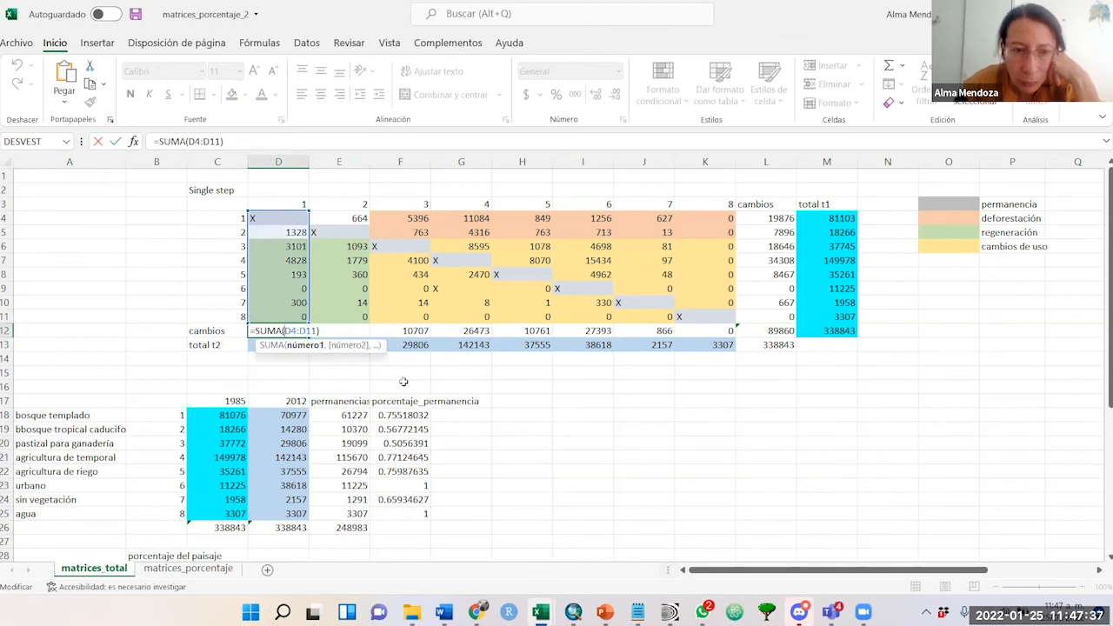
{"action": "key", "text": "Return"}
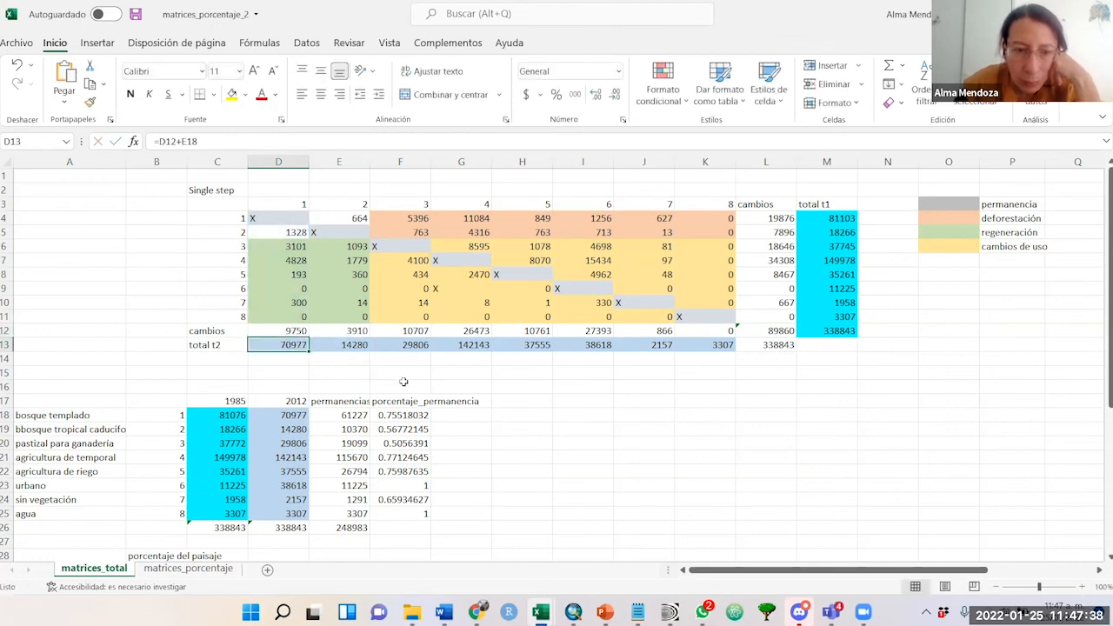
{"action": "double_click", "coordinate": [348, 415]}
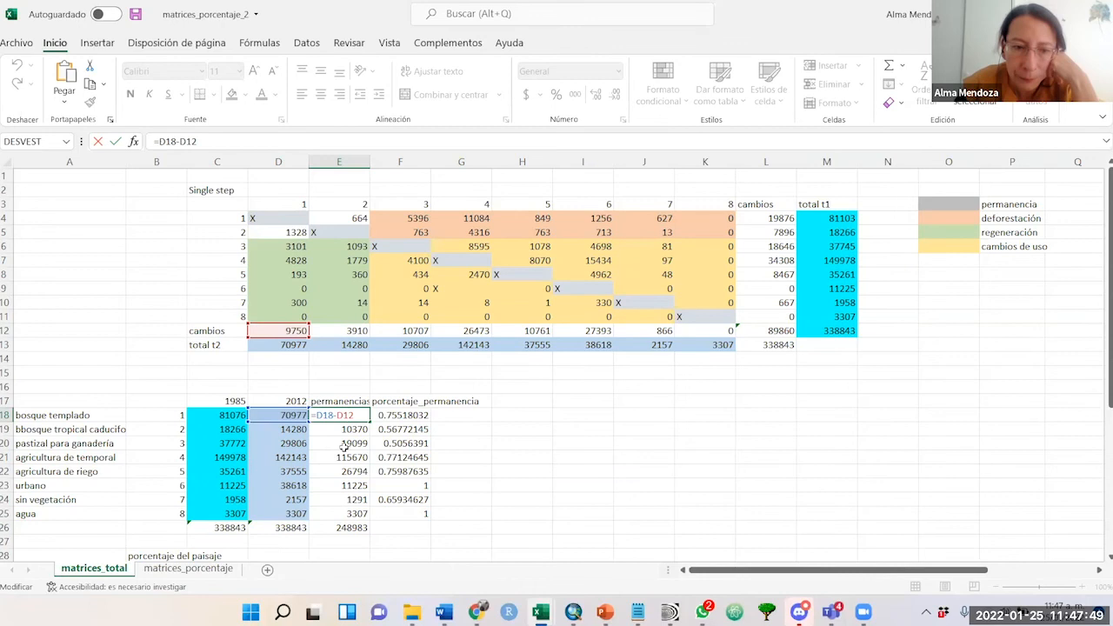
{"action": "key", "text": "Return"}
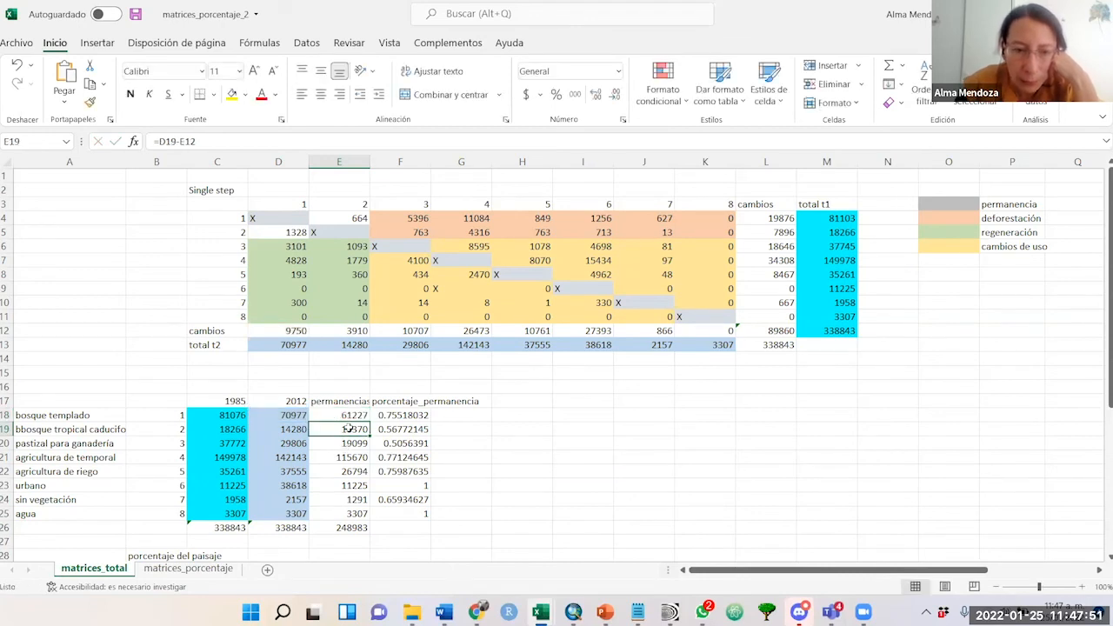
{"action": "double_click", "coordinate": [348, 429]}
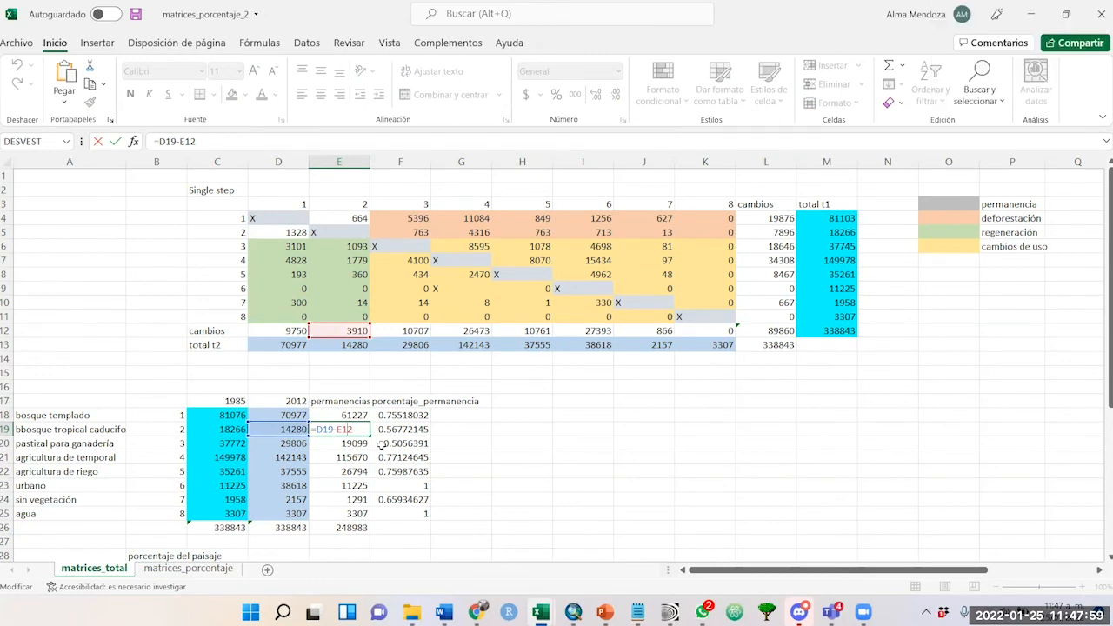
{"action": "key", "text": "Return"}
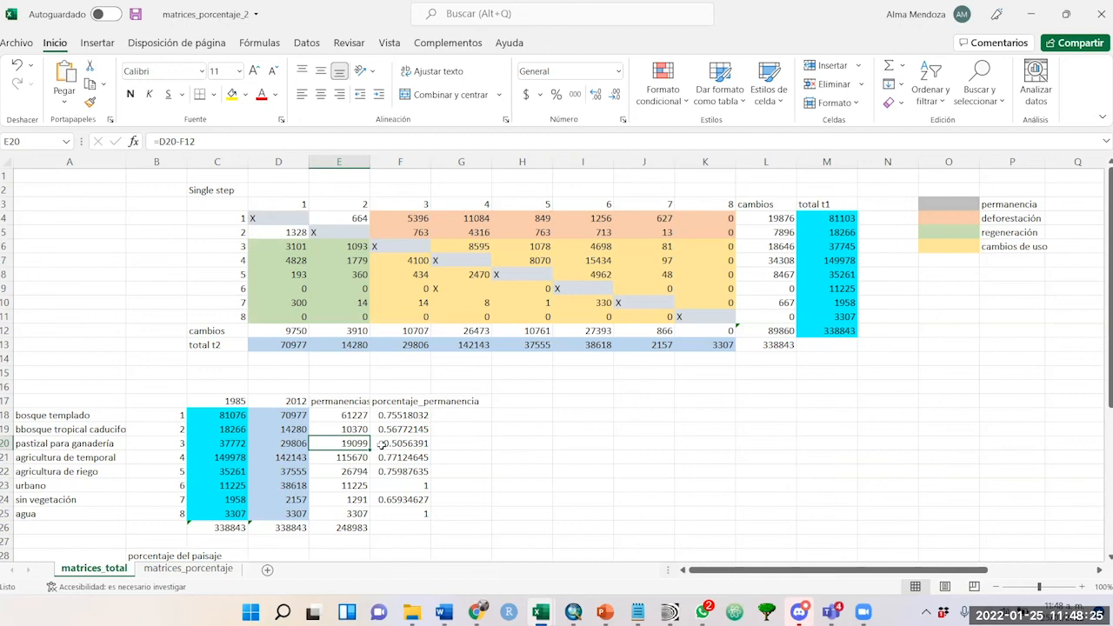
{"action": "type", "text": "i"}
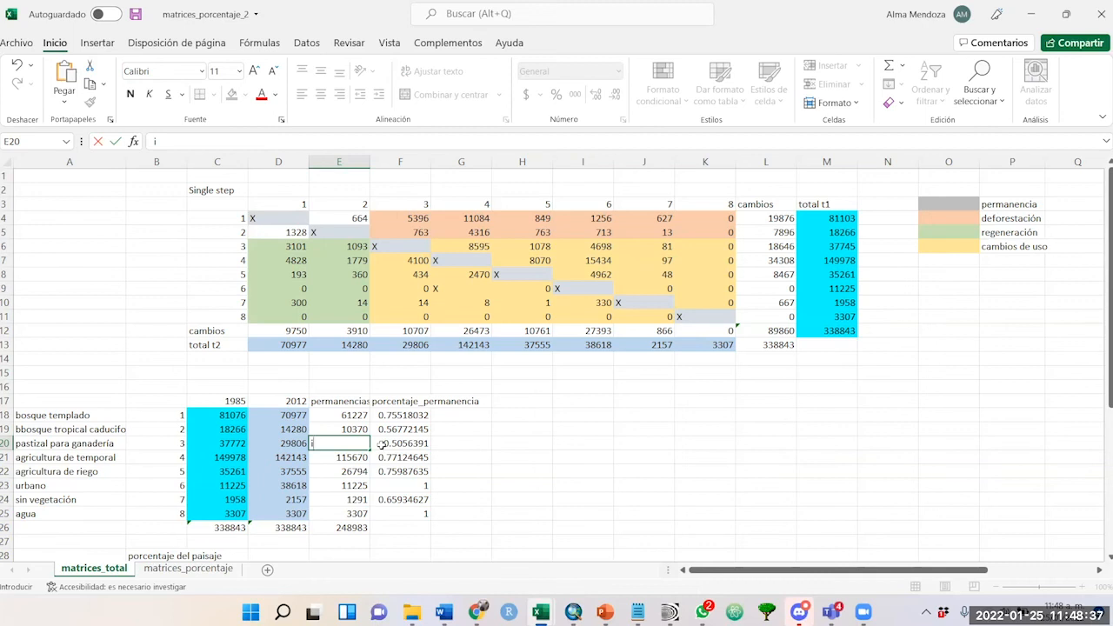
{"action": "type", "text": "iu"}
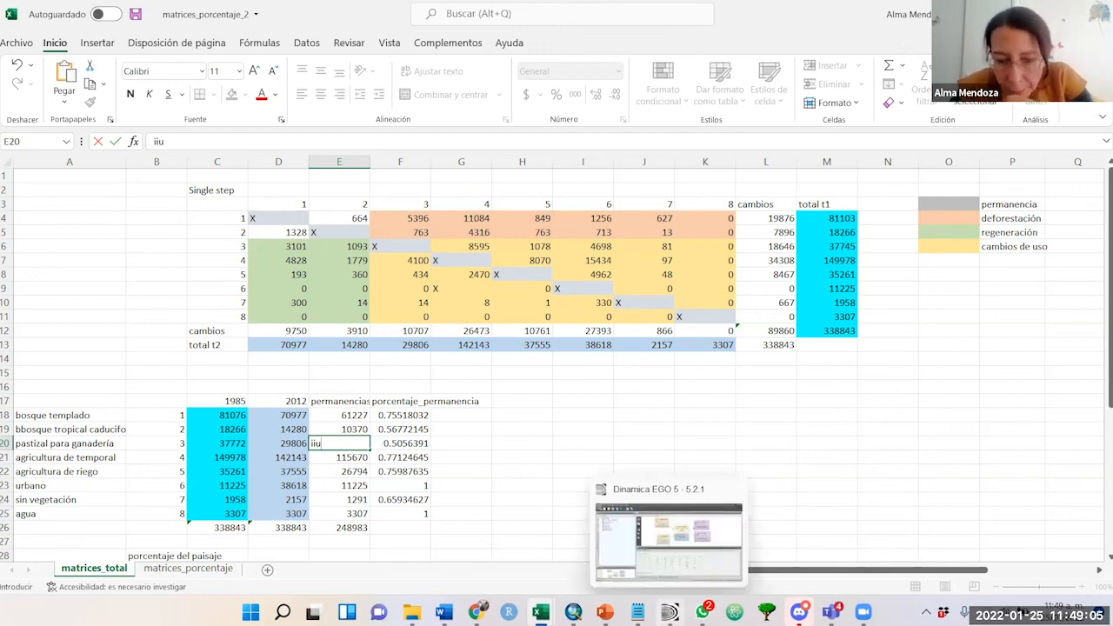
Step: Switch to the taller_dinamica_dia_2 presentation in PowerPoint and go through slide 12 to slide 13, "Dos opciones"
{"action": "left_click", "coordinate": [669, 612]}
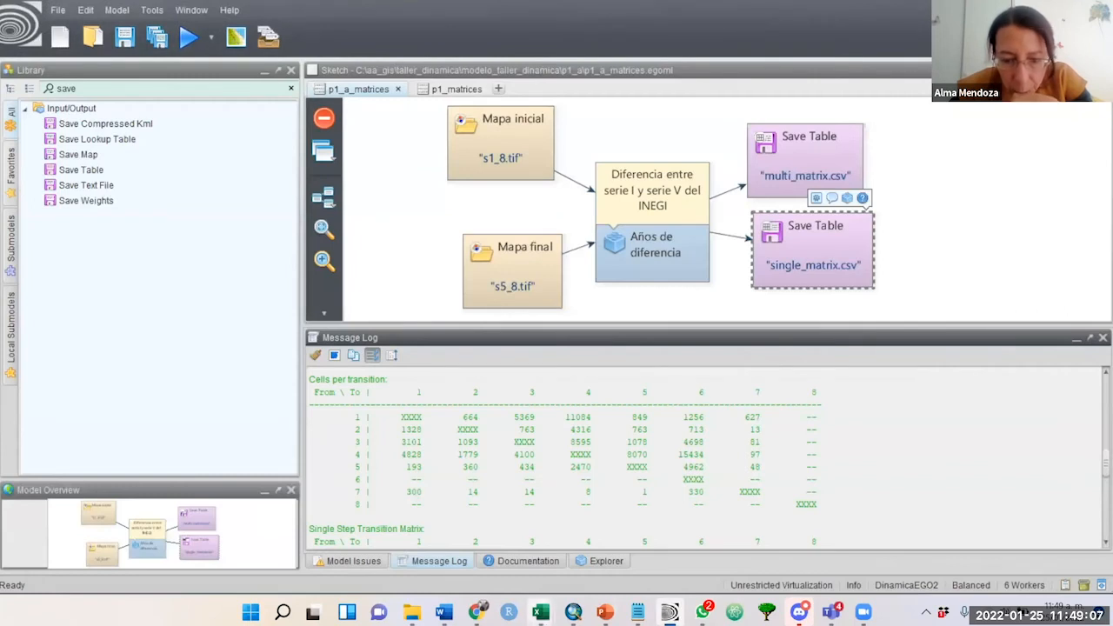
{"action": "mouse_move", "coordinate": [540, 612]}
{"action": "mouse_move", "coordinate": [604, 612]}
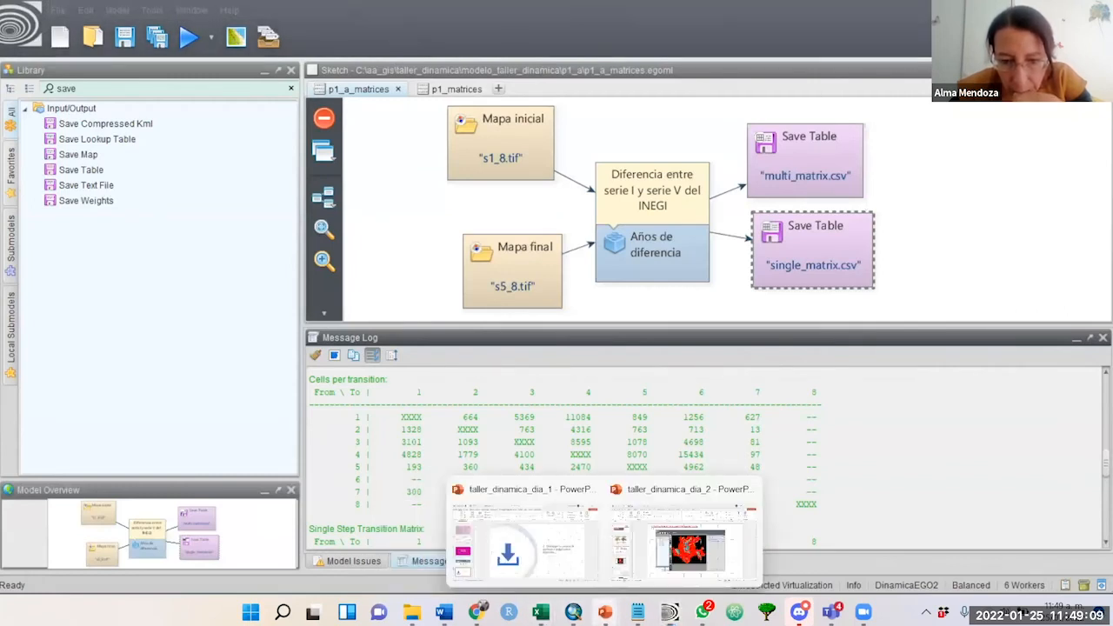
{"action": "left_click", "coordinate": [695, 570]}
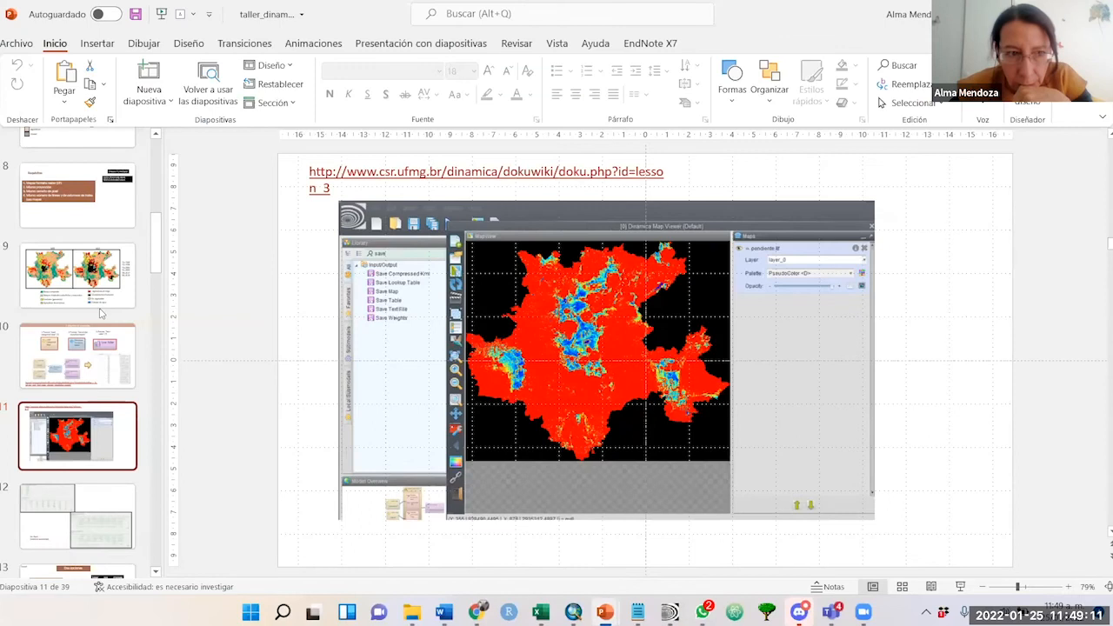
{"action": "scroll", "coordinate": [155, 272], "scroll_direction": "down", "scroll_amount": 1}
{"action": "left_click_drag", "start_coordinate": [155, 273], "coordinate": [154, 303]}
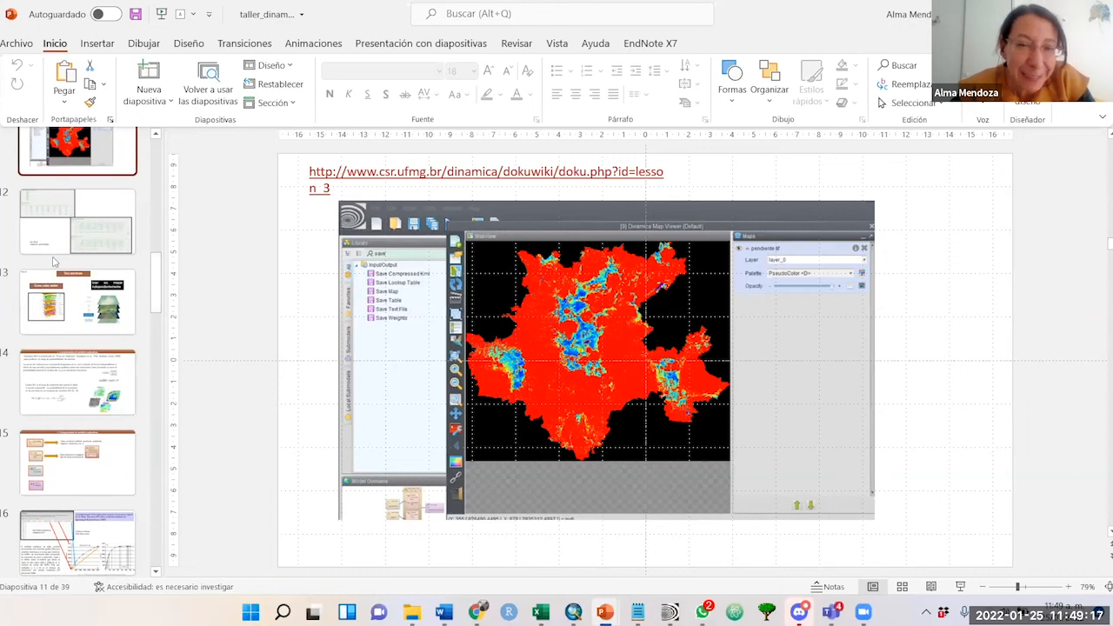
{"action": "left_click", "coordinate": [67, 218]}
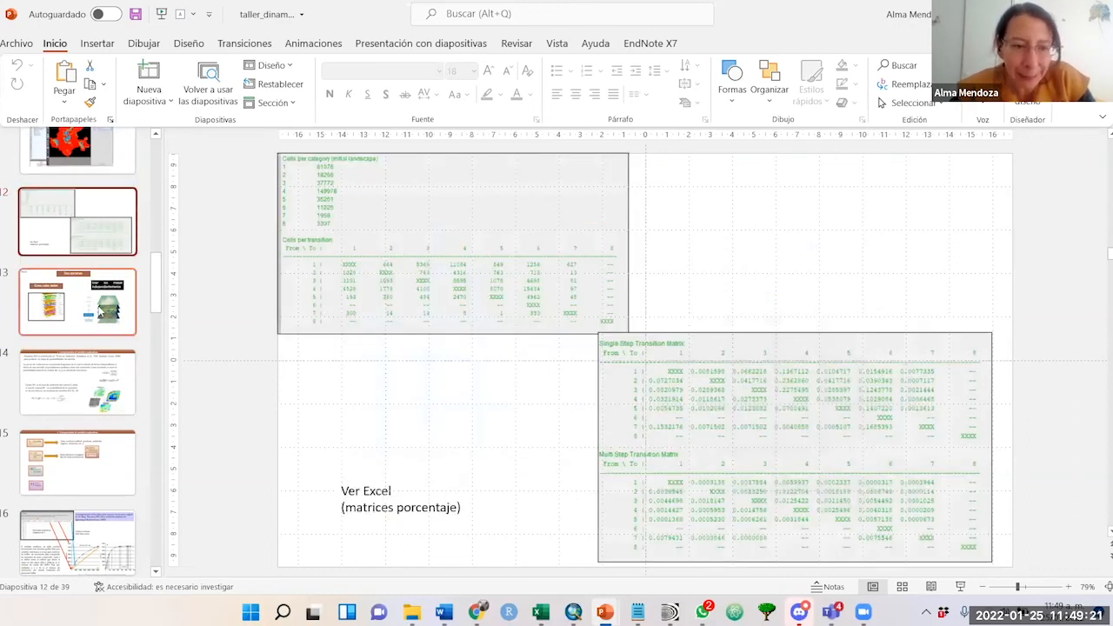
{"action": "left_click", "coordinate": [100, 310]}
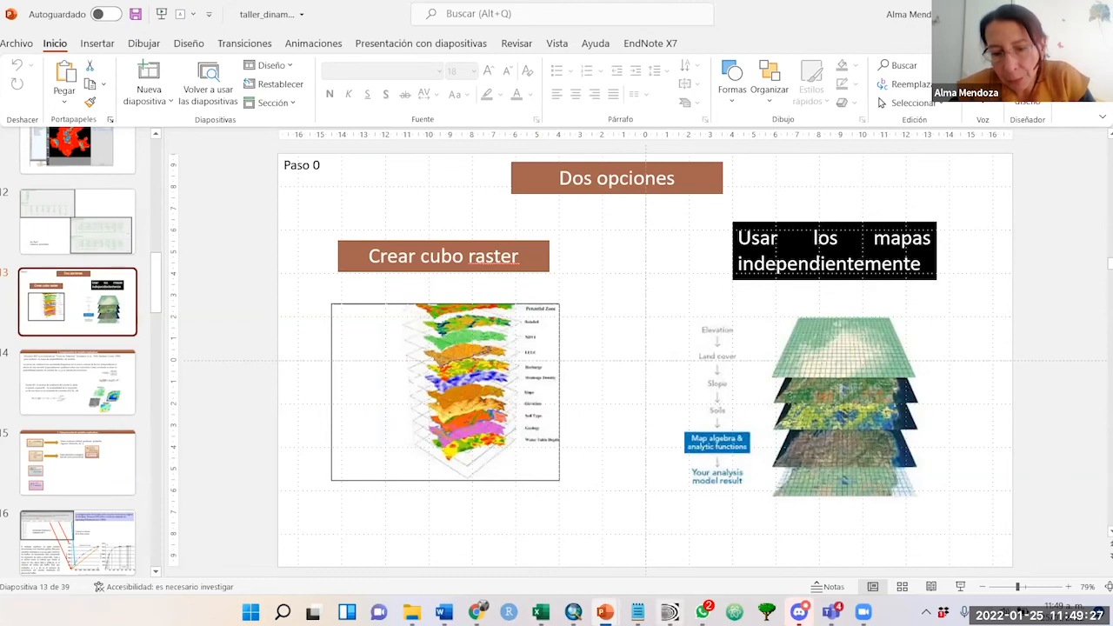
Step: Switch to Dinamica EGO, open p2_rangos_variables.egoml from the p2 folder in a new sketch, and enlarge the sketch area
{"action": "left_click", "coordinate": [670, 611]}
{"action": "left_click", "coordinate": [498, 90]}
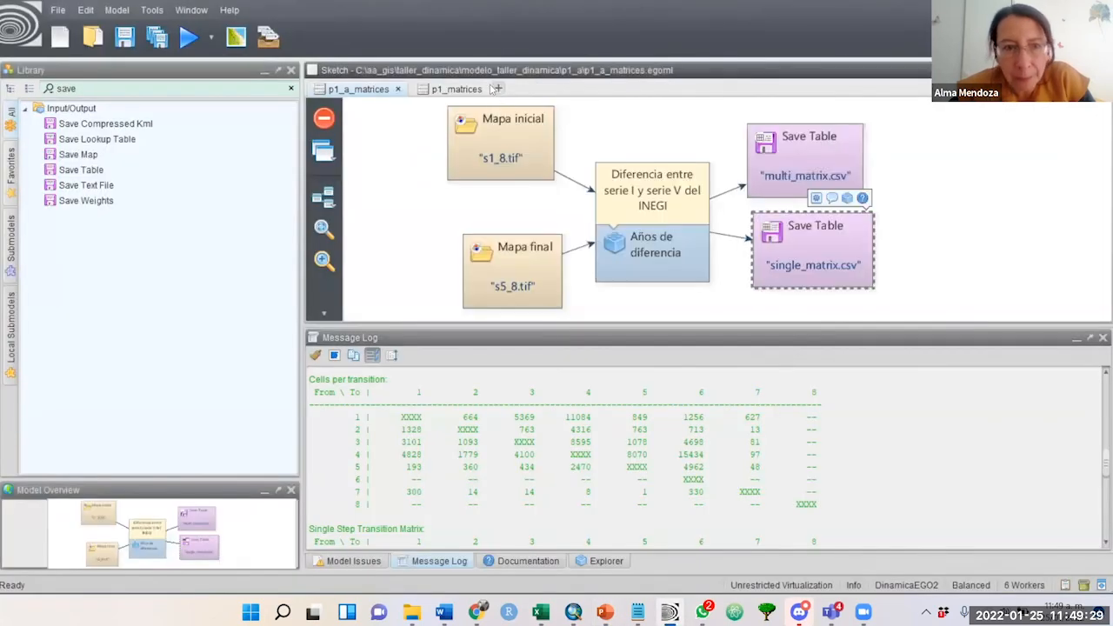
{"action": "left_click", "coordinate": [58, 10]}
{"action": "left_click", "coordinate": [71, 61]}
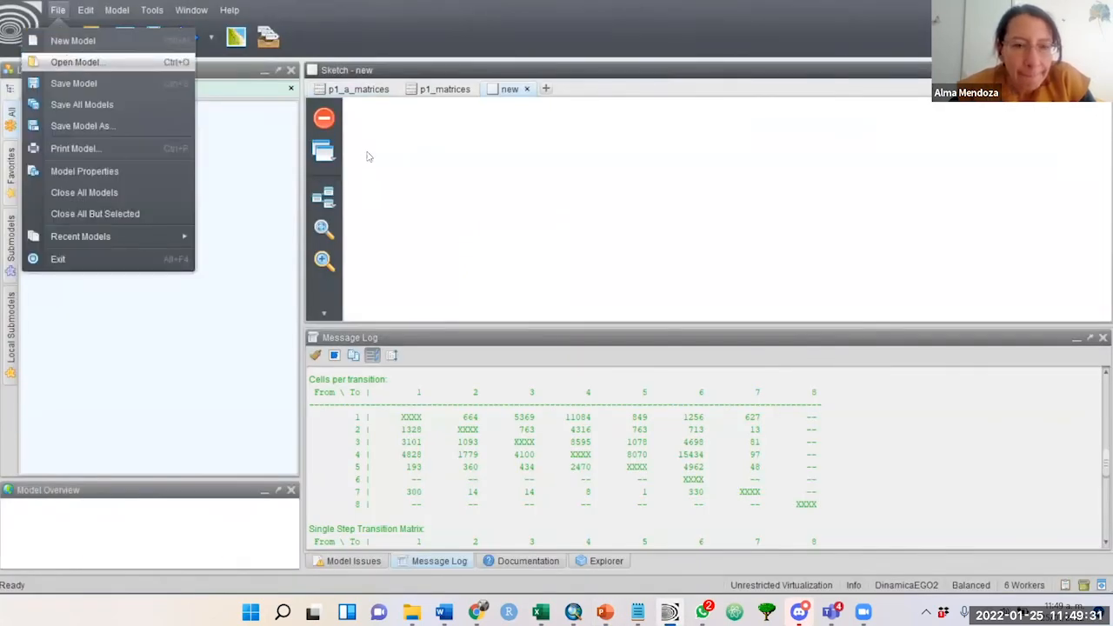
{"action": "left_click", "coordinate": [668, 185]}
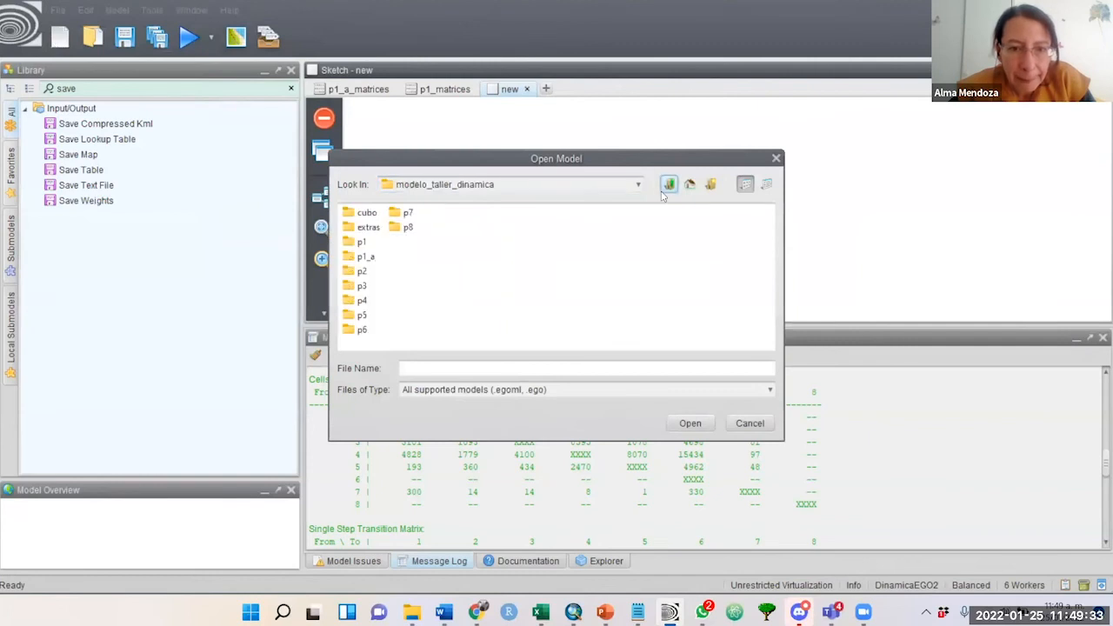
{"action": "double_click", "coordinate": [361, 273]}
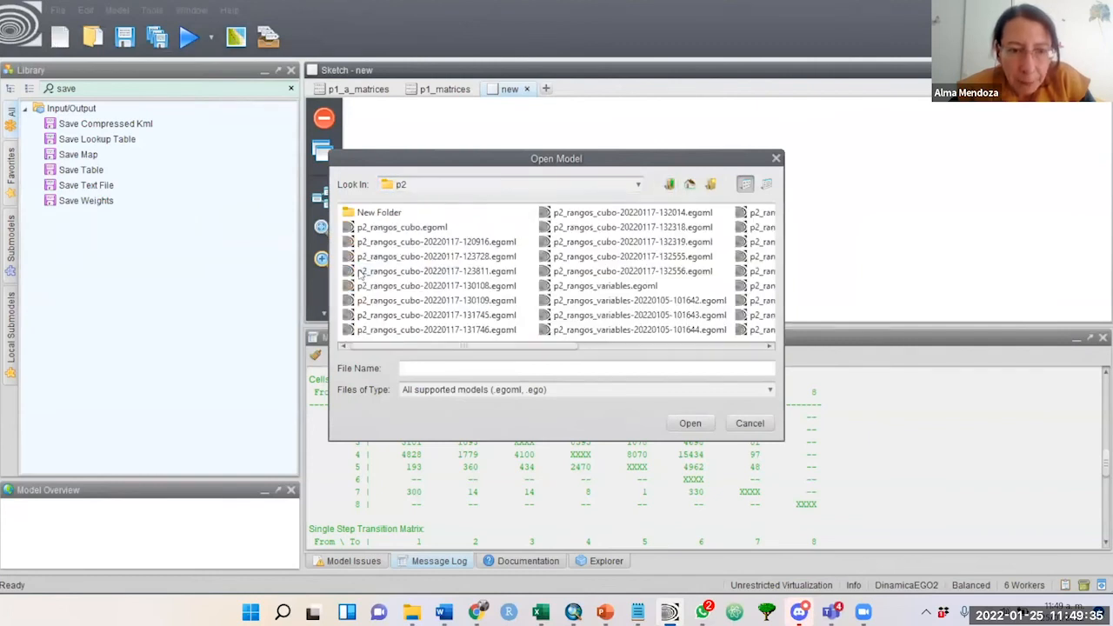
{"action": "left_click", "coordinate": [369, 228]}
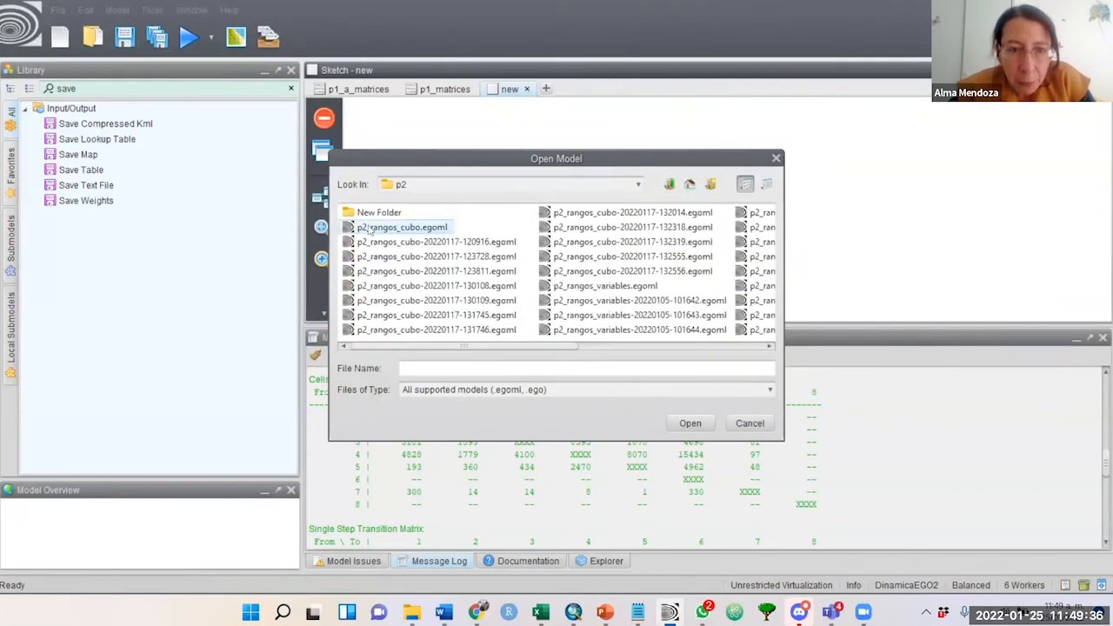
{"action": "left_click", "coordinate": [600, 287]}
{"action": "left_click", "coordinate": [709, 422]}
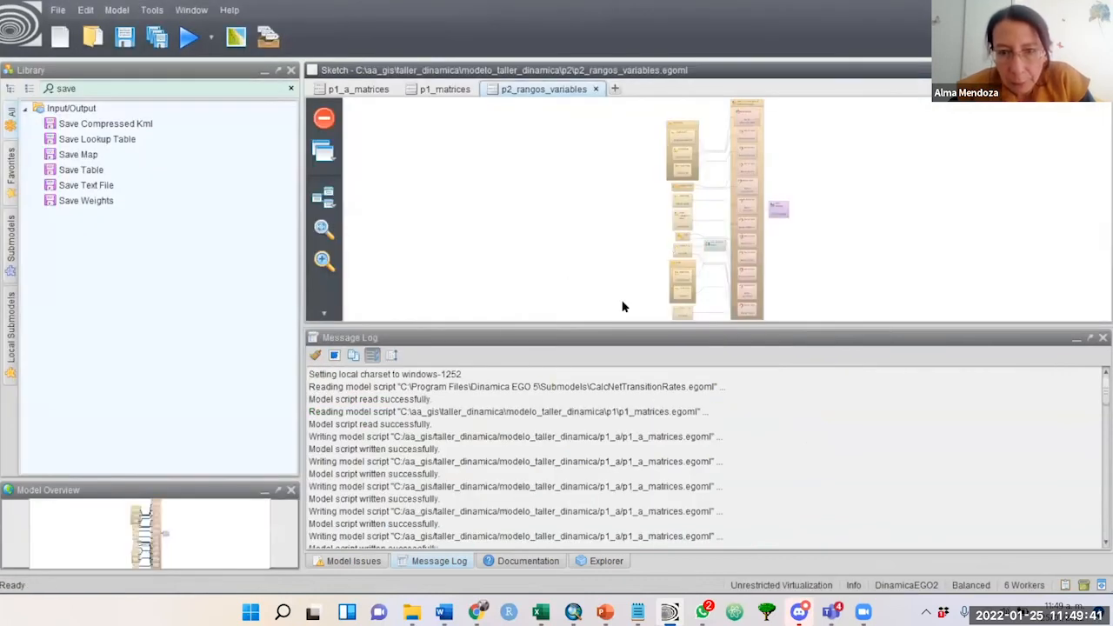
{"action": "left_click_drag", "start_coordinate": [453, 328], "coordinate": [460, 432]}
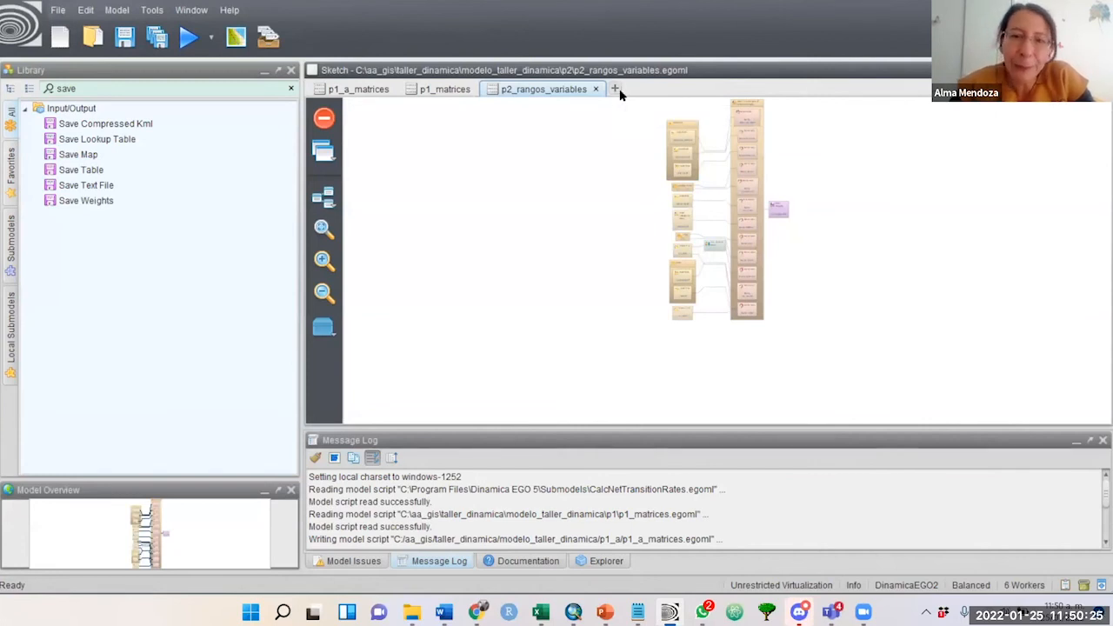
Step: Open the p2_rangos_cubo.egoml model from the p2 folder in another new sketch
{"action": "left_click", "coordinate": [615, 89]}
{"action": "left_click", "coordinate": [57, 9]}
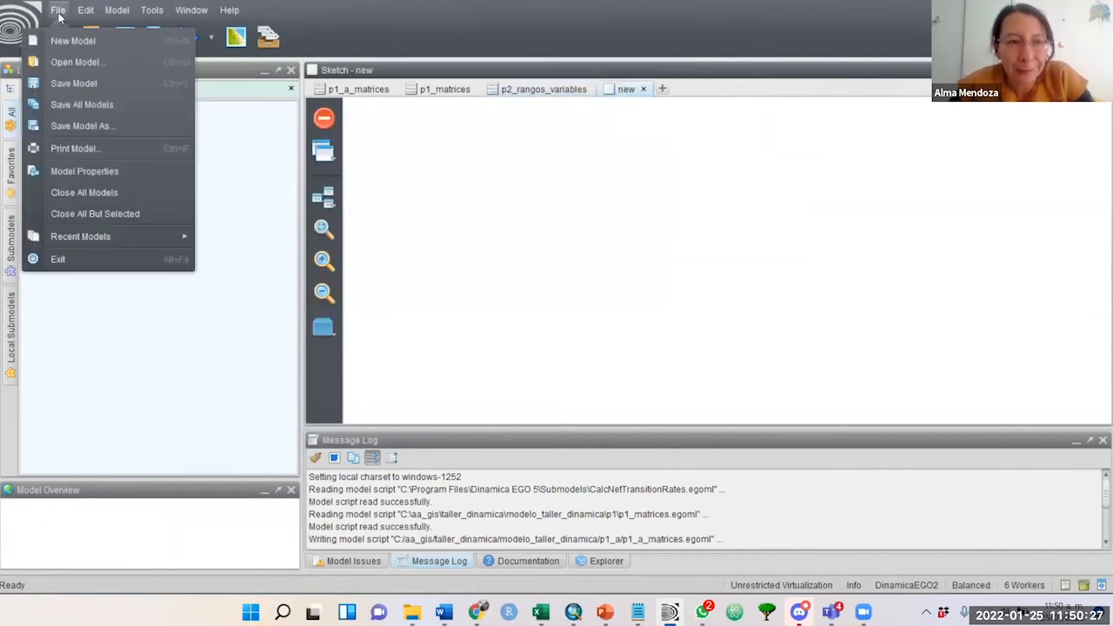
{"action": "left_click", "coordinate": [100, 63]}
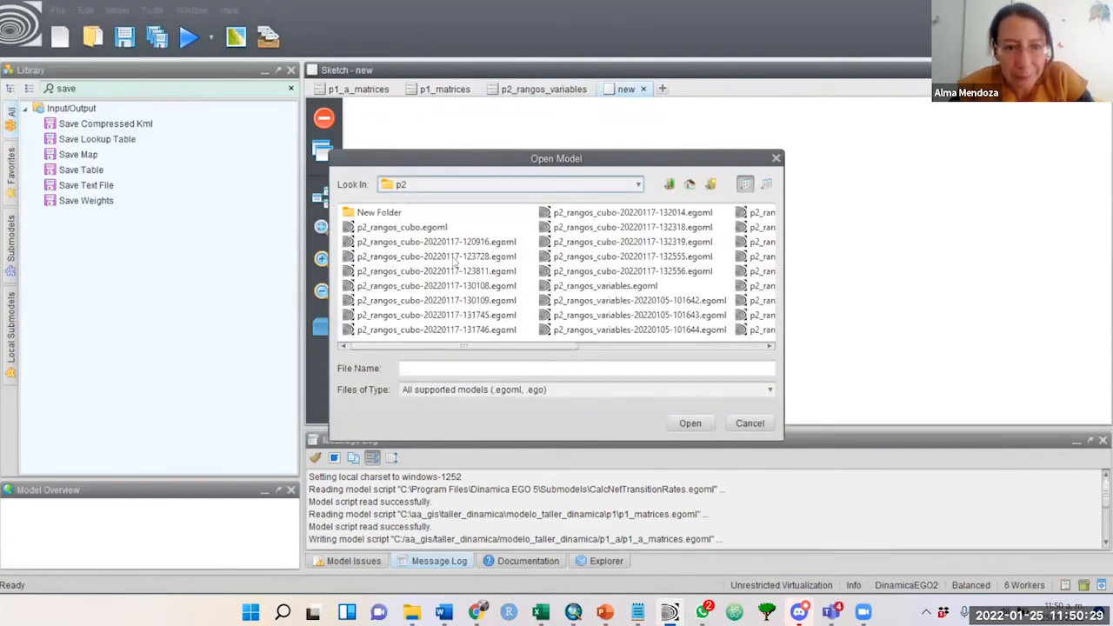
{"action": "left_click", "coordinate": [422, 230]}
{"action": "left_click", "coordinate": [690, 423]}
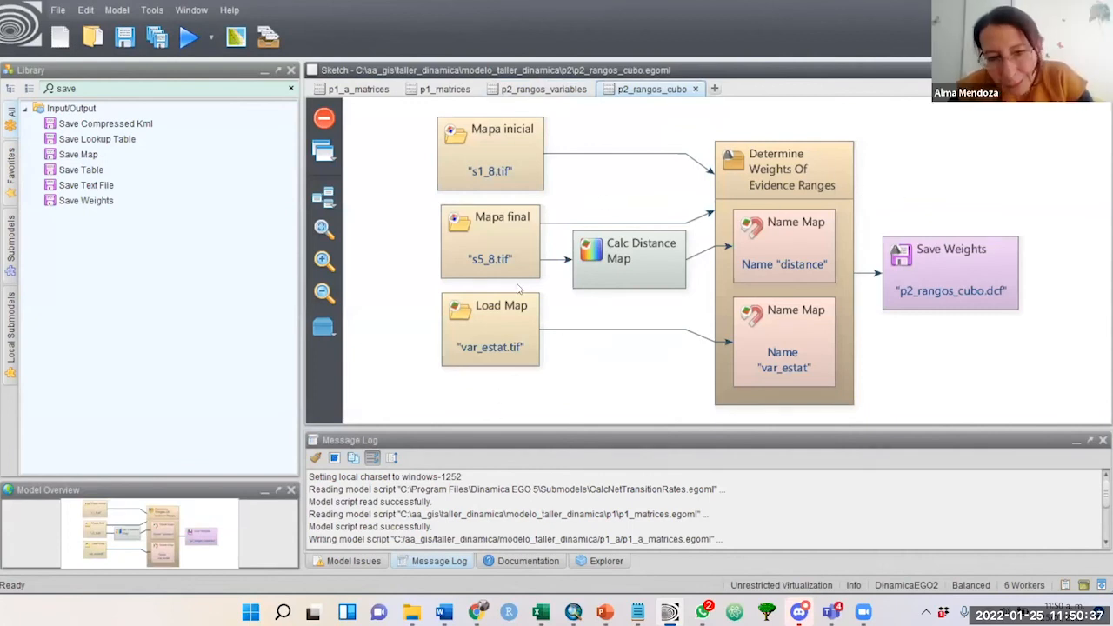
Step: Compare the separate map inputs of p2_rangos_variables with the single var_estat.tif raster cube input of p2_rangos_cubo
{"action": "left_click", "coordinate": [545, 90]}
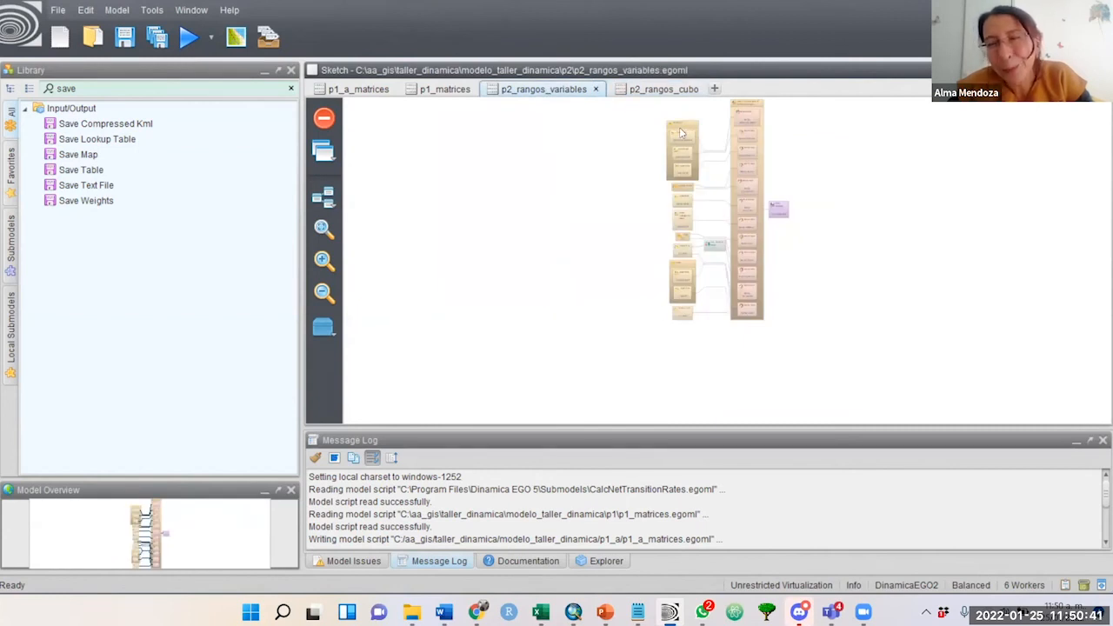
{"action": "mouse_move", "coordinate": [681, 133]}
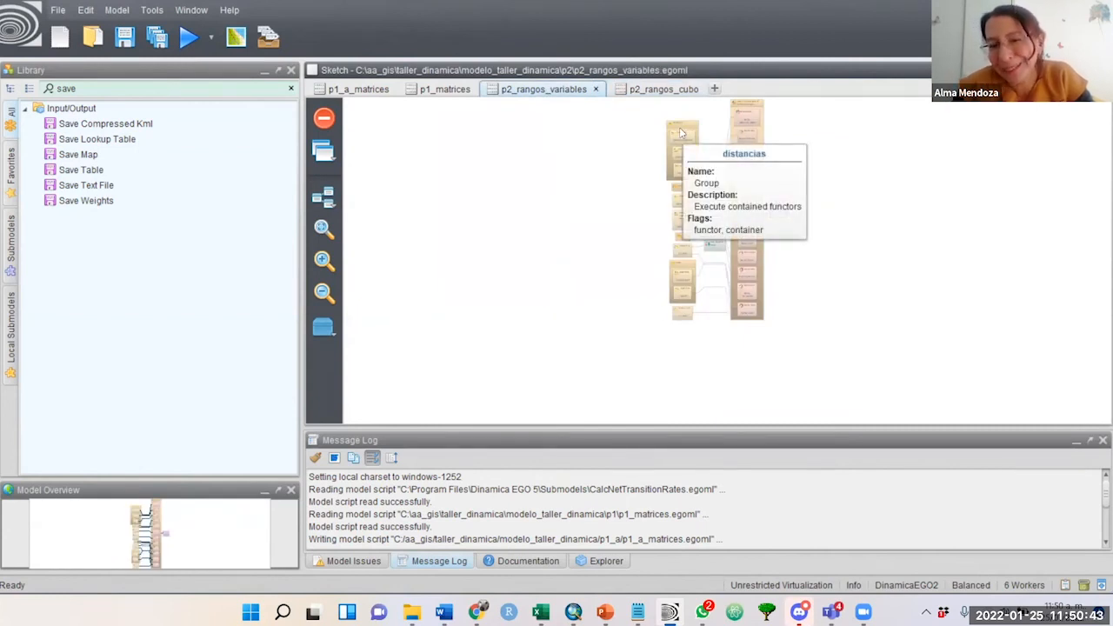
{"action": "left_click", "coordinate": [653, 90]}
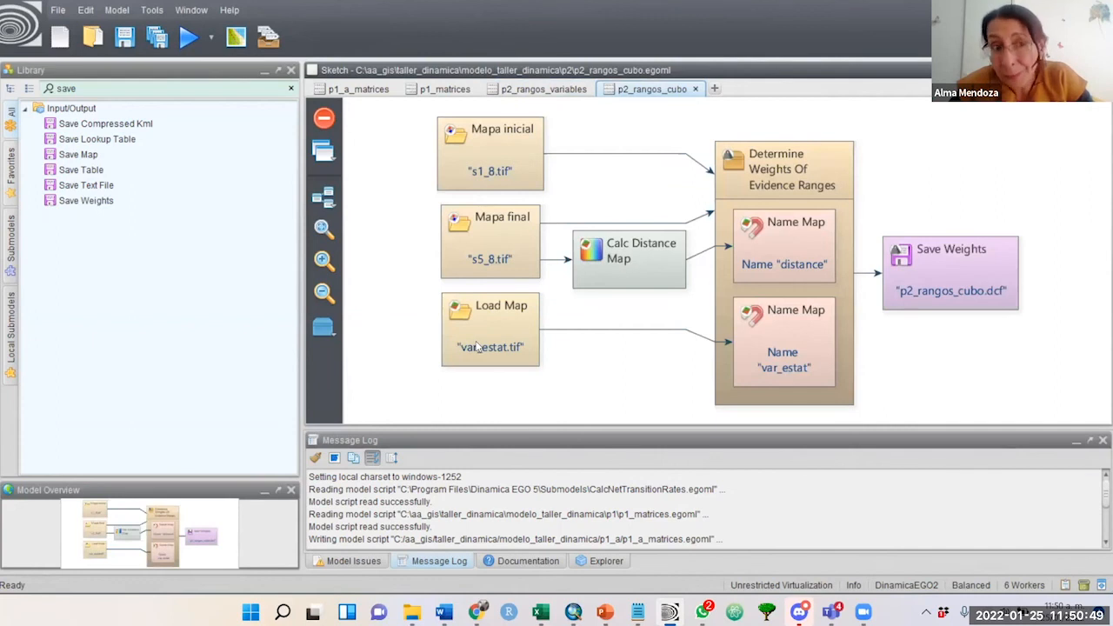
{"action": "mouse_move", "coordinate": [477, 346]}
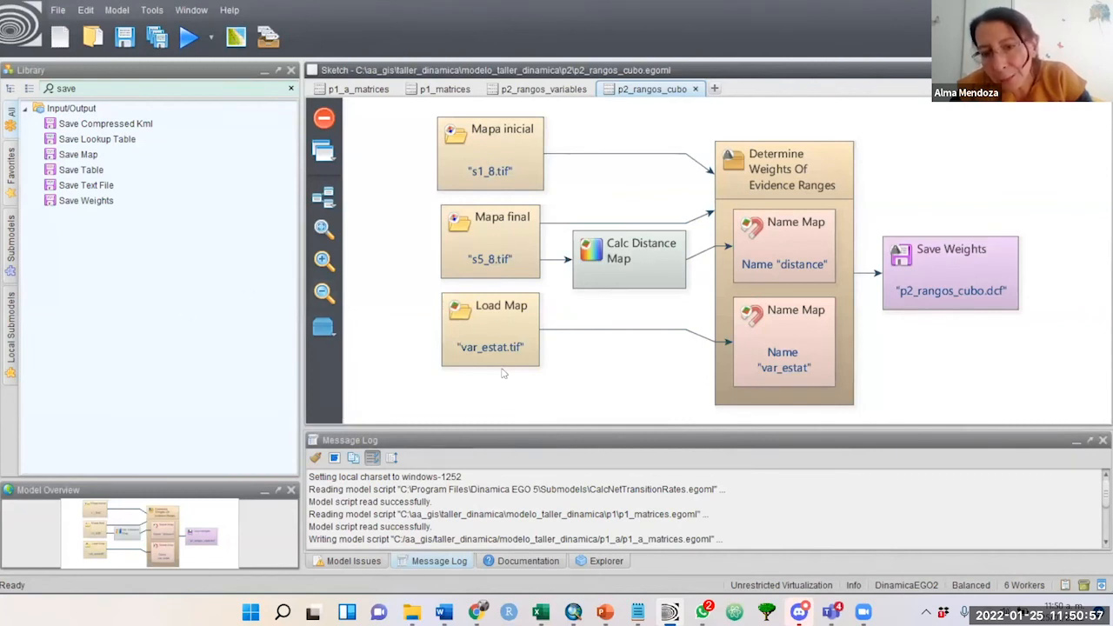
{"action": "left_click", "coordinate": [545, 91]}
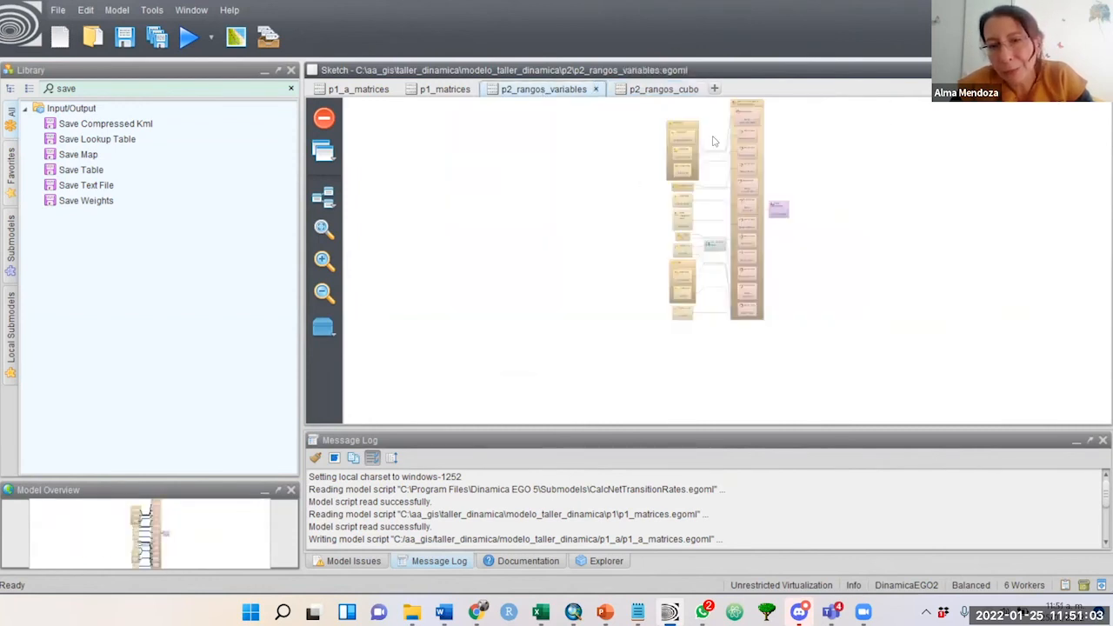
{"action": "left_click", "coordinate": [670, 91]}
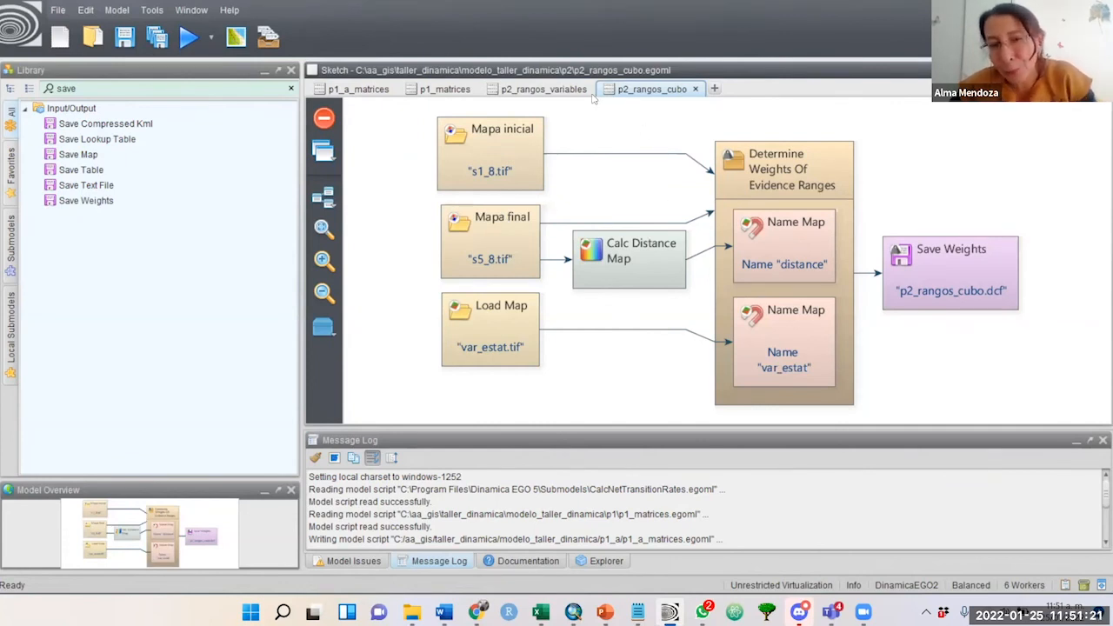
{"action": "left_click", "coordinate": [526, 90]}
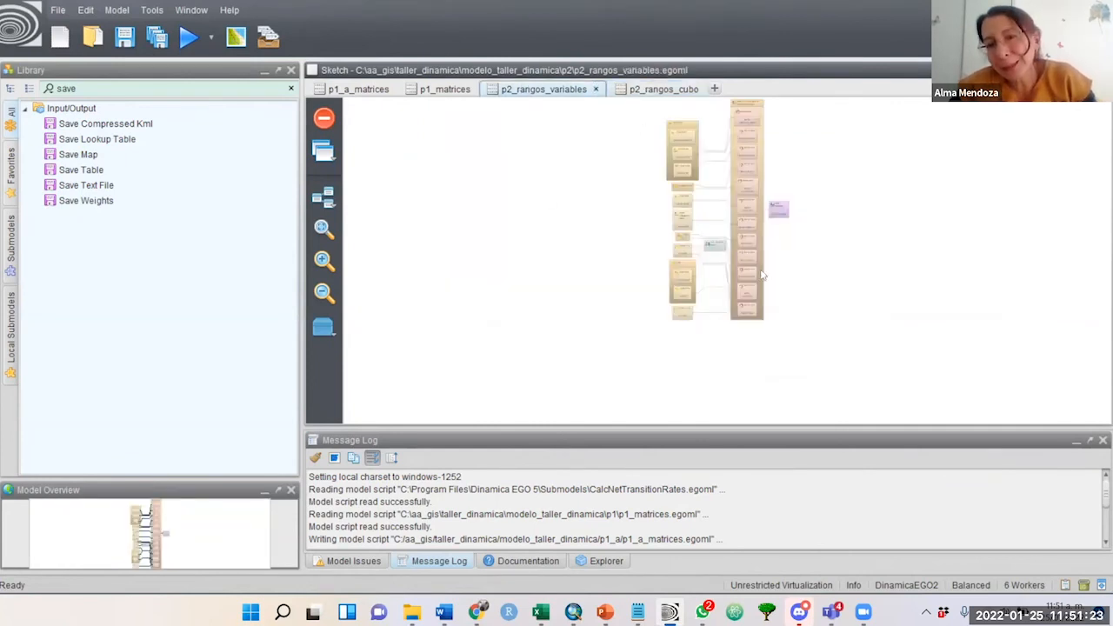
{"action": "left_click", "coordinate": [644, 96]}
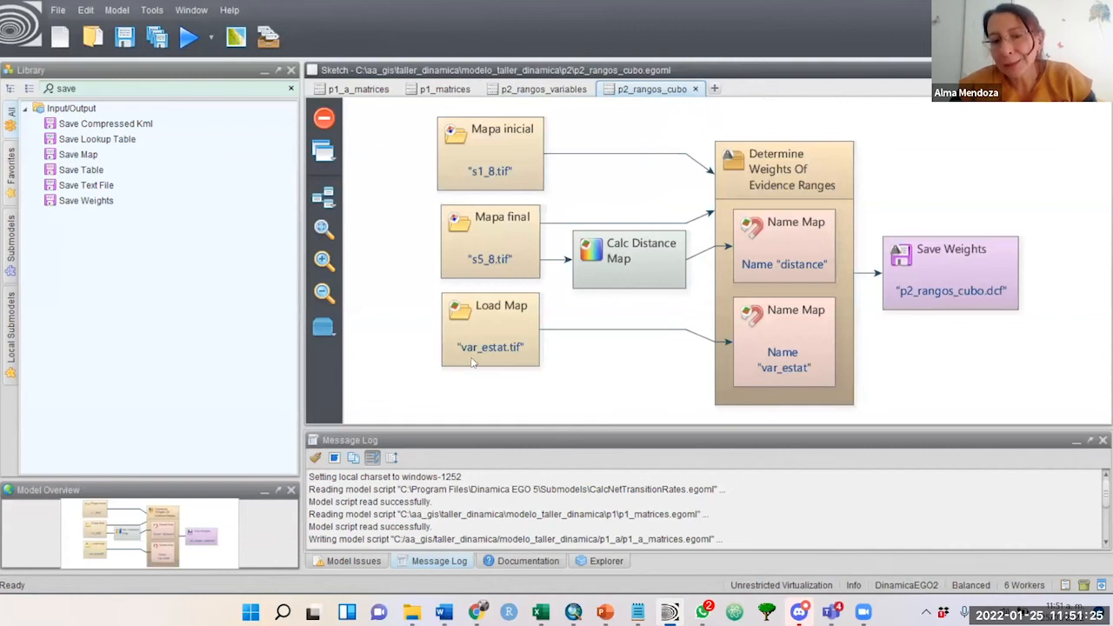
{"action": "mouse_move", "coordinate": [472, 363]}
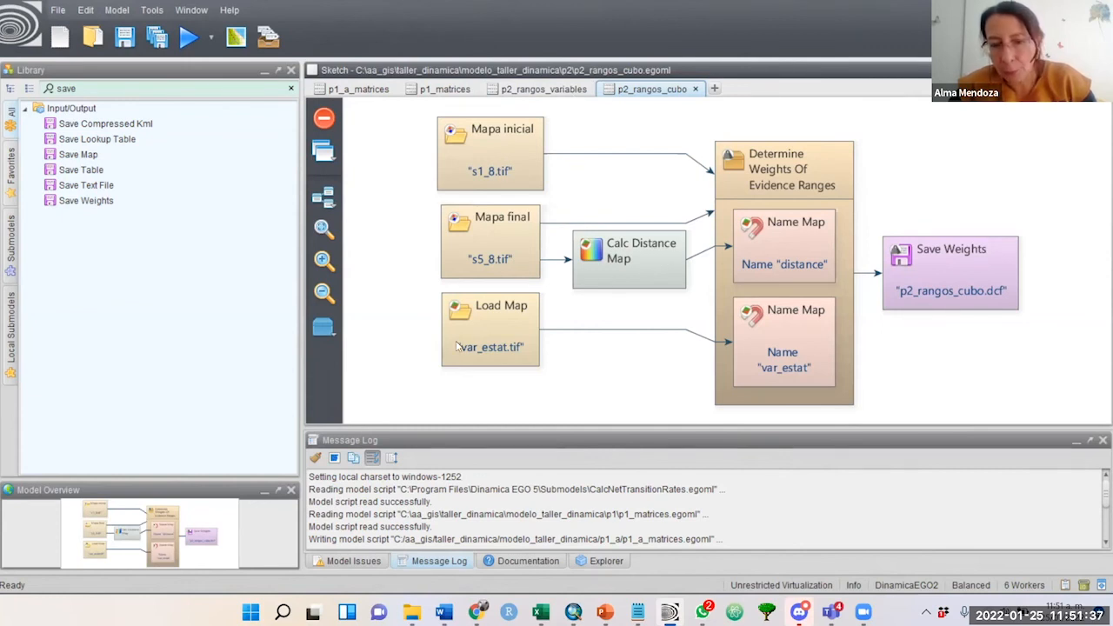
Step: Recheck p2_rangos_variables, return to p2_rangos_cubo, view its var_estat.tif input in the map viewer, and expand the map's display options
{"action": "left_click", "coordinate": [546, 91]}
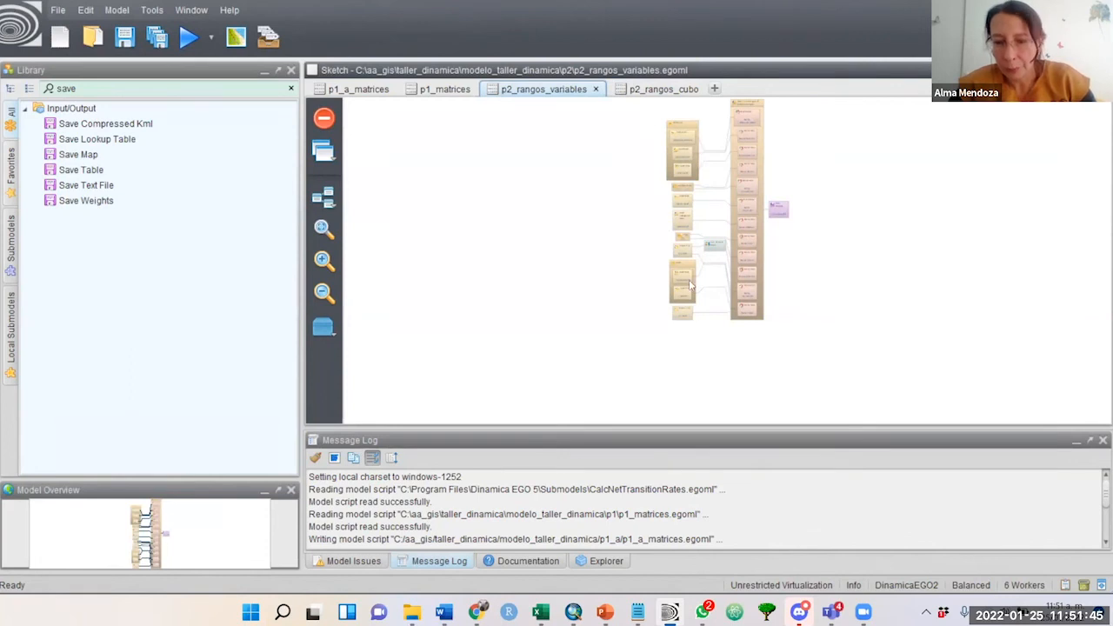
{"action": "left_click", "coordinate": [665, 89]}
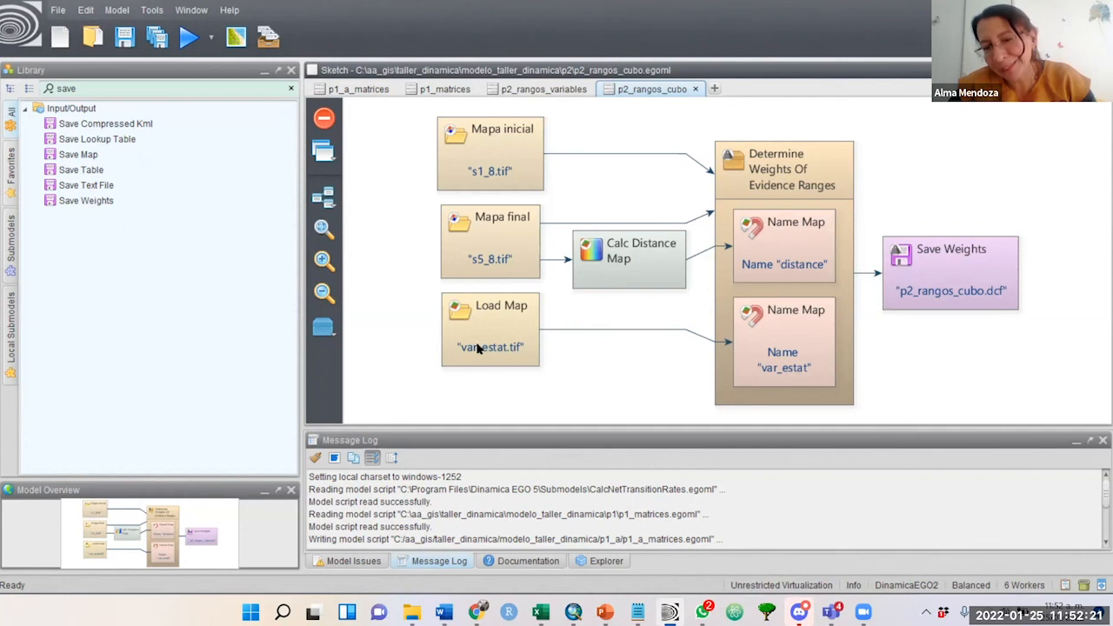
{"action": "left_click", "coordinate": [509, 325]}
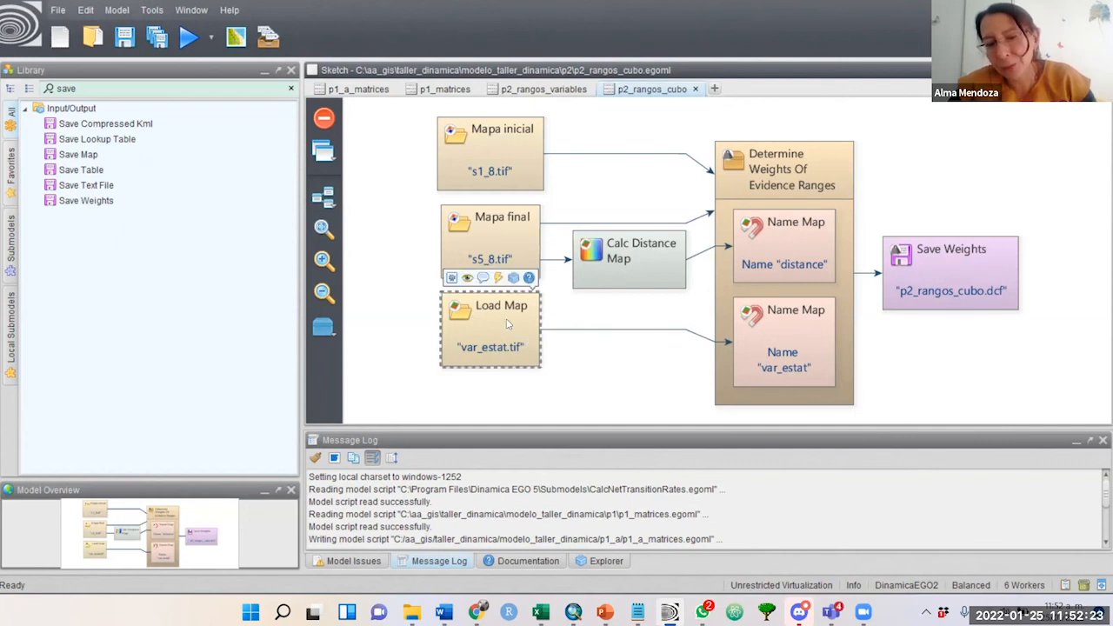
{"action": "double_click", "coordinate": [509, 324]}
{"action": "left_click", "coordinate": [676, 222]}
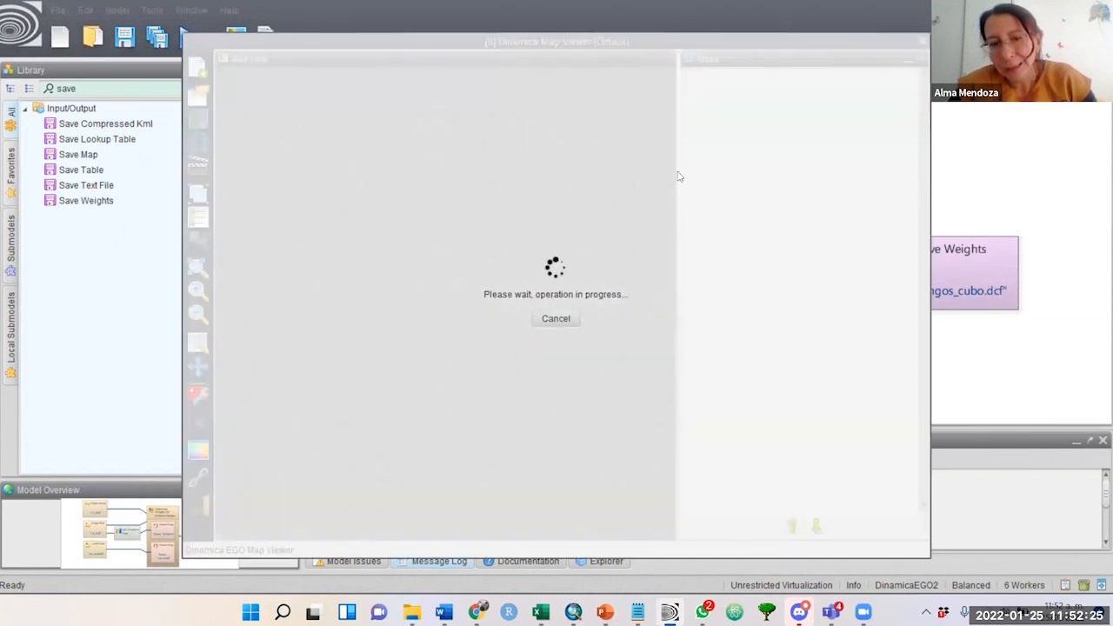
{"action": "left_click", "coordinate": [712, 79]}
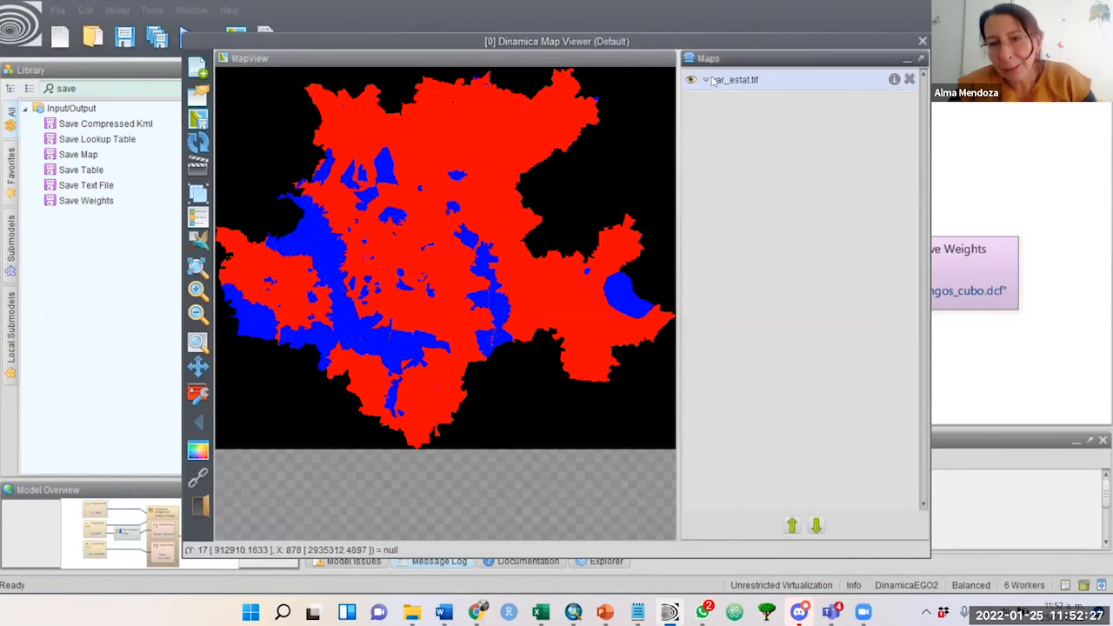
{"action": "left_click", "coordinate": [712, 80]}
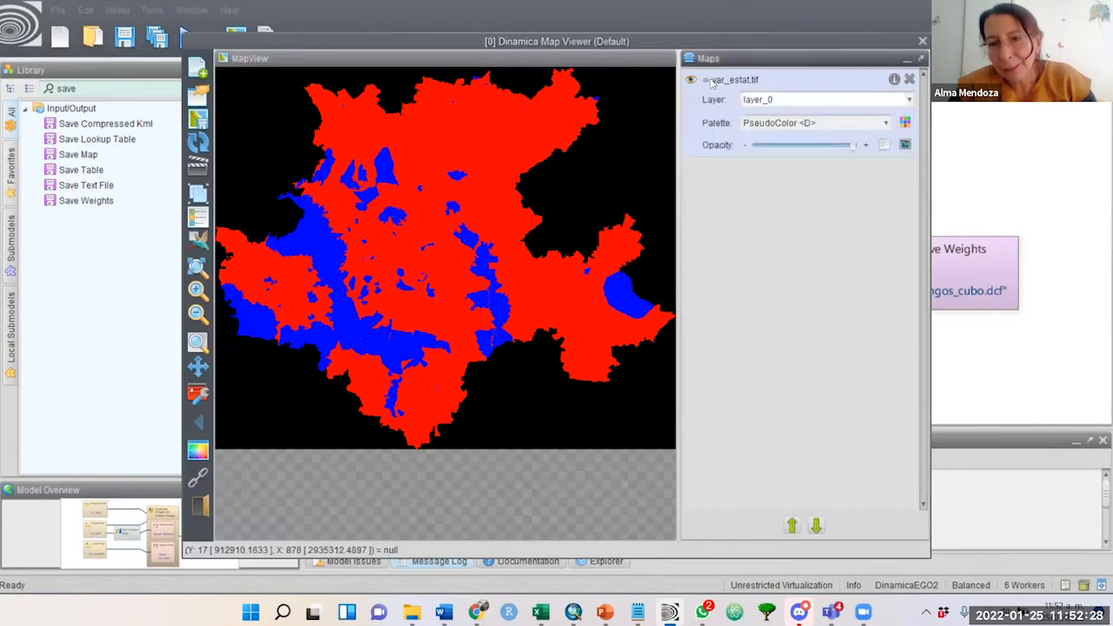
Step: Display layer_1 of var_estat.tif with the histogram set to Limits to Actual, and close the map viewer and the Load Map editor
{"action": "left_click", "coordinate": [907, 102]}
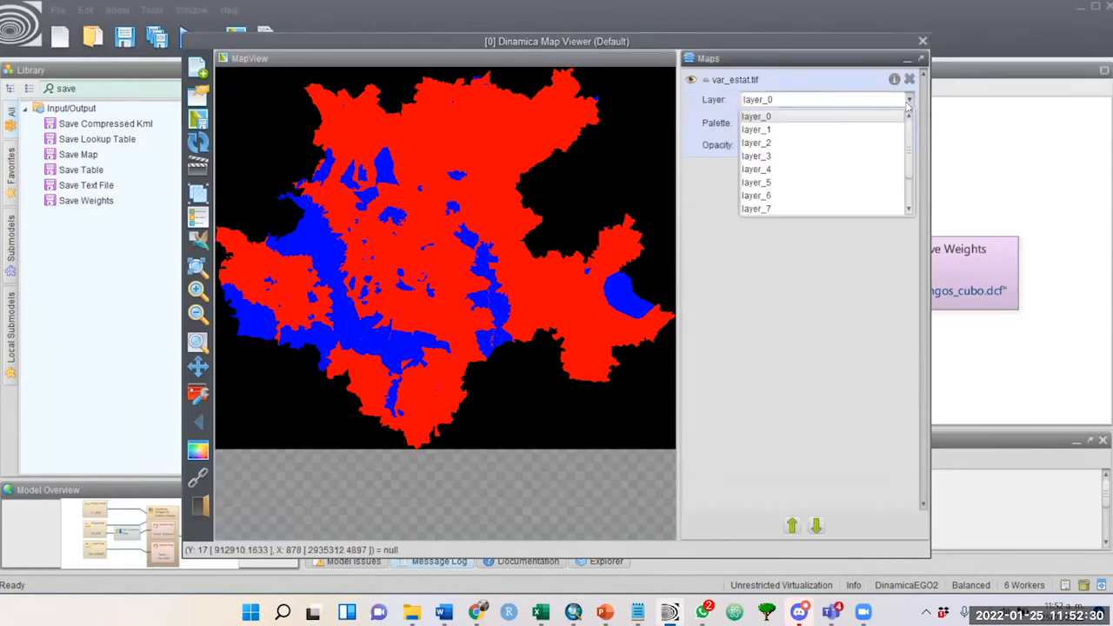
{"action": "left_click", "coordinate": [836, 130]}
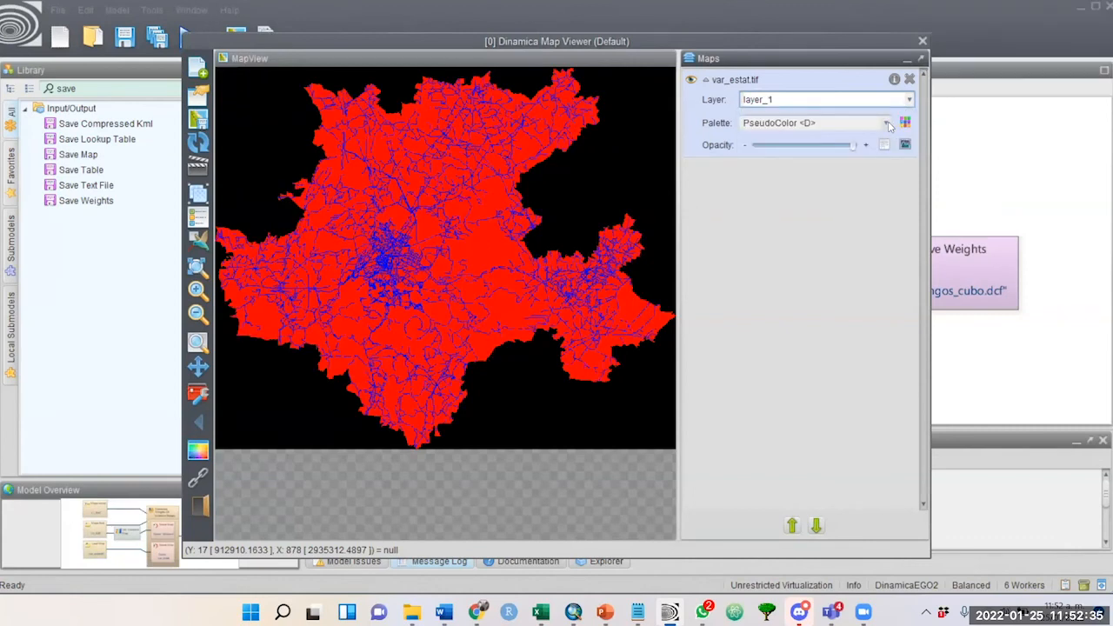
{"action": "left_click", "coordinate": [905, 145]}
{"action": "left_click", "coordinate": [753, 233]}
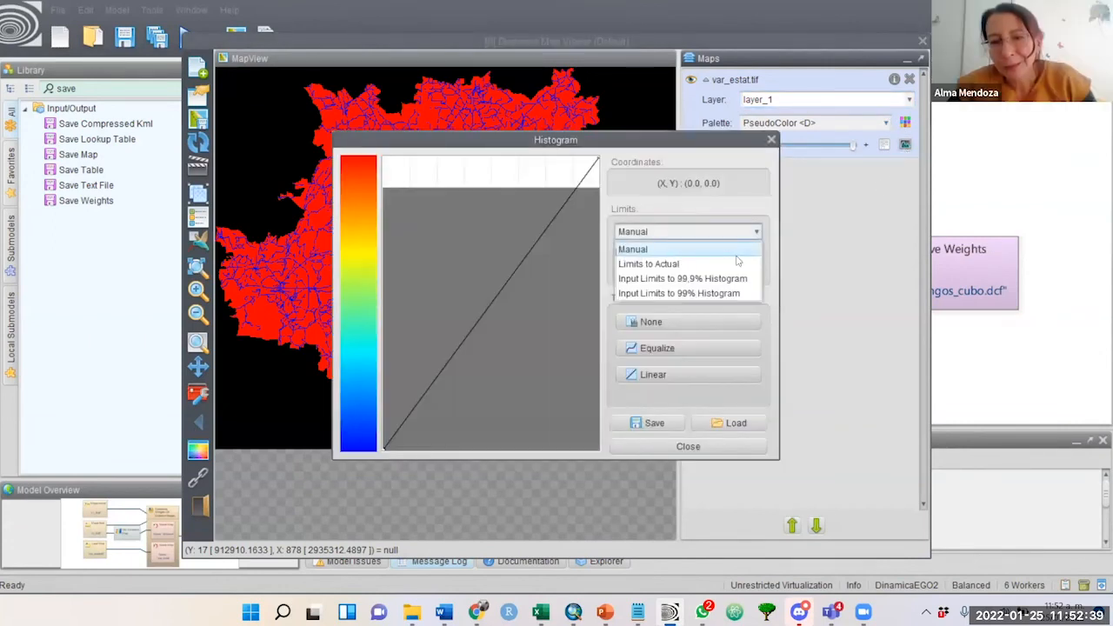
{"action": "left_click", "coordinate": [735, 264]}
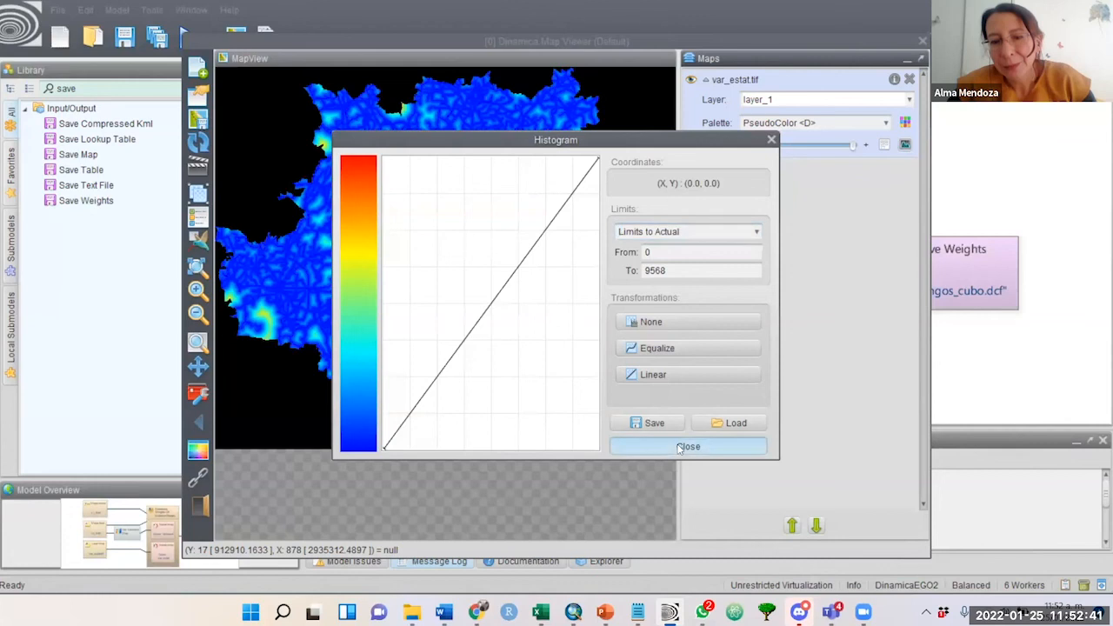
{"action": "left_click", "coordinate": [706, 448]}
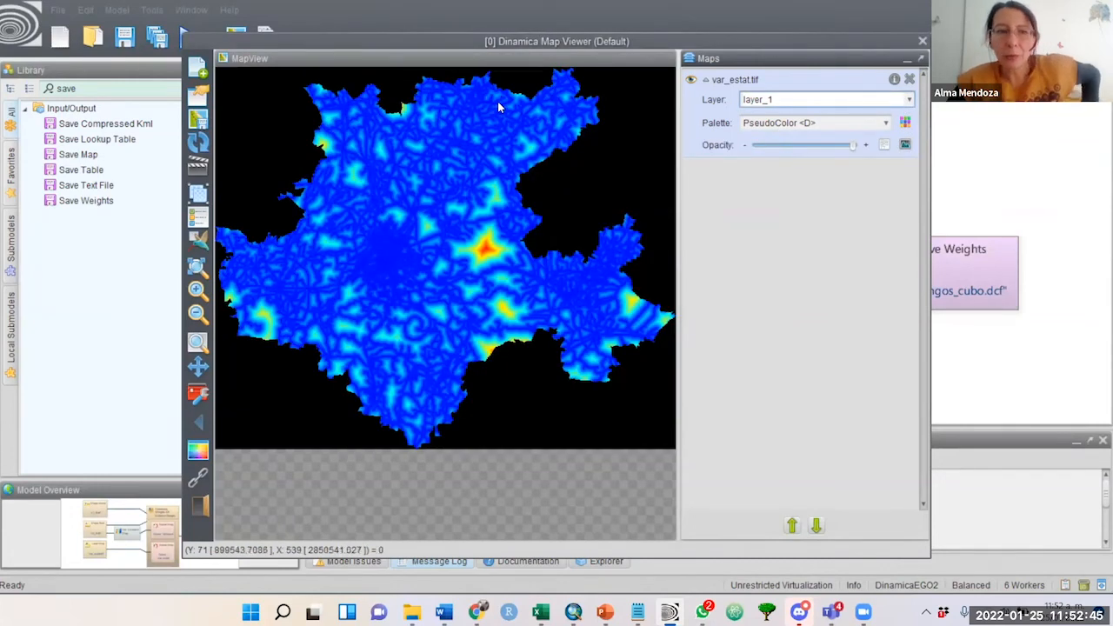
{"action": "left_click_drag", "start_coordinate": [360, 41], "coordinate": [331, 129]}
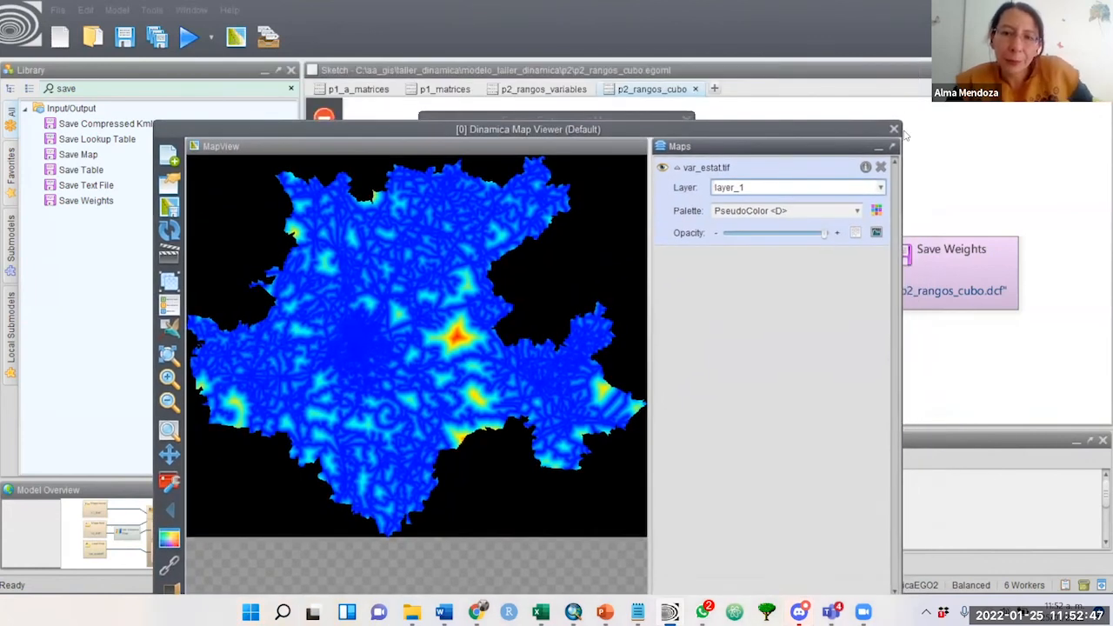
{"action": "left_click", "coordinate": [893, 128]}
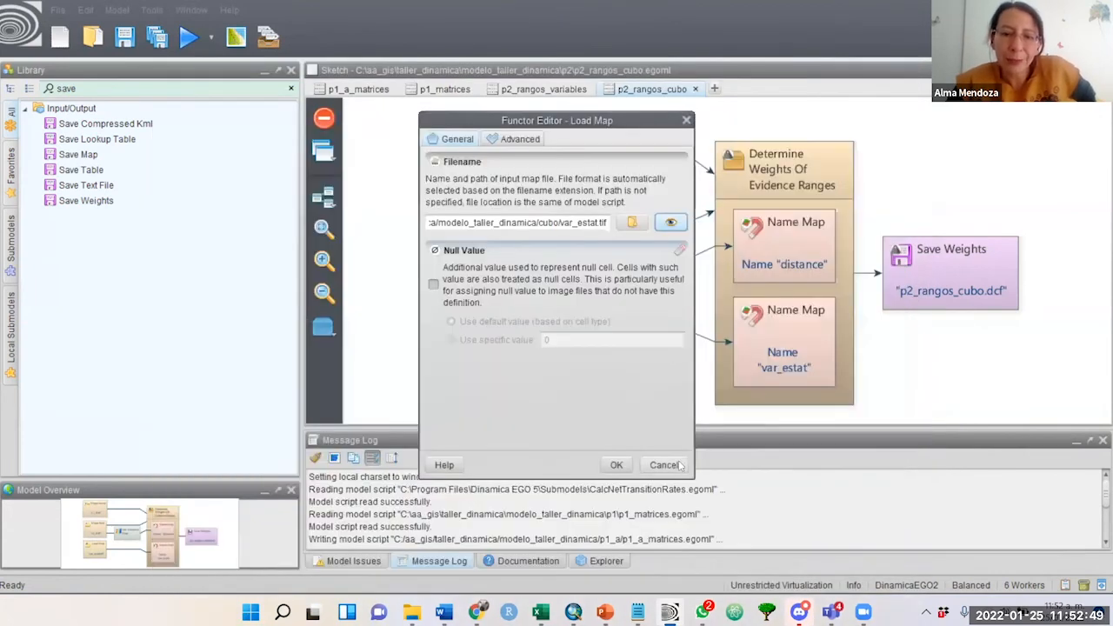
{"action": "left_click", "coordinate": [678, 465]}
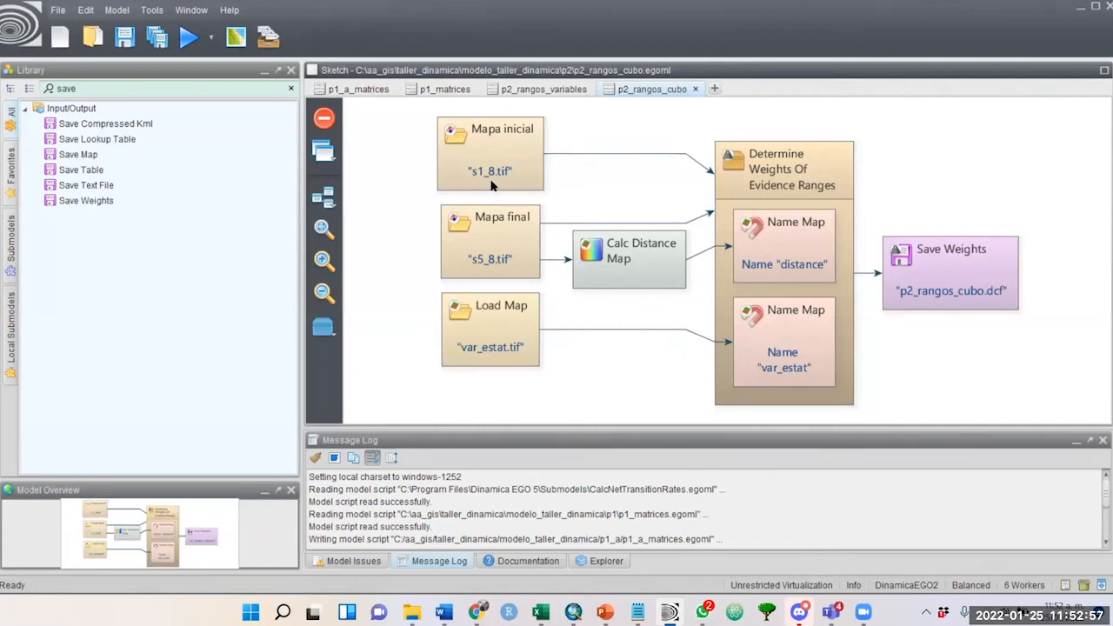
{"action": "mouse_move", "coordinate": [491, 185]}
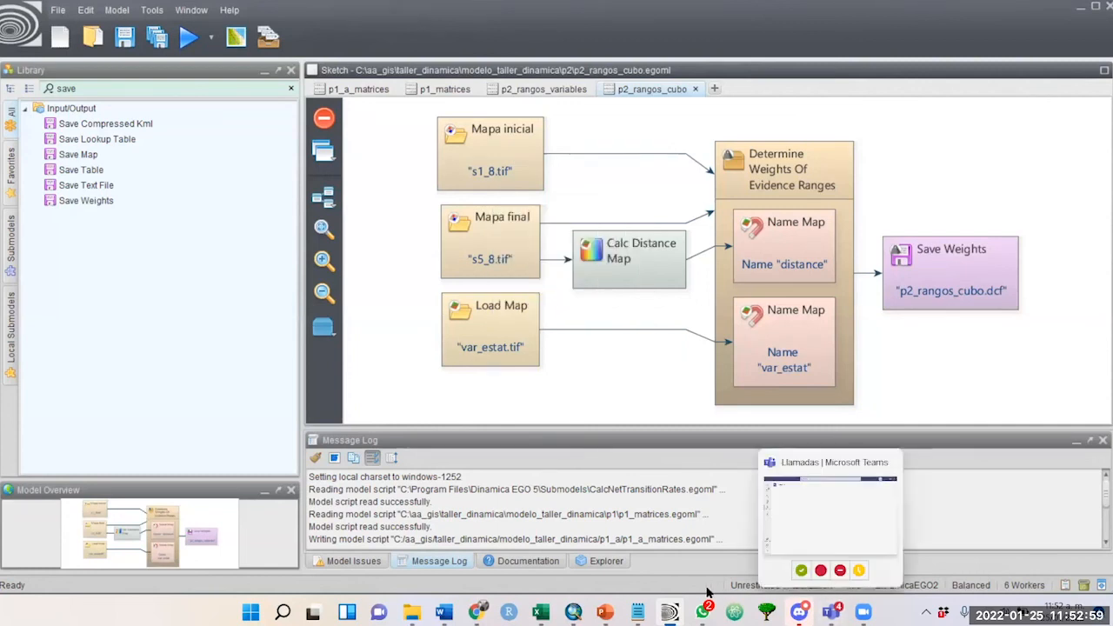
{"action": "mouse_move", "coordinate": [703, 612]}
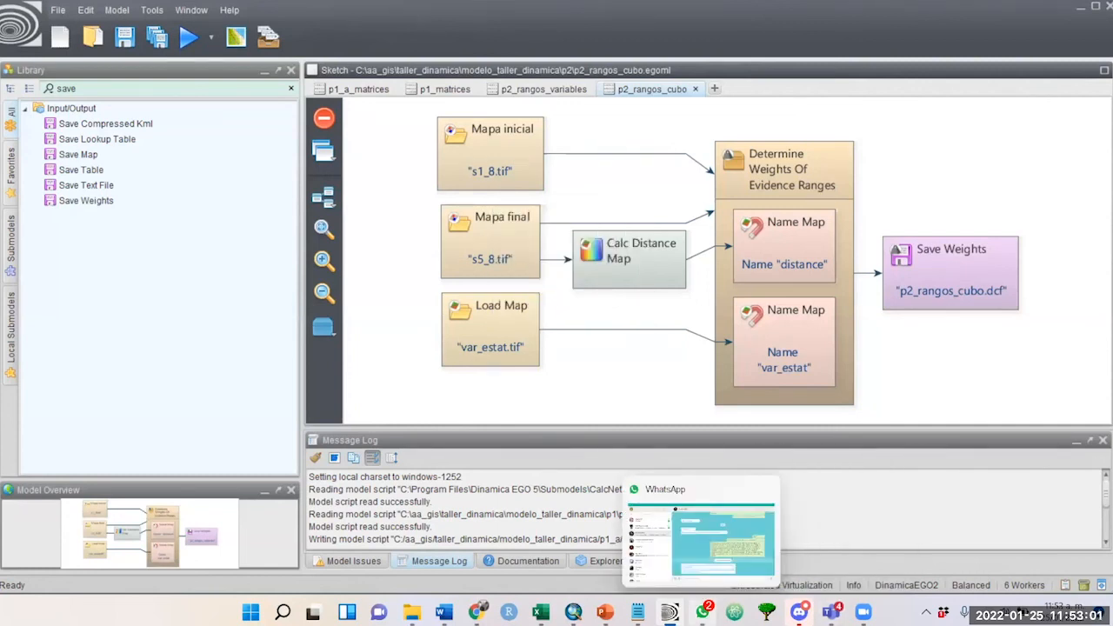
{"action": "mouse_move", "coordinate": [823, 358]}
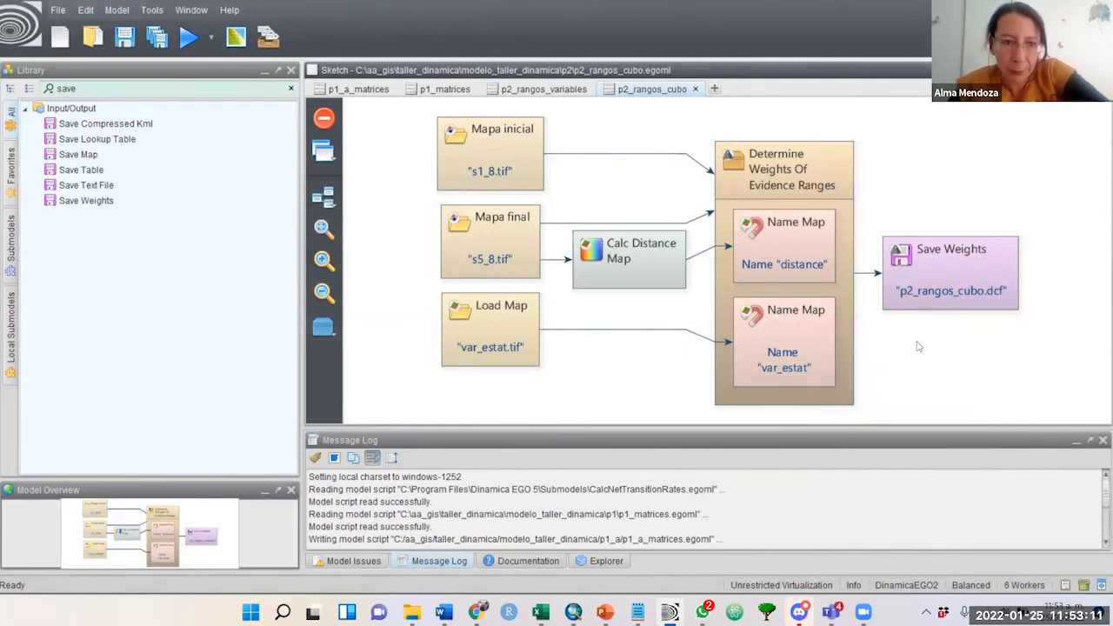
Step: Add a new empty sketch and browse the modelo_taller_dinamica and extras folders for a model, leaving without opening one
{"action": "left_click", "coordinate": [713, 89]}
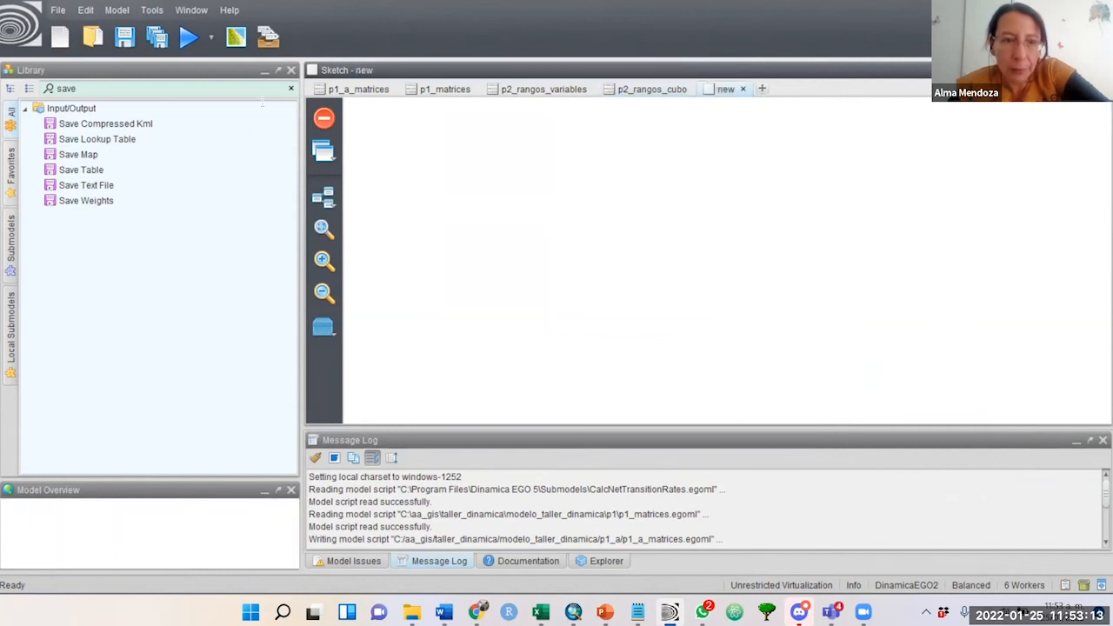
{"action": "left_click", "coordinate": [57, 9]}
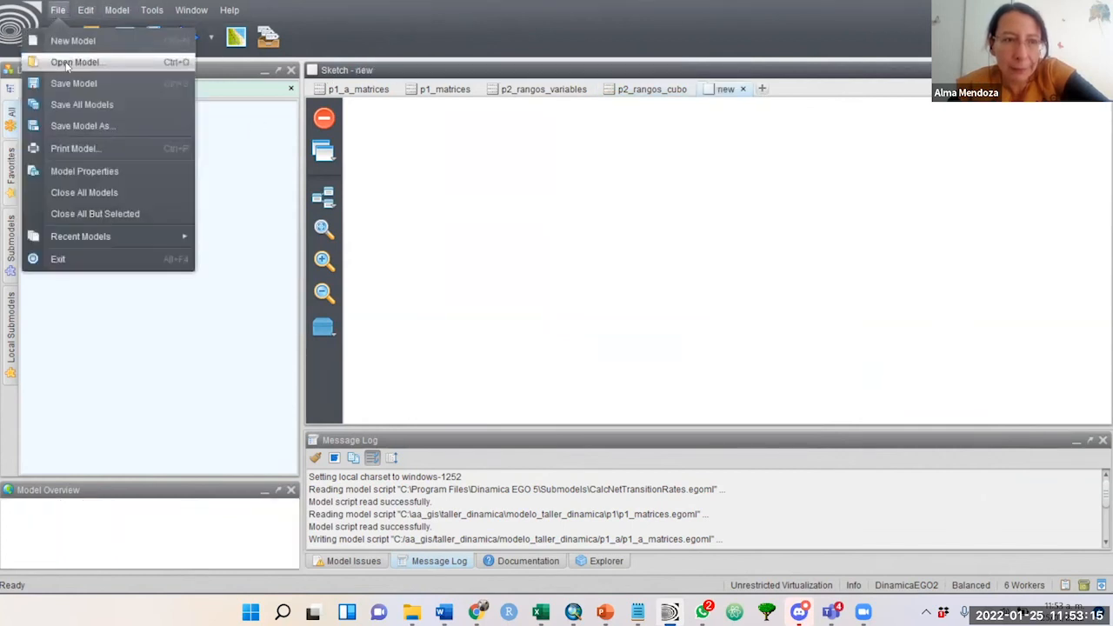
{"action": "left_click", "coordinate": [75, 62]}
{"action": "left_click", "coordinate": [668, 185]}
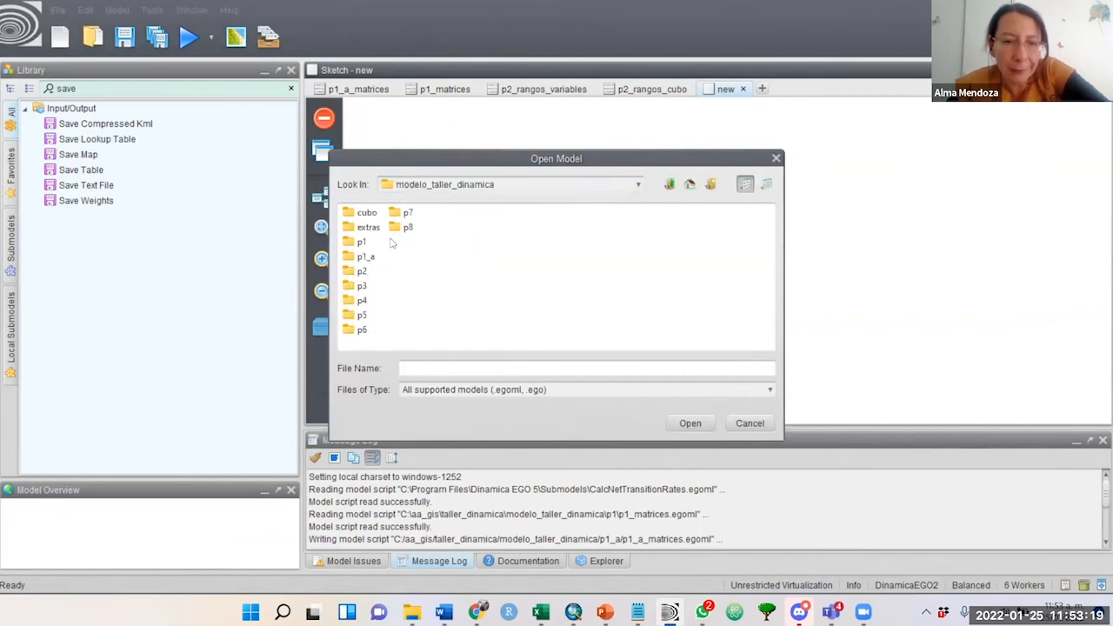
{"action": "double_click", "coordinate": [363, 227]}
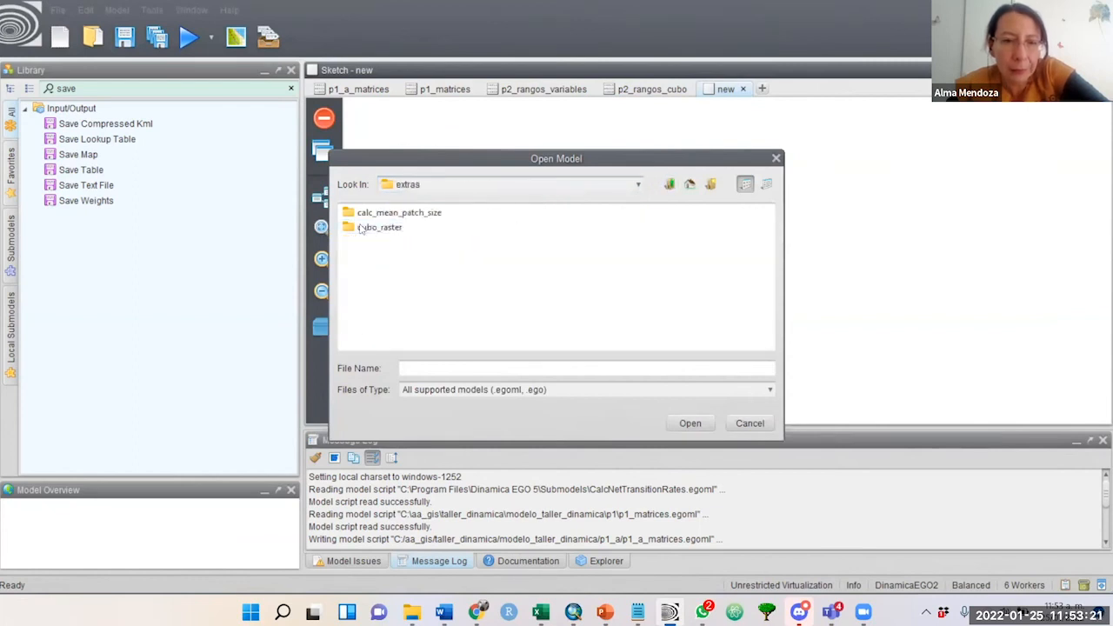
{"action": "left_click", "coordinate": [668, 184]}
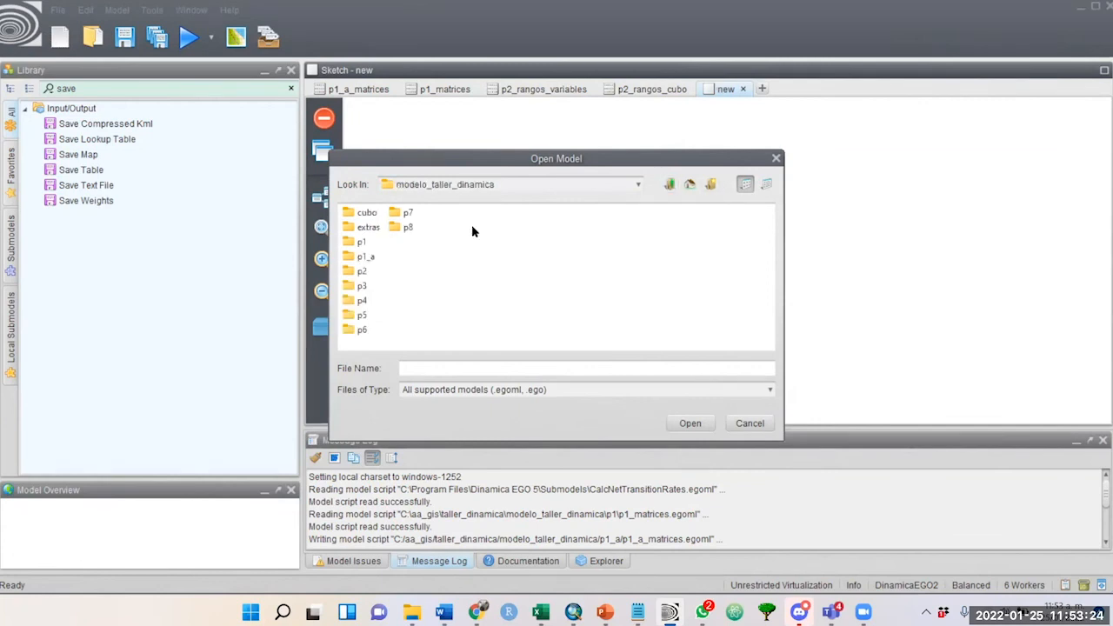
{"action": "left_click", "coordinate": [751, 422]}
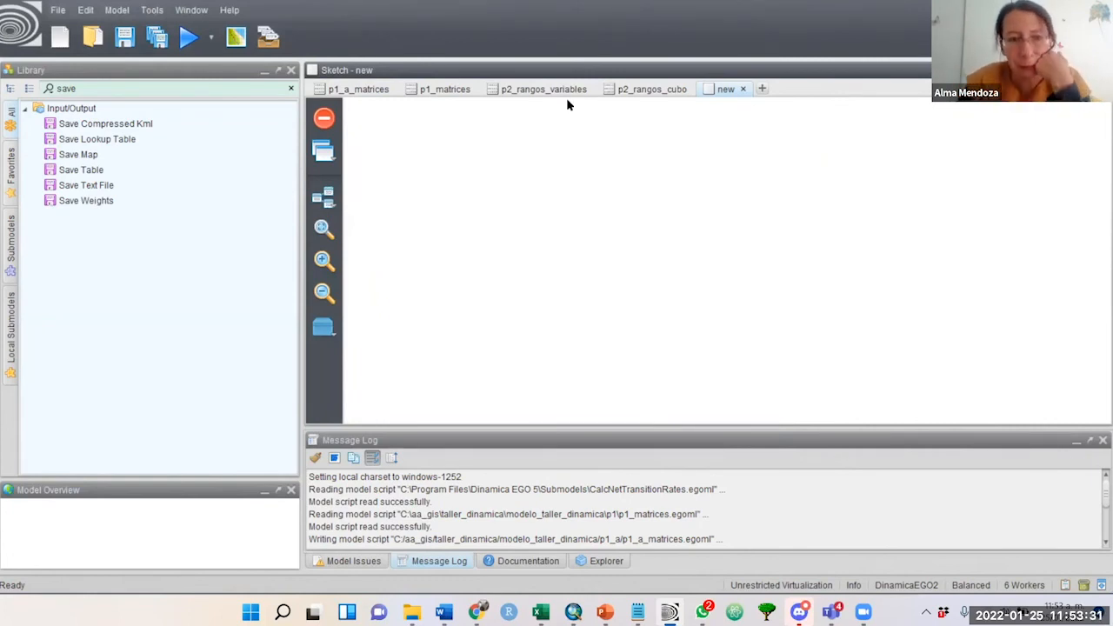
Step: Show the p1_a_matrices sketch, switch to ArcMap to review the layer list with the CUS group collapsed, and return to Dinamica EGO
{"action": "left_click", "coordinate": [359, 90]}
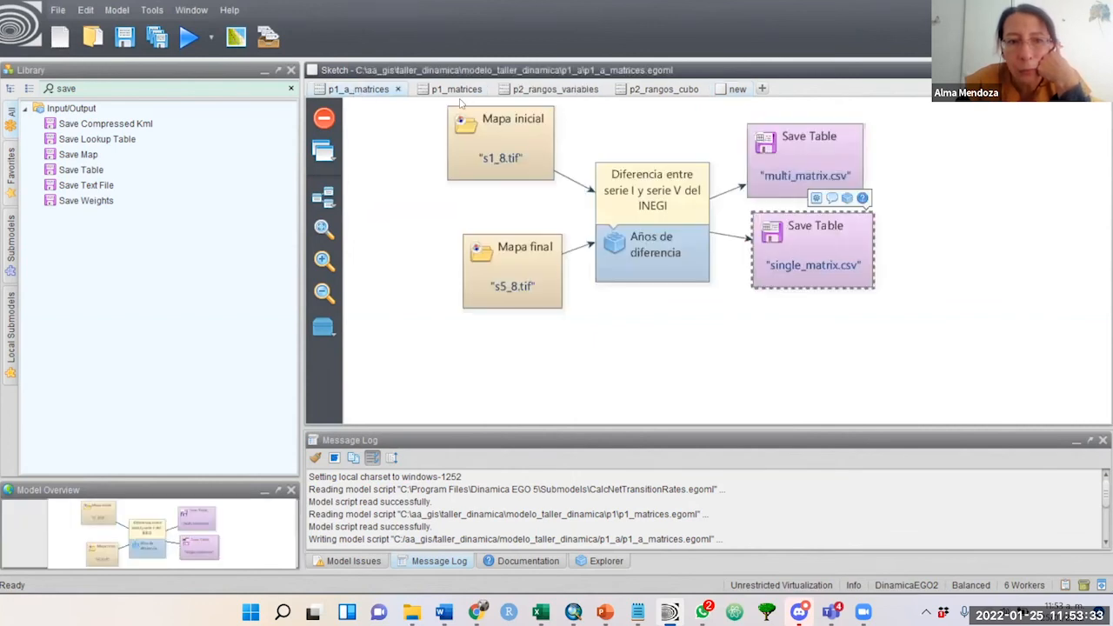
{"action": "left_click", "coordinate": [573, 612]}
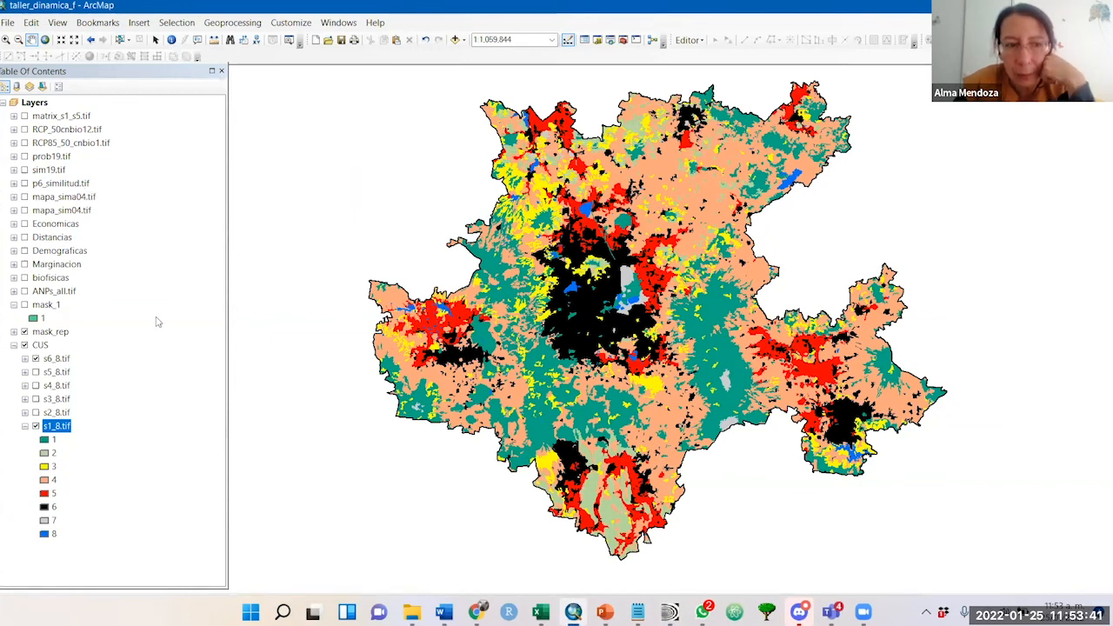
{"action": "left_click", "coordinate": [13, 345]}
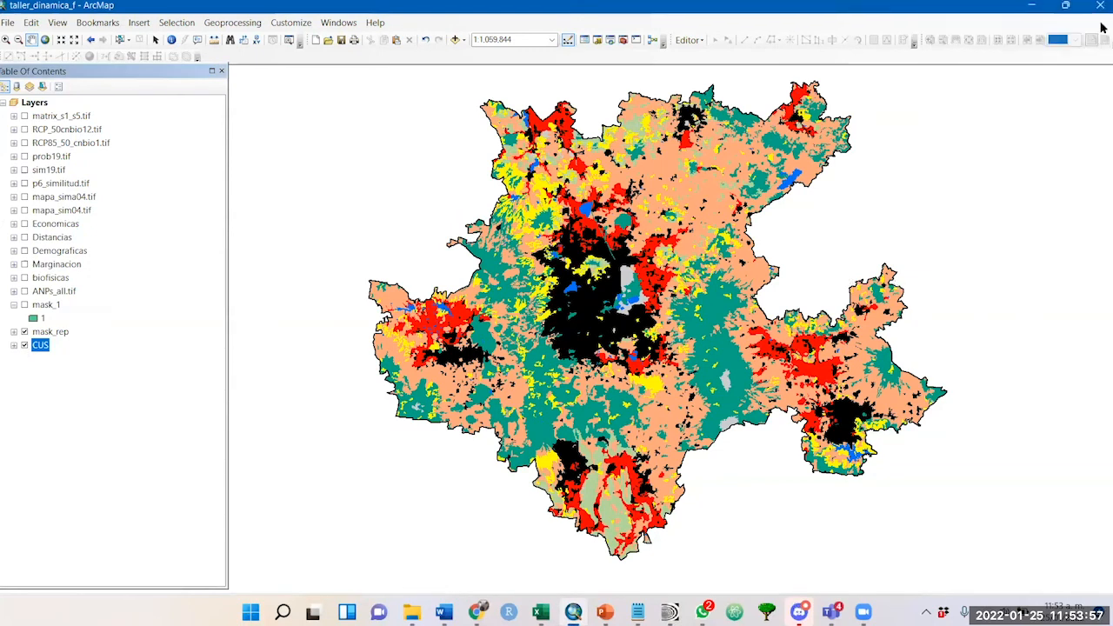
{"action": "left_click", "coordinate": [1034, 7]}
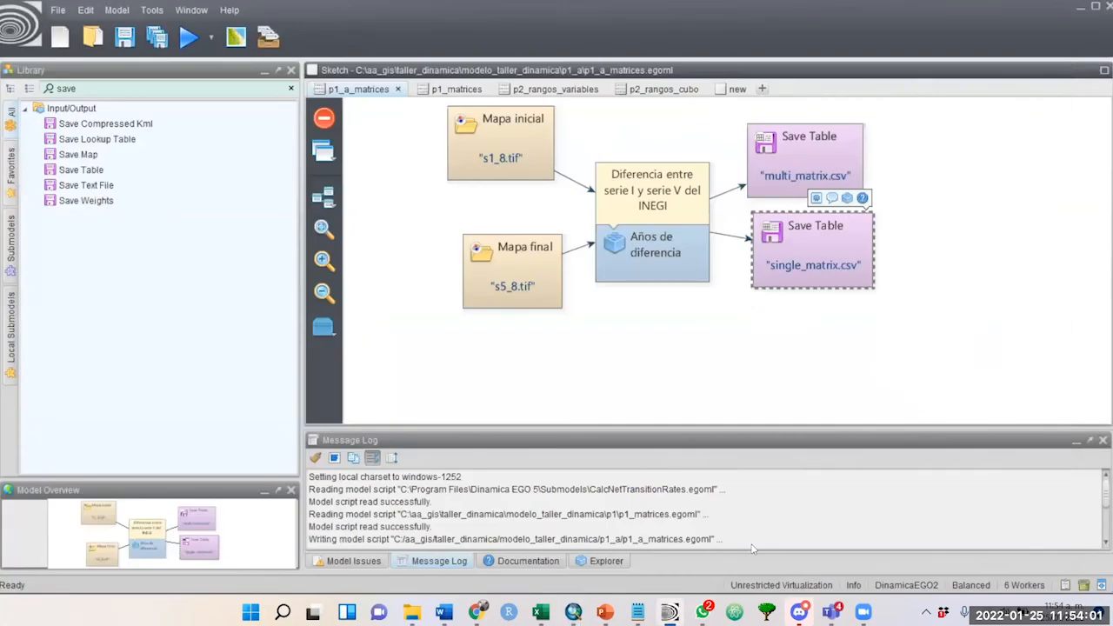